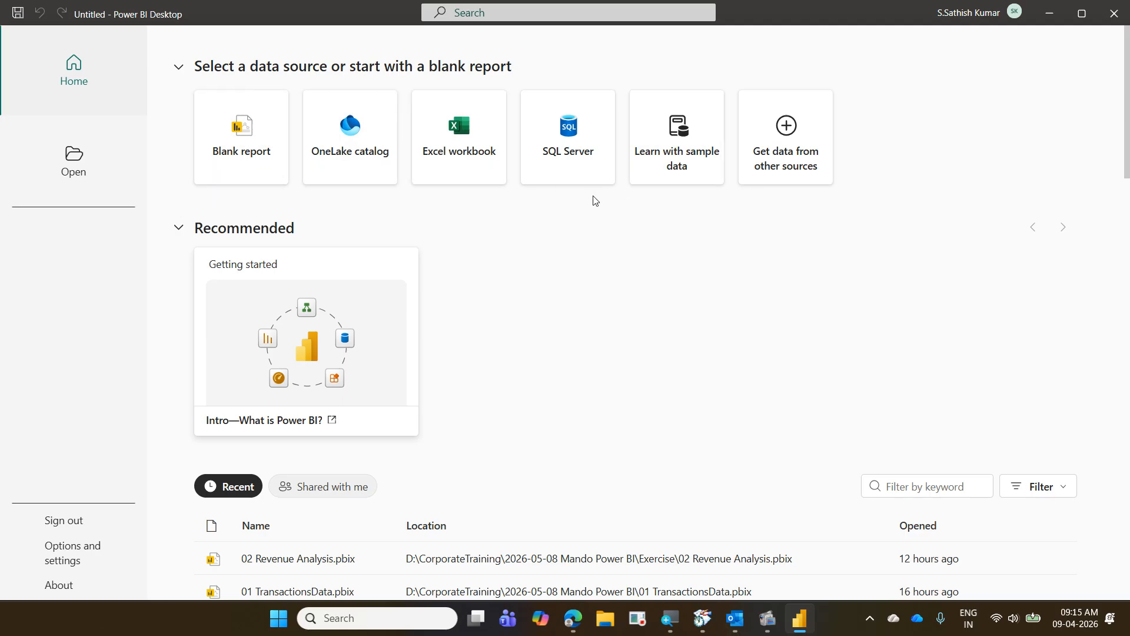
# Start a new blank report.
pyautogui.scroll(-3, 233, 331)
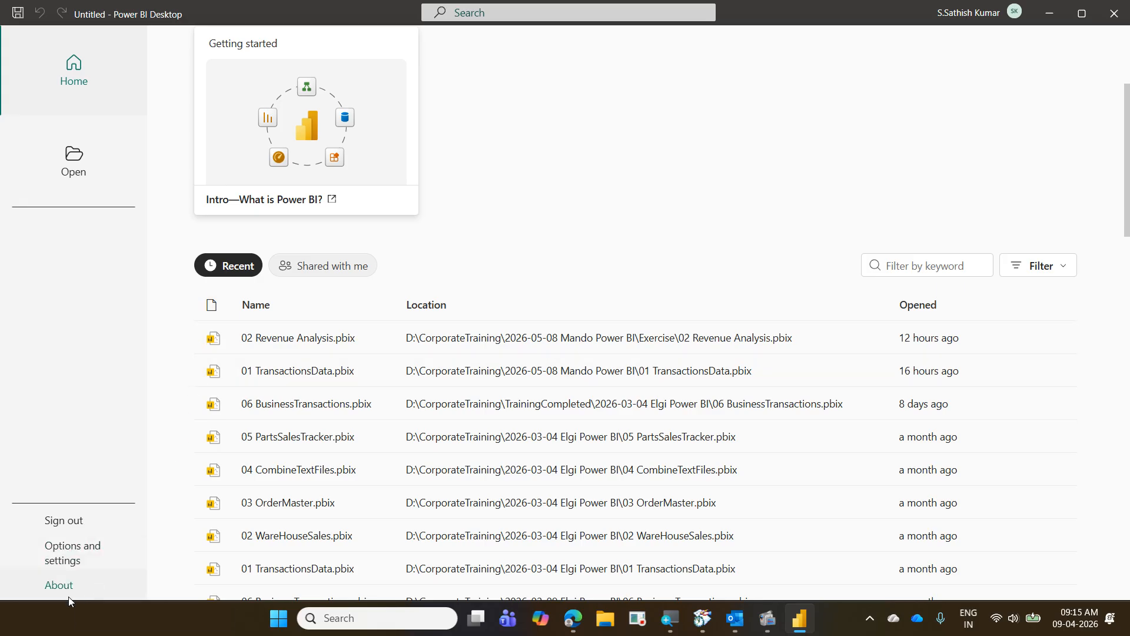
pyautogui.scroll(3, 492, 286)
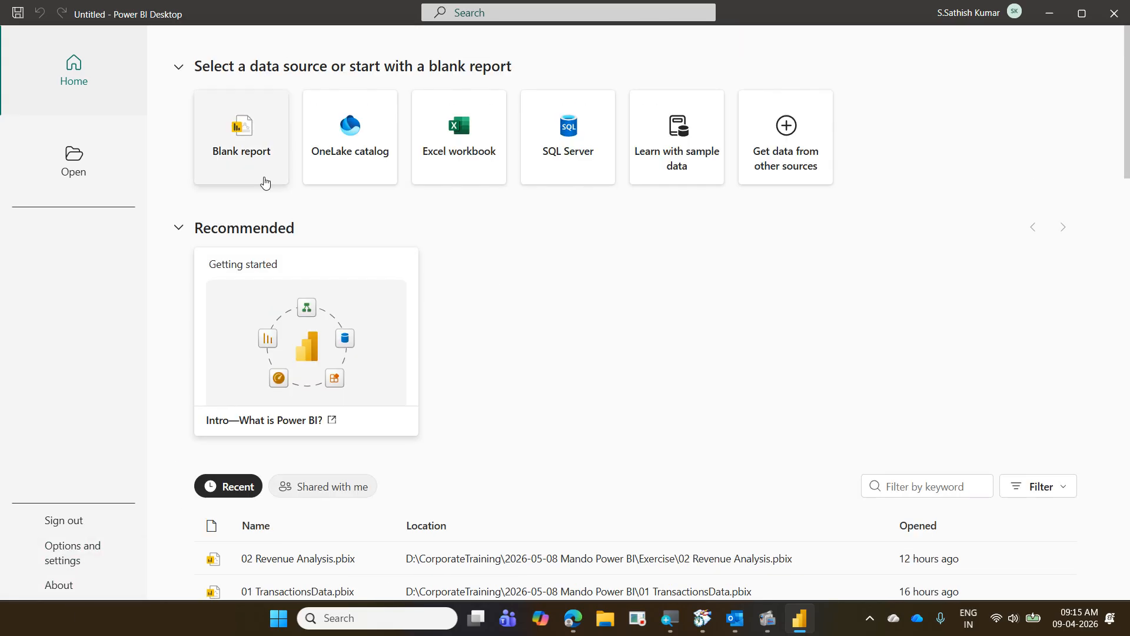
pyautogui.click(265, 181)
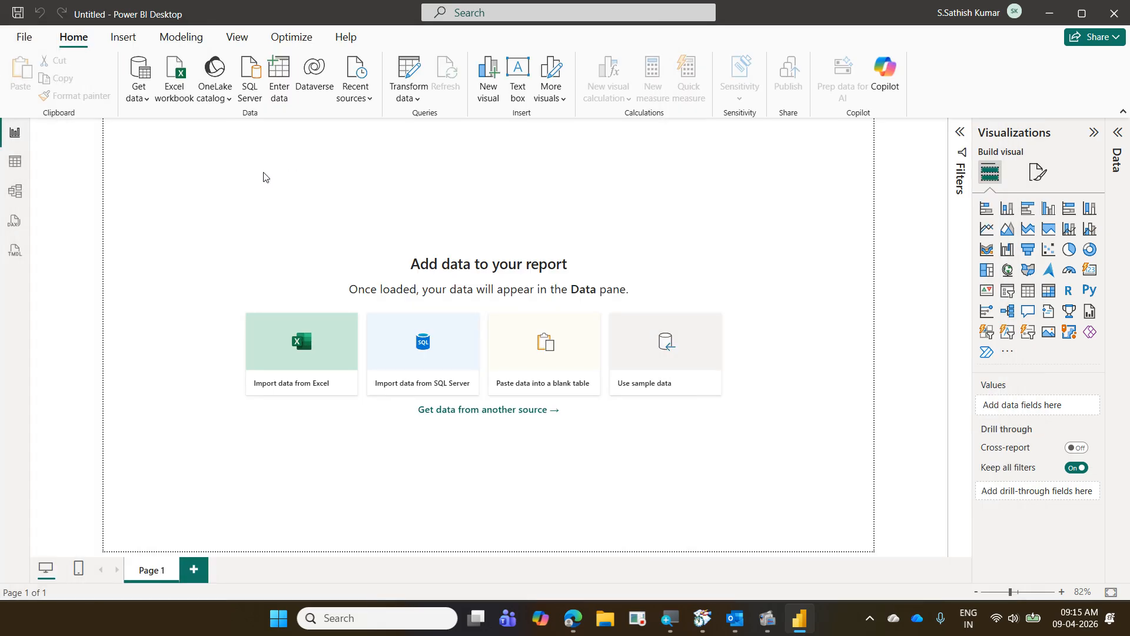
# Check the program's version information, close it and return to the main report commands.
pyautogui.click(346, 39)
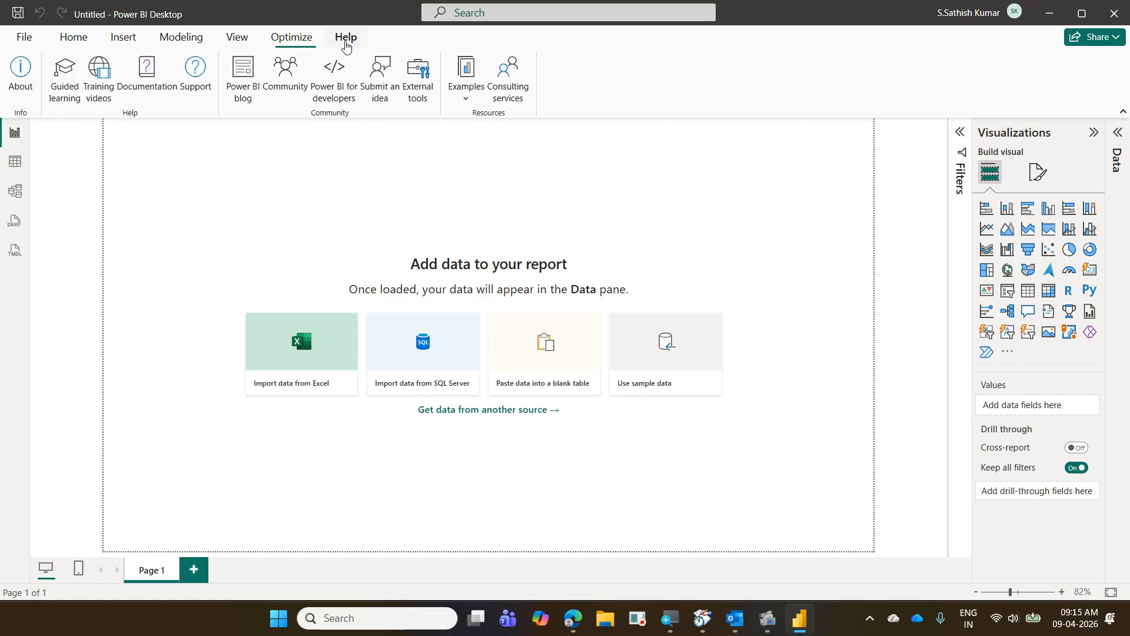
pyautogui.click(20, 84)
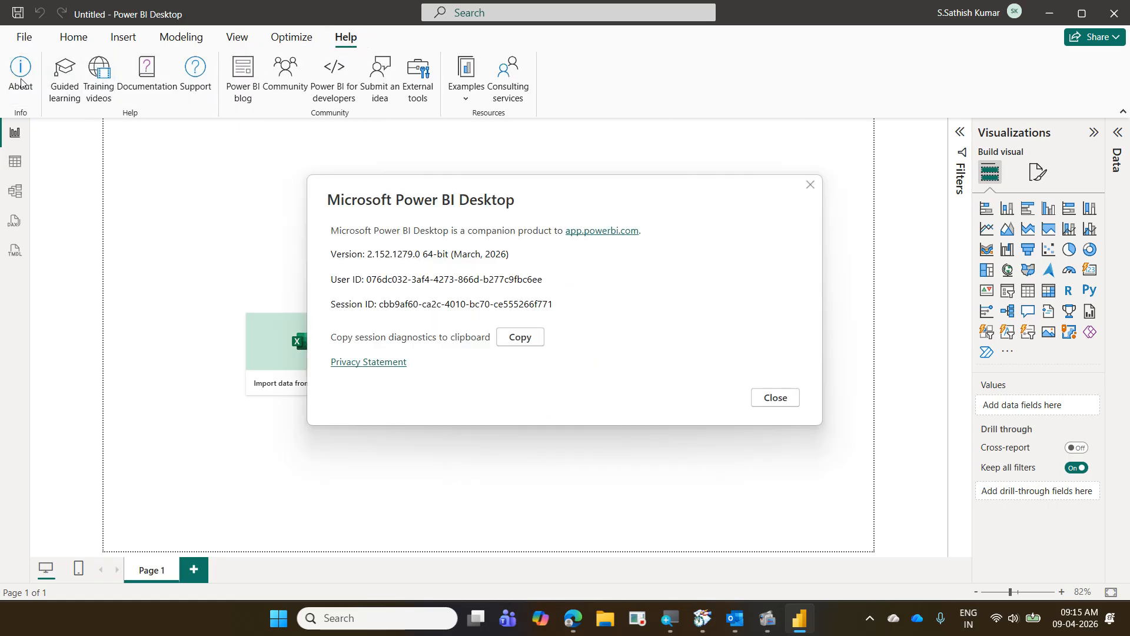
pyautogui.click(783, 404)
pyautogui.click(73, 43)
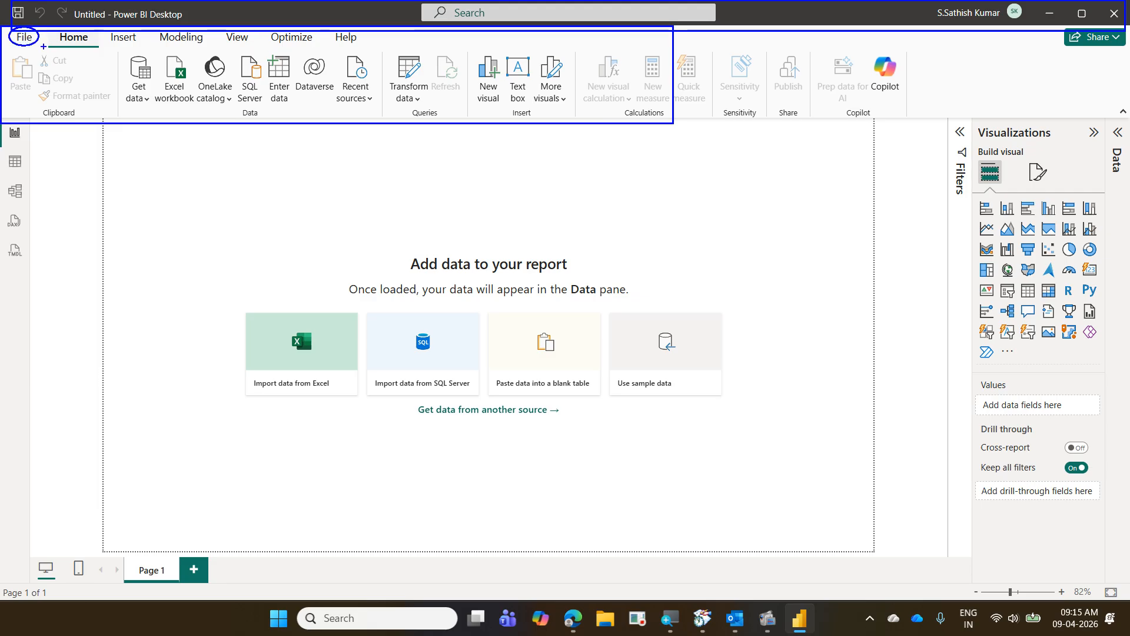
pyautogui.moveTo(46, 27)
pyautogui.mouseDown()
pyautogui.moveTo(88, 49)
pyautogui.moveTo(142, 49)
pyautogui.mouseUp()
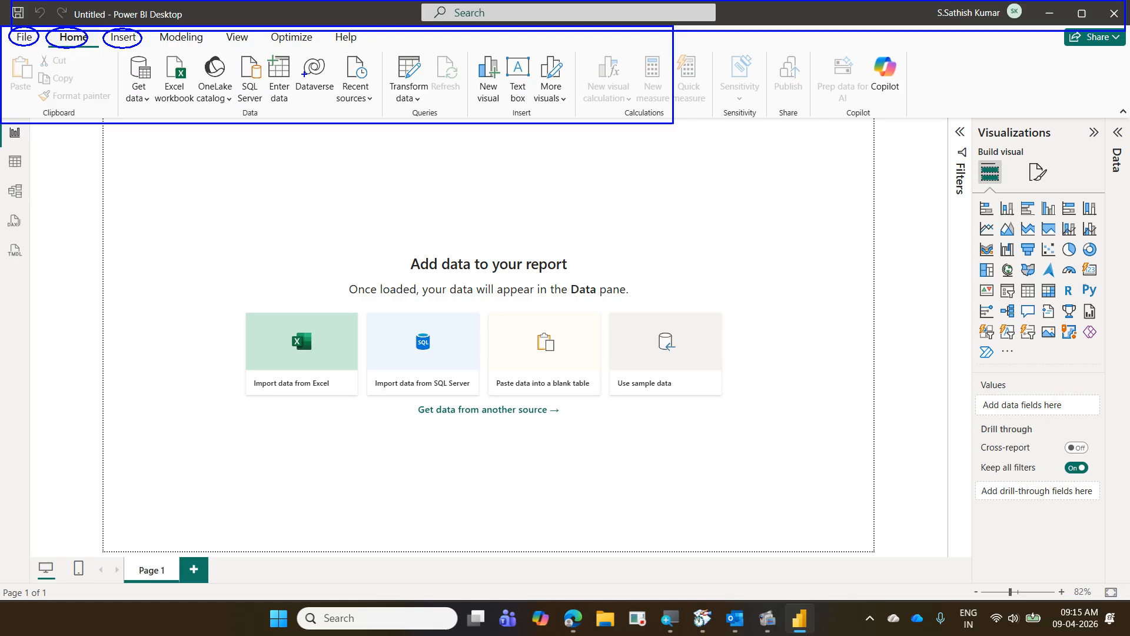
pyautogui.moveTo(362, 27); pyautogui.dragTo(429, 46)
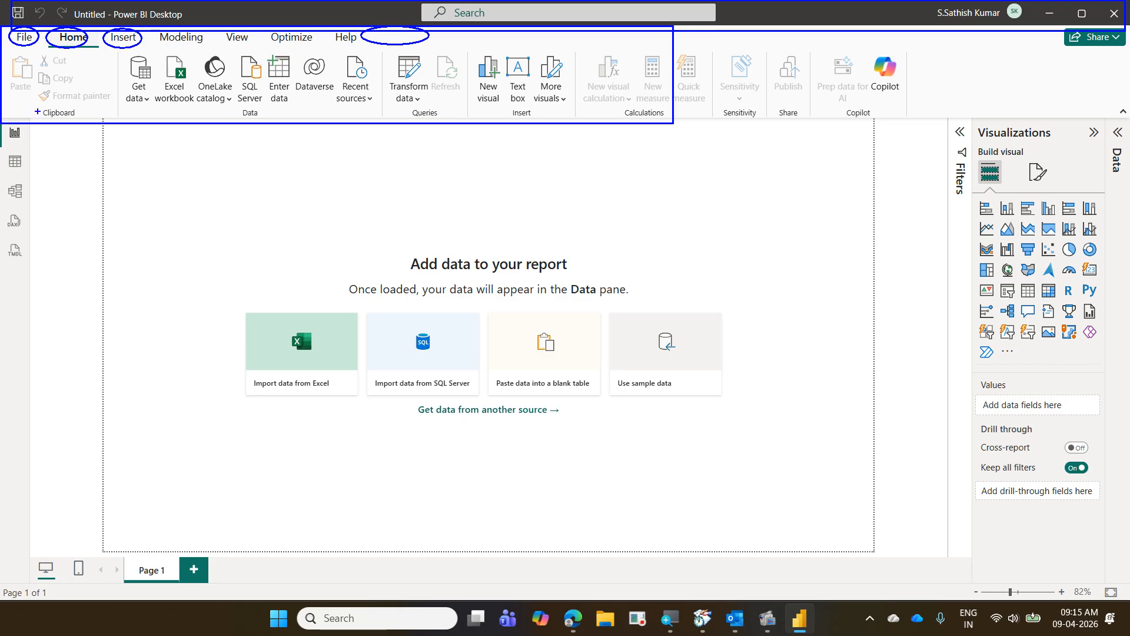
pyautogui.moveTo(36, 108); pyautogui.dragTo(92, 120)
pyautogui.moveTo(232, 105); pyautogui.dragTo(269, 122)
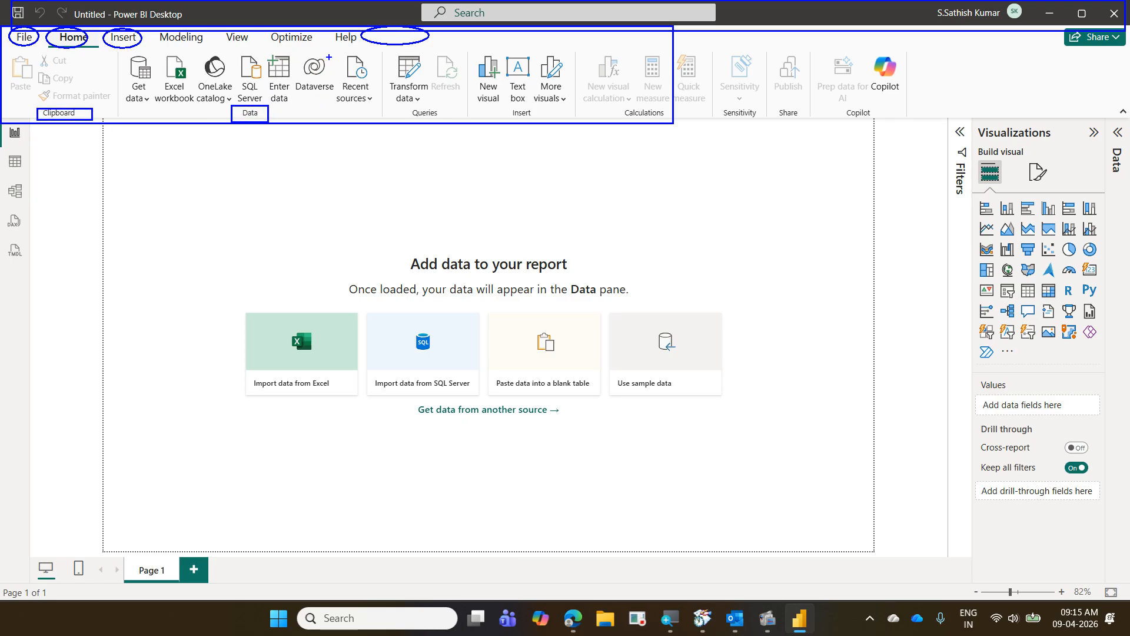
pyautogui.moveTo(329, 57); pyautogui.dragTo(384, 109)
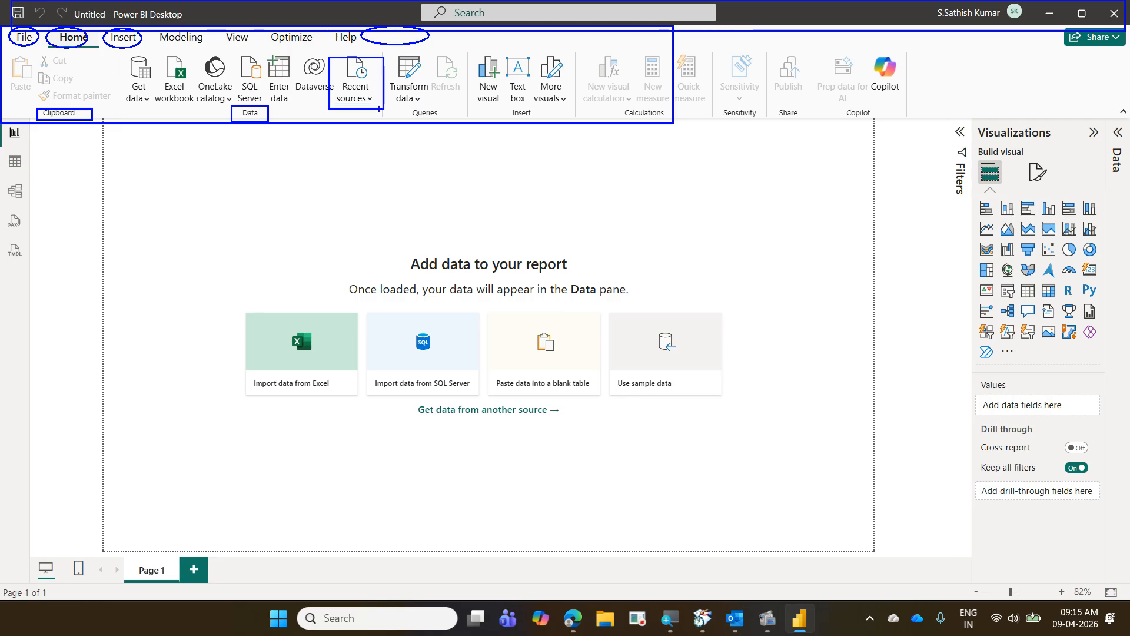
pyautogui.press('e')
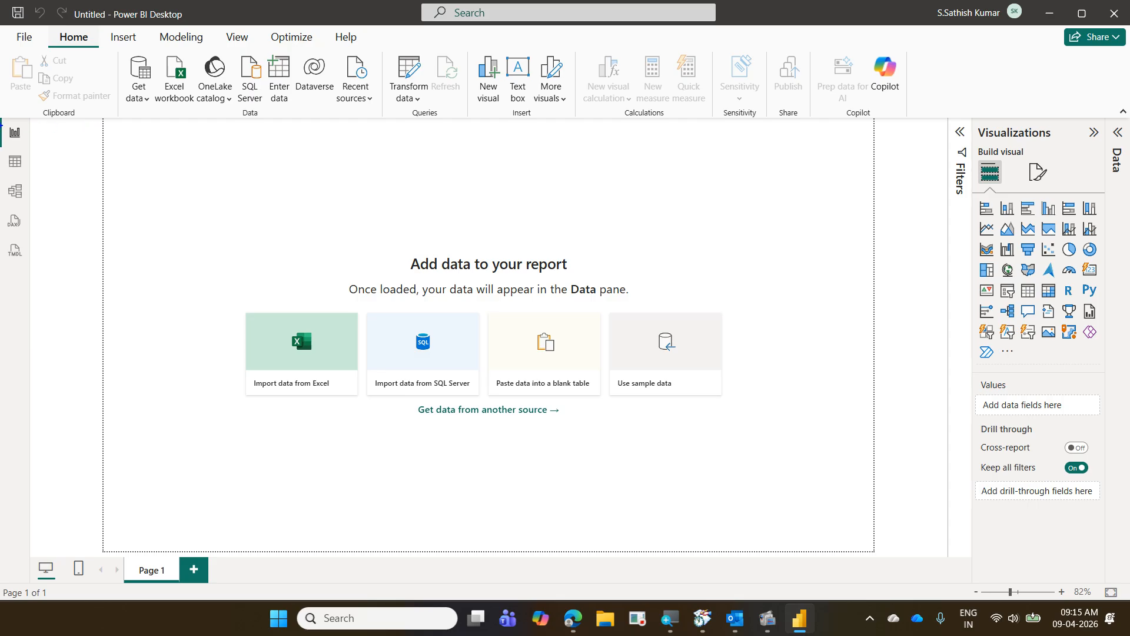
pyautogui.moveTo(1, 118)
pyautogui.mouseDown()
pyautogui.moveTo(30, 147)
pyautogui.moveTo(46, 129)
pyautogui.mouseUp()
pyautogui.moveTo(0, 152)
pyautogui.mouseDown()
pyautogui.moveTo(28, 179)
pyautogui.moveTo(7, 187)
pyautogui.moveTo(31, 203)
pyautogui.mouseUp()
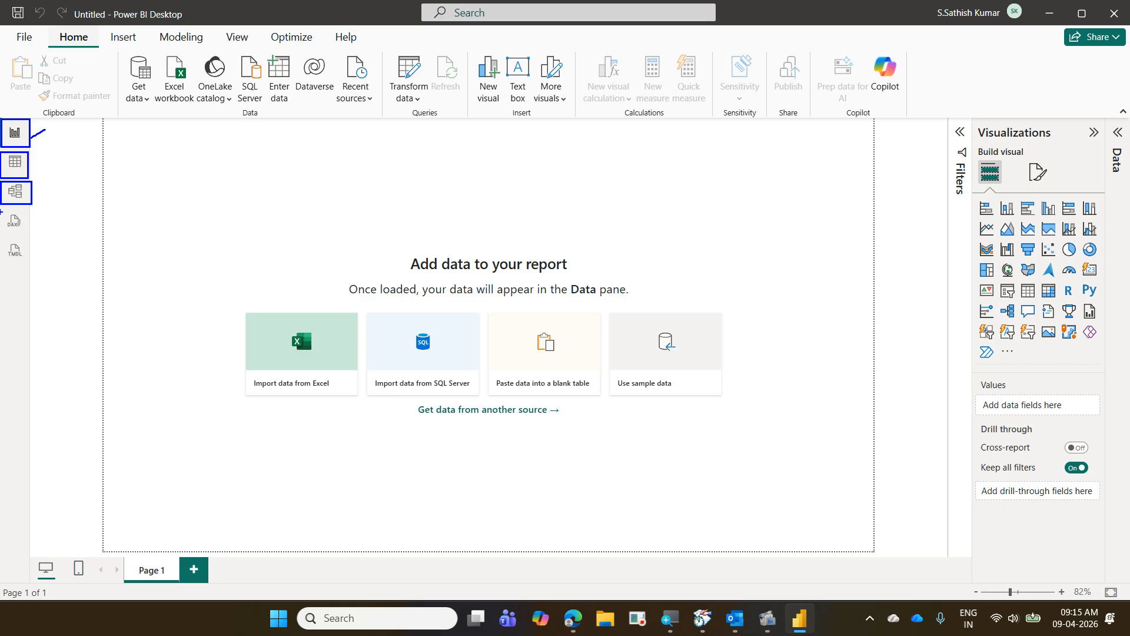
pyautogui.moveTo(1, 211); pyautogui.dragTo(31, 239)
pyautogui.moveTo(1, 243); pyautogui.dragTo(28, 268)
pyautogui.moveTo(23, 188); pyautogui.dragTo(45, 170)
pyautogui.moveTo(16, 253); pyautogui.dragTo(46, 235)
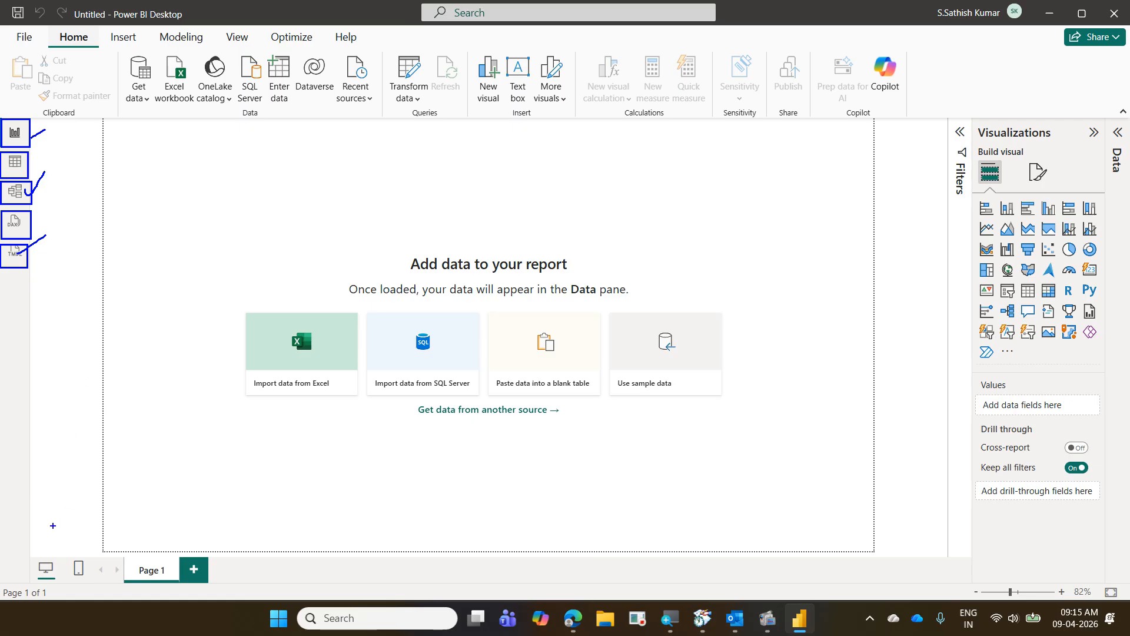
pyautogui.moveTo(21, 551); pyautogui.dragTo(96, 584)
pyautogui.moveTo(37, 539)
pyautogui.mouseDown()
pyautogui.moveTo(71, 505)
pyautogui.moveTo(92, 519)
pyautogui.mouseUp()
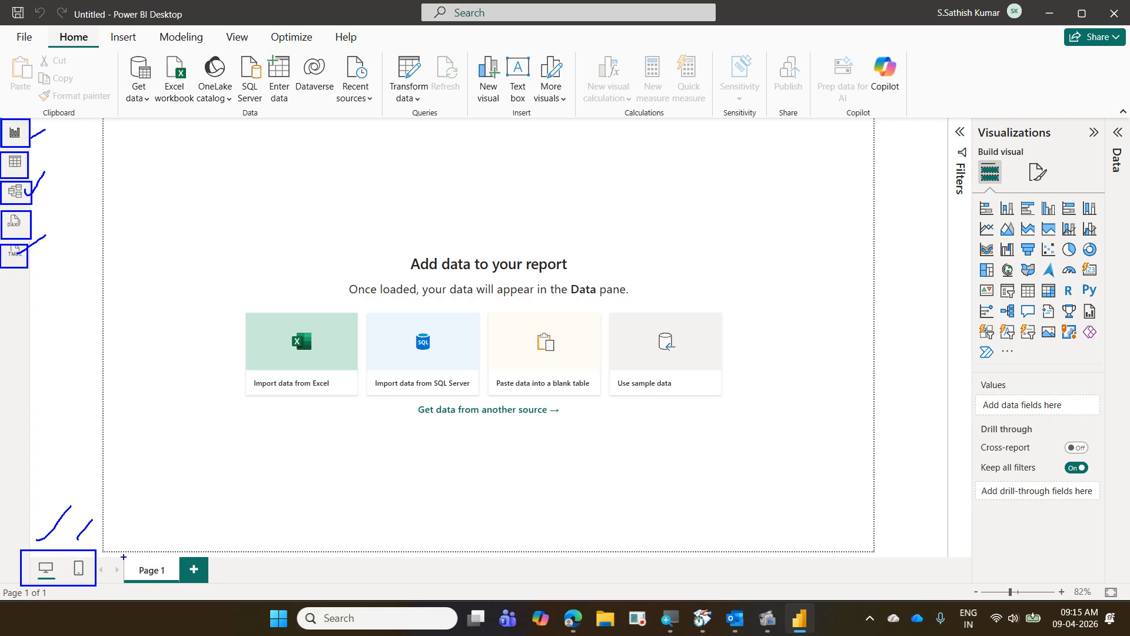
pyautogui.moveTo(117, 556); pyautogui.dragTo(187, 586)
pyautogui.moveTo(49, 118)
pyautogui.mouseDown()
pyautogui.moveTo(766, 449)
pyautogui.moveTo(911, 566)
pyautogui.moveTo(953, 558)
pyautogui.mouseUp()
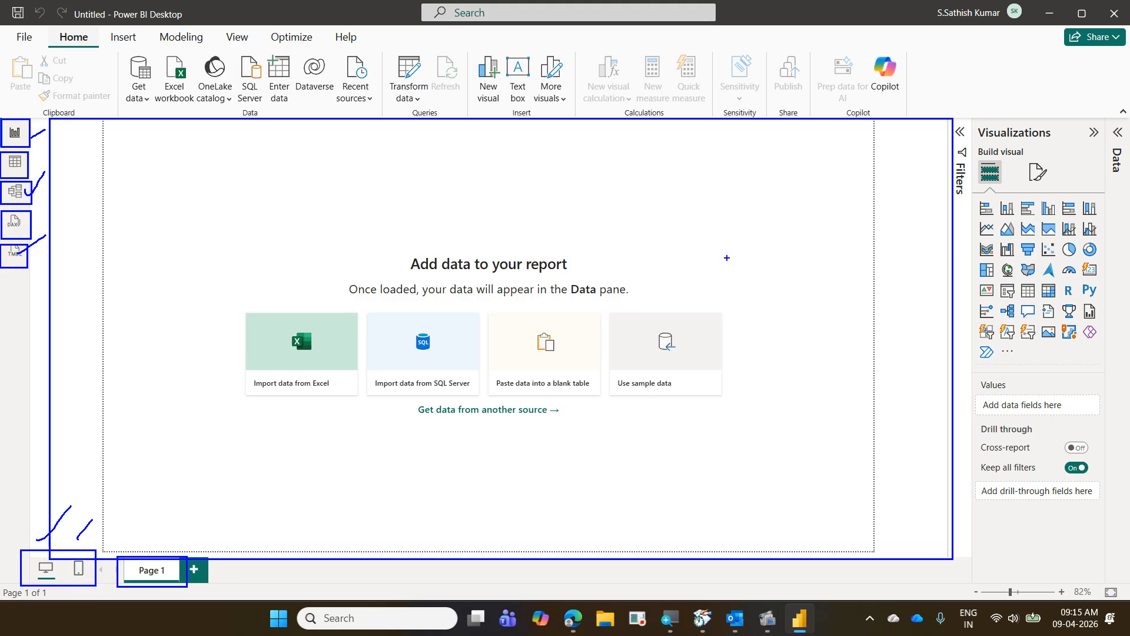
pyautogui.press('Escape')
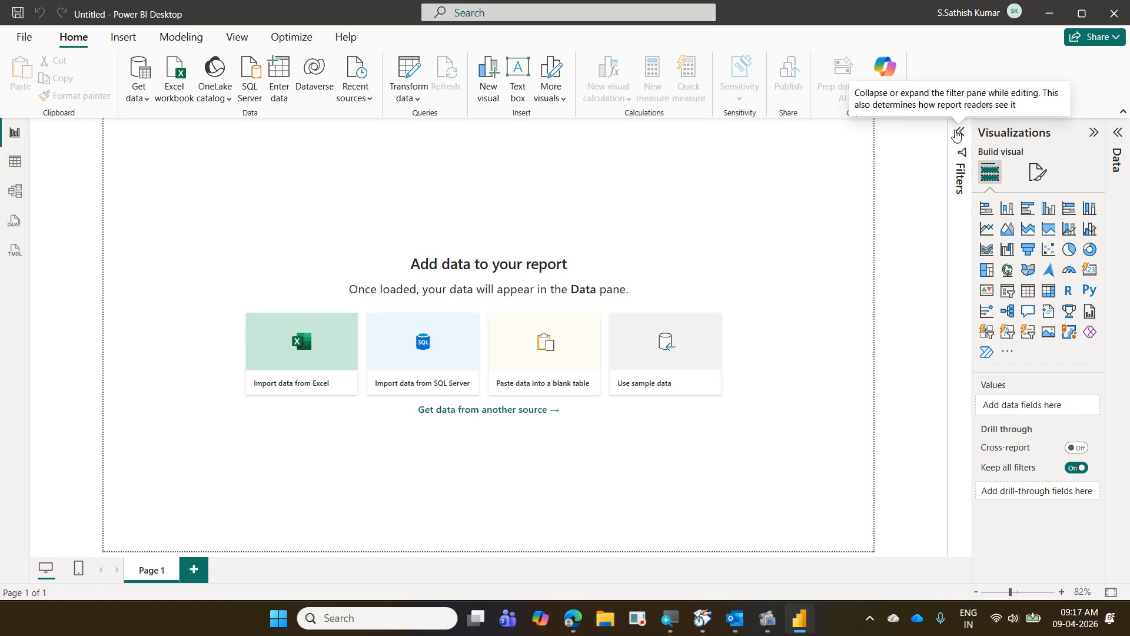
# Expand the Filters pane beside the report canvas.
pyautogui.click(959, 133)
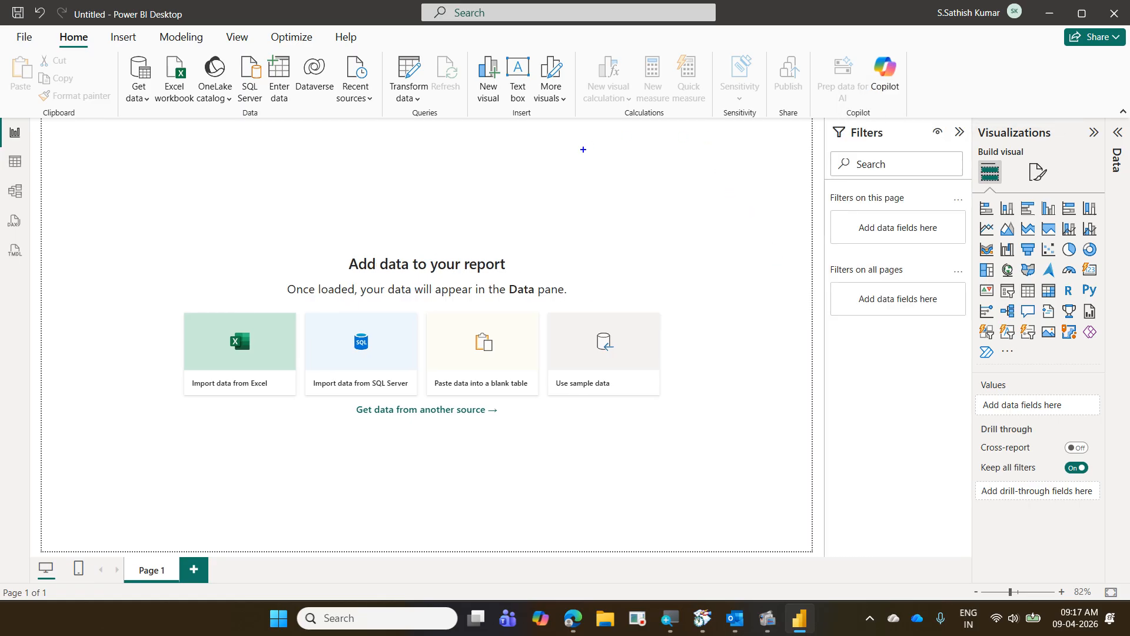
pyautogui.moveTo(557, 136); pyautogui.dragTo(755, 250)
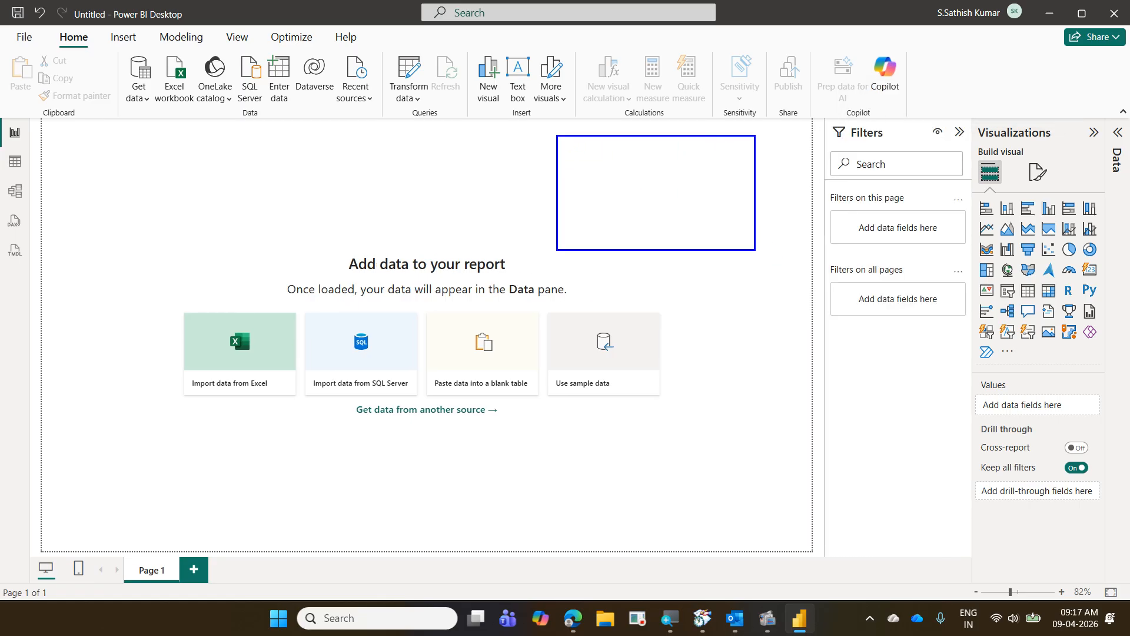
pyautogui.moveTo(828, 148)
pyautogui.mouseDown()
pyautogui.moveTo(913, 186)
pyautogui.moveTo(972, 185)
pyautogui.mouseUp()
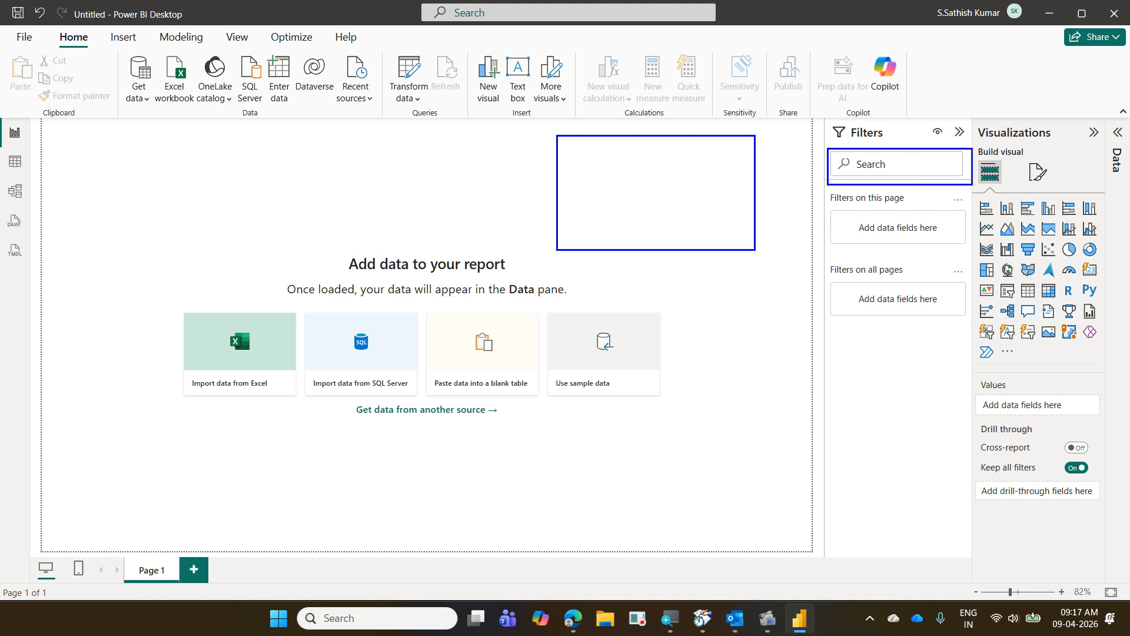
pyautogui.moveTo(824, 191)
pyautogui.mouseDown()
pyautogui.moveTo(877, 231)
pyautogui.moveTo(971, 247)
pyautogui.mouseUp()
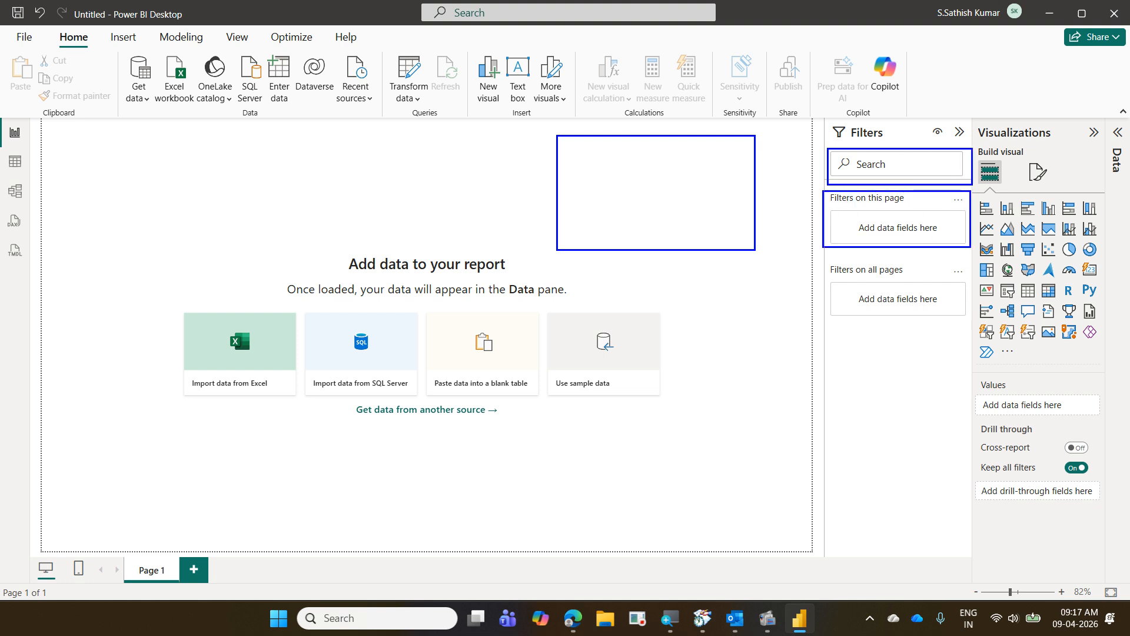
pyautogui.moveTo(813, 250); pyautogui.dragTo(979, 334)
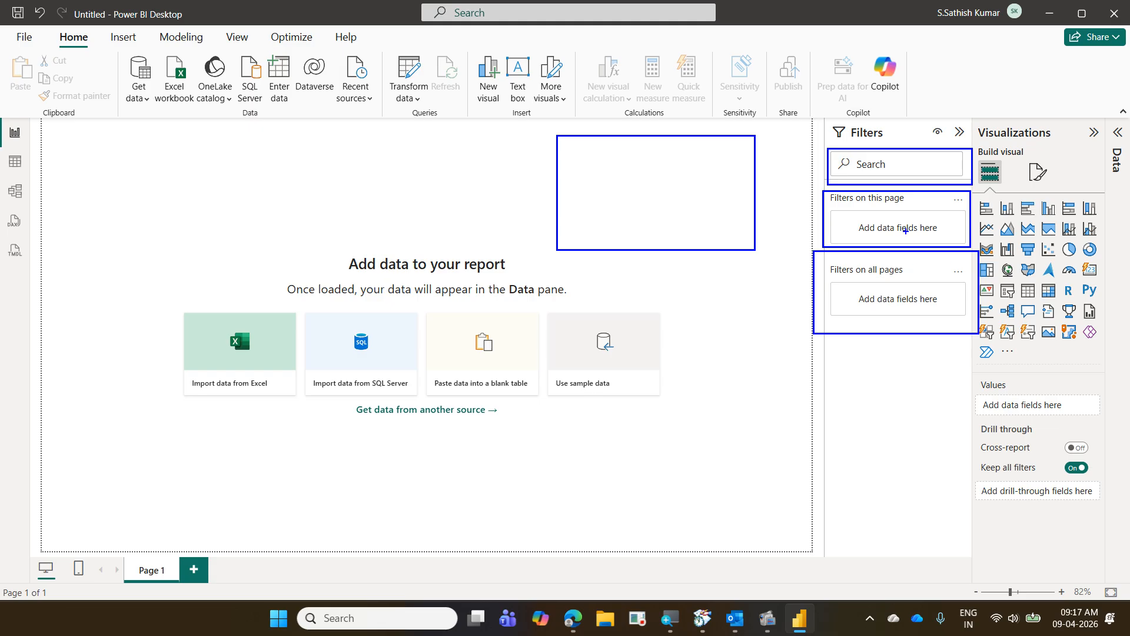
pyautogui.moveTo(922, 212); pyautogui.dragTo(938, 209)
pyautogui.moveTo(930, 301); pyautogui.dragTo(957, 283)
pyautogui.press('Escape')
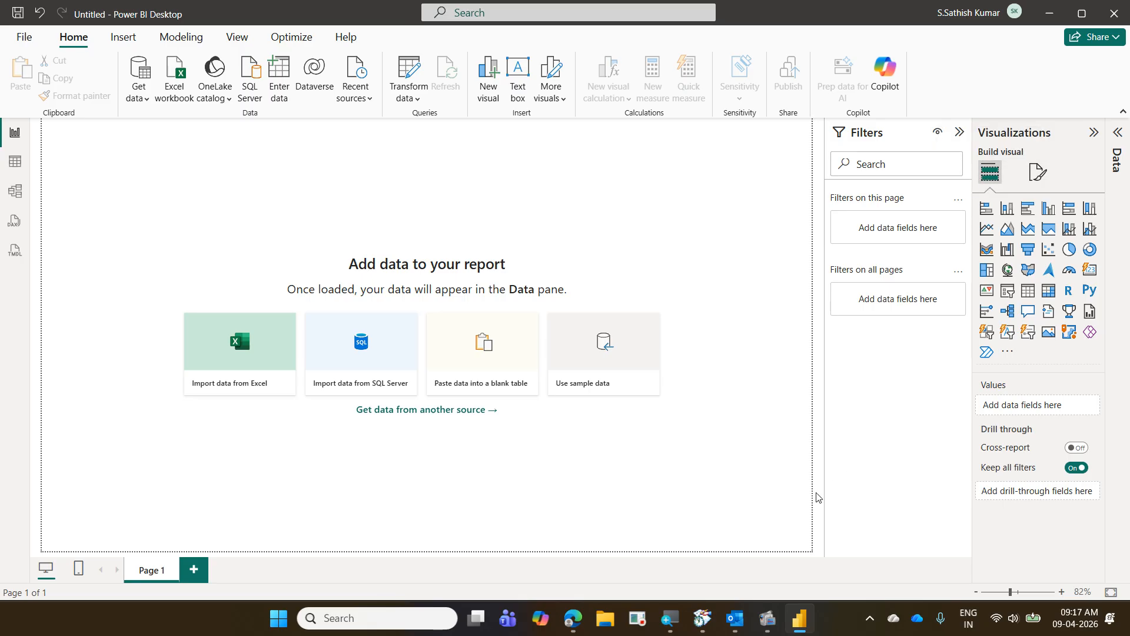
pyautogui.moveTo(979, 158); pyautogui.dragTo(1001, 183)
pyautogui.moveTo(1023, 160)
pyautogui.mouseDown()
pyautogui.moveTo(1054, 190)
pyautogui.moveTo(1099, 191)
pyautogui.mouseUp()
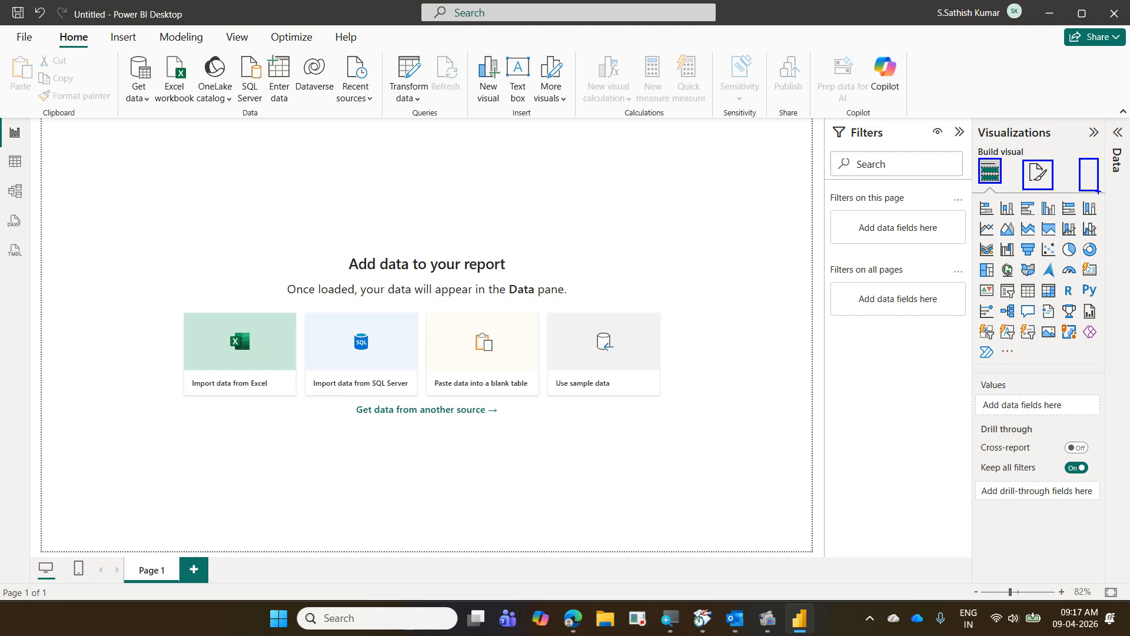
pyautogui.moveTo(1108, 124)
pyautogui.mouseDown()
pyautogui.moveTo(1128, 144)
pyautogui.moveTo(1118, 176)
pyautogui.moveTo(1129, 196)
pyautogui.moveTo(1103, 274)
pyautogui.mouseUp()
pyautogui.moveTo(960, 585); pyautogui.dragTo(1114, 602)
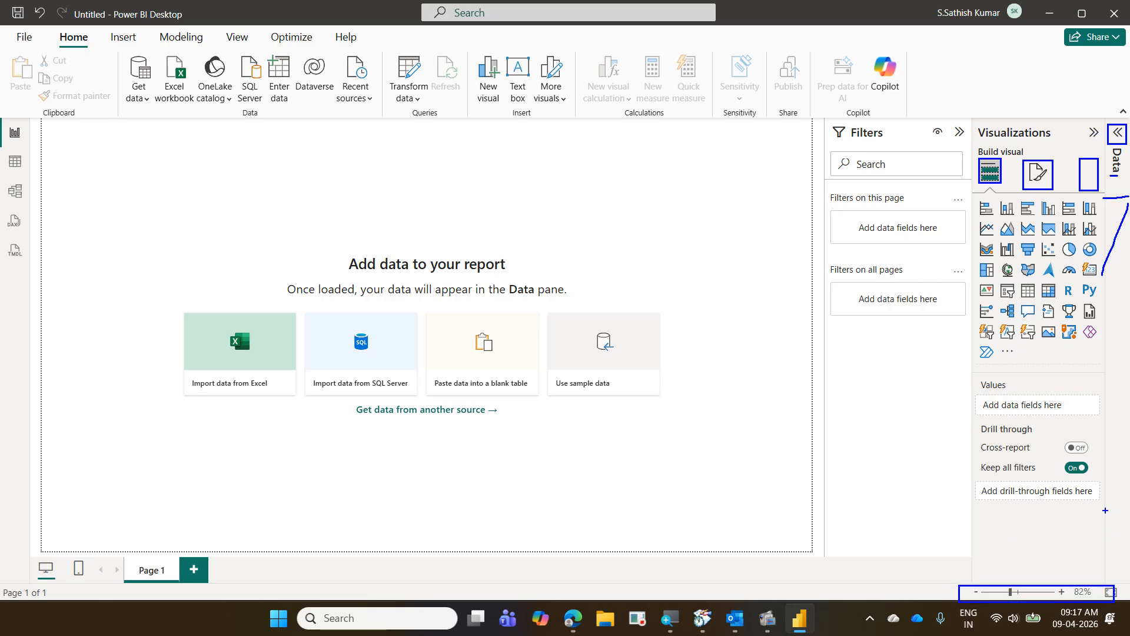
pyautogui.press('Escape')
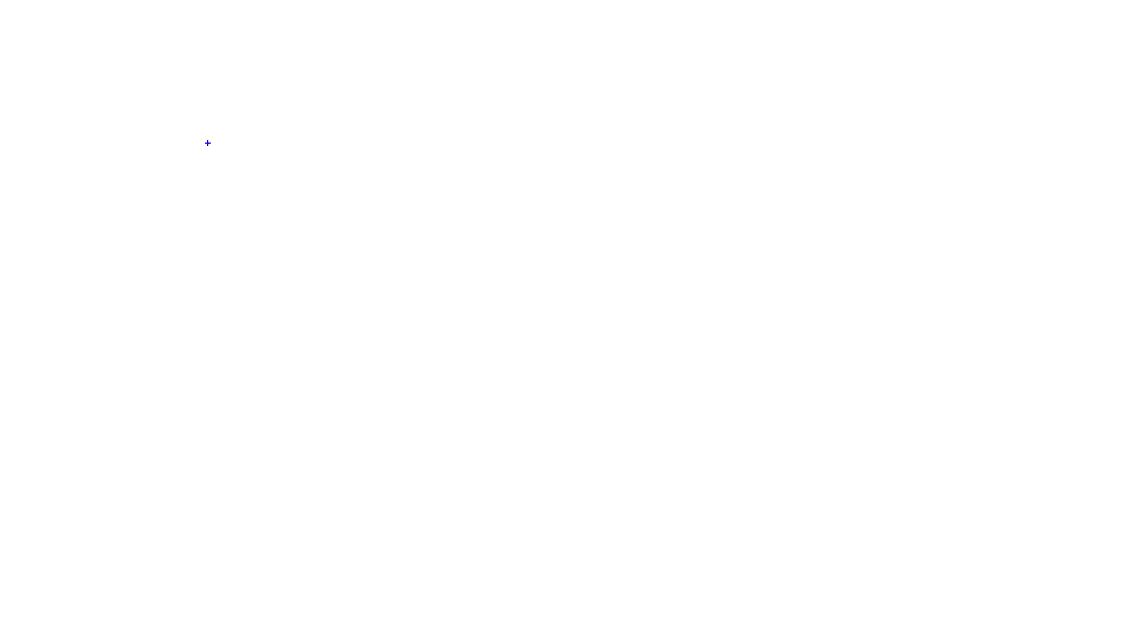
pyautogui.write('t')
pyautogui.write('1.')
pyautogui.write('Get')
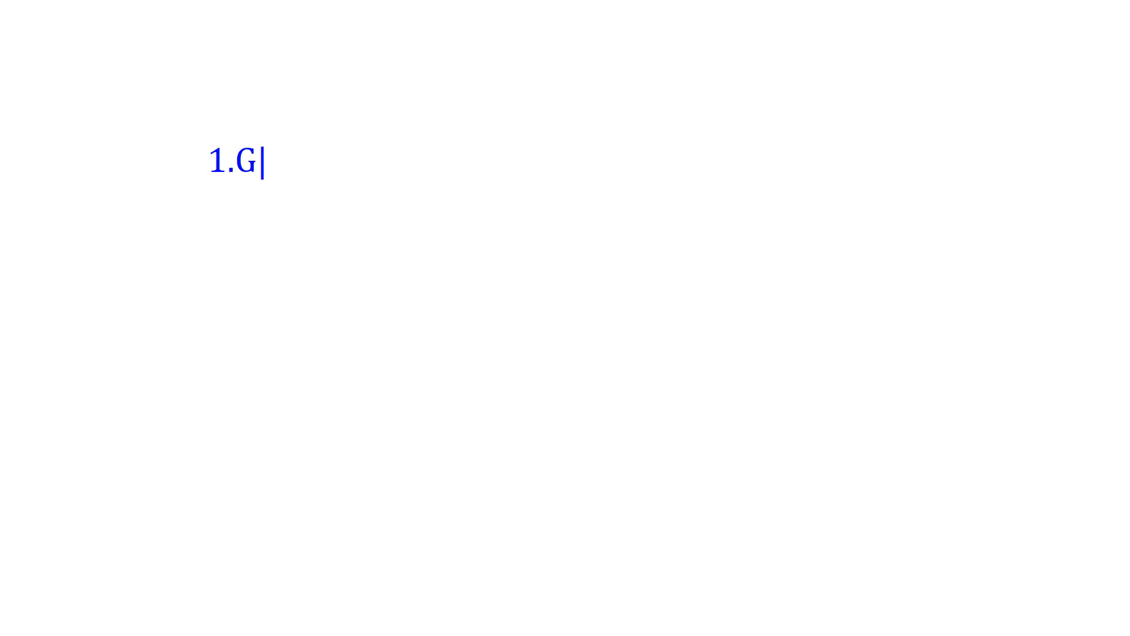
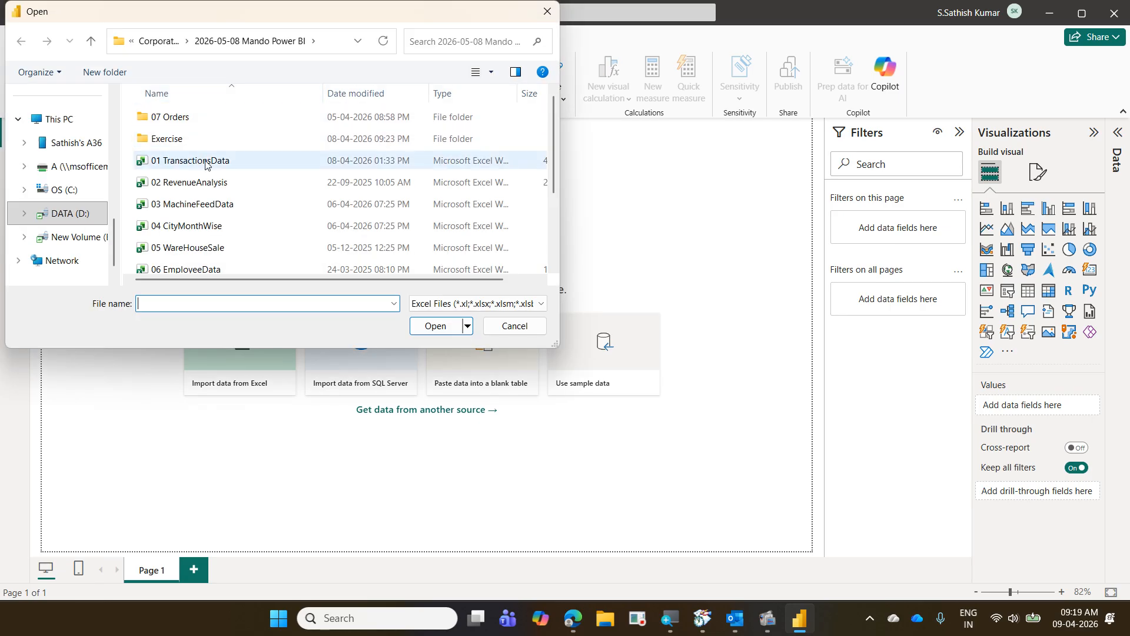
# Import the Data sheet from the Excel workbook 01 TransactionsData and open it for transformation in Power Query Editor.
pyautogui.click(208, 170)
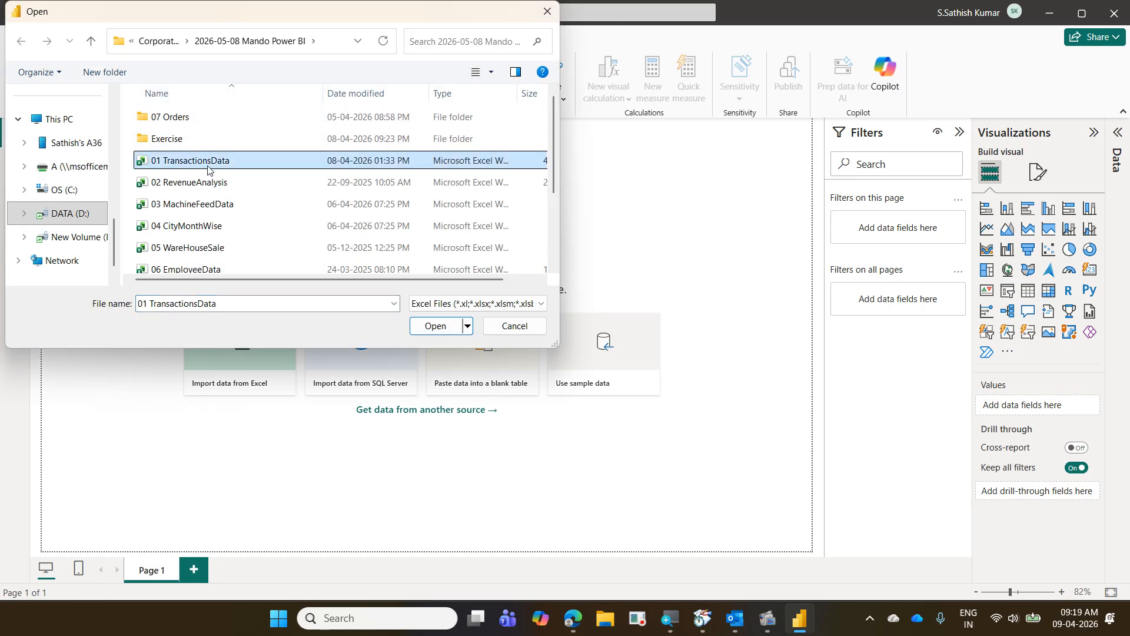
pyautogui.click(436, 326)
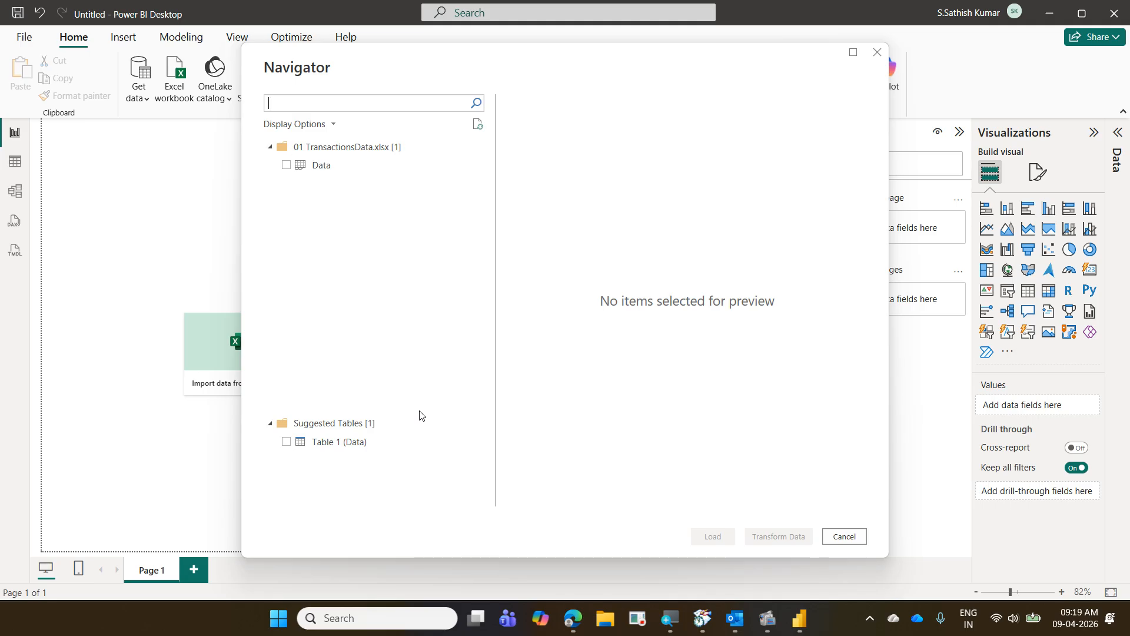
pyautogui.click(315, 167)
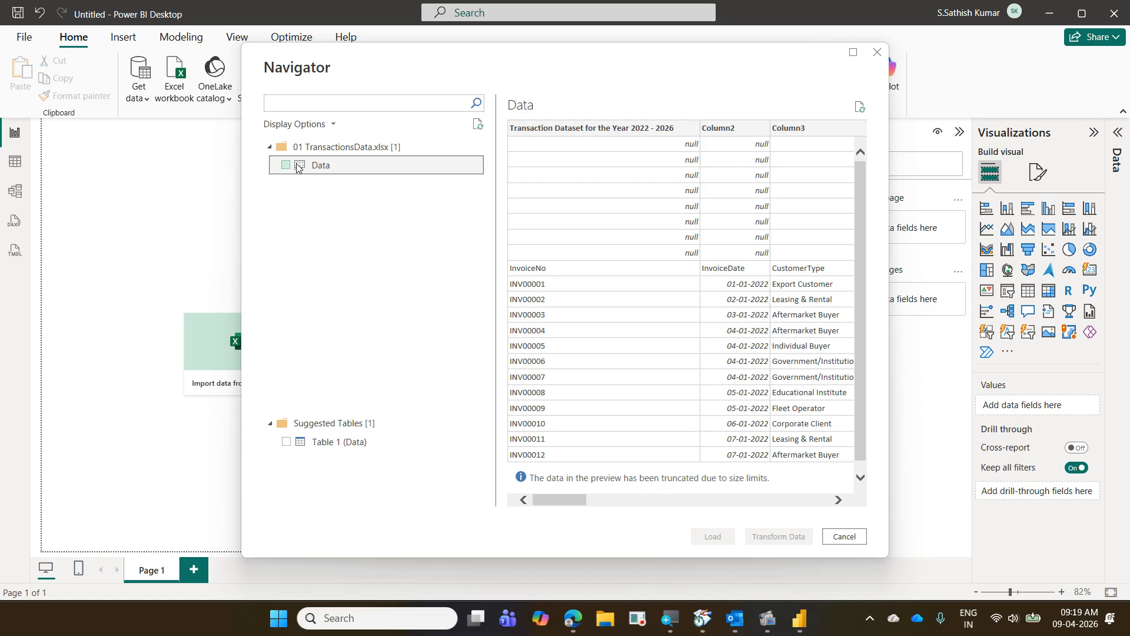
pyautogui.click(286, 165)
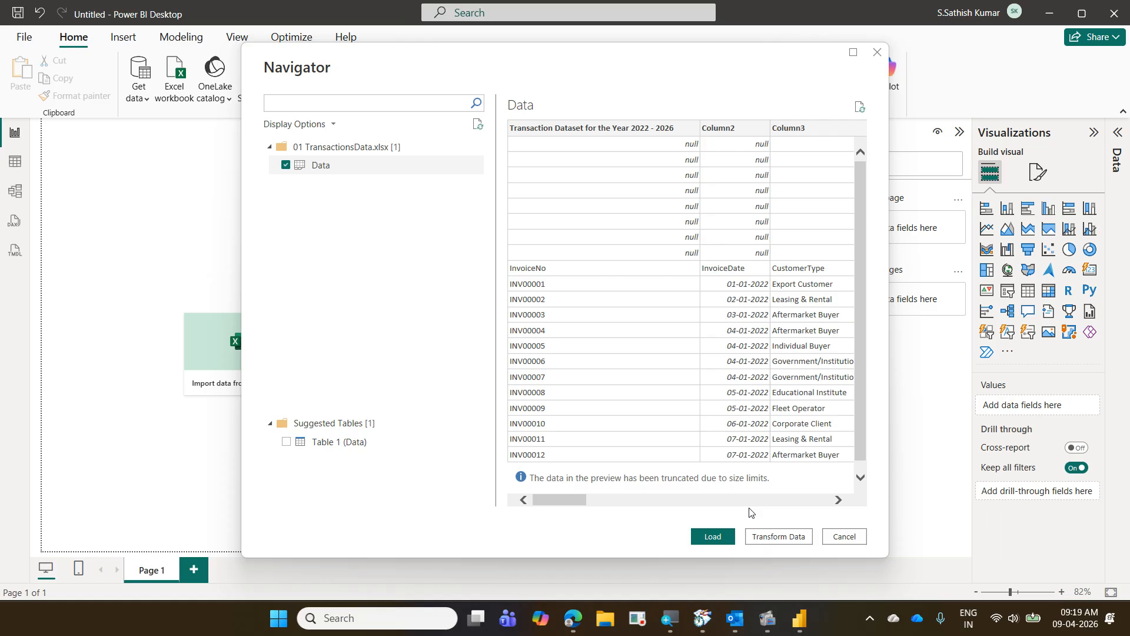
pyautogui.click(761, 536)
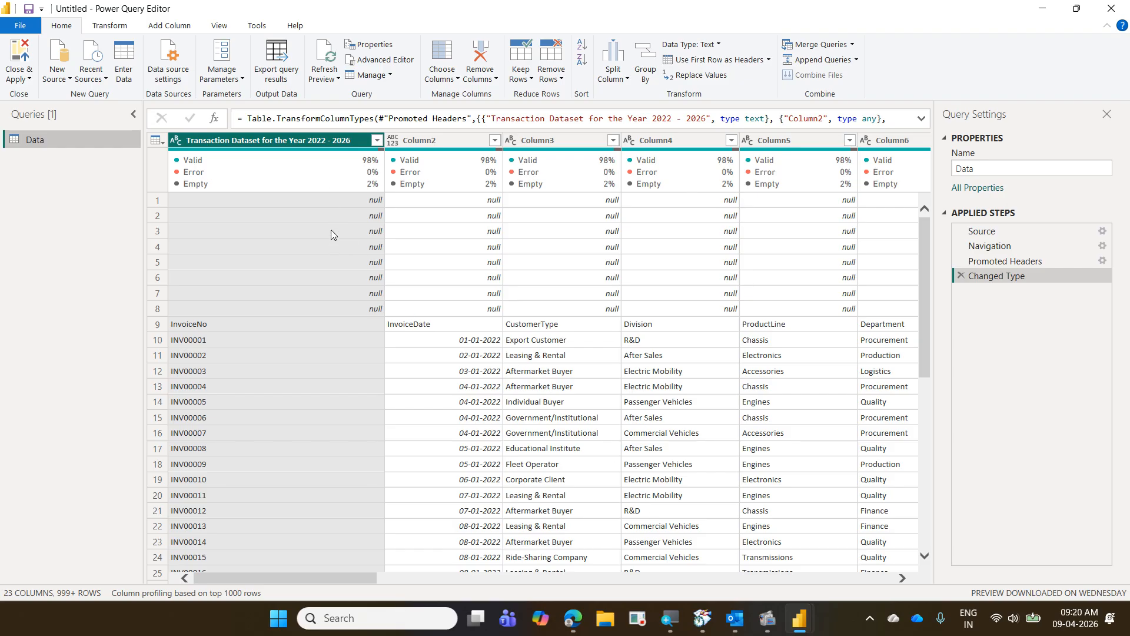
# Base the column profiling on the entire data set instead of the top 1000 rows.
pyautogui.moveTo(304, 173)
pyautogui.click(203, 593)
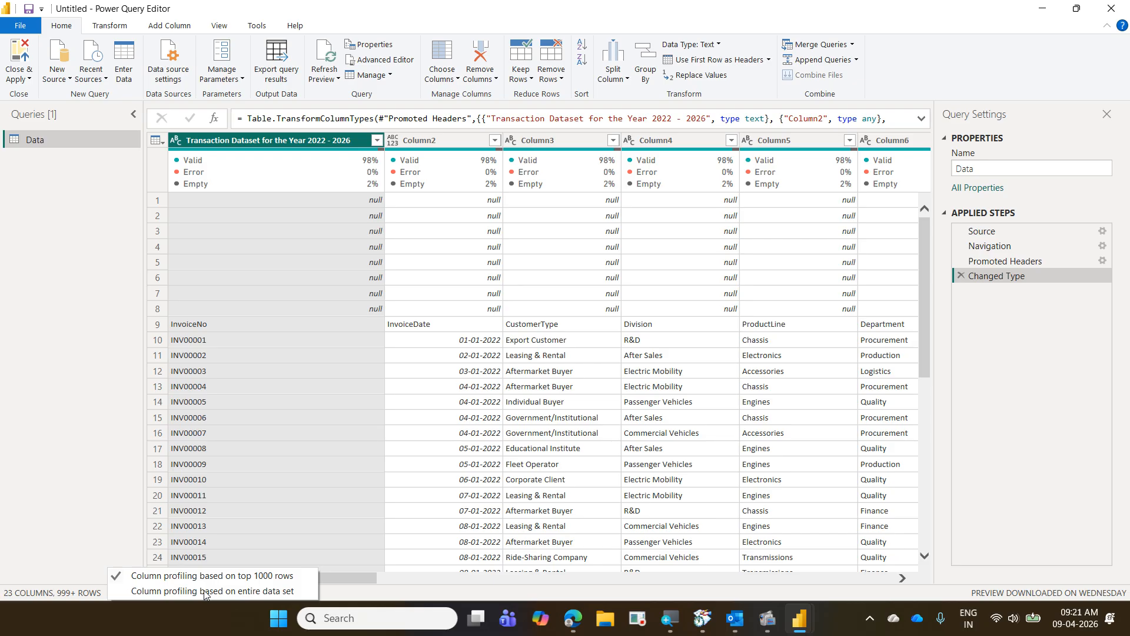
pyautogui.click(205, 591)
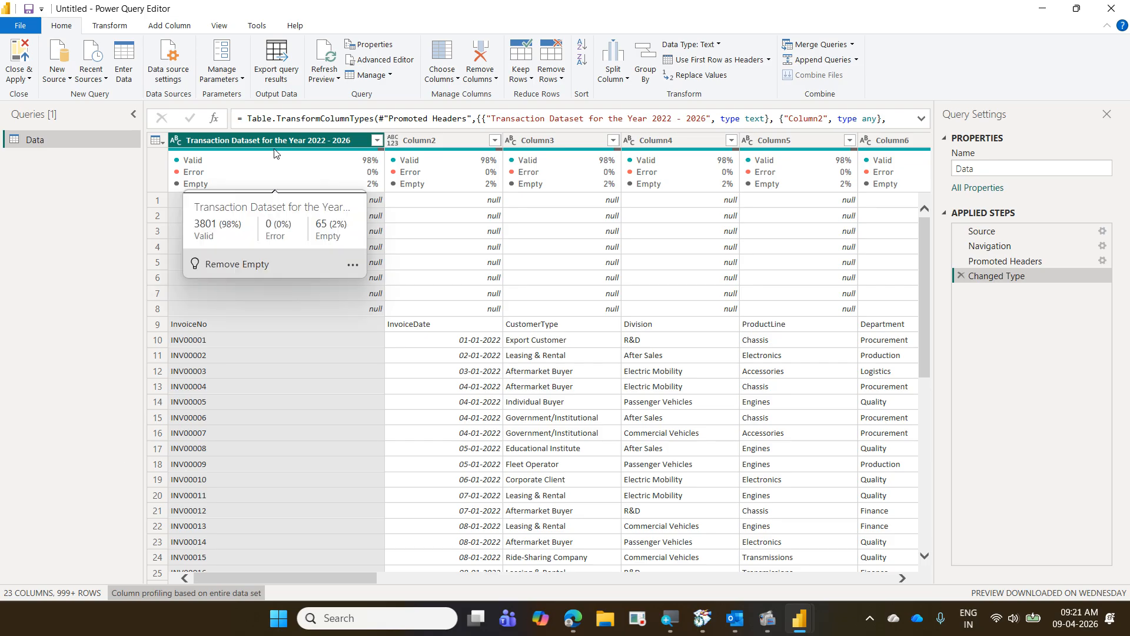
# Examine the first column's quality details and the Data Preview display options.
pyautogui.moveTo(204, 168)
pyautogui.click(219, 27)
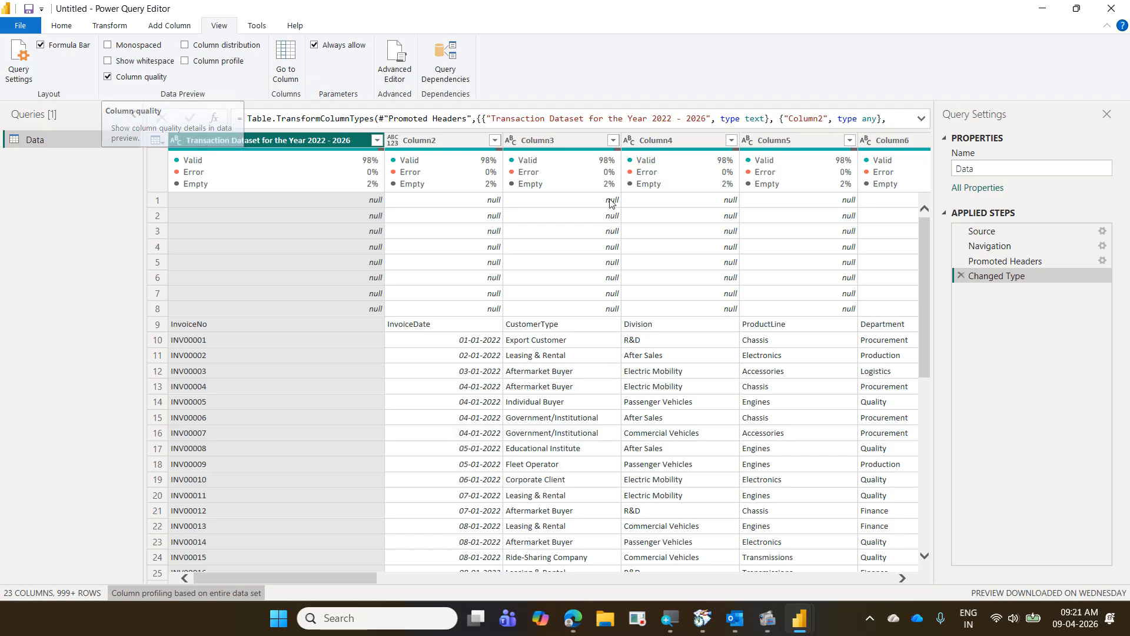
# Show the column profile for Column4, review its statistics and value distribution, and hide the profile again.
pyautogui.click(678, 144)
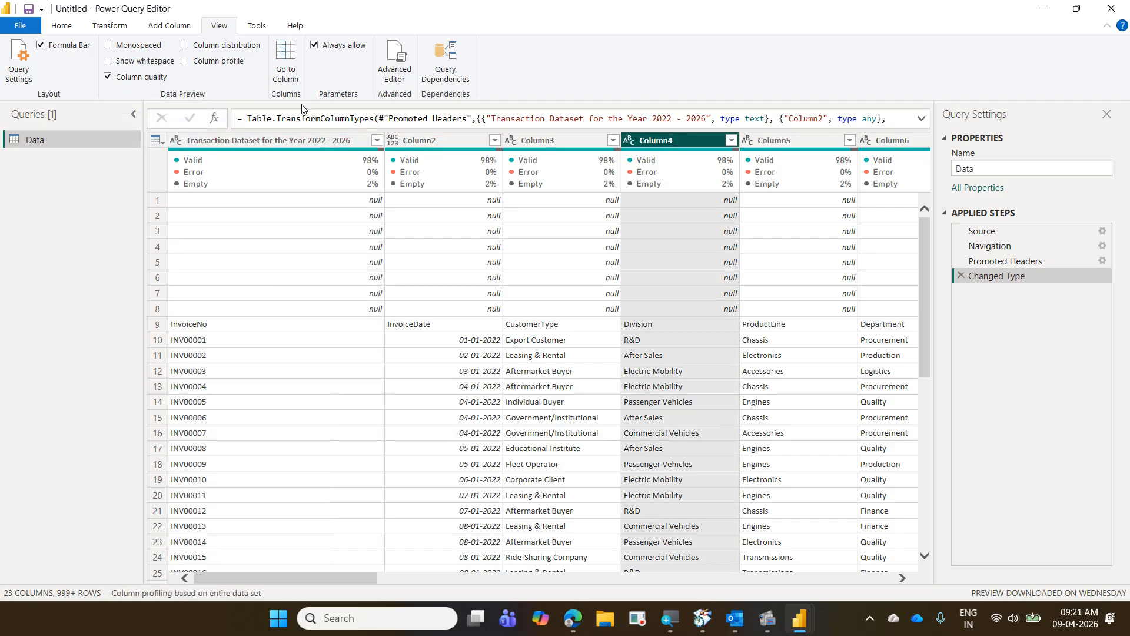
pyautogui.click(240, 67)
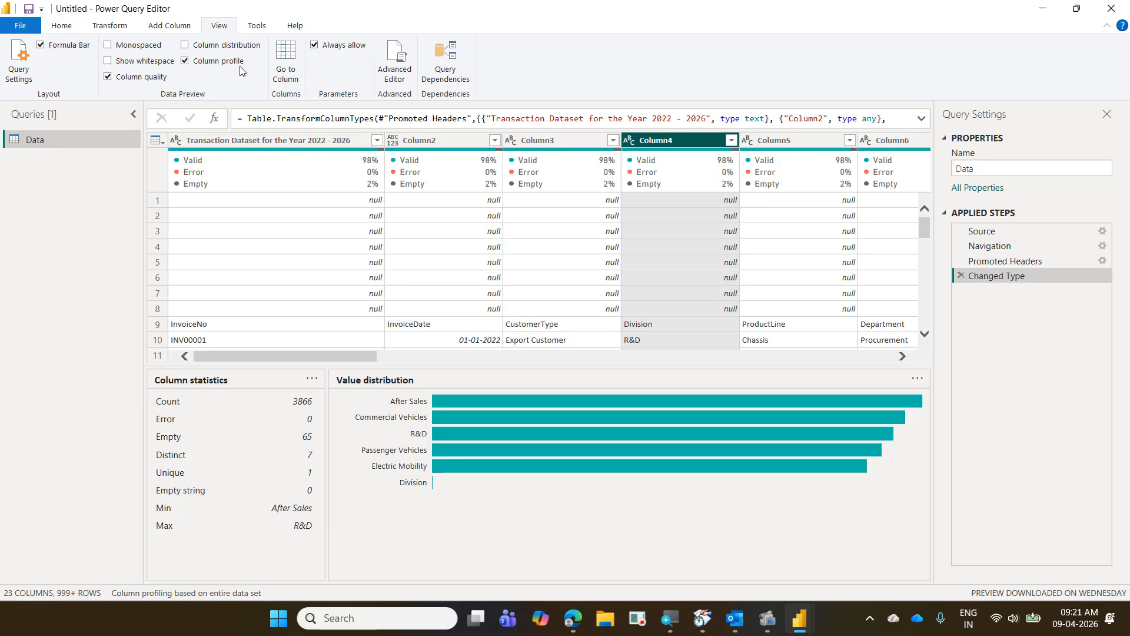
pyautogui.click(240, 68)
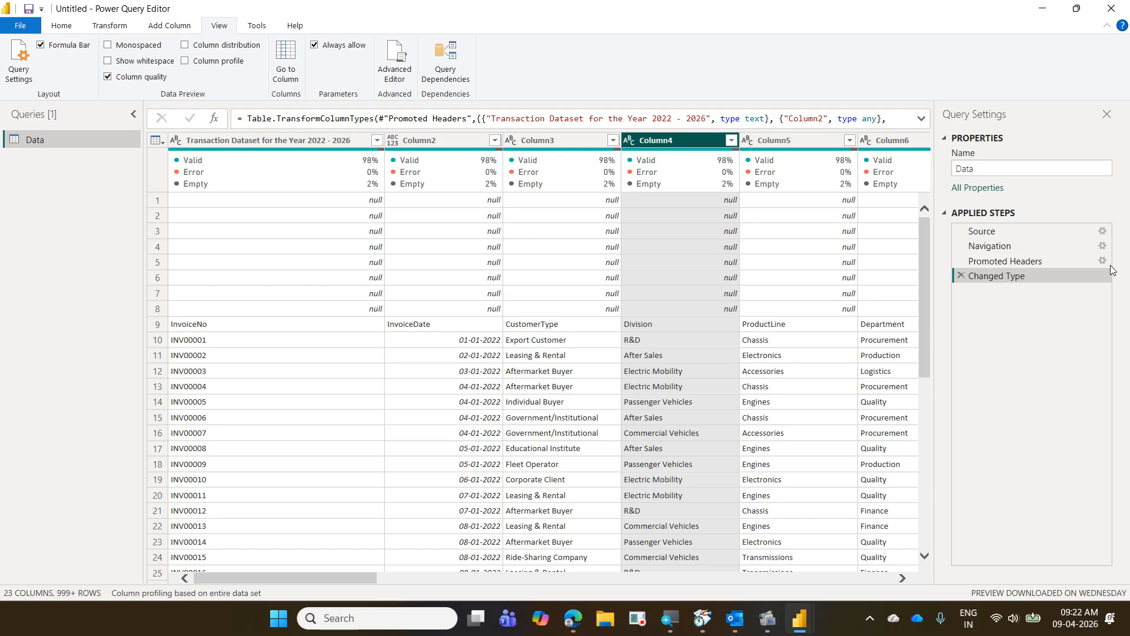
# Hide the Query Settings pane and bring it back.
pyautogui.click(1107, 114)
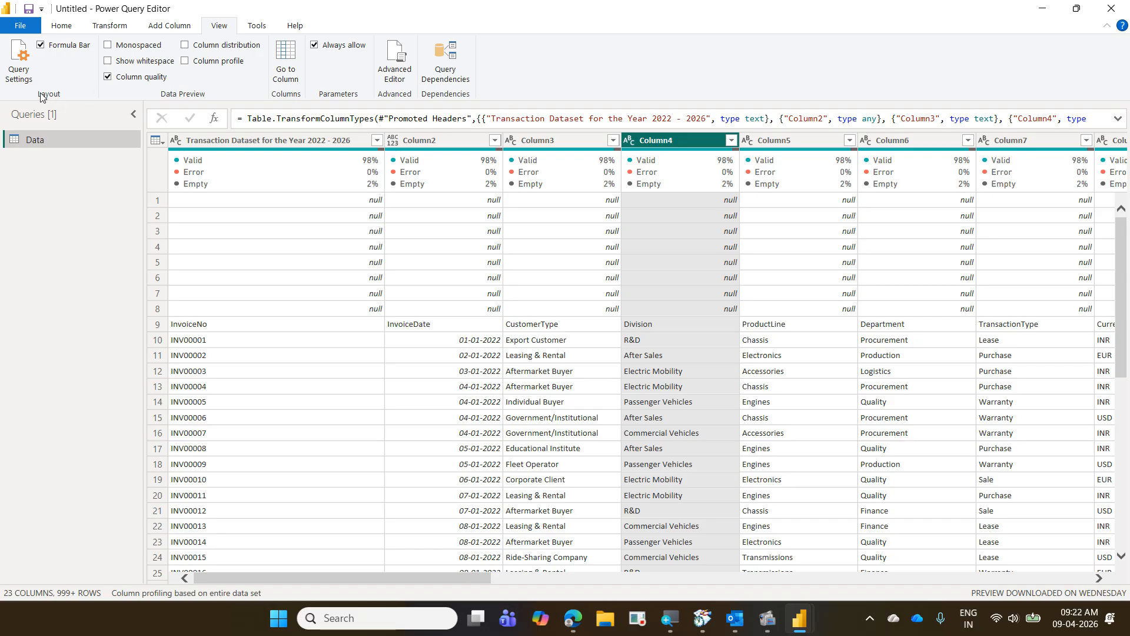
pyautogui.click(19, 73)
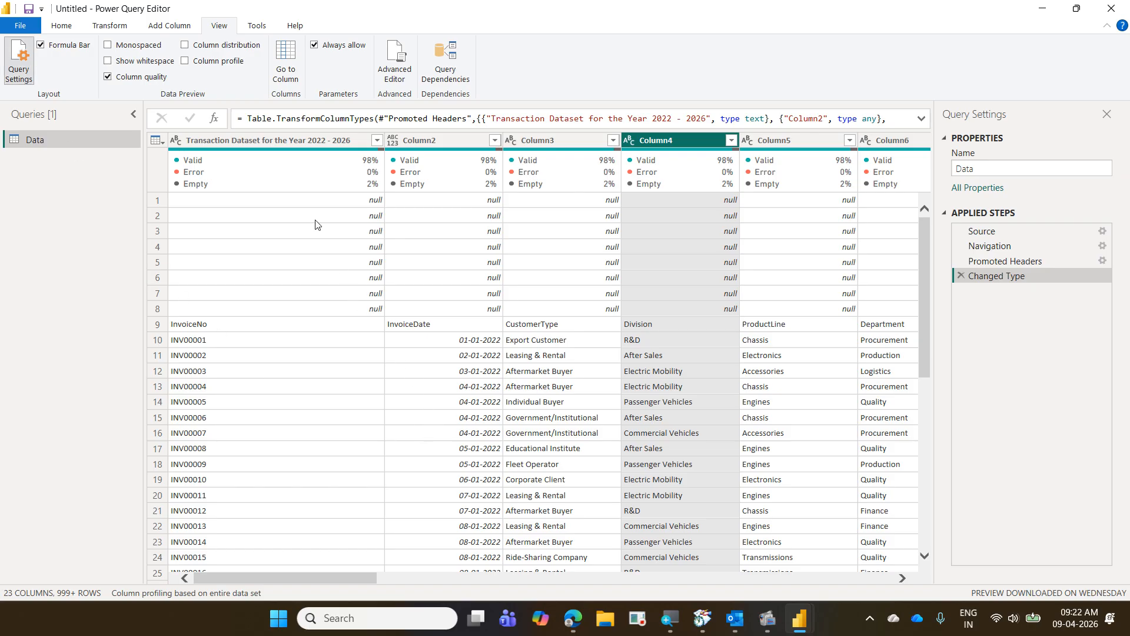
# Remove all blank rows from the Data query and compare the preview at the Changed Type and Removed Blank Rows steps.
pyautogui.moveTo(290, 177)
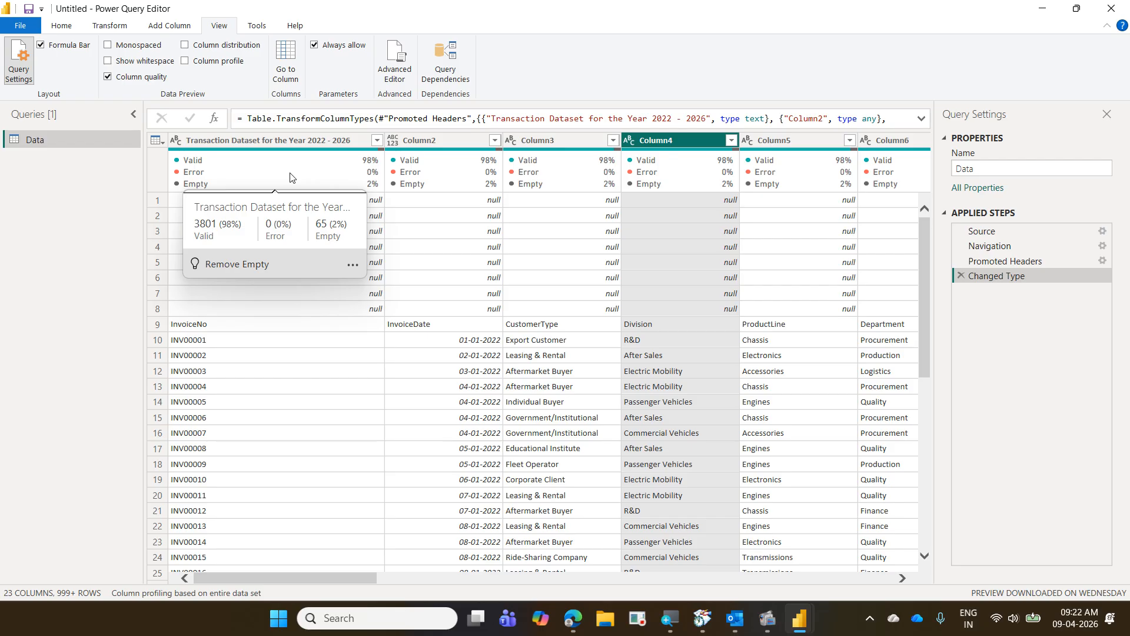
pyautogui.click(64, 31)
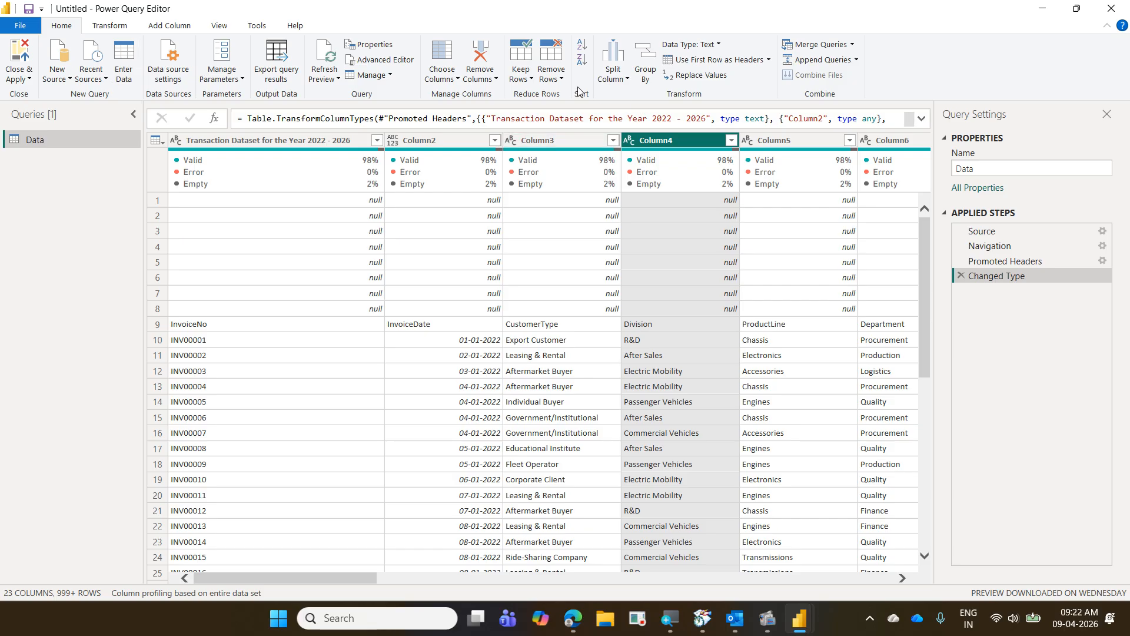
pyautogui.click(558, 79)
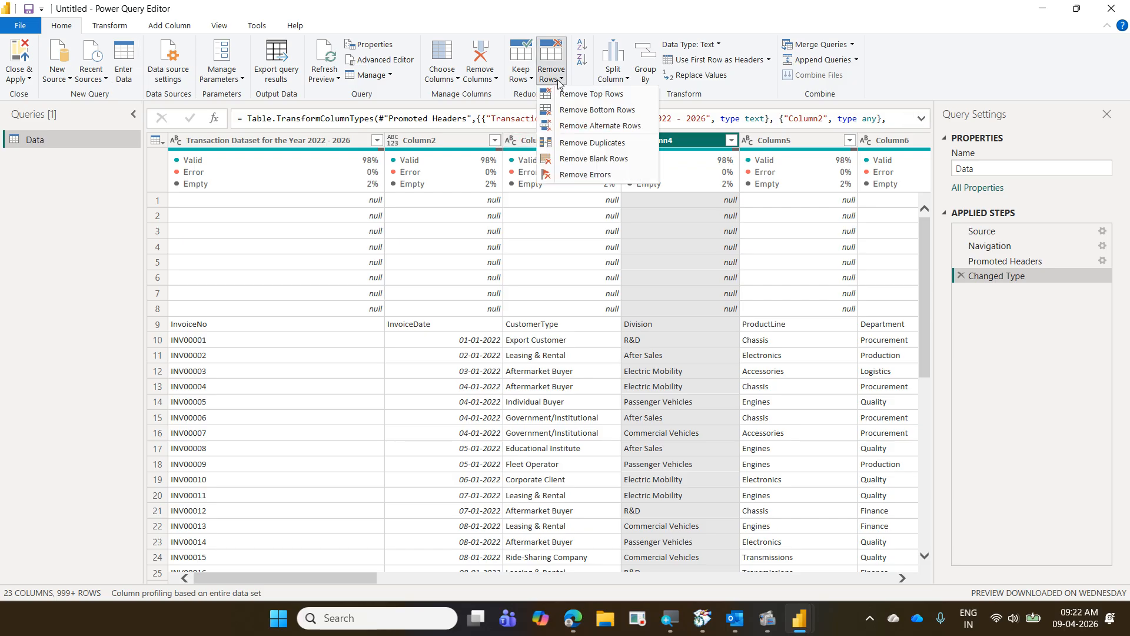
pyautogui.click(607, 160)
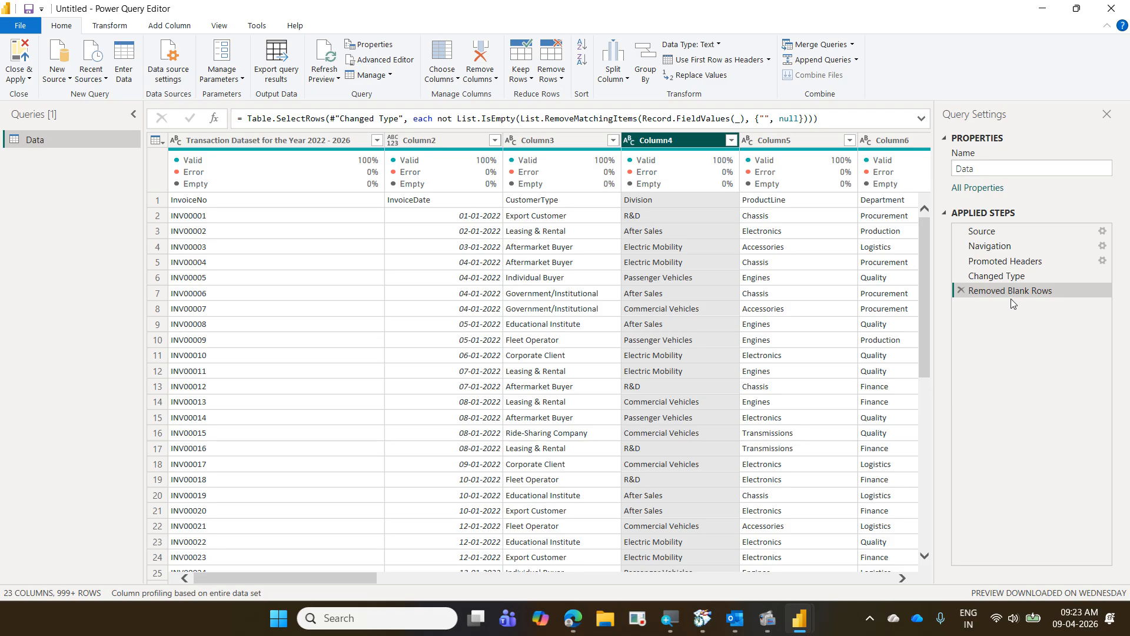
pyautogui.click(1003, 278)
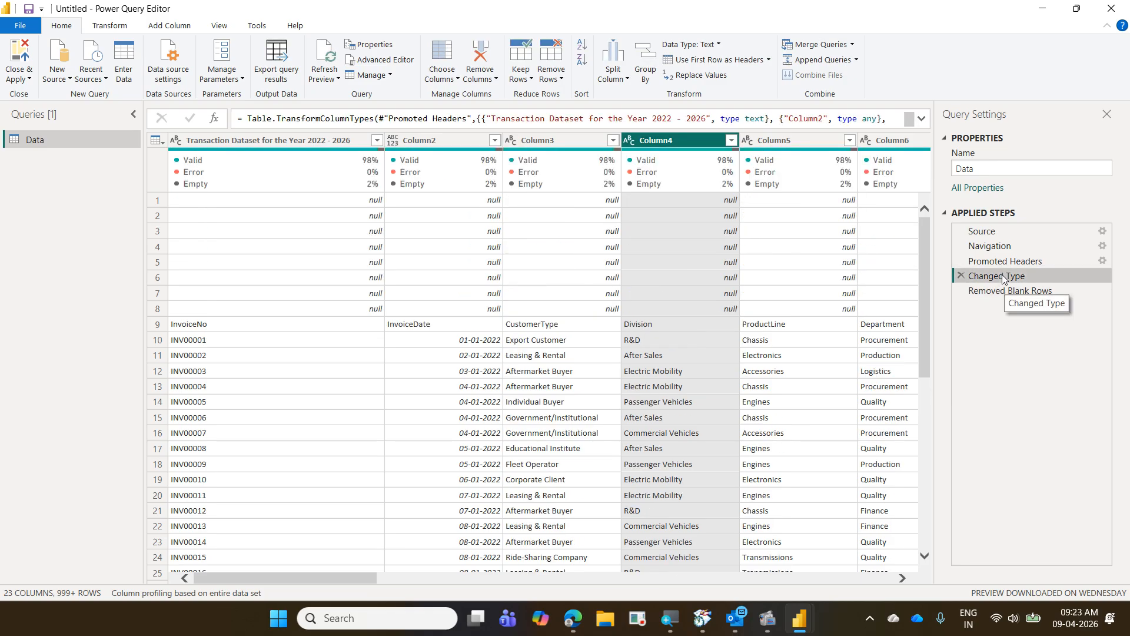
pyautogui.click(1012, 293)
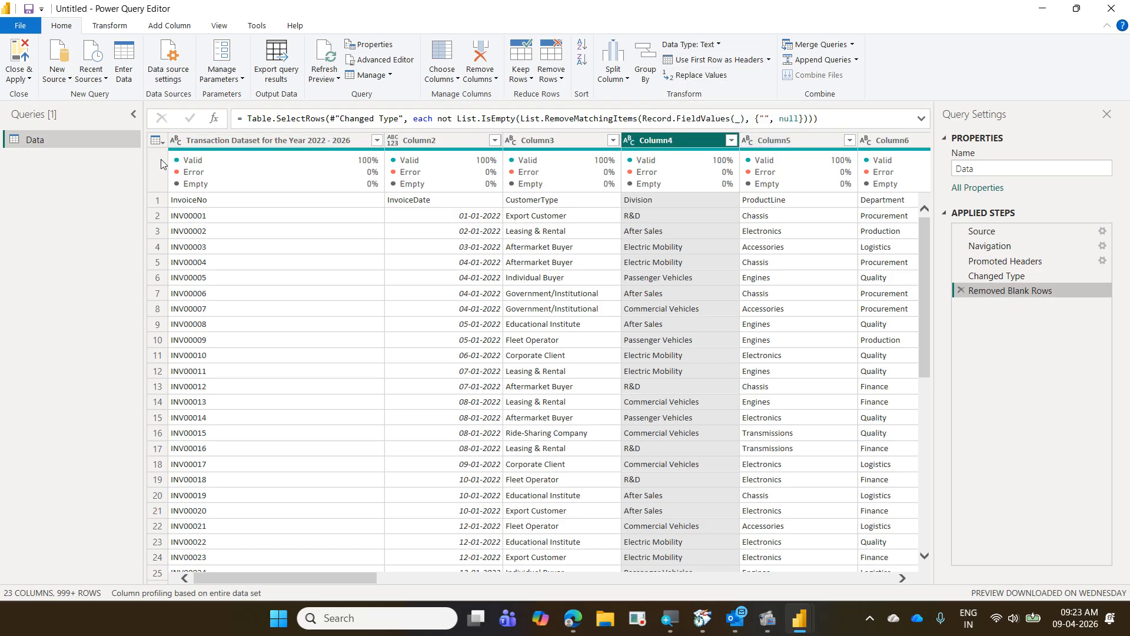
# Promote the first row of the Data query to column headers.
pyautogui.click(159, 141)
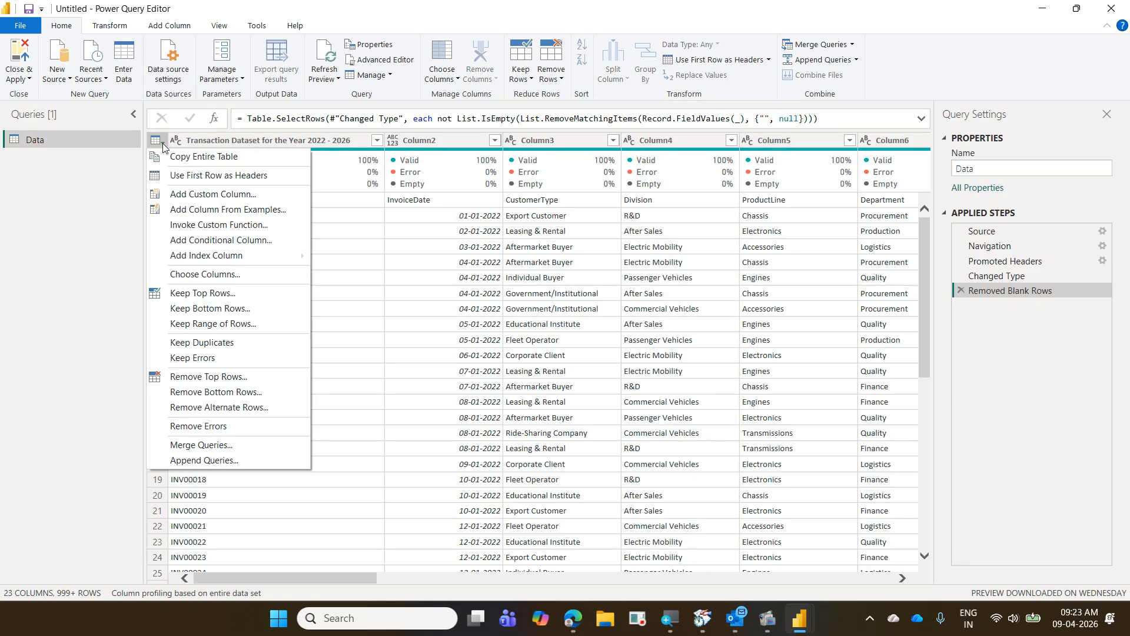
pyautogui.click(207, 176)
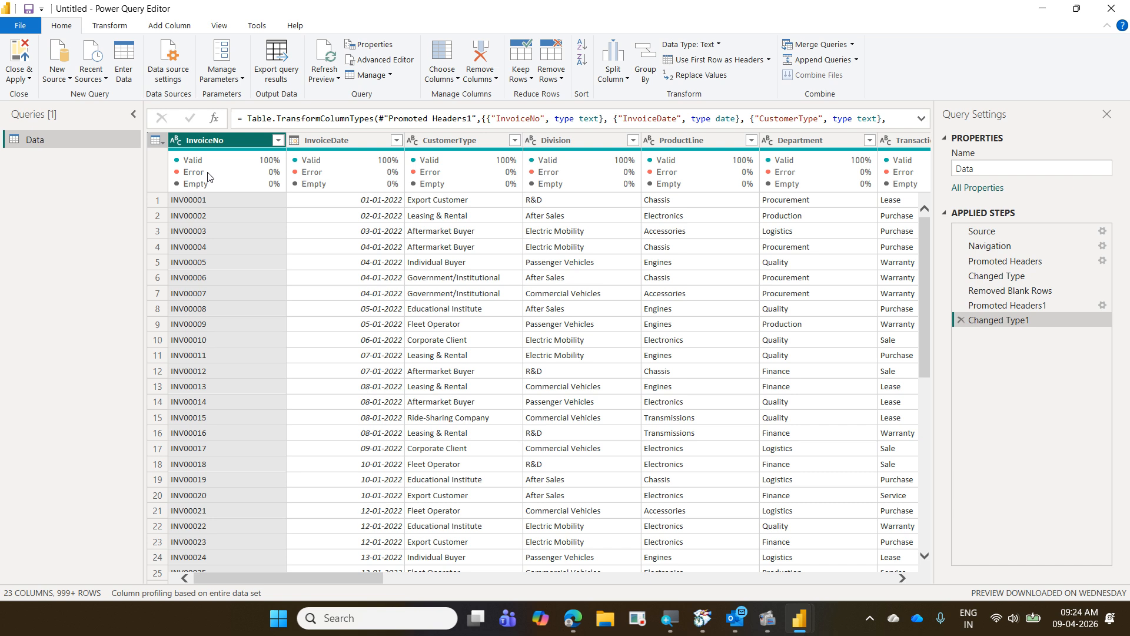
pyautogui.moveTo(208, 175)
# Look through the data types available for the InvoiceNo column without changing its type.
pyautogui.click(110, 25)
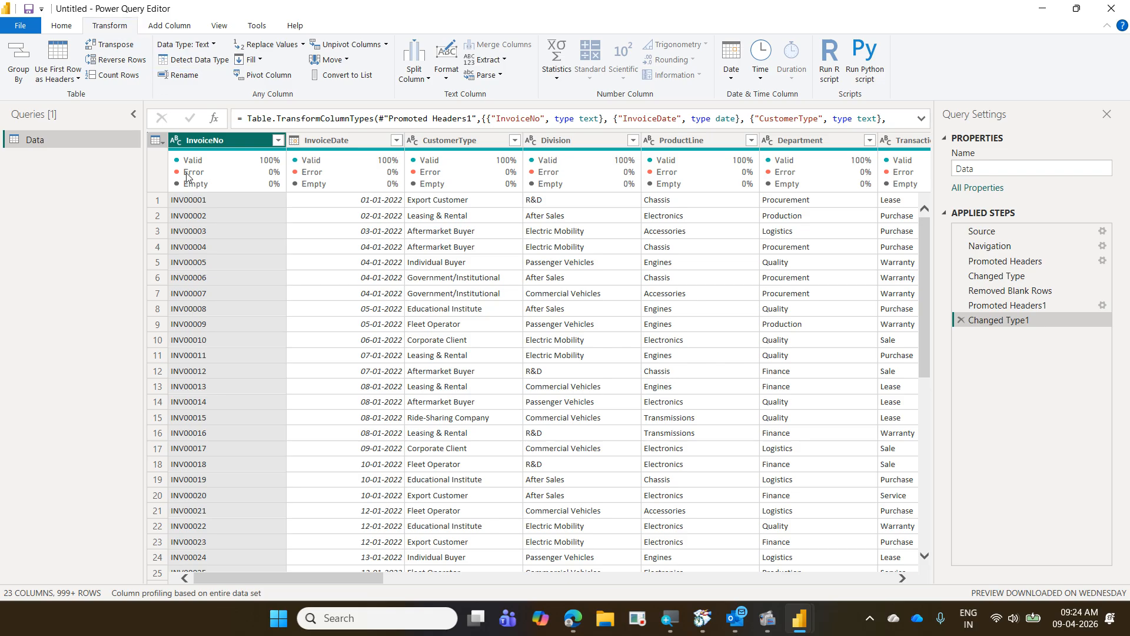
pyautogui.click(176, 142)
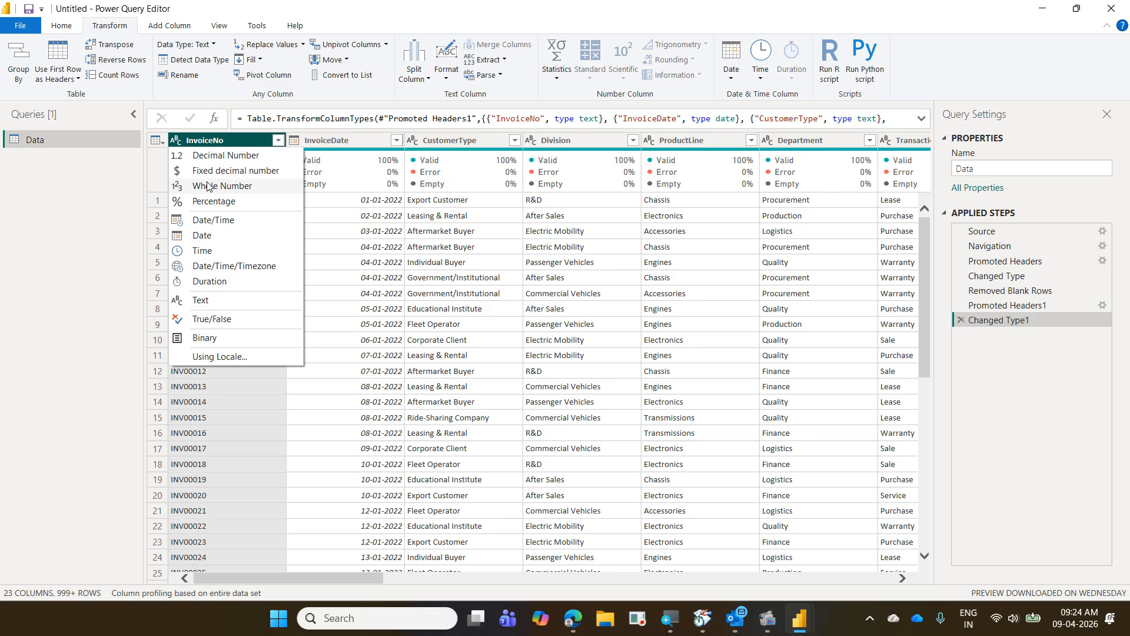
pyautogui.press('Escape')
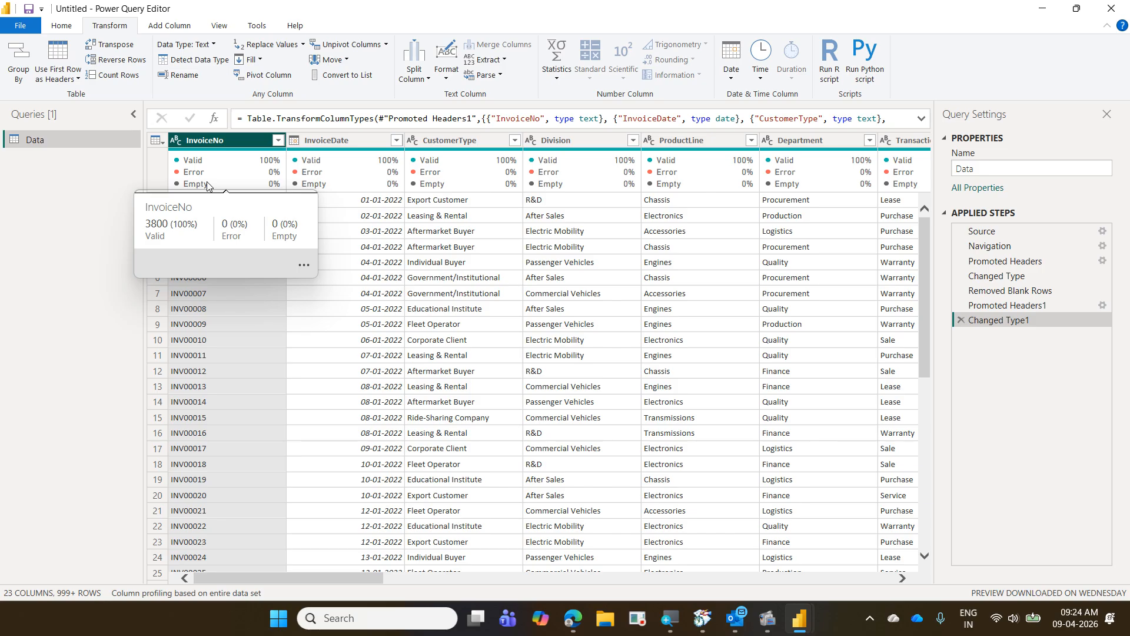
# Choose the columns to keep in the Data query, excluding MaterialCost and Column19 through Column23.
pyautogui.click(62, 26)
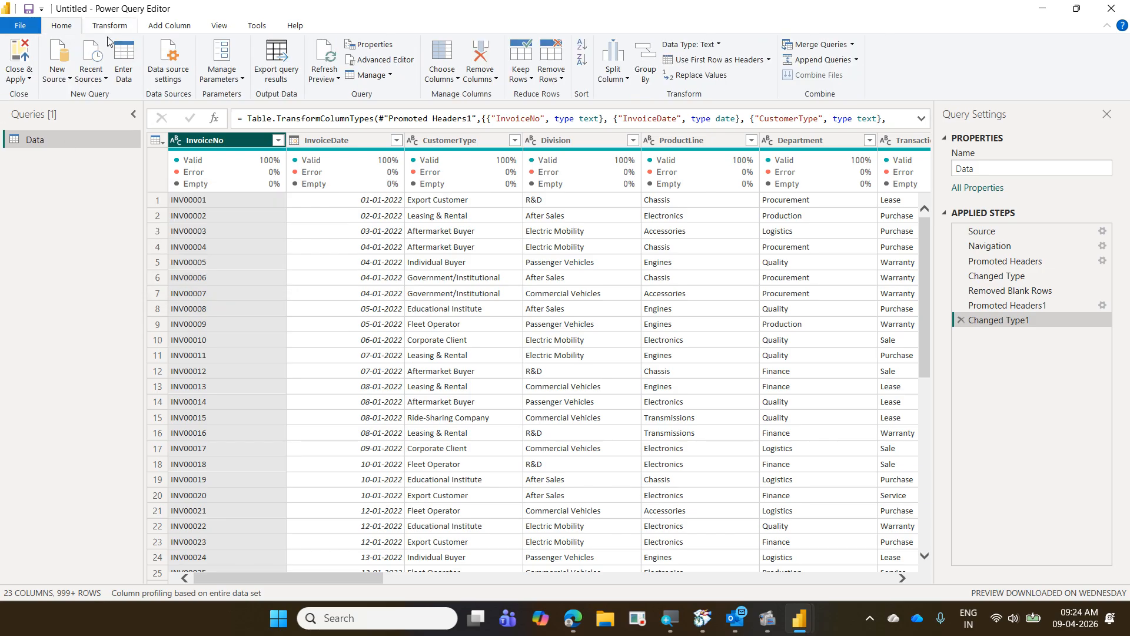
pyautogui.click(425, 53)
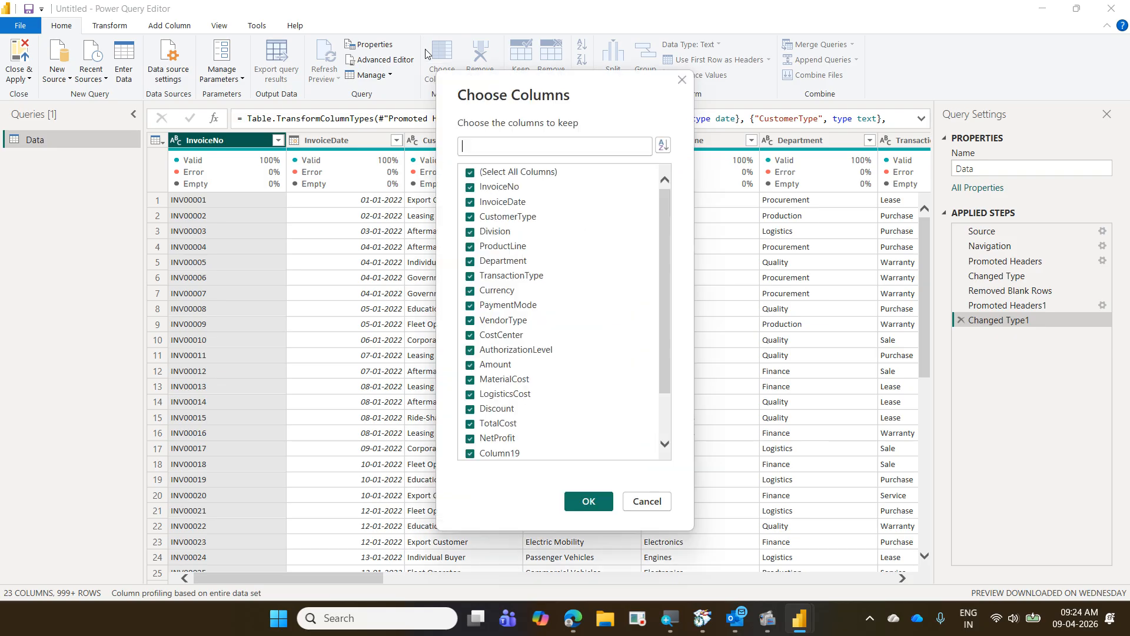
pyautogui.scroll(-2, 514, 420)
pyautogui.click(515, 394)
pyautogui.click(515, 408)
pyautogui.click(511, 424)
pyautogui.click(515, 439)
pyautogui.click(517, 453)
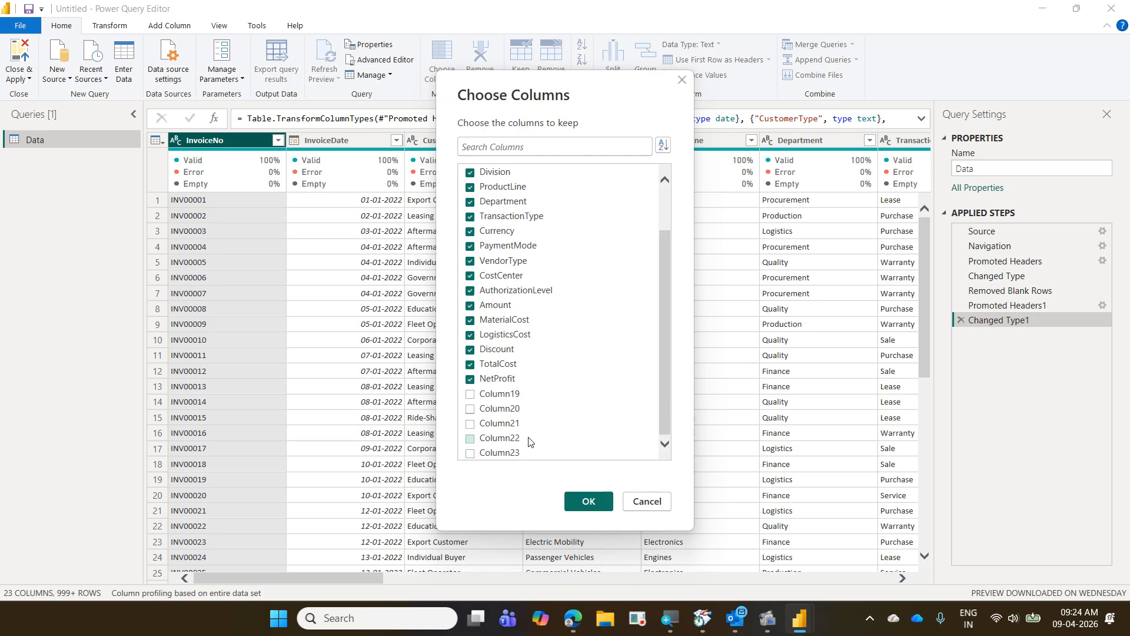
pyautogui.click(505, 321)
pyautogui.click(589, 501)
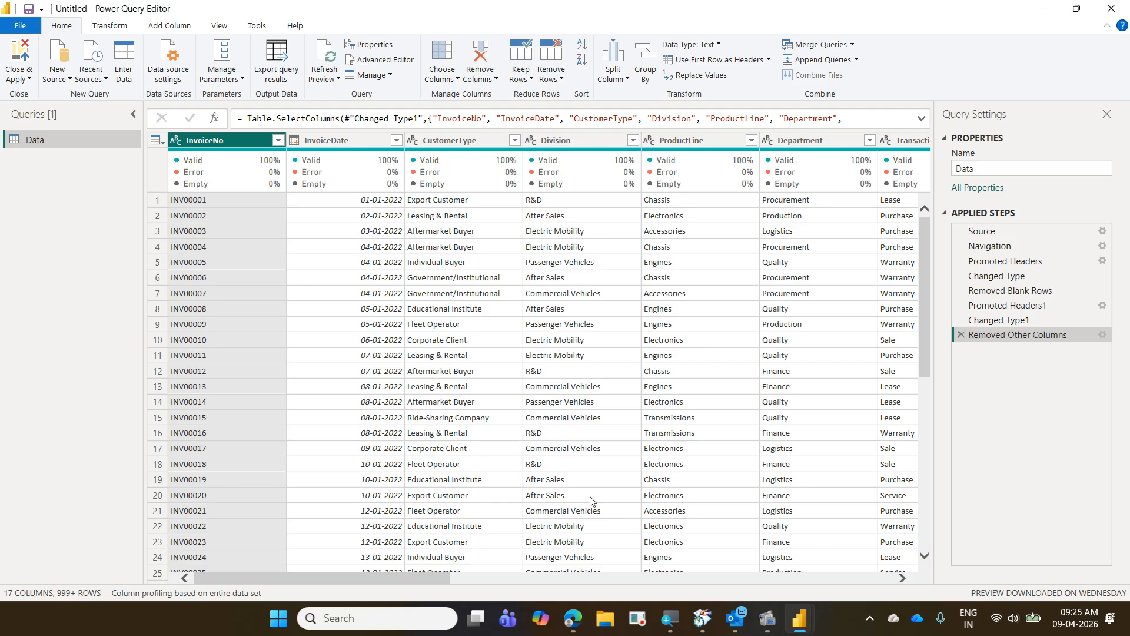
# Edit the Removed Other Columns step to include the MaterialCost column again.
pyautogui.click(1103, 335)
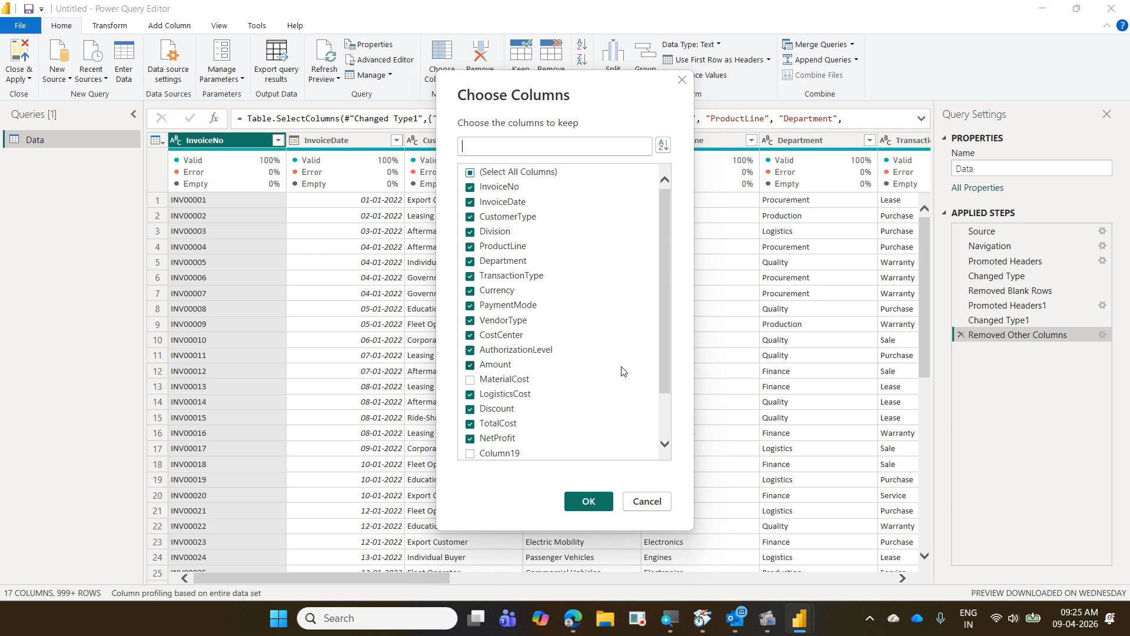
pyautogui.click(483, 381)
pyautogui.click(585, 503)
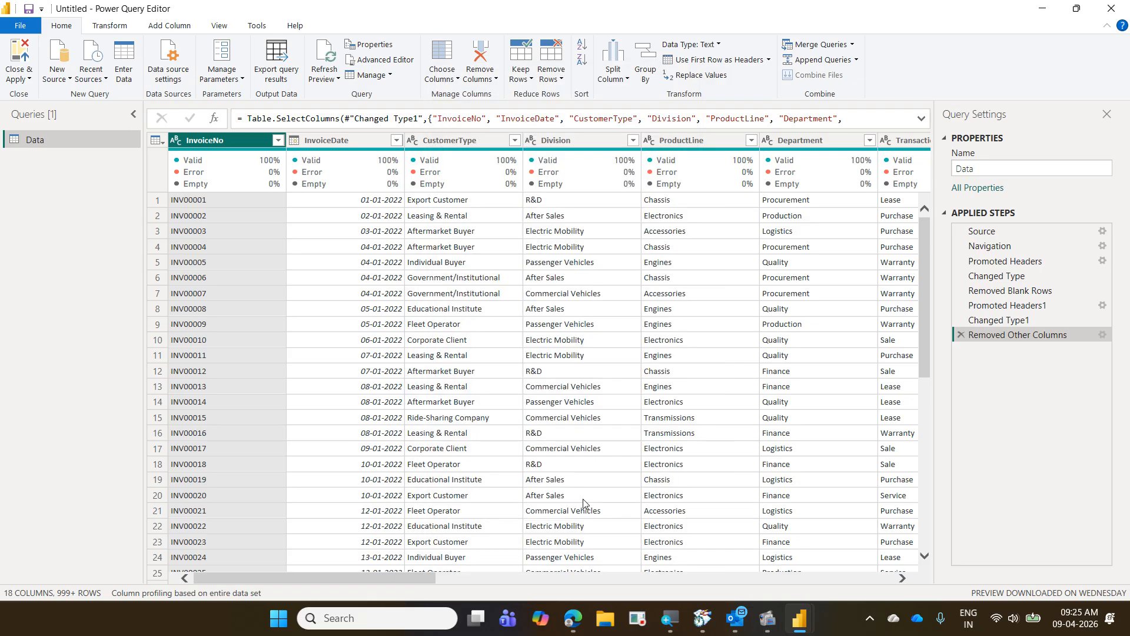
# Replace the null values in the PaymentMode column with Pending.
pyautogui.moveTo(410, 582); pyautogui.dragTo(585, 583)
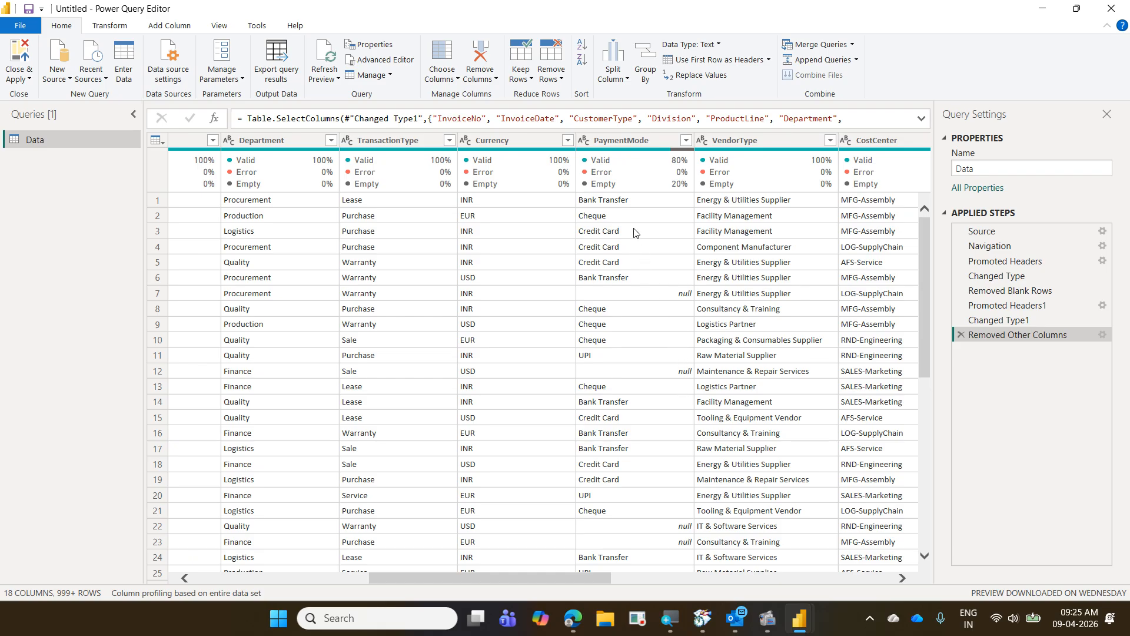
pyautogui.rightClick(623, 144)
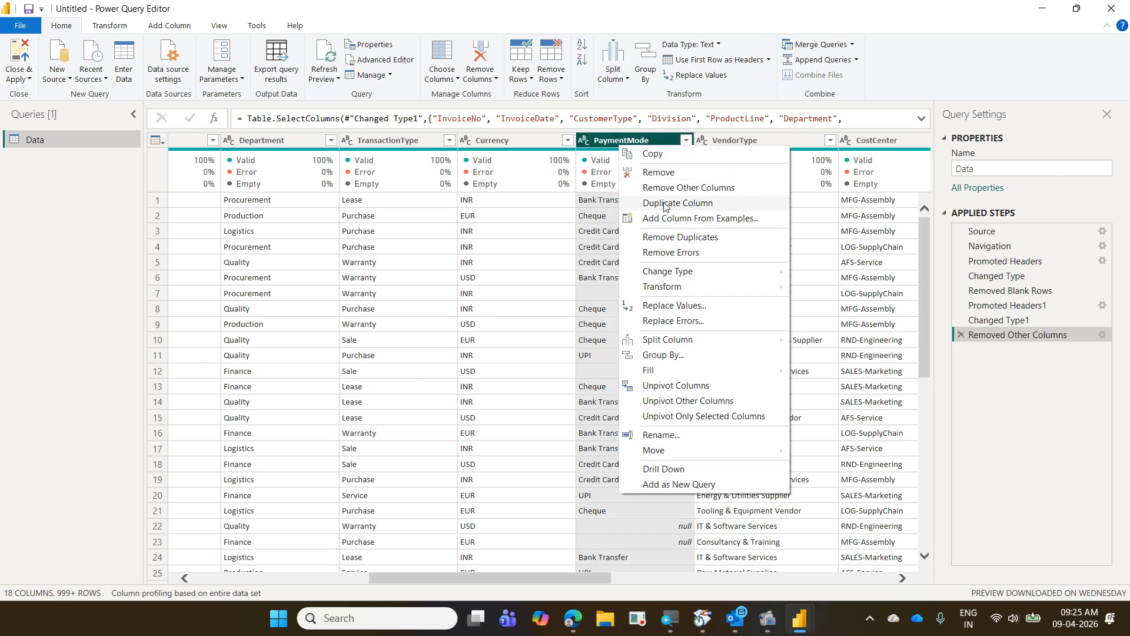
pyautogui.click(699, 306)
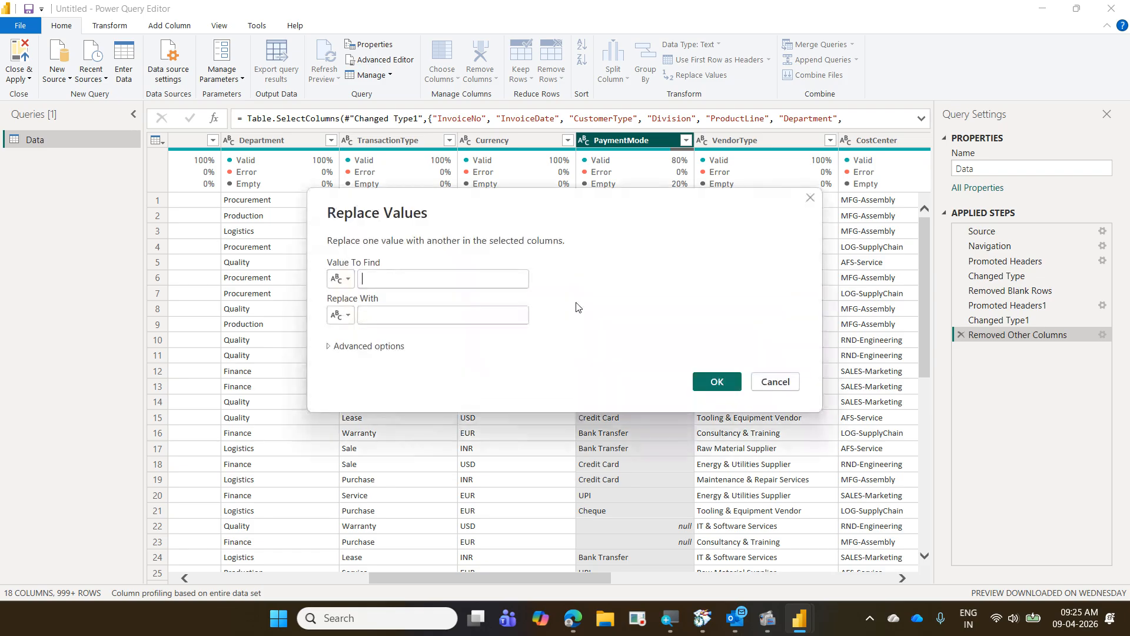
pyautogui.write('null')
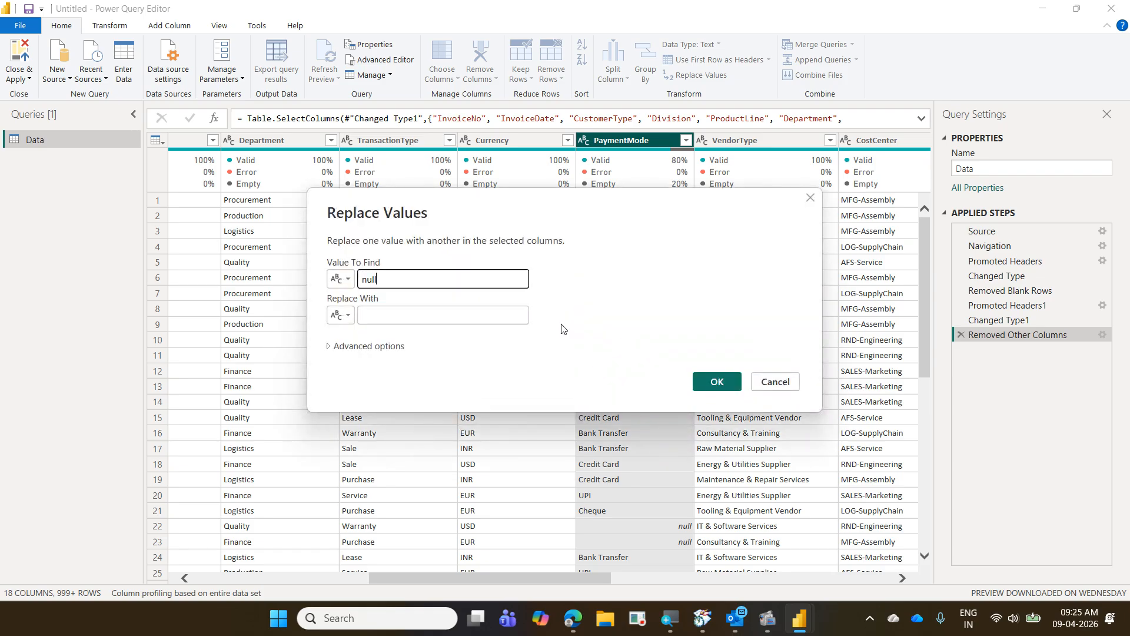
pyautogui.press('Tab')
pyautogui.press('Tab')
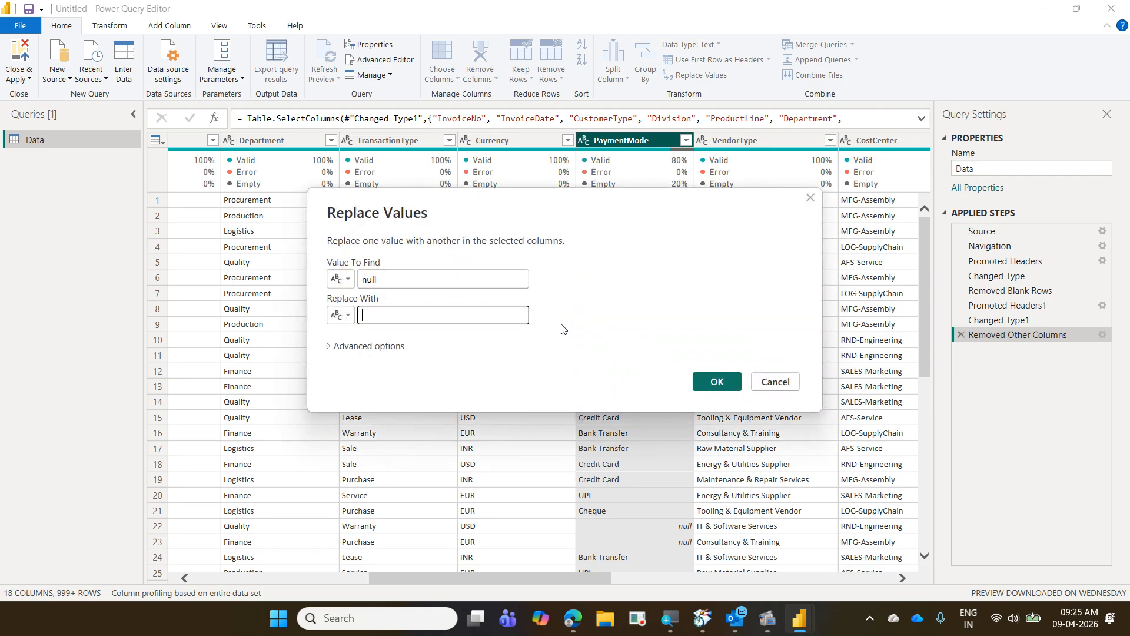
pyautogui.write('Pending')
pyautogui.click(729, 383)
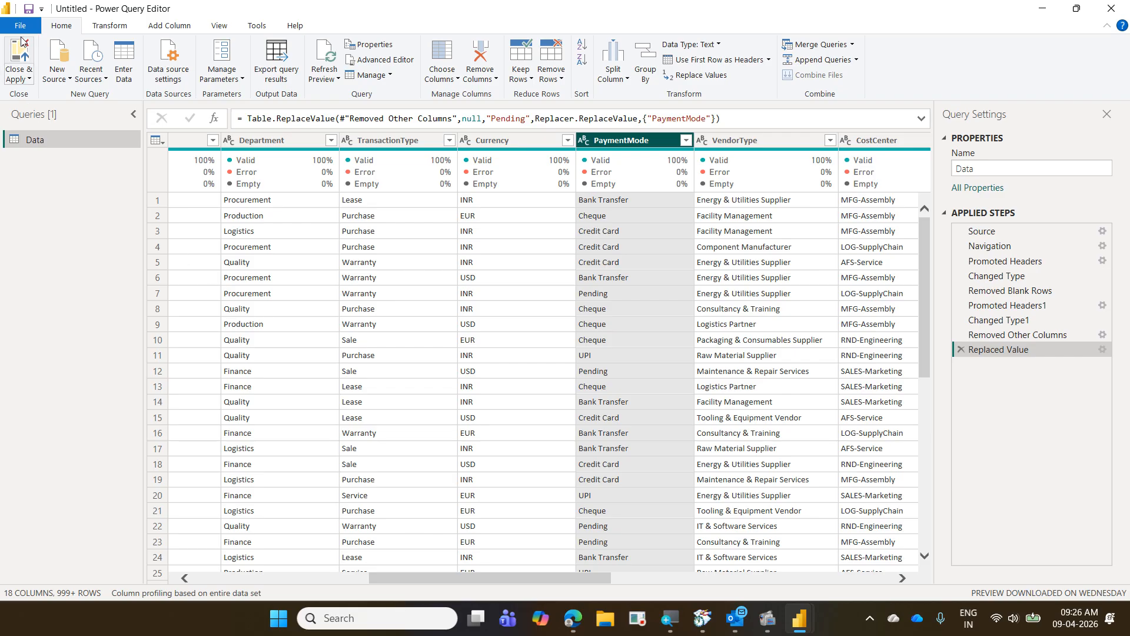
# Close Power Query Editor with the changes applied and expand the Data table's fields in the Power BI Desktop report.
pyautogui.click(26, 80)
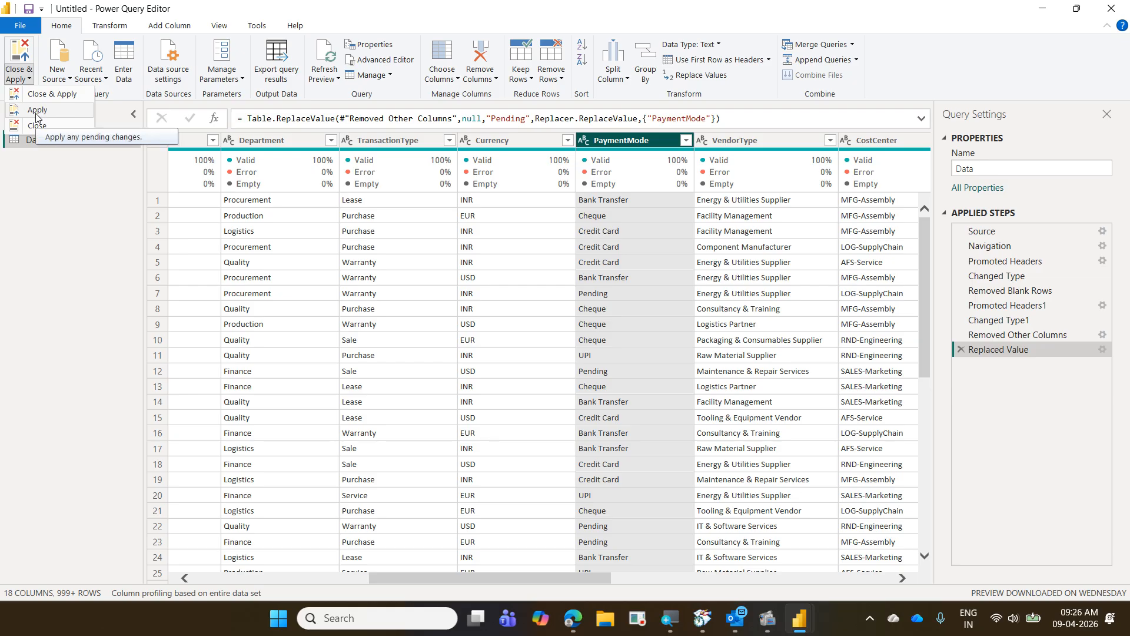
pyautogui.click(20, 50)
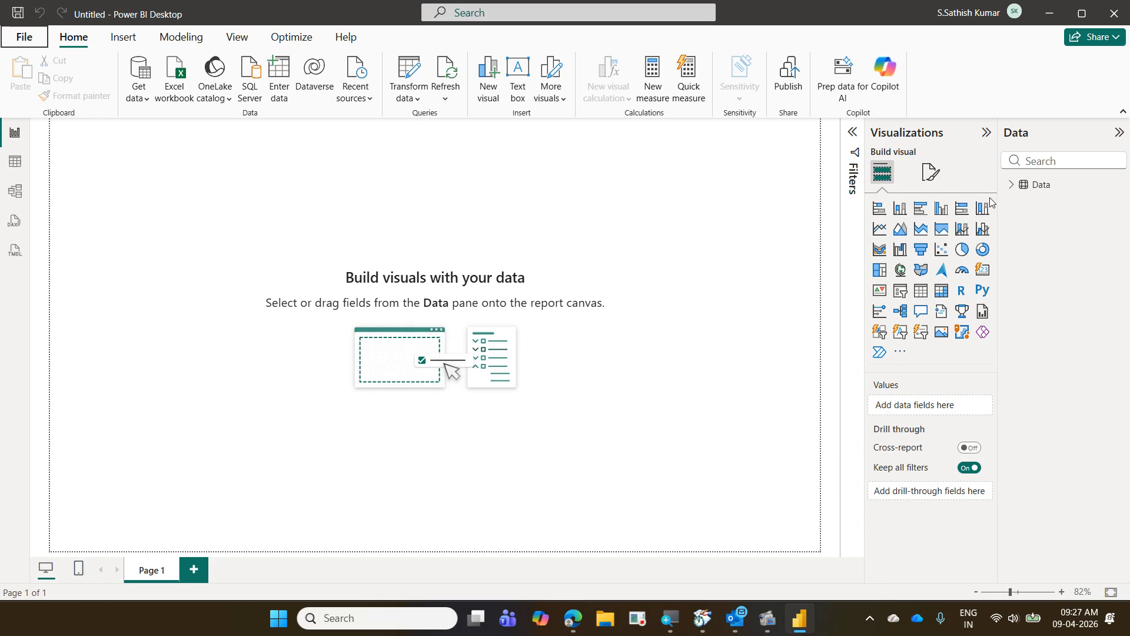
pyautogui.click(1011, 186)
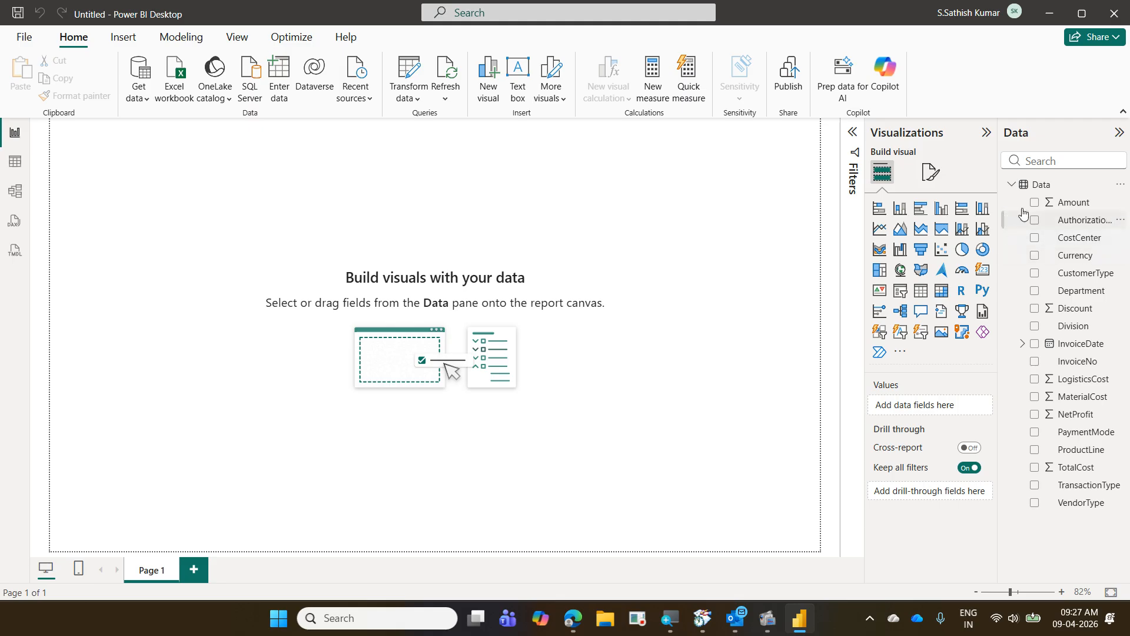
# Check the actions available for the Data table and inspect its rows in Table view, returning to Report view.
pyautogui.rightClick(1039, 194)
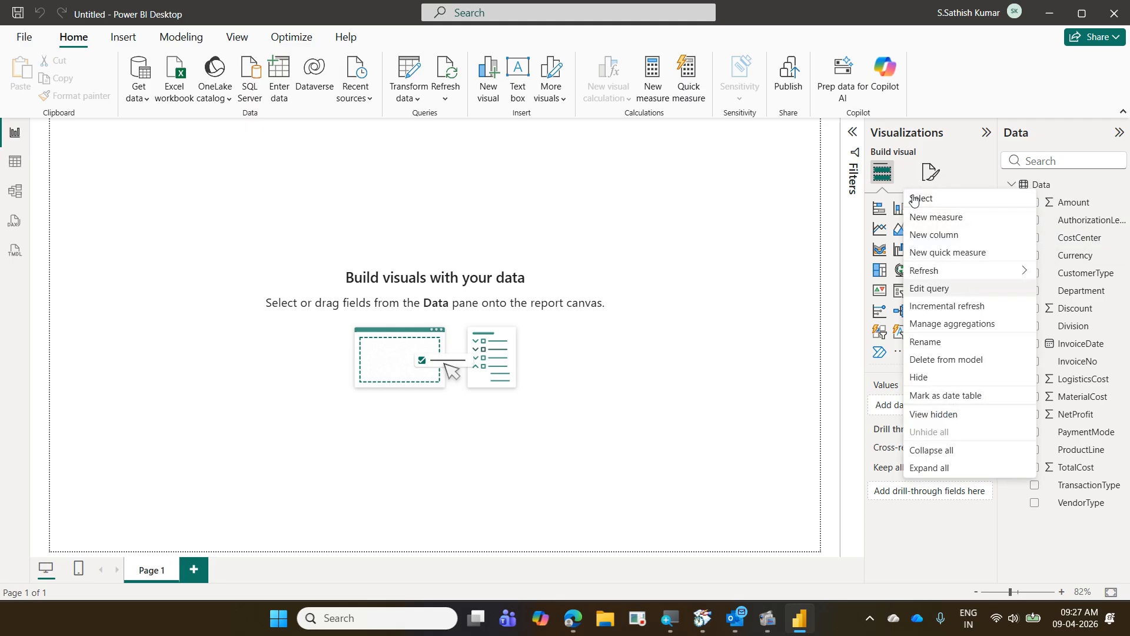
pyautogui.click(848, 47)
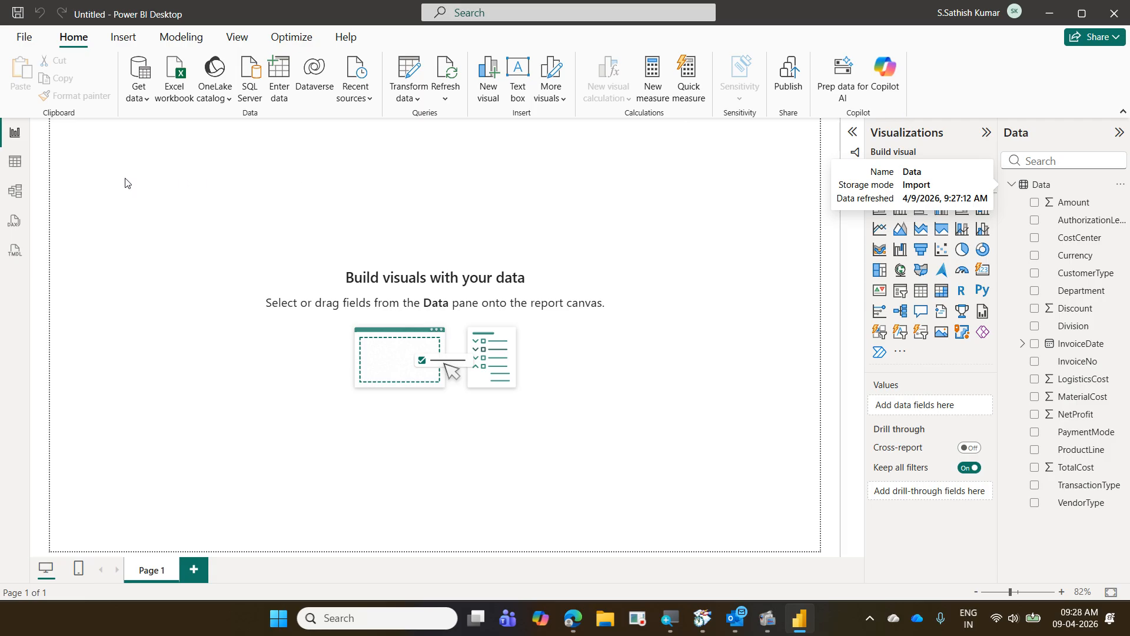
pyautogui.click(20, 163)
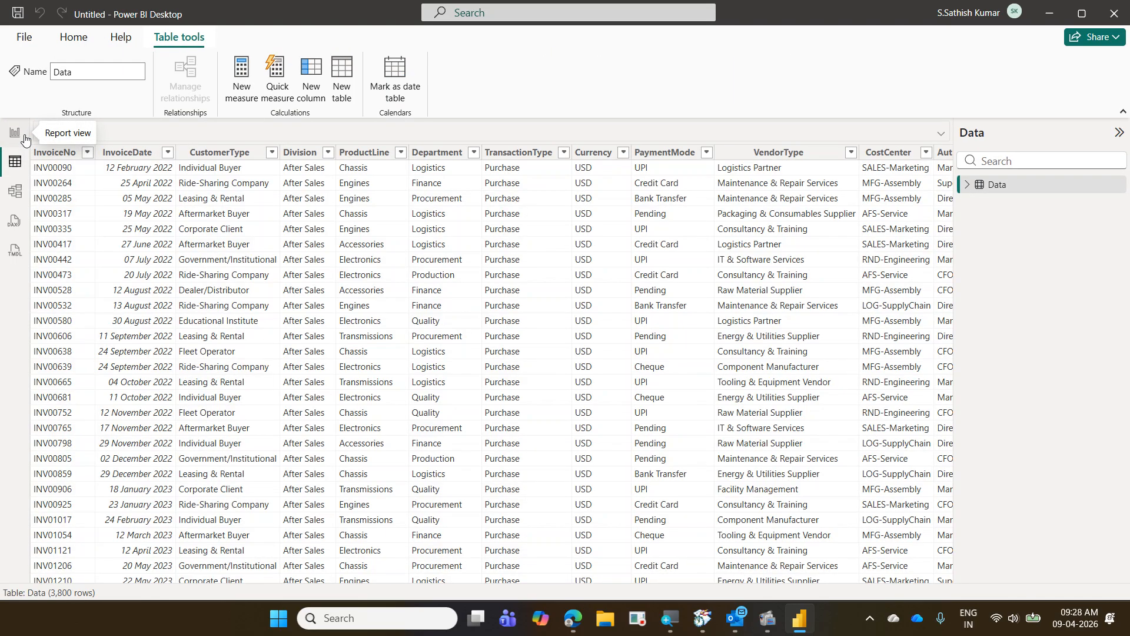
pyautogui.click(17, 133)
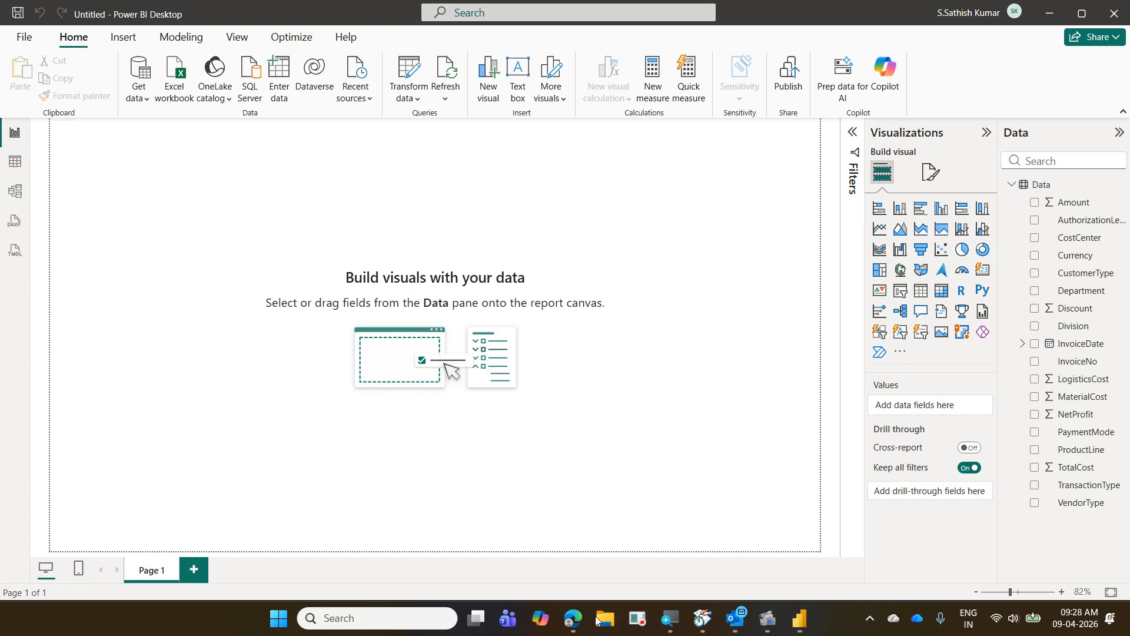
# Open the 01 TransactionsData Excel workbook from the 2026-05-08 Mando Power BI folder inside CorporateTraining.
pyautogui.click(603, 620)
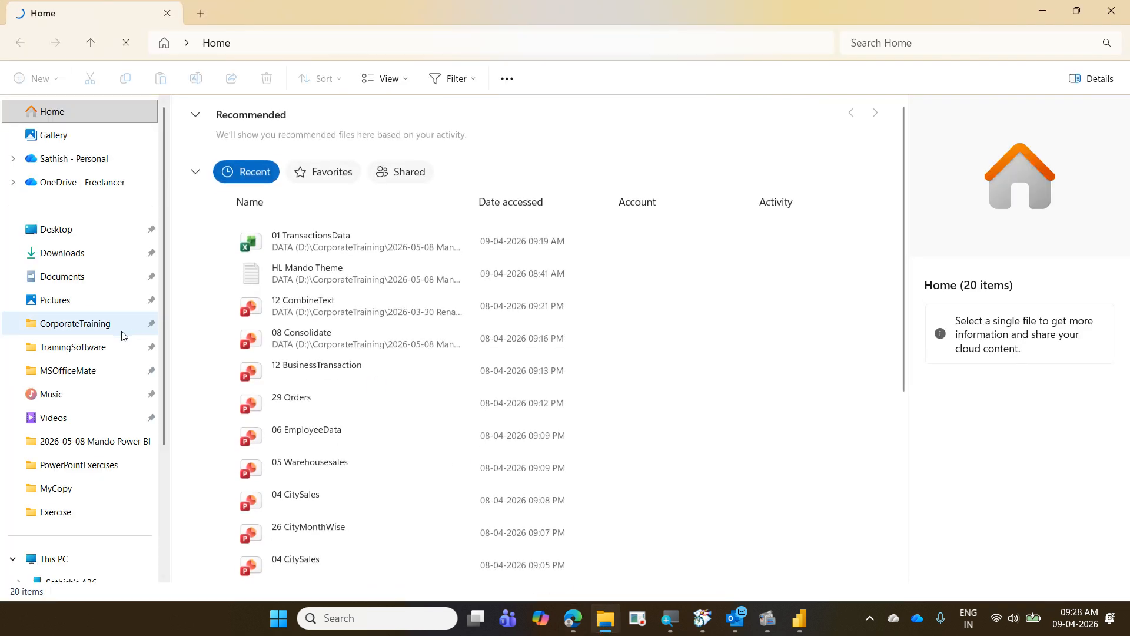
pyautogui.click(123, 330)
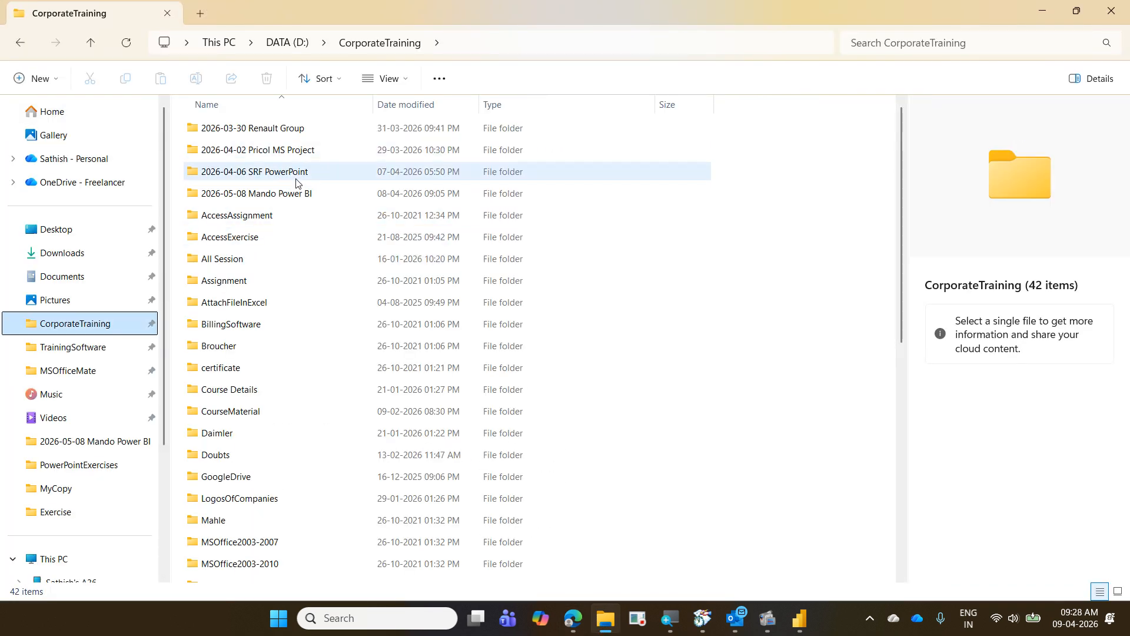
pyautogui.doubleClick(299, 193)
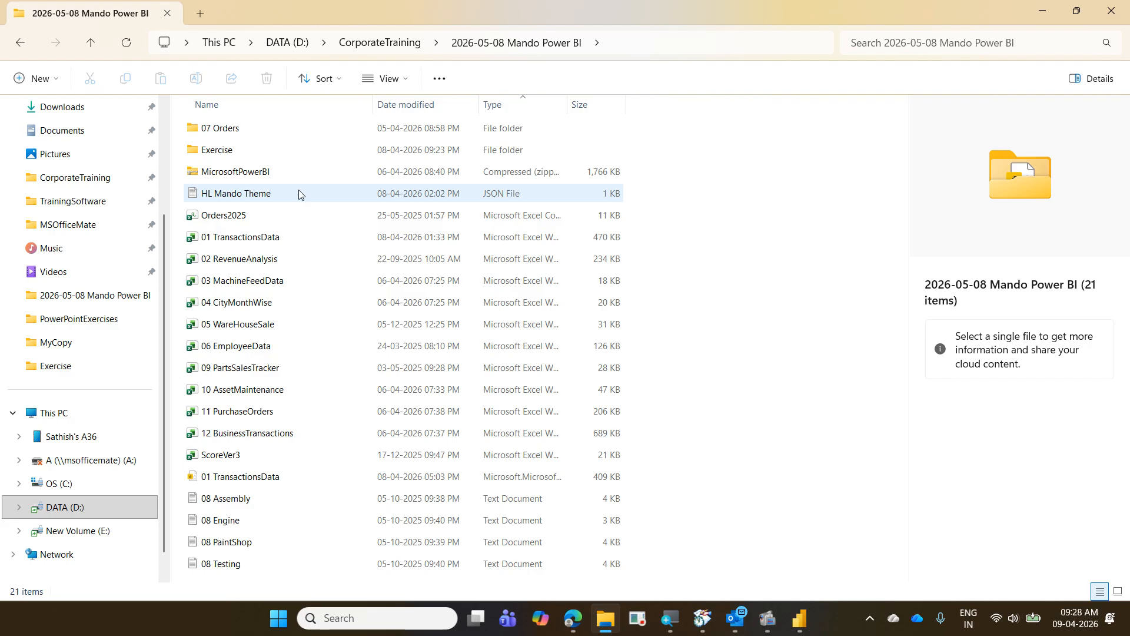
pyautogui.click(299, 233)
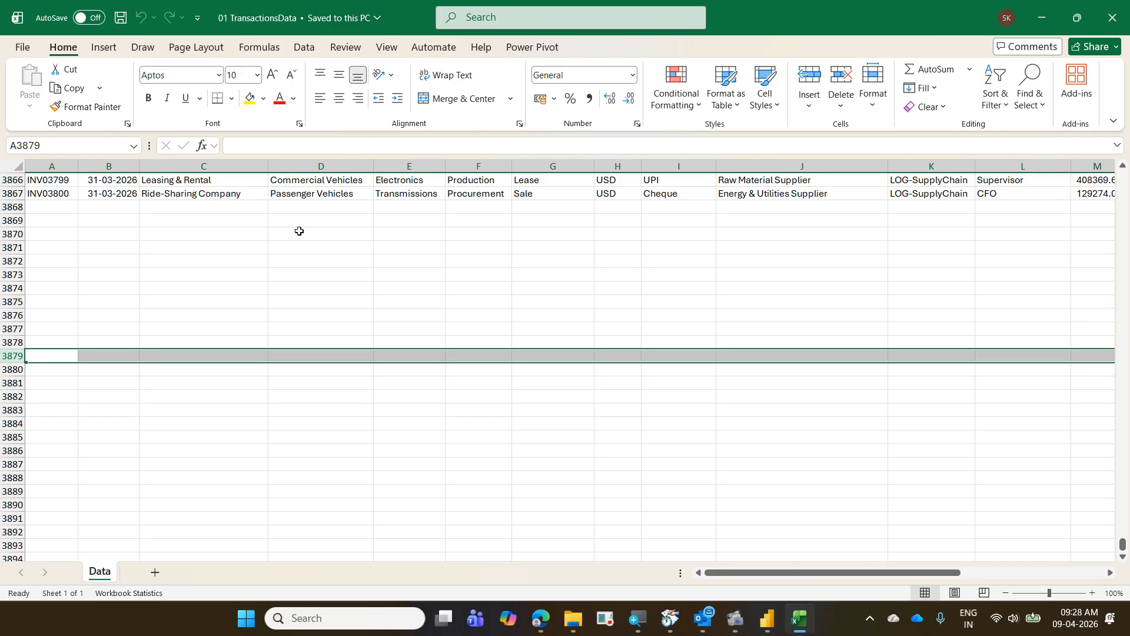
# Go to the beginning of the Data sheet and select the InvoiceDate header in cell B10 to examine the source layout.
pyautogui.hotkey('ctrl', 'Up')
pyautogui.hotkey('ctrl', 'Up')
pyautogui.hotkey('ctrl', 'Up')
pyautogui.hotkey('ctrl', 'Up')
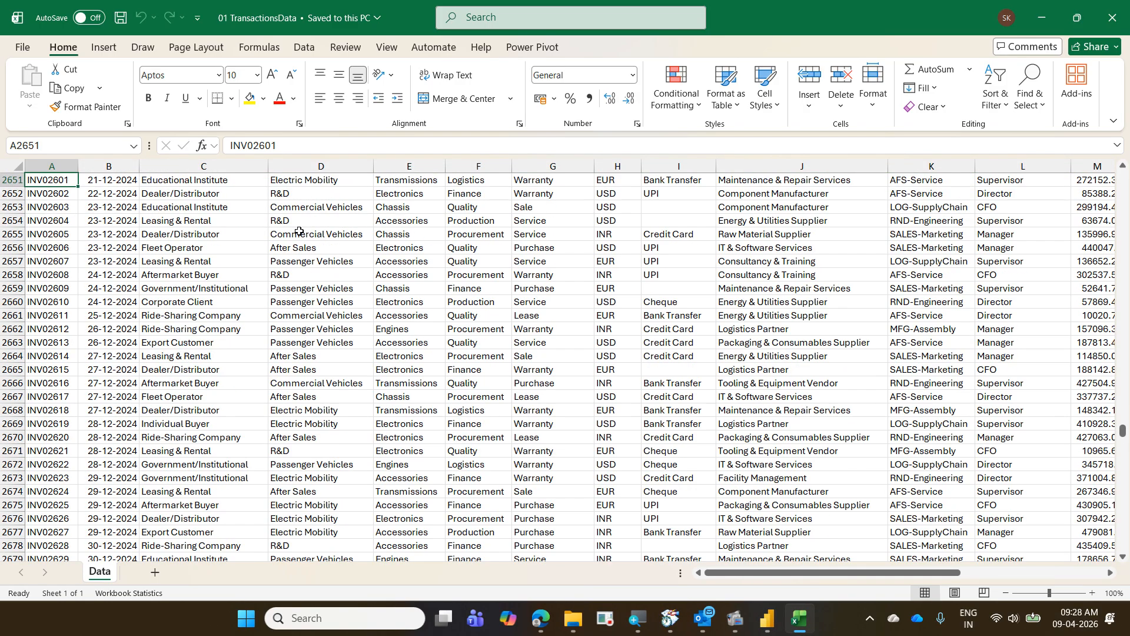
pyautogui.hotkey('ctrl', 'Up')
pyautogui.hotkey('ctrl', 'Up')
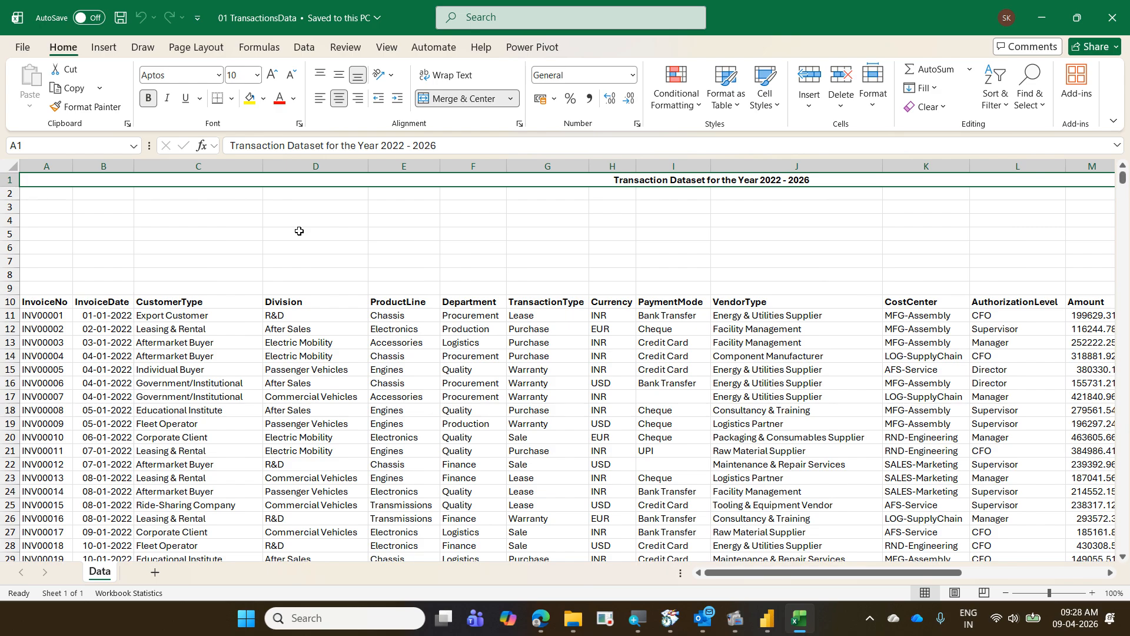
pyautogui.press('Down')
pyautogui.press('Down')
pyautogui.press('Down')
pyautogui.press('Down')
pyautogui.press('Down')
pyautogui.press('Down')
pyautogui.press('Down')
pyautogui.press('Down')
pyautogui.press('Down')
pyautogui.press('Right')
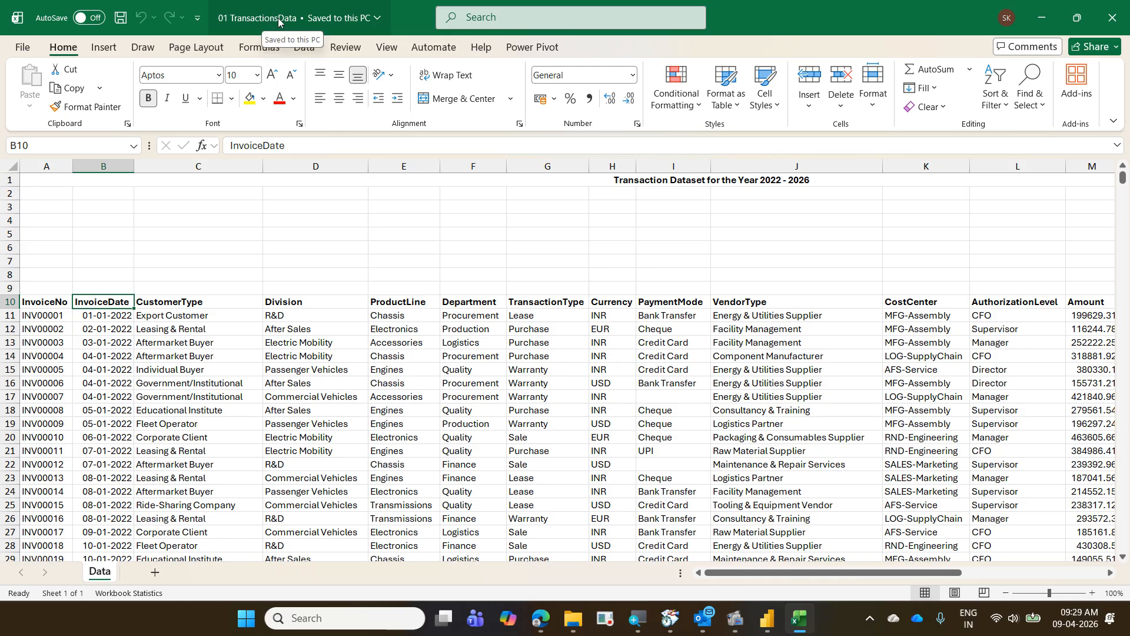
# Switch to Power BI Desktop and review the report's data source settings and source file path, closing them without changes.
pyautogui.click(761, 629)
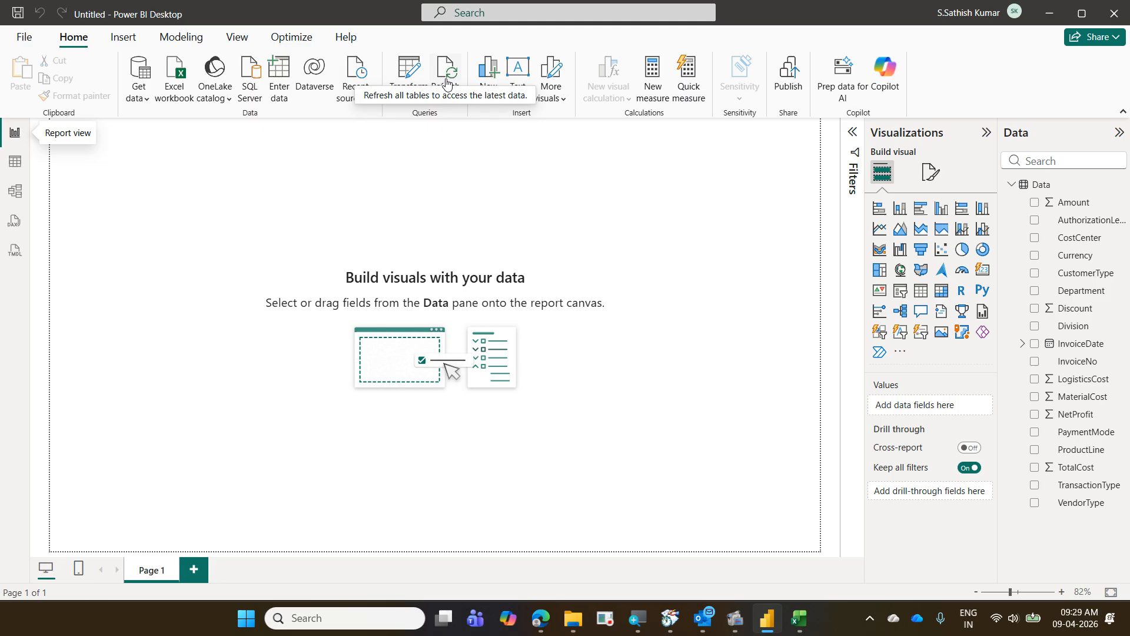
pyautogui.click(410, 100)
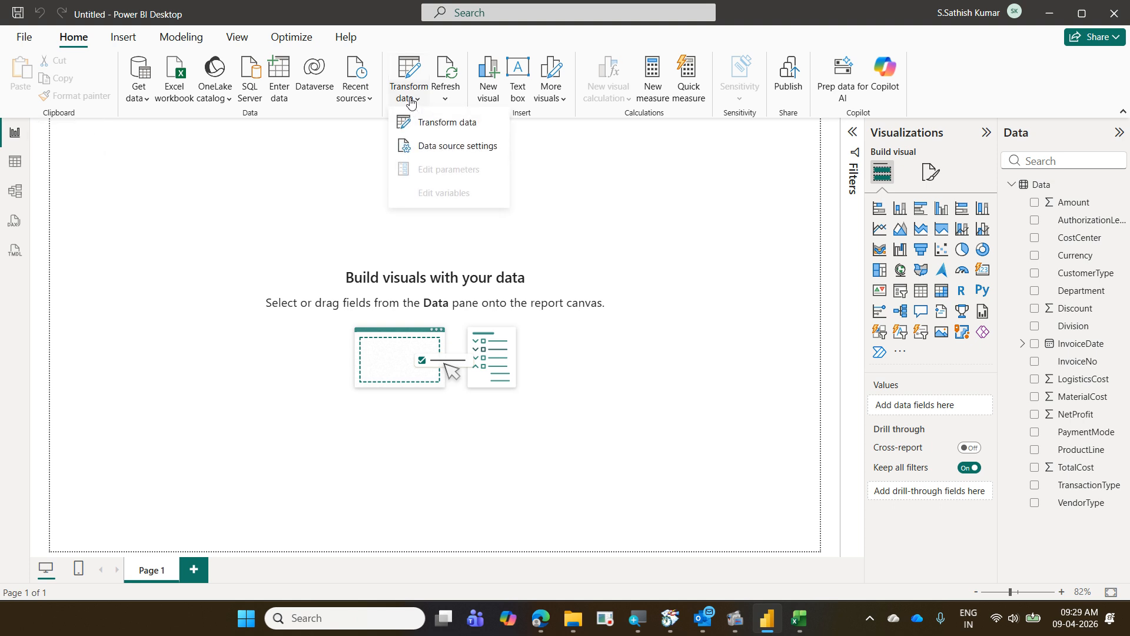
pyautogui.click(451, 146)
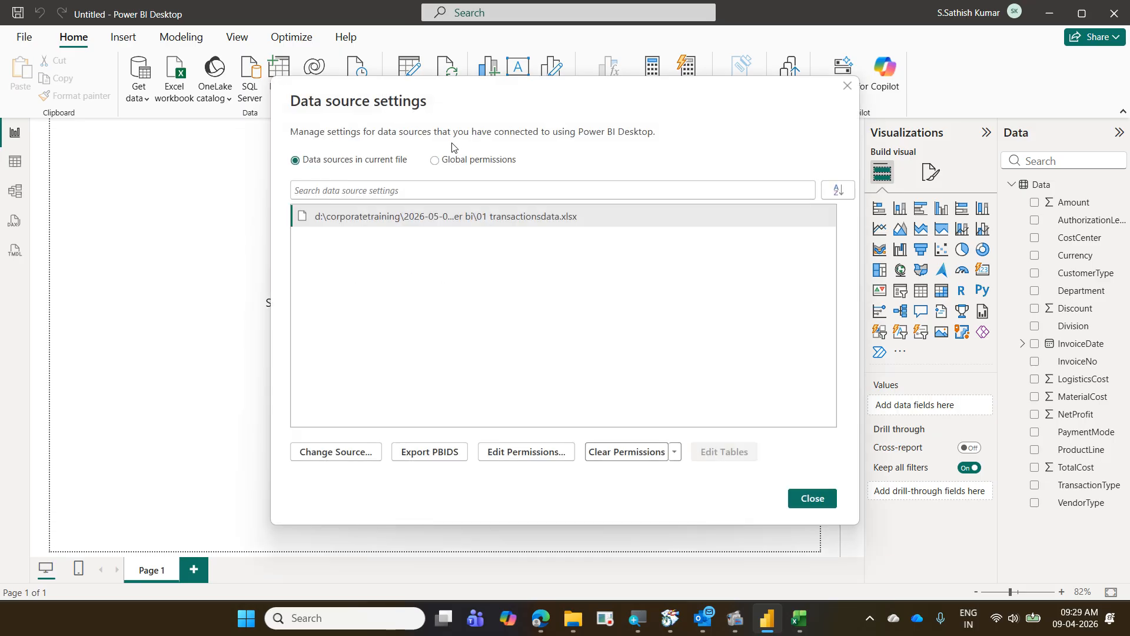
pyautogui.click(363, 453)
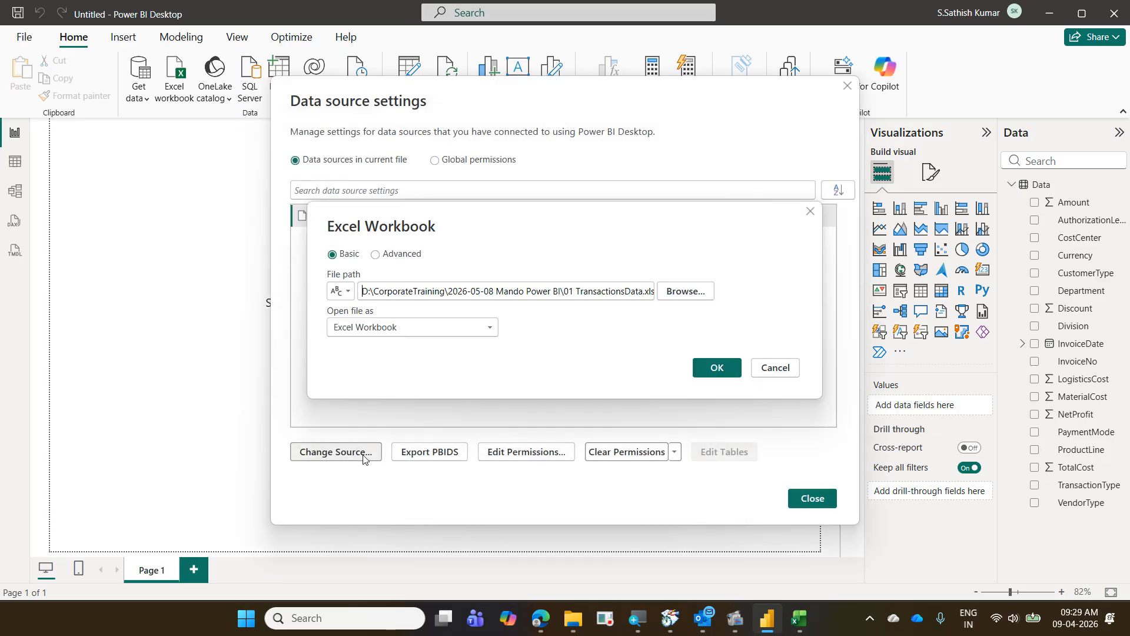
pyautogui.click(771, 368)
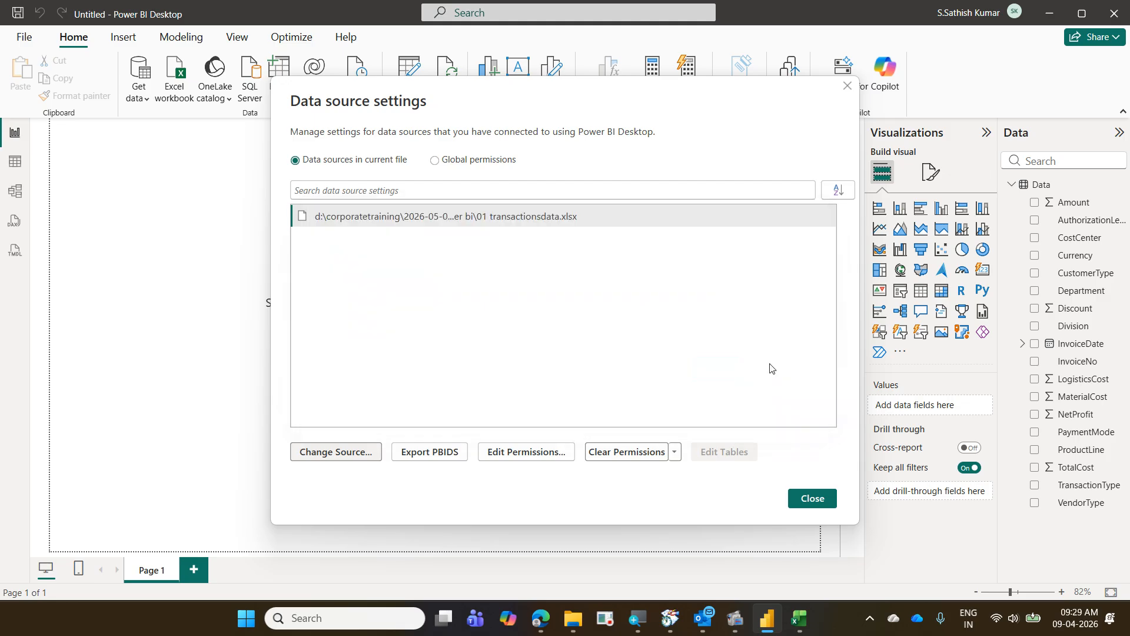
pyautogui.click(813, 499)
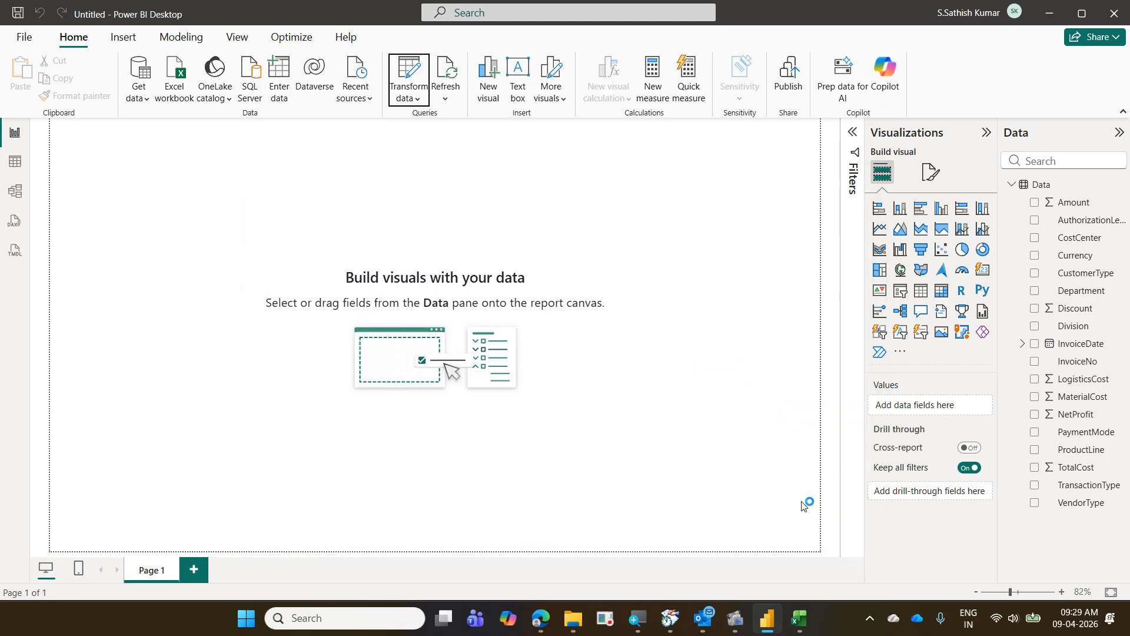
# Review the page formatting options for page information, canvas settings, canvas background and wallpaper, returning to the visual building options.
pyautogui.click(930, 173)
pyautogui.click(920, 242)
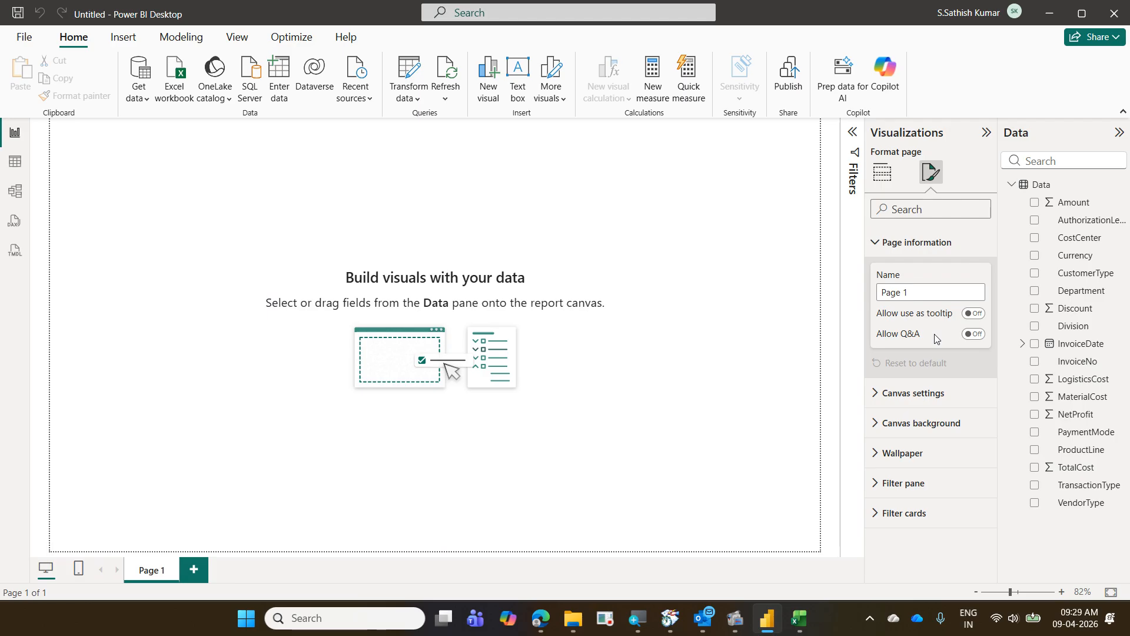
pyautogui.click(938, 401)
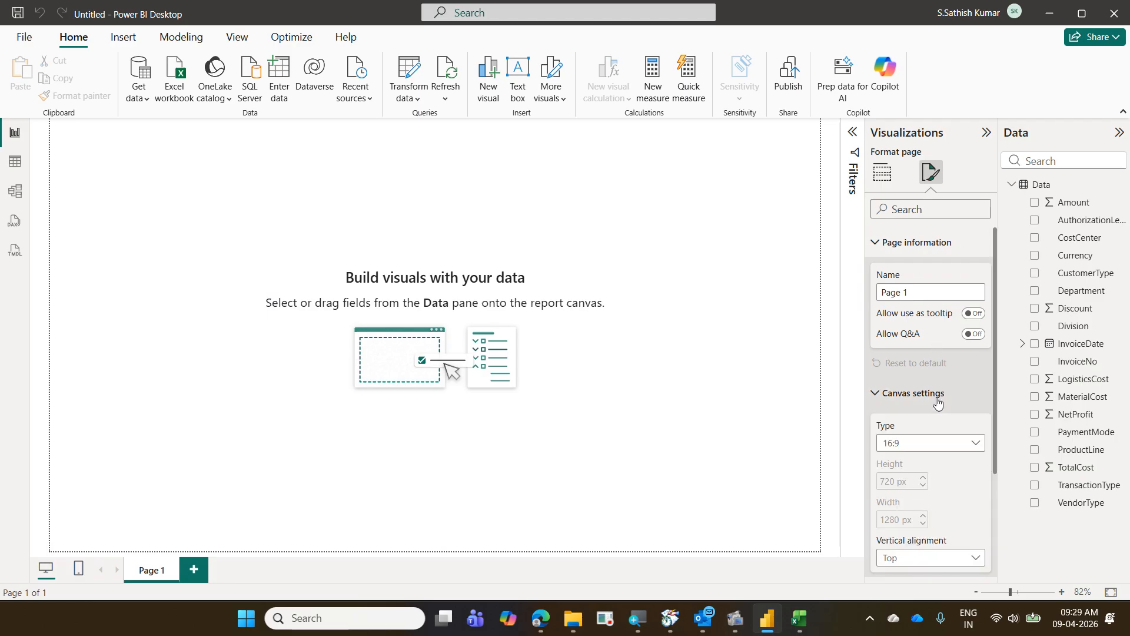
pyautogui.click(938, 400)
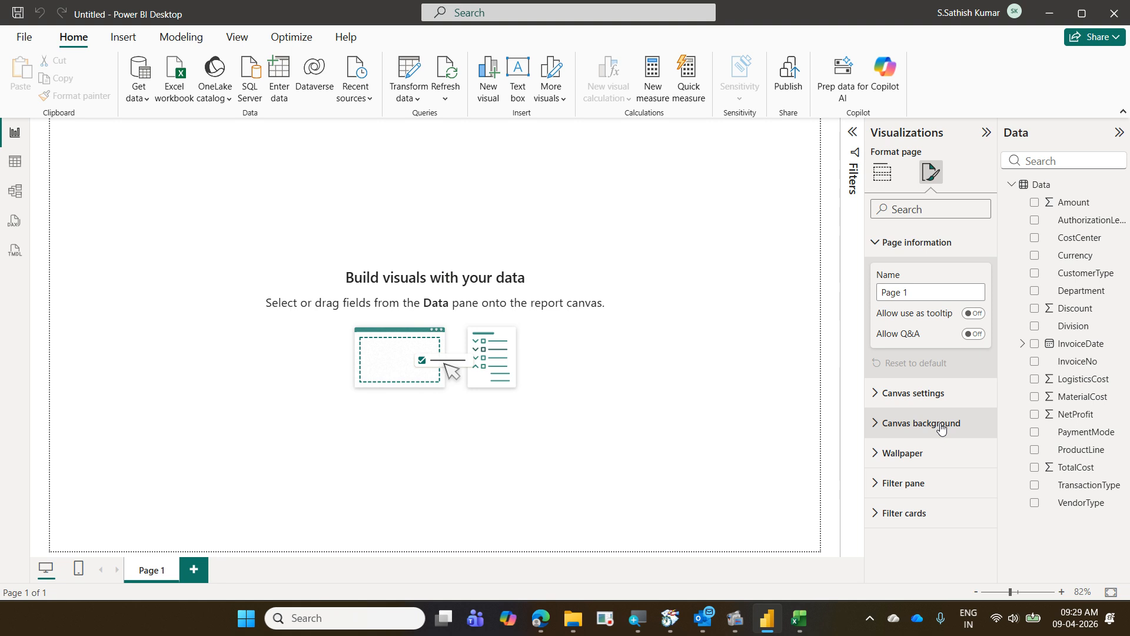
pyautogui.click(941, 424)
pyautogui.click(915, 424)
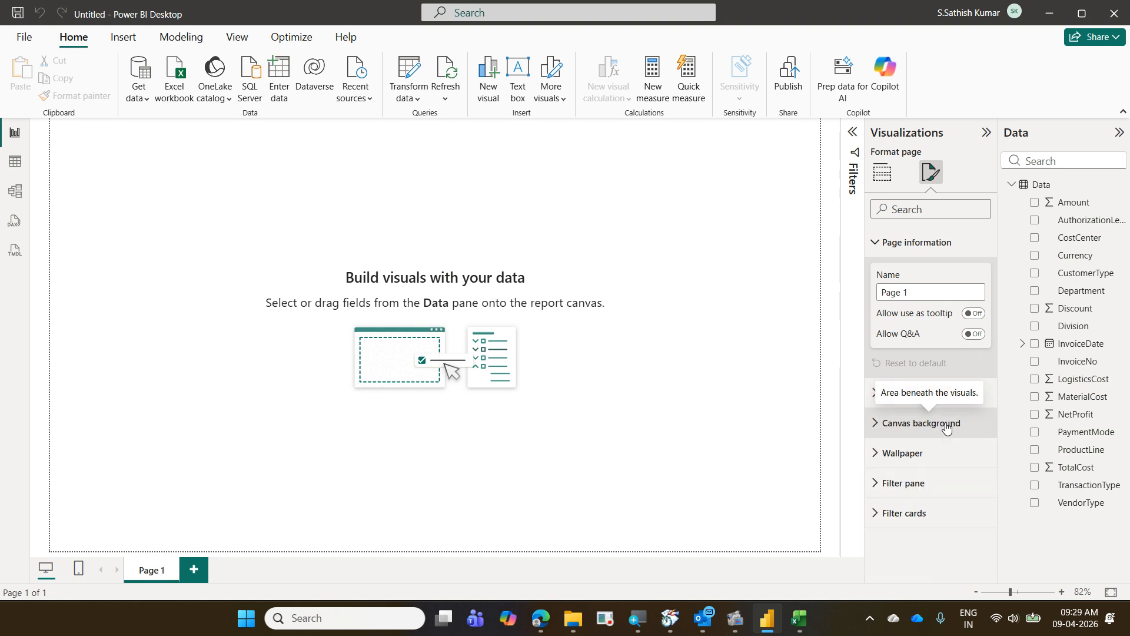
pyautogui.click(914, 463)
pyautogui.click(914, 463)
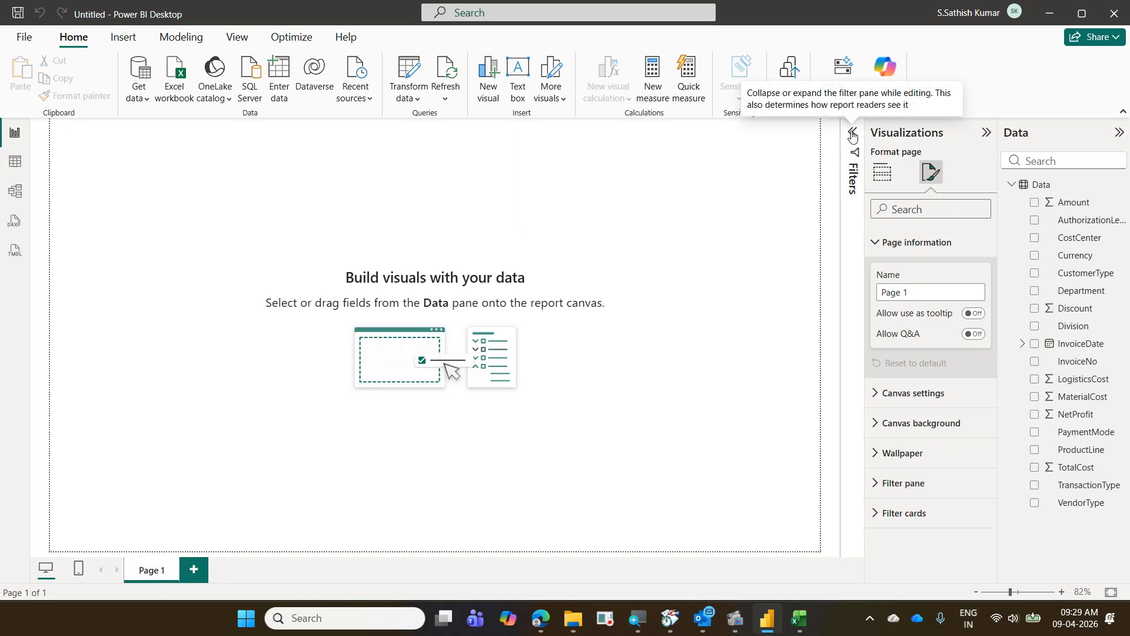
pyautogui.click(714, 194)
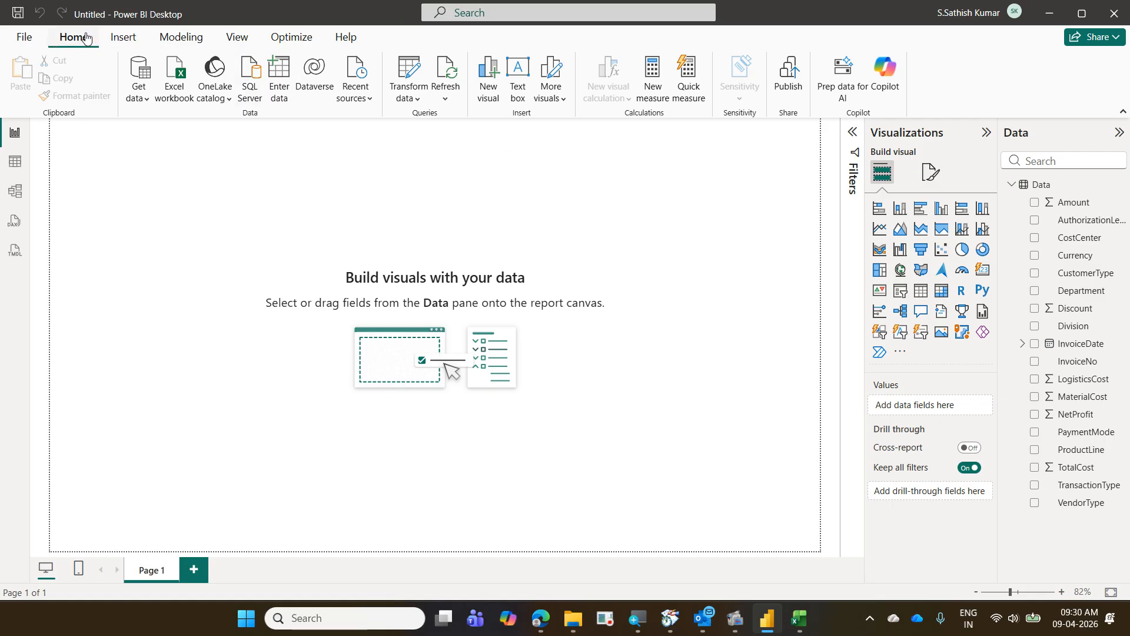
# Insert an image placeholder on Page 1, move it to the page's upper-right corner and reduce its height.
pyautogui.click(123, 37)
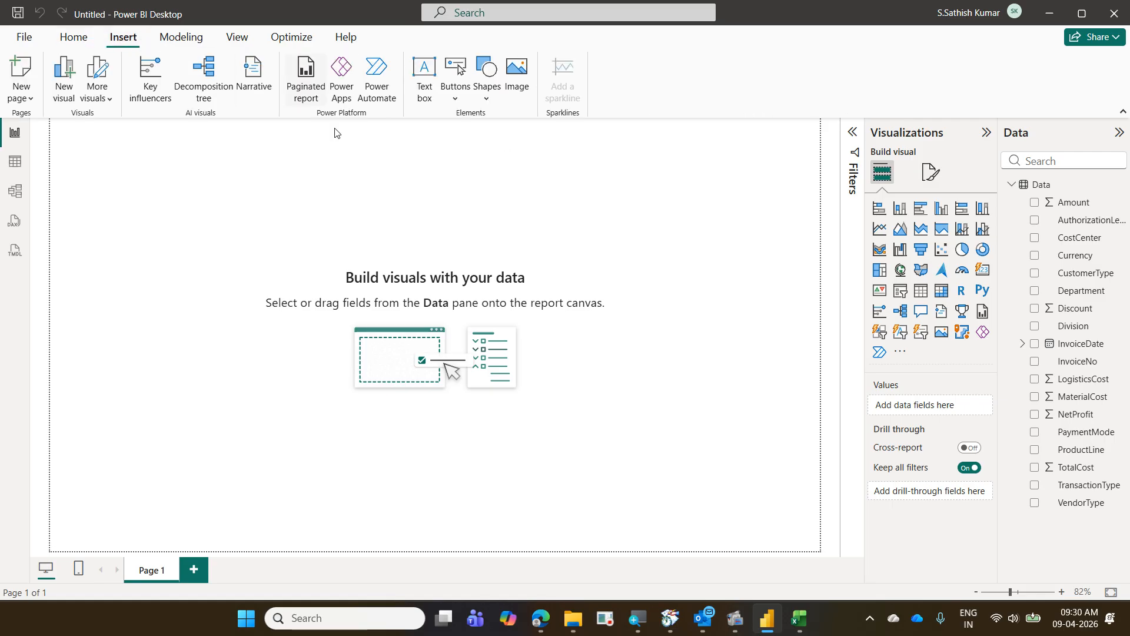
pyautogui.click(512, 88)
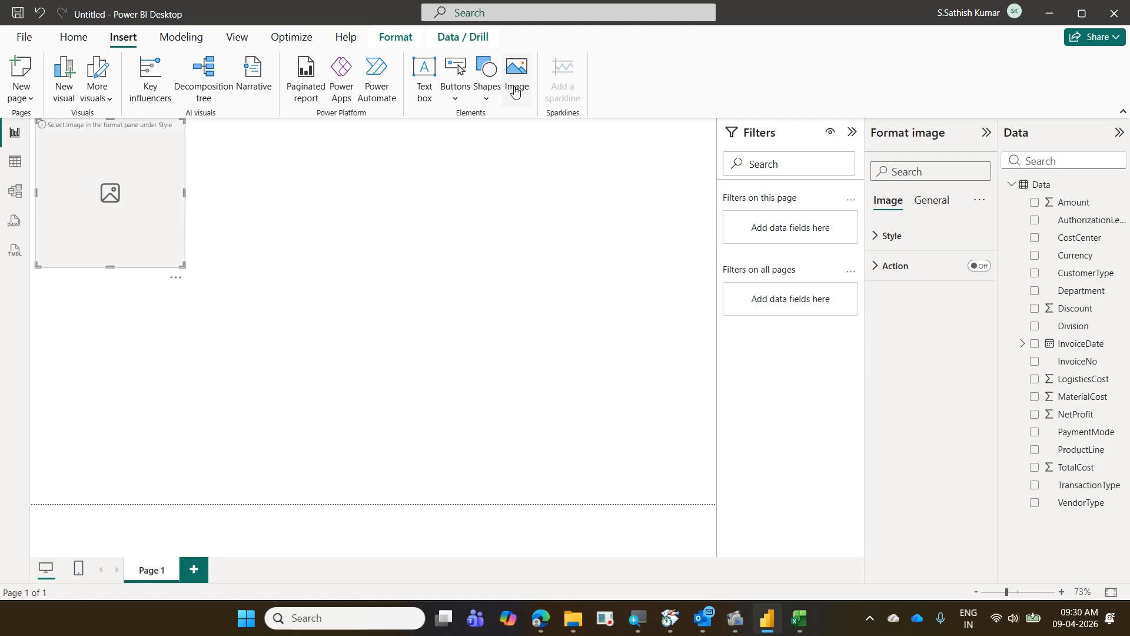
pyautogui.moveTo(147, 217); pyautogui.dragTo(691, 225)
pyautogui.moveTo(569, 265); pyautogui.dragTo(584, 172)
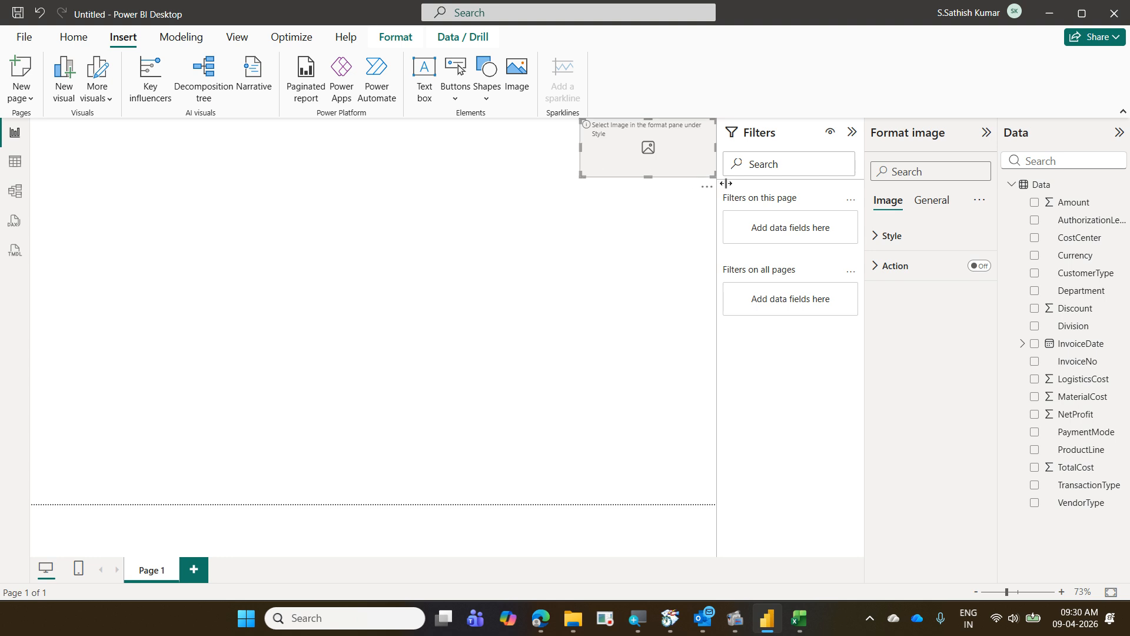
# Set the image placeholder's source to Enter URL, and delete the placeholder from the page with the Filters pane collapsed.
pyautogui.click(911, 244)
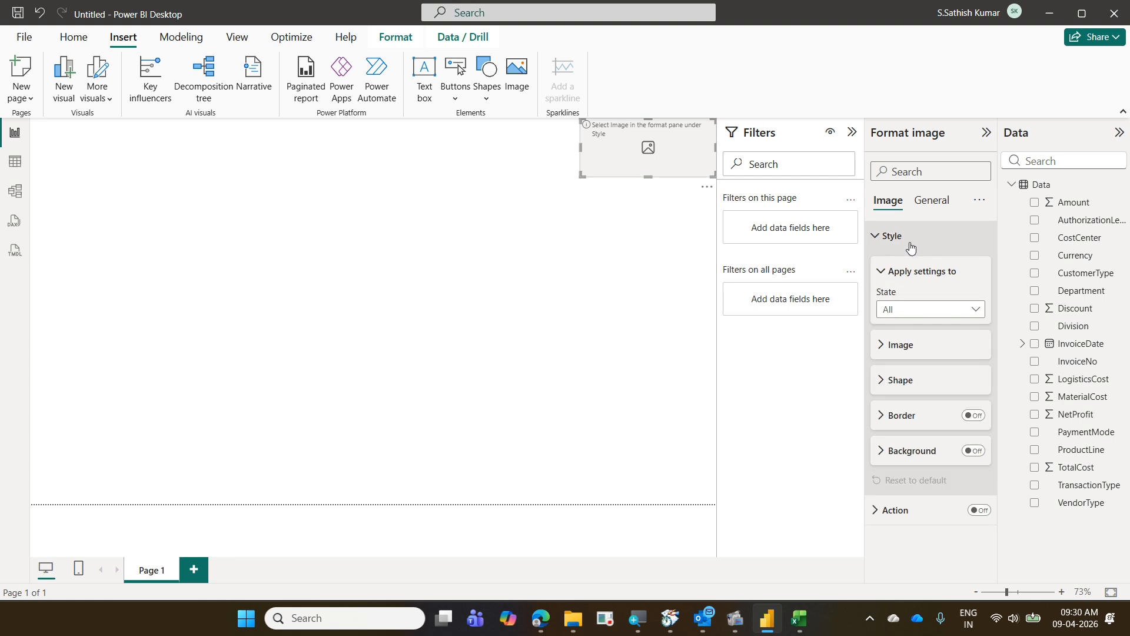
pyautogui.click(896, 346)
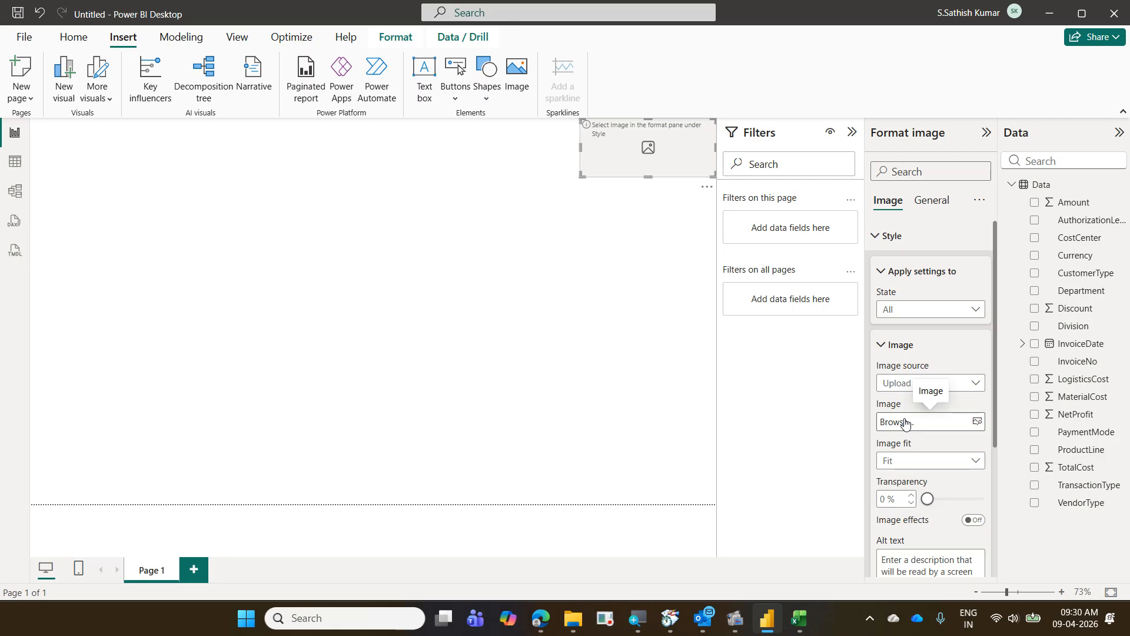
pyautogui.click(976, 387)
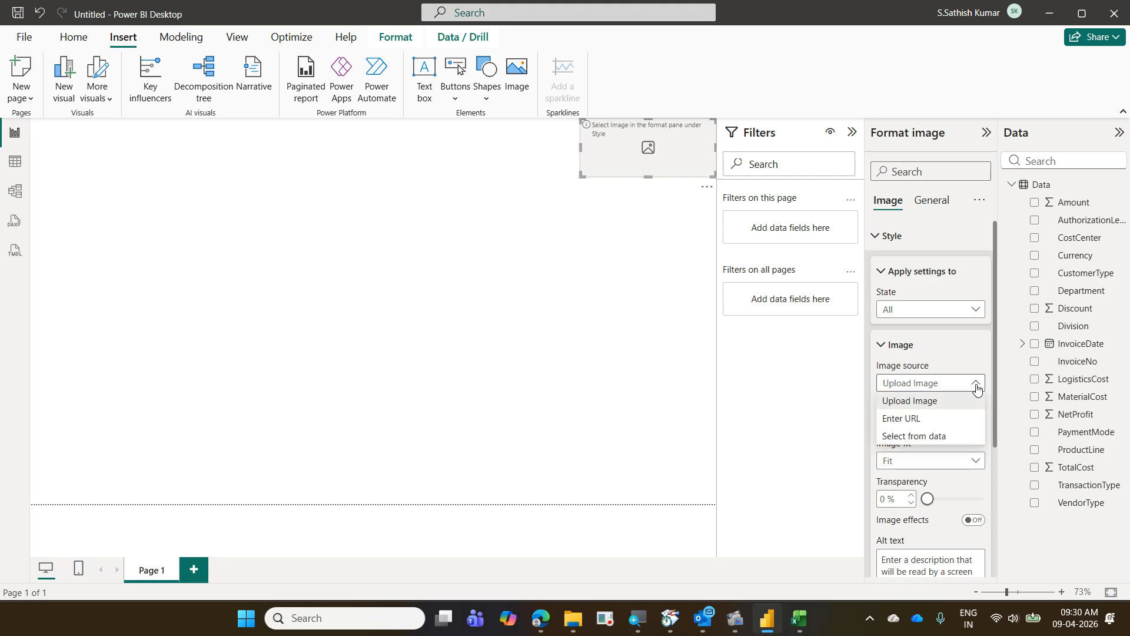
pyautogui.click(929, 420)
pyautogui.click(913, 420)
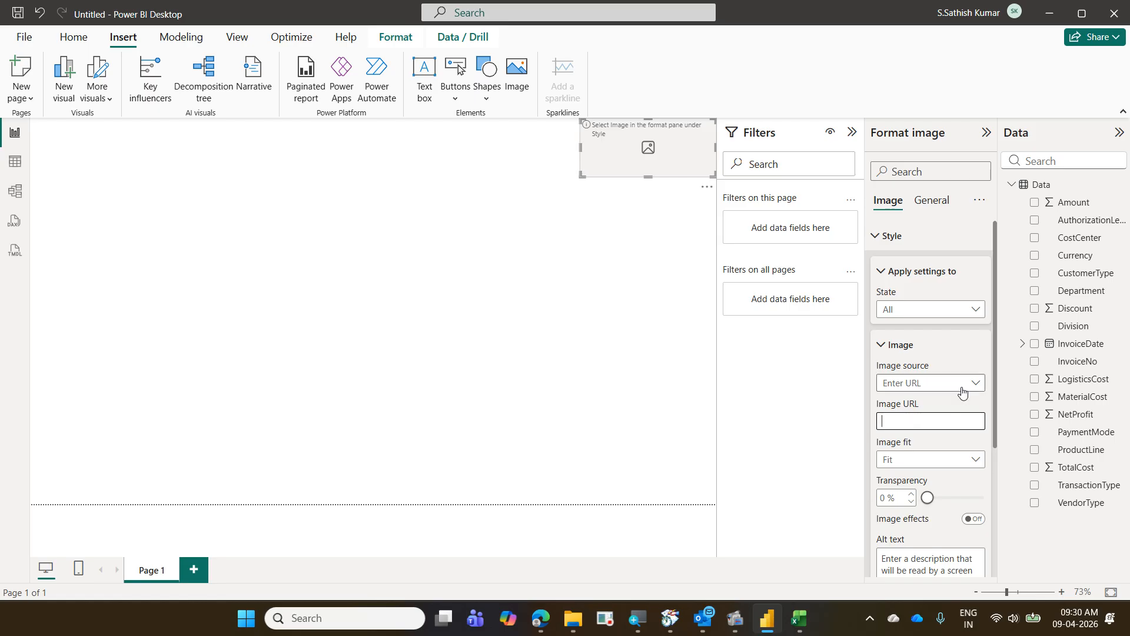
pyautogui.click(852, 132)
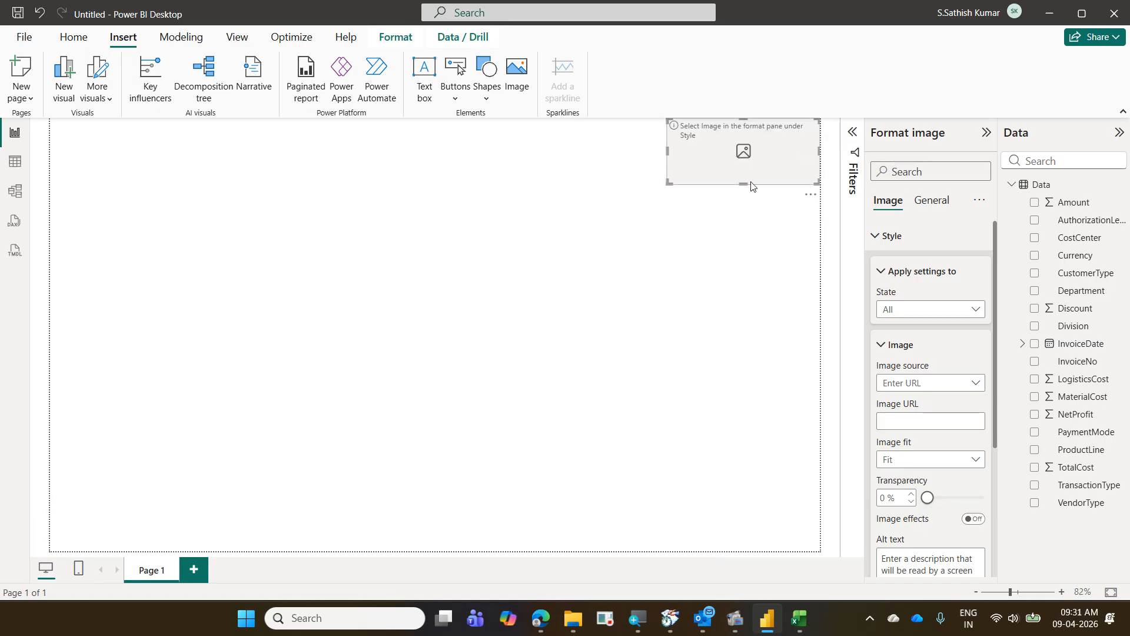
pyautogui.press('Delete')
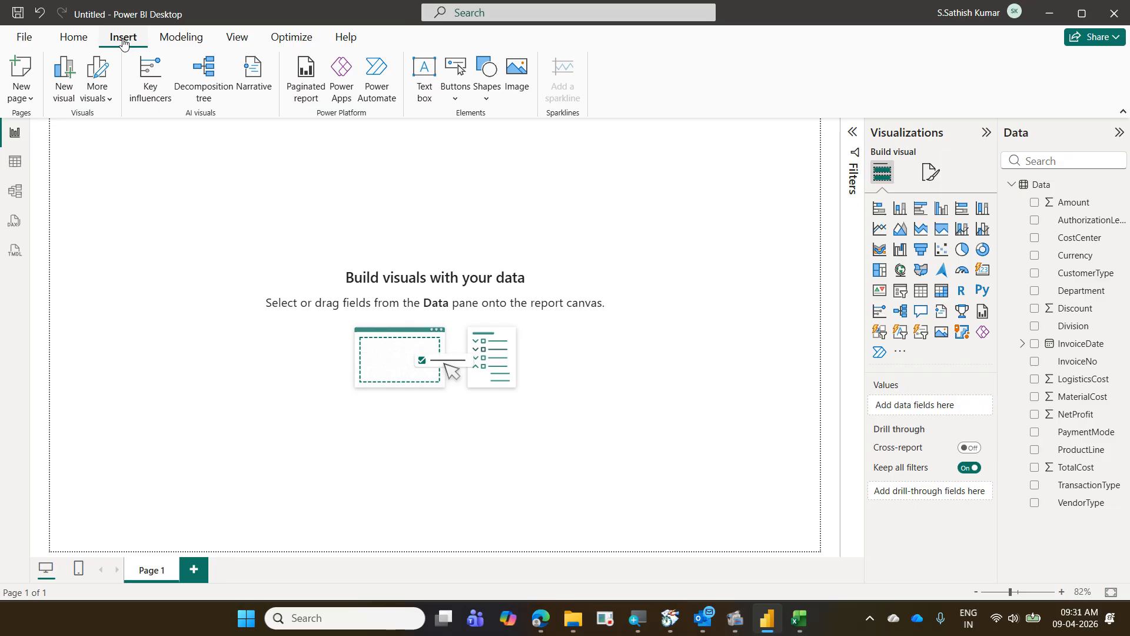
# Insert a blank text box on Page 1 and remove it from the page.
pyautogui.click(419, 104)
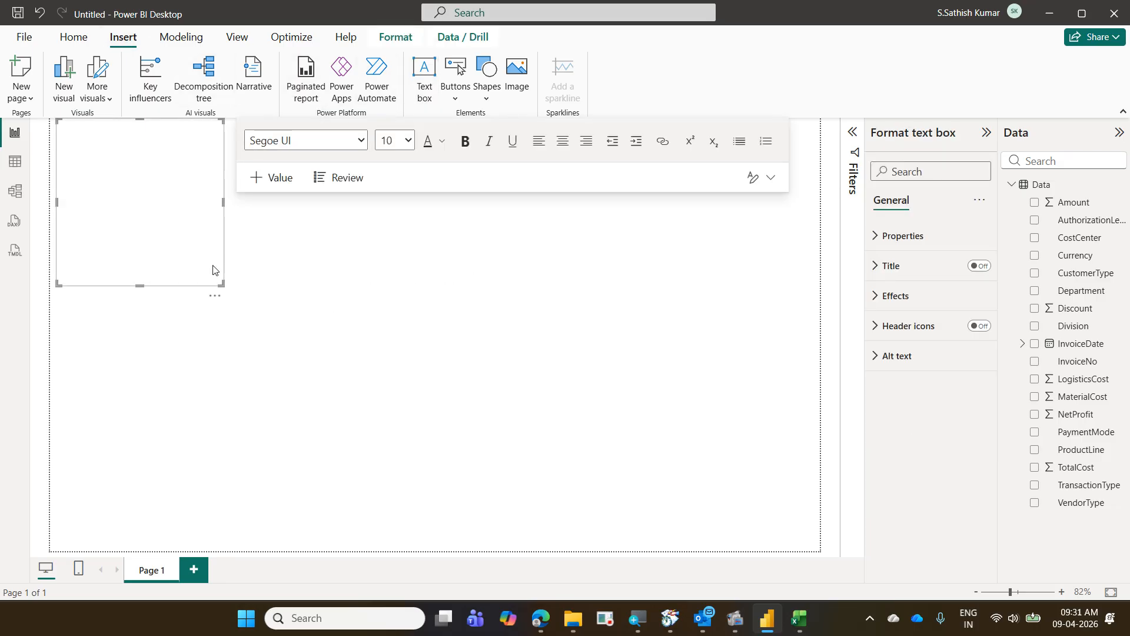
pyautogui.click(214, 296)
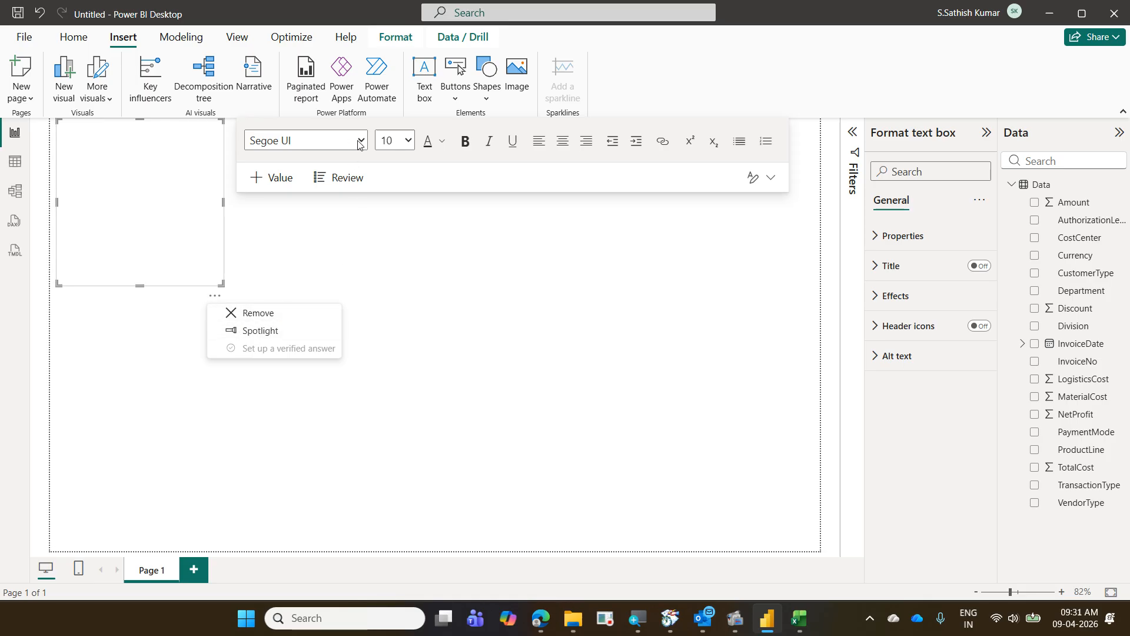
pyautogui.click(252, 315)
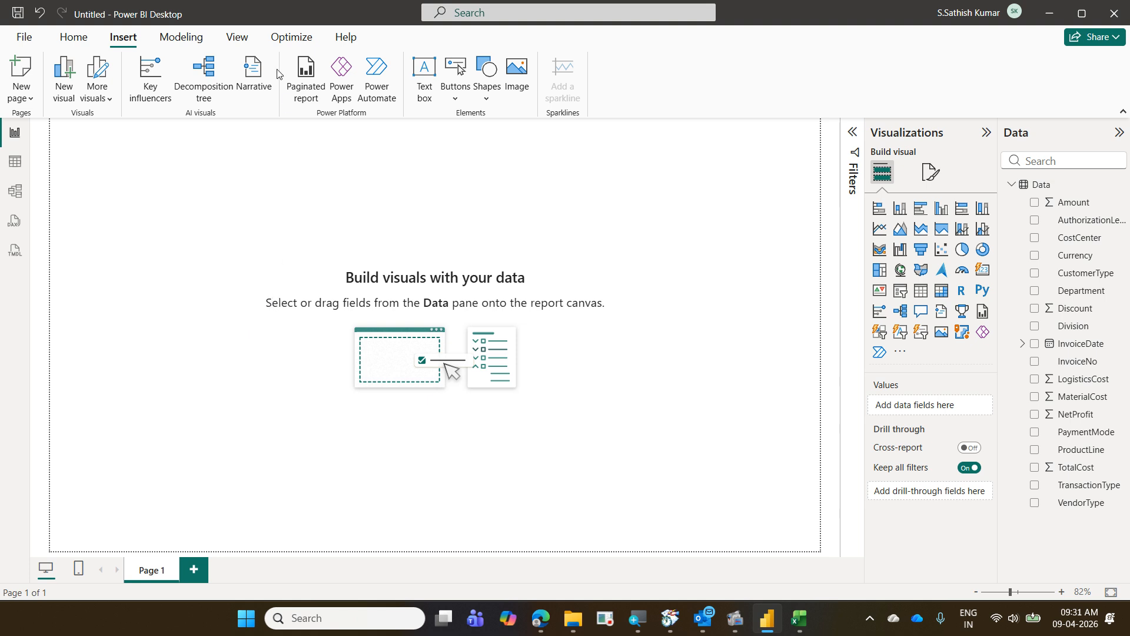
# Examine the theme gallery and the General, Title, Cards and KPIs, and Tab headers text settings for customizing the current theme, without applying changes.
pyautogui.click(238, 38)
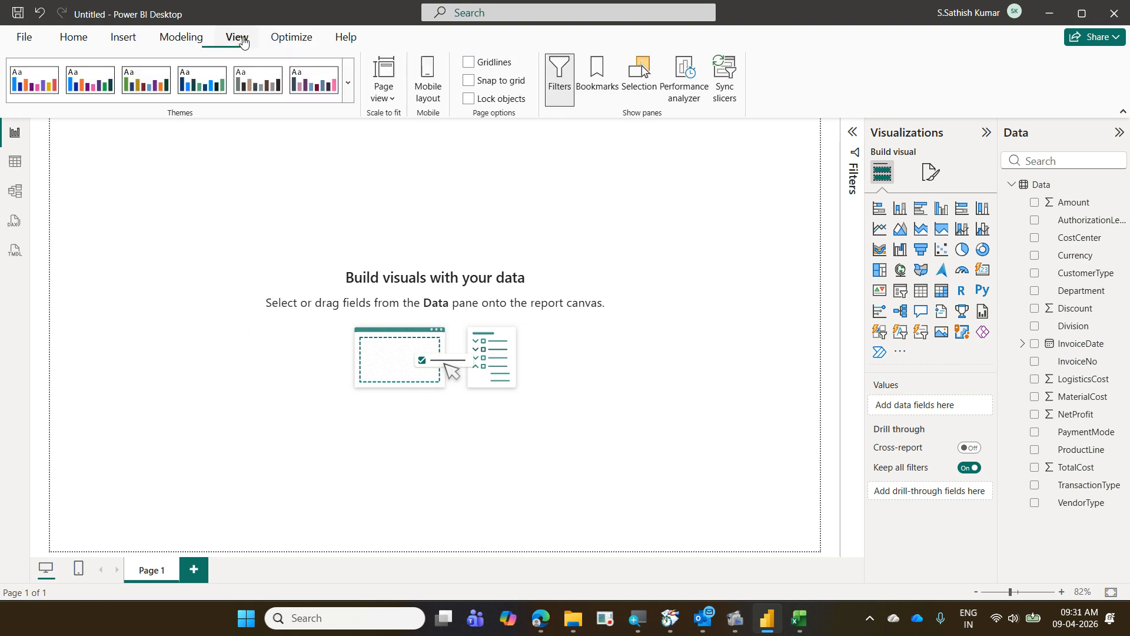
pyautogui.click(350, 87)
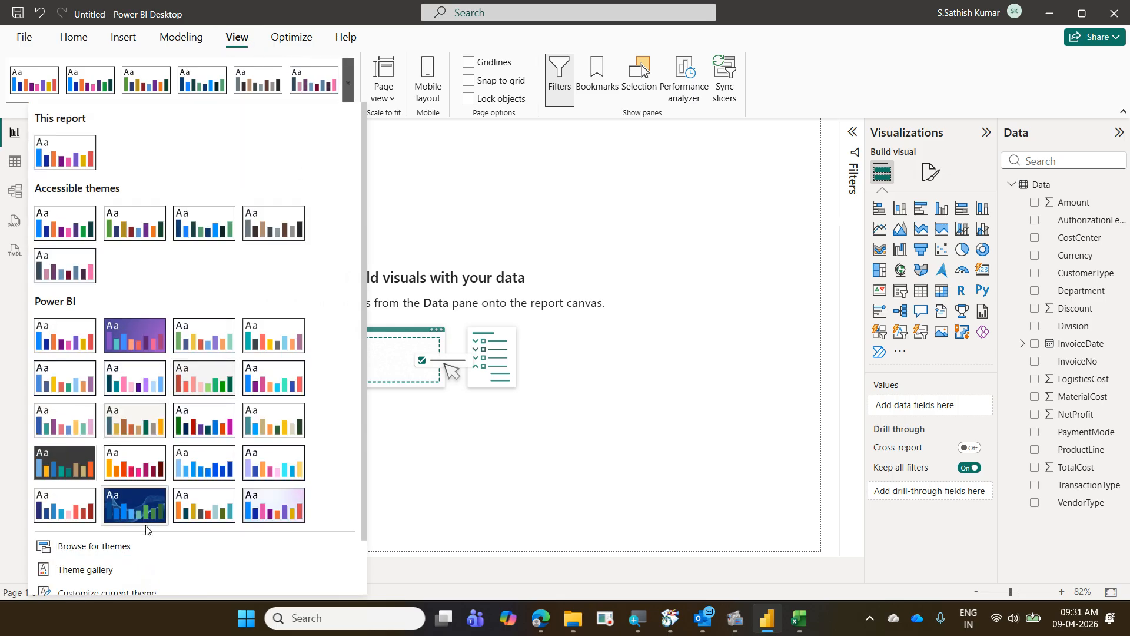
pyautogui.scroll(-1, 123, 589)
pyautogui.click(123, 585)
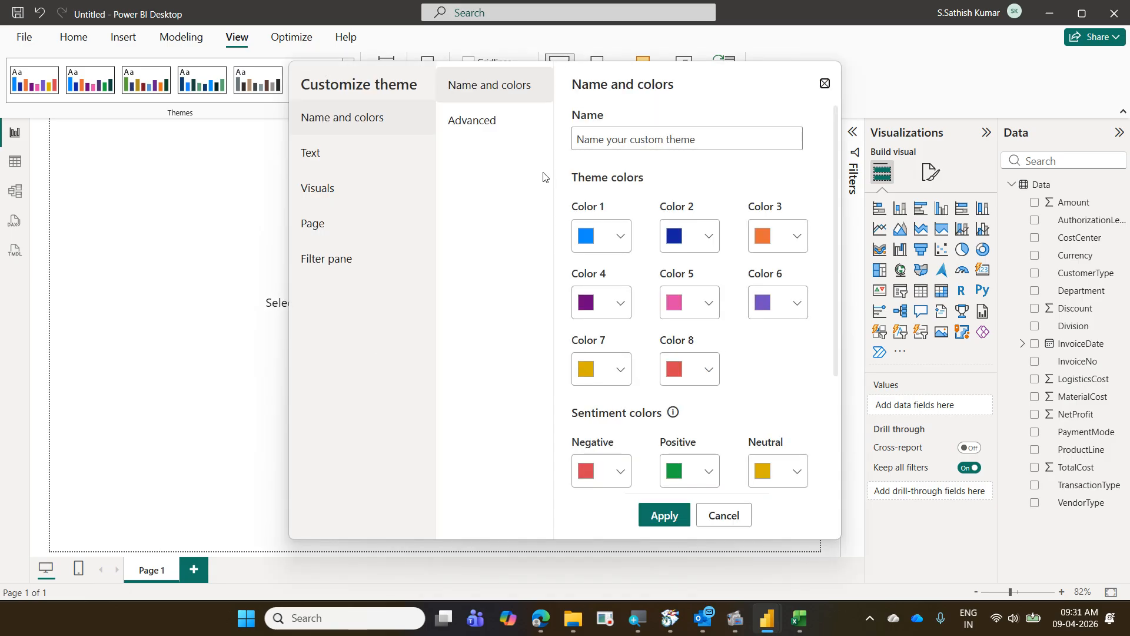
pyautogui.click(332, 153)
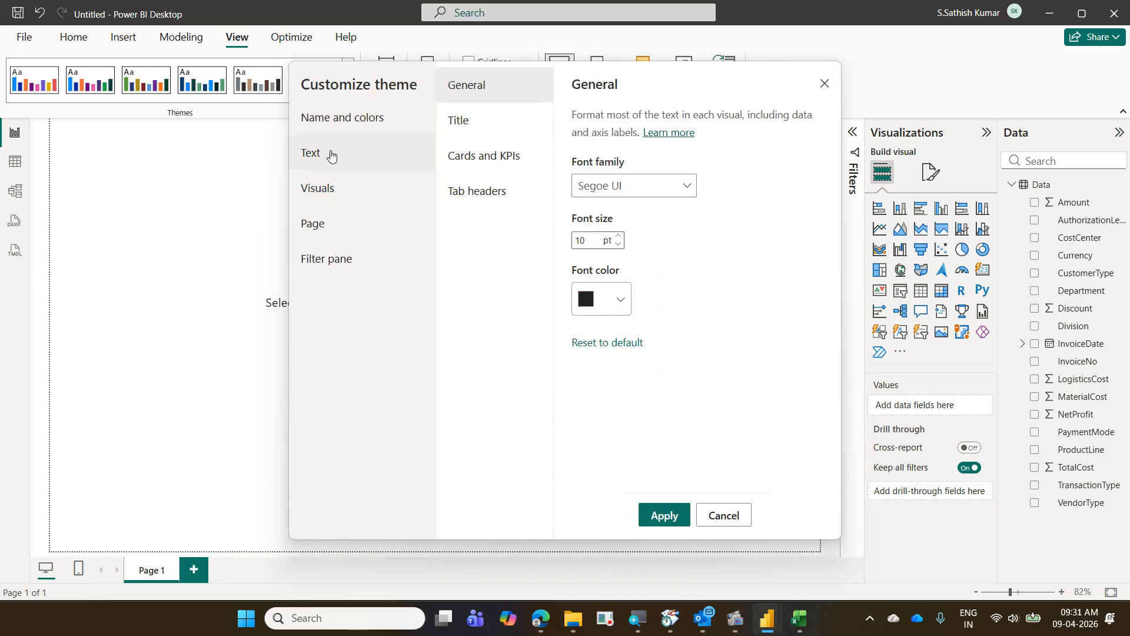
pyautogui.click(507, 119)
pyautogui.click(498, 156)
pyautogui.click(487, 190)
pyautogui.click(491, 121)
pyautogui.click(485, 88)
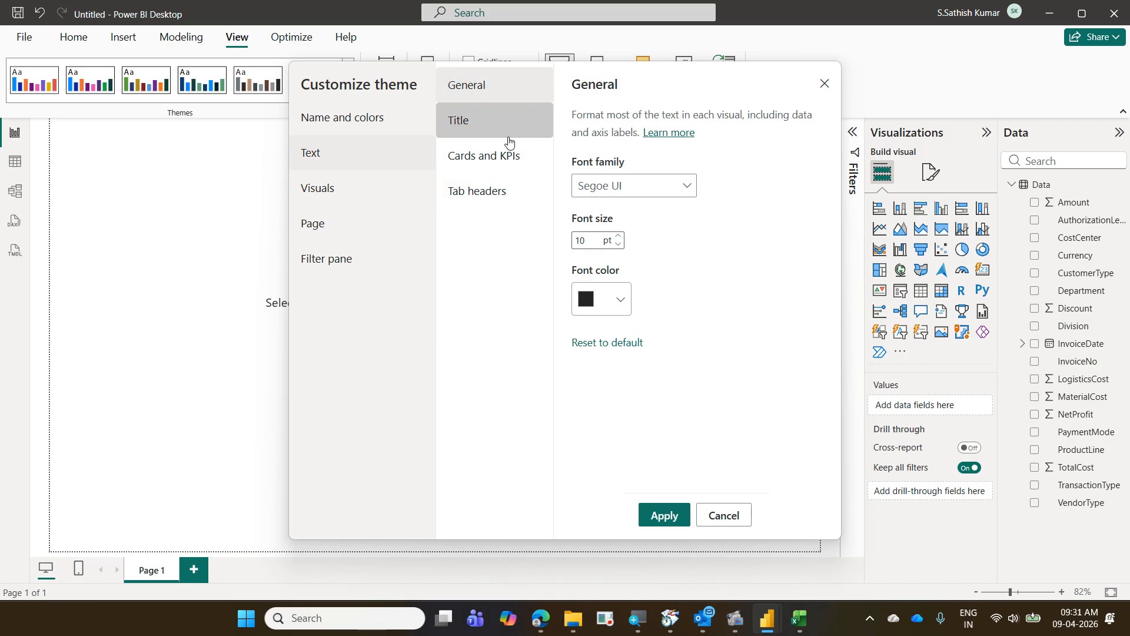
pyautogui.click(714, 515)
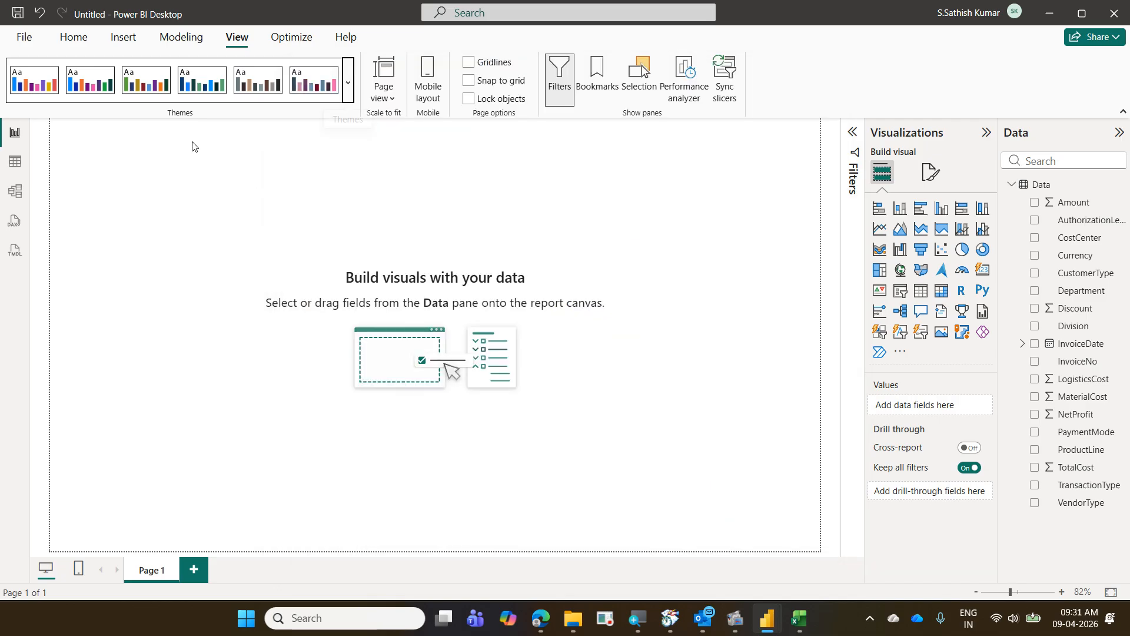
pyautogui.click(349, 92)
pyautogui.scroll(-1, 241, 317)
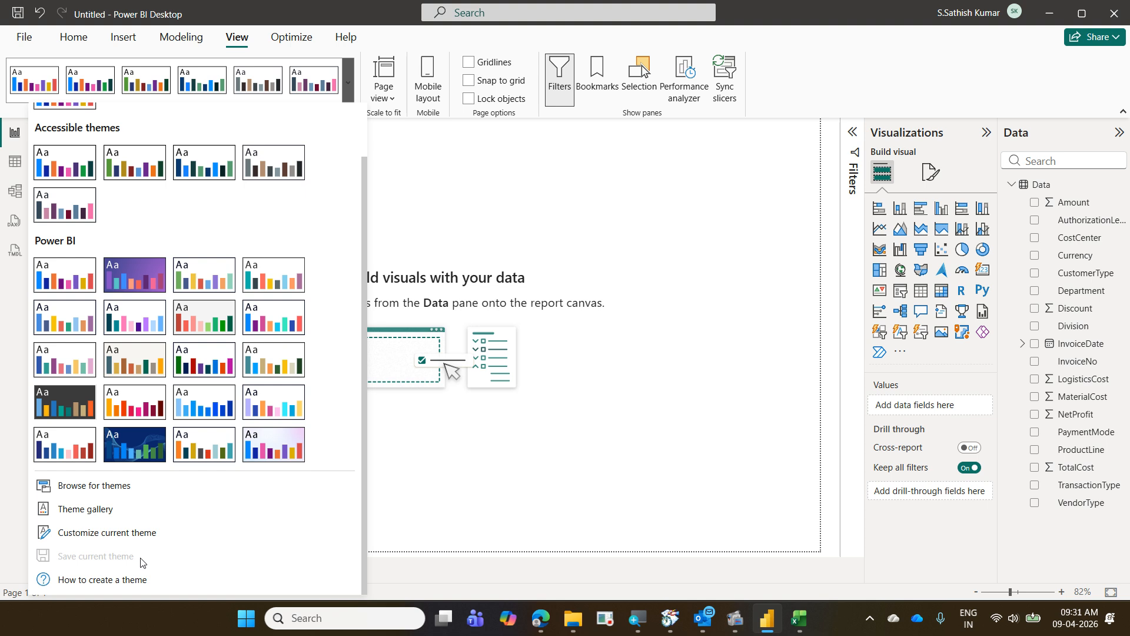
pyautogui.click(548, 469)
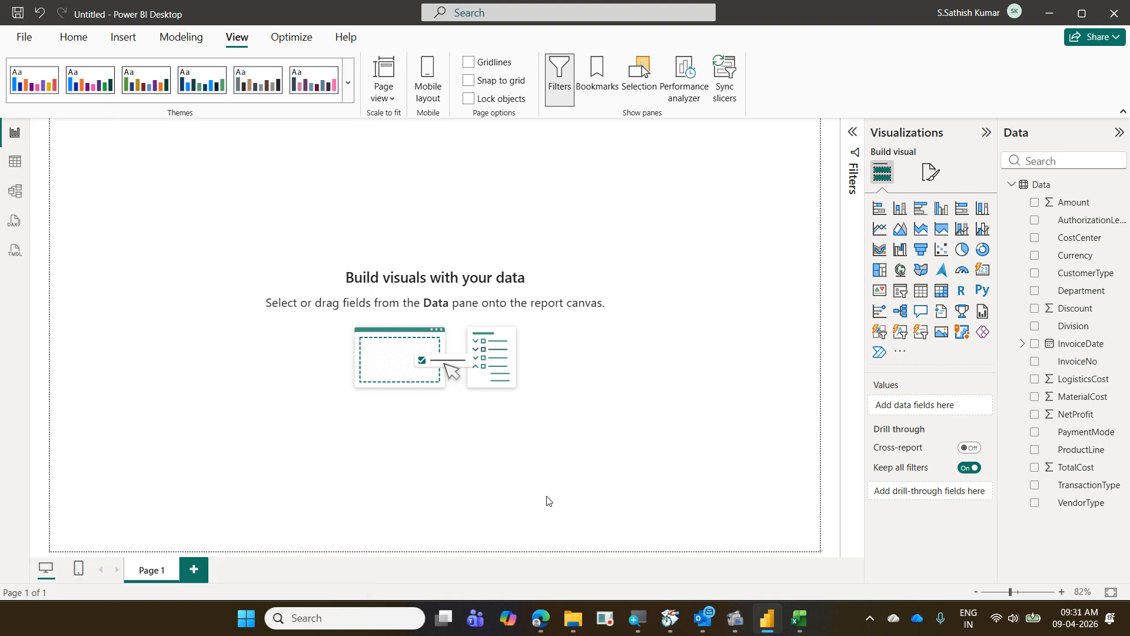
# Switch to File Explorer, view the HL Mando Theme JSON file's contents in a maximized Notepad window, and close the file.
pyautogui.click(573, 620)
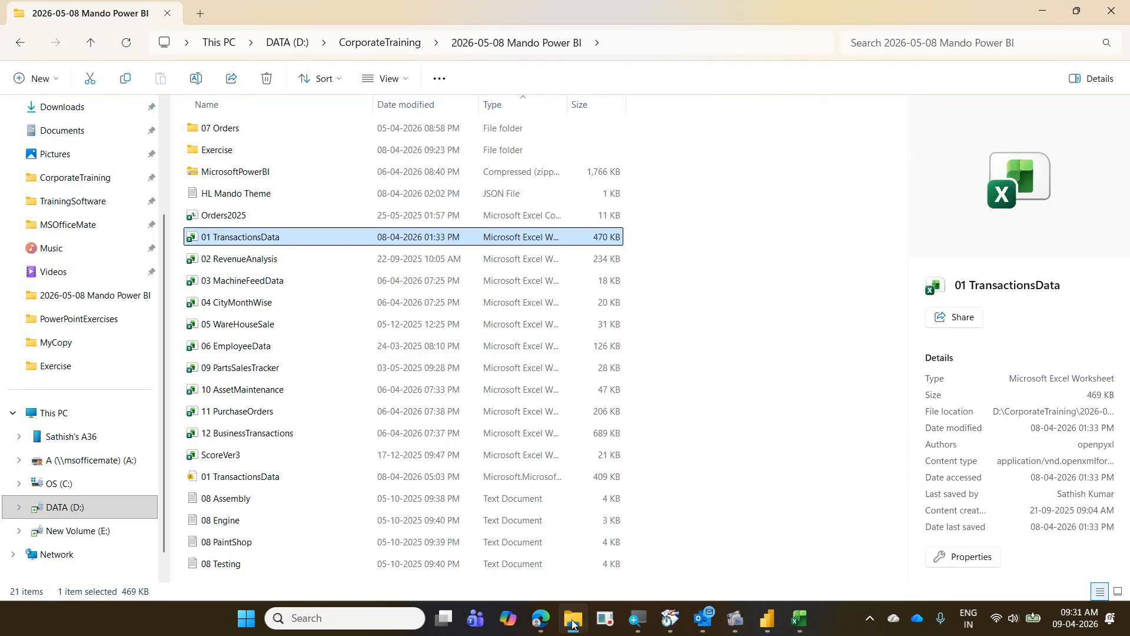
pyautogui.click(226, 194)
pyautogui.rightClick(226, 194)
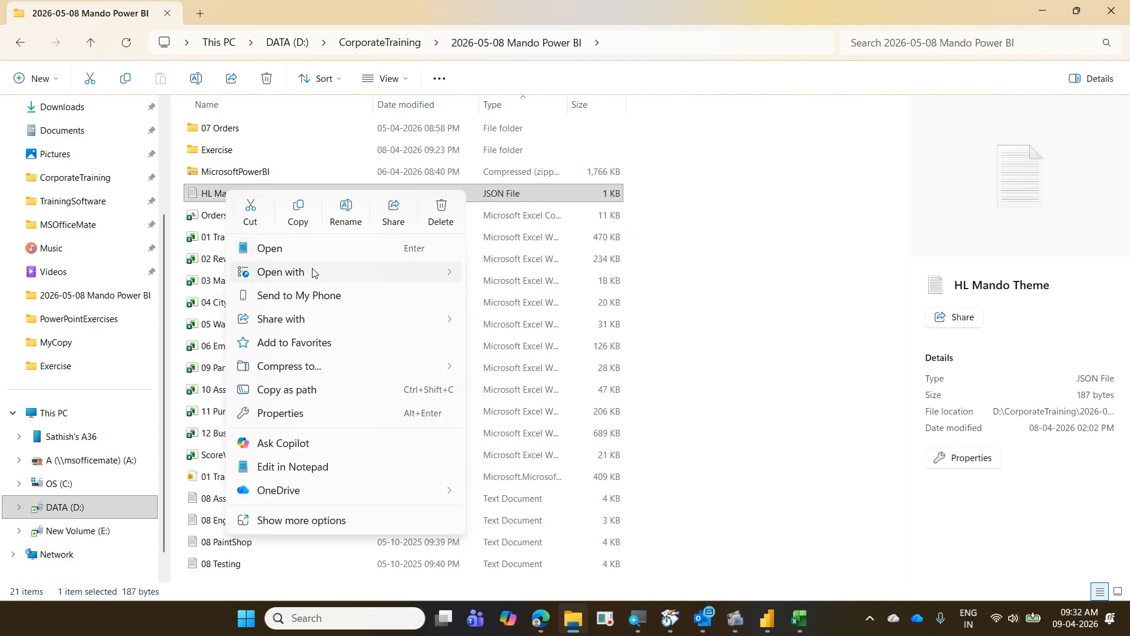
pyautogui.moveTo(314, 272)
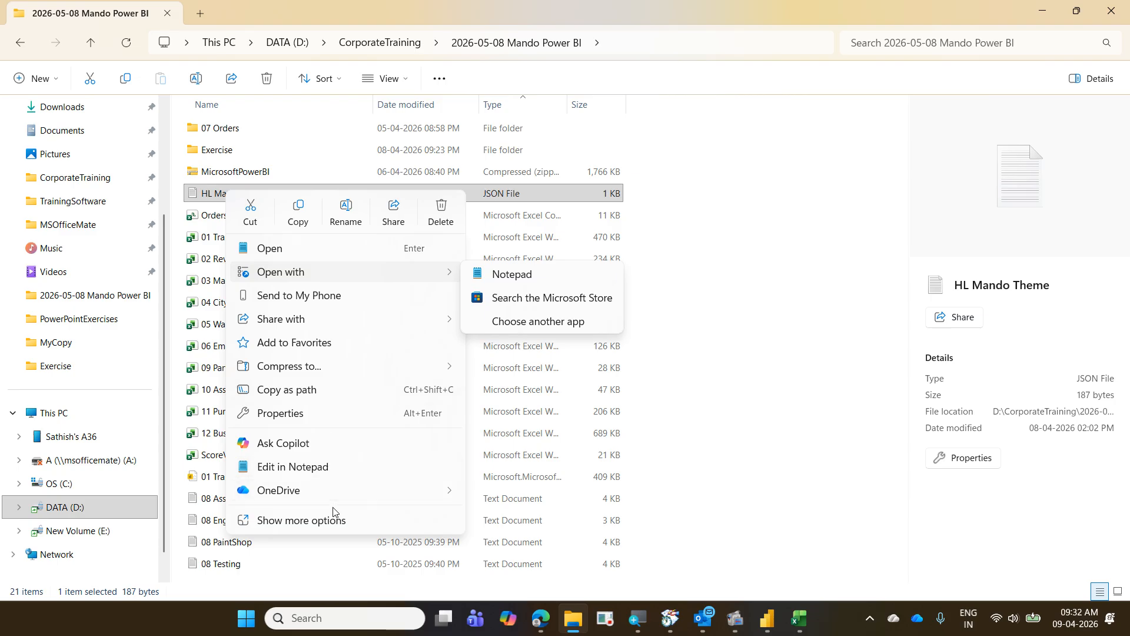
pyautogui.click(332, 475)
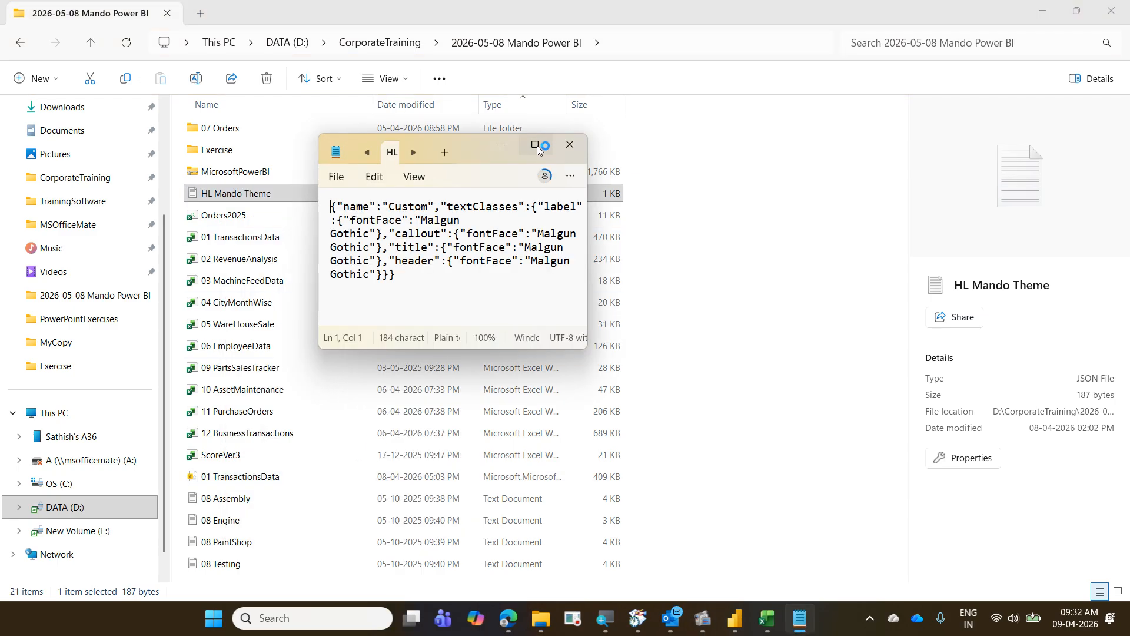
pyautogui.click(535, 144)
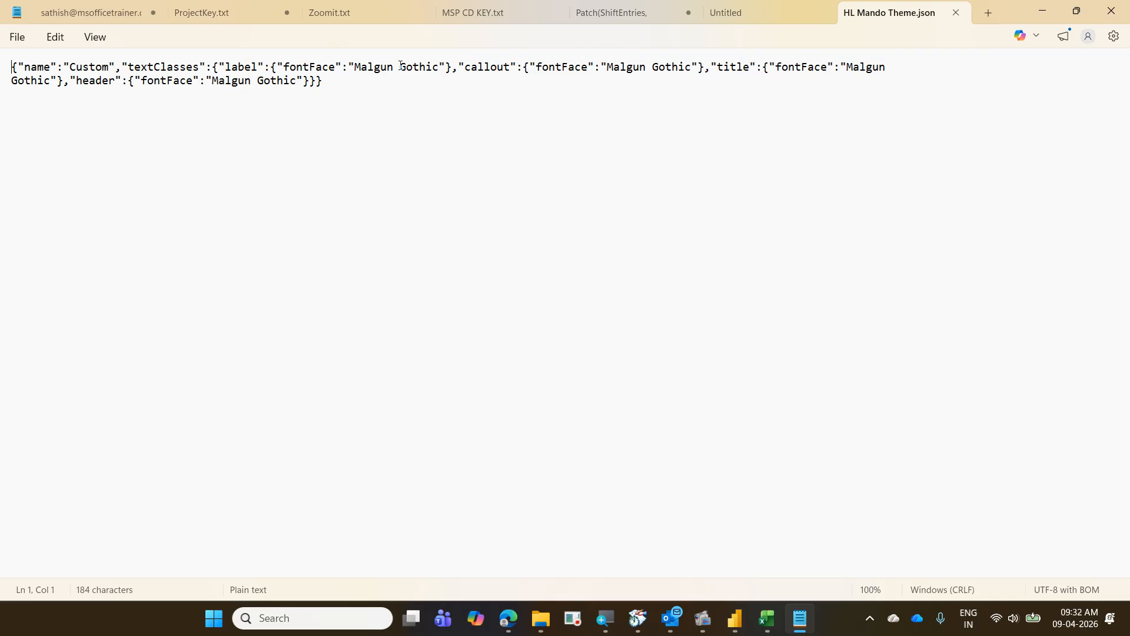
pyautogui.click(957, 15)
pyautogui.click(1042, 11)
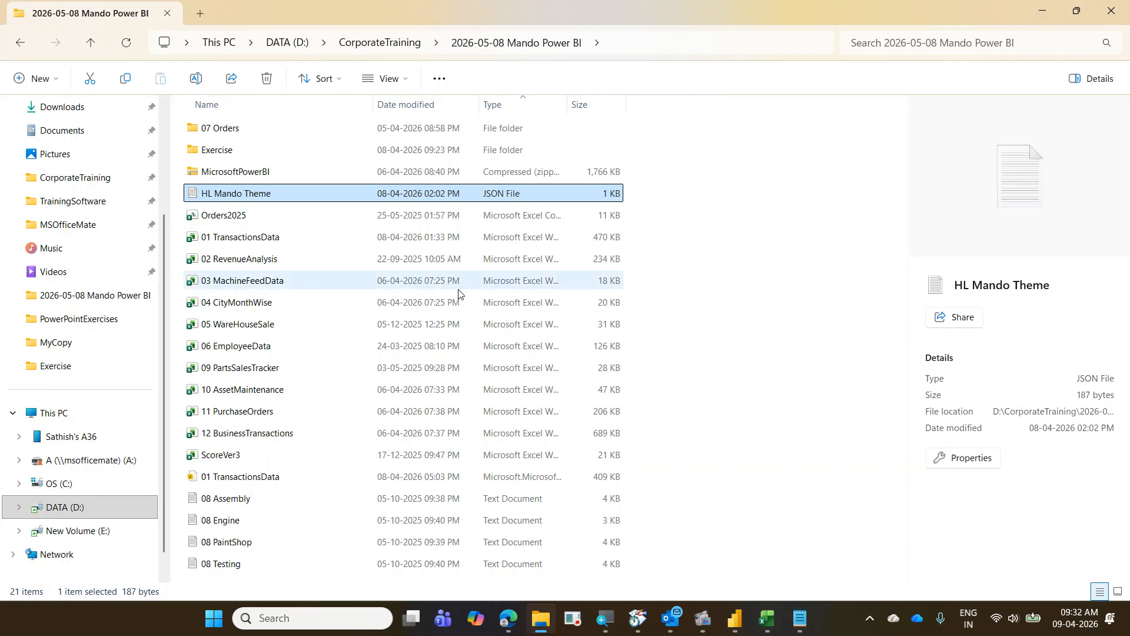
# Return to Power BI Desktop and import the HL Mando Theme JSON file as the report's custom theme.
pyautogui.click(735, 619)
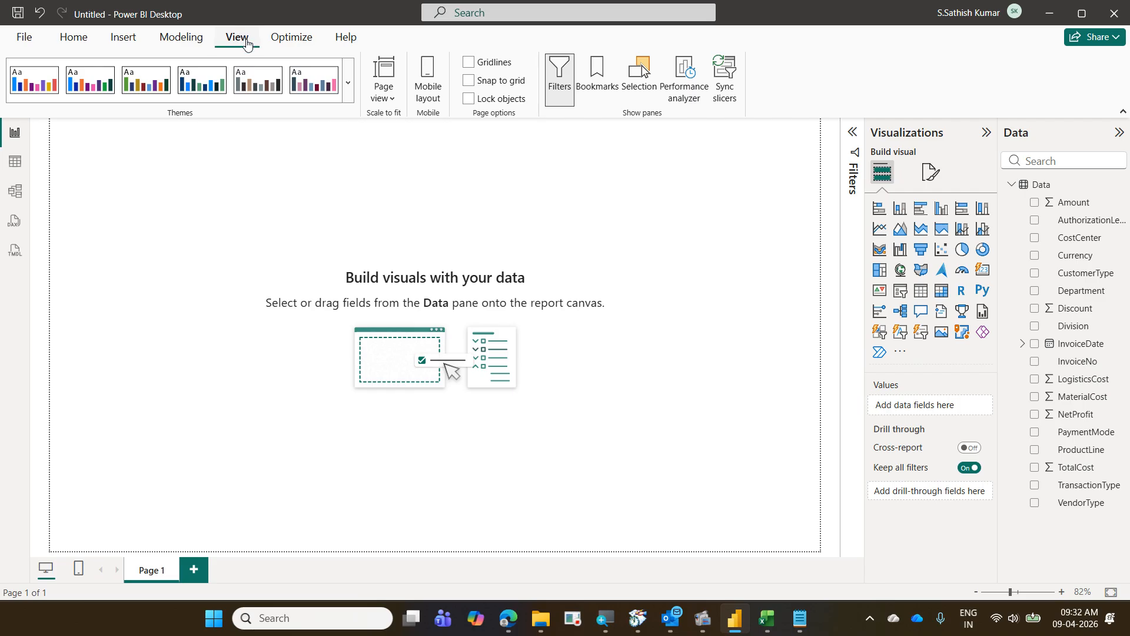
pyautogui.click(351, 91)
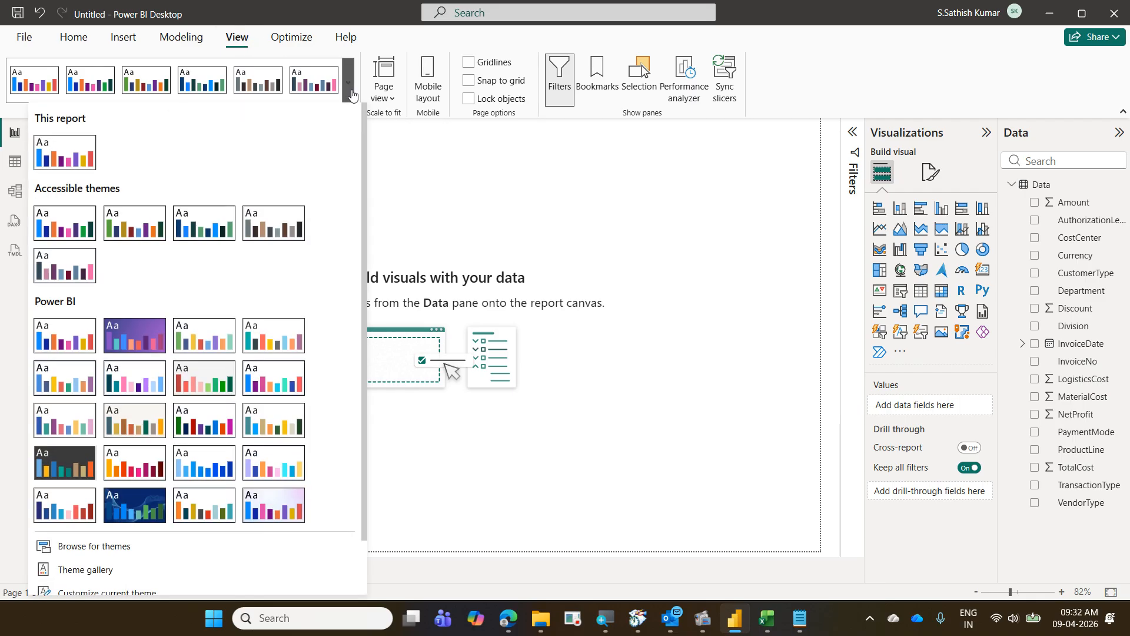
pyautogui.scroll(-2, 147, 518)
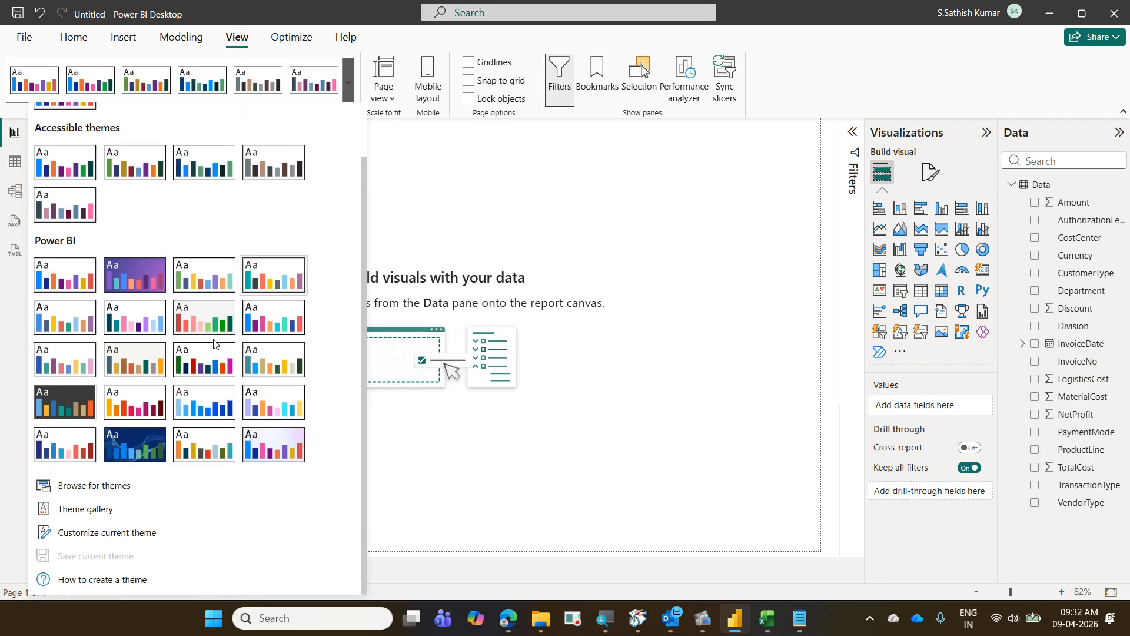
pyautogui.click(136, 486)
pyautogui.click(199, 167)
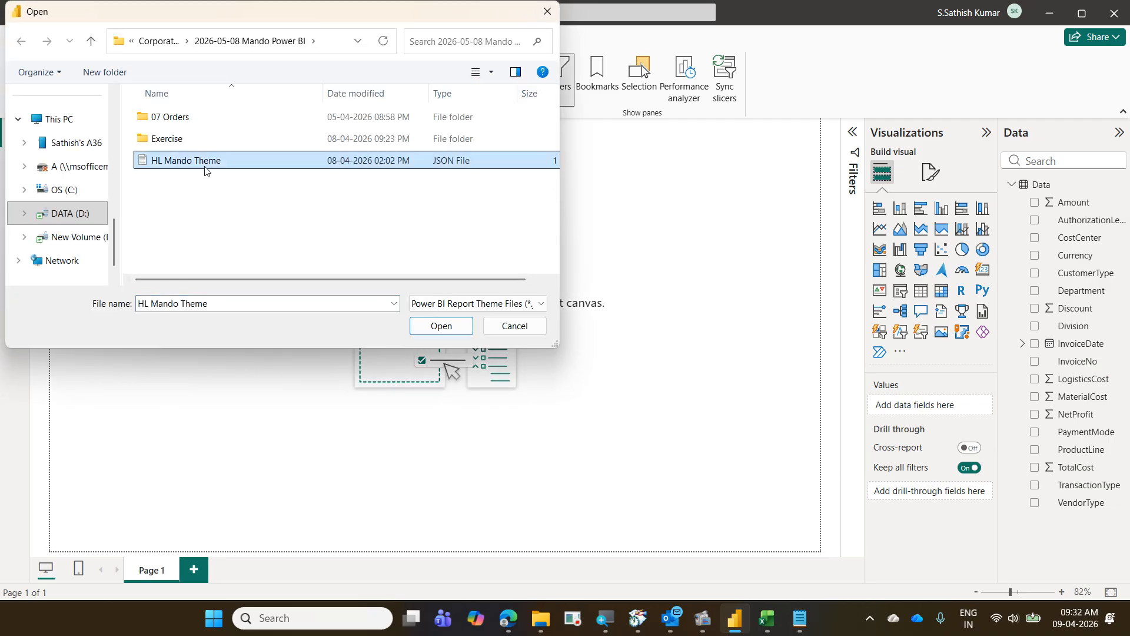
pyautogui.click(428, 336)
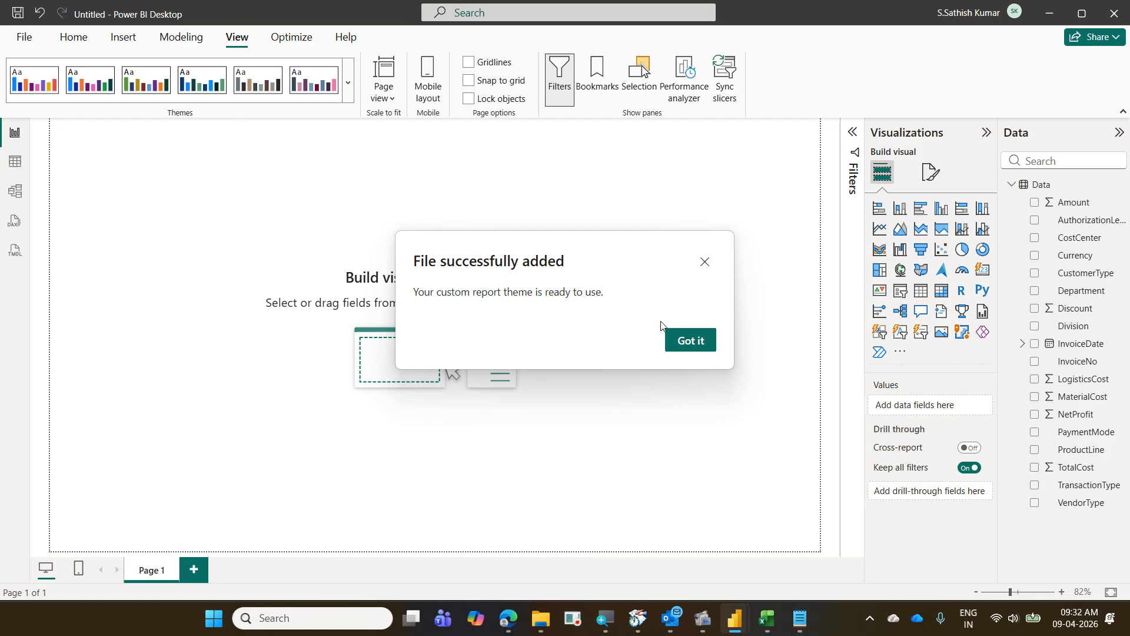
pyautogui.click(670, 340)
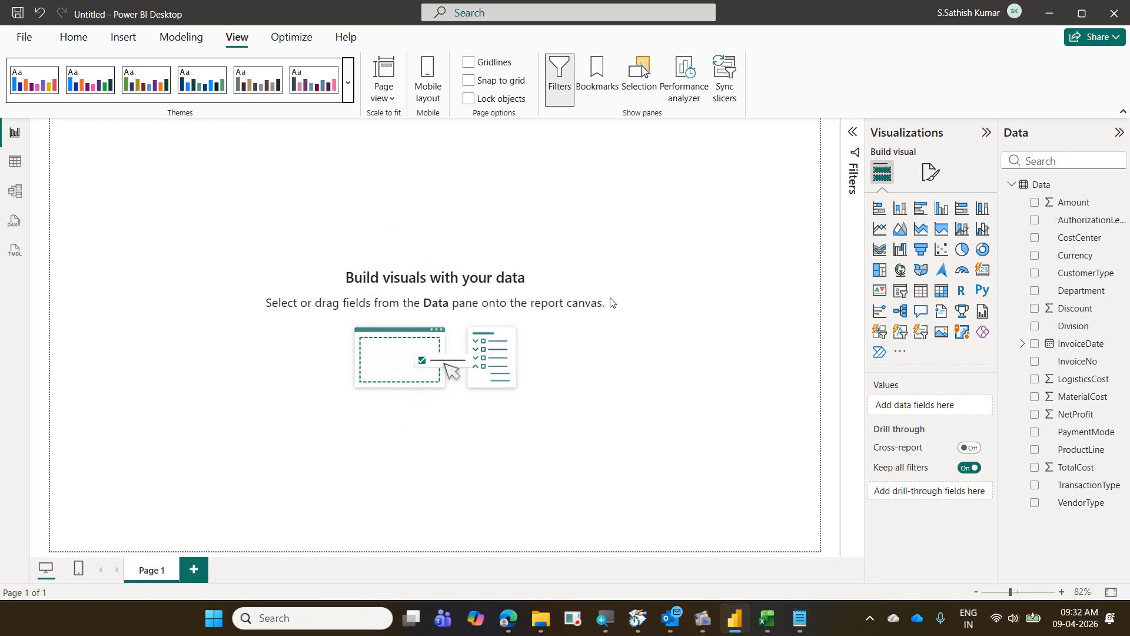
# Insert a blank text box on Page 1 to check the imported theme's default font, and remove the text box.
pyautogui.click(123, 36)
pyautogui.click(425, 82)
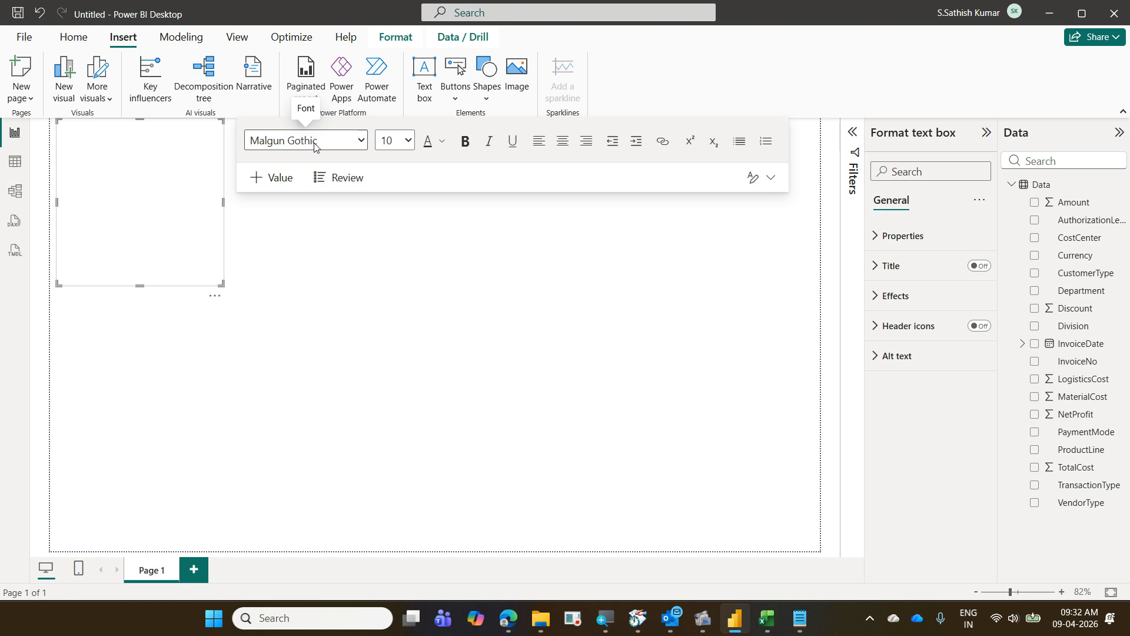
pyautogui.click(214, 300)
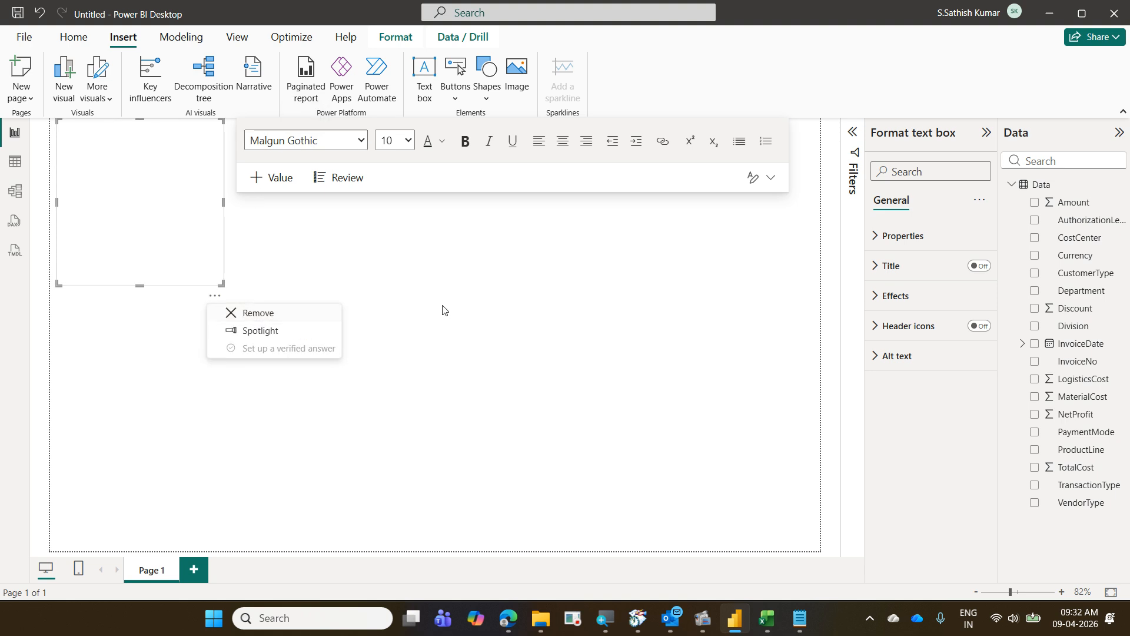
pyautogui.click(761, 309)
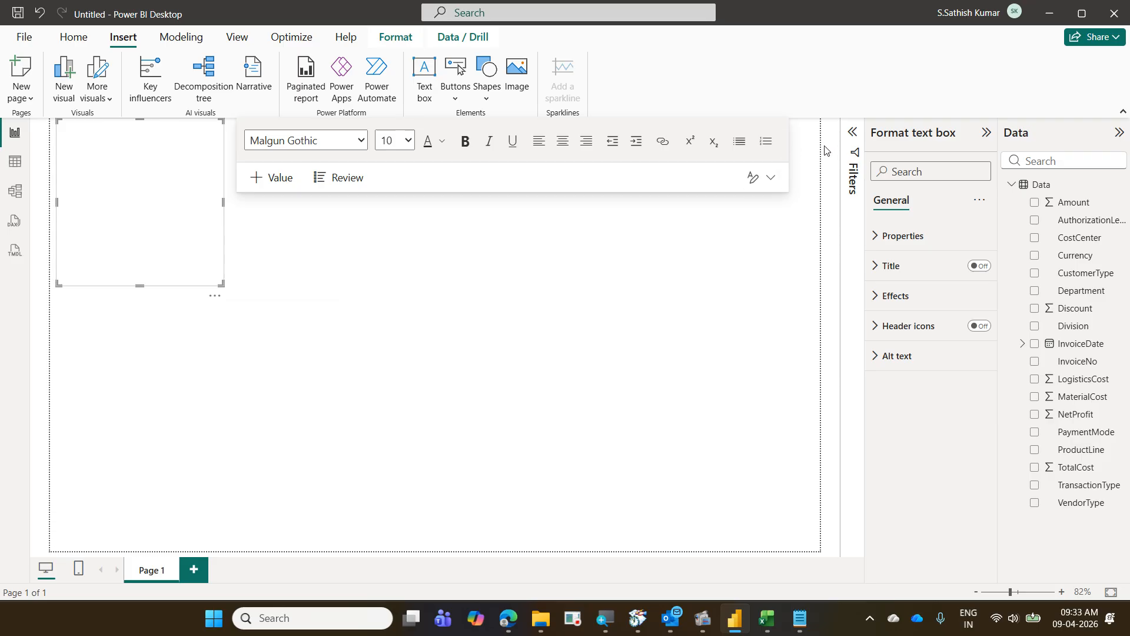
pyautogui.click(214, 296)
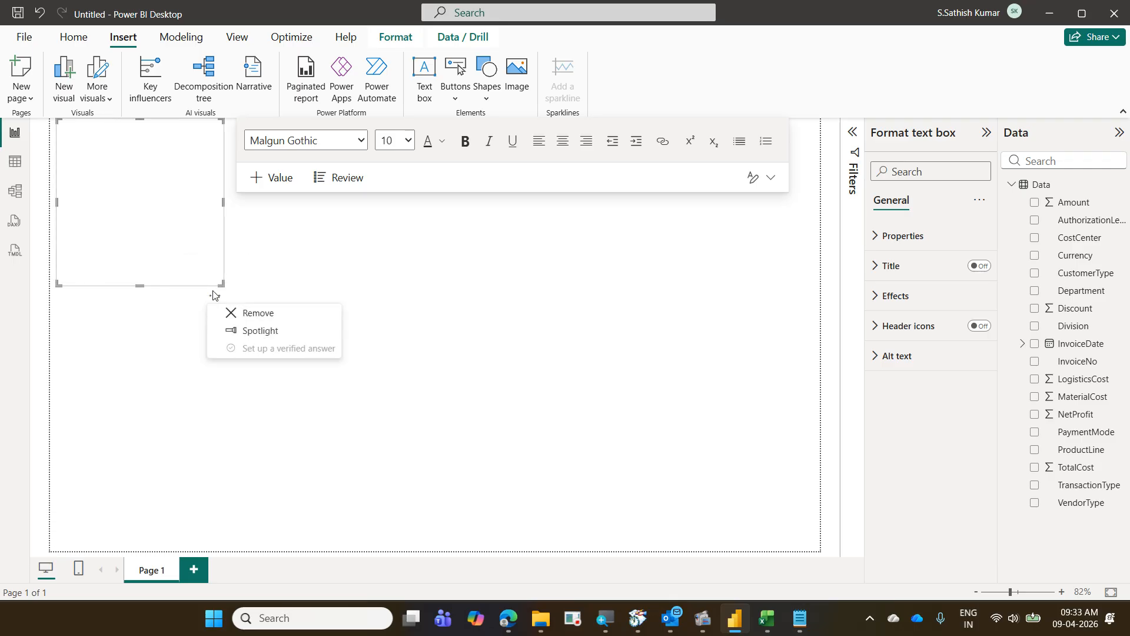
pyautogui.click(273, 315)
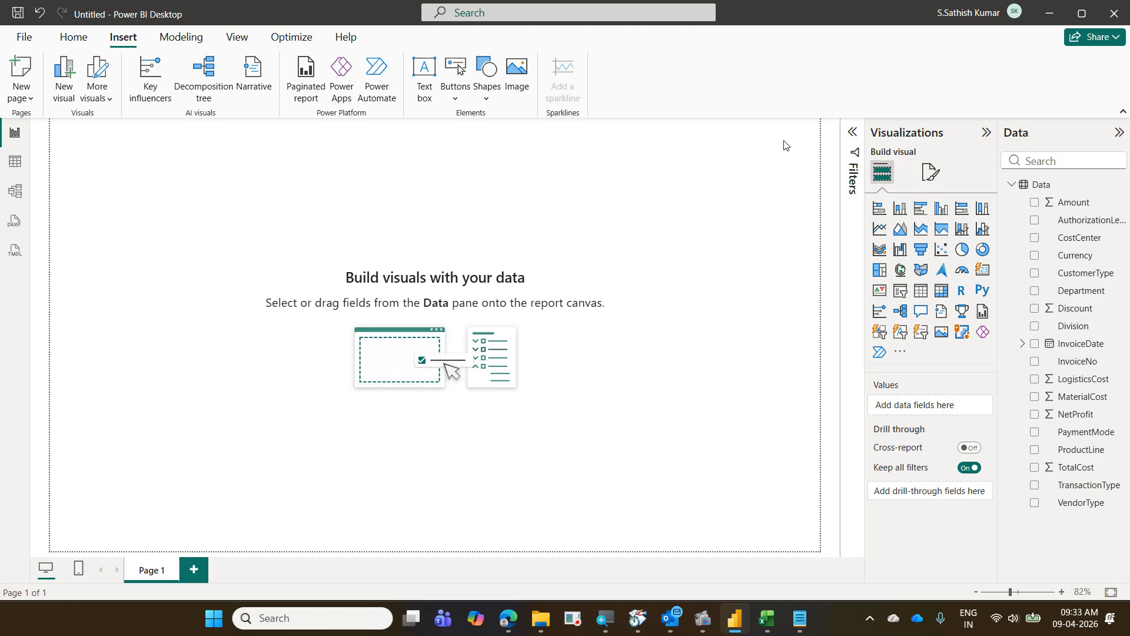
# Restore all unpinned default visuals to the set of available visualizations.
pyautogui.click(490, 106)
pyautogui.click(801, 316)
pyautogui.click(902, 353)
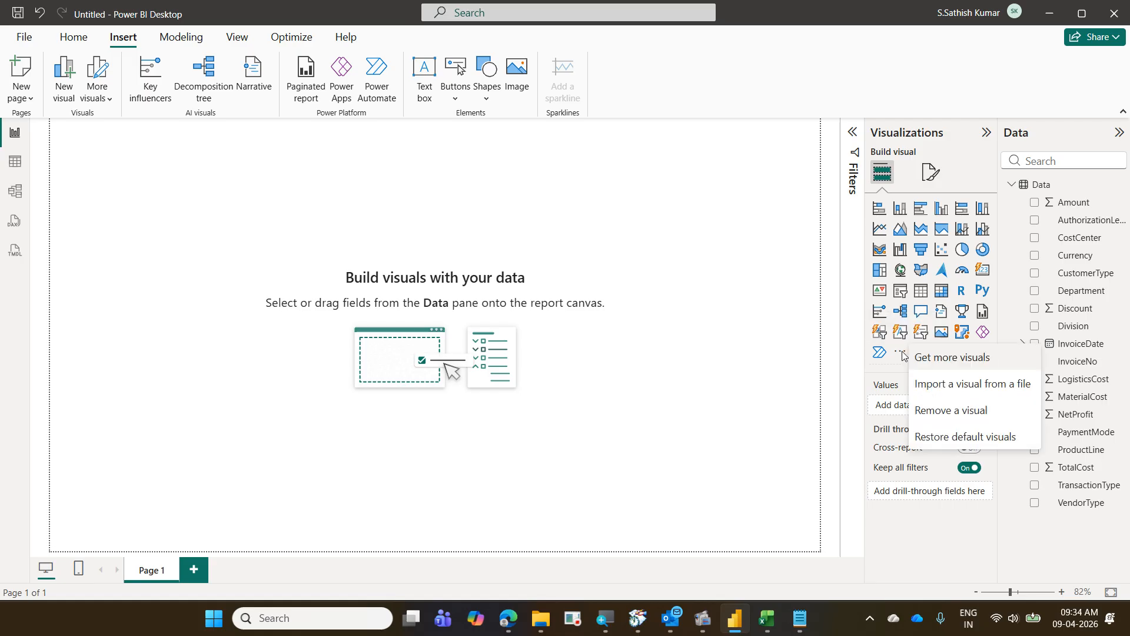
pyautogui.click(951, 436)
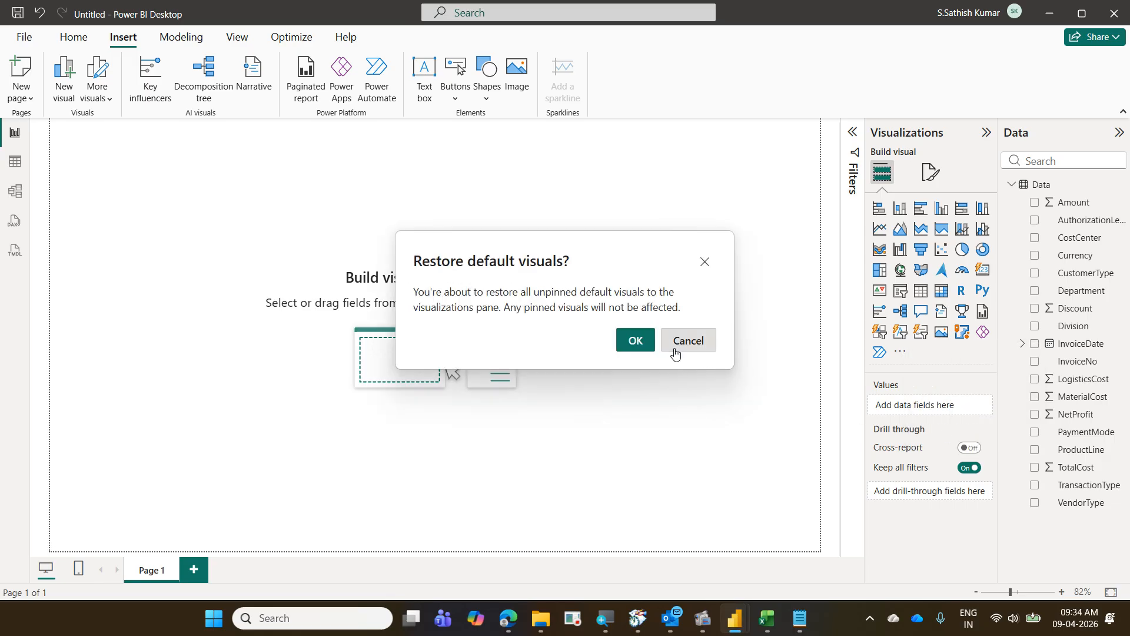
pyautogui.click(636, 342)
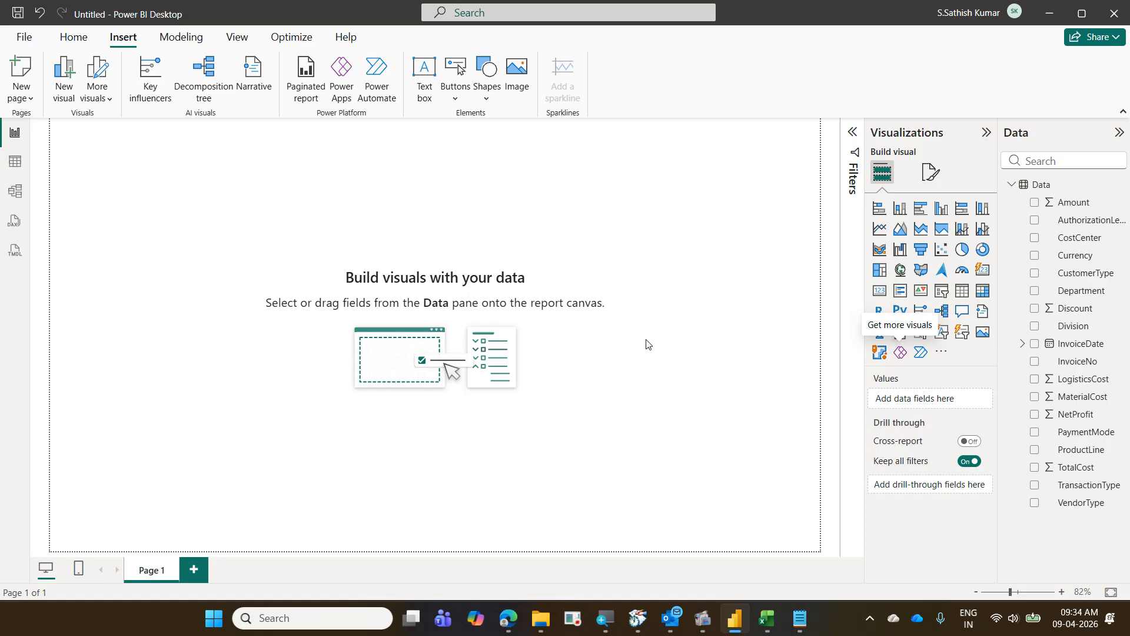
# Add a card visual to Page 1's upper-left area, resize it to a wide, short rectangle and assign the NetProfit field.
pyautogui.click(880, 291)
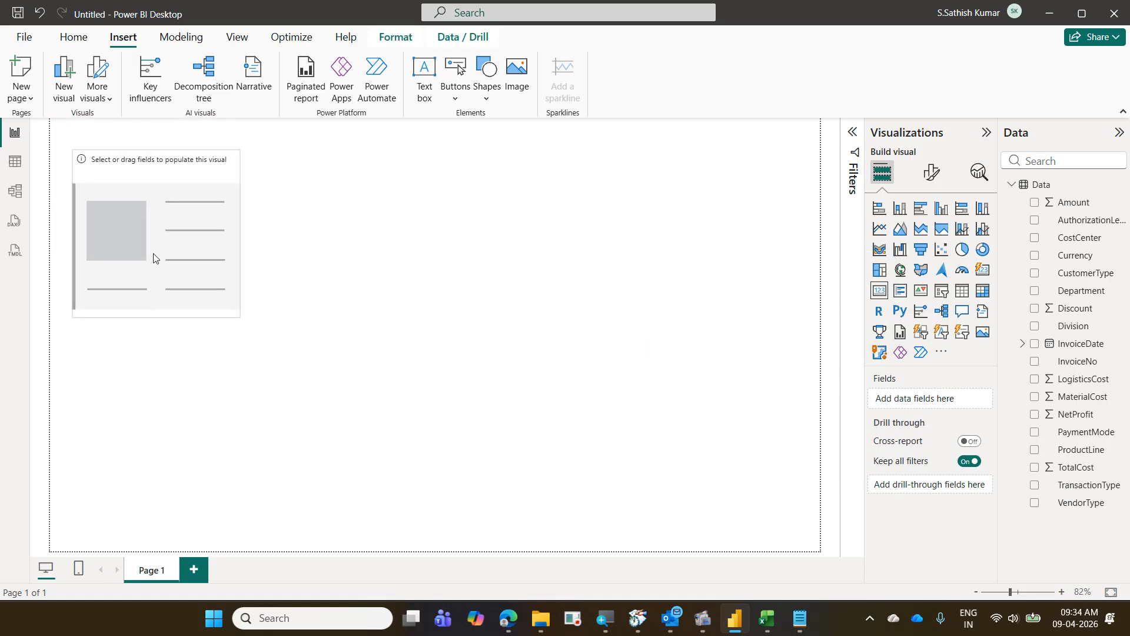
pyautogui.moveTo(227, 321); pyautogui.dragTo(248, 230)
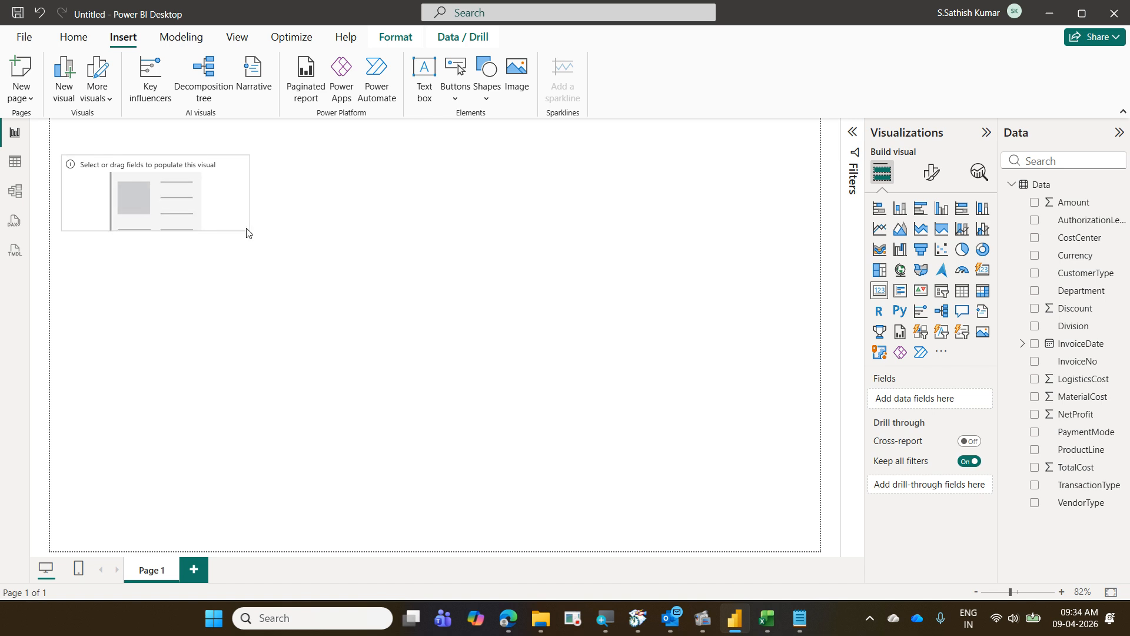
pyautogui.moveTo(1085, 416); pyautogui.dragTo(941, 402)
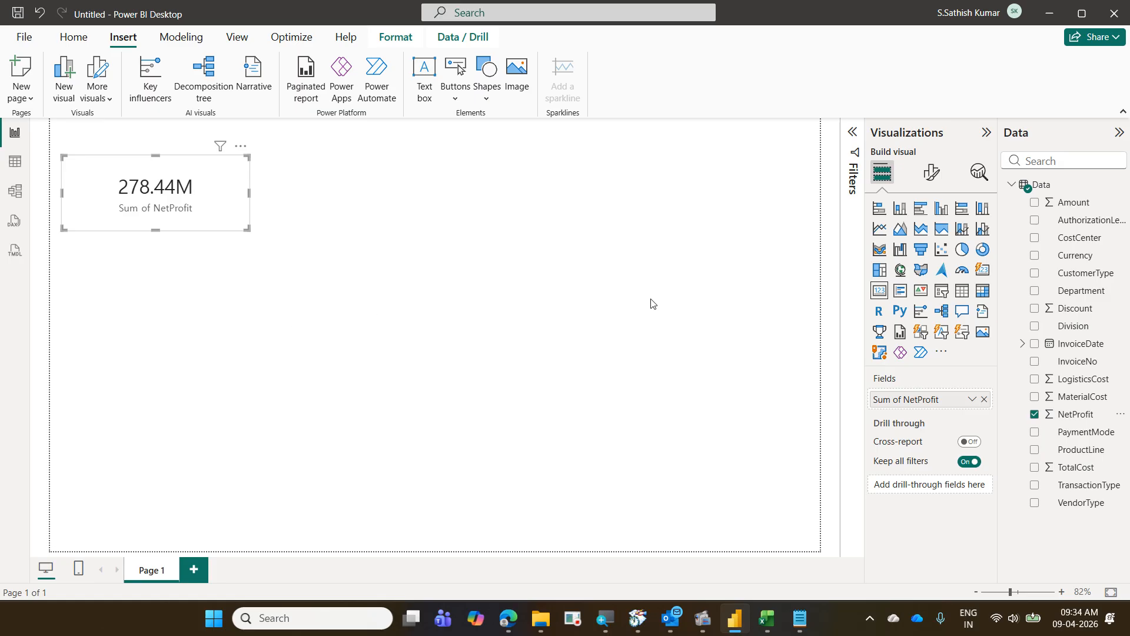
# Find the display units setting for the NetProfit card's callout value and set it to None.
pyautogui.click(930, 169)
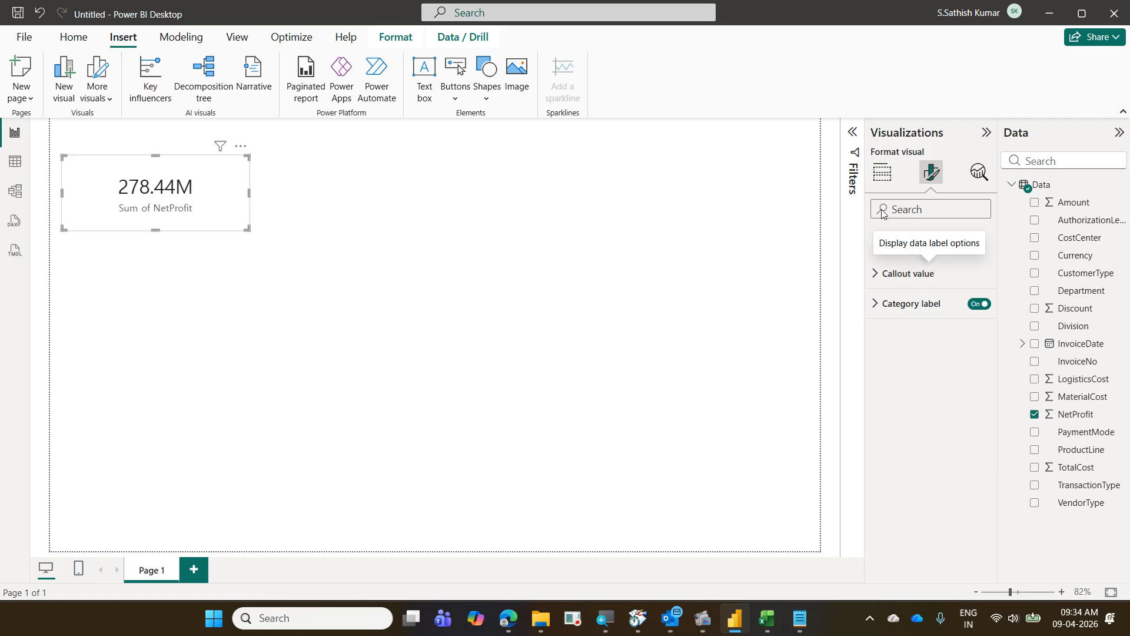
pyautogui.click(903, 209)
pyautogui.write('dis')
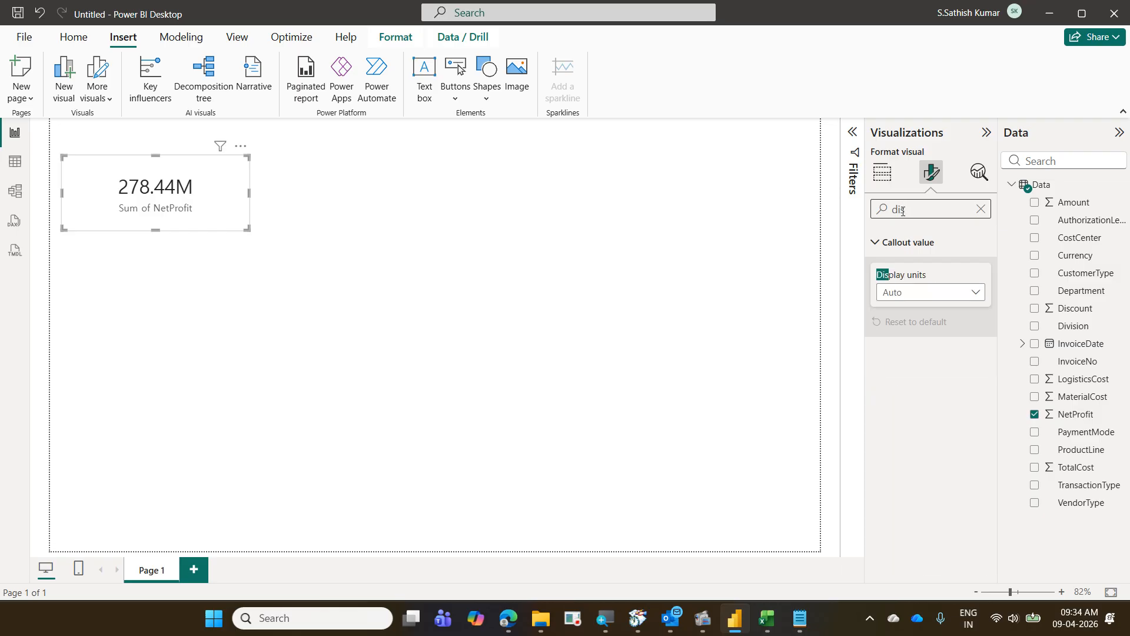
pyautogui.click(937, 293)
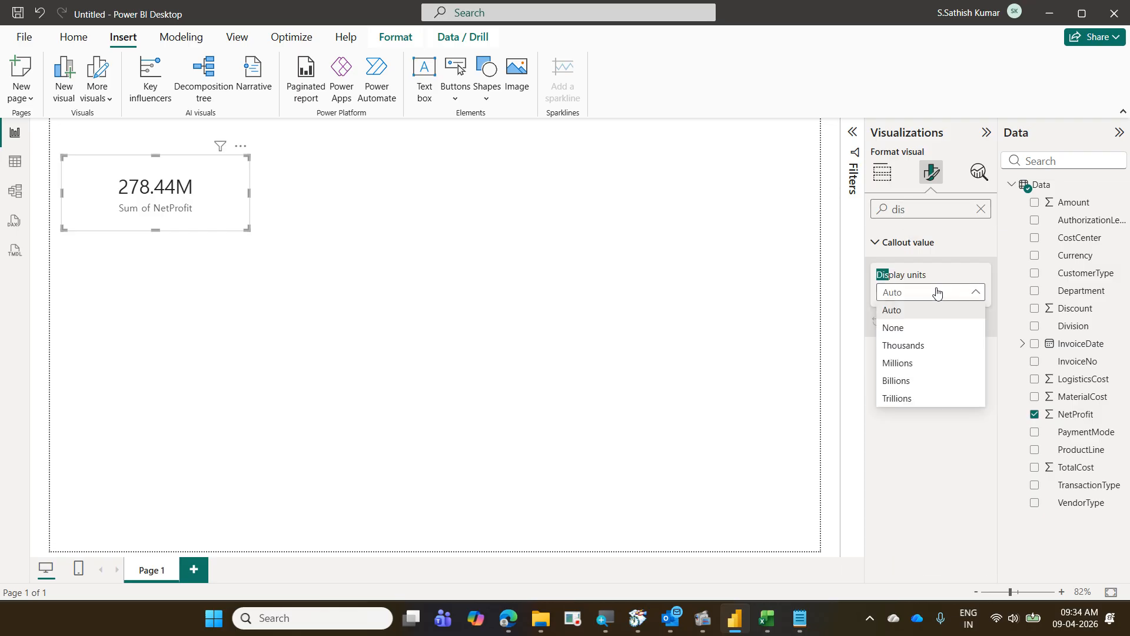
pyautogui.click(927, 330)
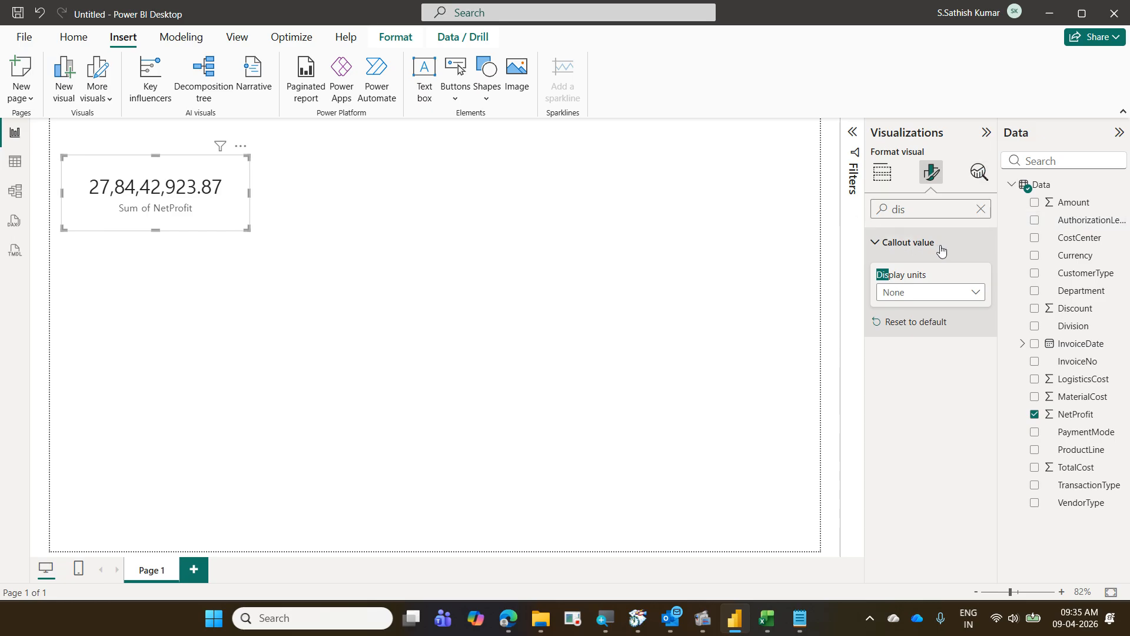
# Clear the format settings search and turn off the NetProfit card's category label.
pyautogui.click(980, 212)
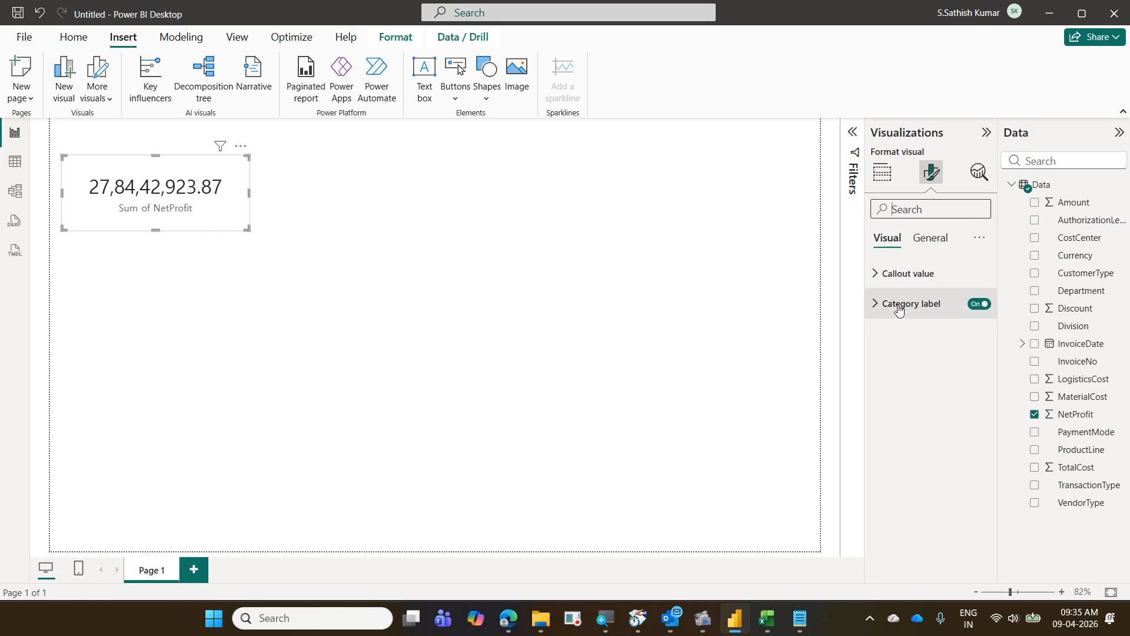
pyautogui.click(979, 305)
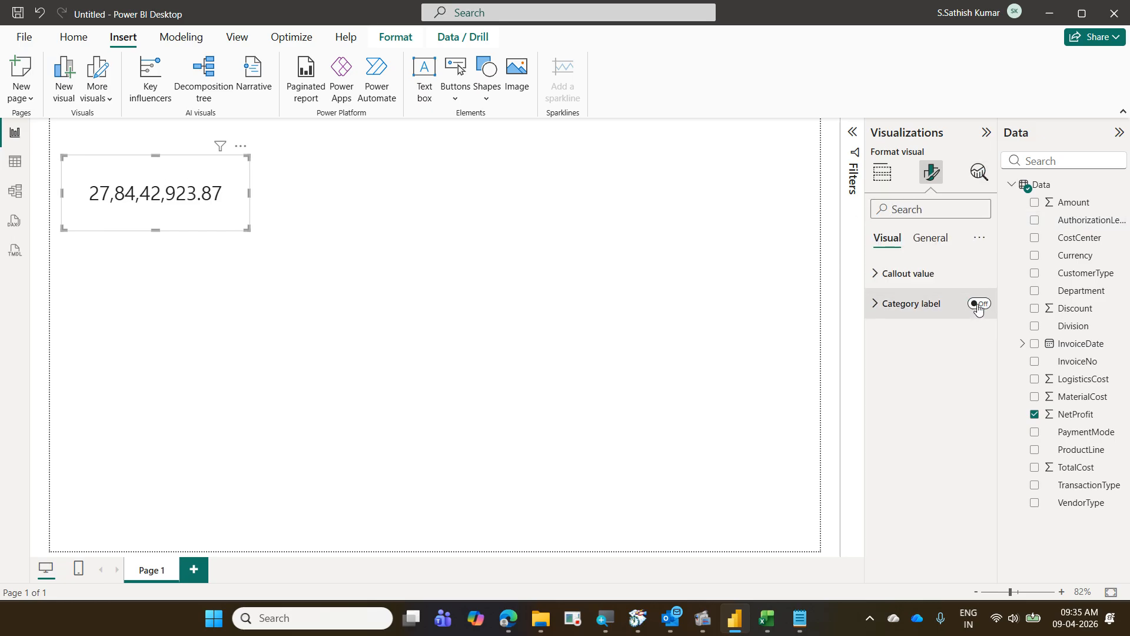
pyautogui.click(932, 238)
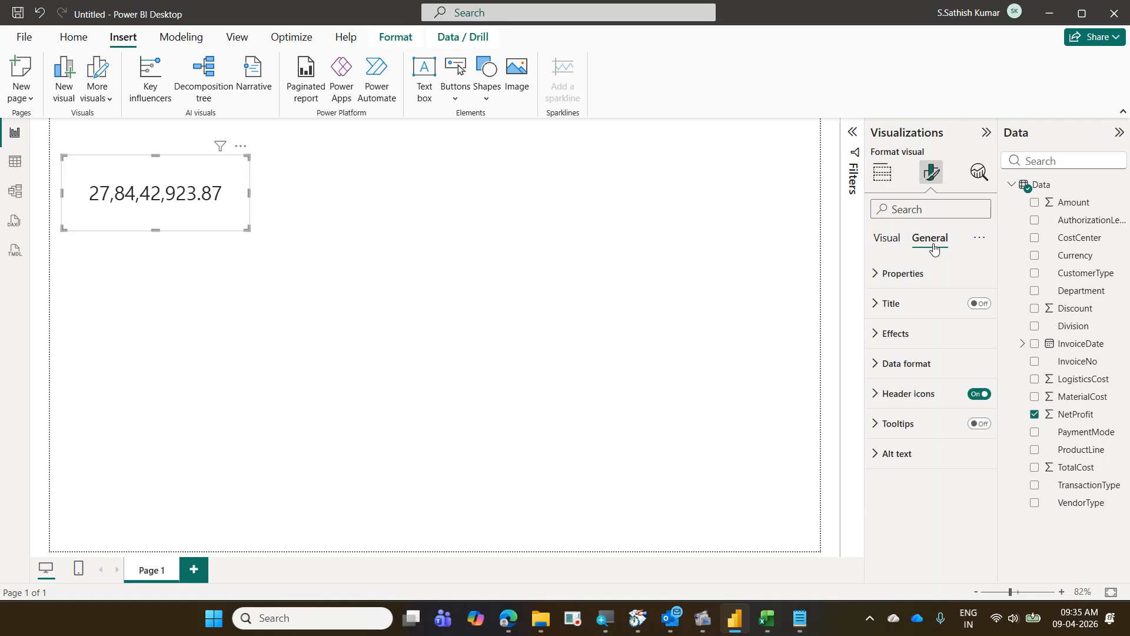
pyautogui.click(884, 239)
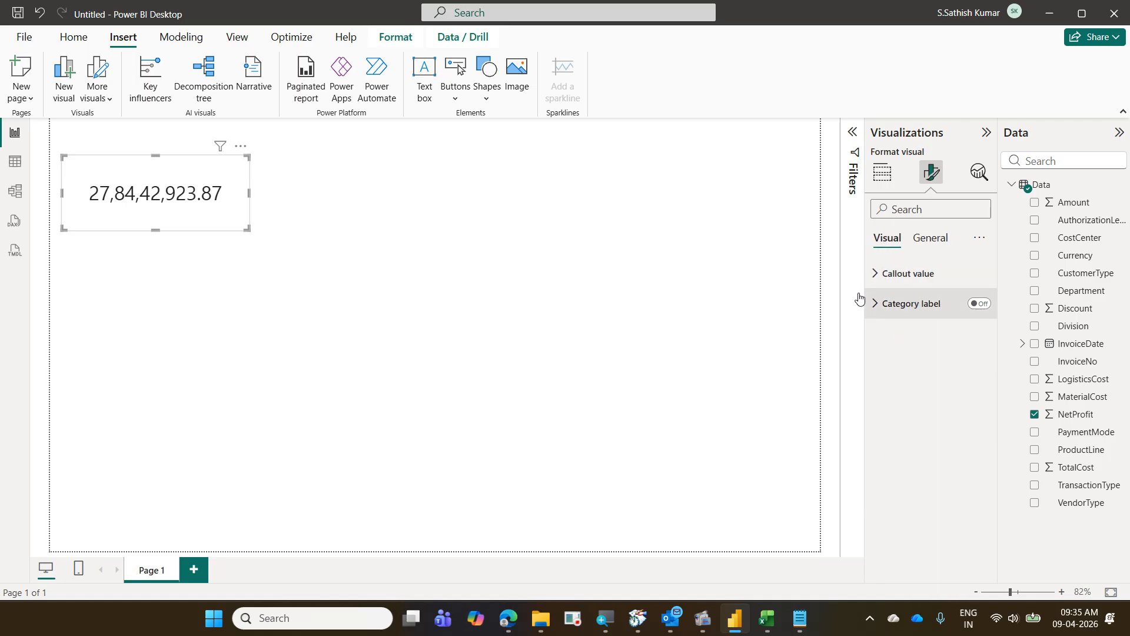
# Set the data format of Sum of NetProfit on the card to Currency.
pyautogui.click(927, 245)
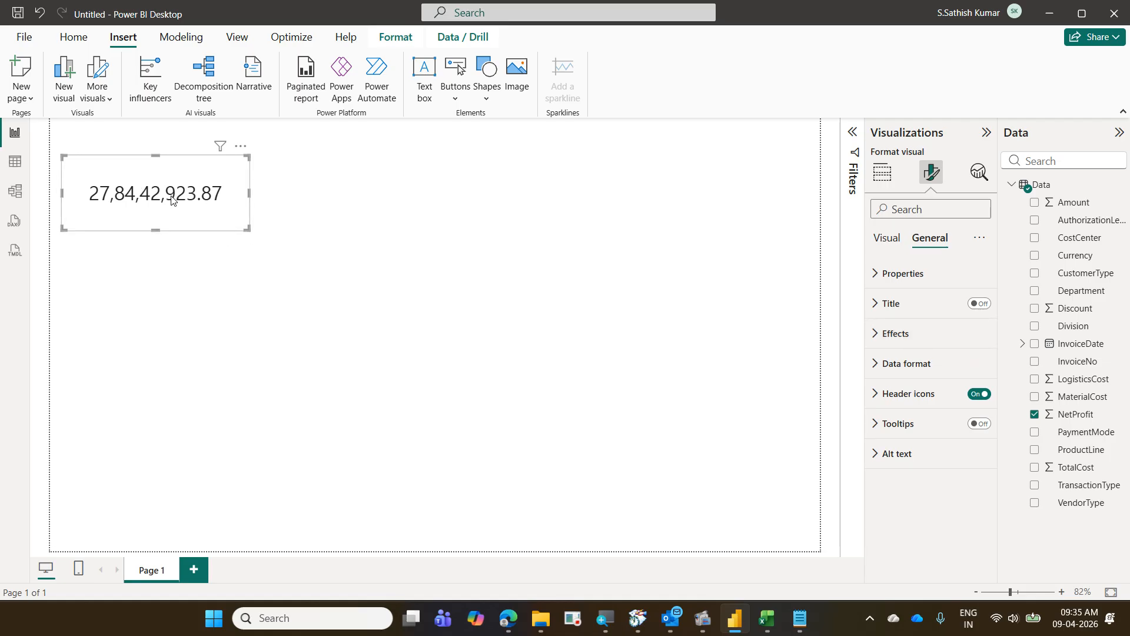
pyautogui.click(945, 367)
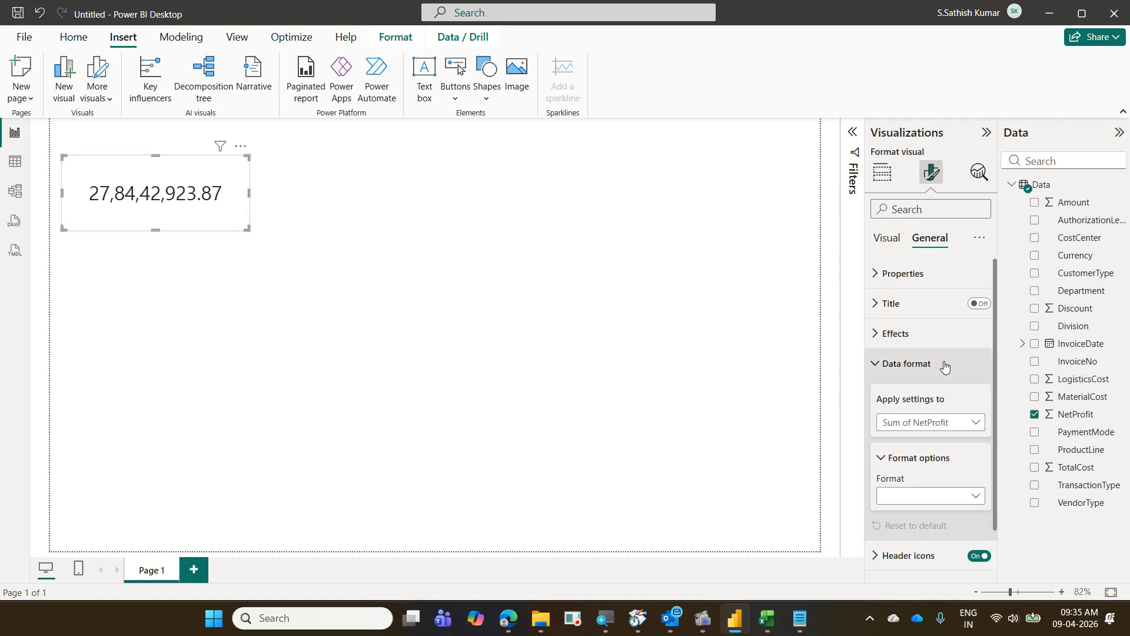
pyautogui.click(975, 425)
pyautogui.click(942, 439)
pyautogui.click(972, 496)
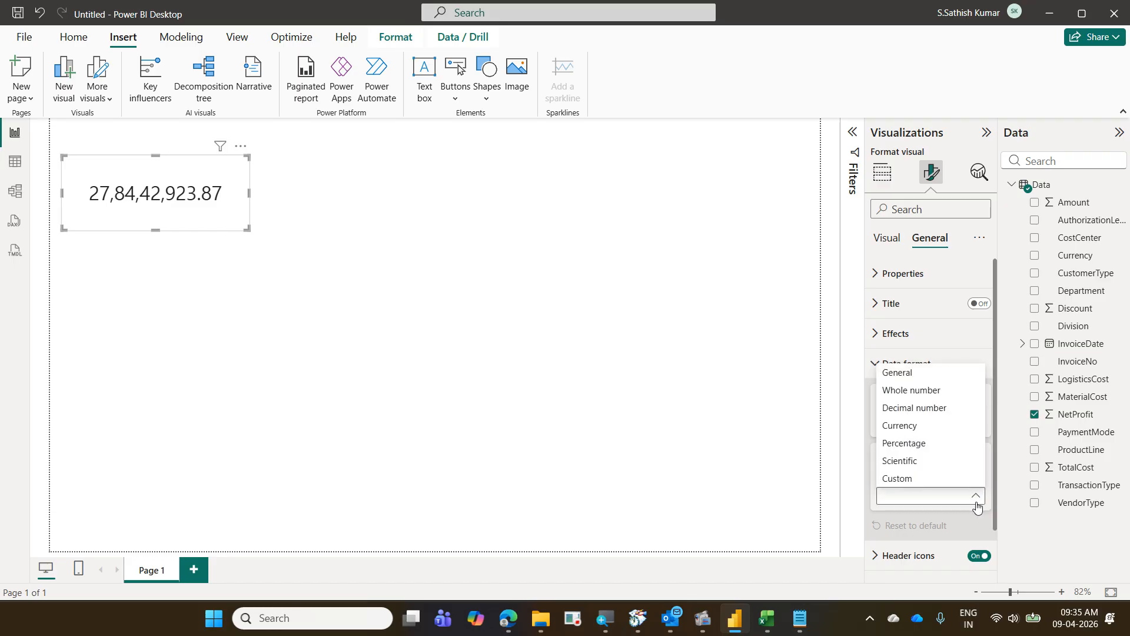
pyautogui.click(940, 431)
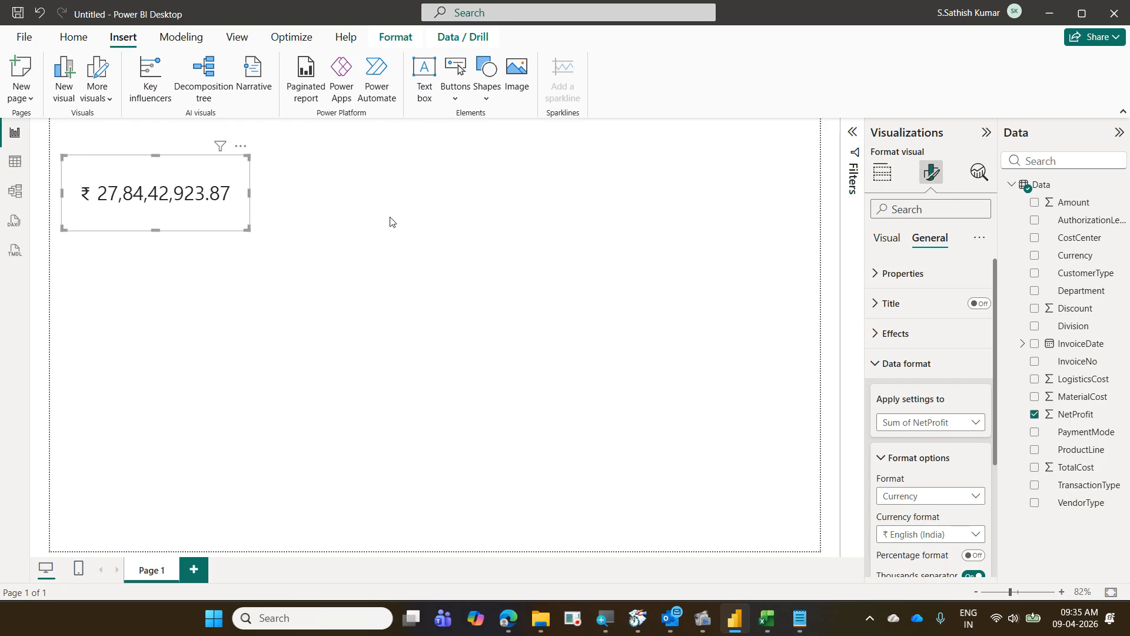
# Examine the aggregation options available for the card's NetProfit field.
pyautogui.click(883, 175)
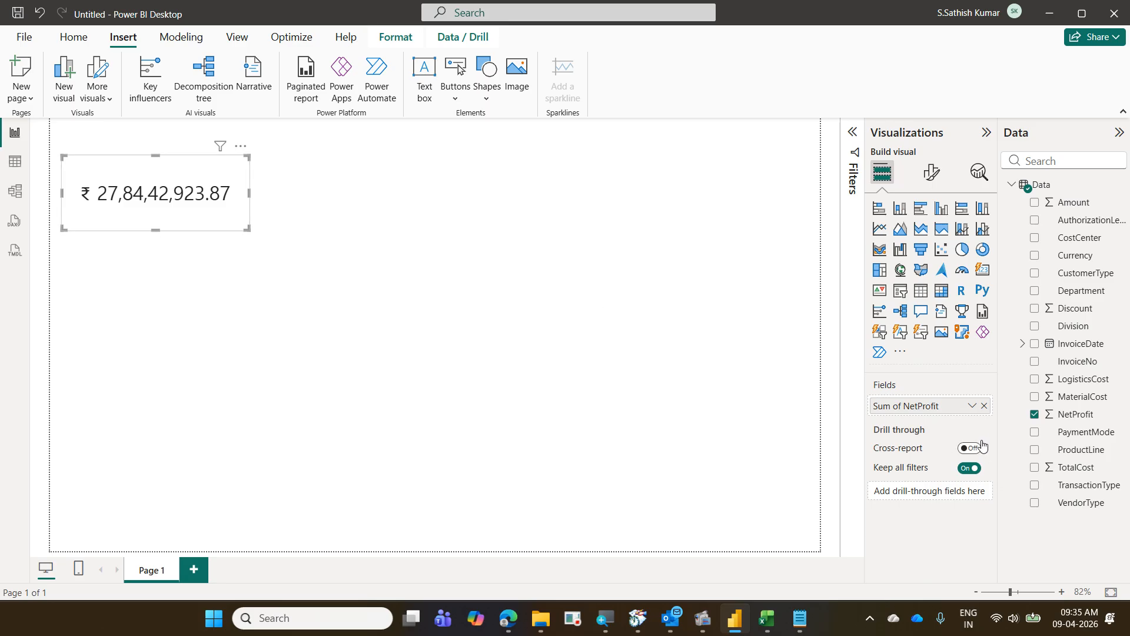
pyautogui.click(973, 408)
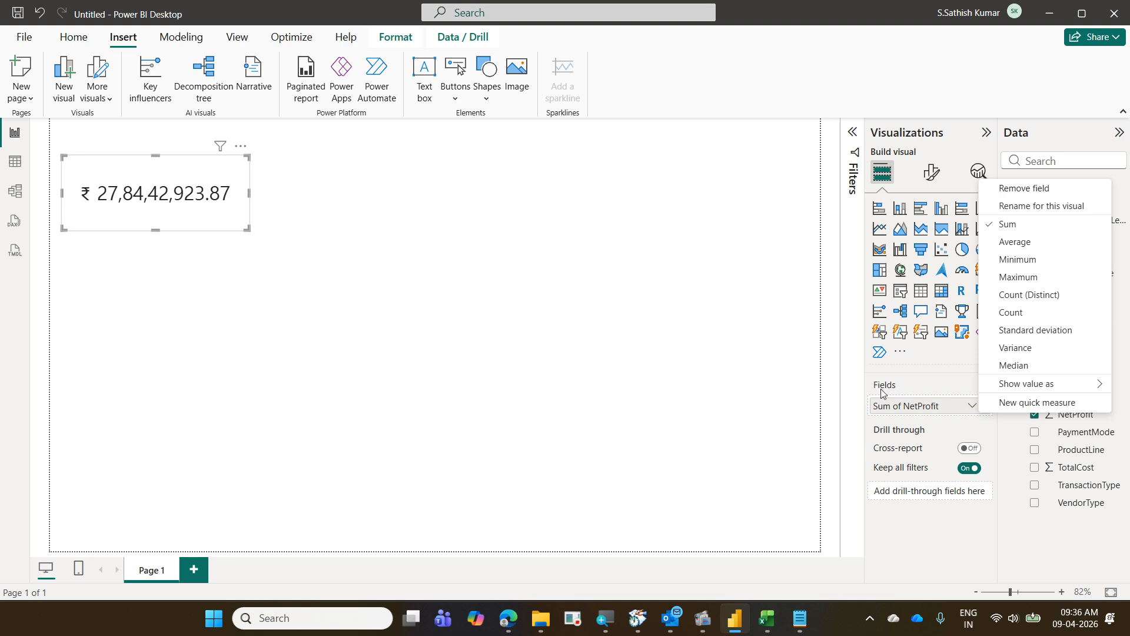
pyautogui.click(591, 410)
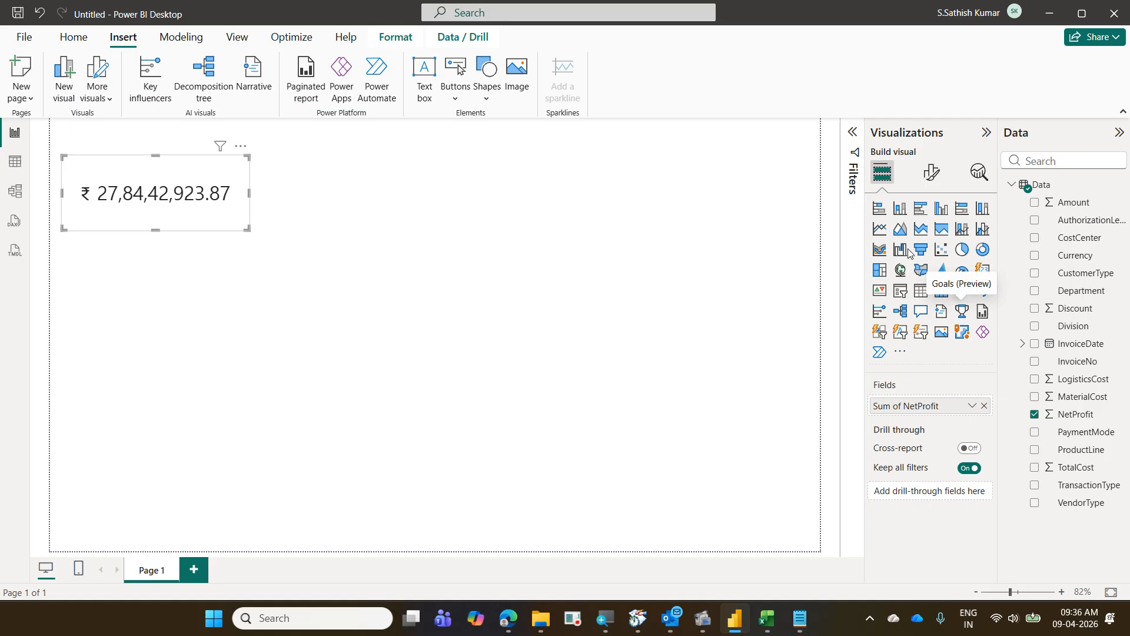
# Add a separate pie chart below the NetProfit card, enlarge it, and assign Department as legend and NetProfit as values.
pyautogui.click(962, 249)
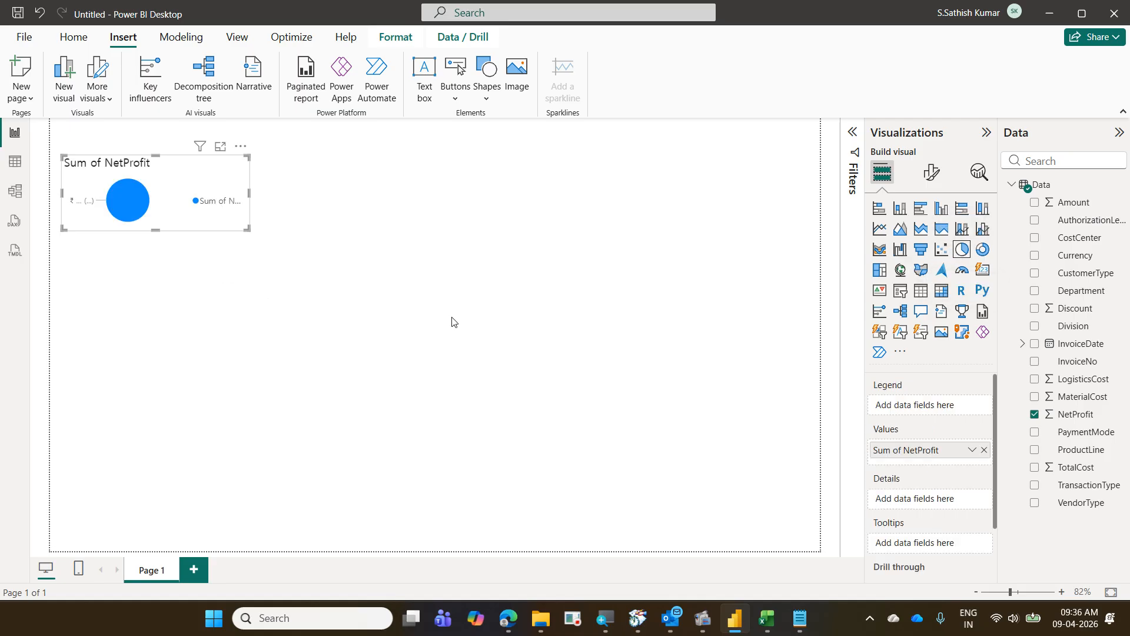
pyautogui.hotkey('ctrl', 'z')
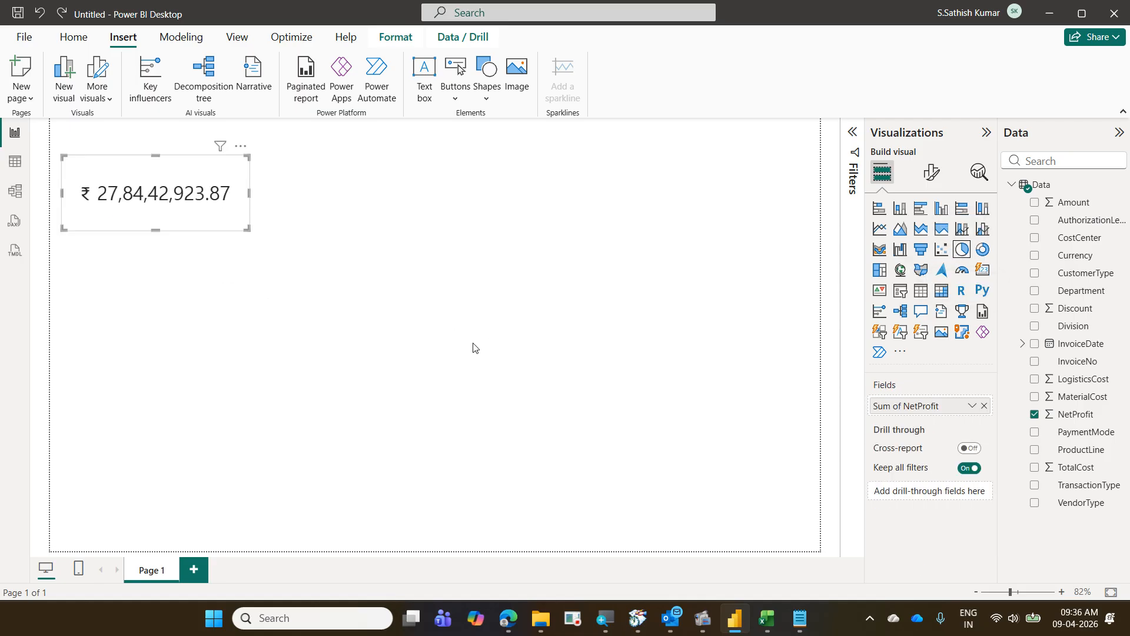
pyautogui.click(473, 348)
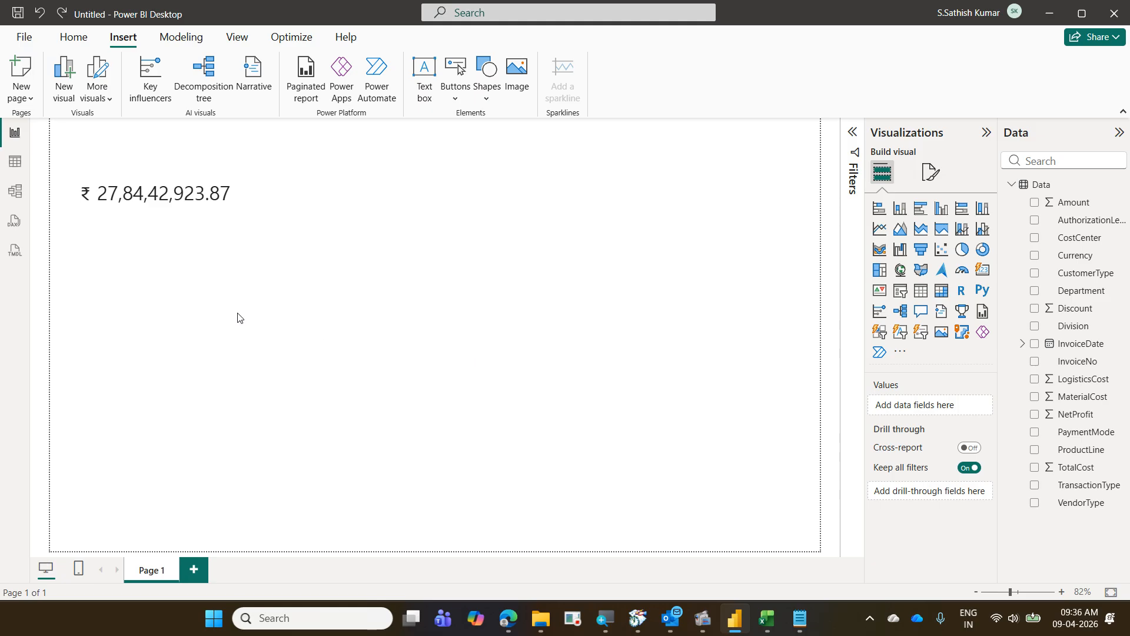
pyautogui.click(962, 249)
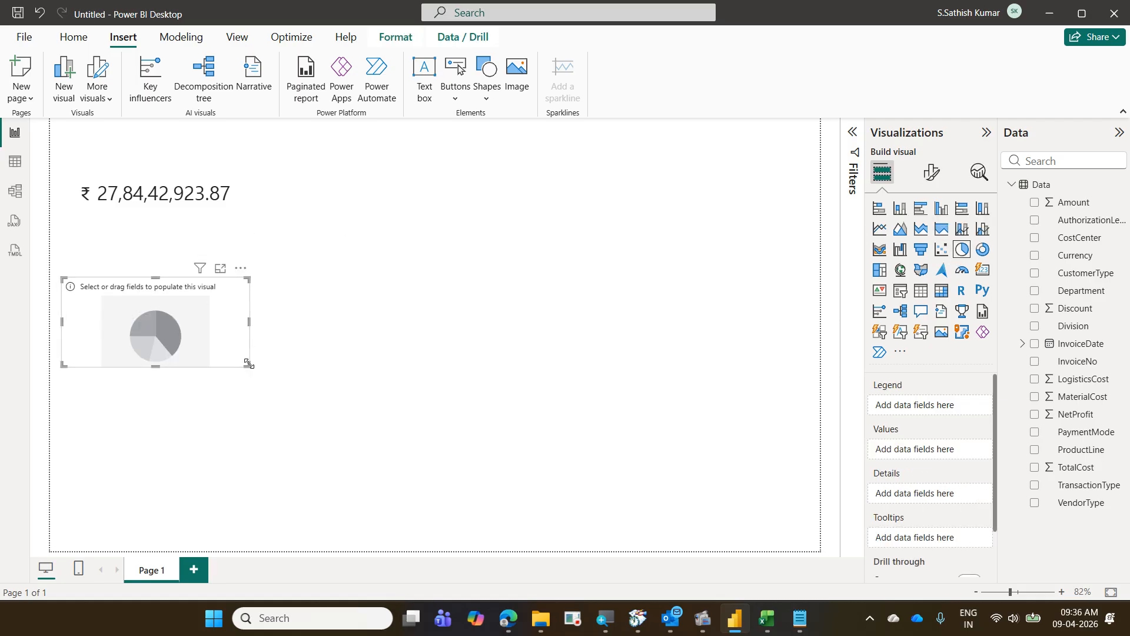
pyautogui.moveTo(248, 365); pyautogui.dragTo(324, 499)
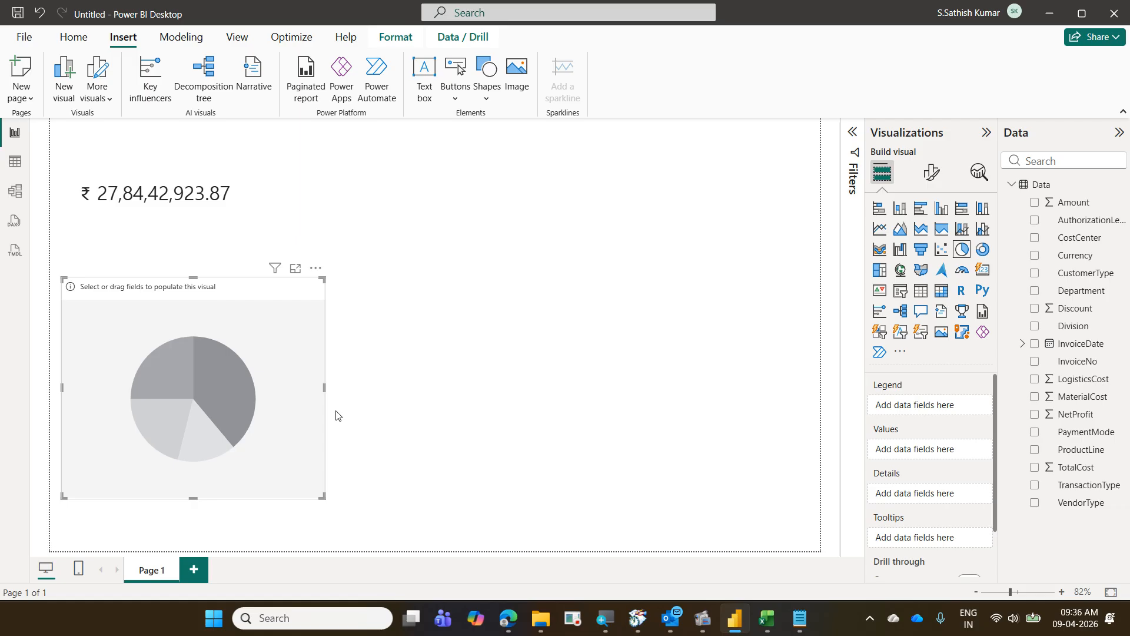
pyautogui.moveTo(1080, 294); pyautogui.dragTo(936, 413)
pyautogui.moveTo(1066, 415); pyautogui.dragTo(936, 459)
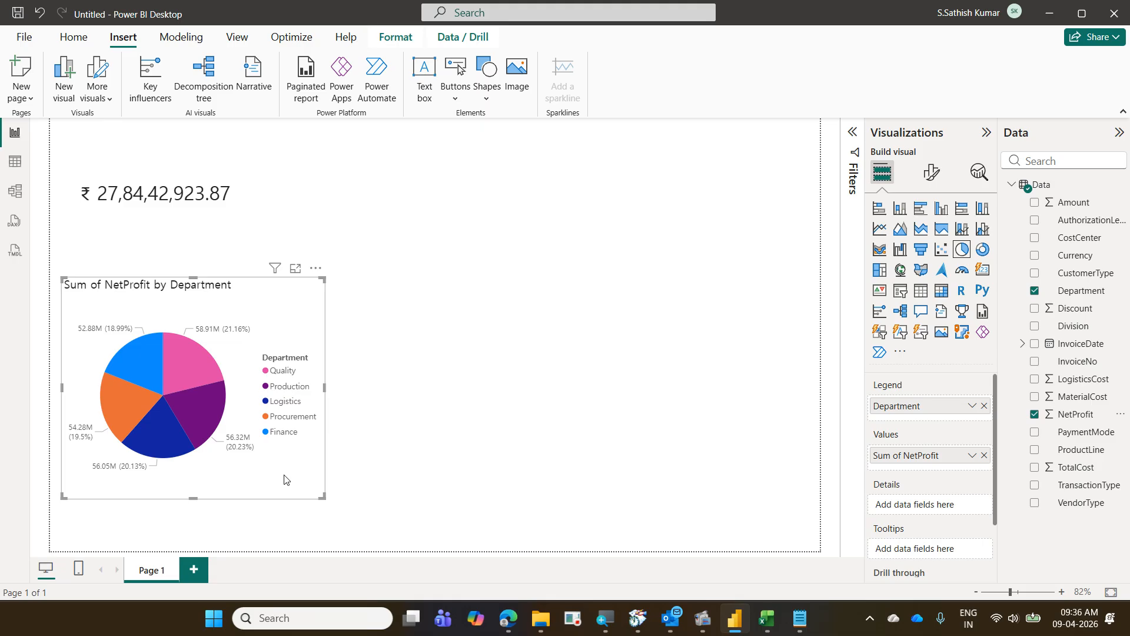
# Cross-filter the NetProfit card through the pie chart's individual department slices, and clear the slice selection.
pyautogui.click(196, 363)
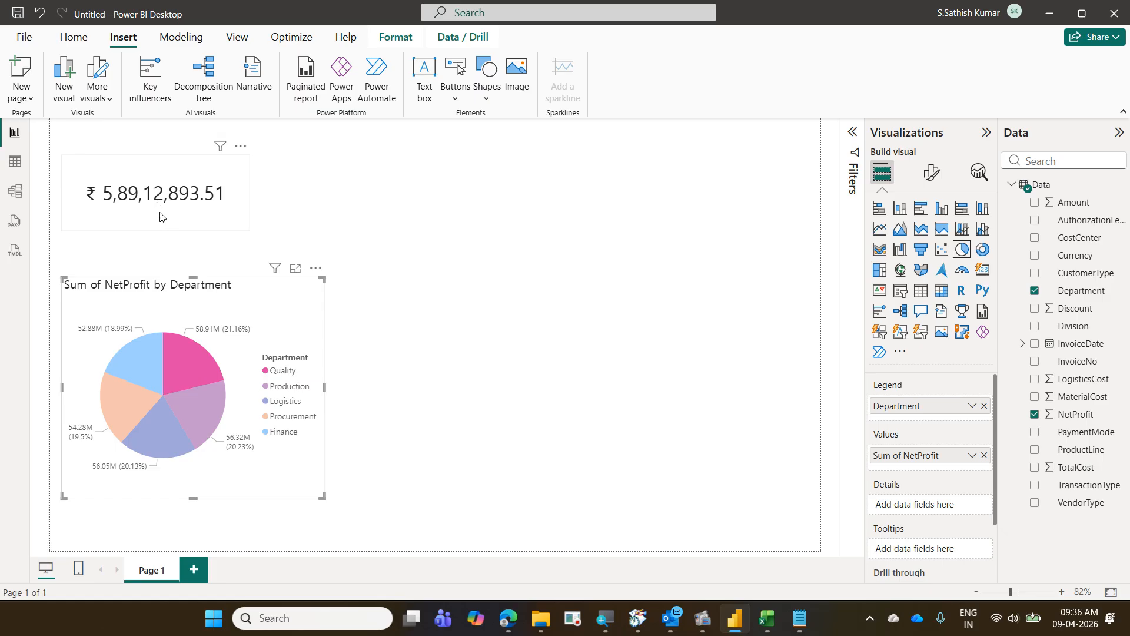
pyautogui.click(196, 414)
pyautogui.click(163, 437)
pyautogui.click(128, 393)
pyautogui.click(139, 358)
pyautogui.click(192, 365)
pyautogui.click(216, 406)
pyautogui.click(307, 312)
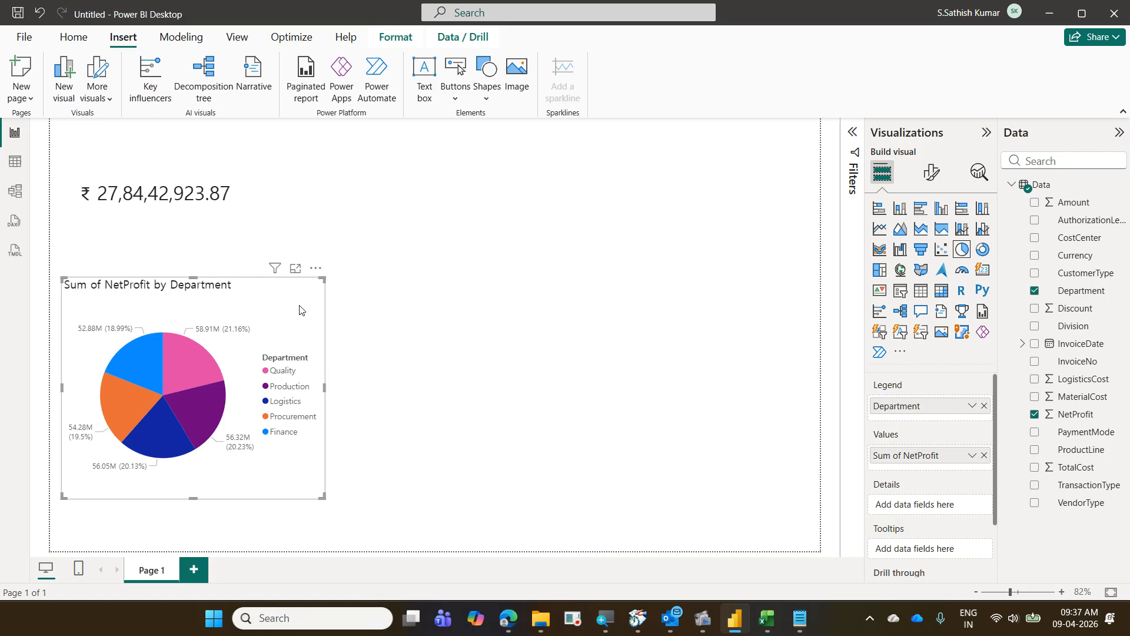
pyautogui.click(204, 365)
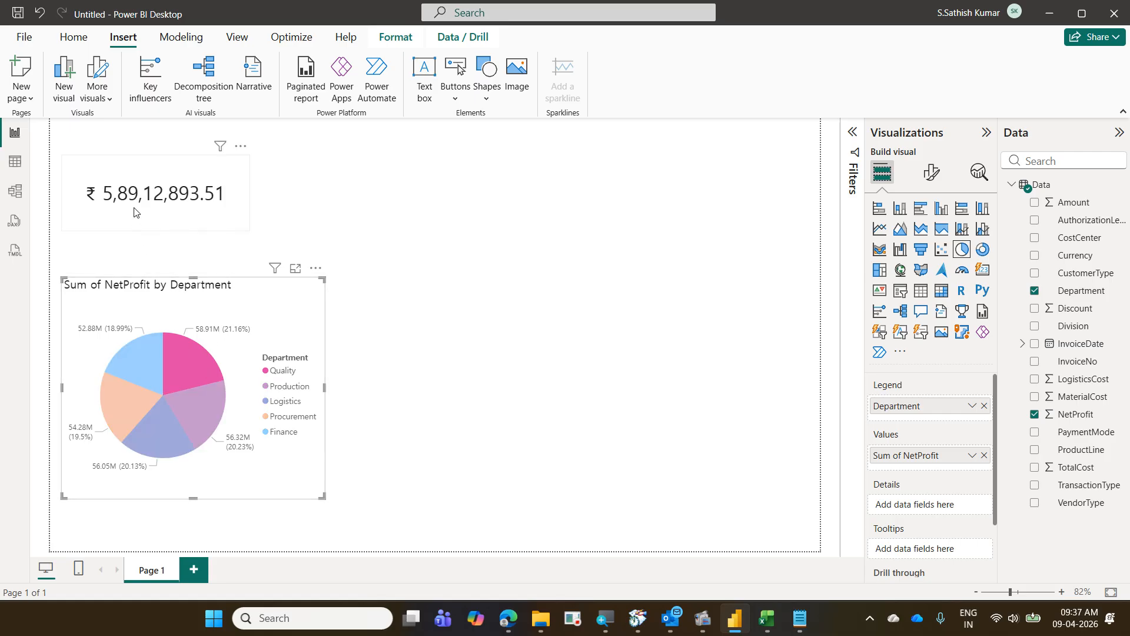
pyautogui.click(172, 401)
pyautogui.click(119, 398)
pyautogui.click(132, 356)
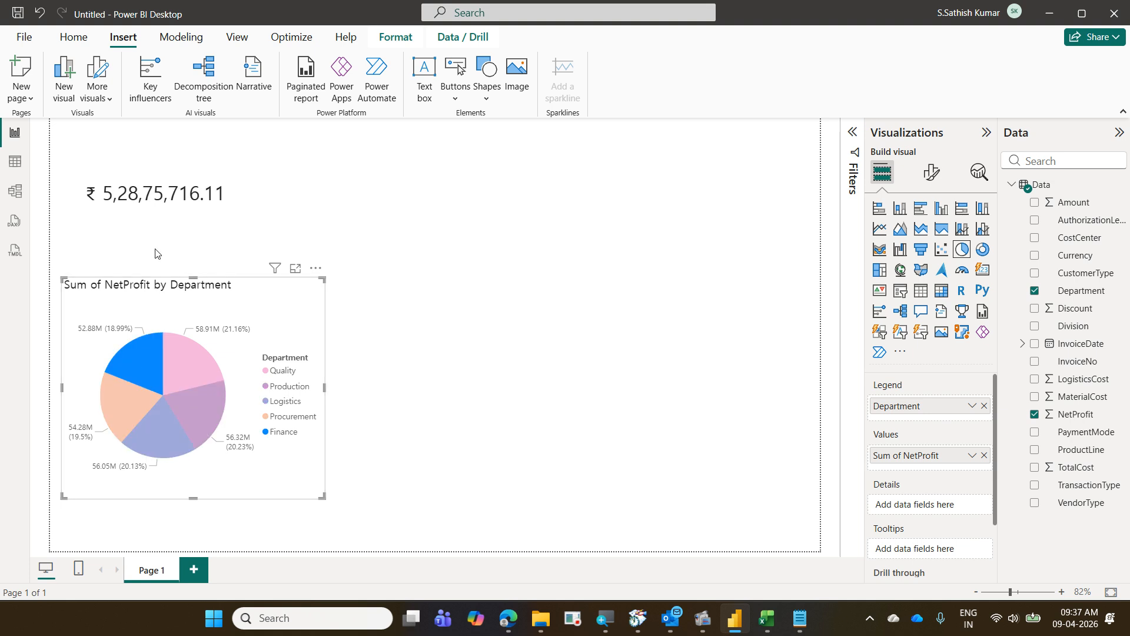
pyautogui.click(294, 331)
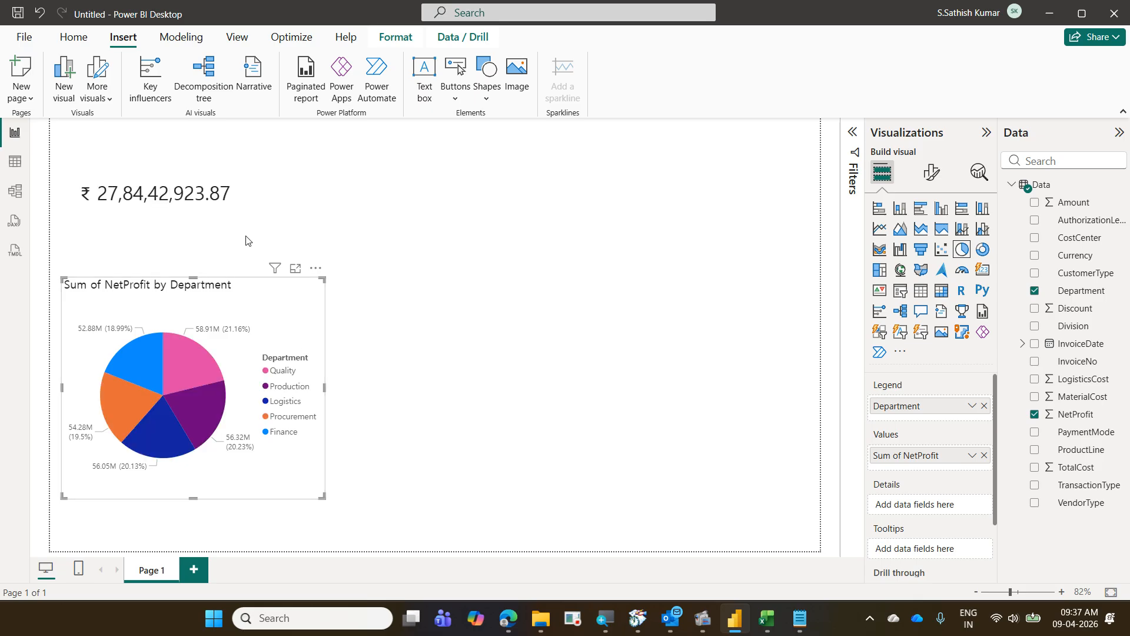
# Open conditional formatting for the color of the NetProfit card's callout value and choose the Rules format style.
pyautogui.click(216, 215)
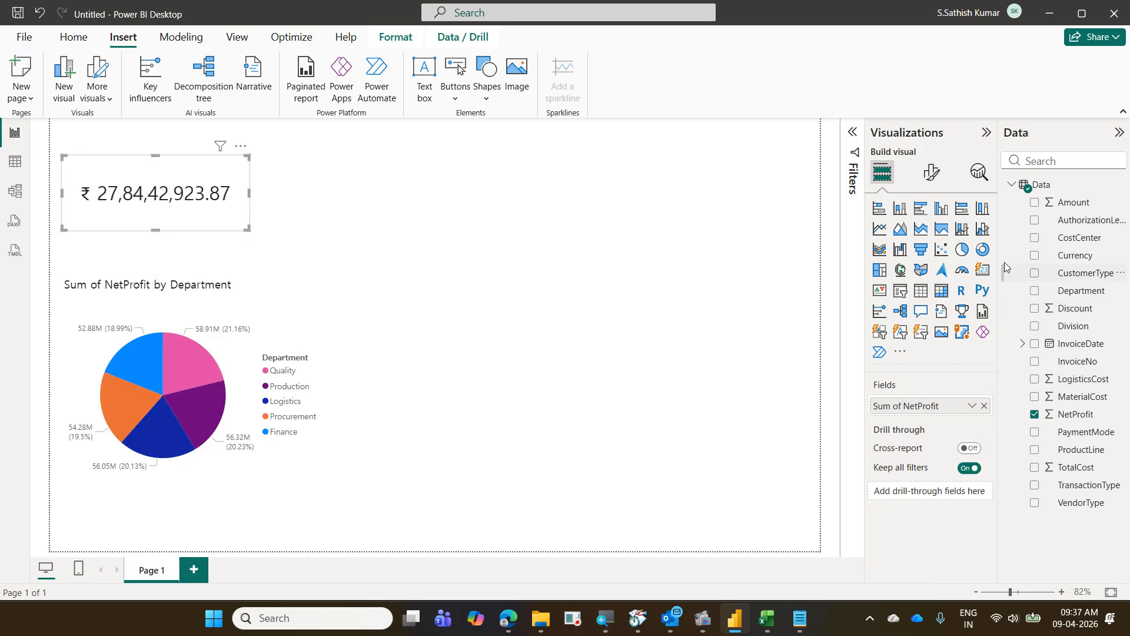
pyautogui.click(931, 177)
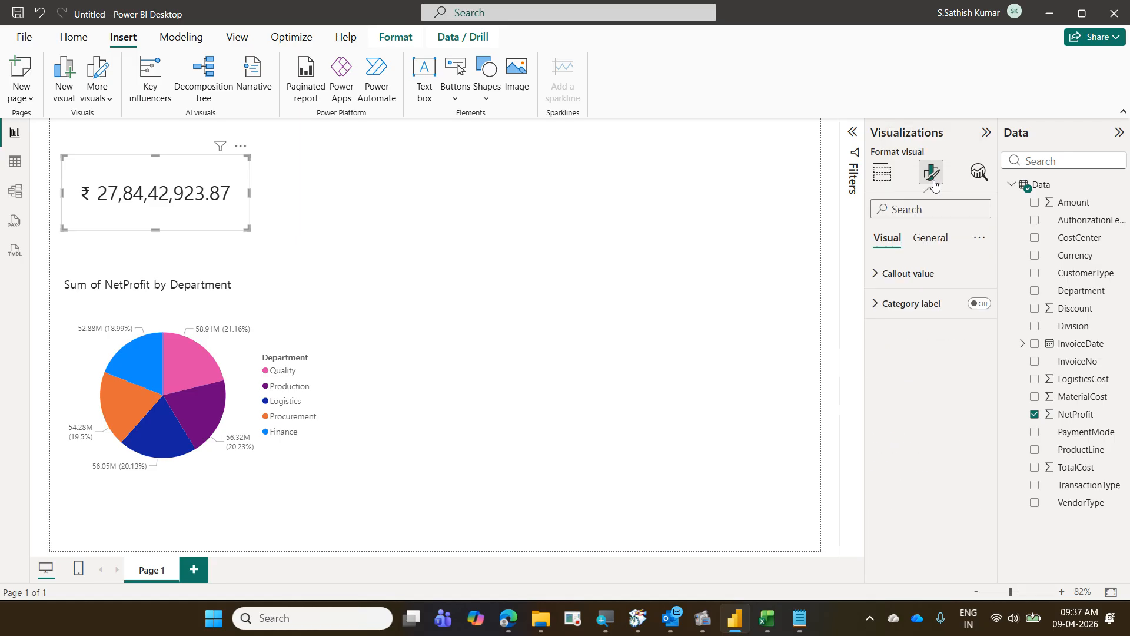
pyautogui.click(920, 279)
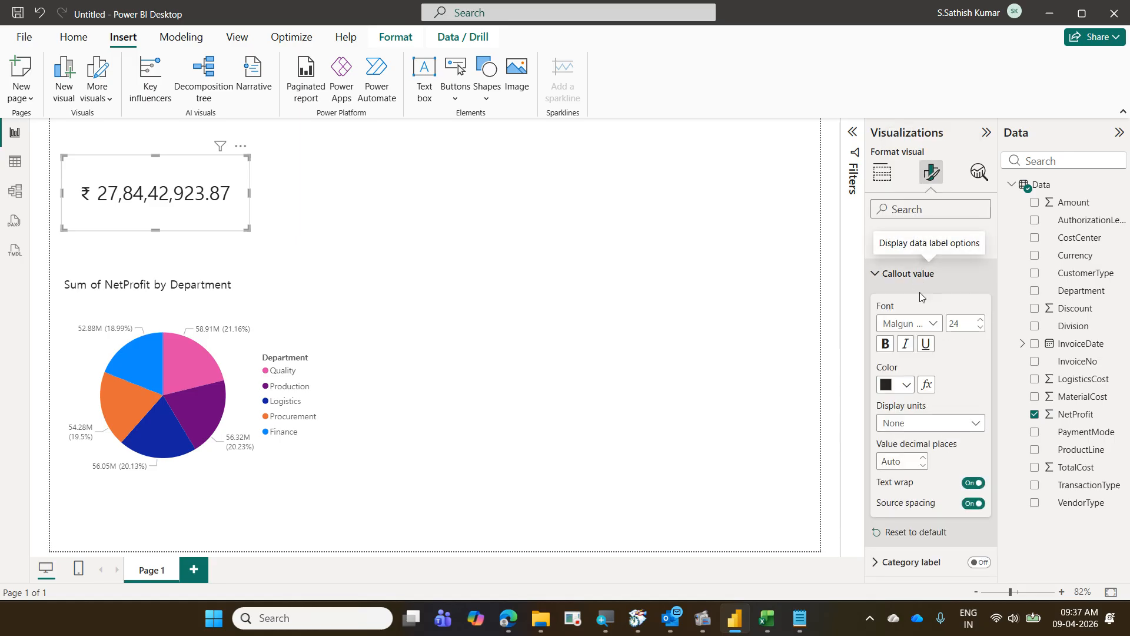
pyautogui.click(929, 386)
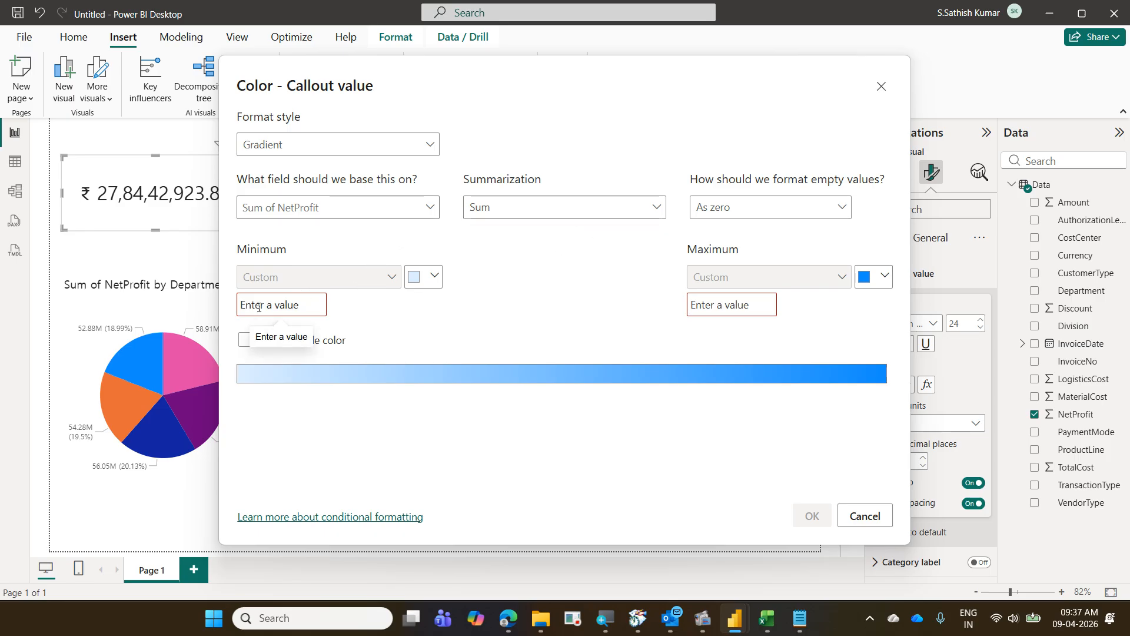
pyautogui.click(318, 145)
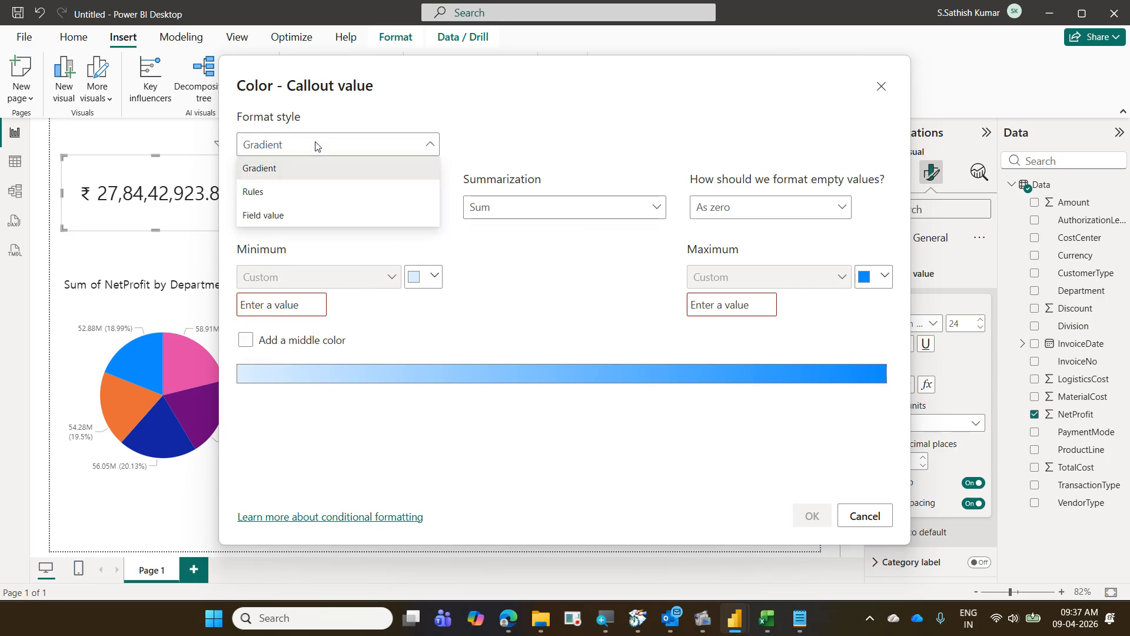
pyautogui.click(311, 189)
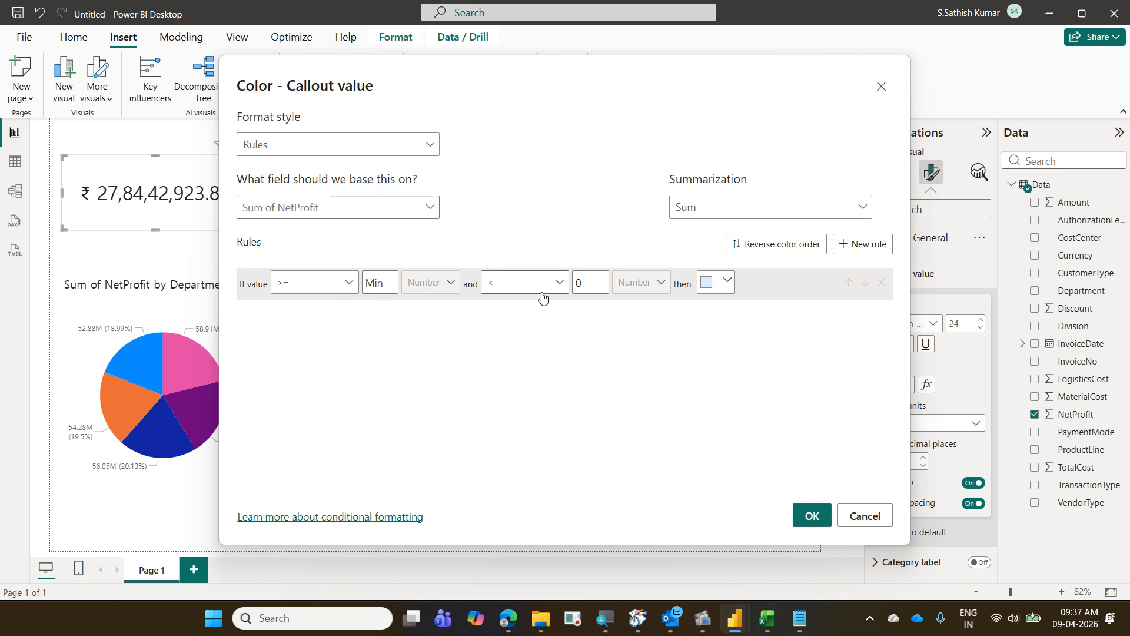
# Try a red color rule for values from Min to below 750, add a second rule, and discard the conditional formatting.
pyautogui.moveTo(581, 281); pyautogui.dragTo(571, 281)
pyautogui.click(721, 283)
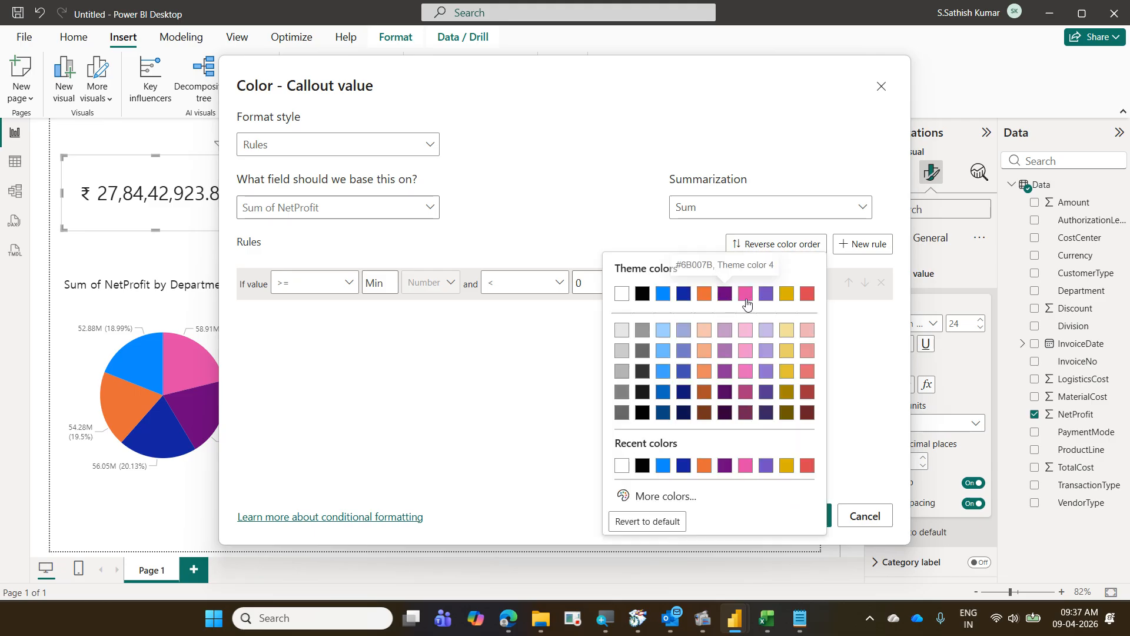
pyautogui.click(806, 294)
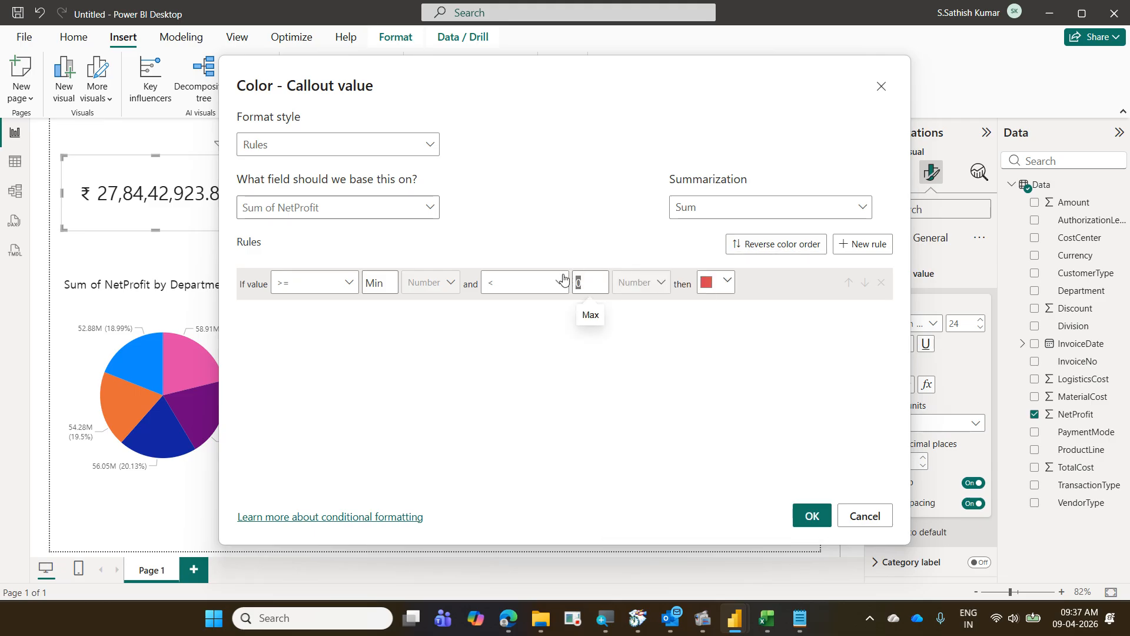
pyautogui.write('750')
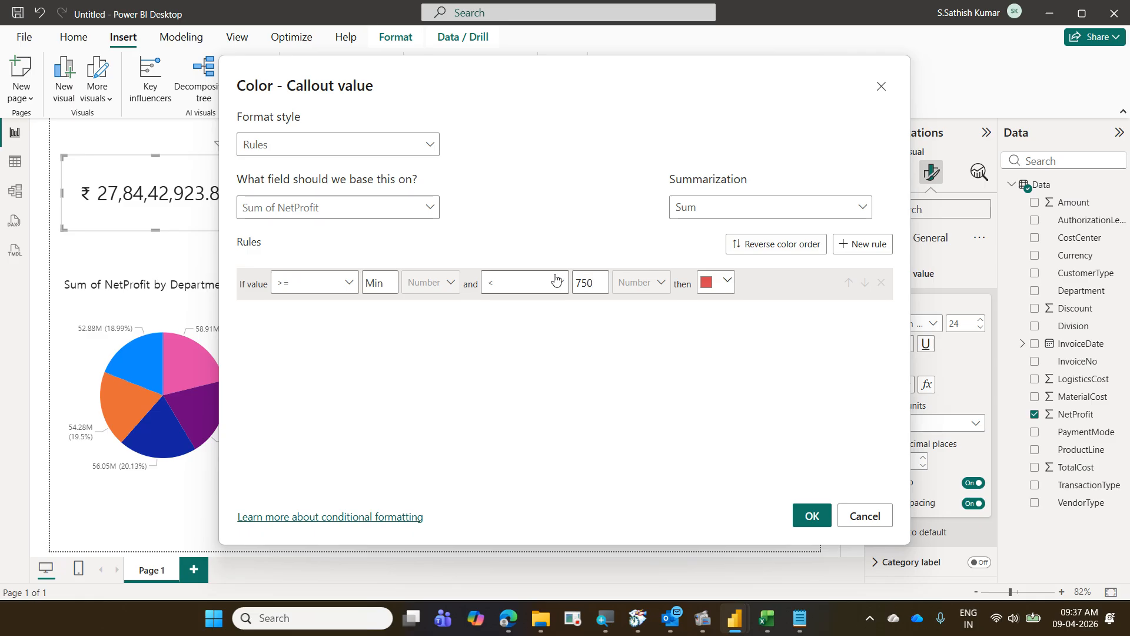
pyautogui.click(864, 244)
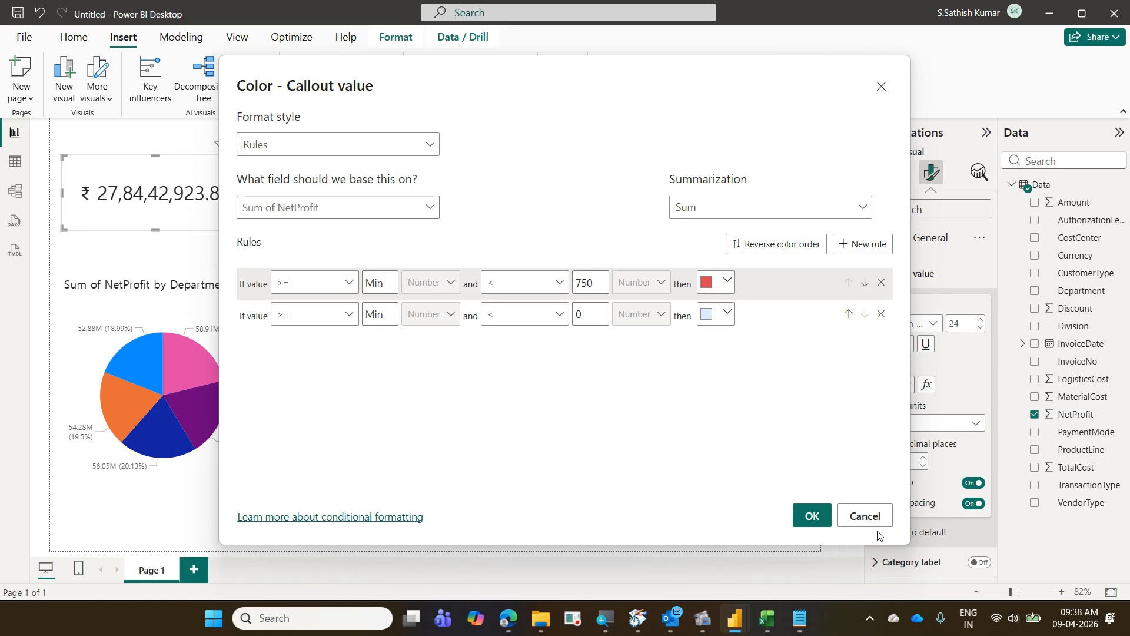
pyautogui.click(864, 516)
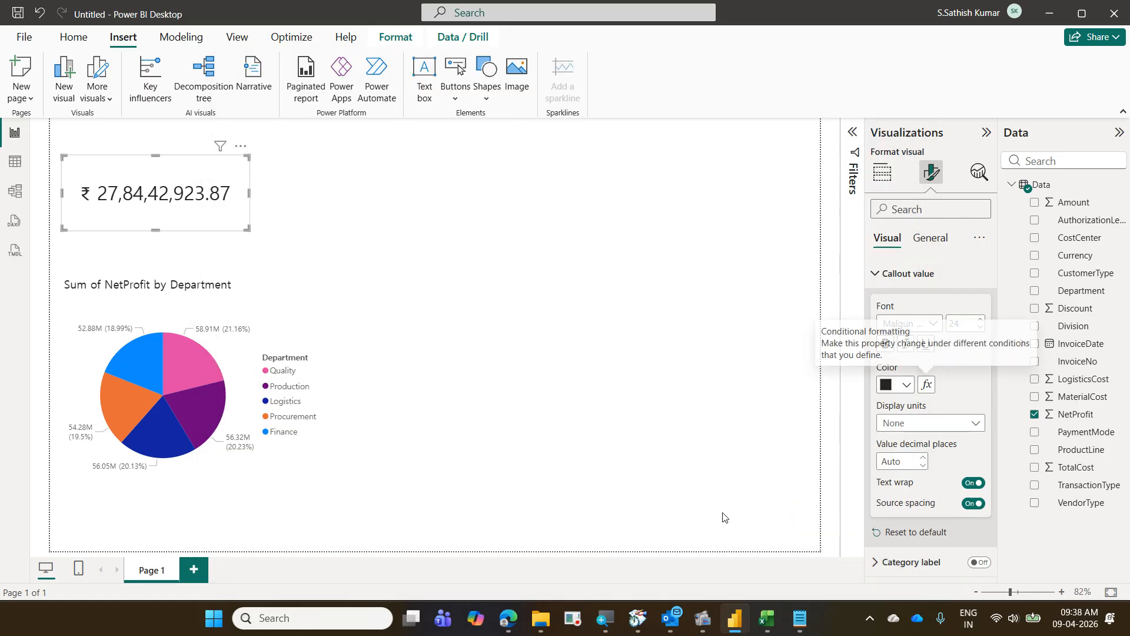
# Inspect the pie chart's Quality slice details and return to the NetProfit card's build options.
pyautogui.moveTo(193, 347)
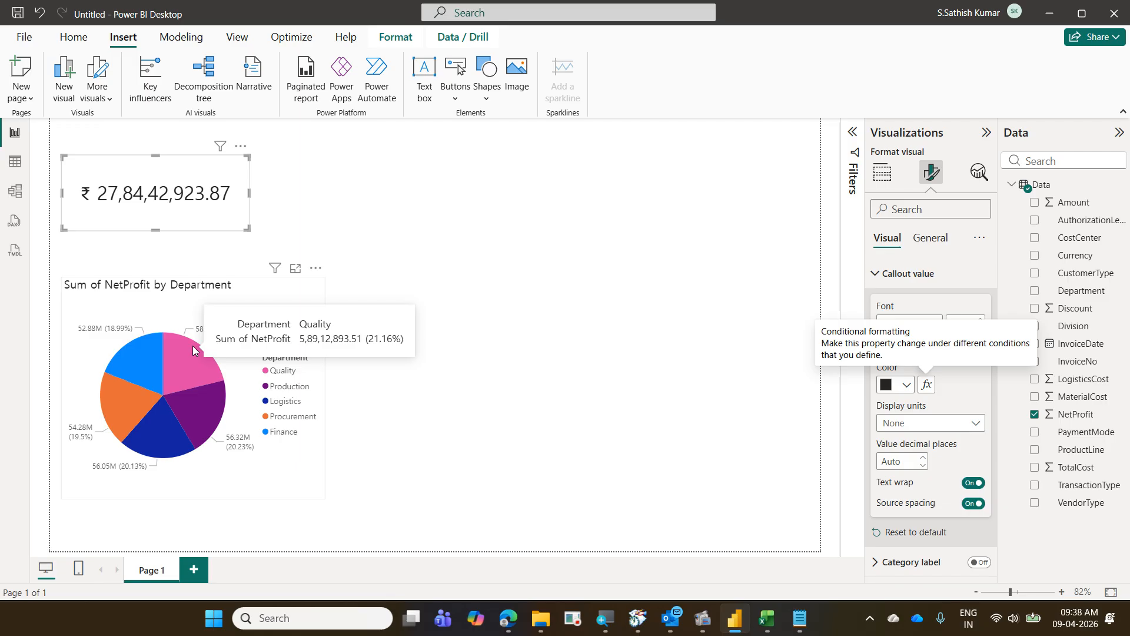
pyautogui.click(881, 173)
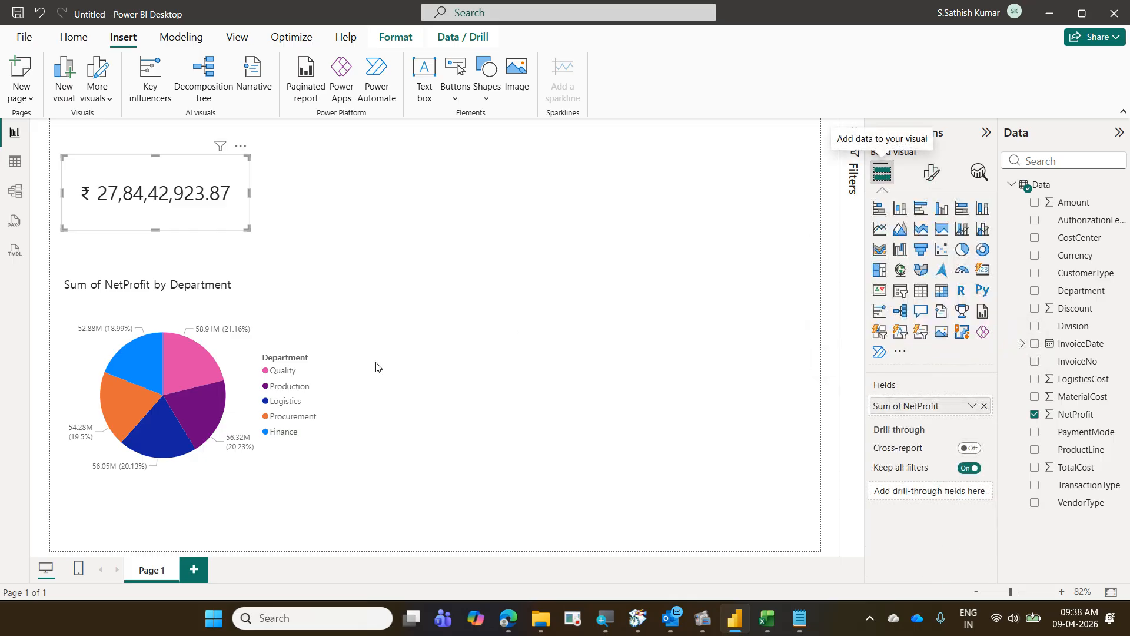
# Add TotalCost, MaterialCost and LogisticsCost as tooltip fields of the pie chart and check the Quality slice's tooltip.
pyautogui.click(314, 310)
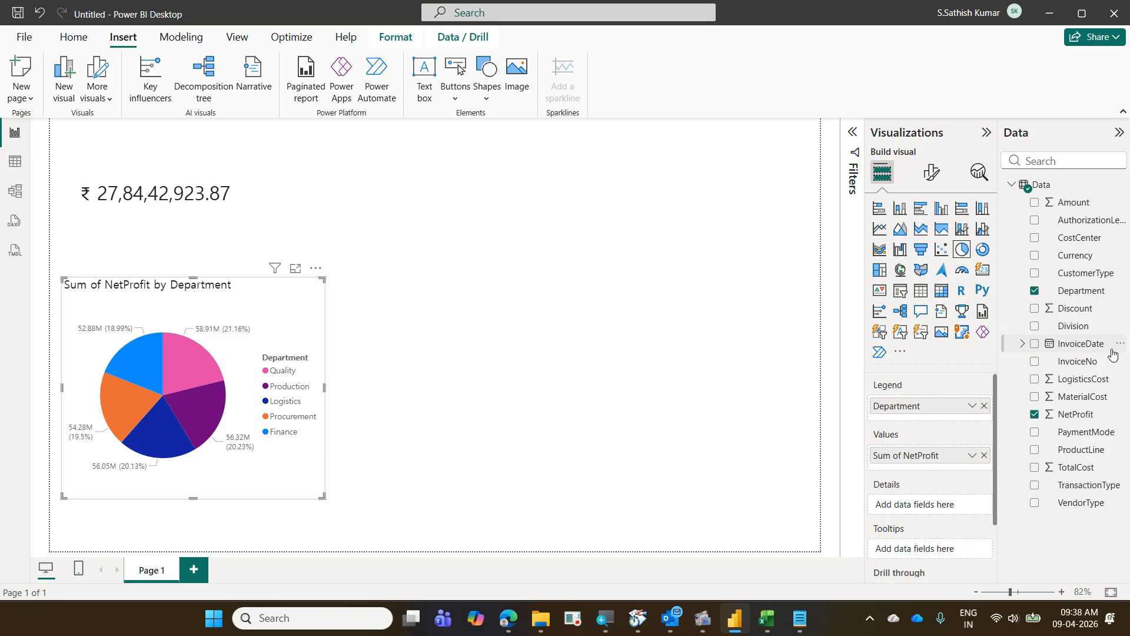
pyautogui.moveTo(1076, 468); pyautogui.dragTo(938, 553)
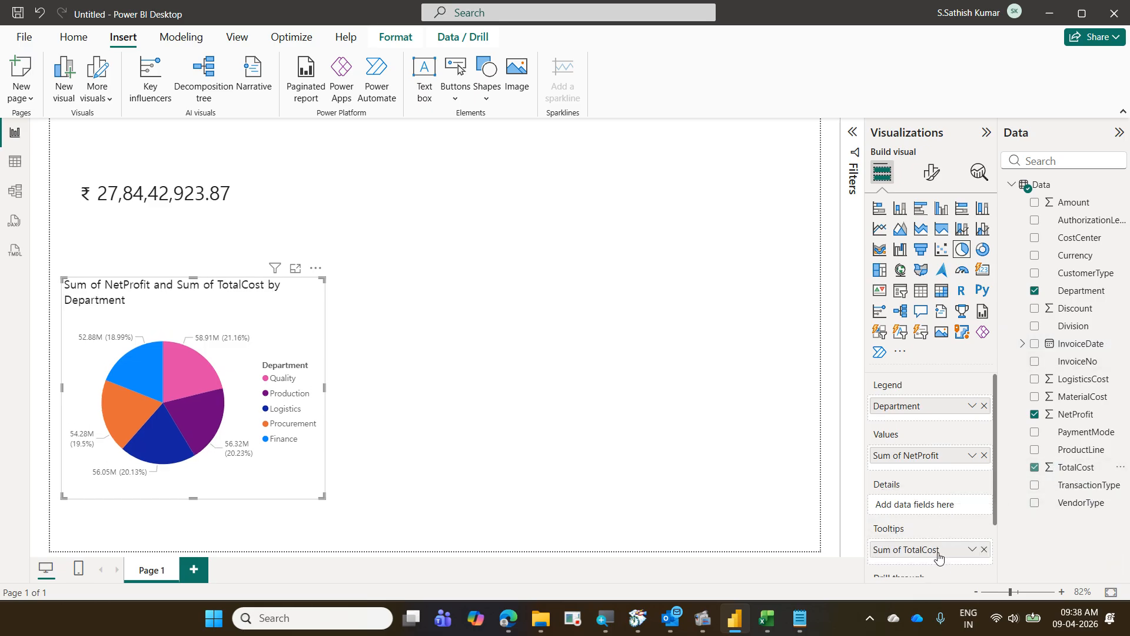
pyautogui.moveTo(1085, 403); pyautogui.dragTo(936, 560)
pyautogui.moveTo(1078, 380); pyautogui.dragTo(942, 490)
pyautogui.moveTo(192, 382)
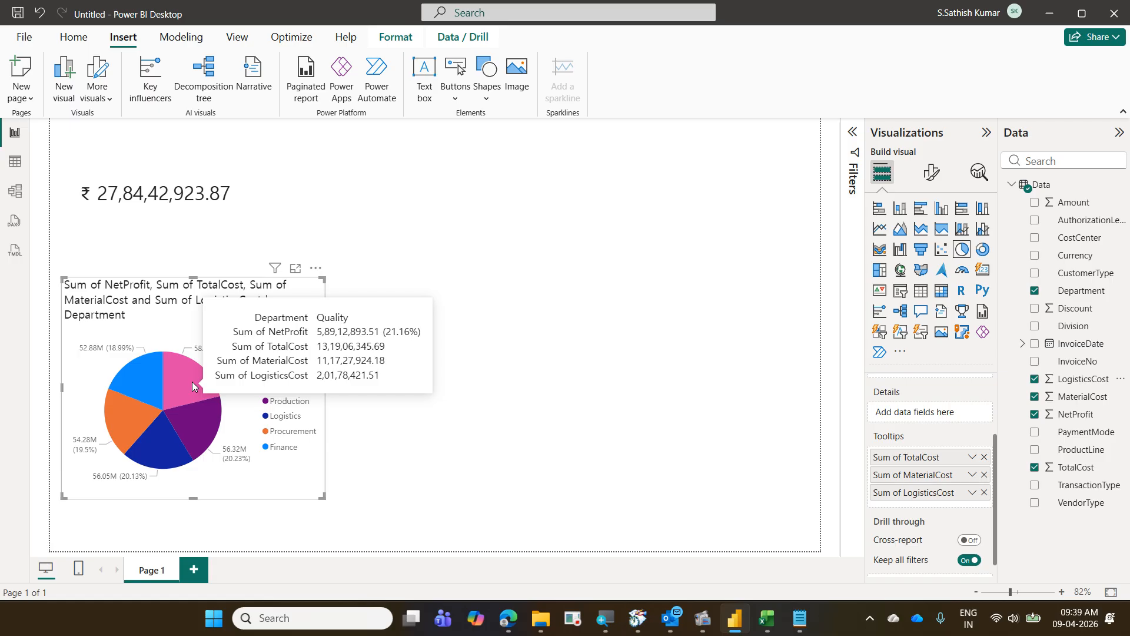
# Set the pie chart tooltip's label color, value color, and drill text and icon color to white.
pyautogui.click(930, 182)
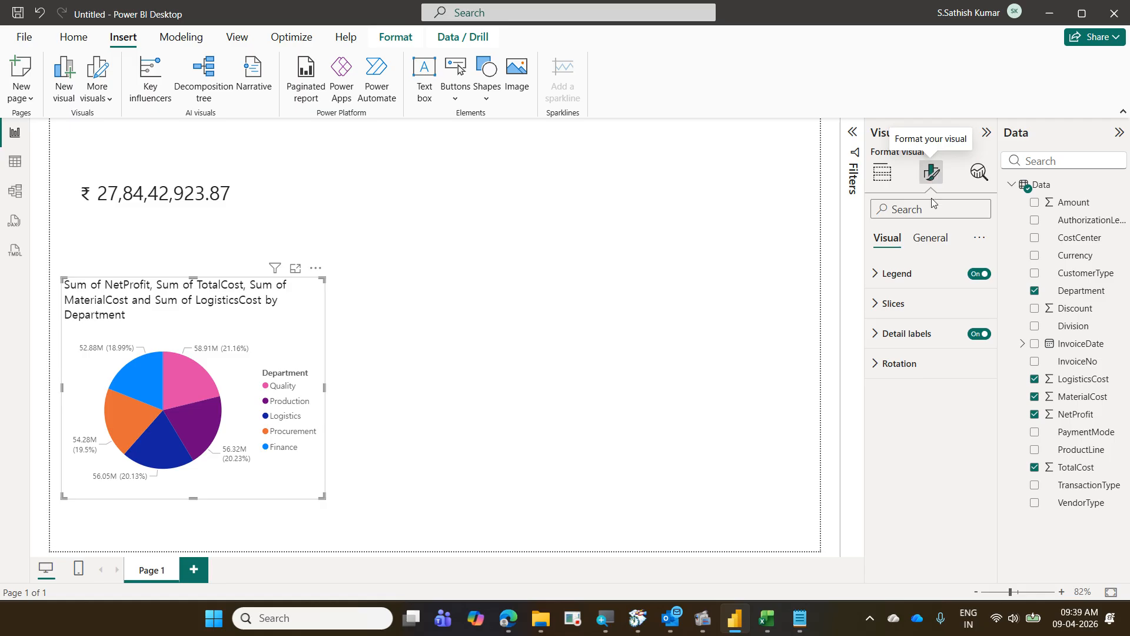
pyautogui.click(931, 237)
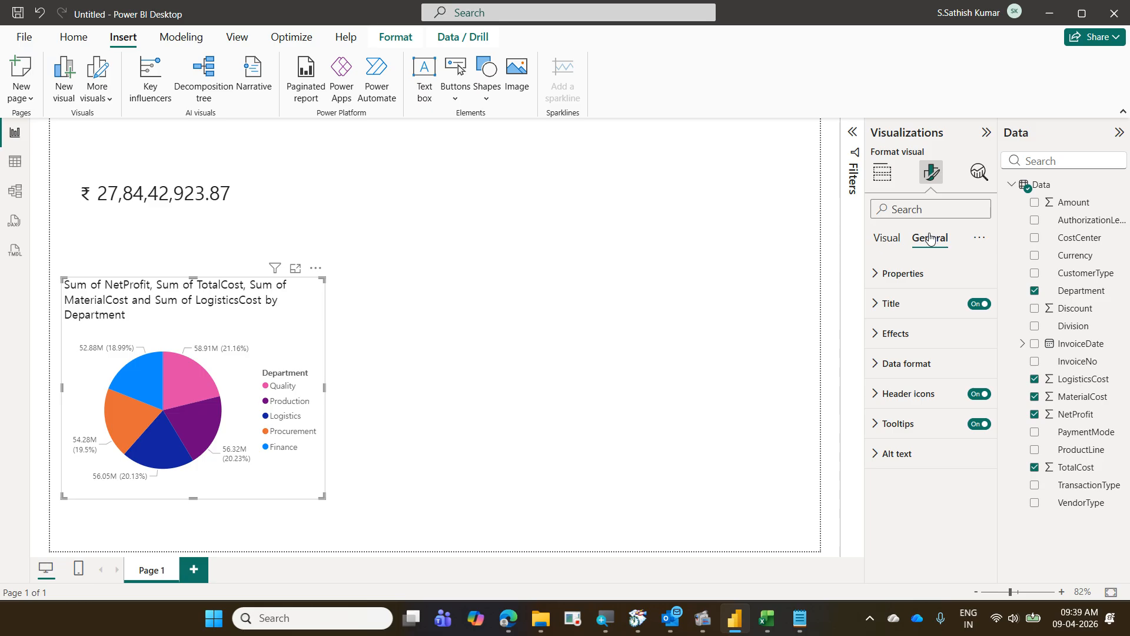
pyautogui.click(913, 434)
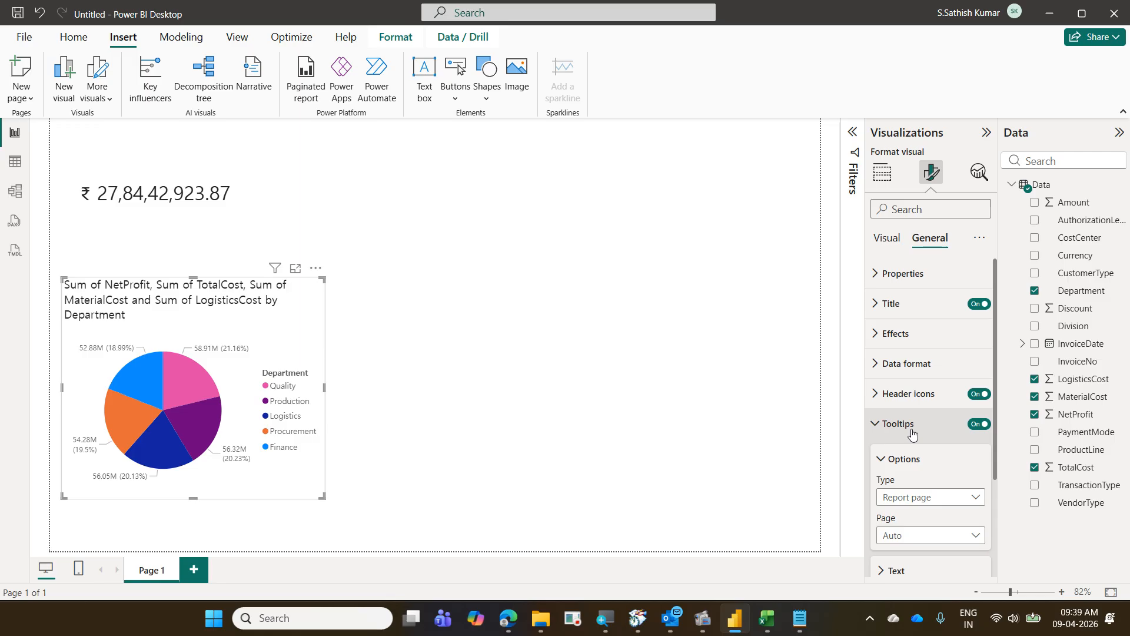
pyautogui.scroll(-4, 913, 433)
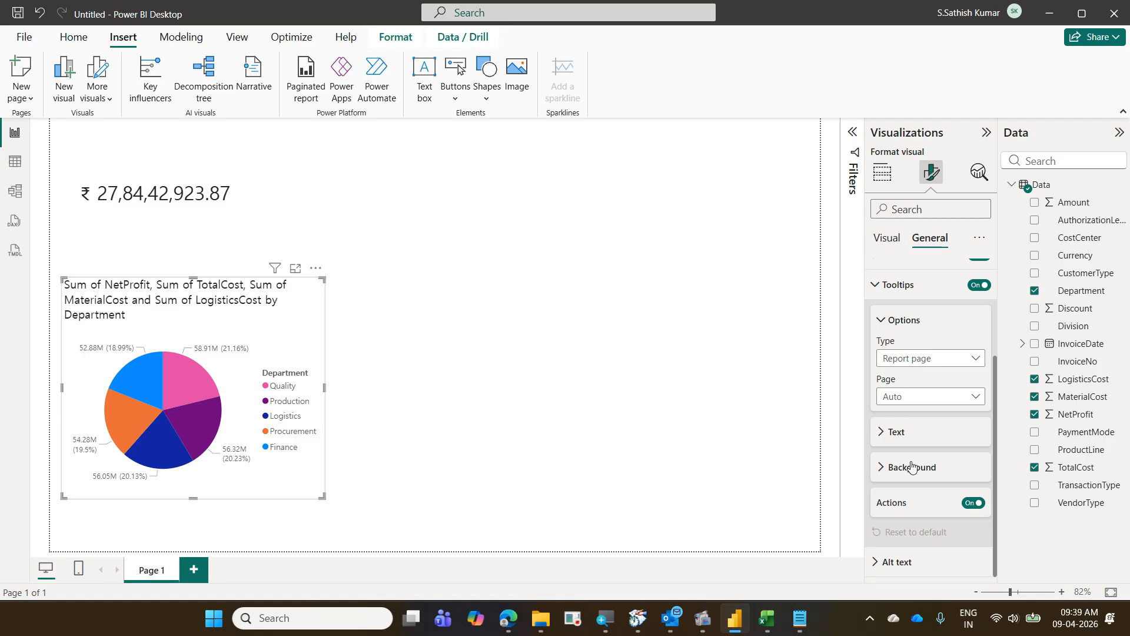
pyautogui.click(902, 434)
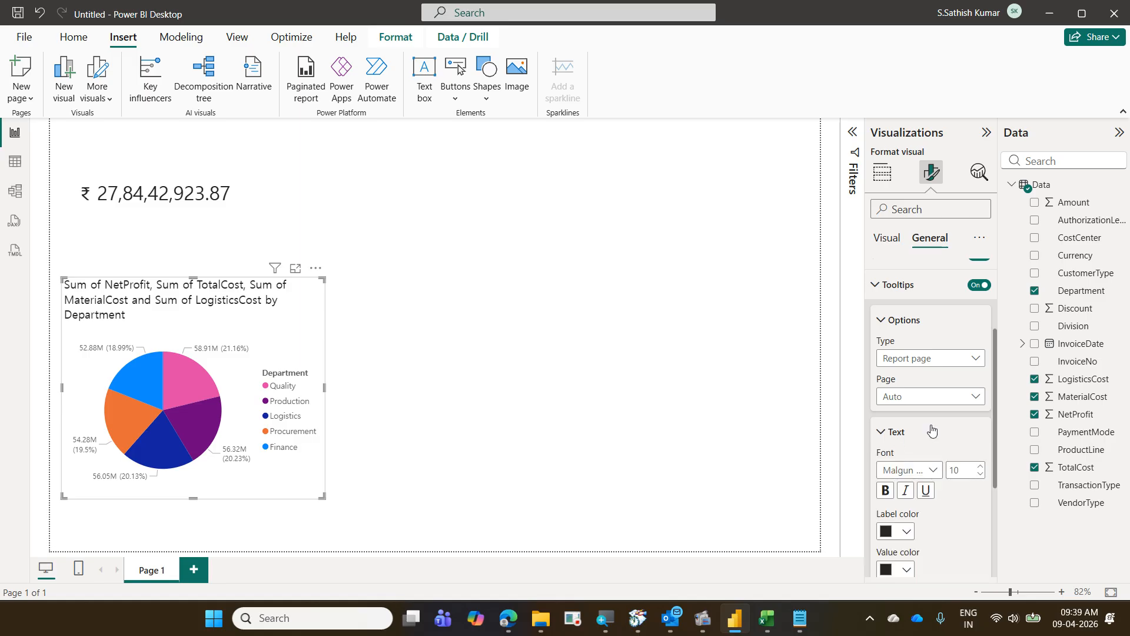
pyautogui.scroll(-2, 929, 432)
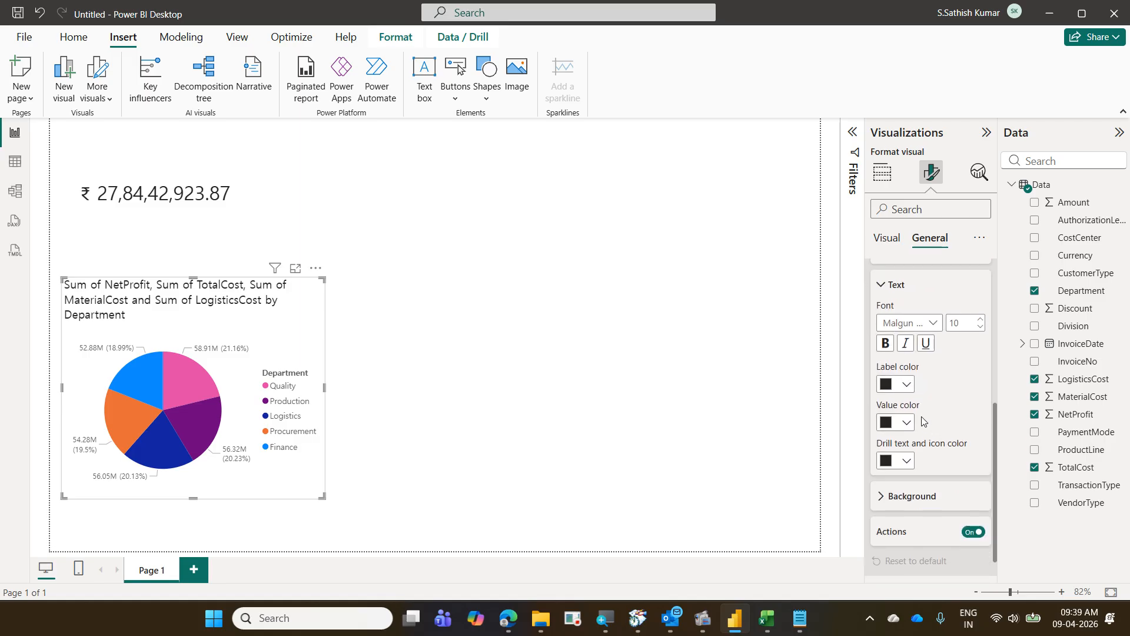
pyautogui.click(907, 384)
pyautogui.click(902, 302)
pyautogui.click(896, 422)
pyautogui.click(897, 333)
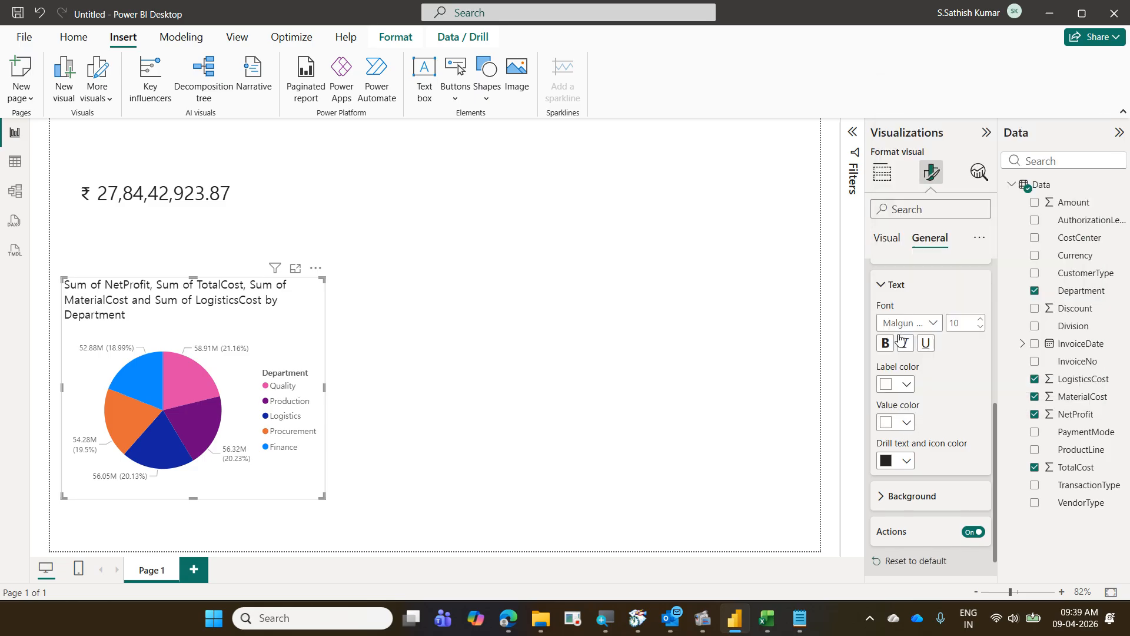
pyautogui.click(912, 465)
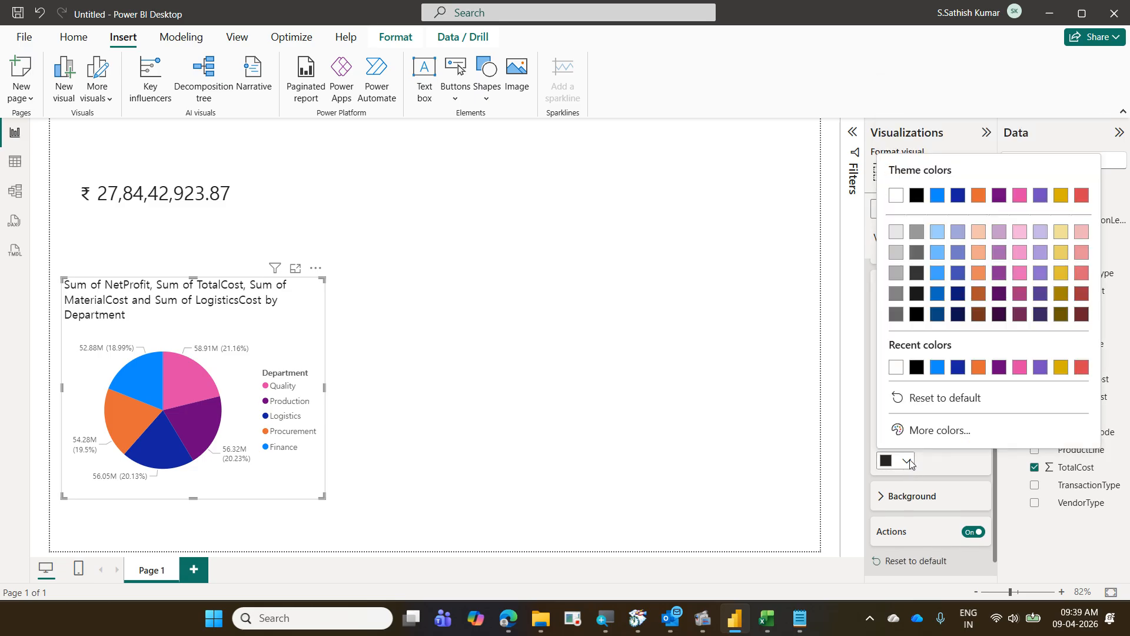
pyautogui.click(894, 365)
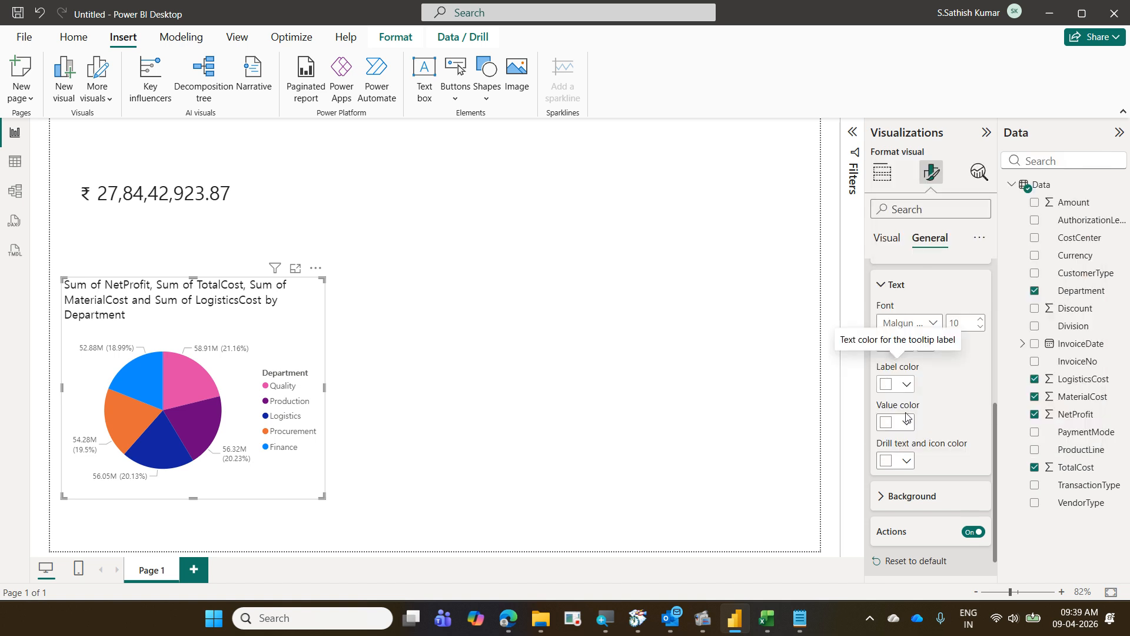
# Set the pie chart tooltip's background color to black and check the tooltip on the Quality slice.
pyautogui.click(913, 497)
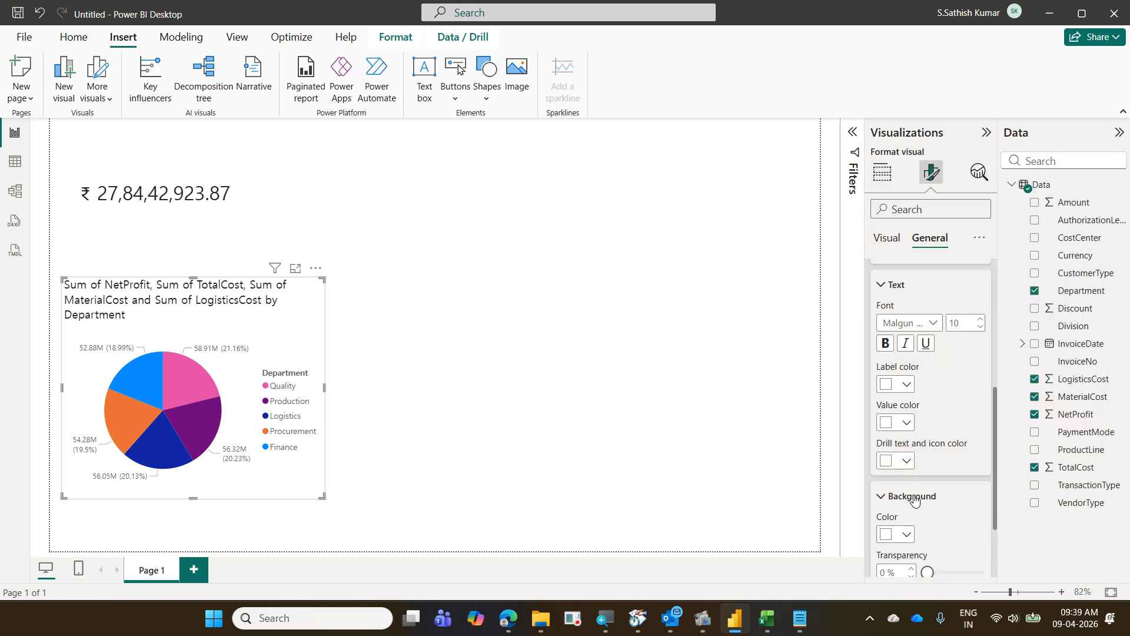
pyautogui.scroll(-2, 915, 500)
pyautogui.click(910, 463)
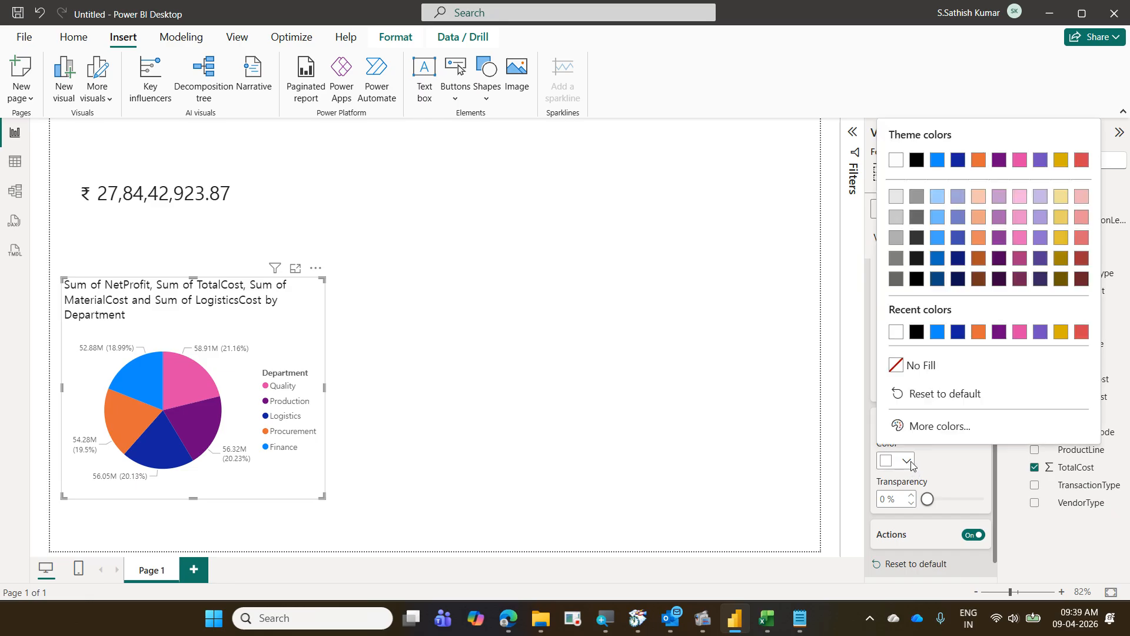
pyautogui.click(915, 334)
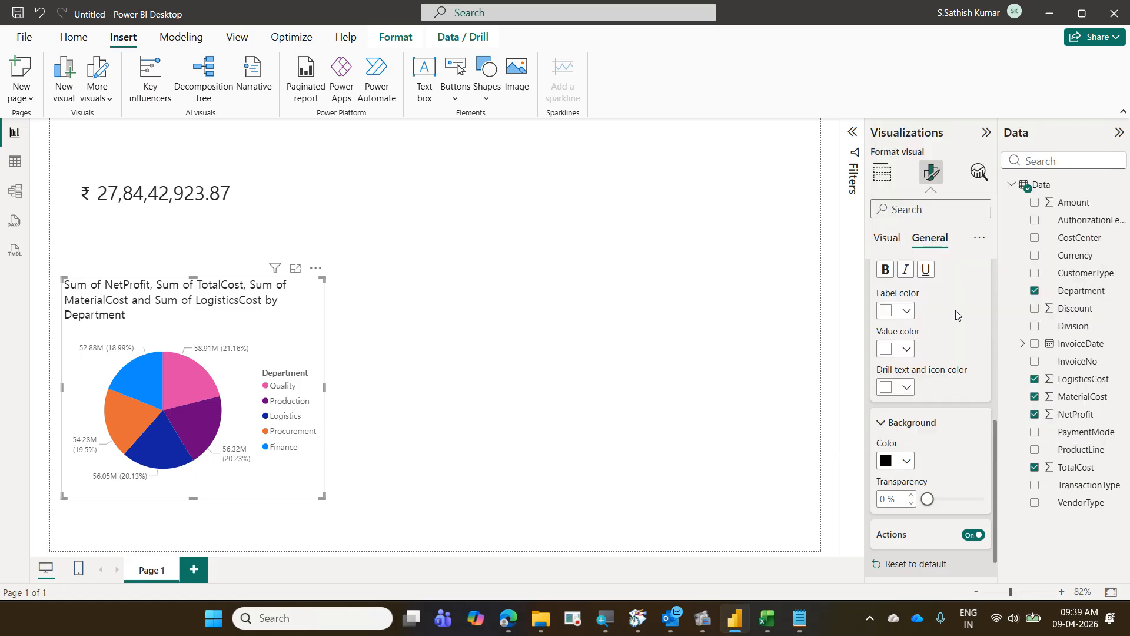
pyautogui.moveTo(172, 386)
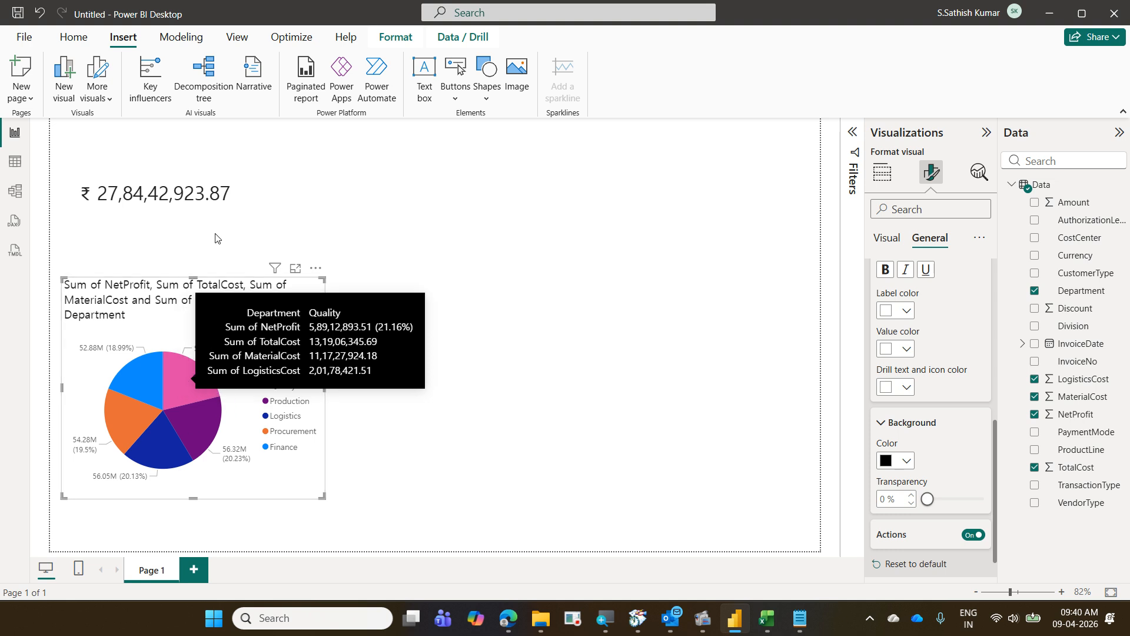
pyautogui.click(204, 213)
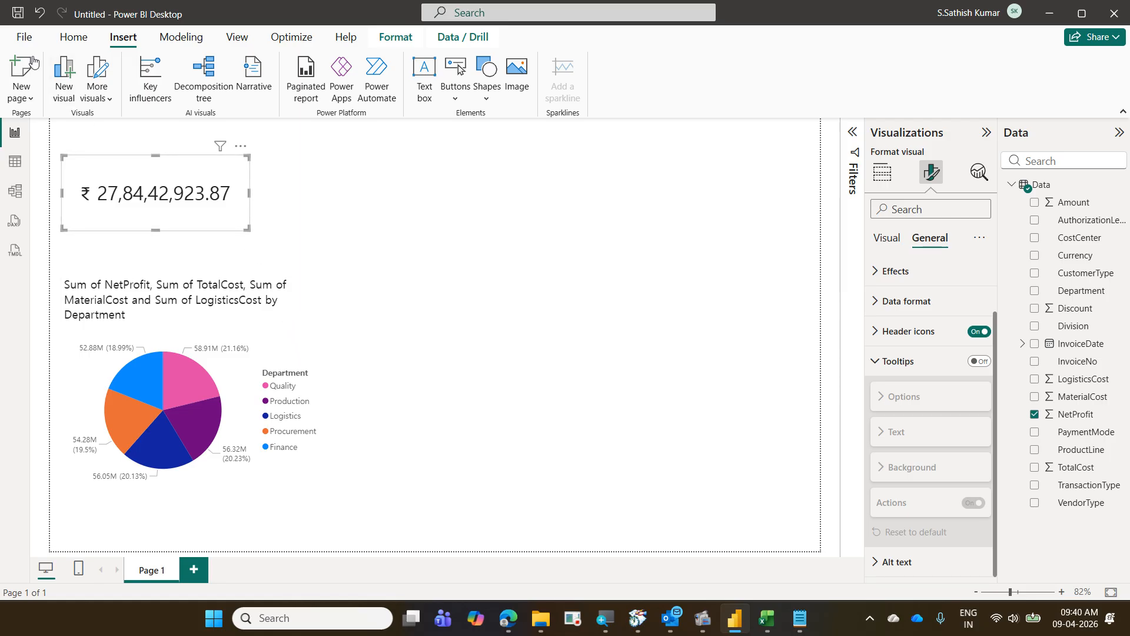
pyautogui.click(74, 38)
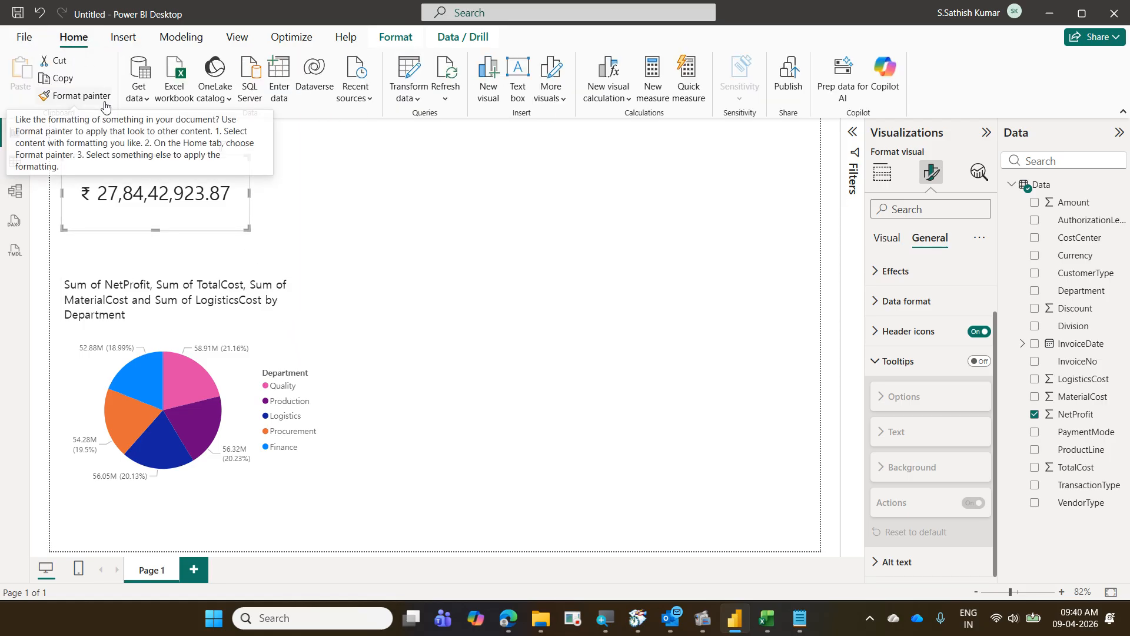
pyautogui.click(283, 330)
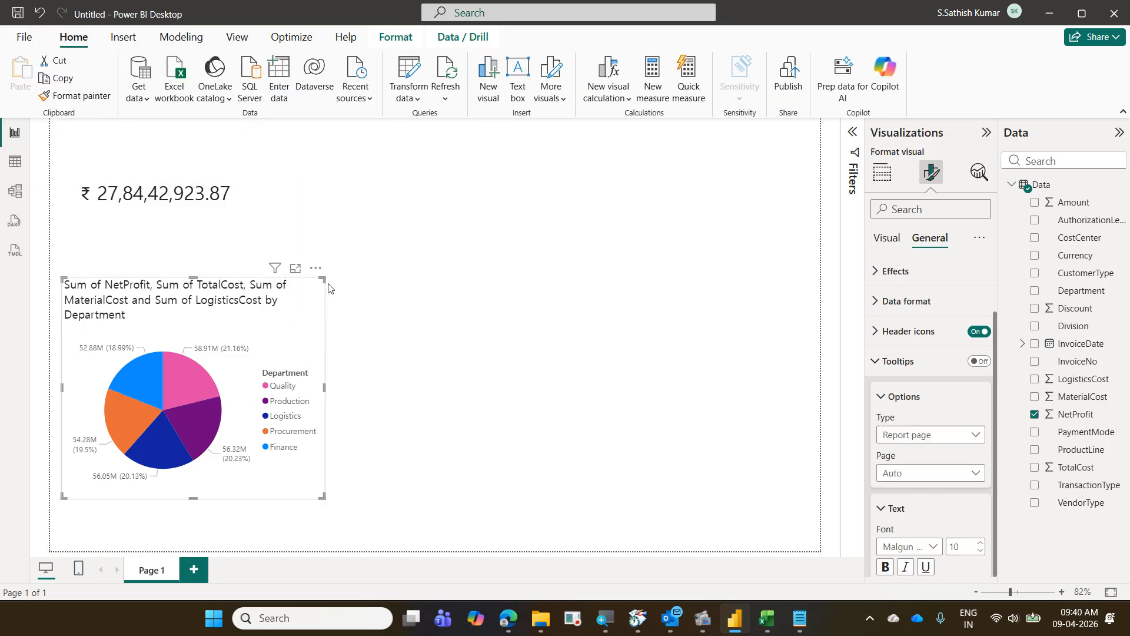
# Insert and enlarge a clustered column chart beside the NetProfit card, plotting NetProfit on the Y-axis by Currency on the X-axis.
pyautogui.click(386, 220)
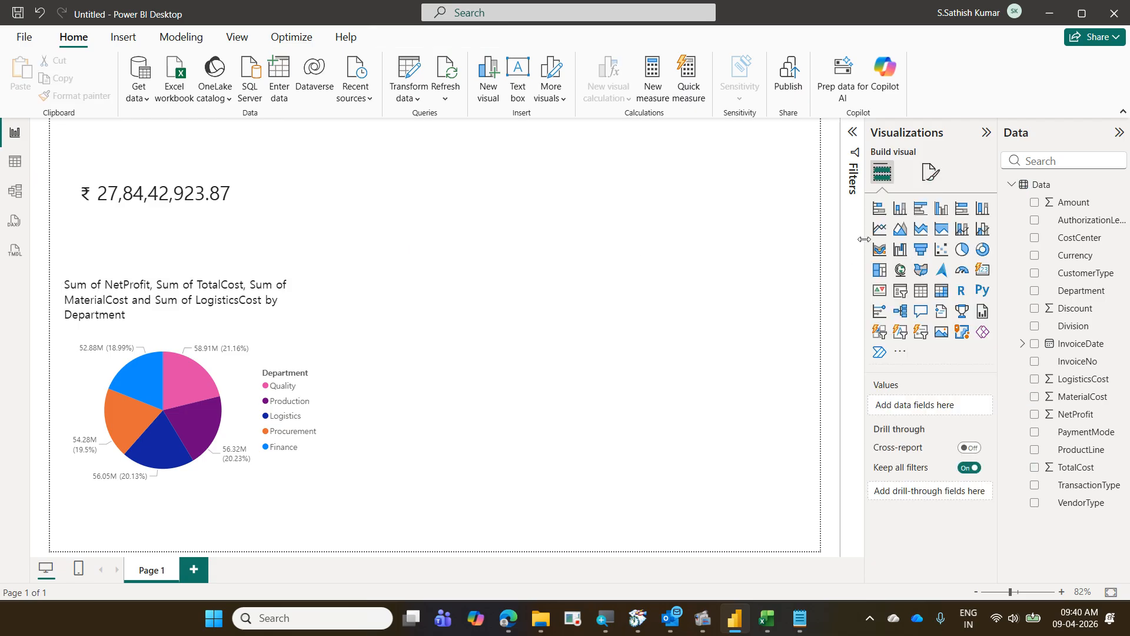
pyautogui.click(942, 208)
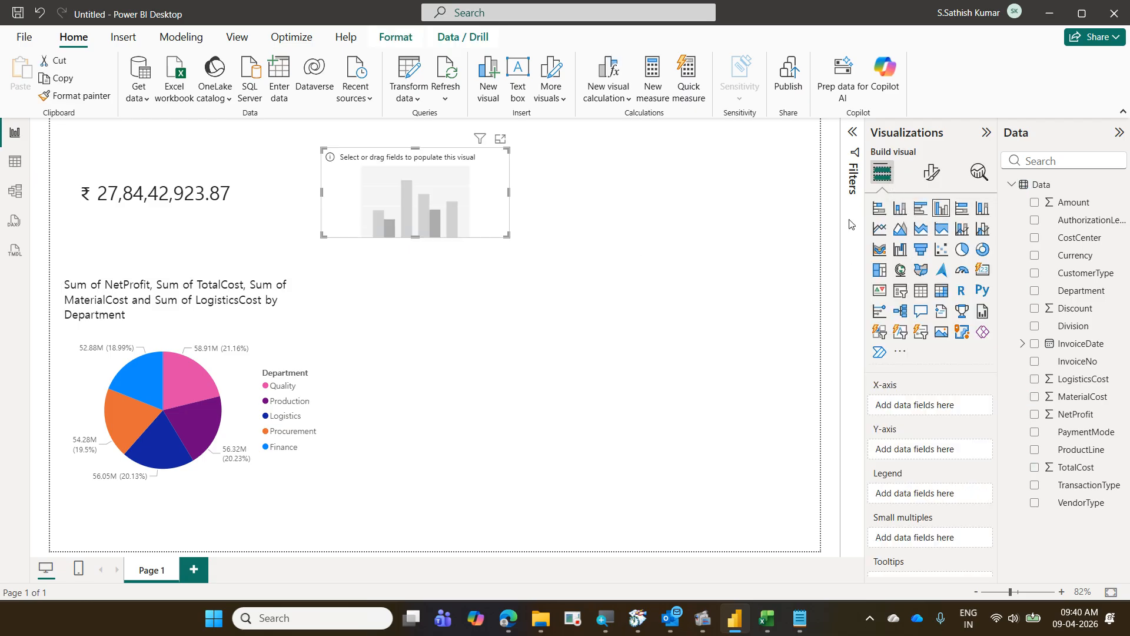
pyautogui.moveTo(507, 235); pyautogui.dragTo(787, 292)
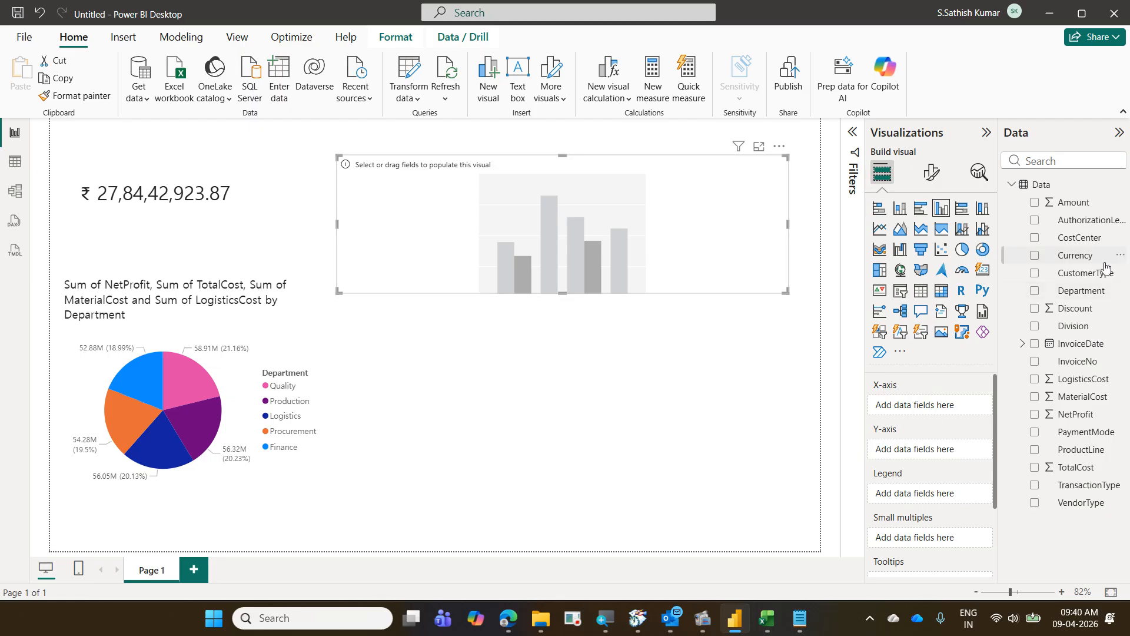
pyautogui.moveTo(1088, 257); pyautogui.dragTo(944, 402)
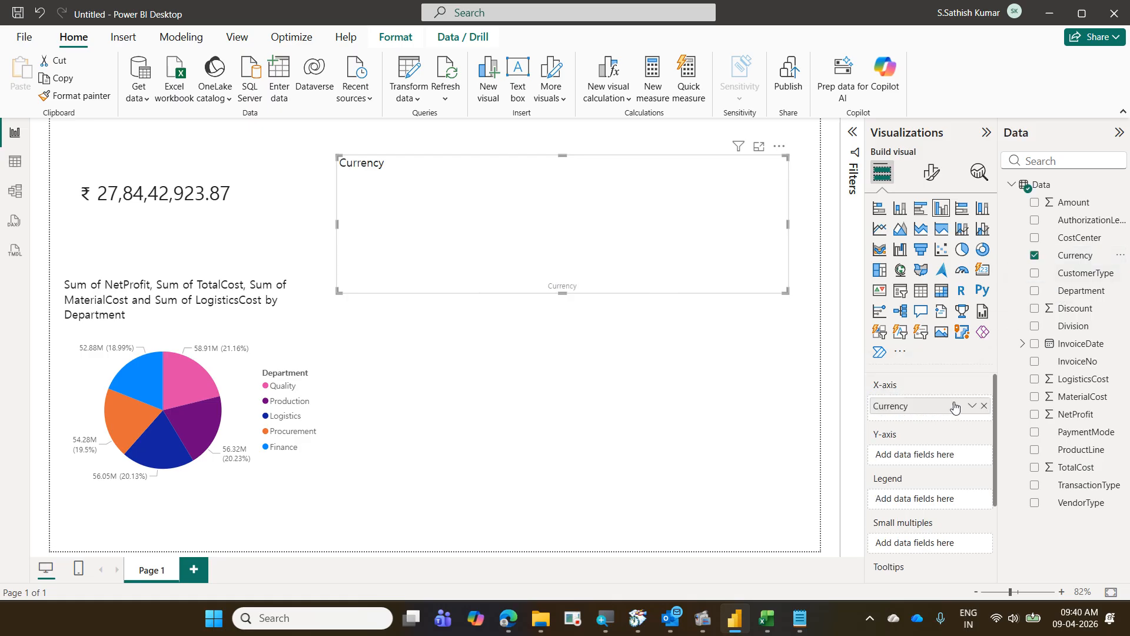
pyautogui.moveTo(1066, 423); pyautogui.dragTo(935, 459)
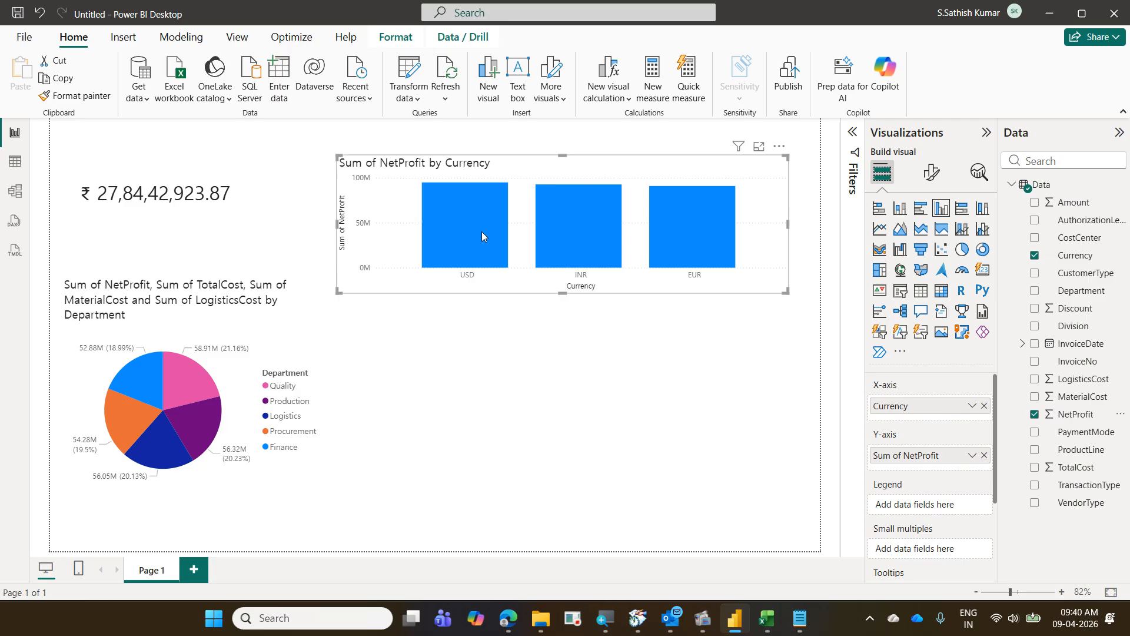
pyautogui.moveTo(482, 228)
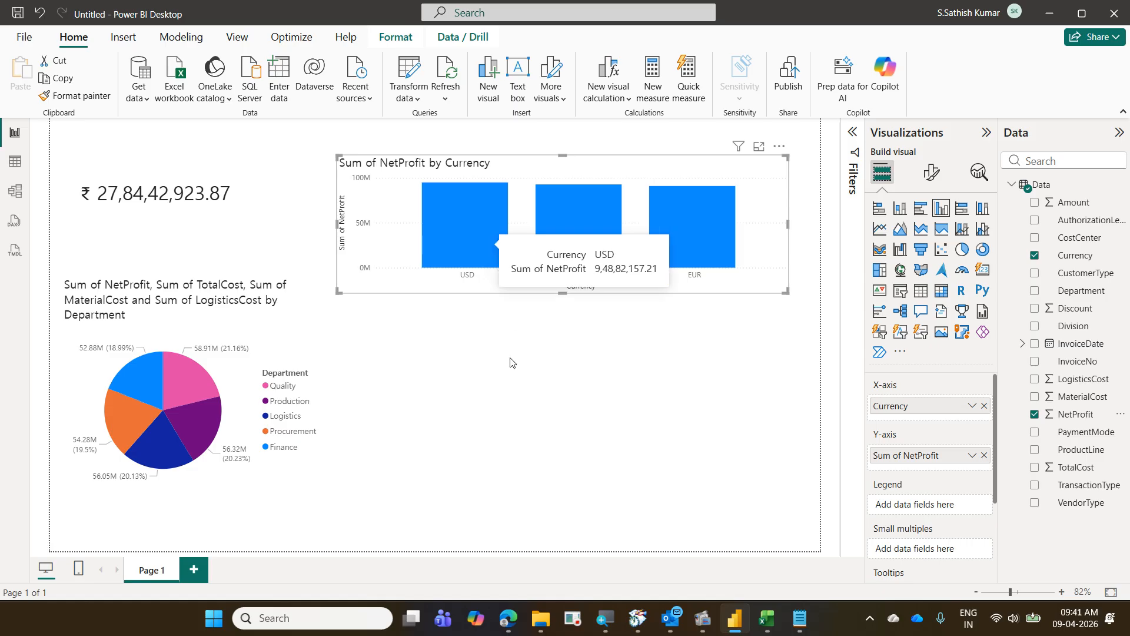
pyautogui.moveTo(564, 238)
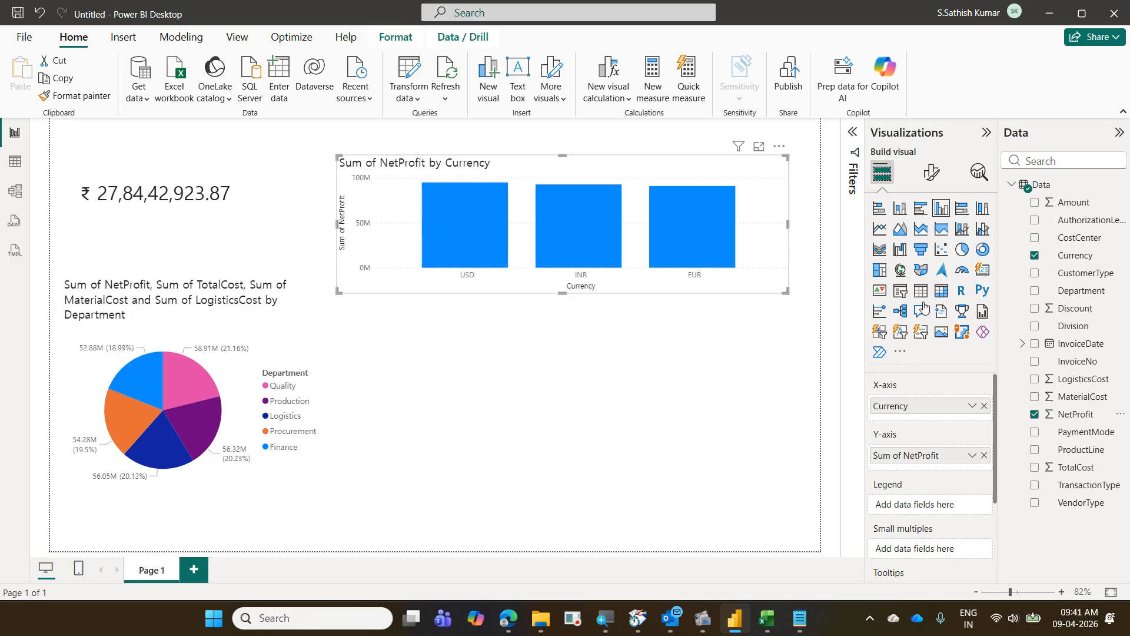
# Add CustomerType and ProductLine below Currency on the column chart's X-axis, and drill up to the Currency level.
pyautogui.moveTo(1089, 278); pyautogui.dragTo(951, 421)
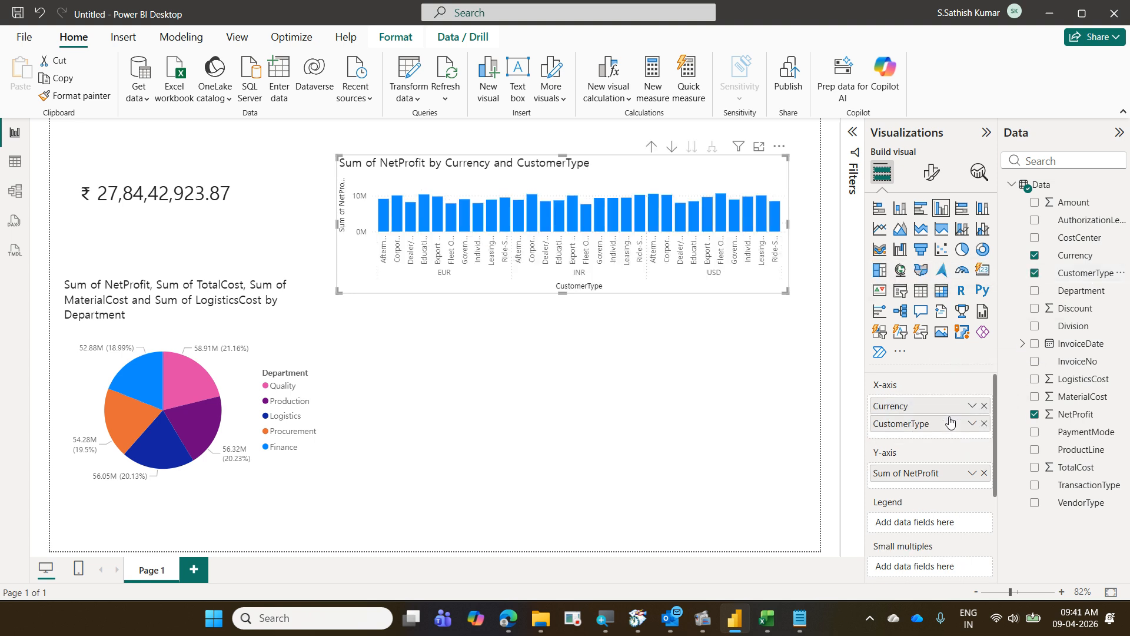
pyautogui.moveTo(1090, 451); pyautogui.dragTo(954, 438)
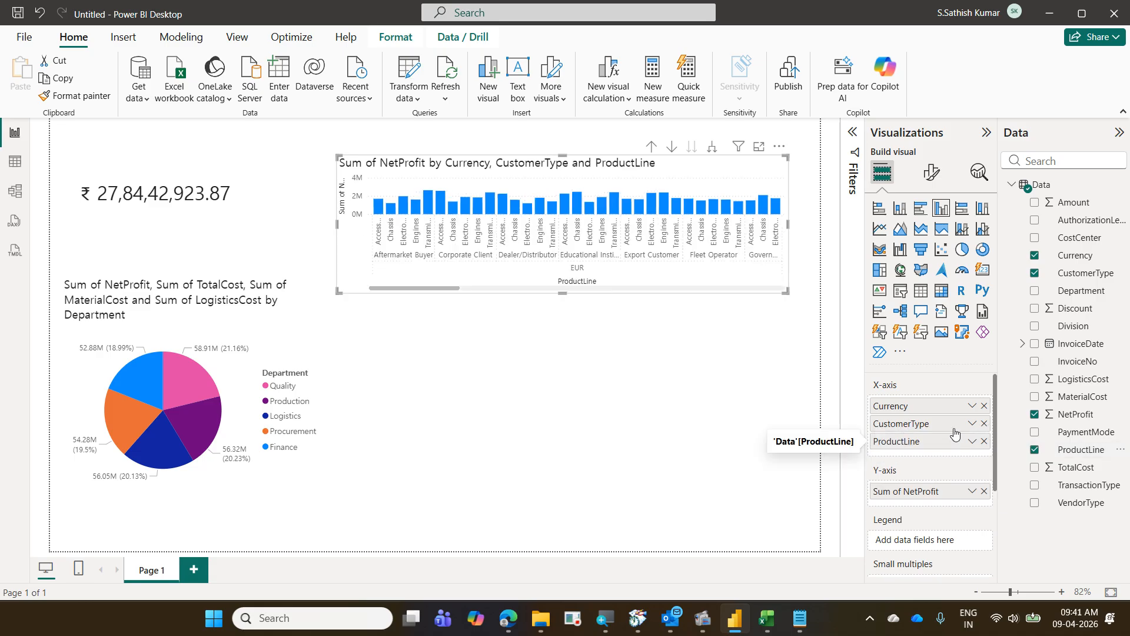
pyautogui.click(653, 147)
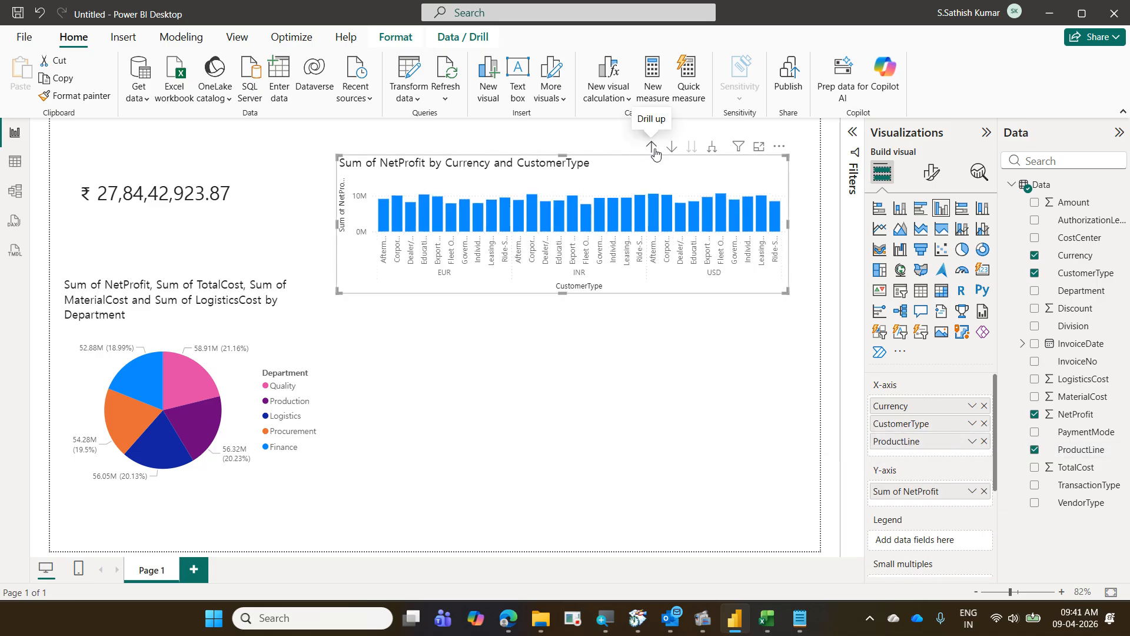
pyautogui.click(652, 147)
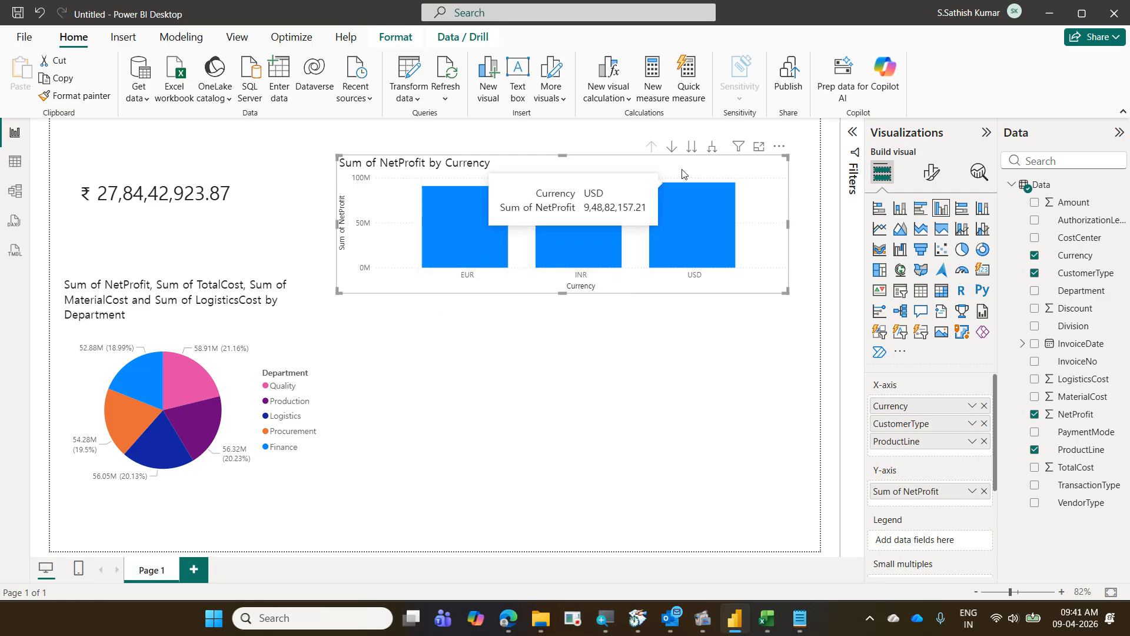
# Turn on drill mode in the column chart, drill into INR and its Export Customer column, and drill back up to Currency.
pyautogui.click(672, 147)
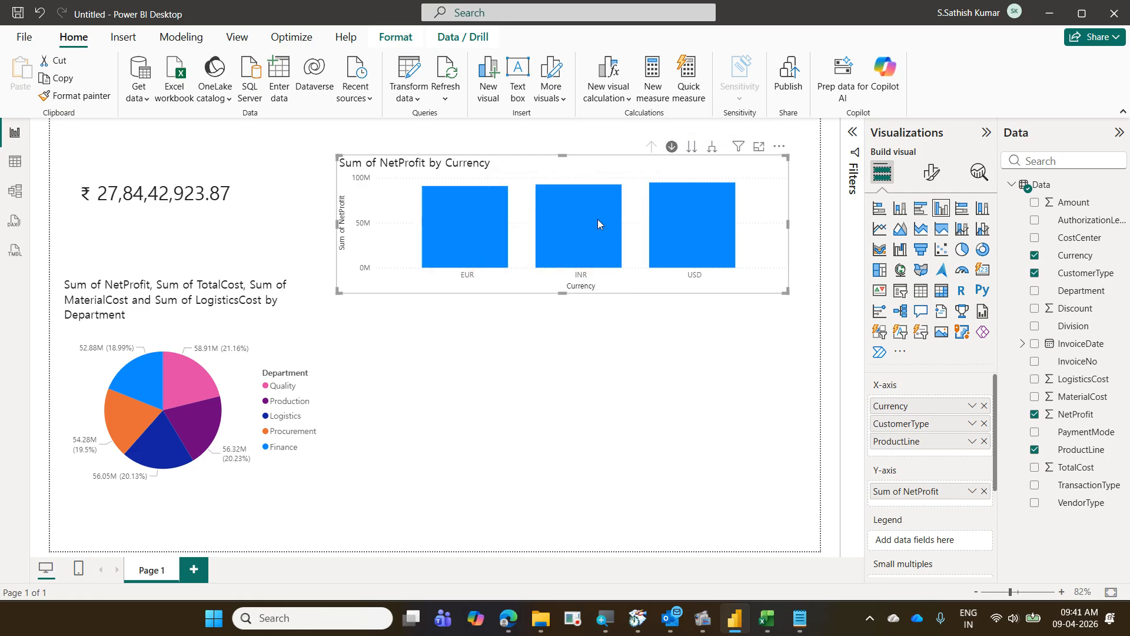
pyautogui.click(598, 219)
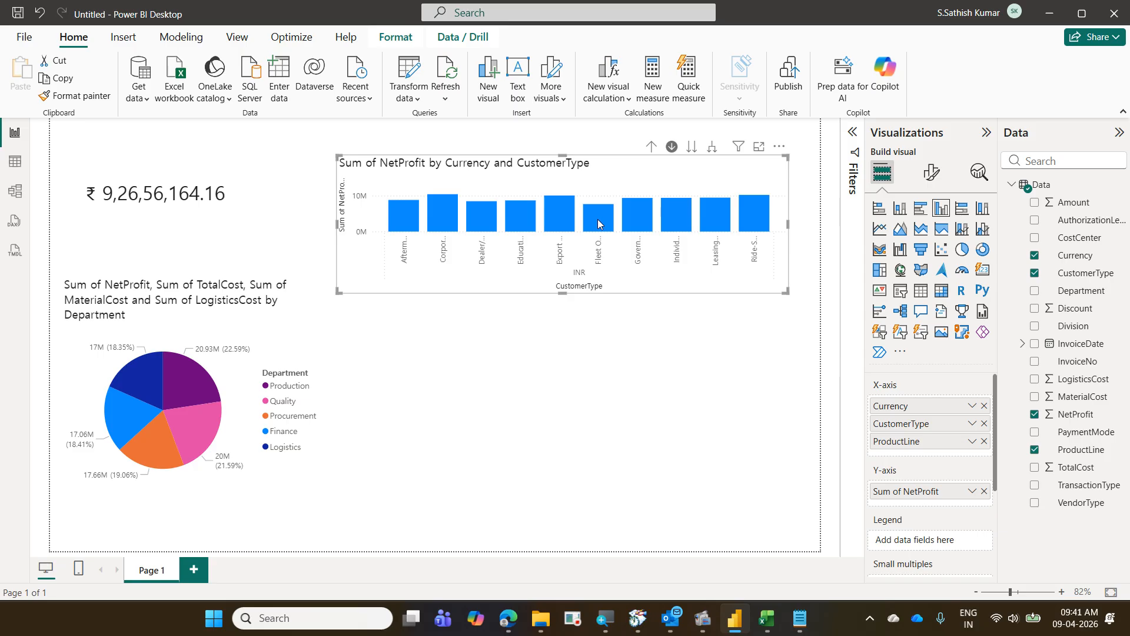
pyautogui.click(559, 221)
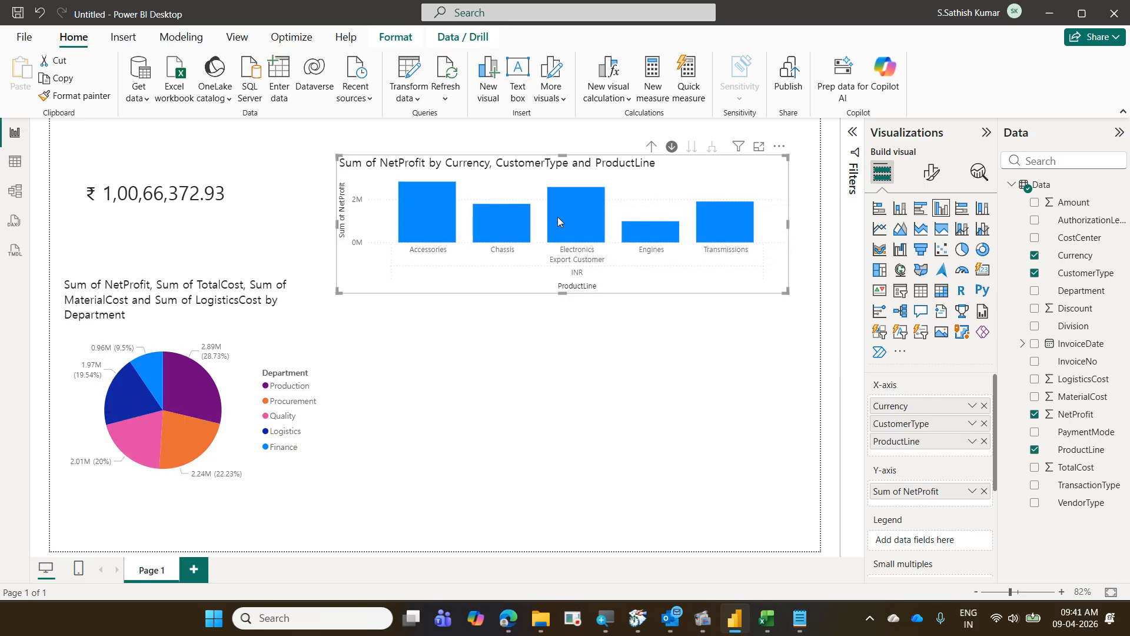
pyautogui.click(650, 149)
pyautogui.click(651, 149)
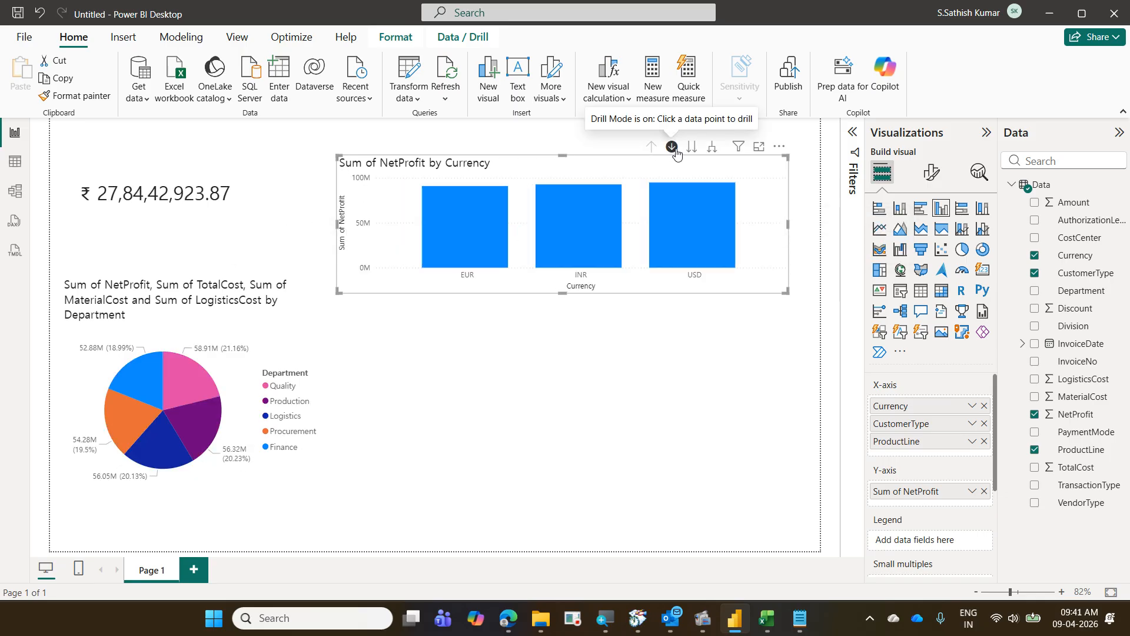
# Move the whole column chart down two hierarchy levels, from Currency to ProductLine.
pyautogui.moveTo(583, 226)
pyautogui.click(692, 148)
pyautogui.click(692, 150)
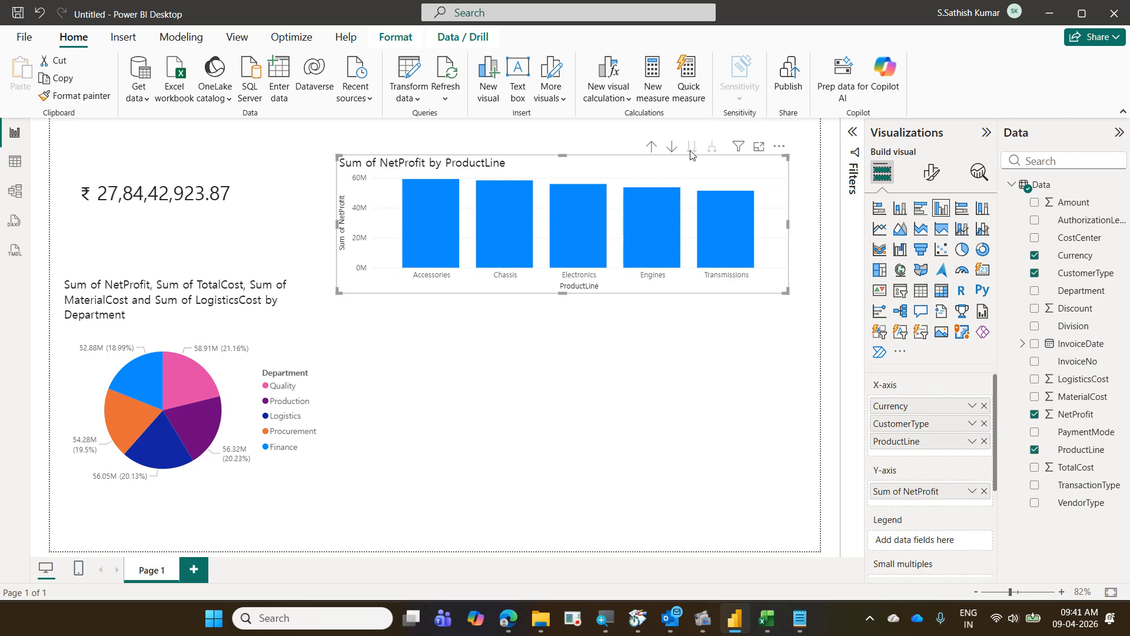
# Drill the NetProfit column chart up to Currency, expand it down two hierarchy levels to ProductLine, and drill back up to Currency.
pyautogui.click(652, 148)
pyautogui.click(652, 148)
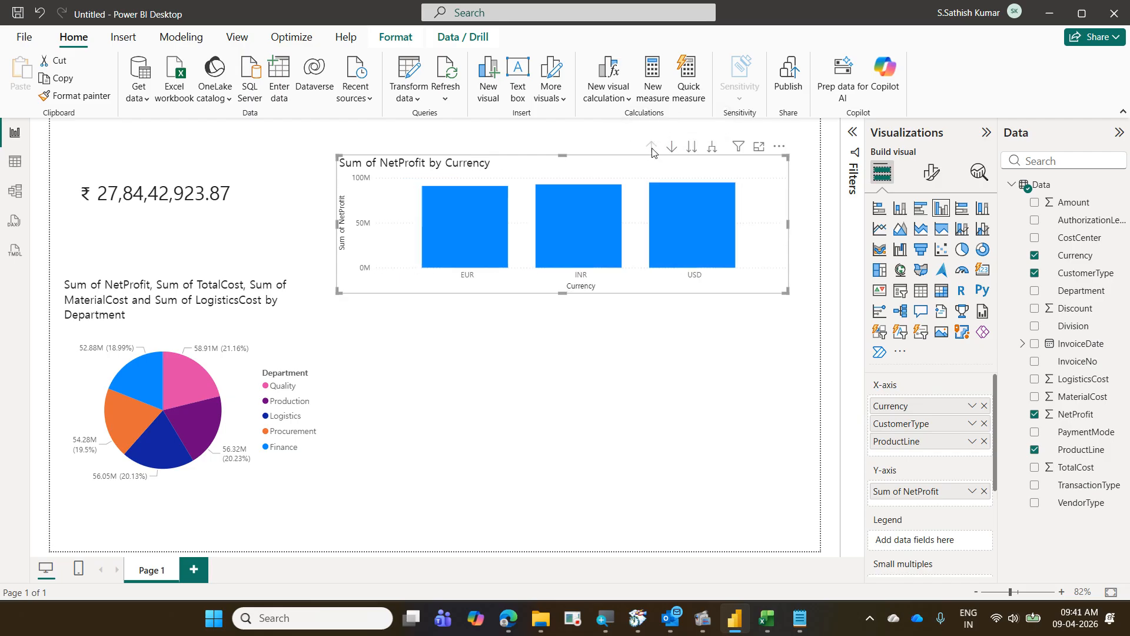
pyautogui.click(711, 149)
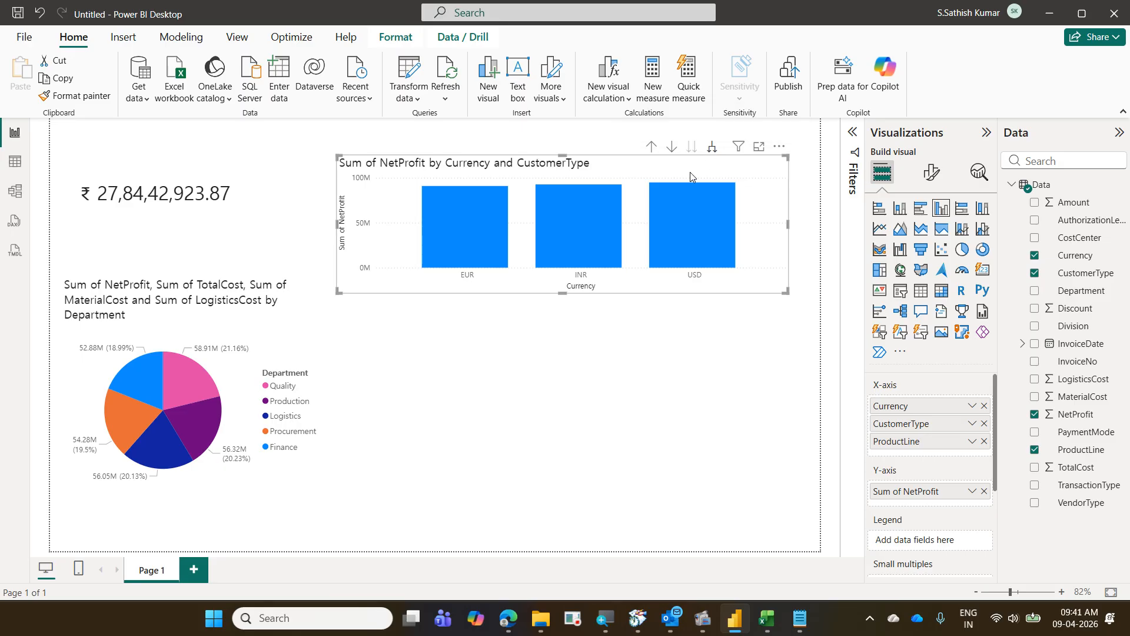
pyautogui.click(712, 147)
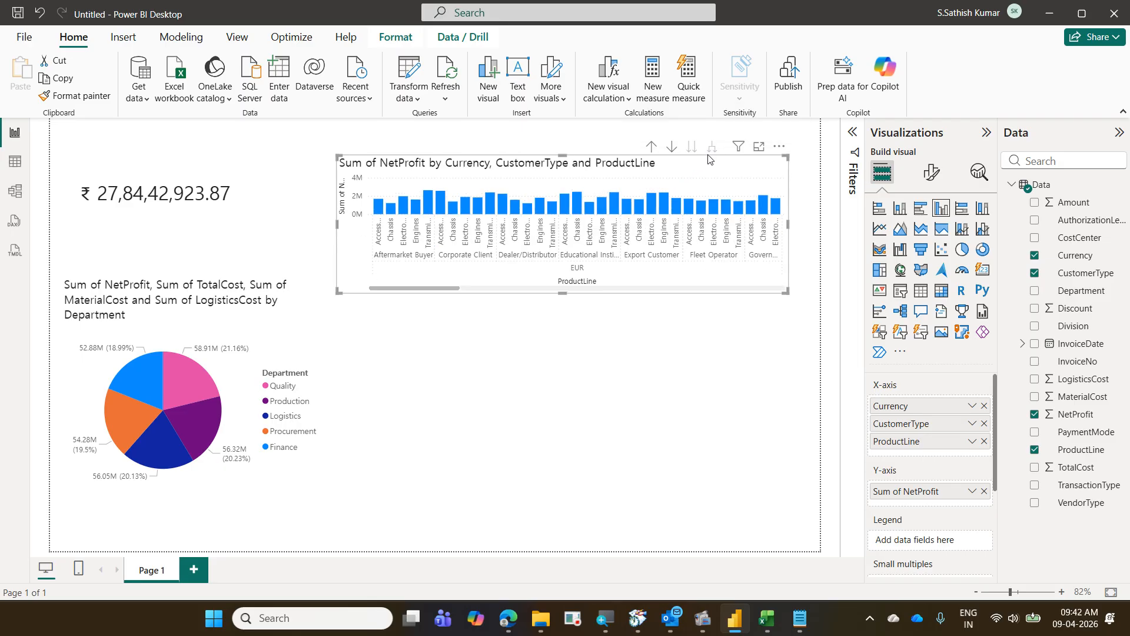
pyautogui.click(651, 146)
pyautogui.click(651, 146)
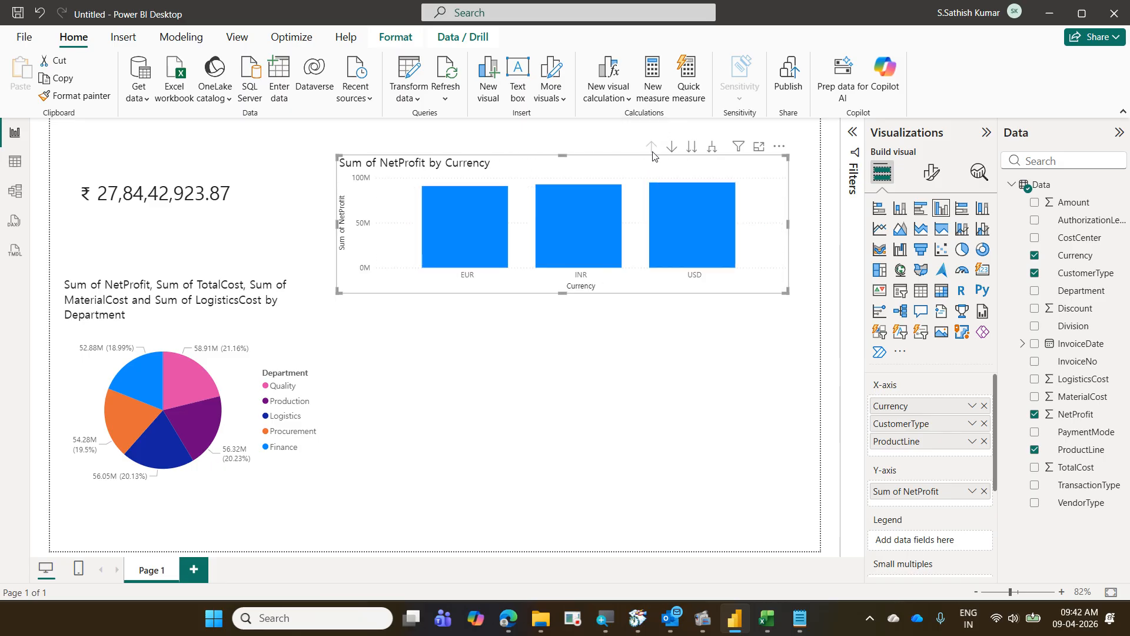
# Insert a second clustered column chart below the NetProfit chart, plotting TotalCost on the Y-axis by InvoiceDate on the X-axis.
pyautogui.click(655, 495)
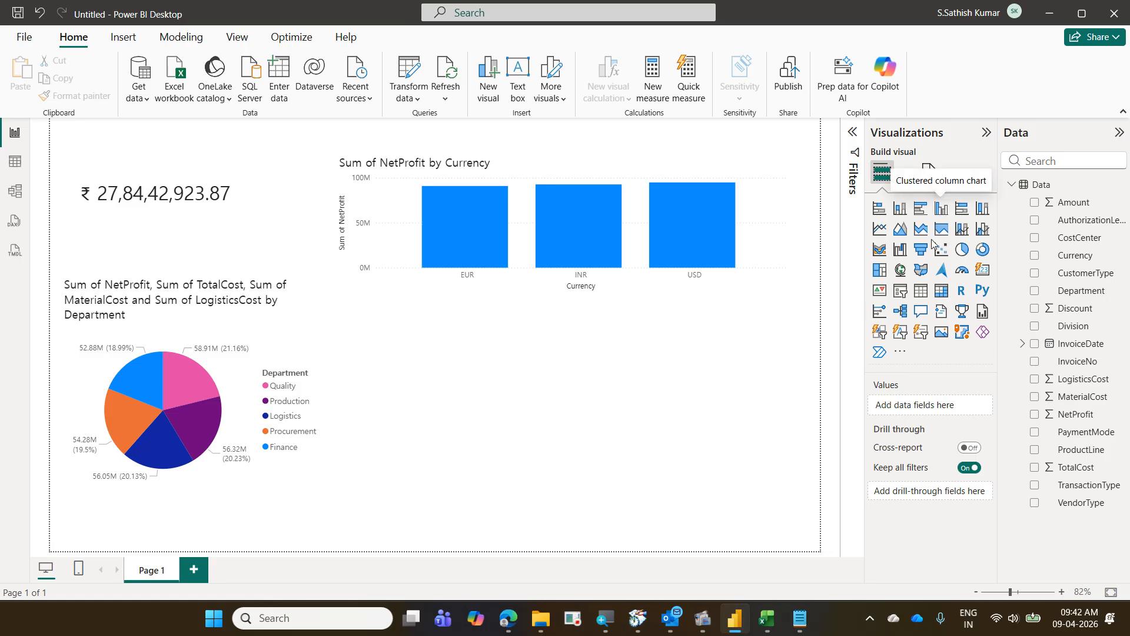
pyautogui.click(941, 208)
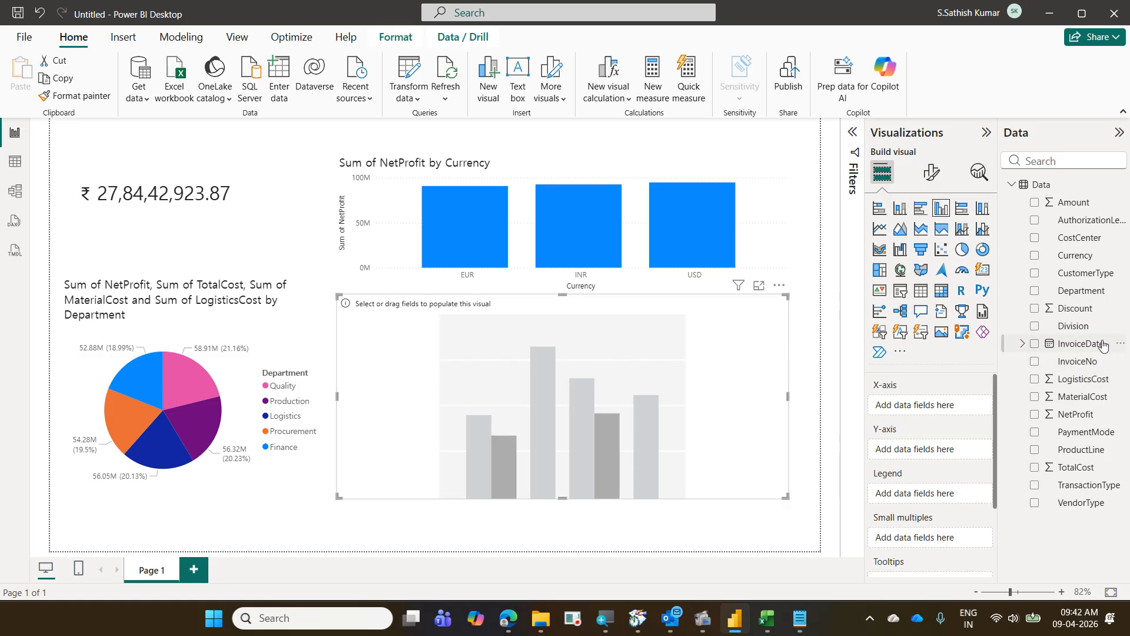
pyautogui.moveTo(1086, 345); pyautogui.dragTo(982, 409)
pyautogui.moveTo(1076, 468); pyautogui.dragTo(955, 513)
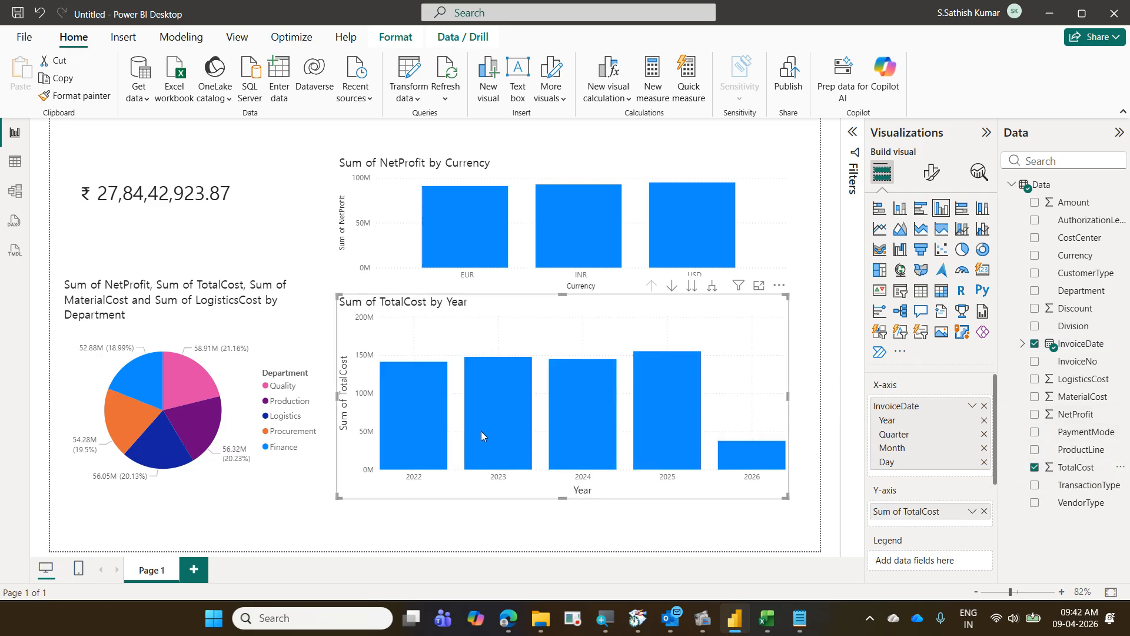
# Drill the TotalCost chart into 2025, Qtr 1 and January in drill mode, return to the Year level, and turn drill mode off.
pyautogui.click(672, 285)
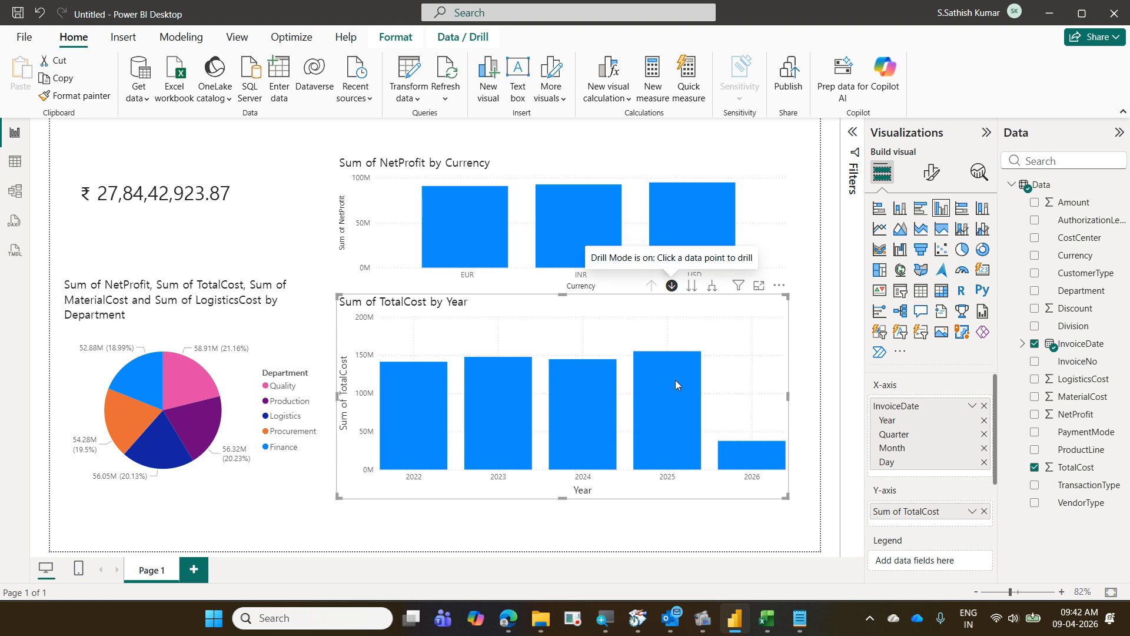
pyautogui.click(674, 406)
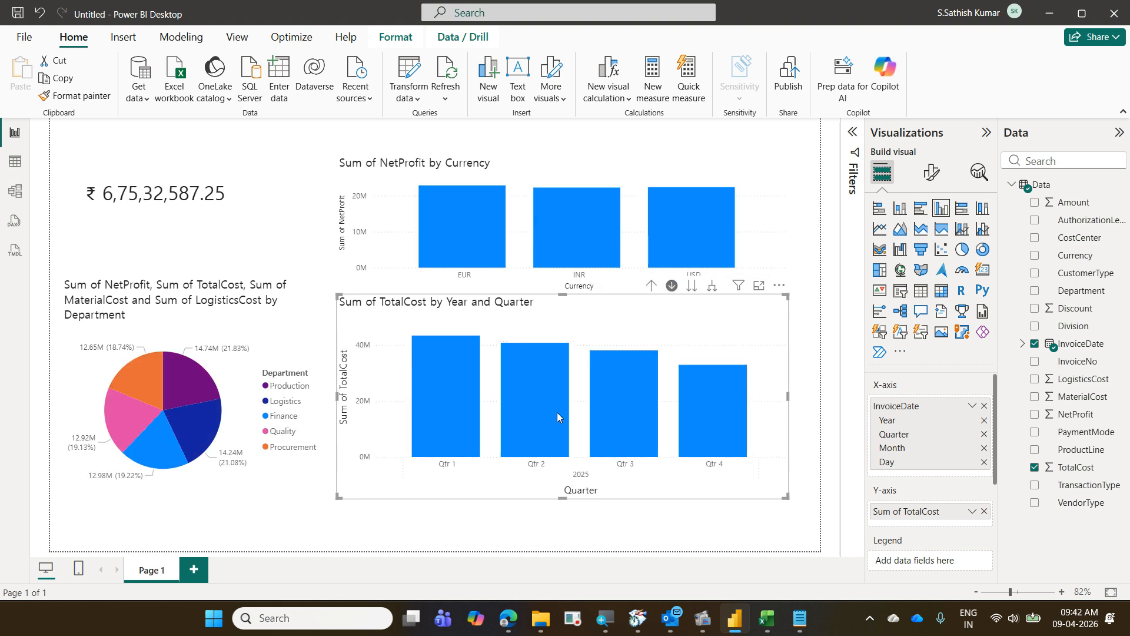
pyautogui.click(425, 423)
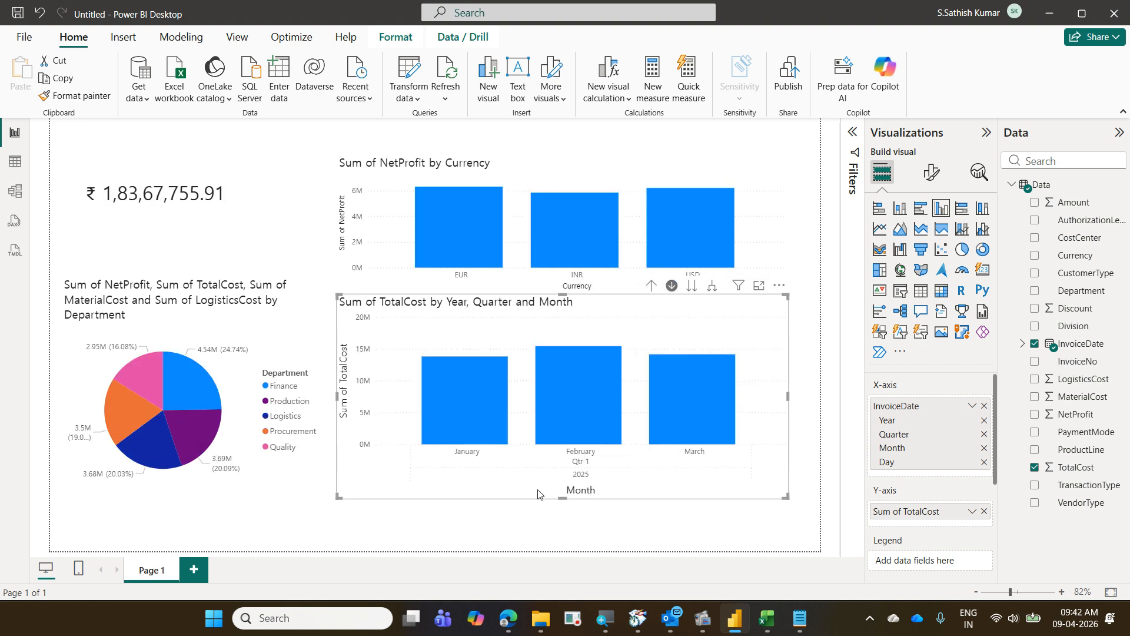
pyautogui.click(501, 417)
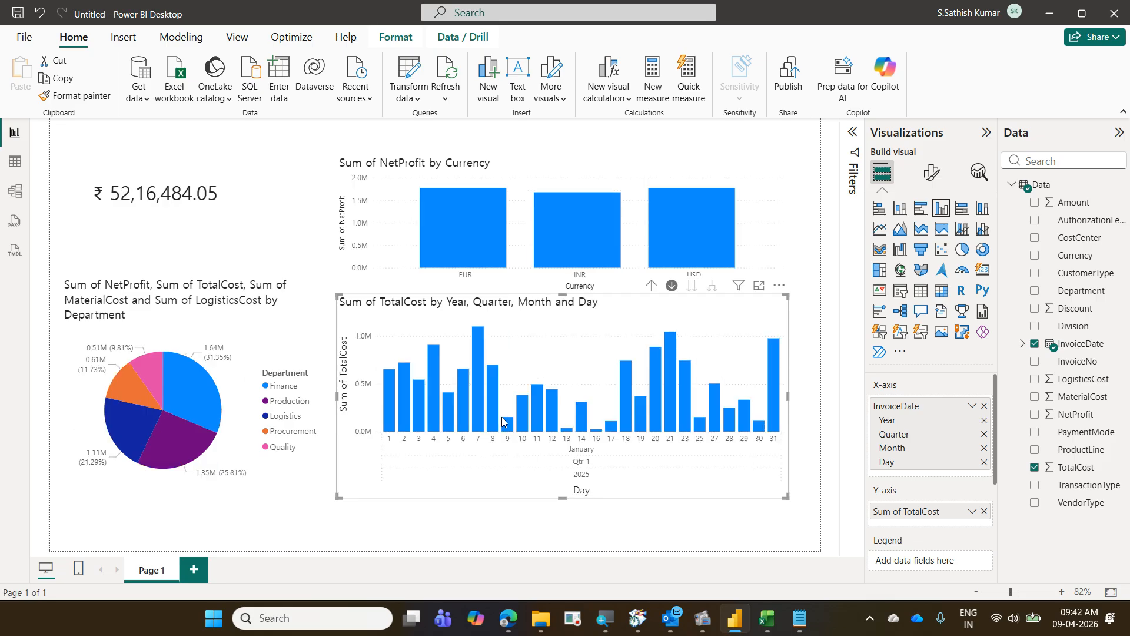
pyautogui.click(651, 285)
pyautogui.click(651, 286)
pyautogui.click(652, 286)
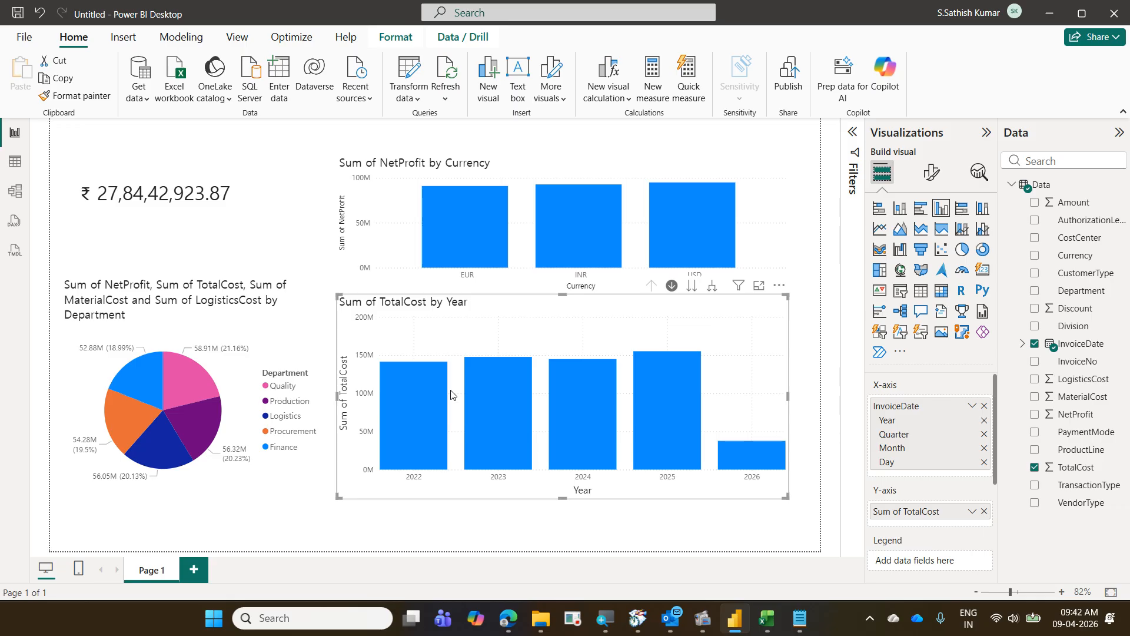
pyautogui.click(672, 285)
# Start gradient conditional formatting for the TotalCost chart's column color, based on Sum of TotalCost.
pyautogui.click(932, 172)
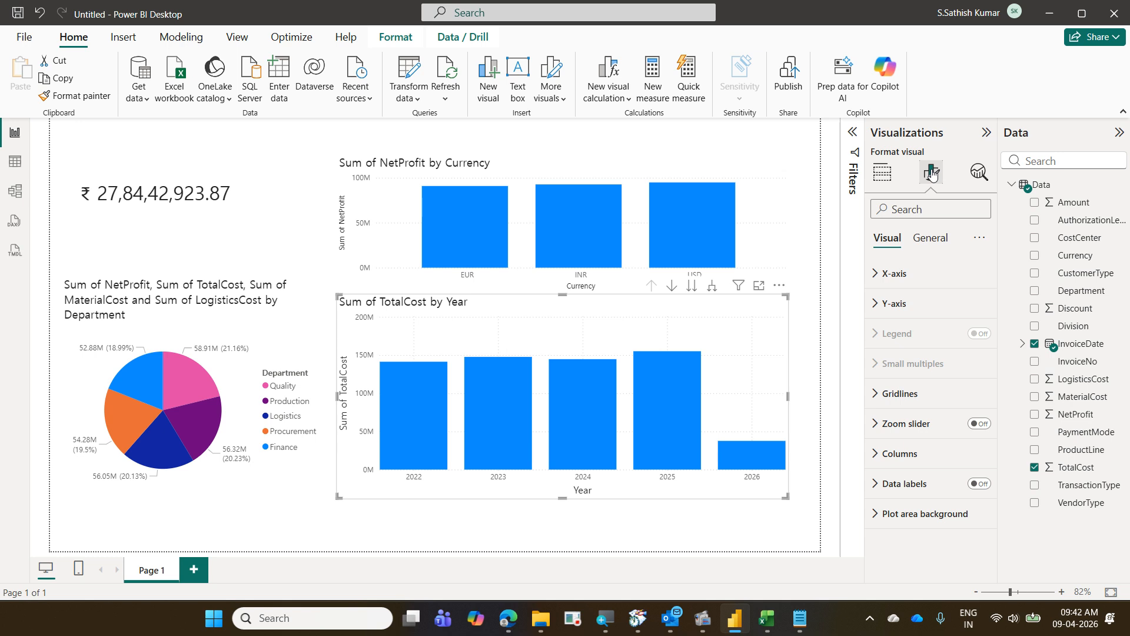
pyautogui.click(917, 467)
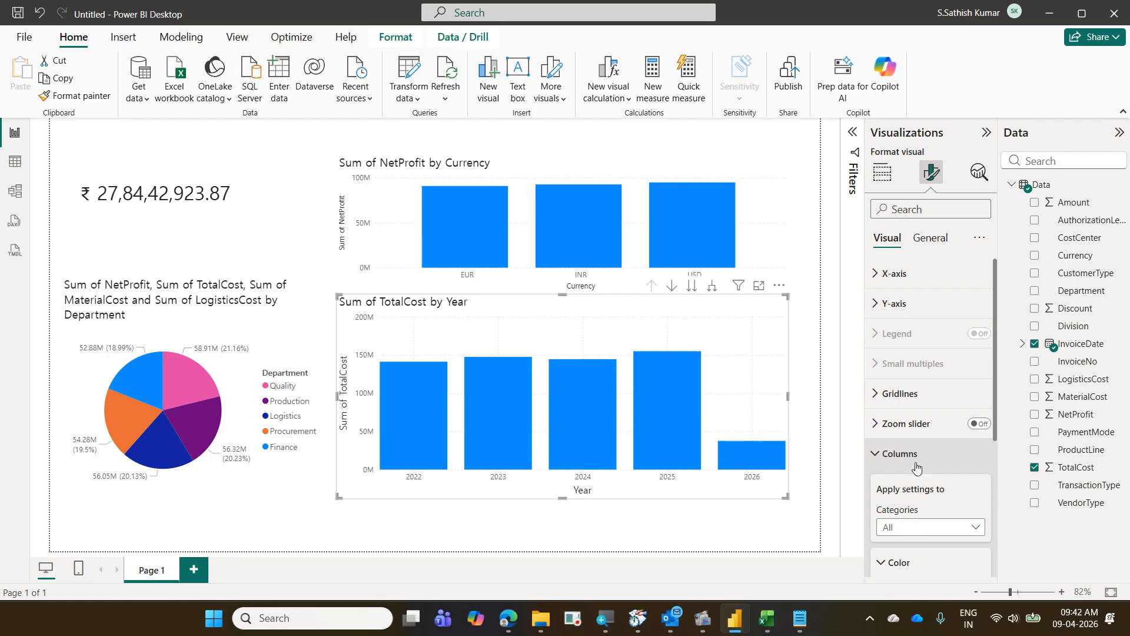
pyautogui.scroll(-3, 916, 465)
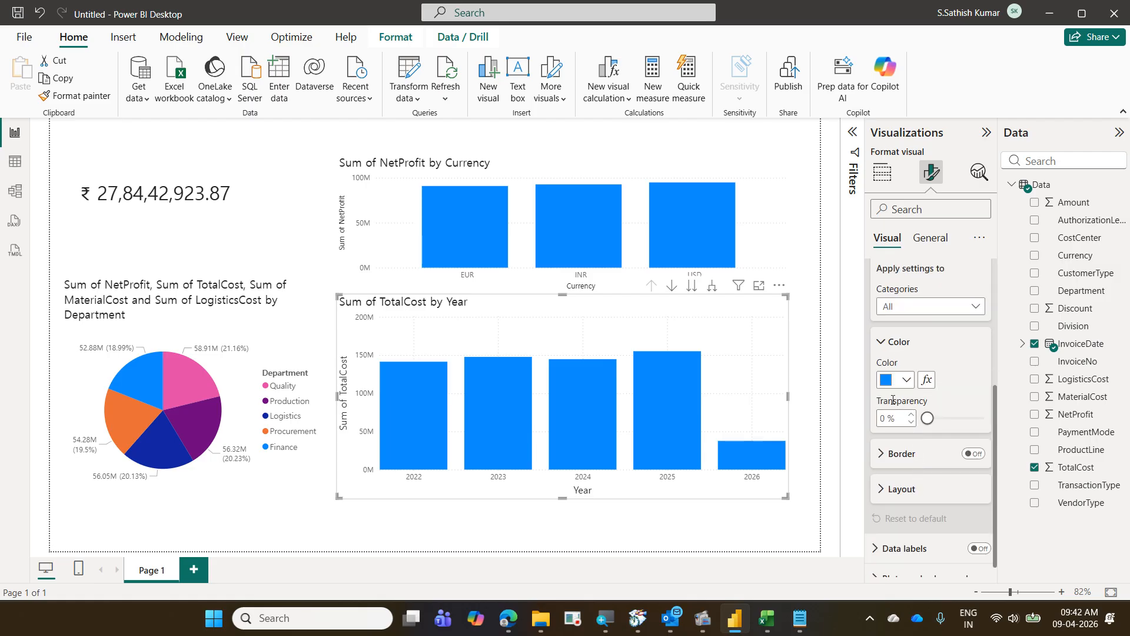
pyautogui.click(933, 384)
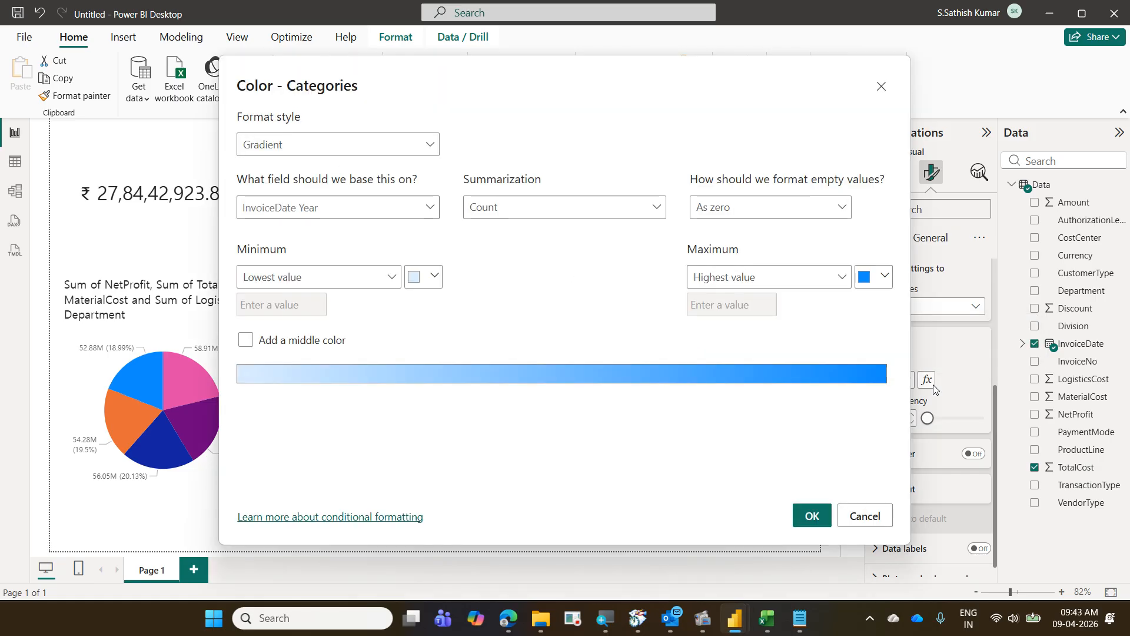
pyautogui.click(366, 209)
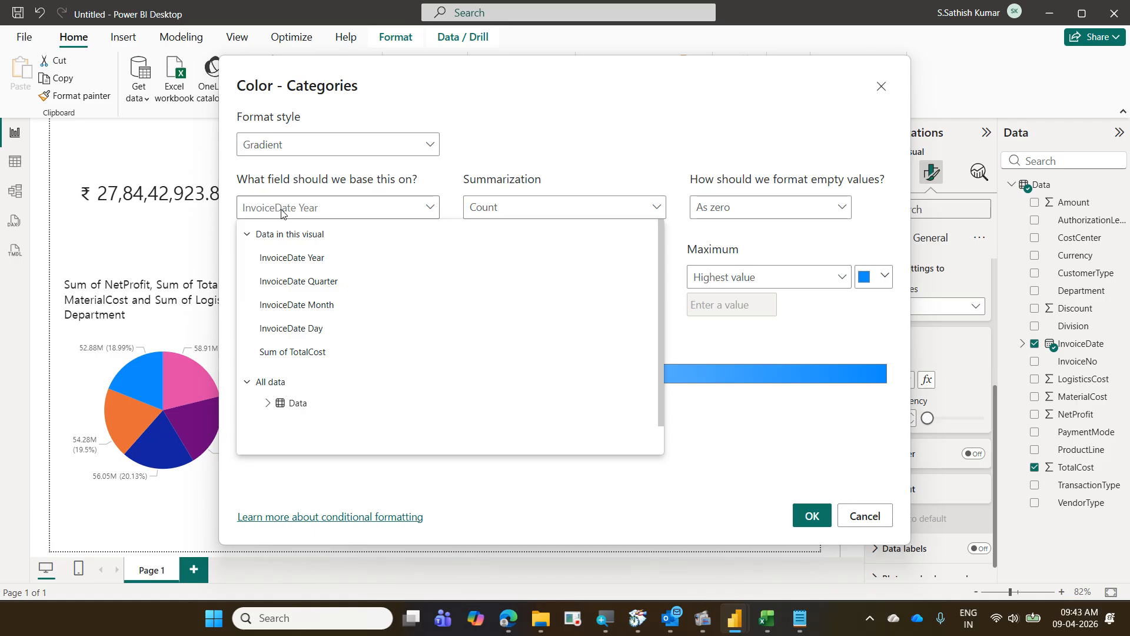
pyautogui.write('de')
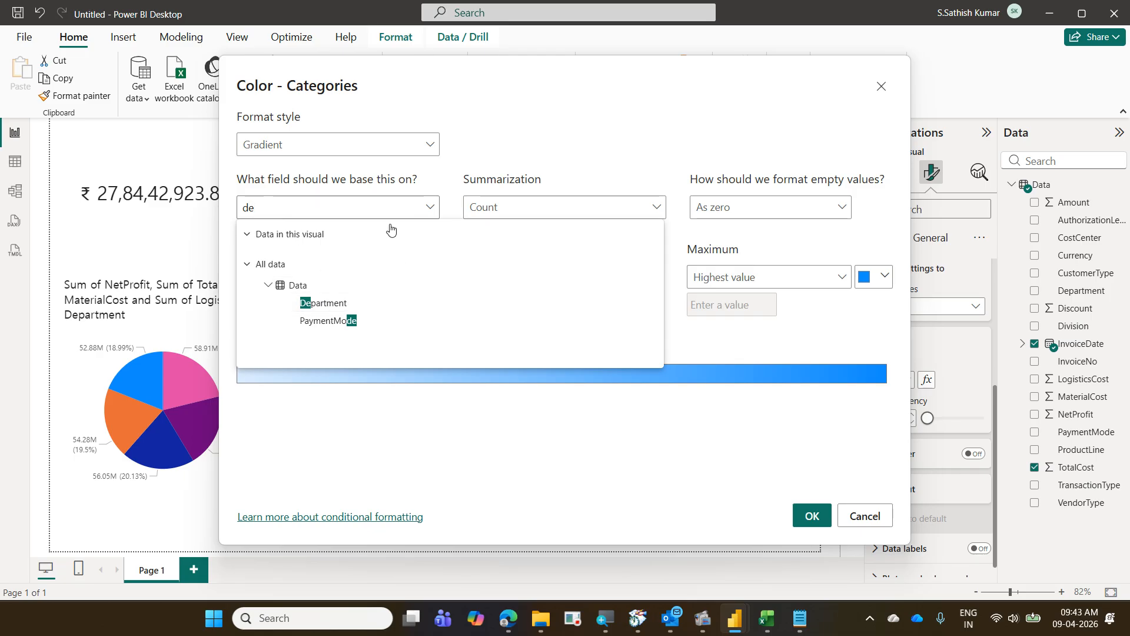
pyautogui.press('BackSpace')
pyautogui.press('BackSpace')
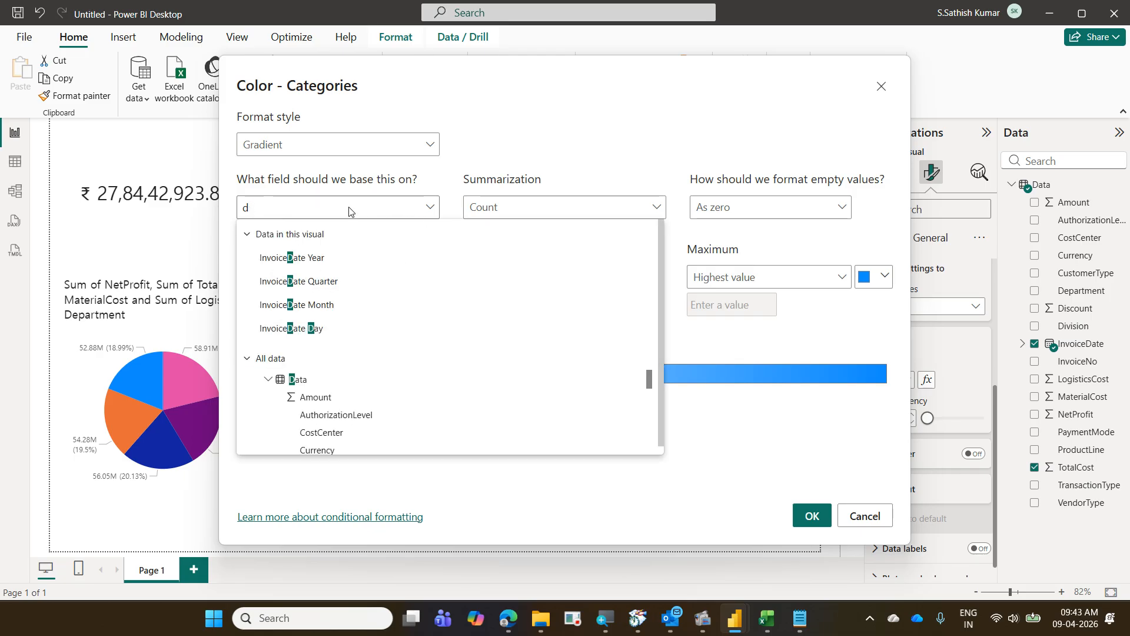
pyautogui.click(344, 352)
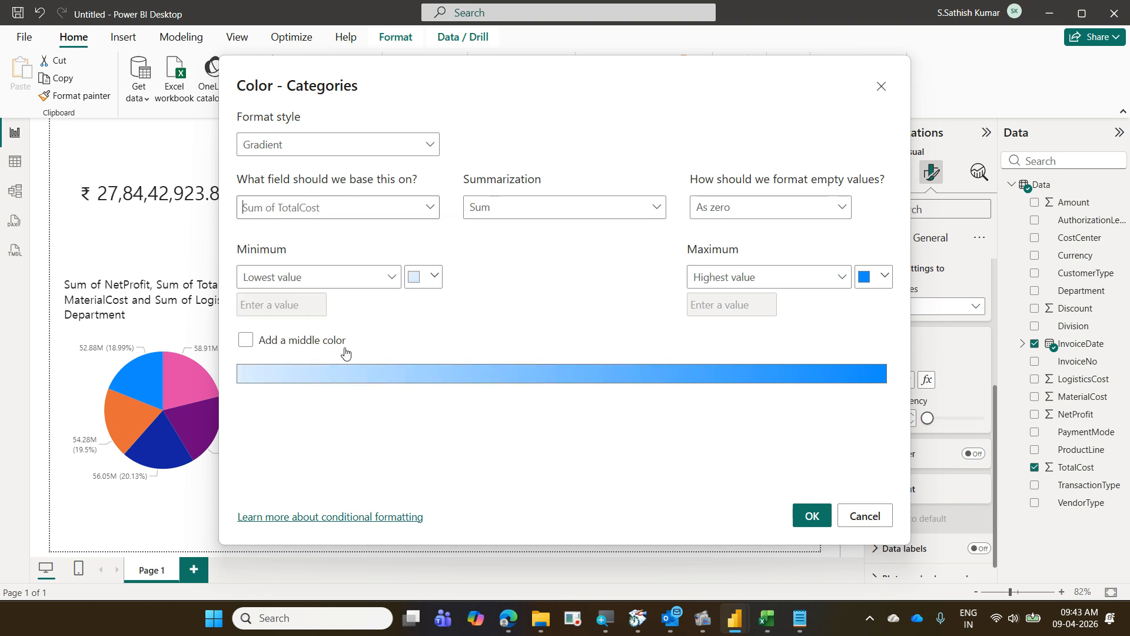
# Set the gradient to red for the lowest value and green for the highest, include a middle color, and apply it to the columns.
pyautogui.click(430, 279)
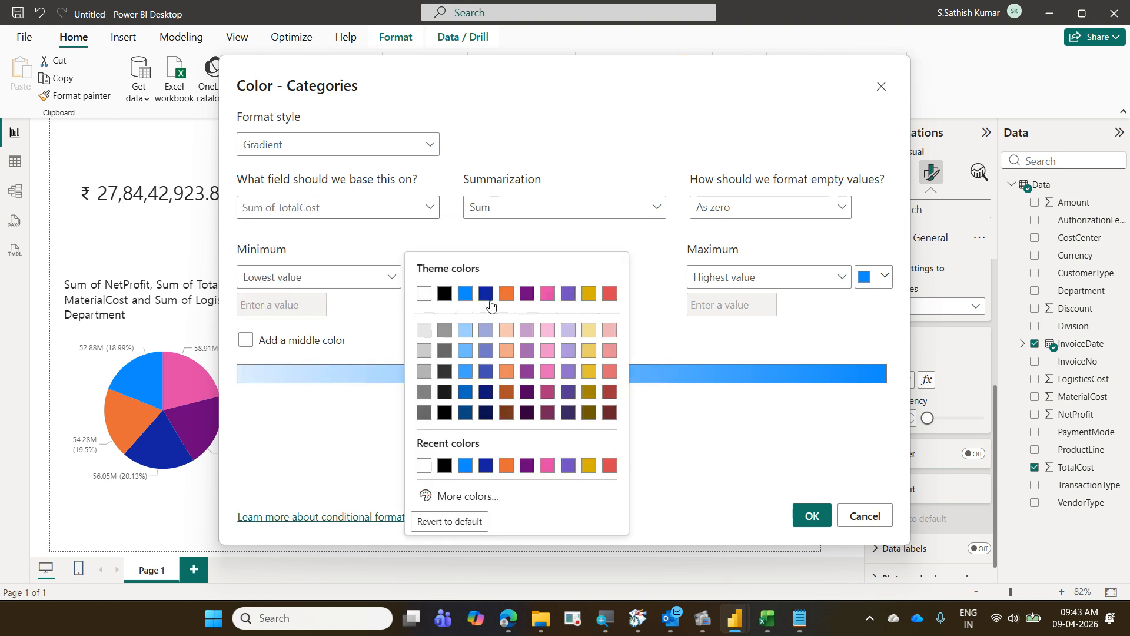
pyautogui.click(610, 293)
pyautogui.click(323, 343)
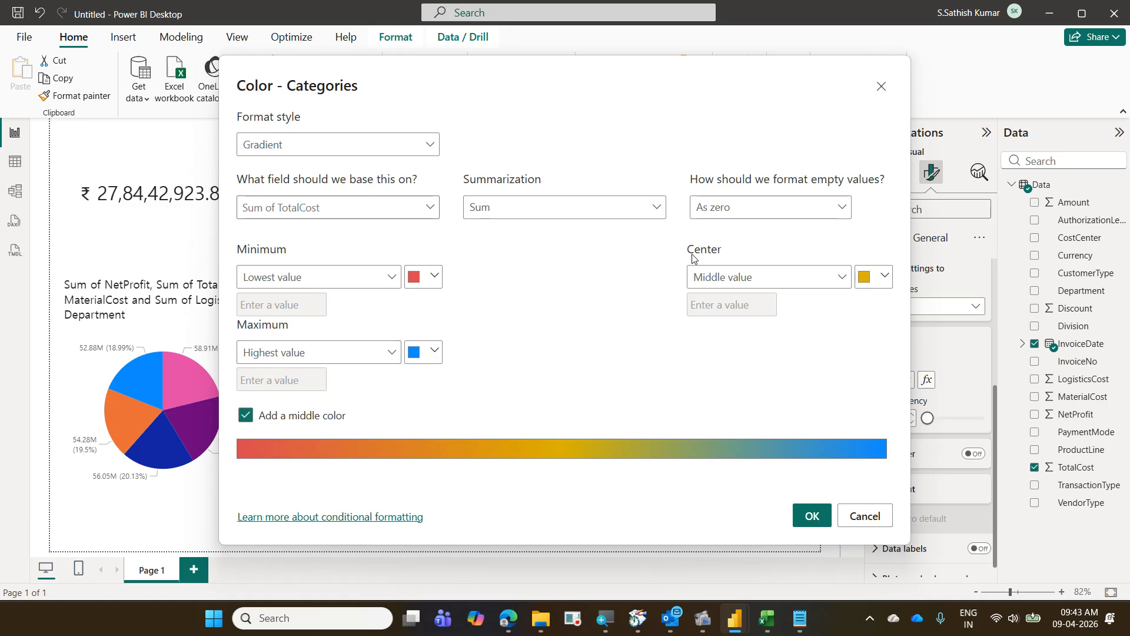
pyautogui.click(433, 352)
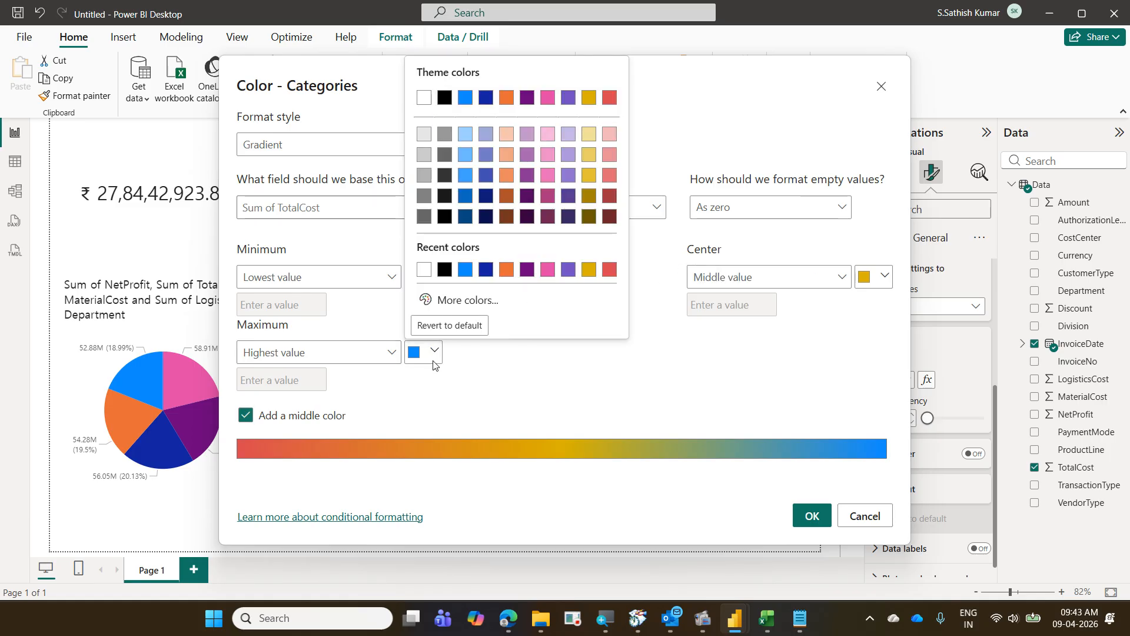
pyautogui.click(464, 299)
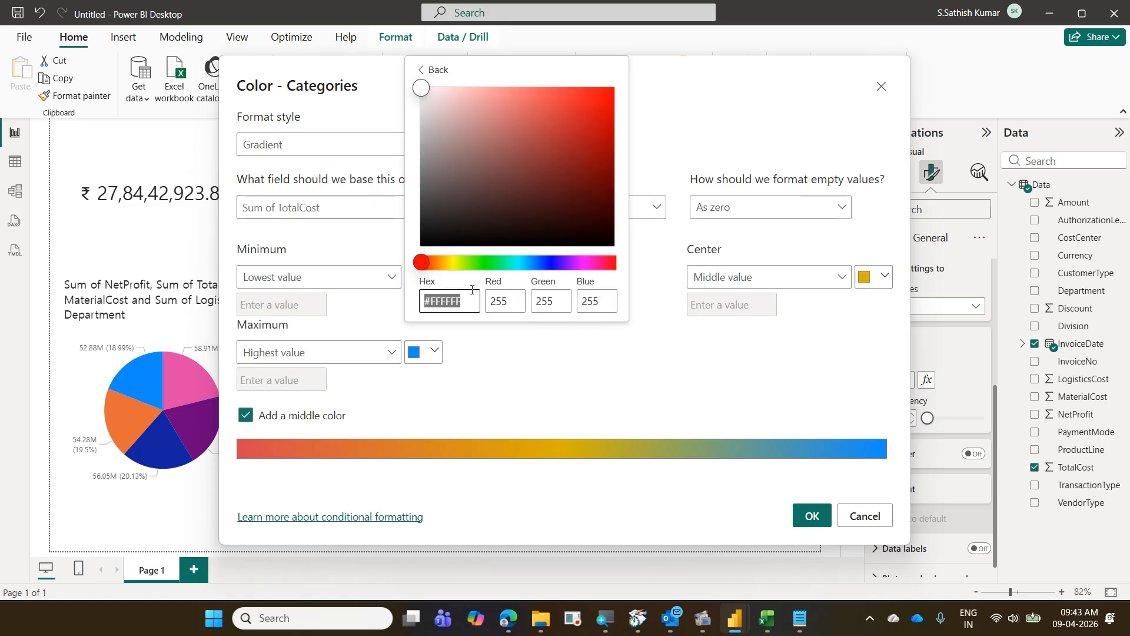
pyautogui.click(499, 263)
pyautogui.click(594, 101)
pyautogui.click(680, 116)
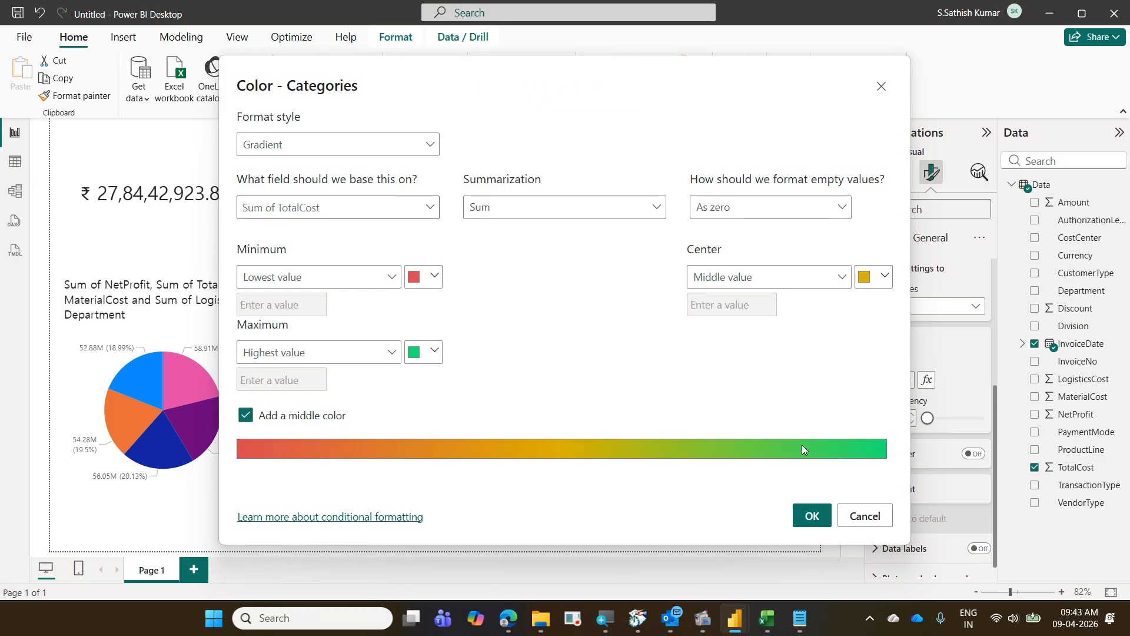
pyautogui.click(810, 524)
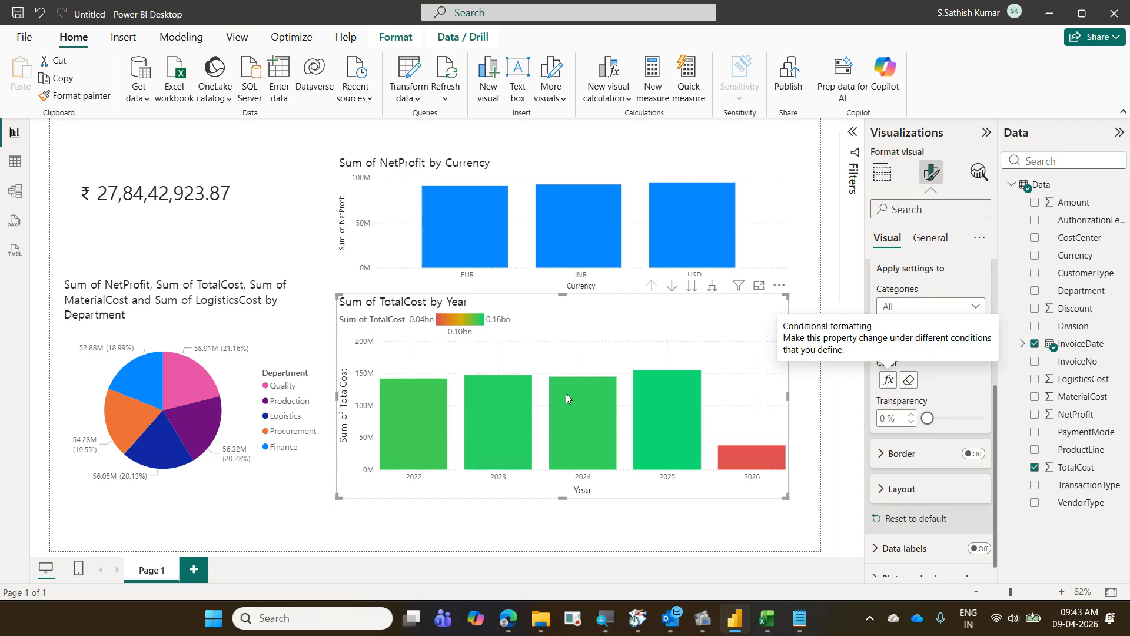
# Drill the color-formatted TotalCost chart into 2025's quarters, turn drill mode off, and return to the Year level.
pyautogui.click(671, 285)
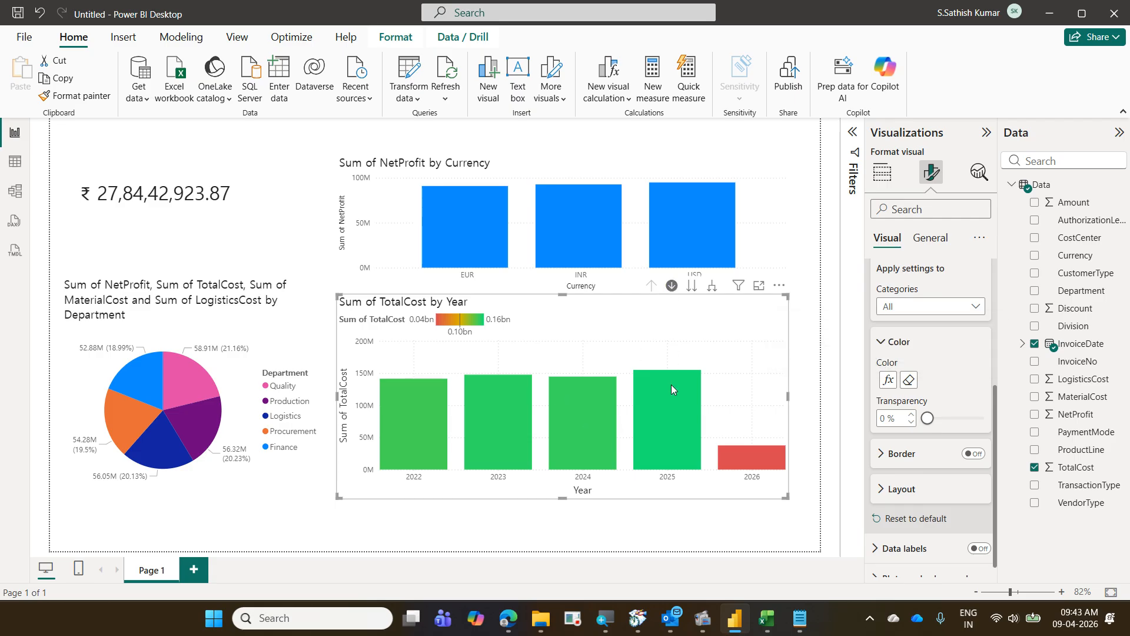
pyautogui.click(671, 384)
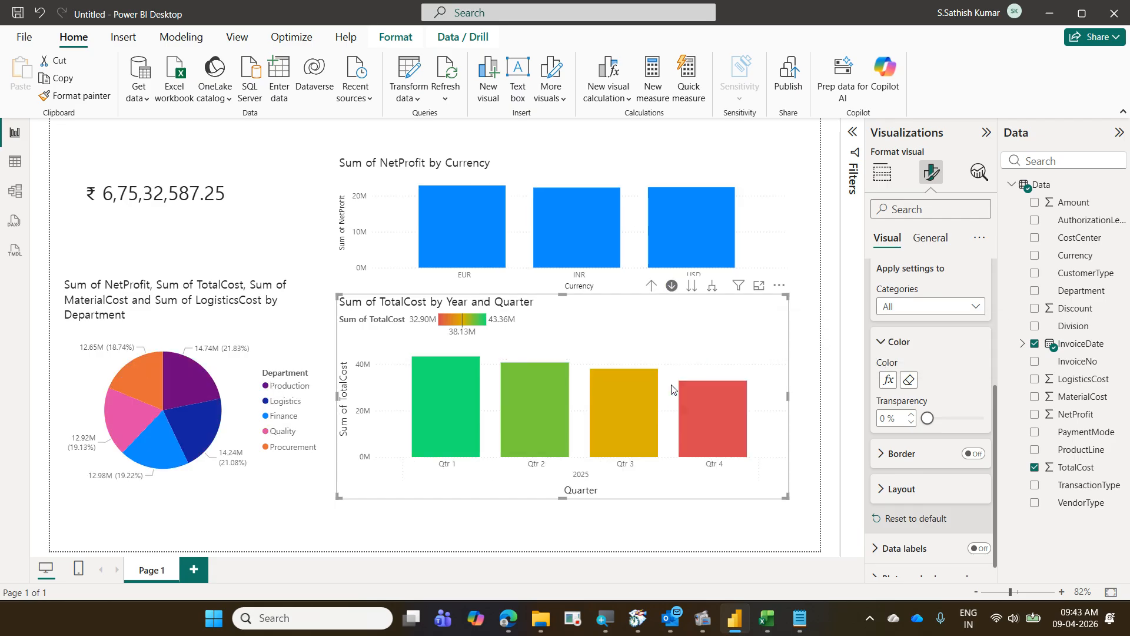
pyautogui.click(672, 286)
pyautogui.click(651, 286)
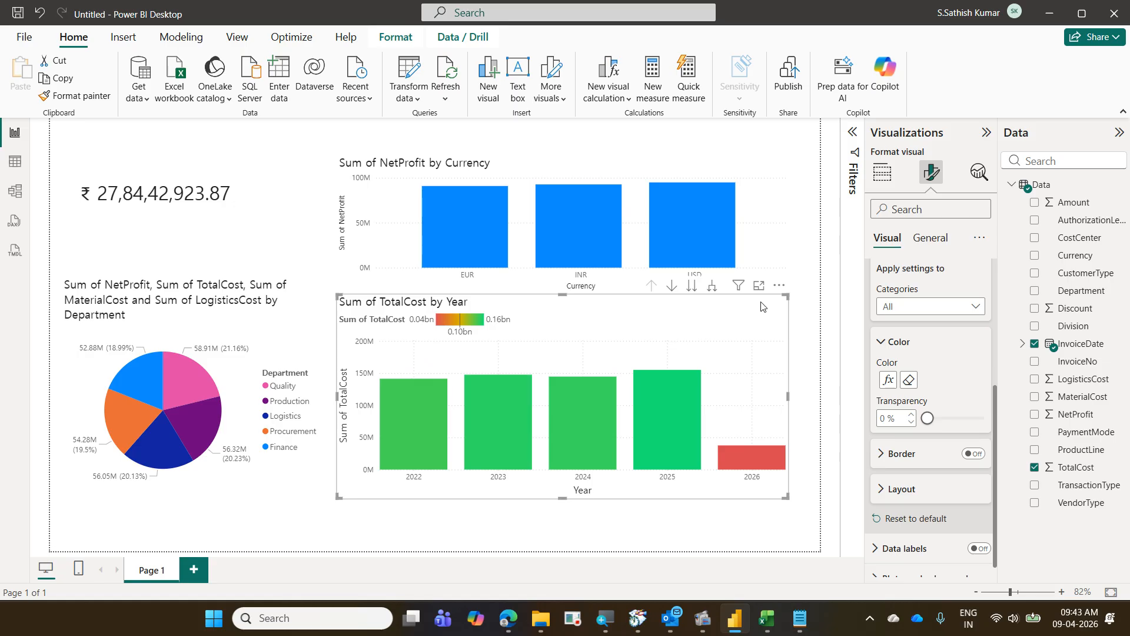
# View the TotalCost chart in focus mode and return to the report, then spotlight the chart and clear the spotlight.
pyautogui.click(759, 285)
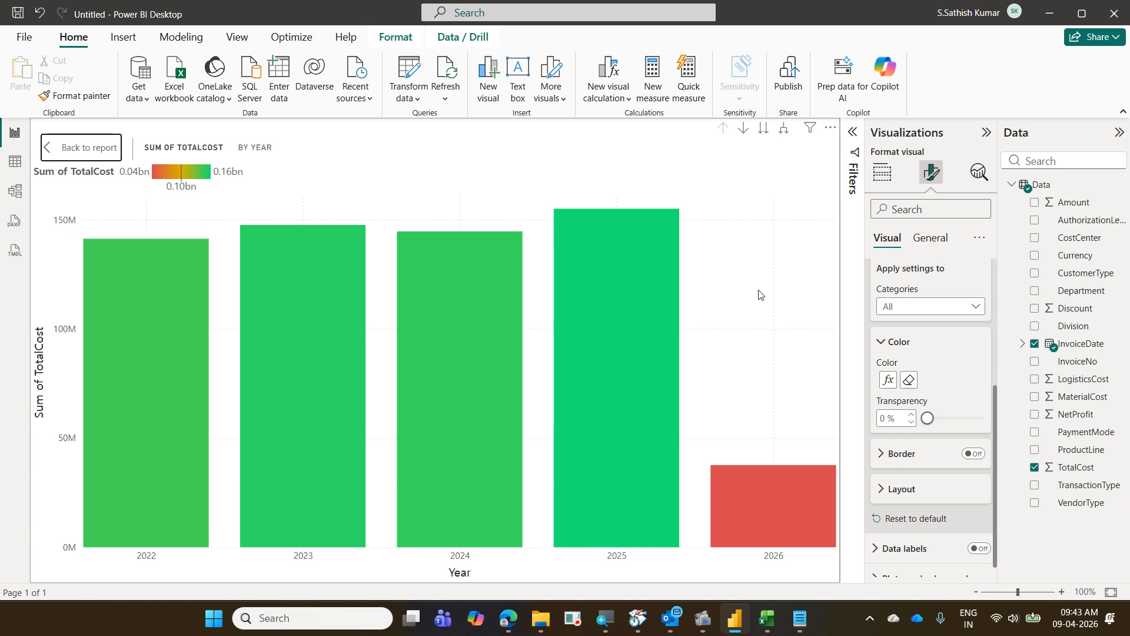
pyautogui.click(70, 148)
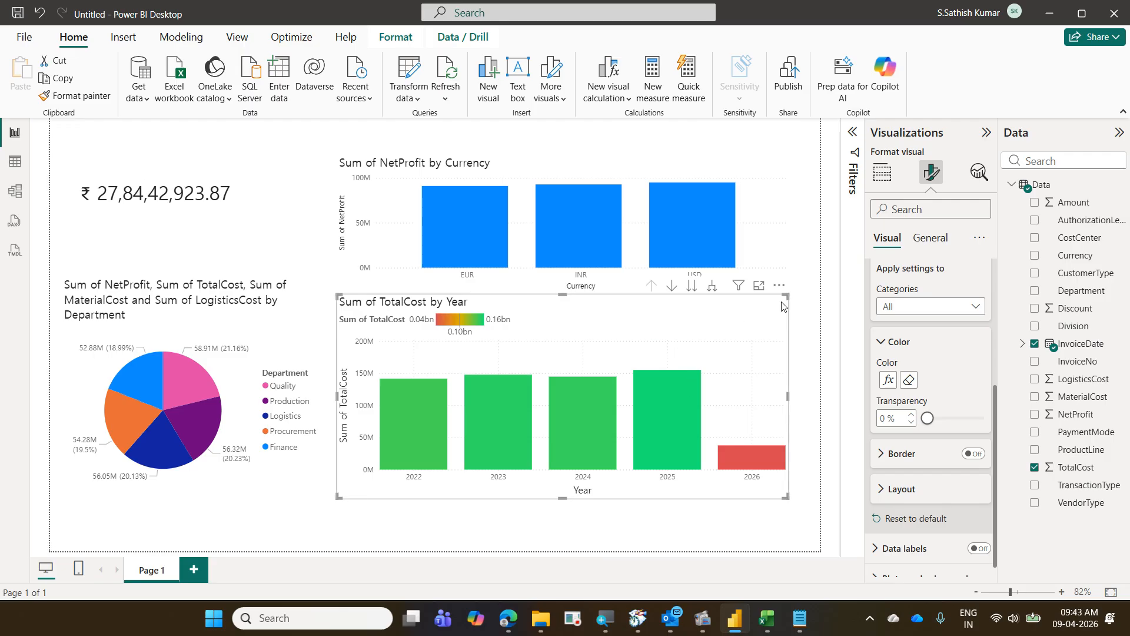
pyautogui.click(777, 286)
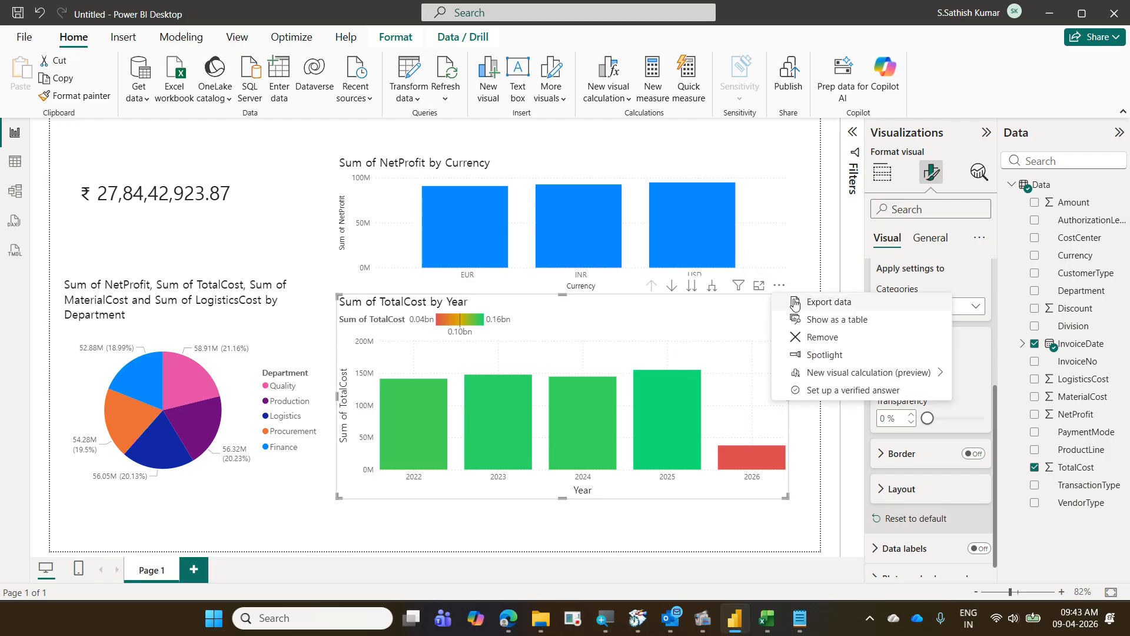
pyautogui.click(824, 356)
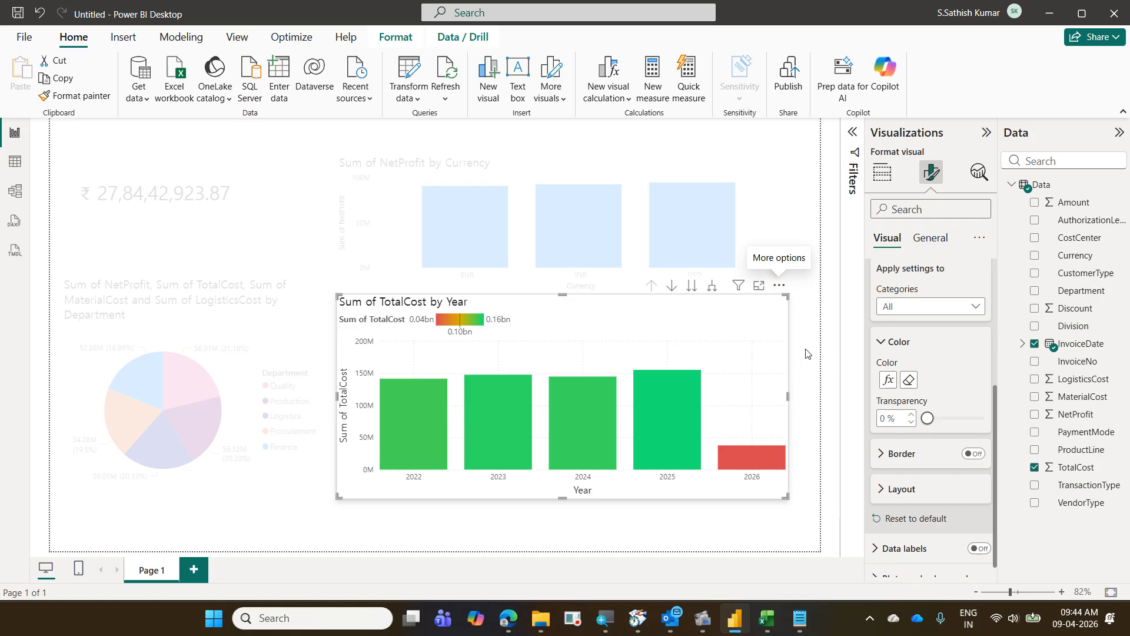
pyautogui.click(794, 369)
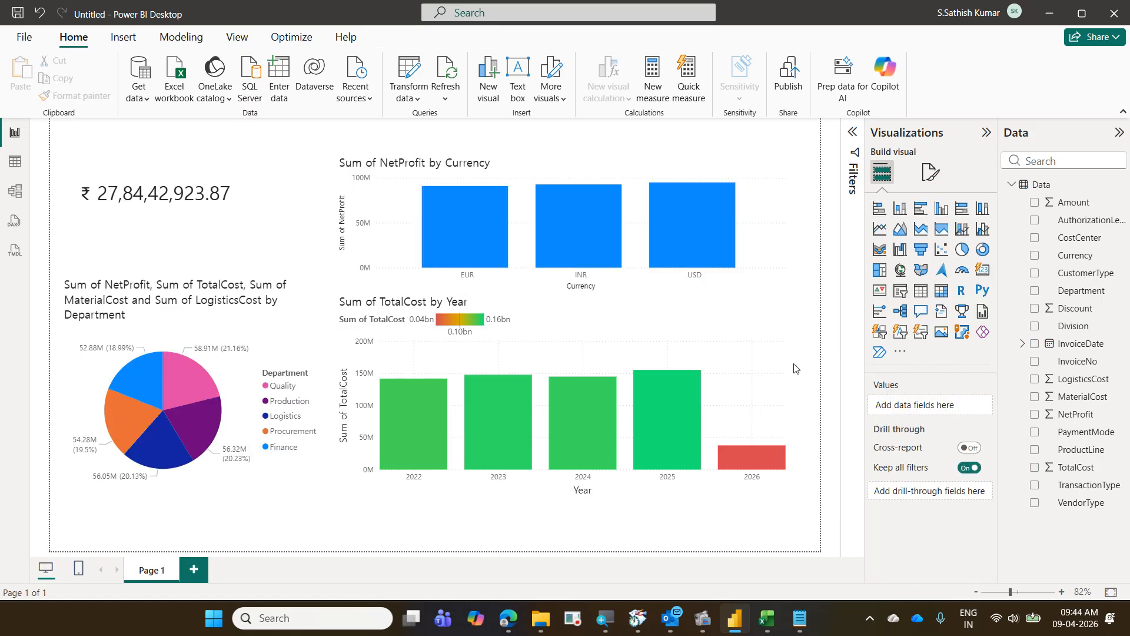
# Cross-highlight the report page by the Quality department slice of the pie chart.
pyautogui.click(178, 380)
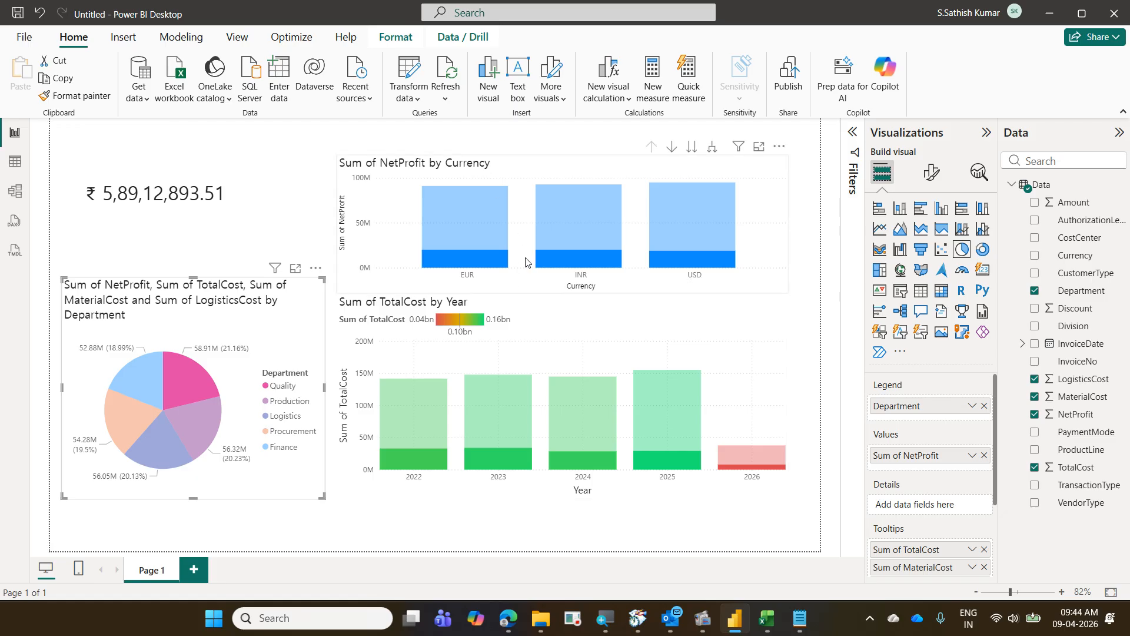
# Clear the Quality highlight and set the pie chart's interactions with both column charts to Filter instead of Highlight.
pyautogui.click(193, 381)
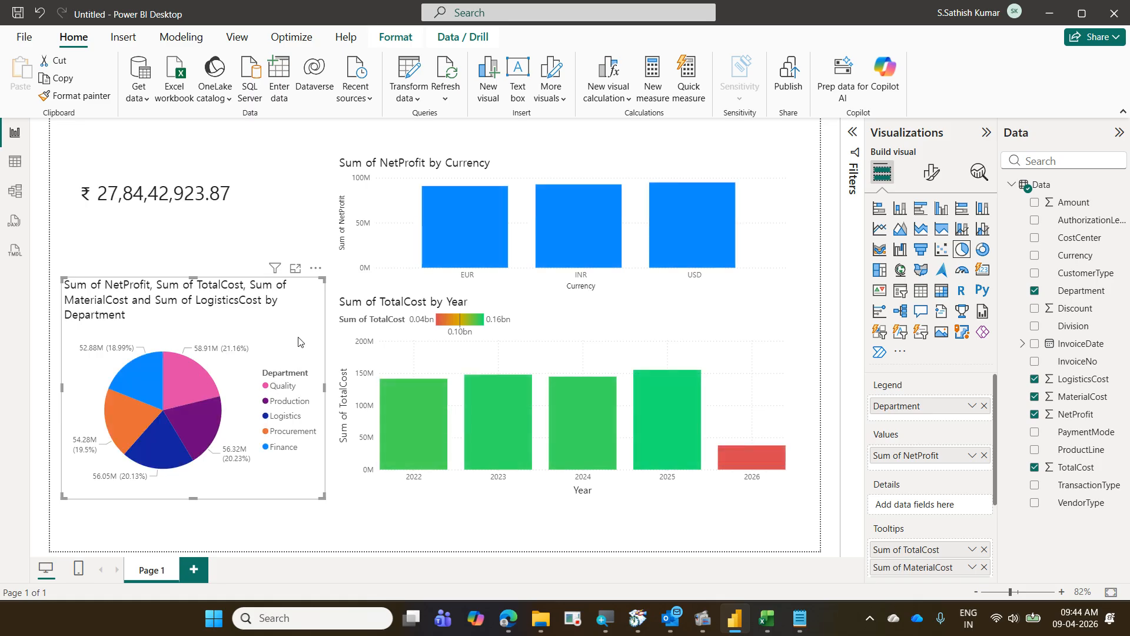
pyautogui.click(392, 39)
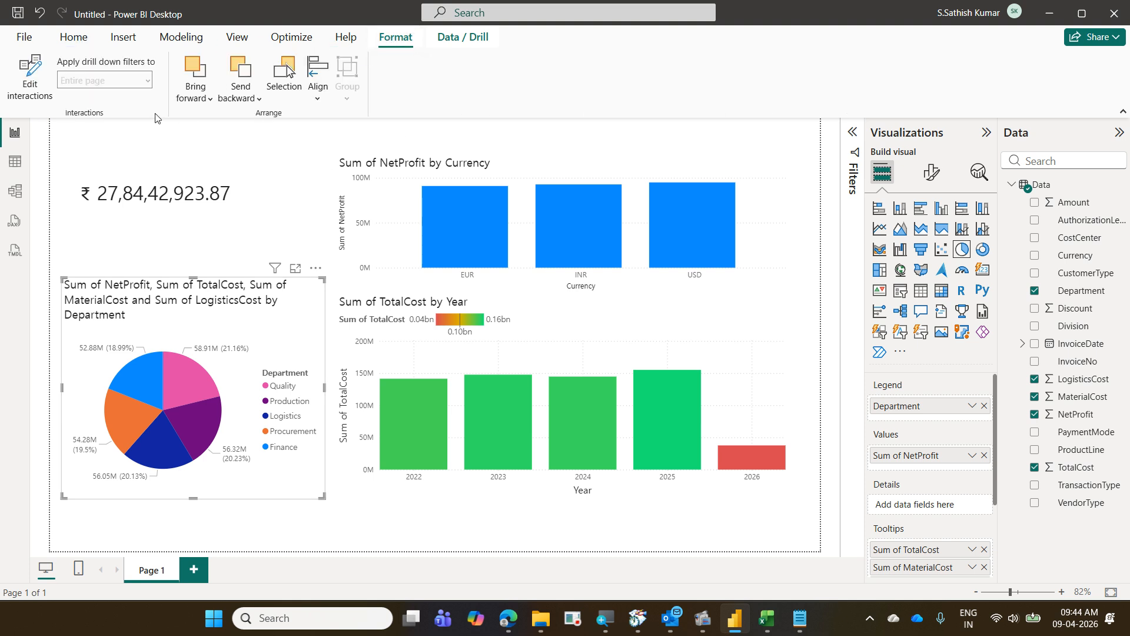
pyautogui.click(21, 93)
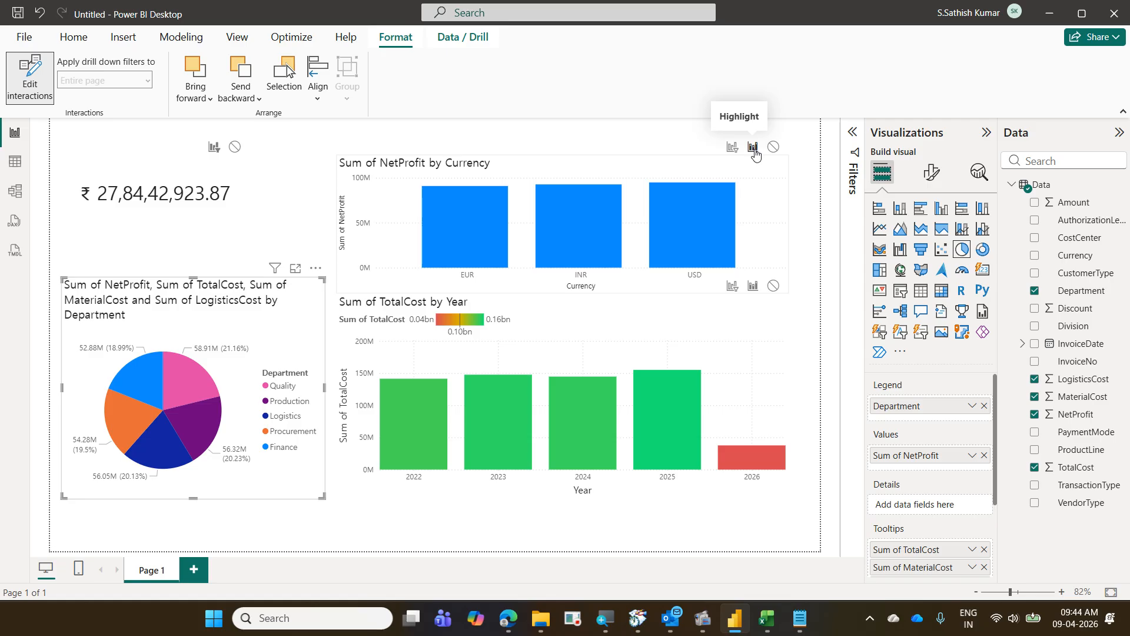
pyautogui.click(732, 150)
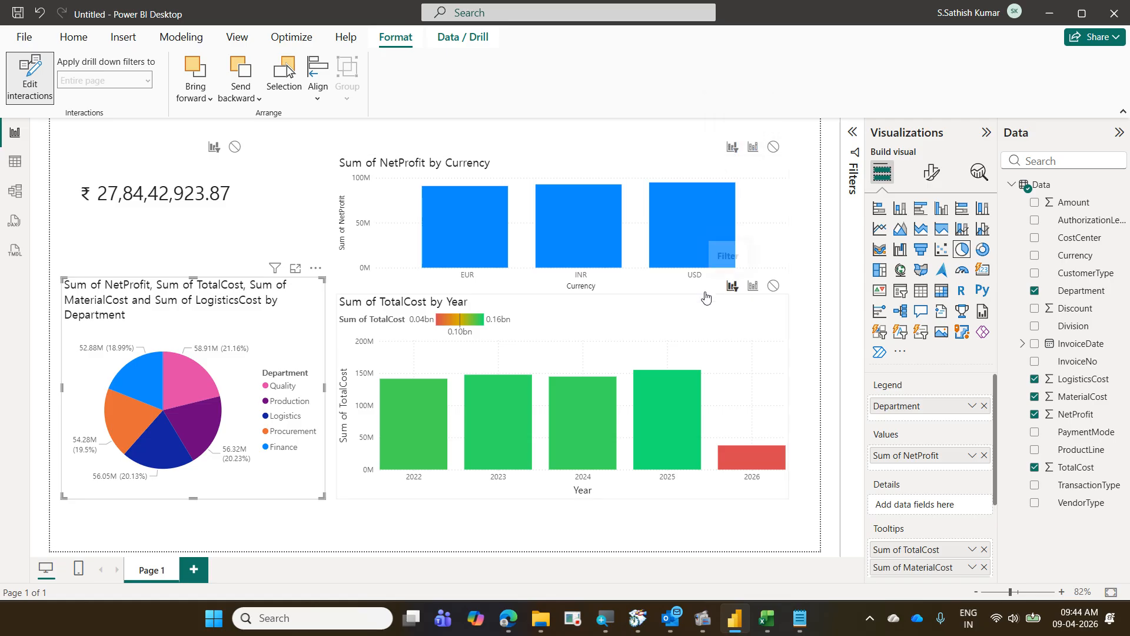
pyautogui.click(37, 88)
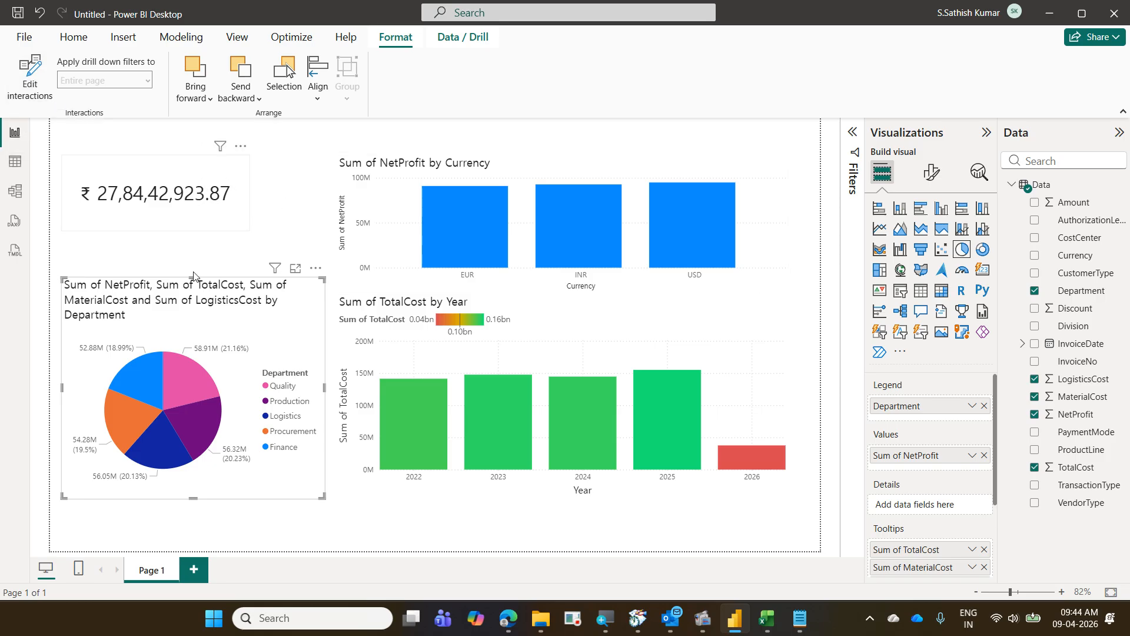
# Test the filter interactions by selecting the Quality and Logistics slices of the pie chart, and clear the selection.
pyautogui.click(189, 377)
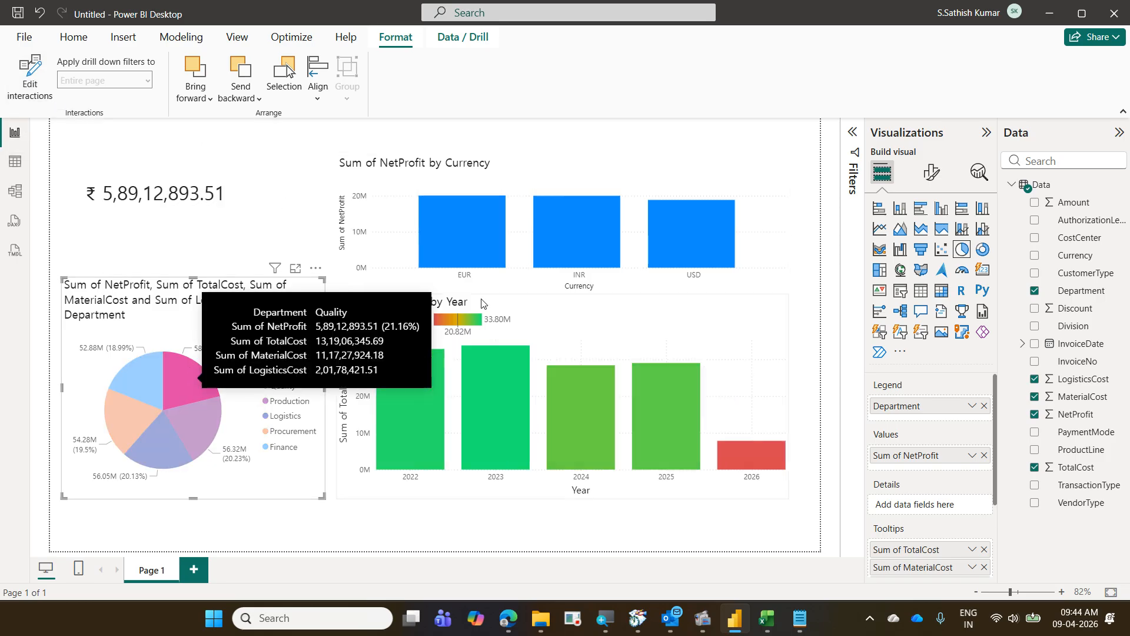
pyautogui.click(204, 443)
pyautogui.click(149, 422)
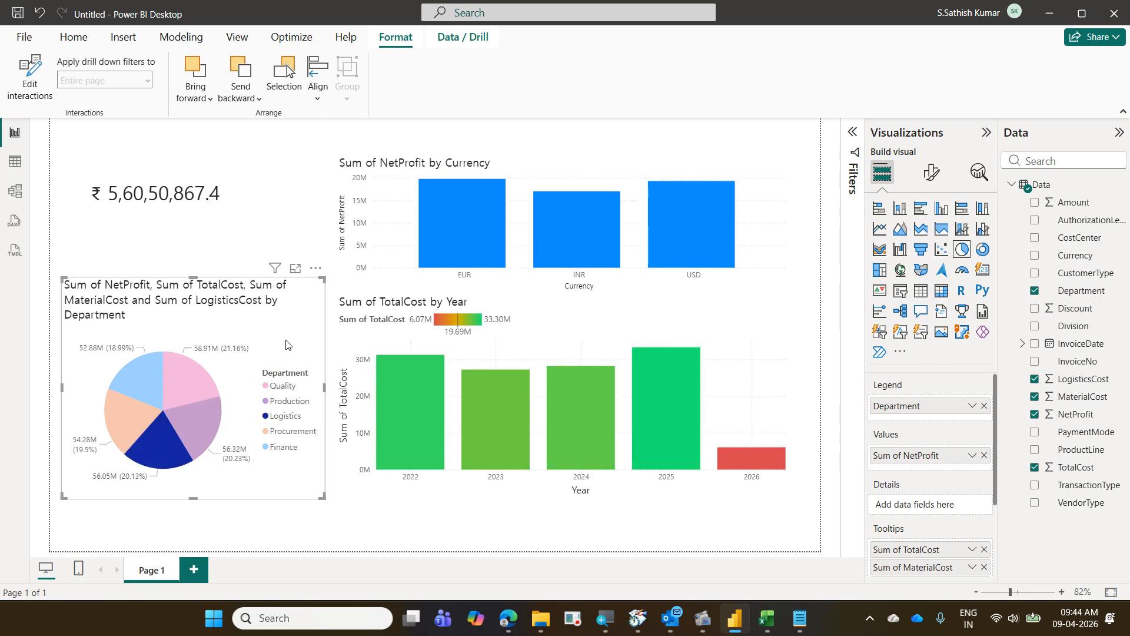
pyautogui.click(304, 345)
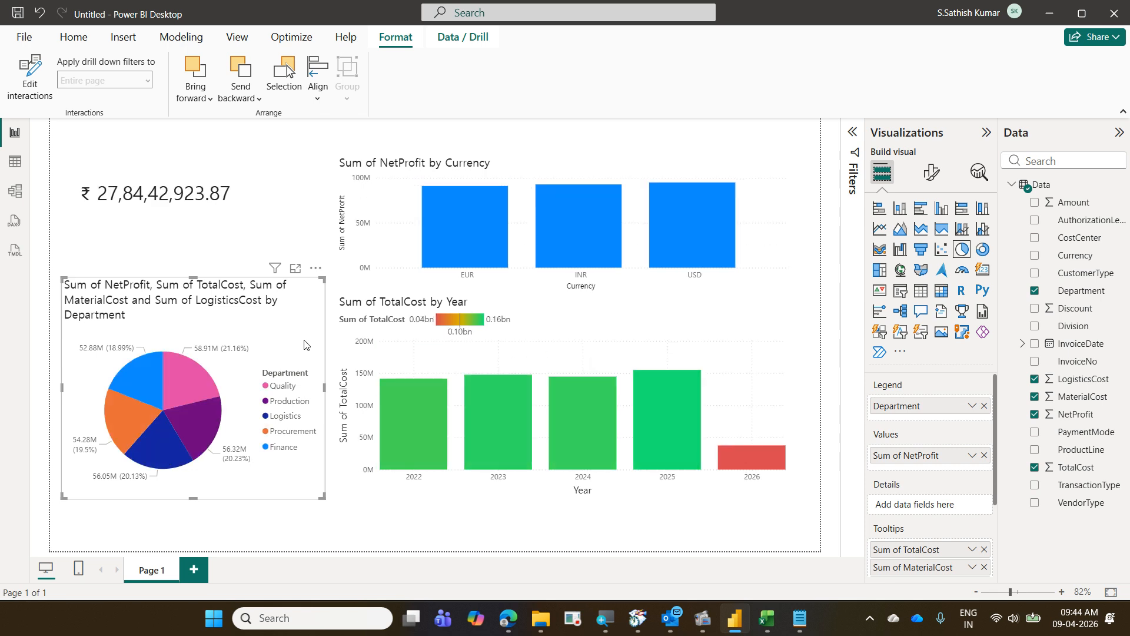
# Add a second report page and build a clustered column chart of TotalCost by PaymentMode, enlarged to fill most of the page.
pyautogui.click(187, 576)
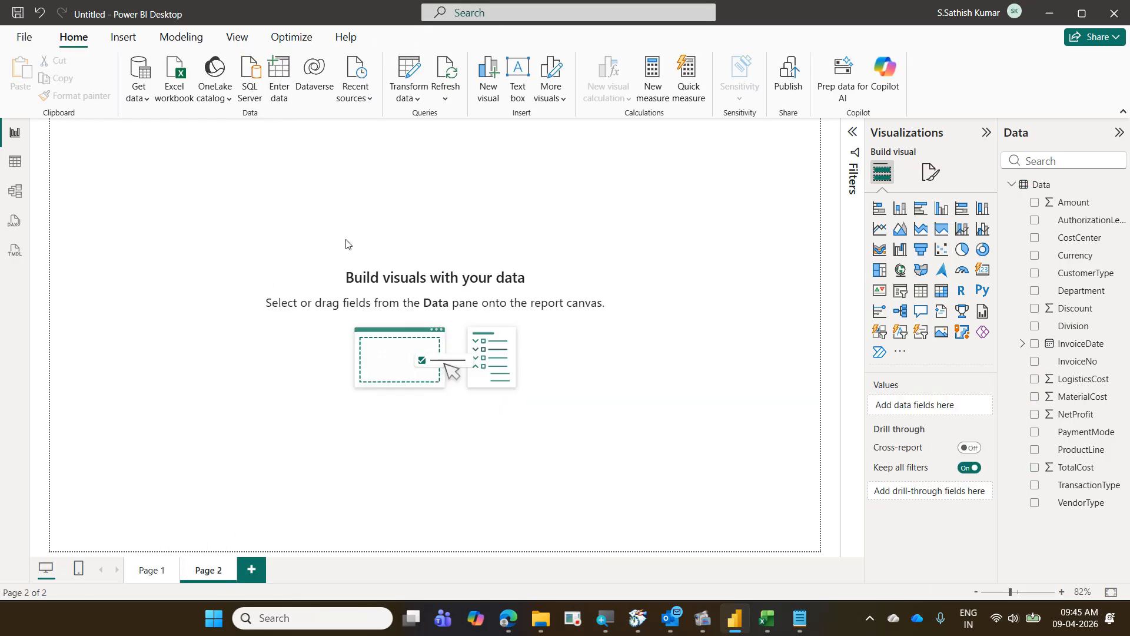
pyautogui.click(941, 208)
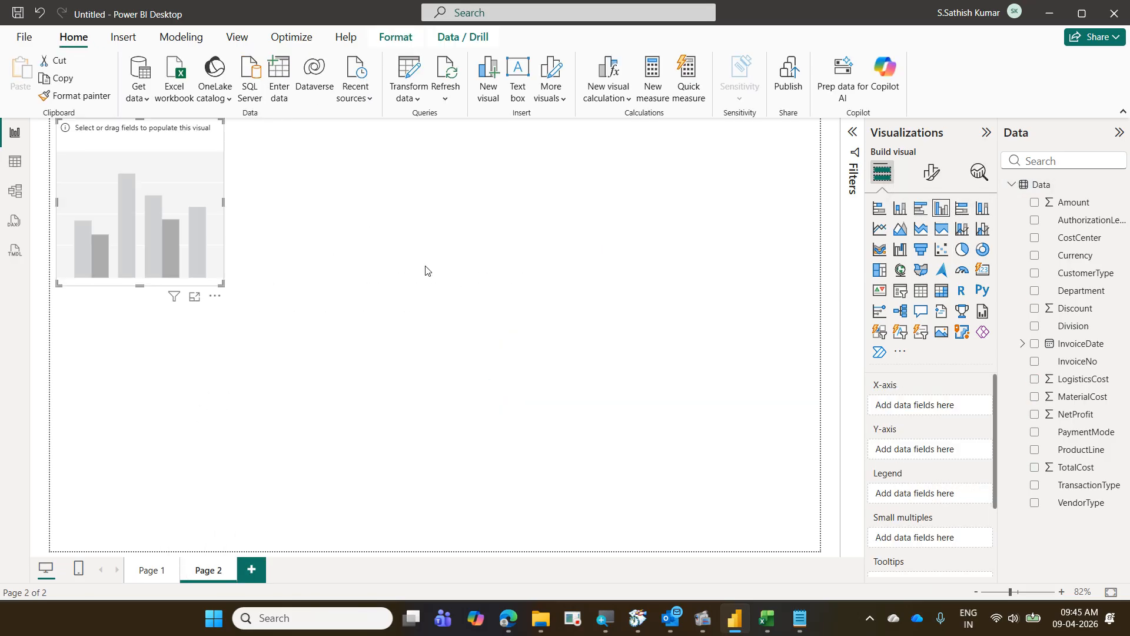
pyautogui.moveTo(151, 157); pyautogui.dragTo(155, 174)
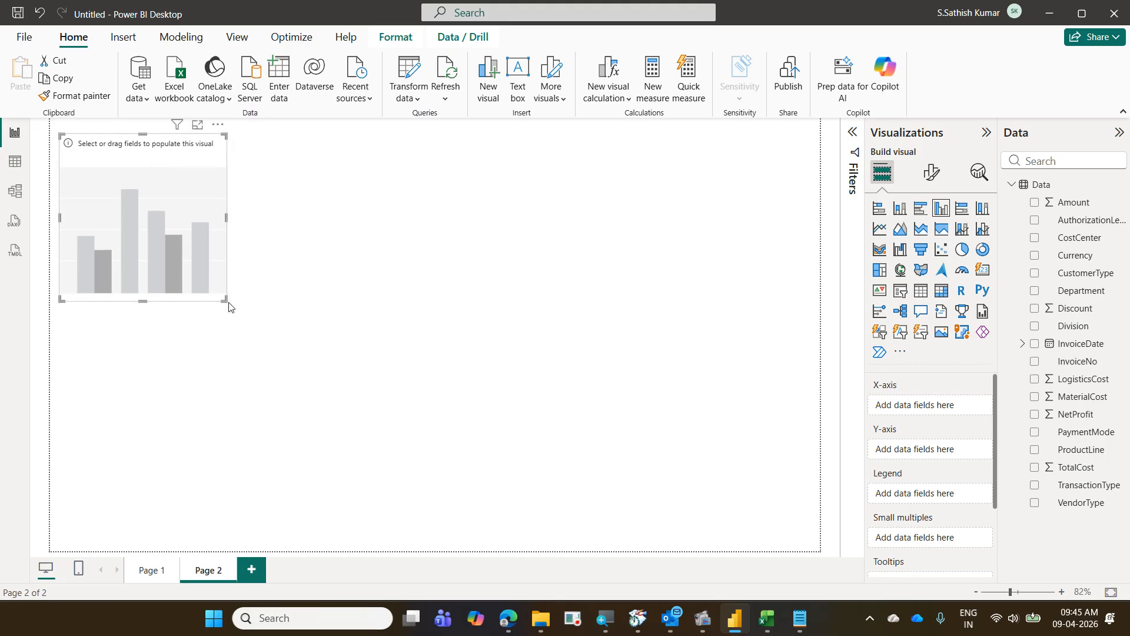
pyautogui.moveTo(225, 300); pyautogui.dragTo(718, 489)
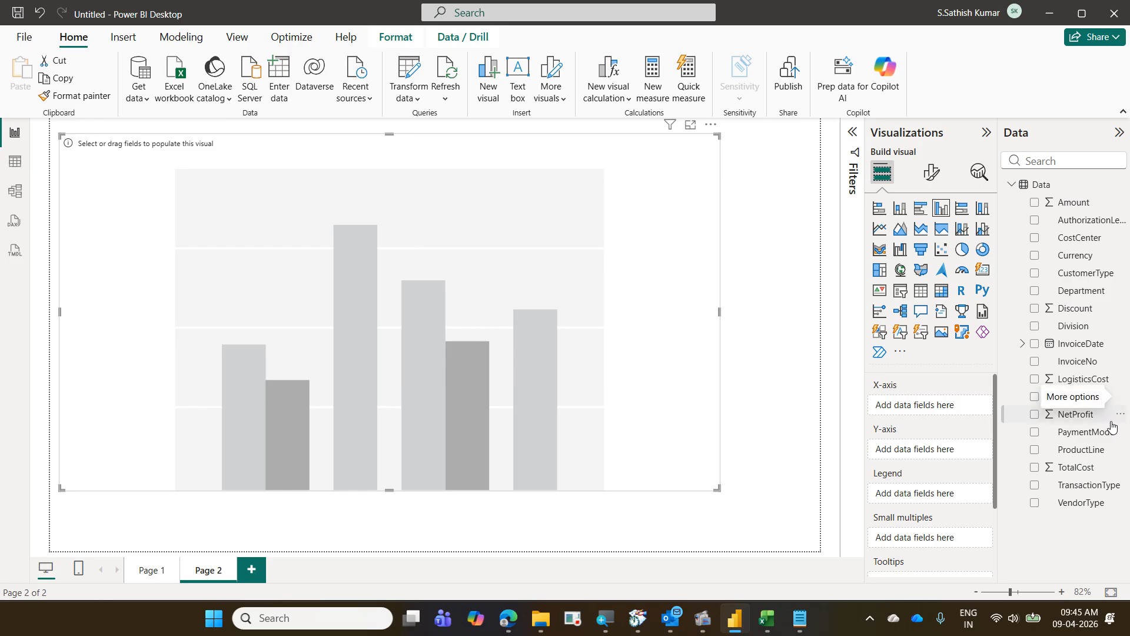
pyautogui.moveTo(1101, 434); pyautogui.dragTo(973, 412)
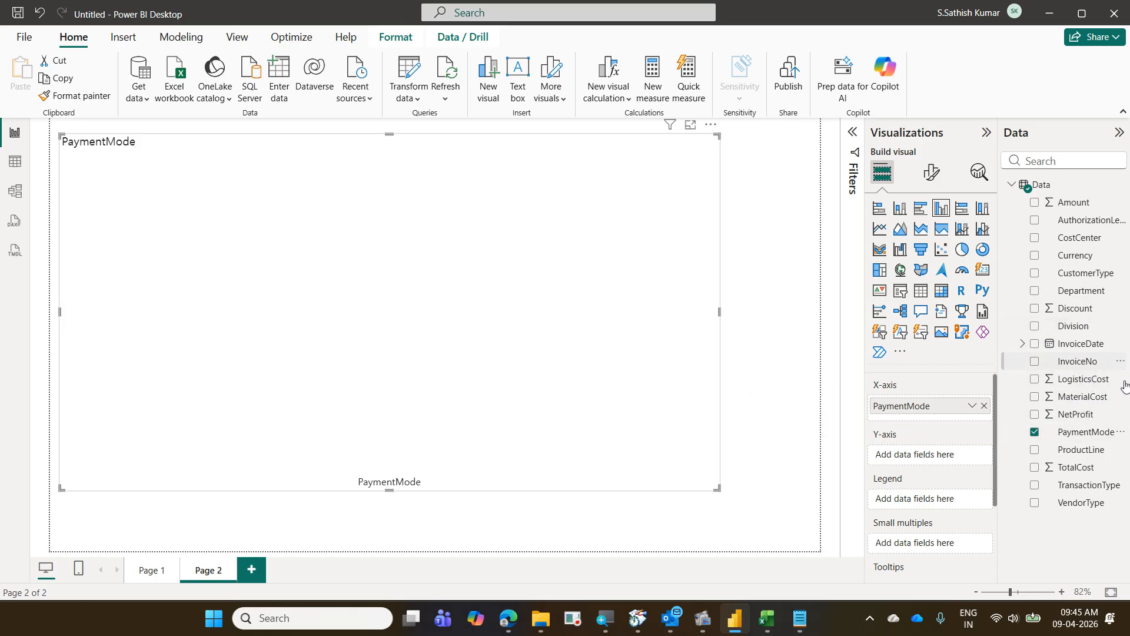
pyautogui.moveTo(1080, 468); pyautogui.dragTo(955, 459)
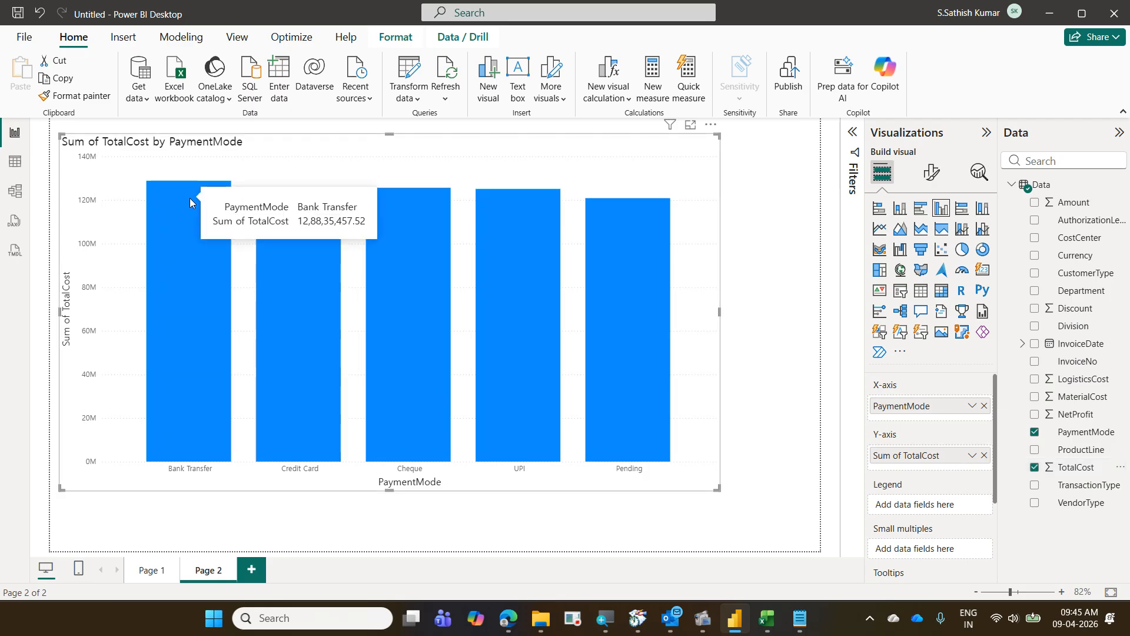
# Sort the TotalCost column chart's axis by PaymentMode in ascending order.
pyautogui.moveTo(379, 330)
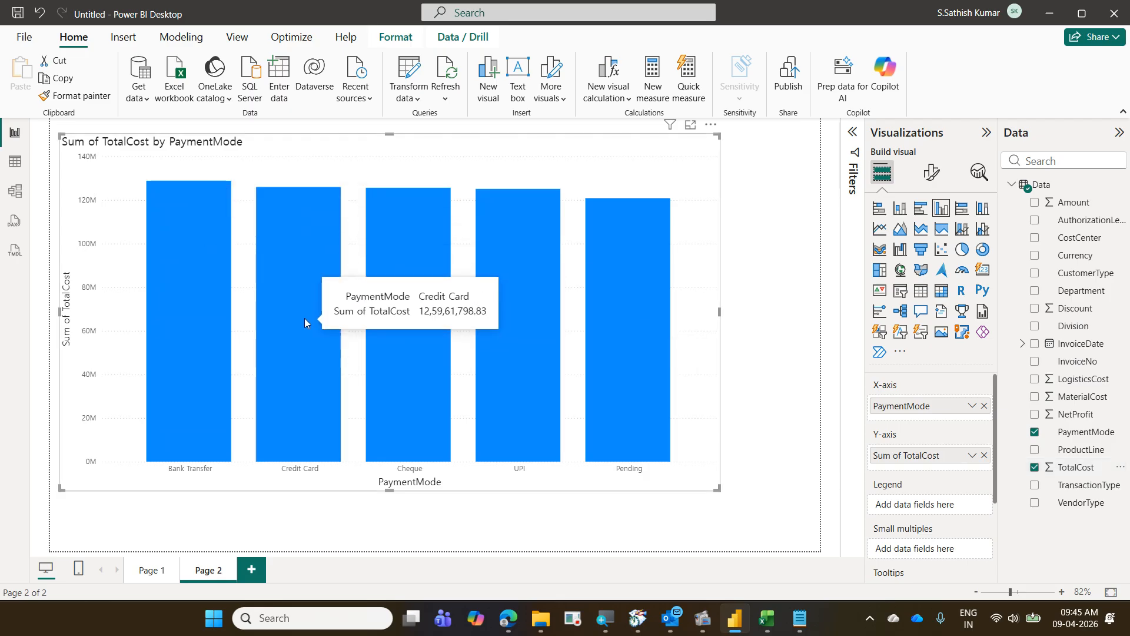
pyautogui.moveTo(544, 453)
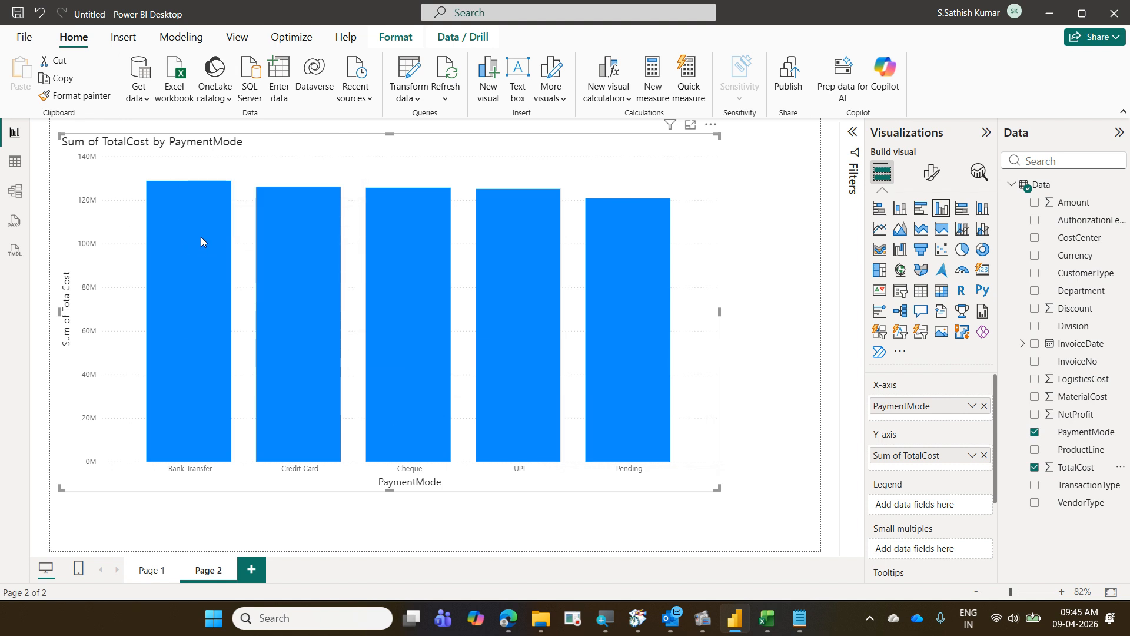
pyautogui.moveTo(201, 238)
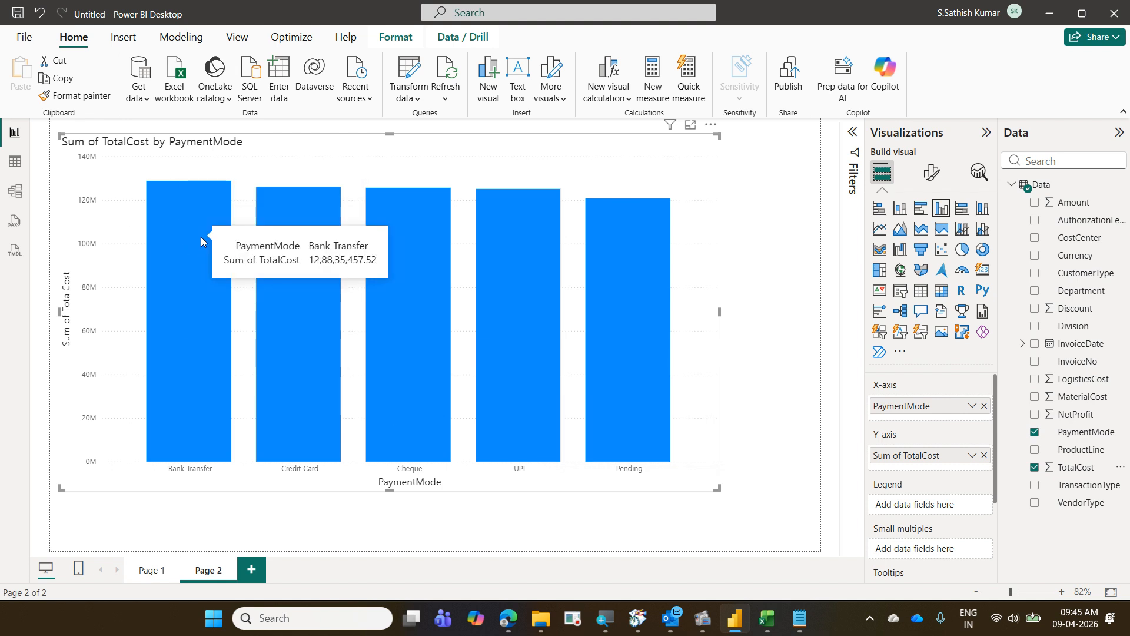
pyautogui.click(711, 125)
pyautogui.moveTo(824, 214)
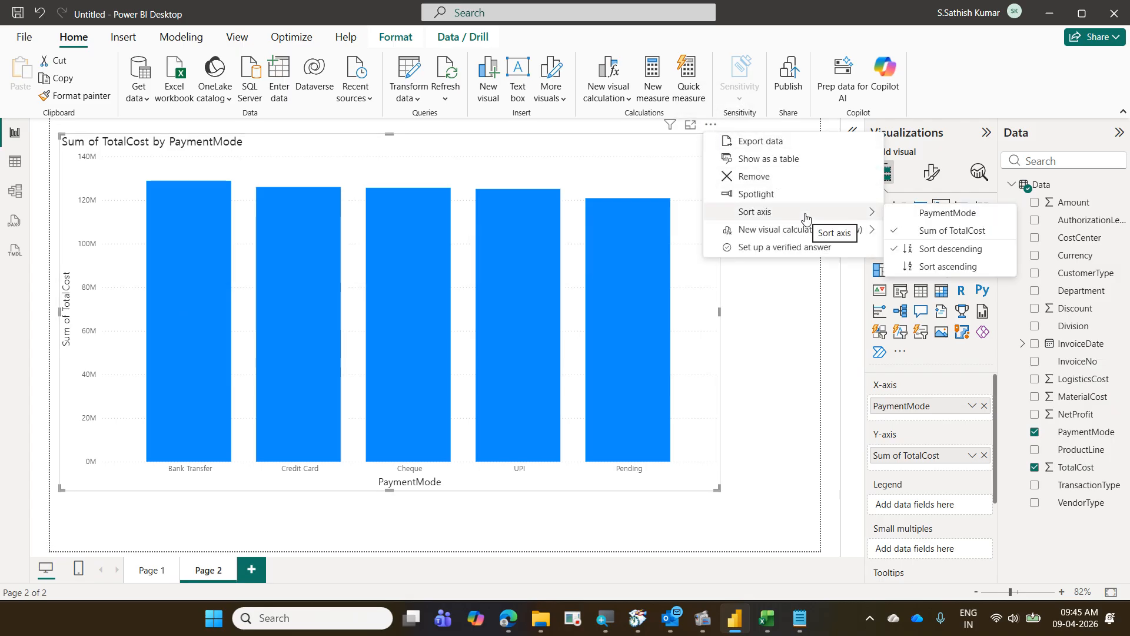
pyautogui.click(918, 214)
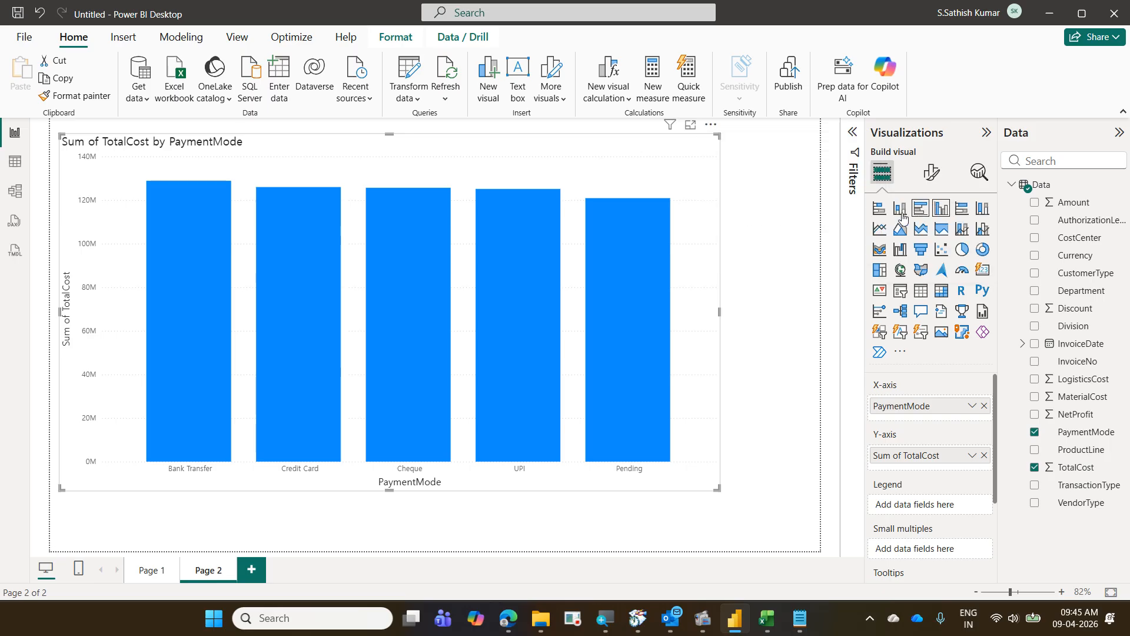
pyautogui.click(711, 130)
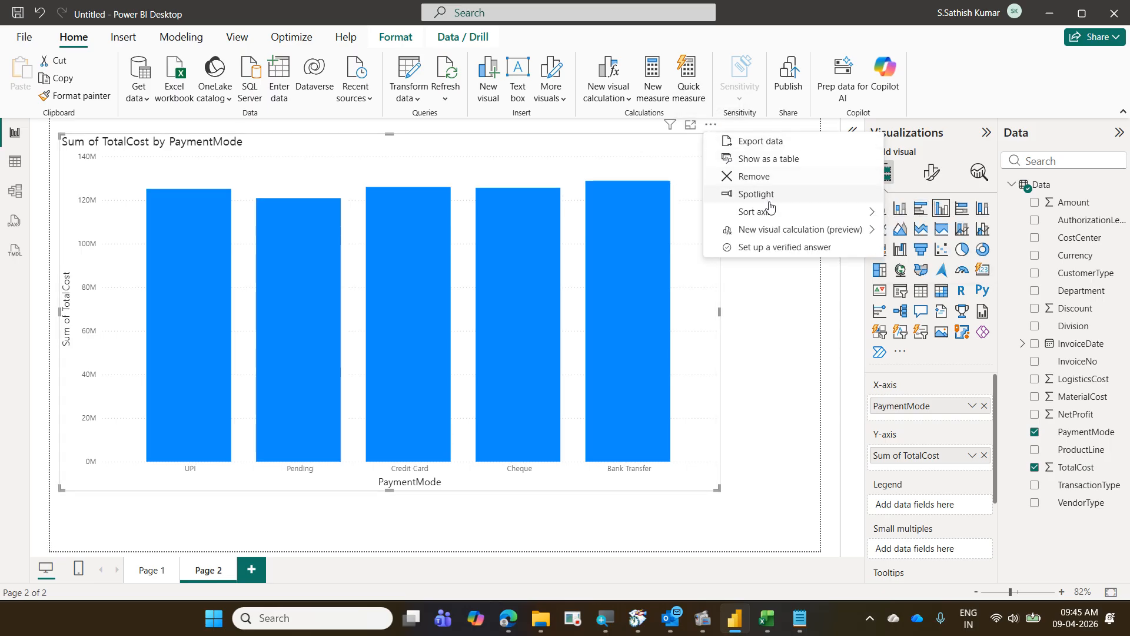
pyautogui.moveTo(765, 211)
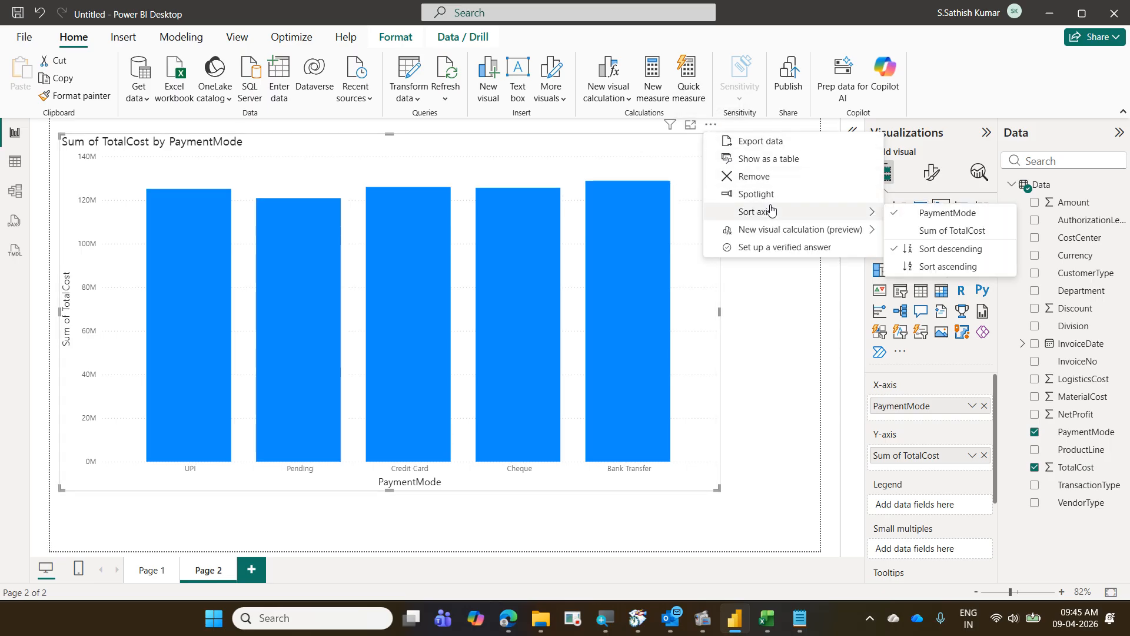
pyautogui.click(923, 268)
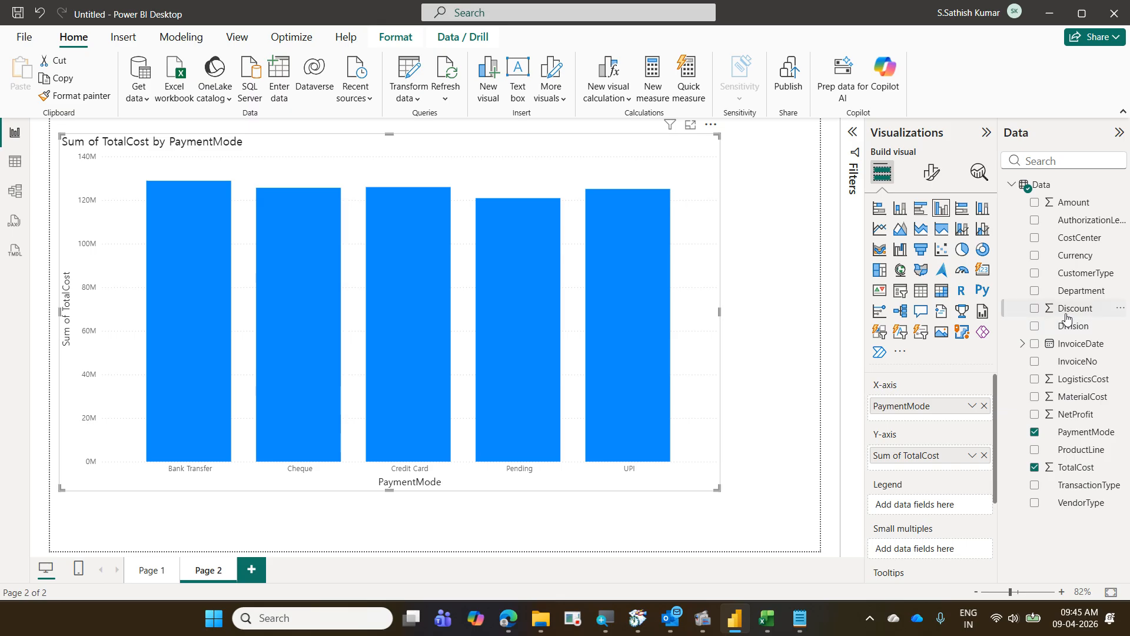
# Split the PaymentMode chart into small multiples by the Year level of the InvoiceDate hierarchy.
pyautogui.click(1023, 347)
pyautogui.click(1034, 363)
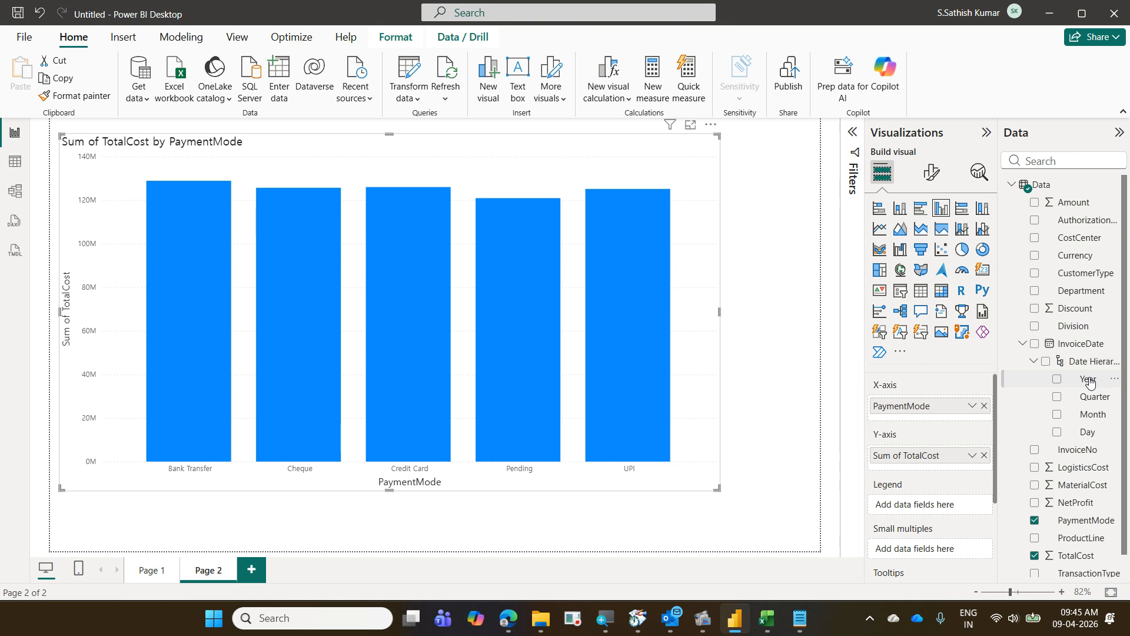
pyautogui.moveTo(1090, 382); pyautogui.dragTo(942, 554)
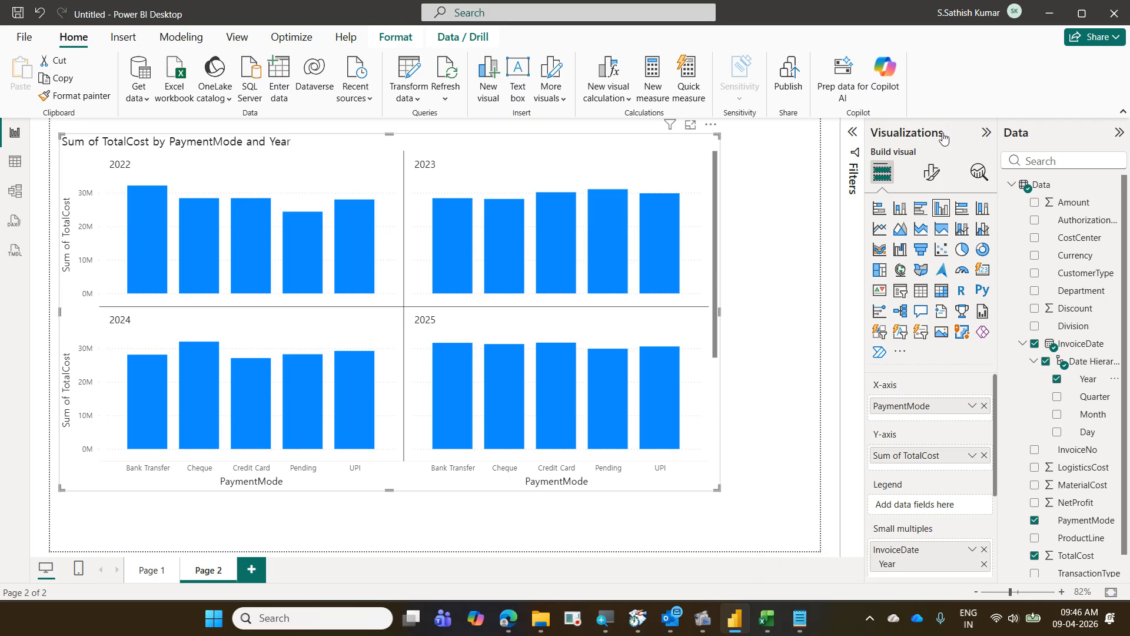
# Set the small multiples layout to 1 row and 5 columns.
pyautogui.click(931, 174)
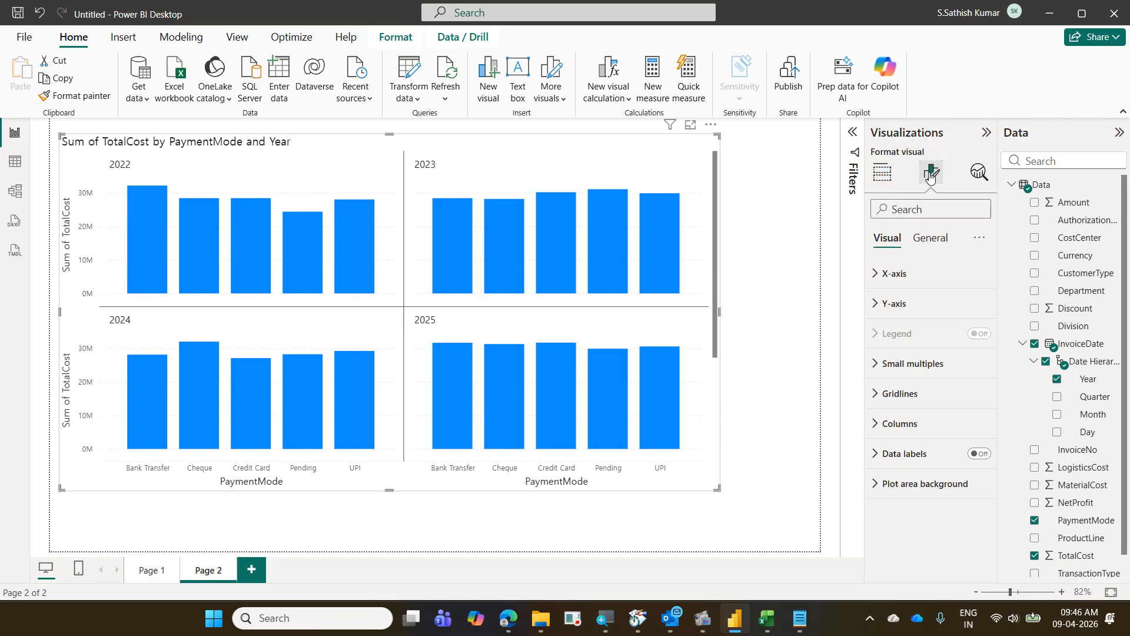
pyautogui.click(944, 364)
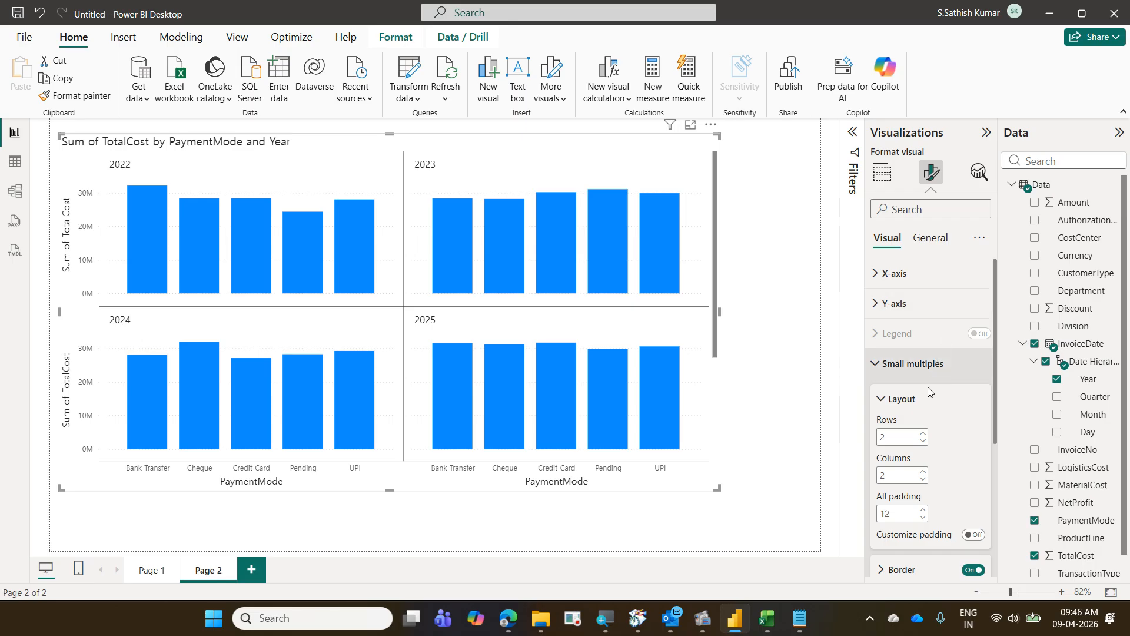
pyautogui.doubleClick(896, 437)
pyautogui.write('1')
pyautogui.press('Tab')
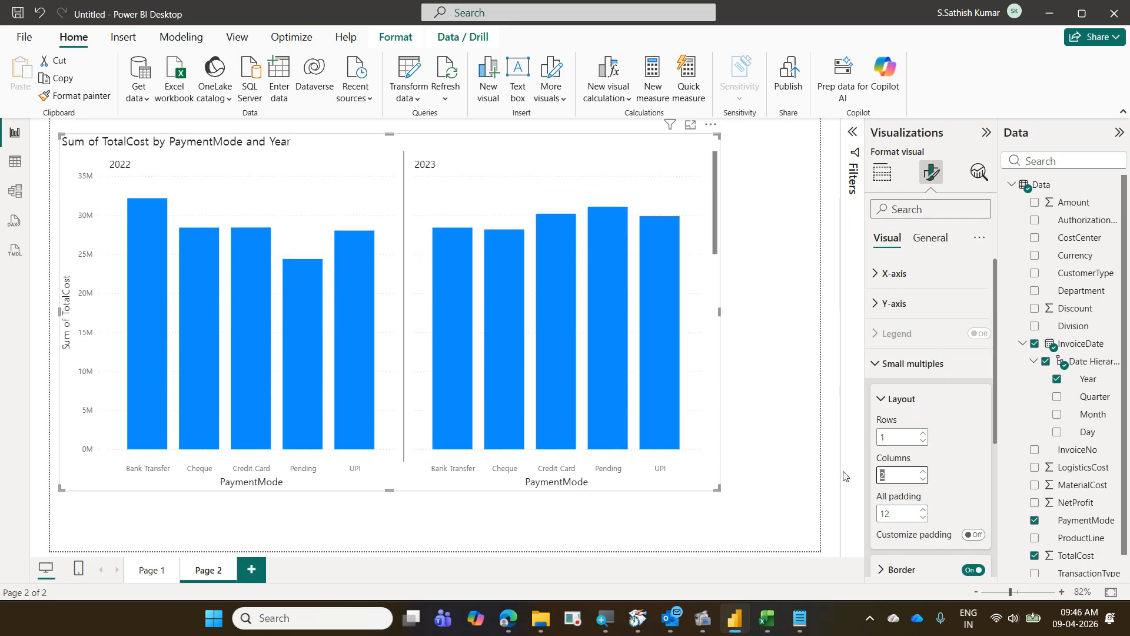
pyautogui.write('5')
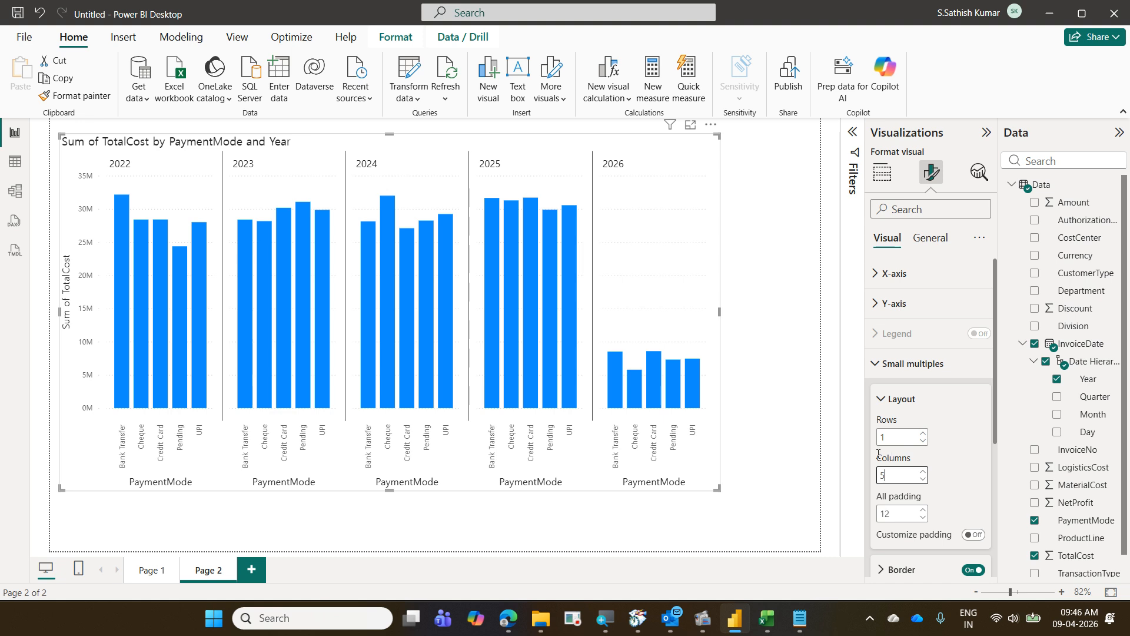
# Add a third report page and start a fields parameter containing CostCenter, CustomerType, Department and Division.
pyautogui.click(252, 571)
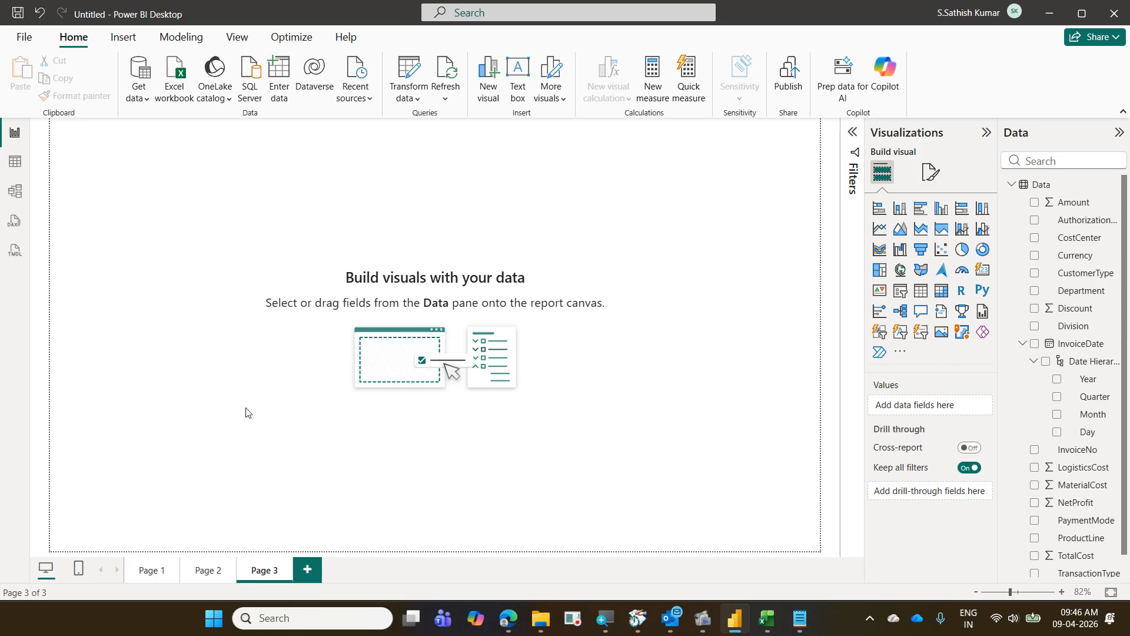
pyautogui.click(181, 37)
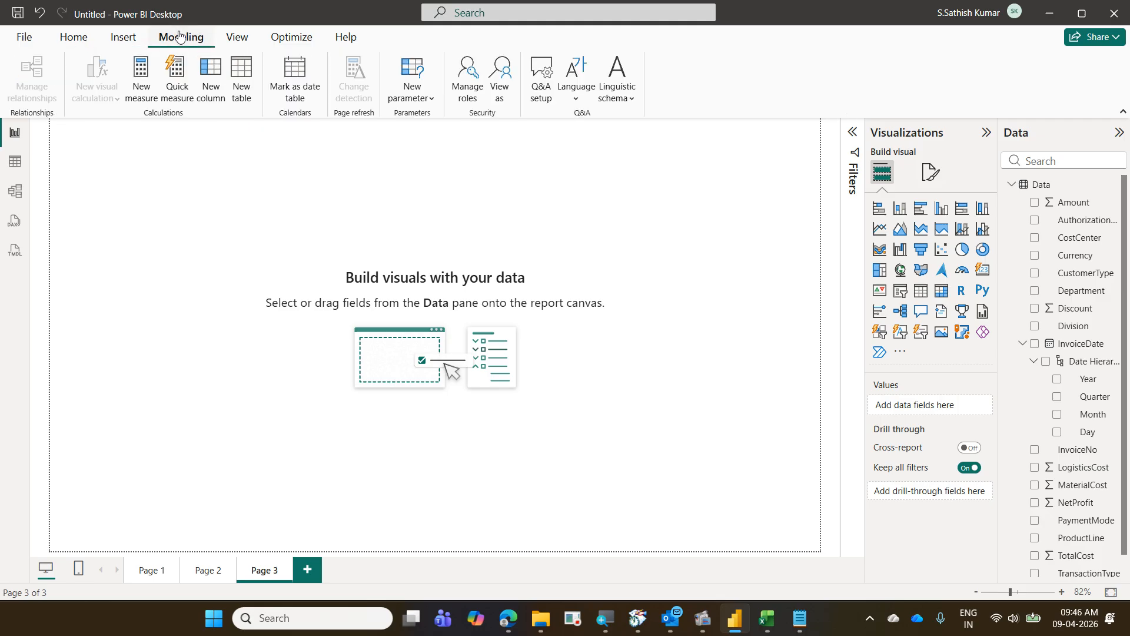
pyautogui.click(432, 101)
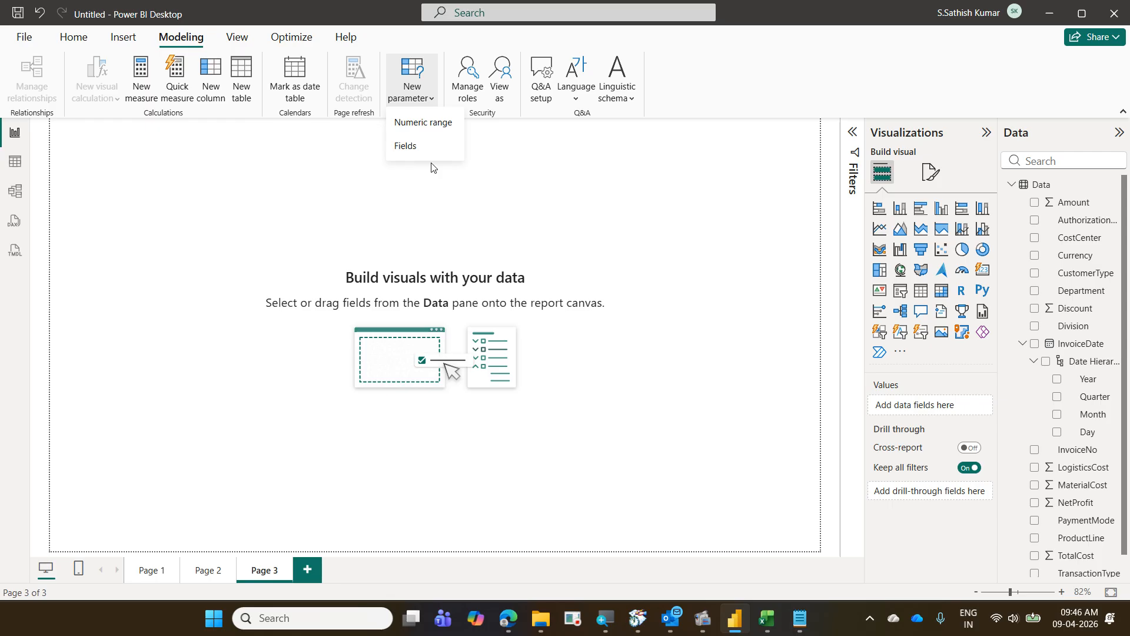
pyautogui.click(419, 147)
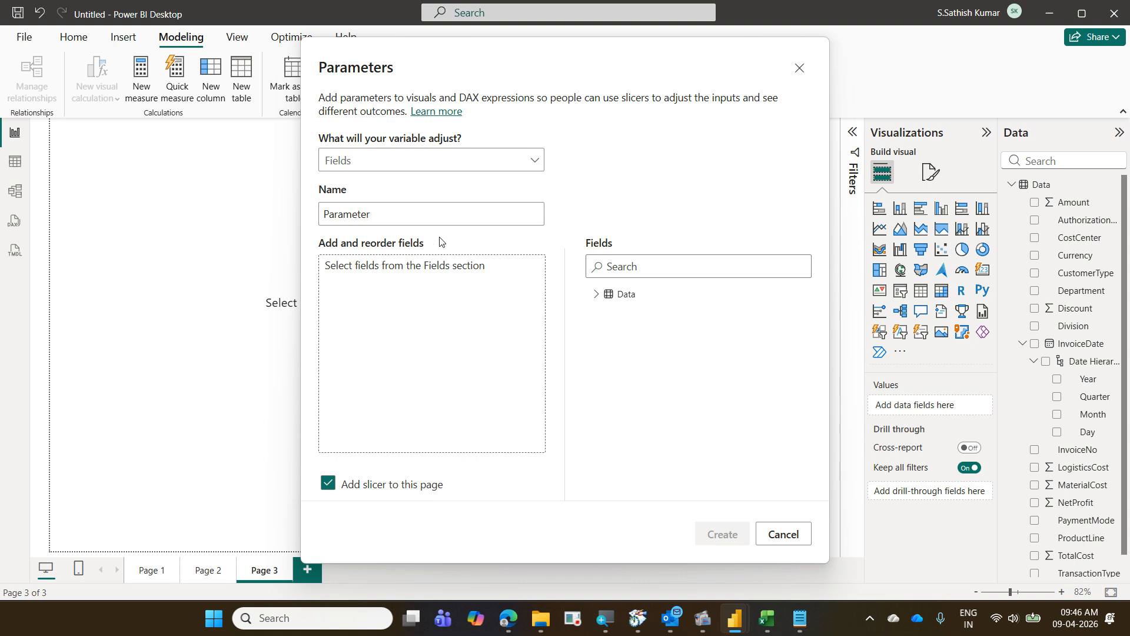
pyautogui.click(595, 301)
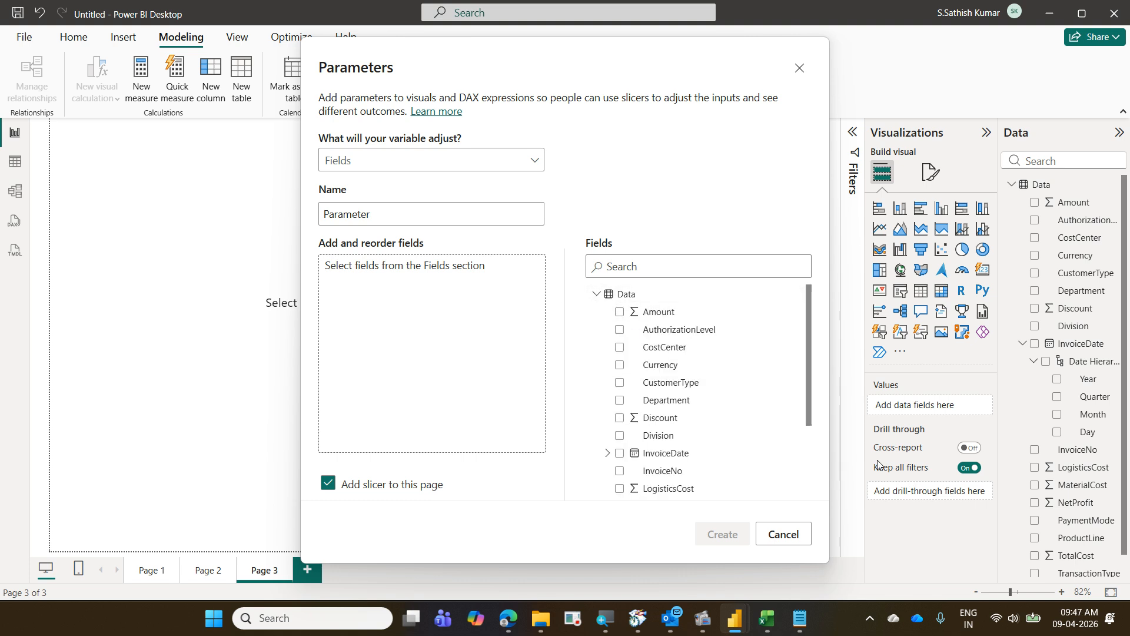
pyautogui.click(620, 347)
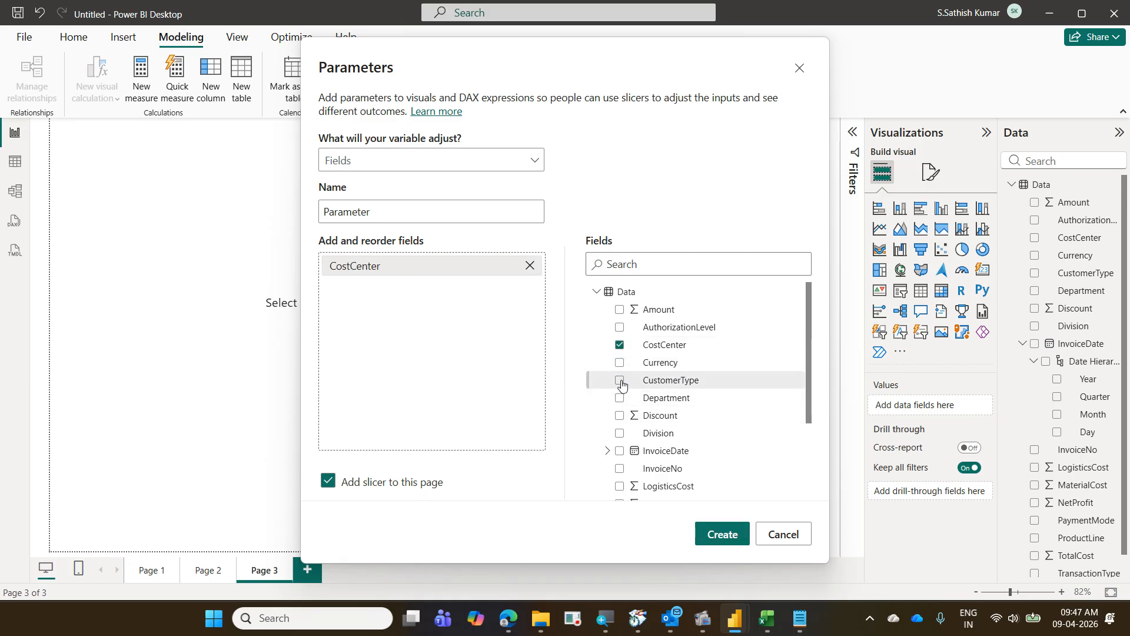
pyautogui.click(621, 381)
pyautogui.click(620, 398)
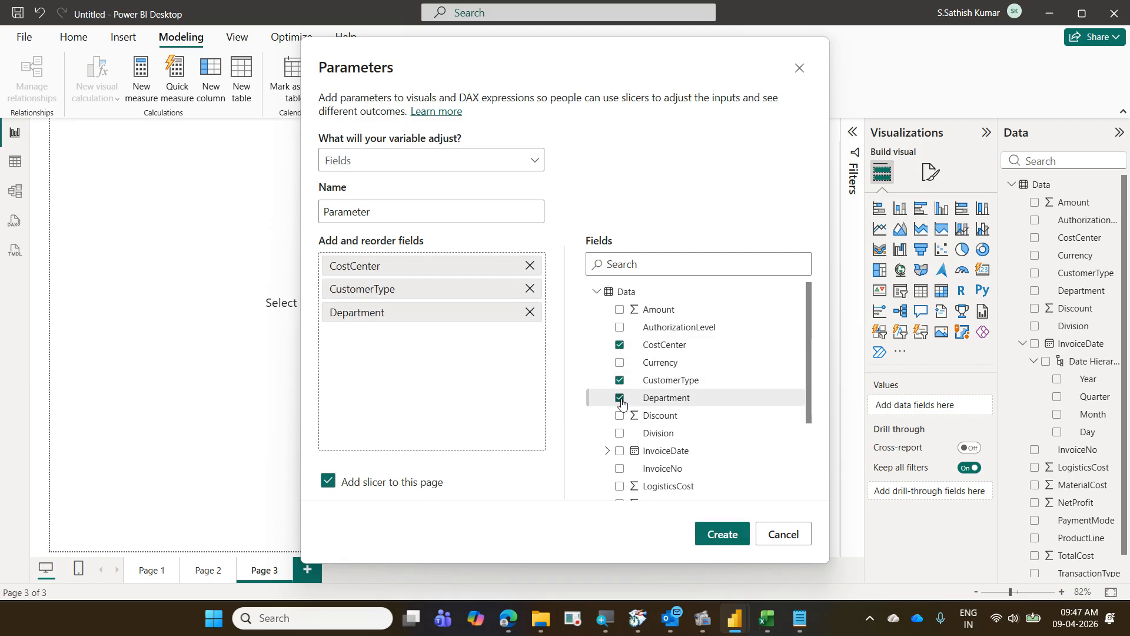
pyautogui.click(620, 434)
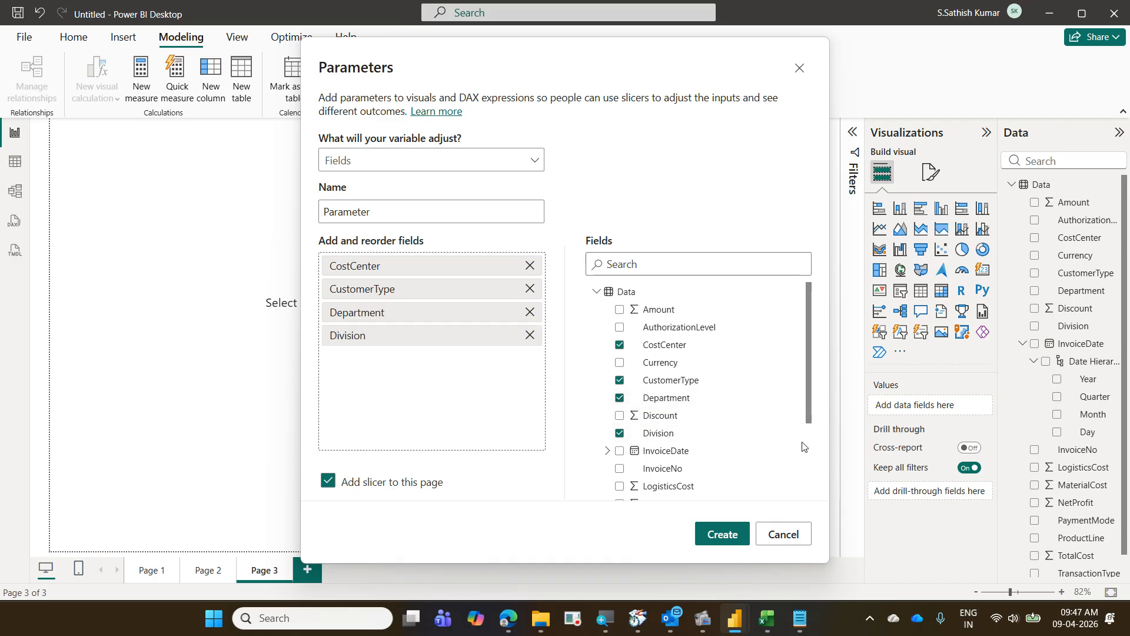
# Include the Year level of the InvoiceDate hierarchy in the parameter and create it with a slicer on the page.
pyautogui.scroll(-3, 765, 454)
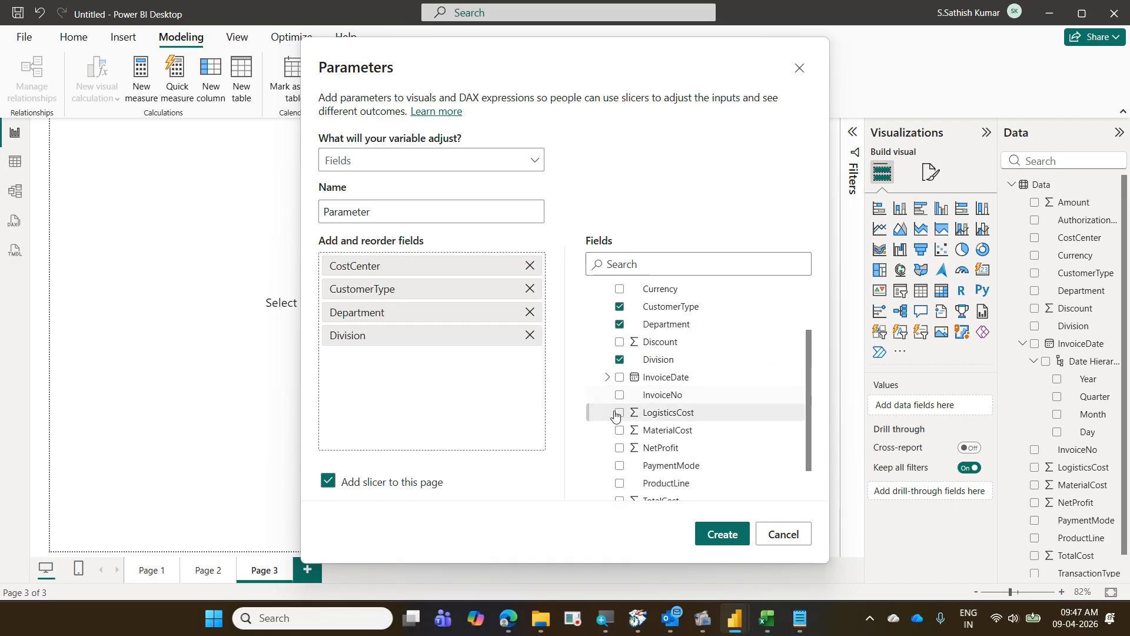
pyautogui.click(608, 378)
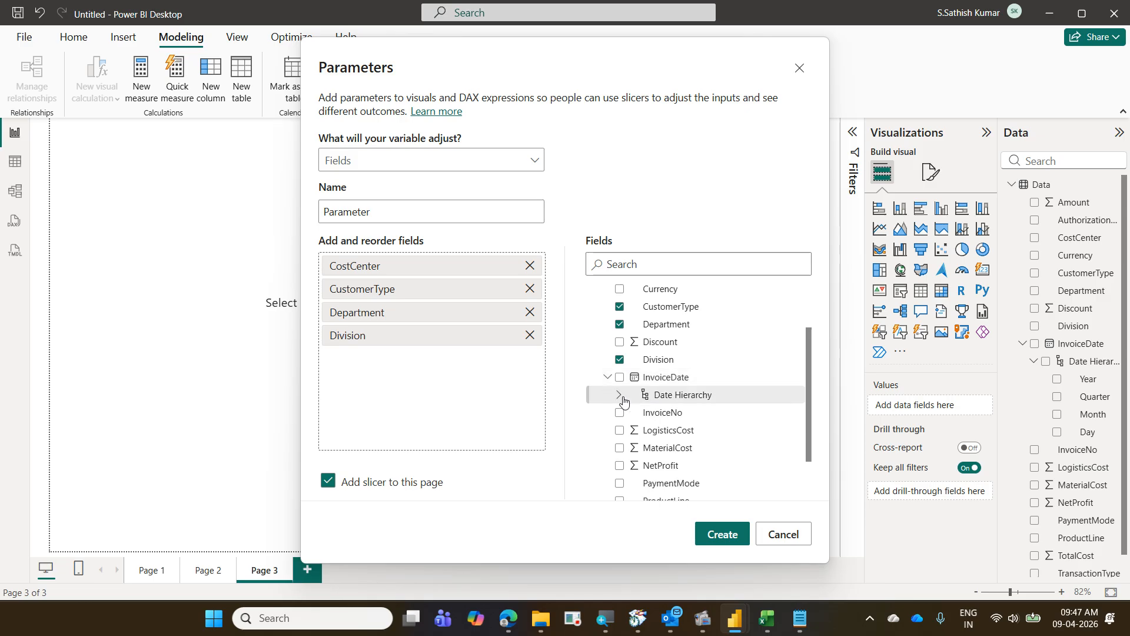
pyautogui.click(622, 397)
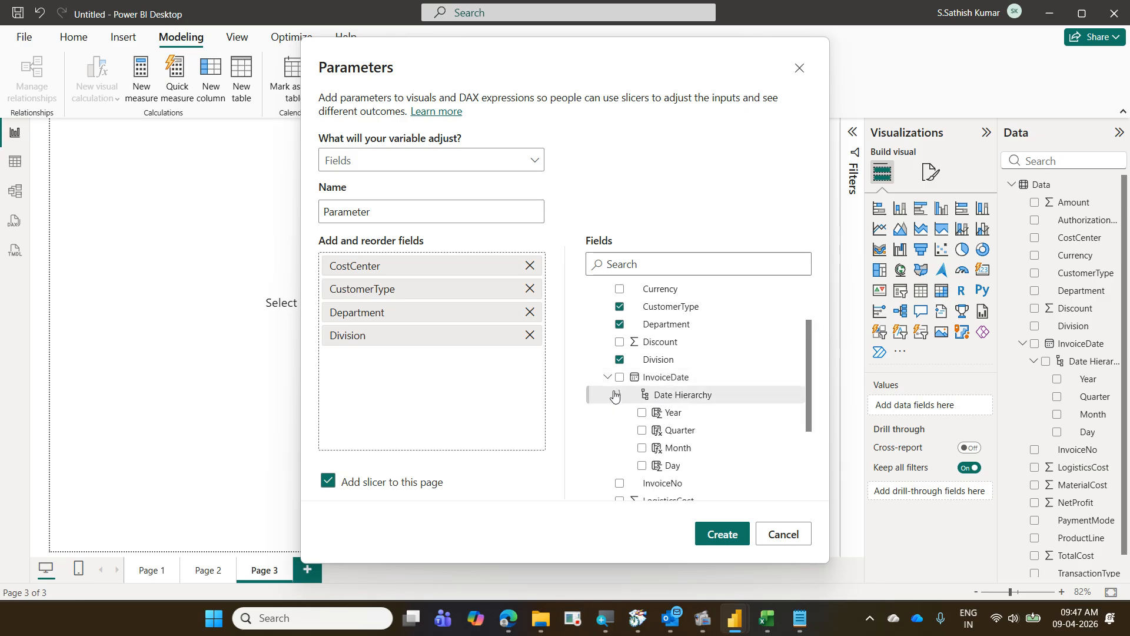
pyautogui.click(642, 414)
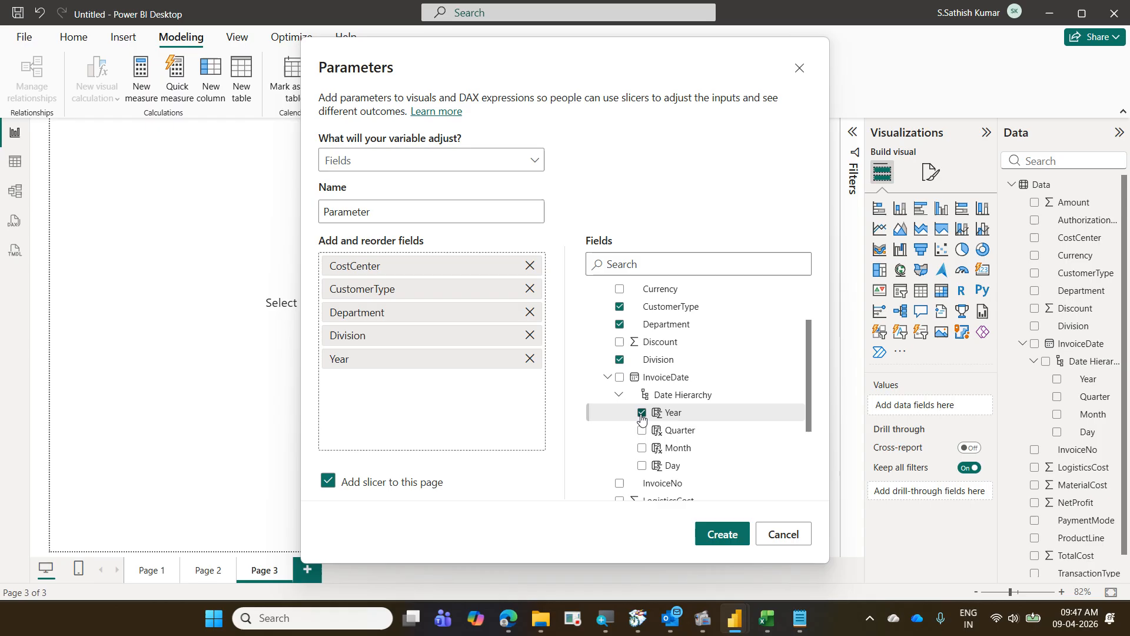
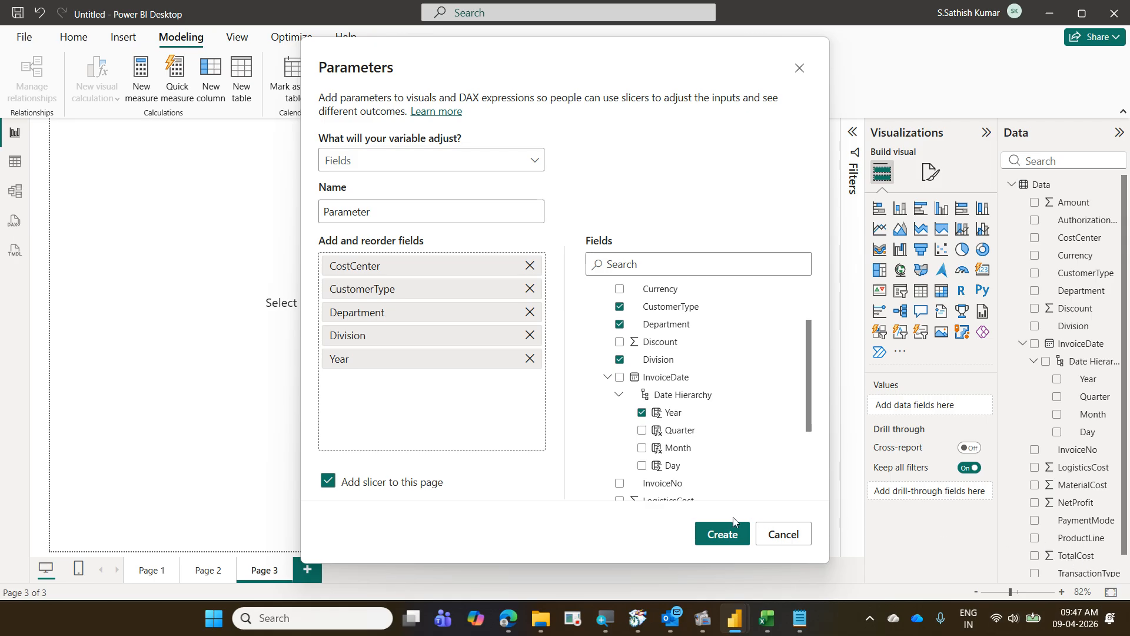
pyautogui.click(732, 533)
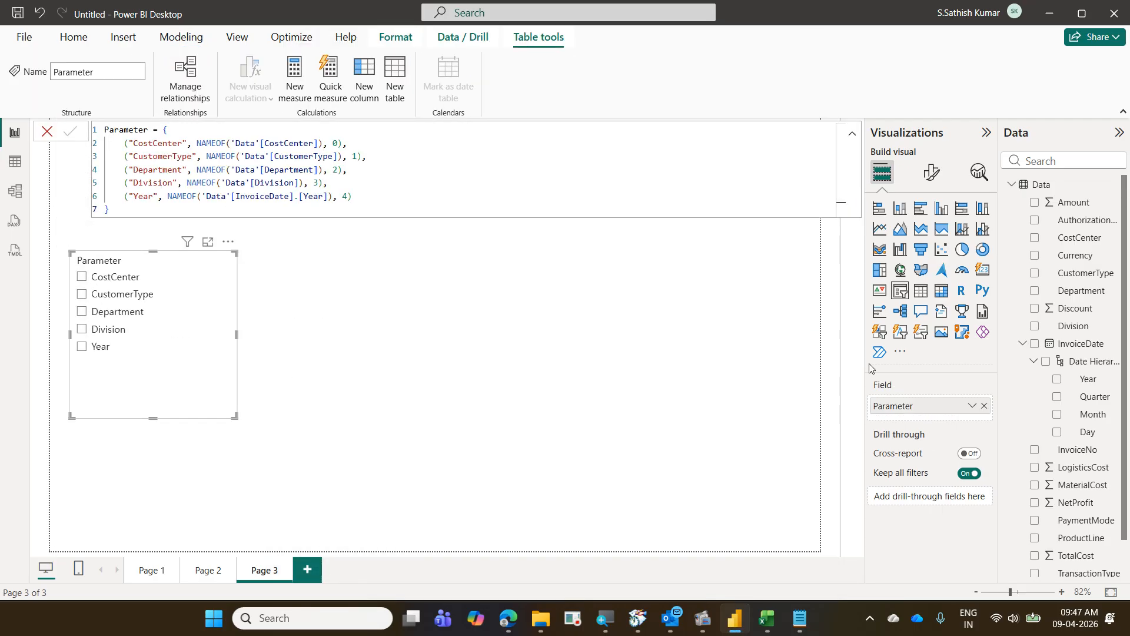
# Insert a clustered column chart beside the Parameter slicer and enlarge it to span most of the page.
pyautogui.click(1012, 185)
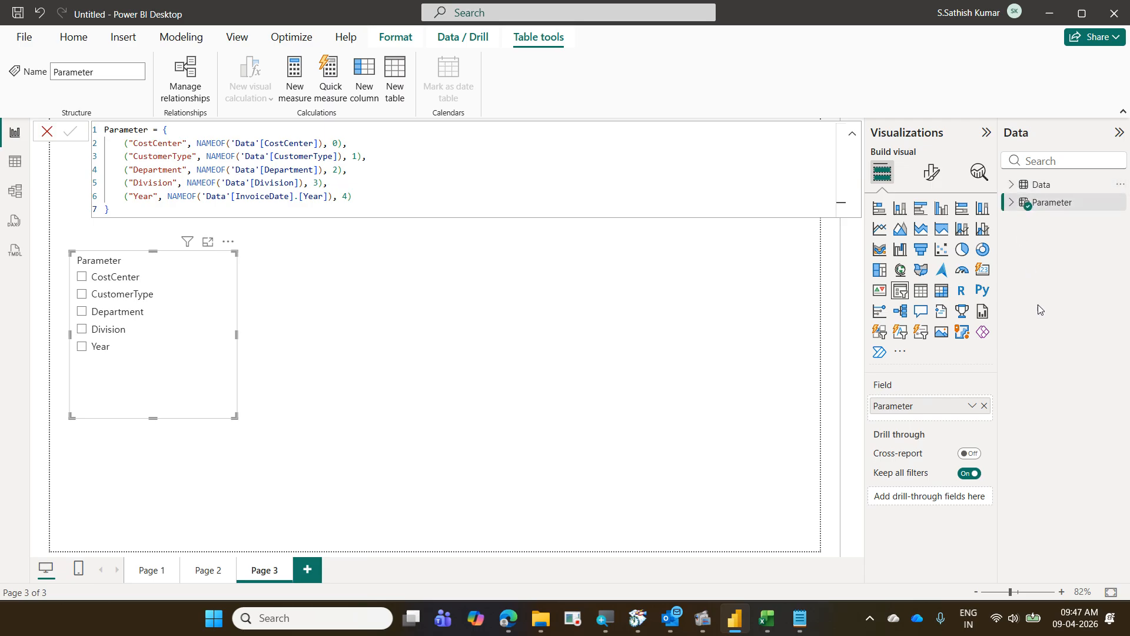
pyautogui.click(488, 398)
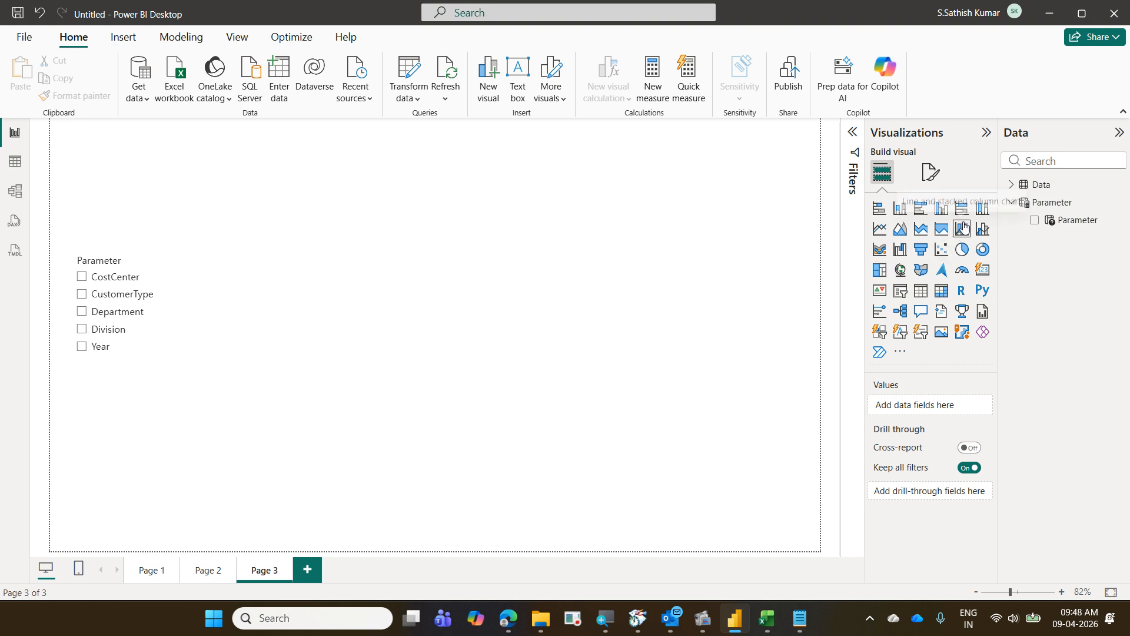
pyautogui.click(941, 214)
pyautogui.moveTo(186, 158); pyautogui.dragTo(316, 253)
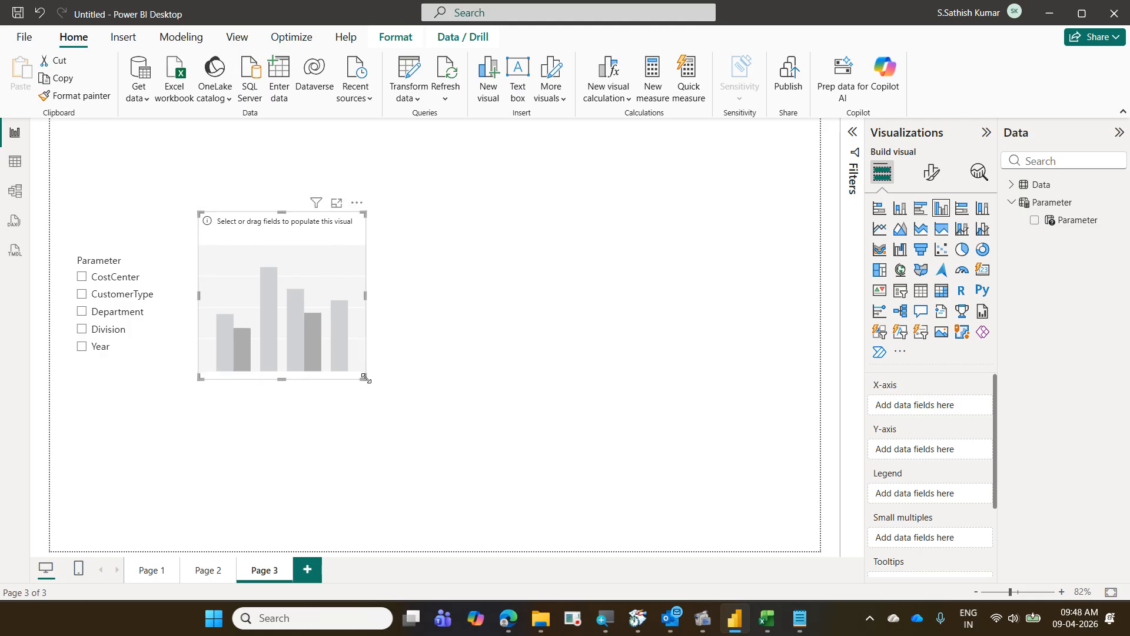
pyautogui.moveTo(364, 378); pyautogui.dragTo(664, 492)
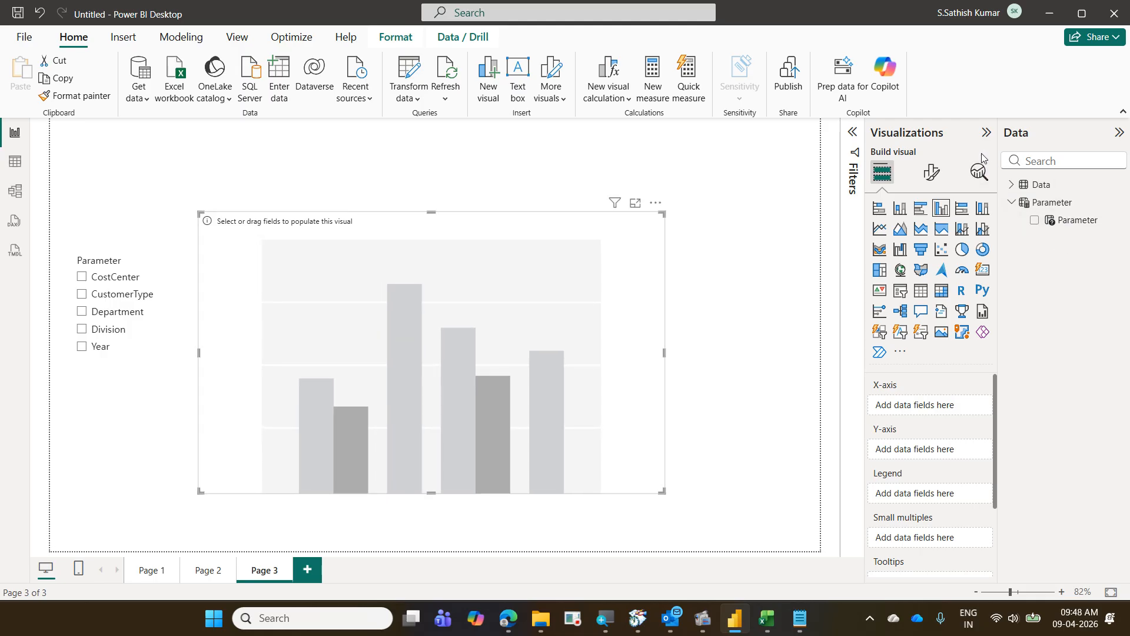
# Plot TotalCost on the new column chart's Y-axis with the Parameter field on its X-axis.
pyautogui.click(1012, 185)
pyautogui.scroll(-2, 1086, 438)
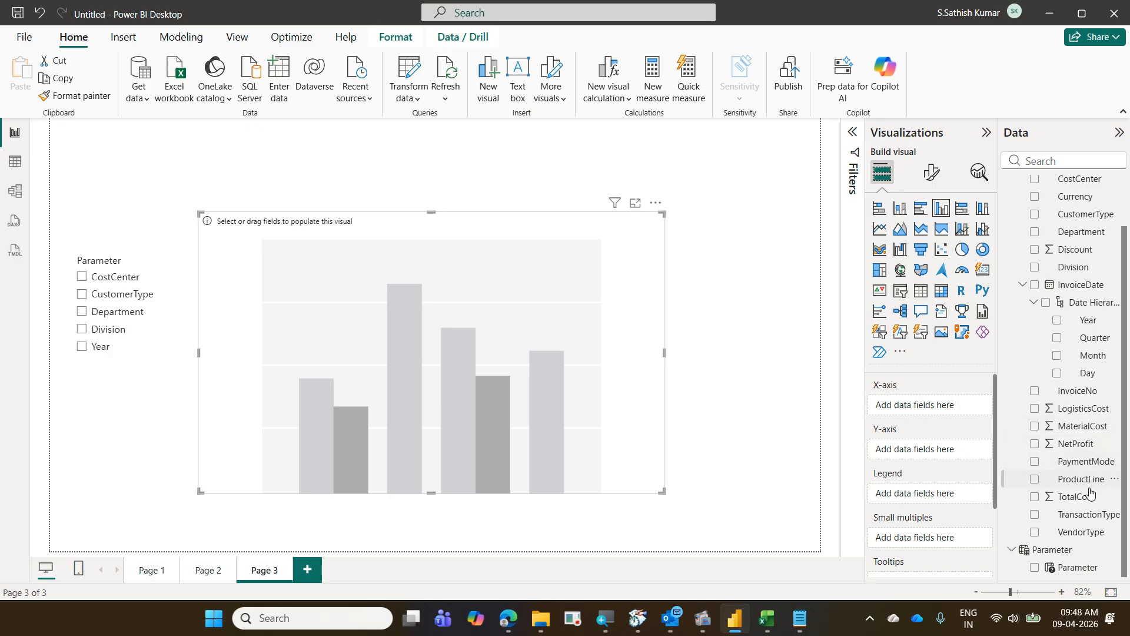
pyautogui.moveTo(1088, 500); pyautogui.dragTo(948, 453)
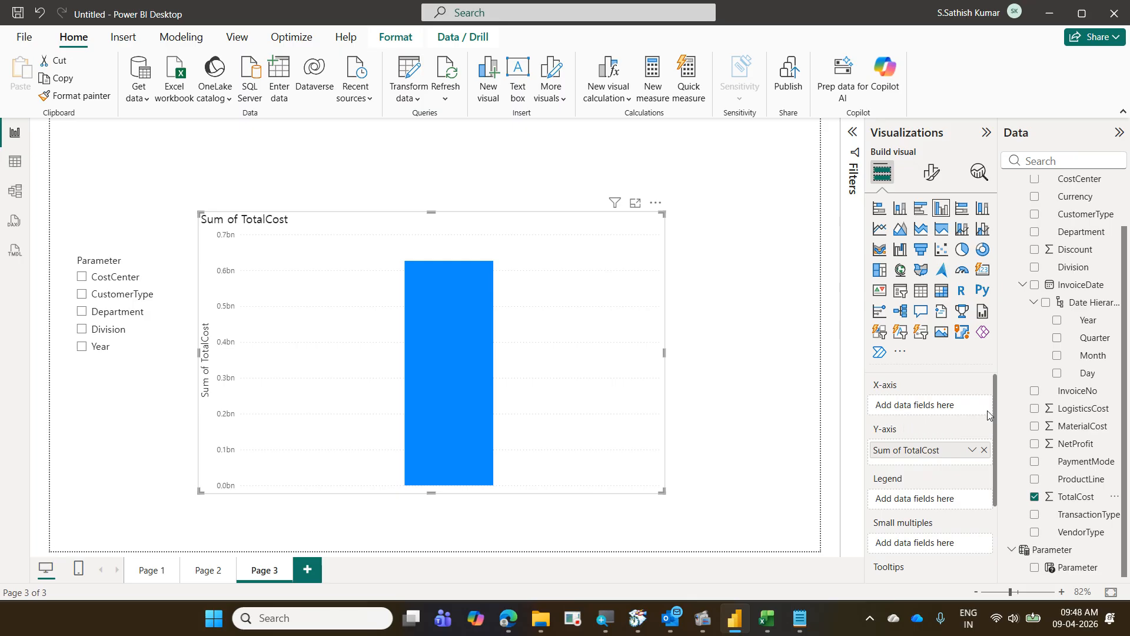
pyautogui.moveTo(1062, 571); pyautogui.dragTo(929, 412)
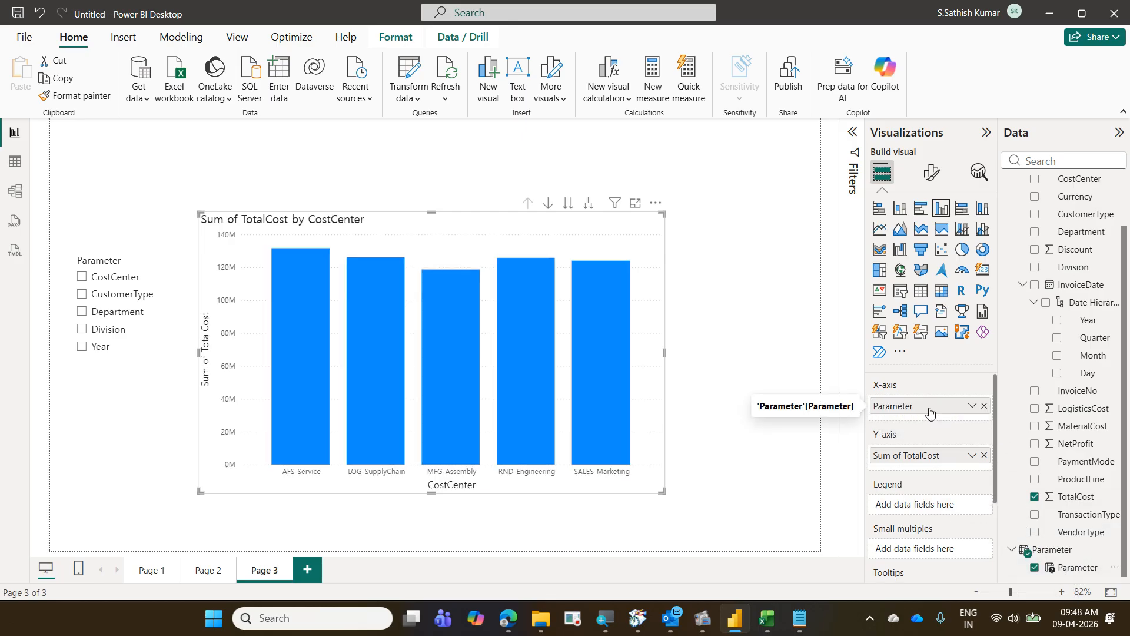
# Switch the chart's axis through CostCenter, CustomerType, Division and Year using the Parameter slicer.
pyautogui.click(102, 279)
pyautogui.click(108, 295)
pyautogui.click(109, 329)
pyautogui.click(110, 346)
# Move the Parameter slicer to the page's upper-left corner clear of a narrowed chart, and test it by selecting and clearing CostCenter.
pyautogui.moveTo(148, 377); pyautogui.dragTo(135, 260)
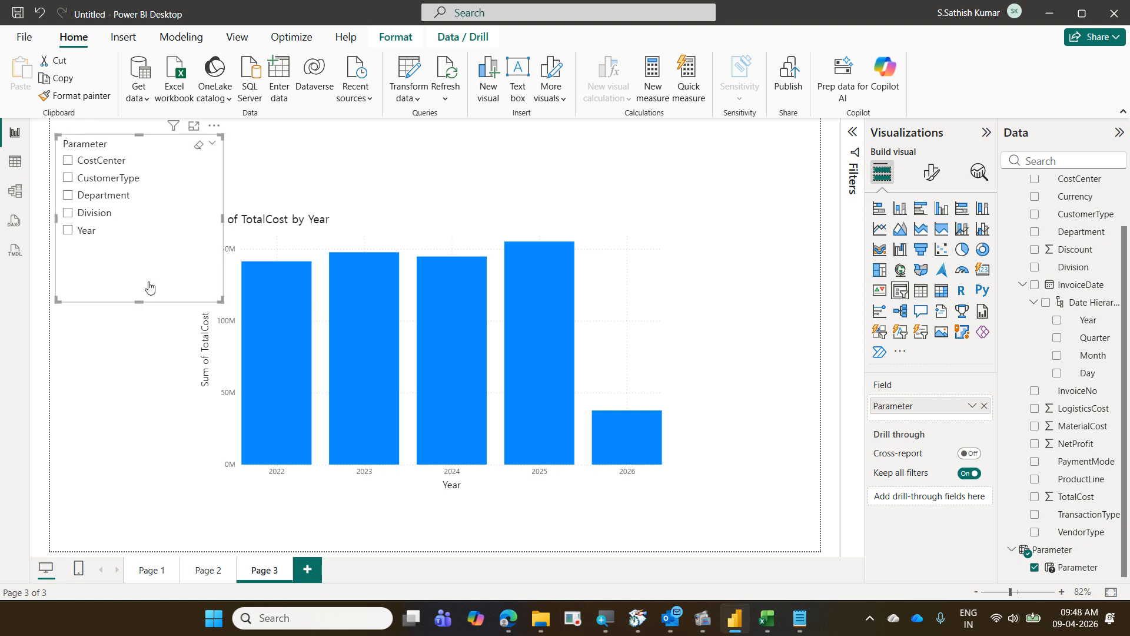
pyautogui.click(405, 434)
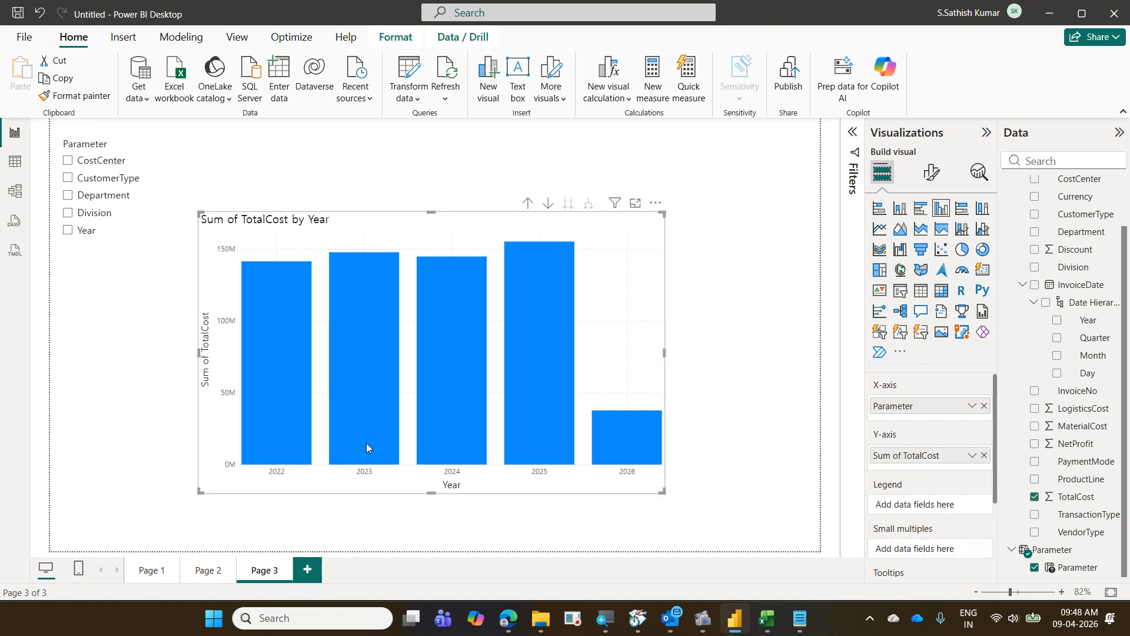
pyautogui.moveTo(200, 491); pyautogui.dragTo(297, 471)
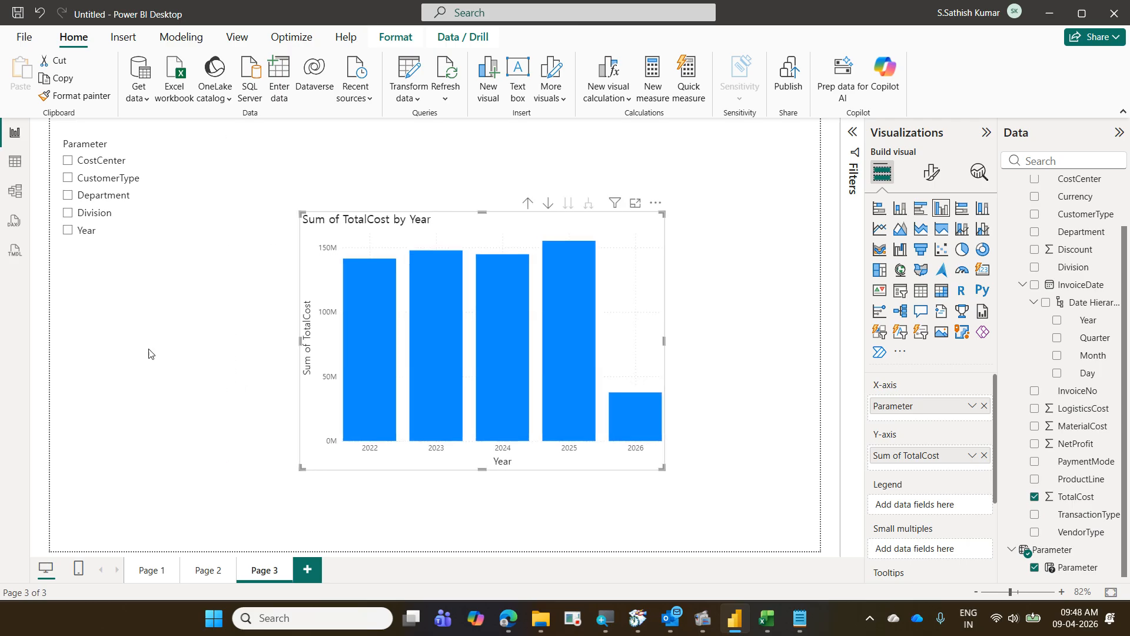
pyautogui.click(107, 167)
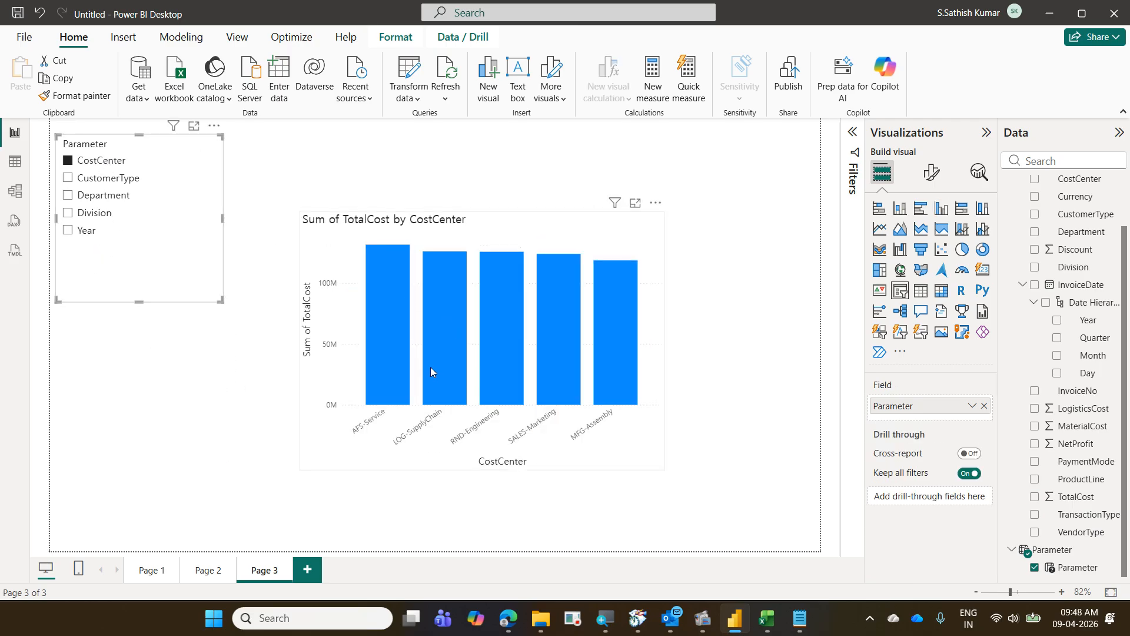
pyautogui.click(123, 161)
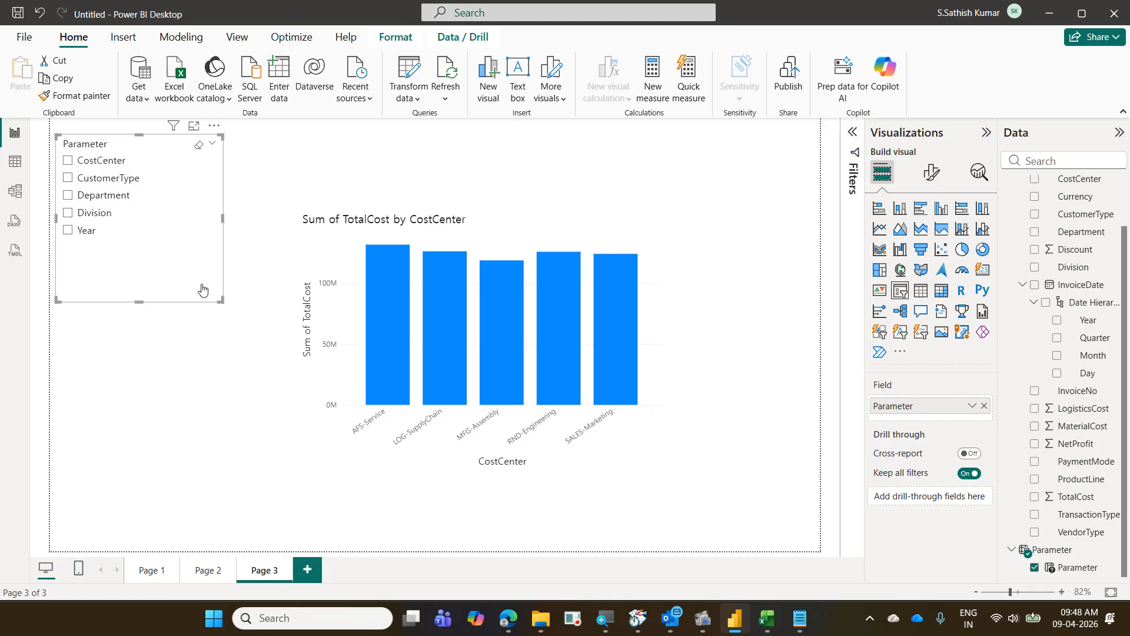
# Place a copy of the Parameter slicer below the original and set it to show values of the selected field.
pyautogui.hotkey('ctrl', 'c')
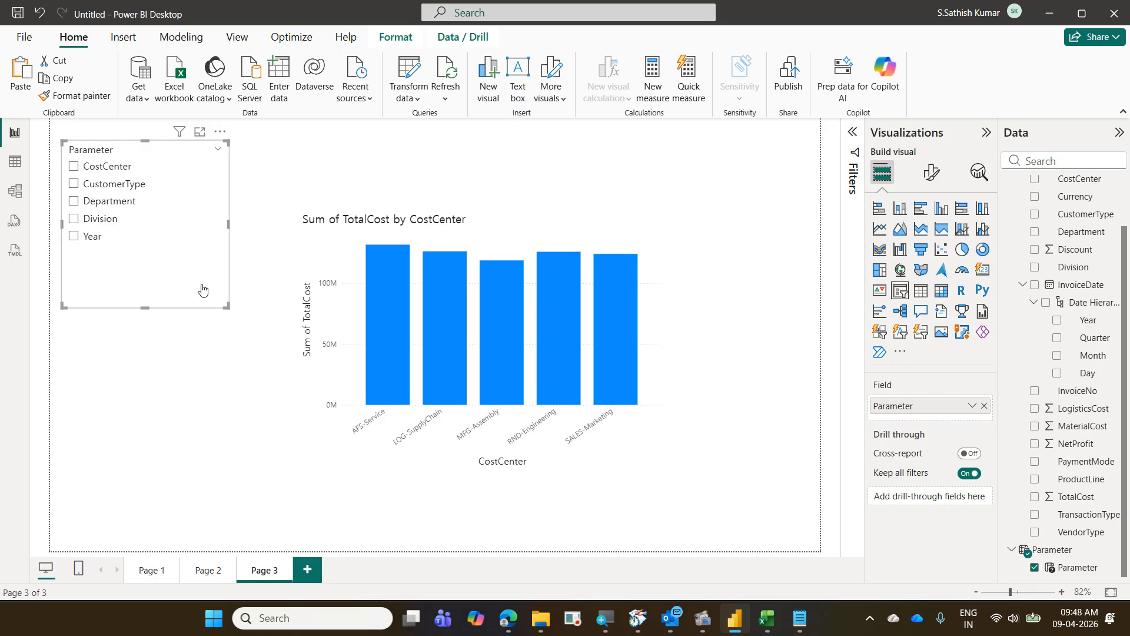
pyautogui.hotkey('ctrl', 'v')
pyautogui.moveTo(202, 293); pyautogui.dragTo(187, 444)
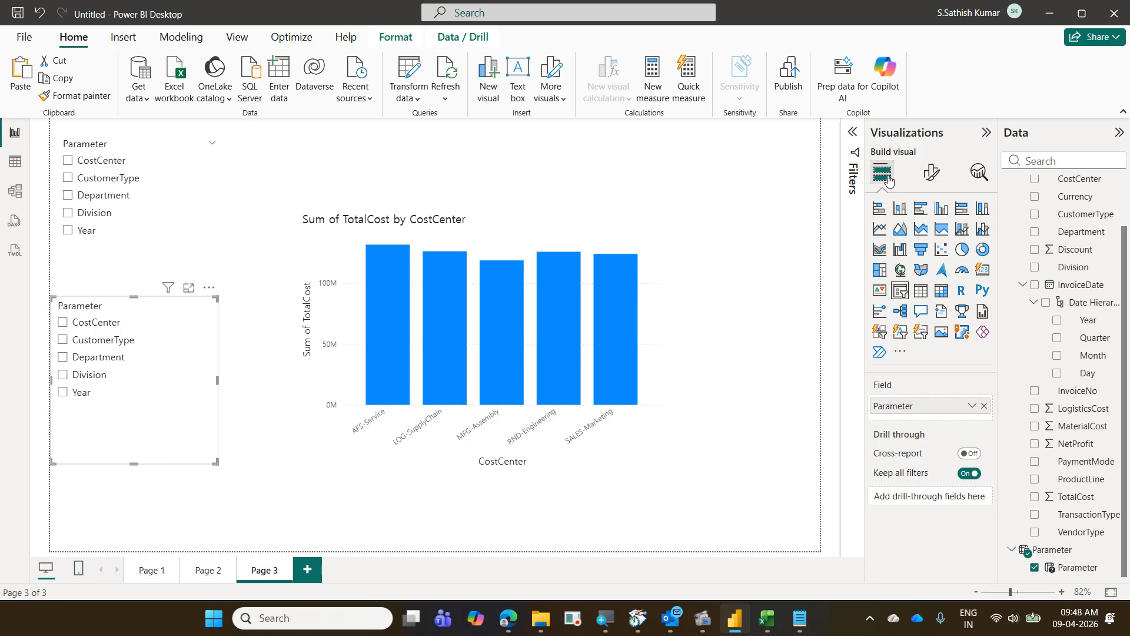
pyautogui.click(972, 407)
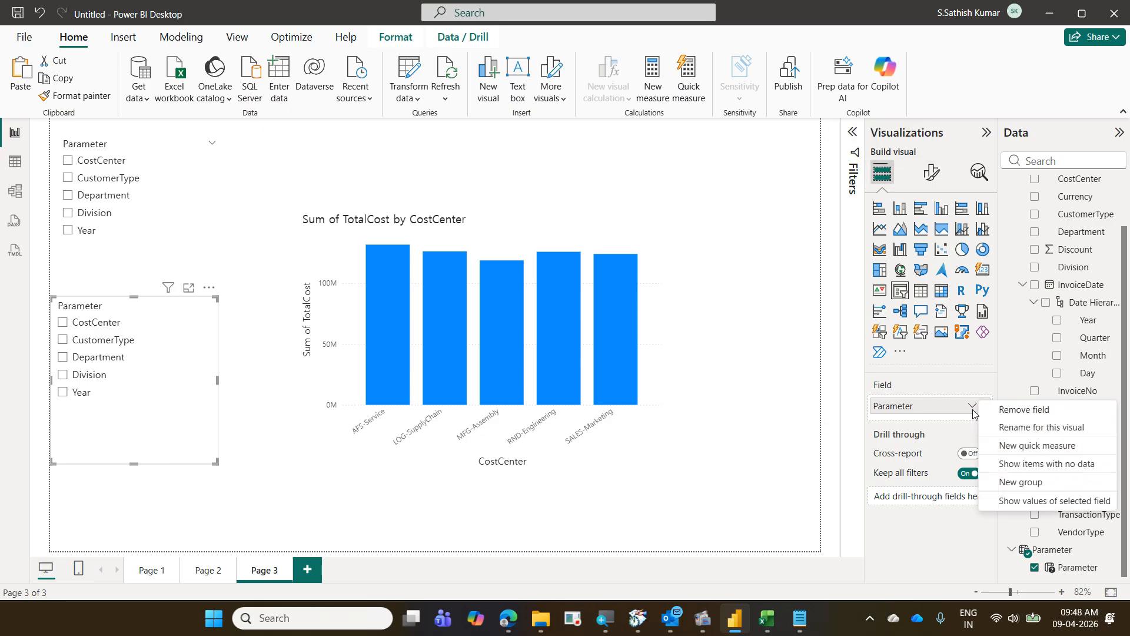
pyautogui.click(1036, 501)
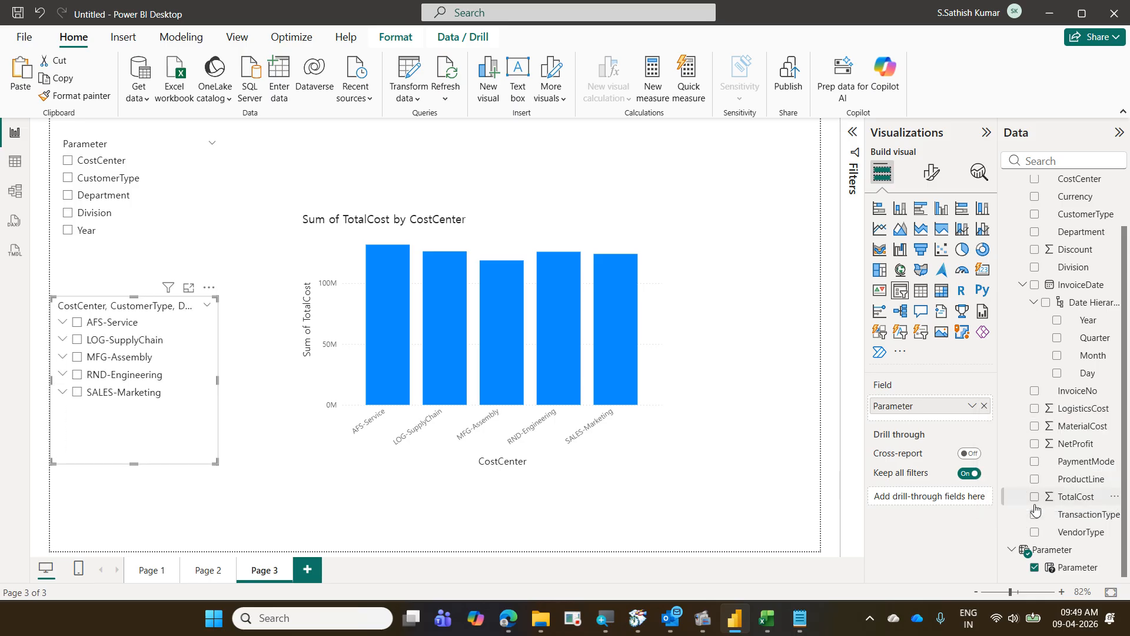
# Switch the Parameter slicer through CostCenter and CustomerType, leaving Department selected.
pyautogui.click(69, 160)
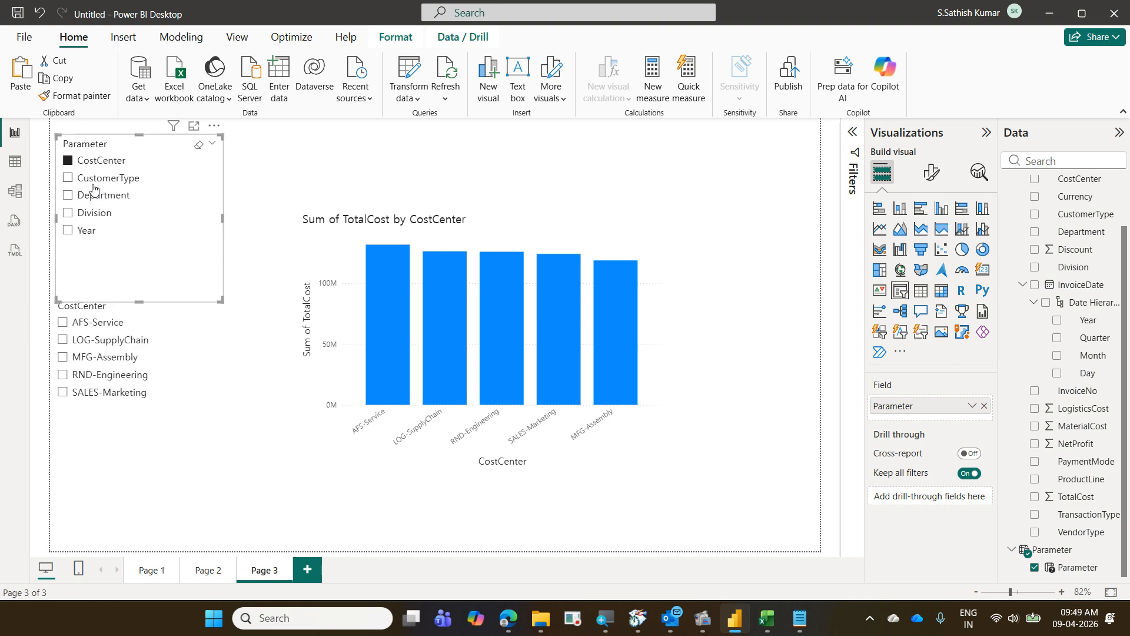
pyautogui.click(68, 178)
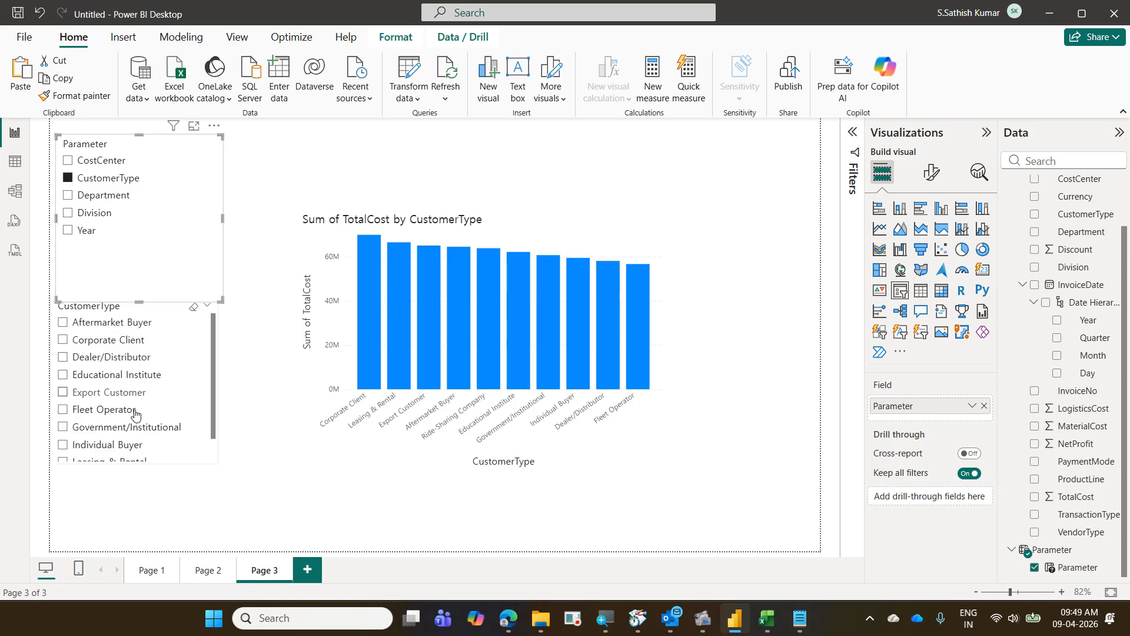
pyautogui.click(68, 195)
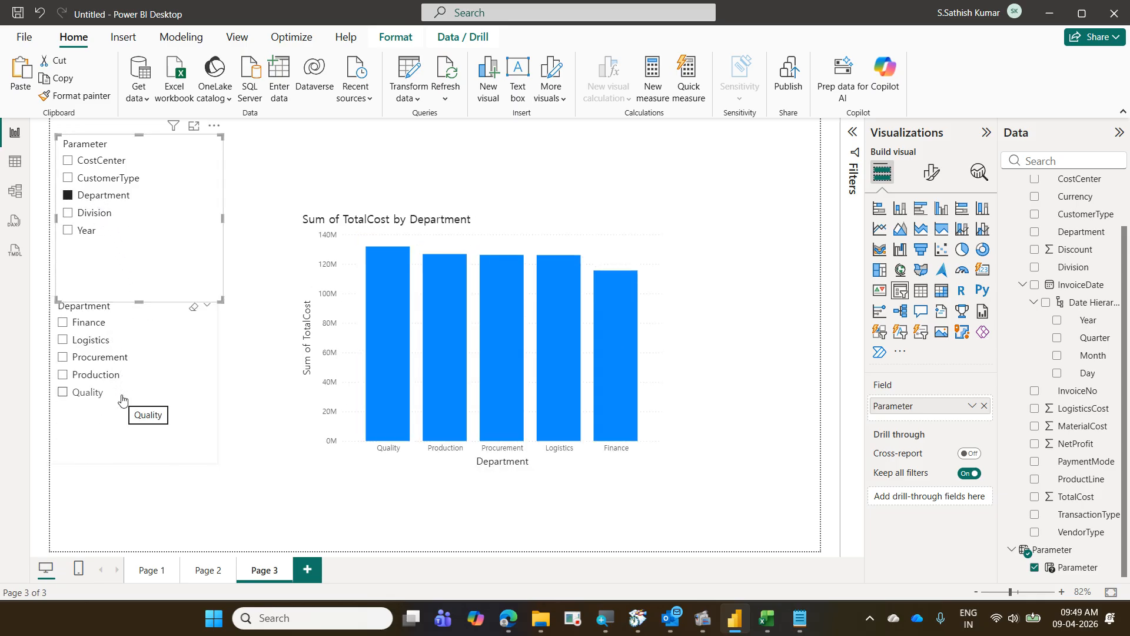
# Move the Department values slicer lower on the page and filter the chart to Finance.
pyautogui.moveTo(157, 407); pyautogui.dragTo(159, 455)
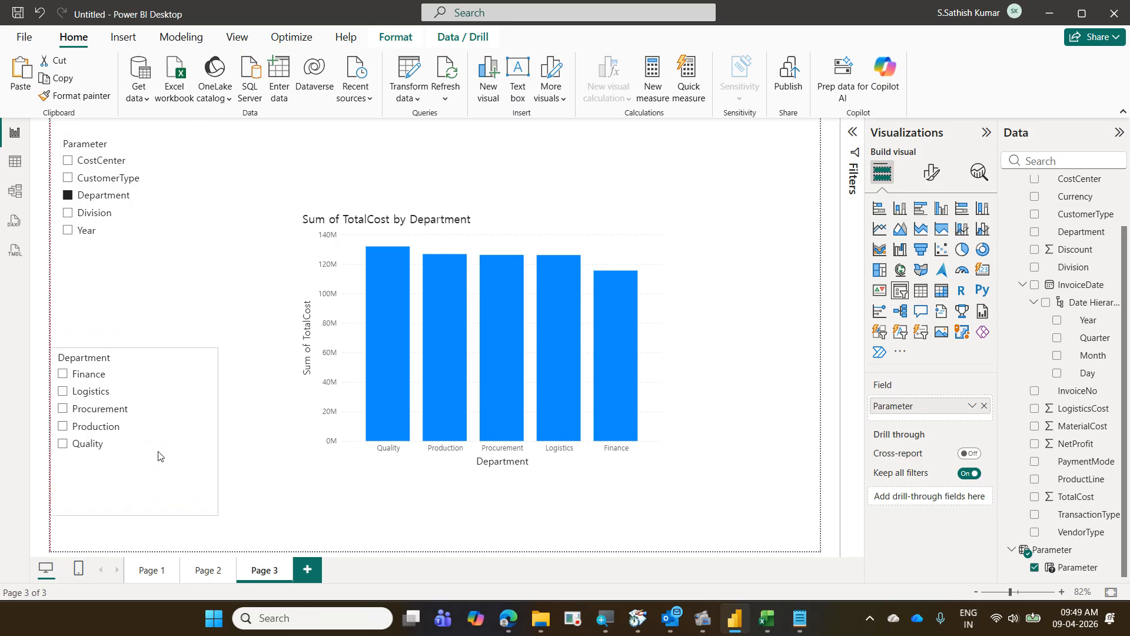
pyautogui.click(63, 375)
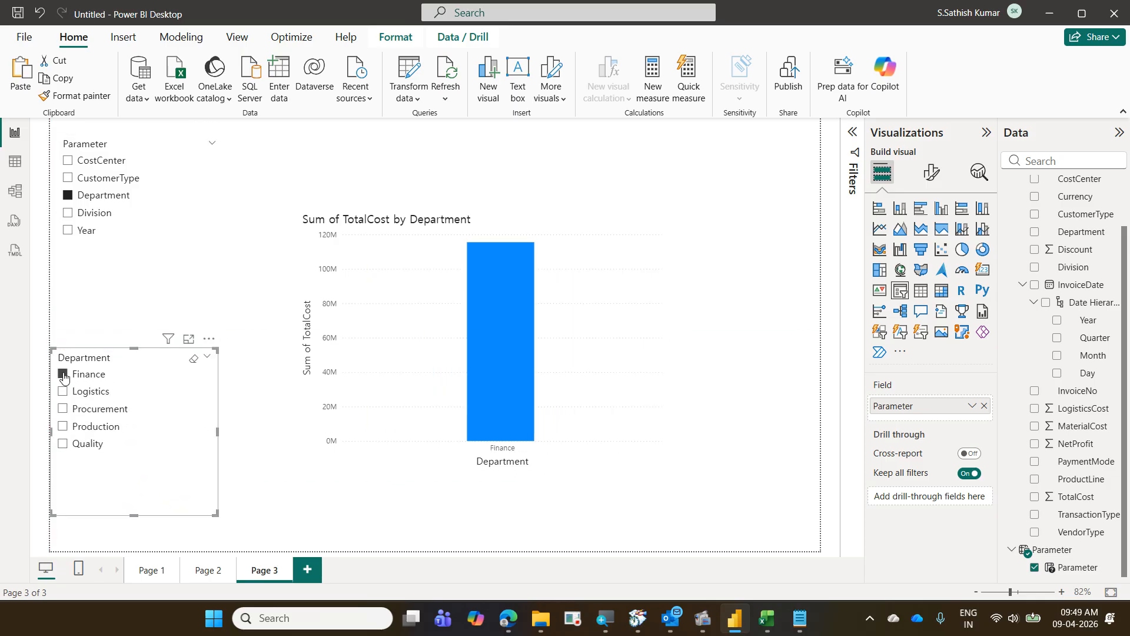
# Add Procurement and Quality to the Finance selection in the Department values slicer.
pyautogui.click(65, 408)
pyautogui.click(63, 445)
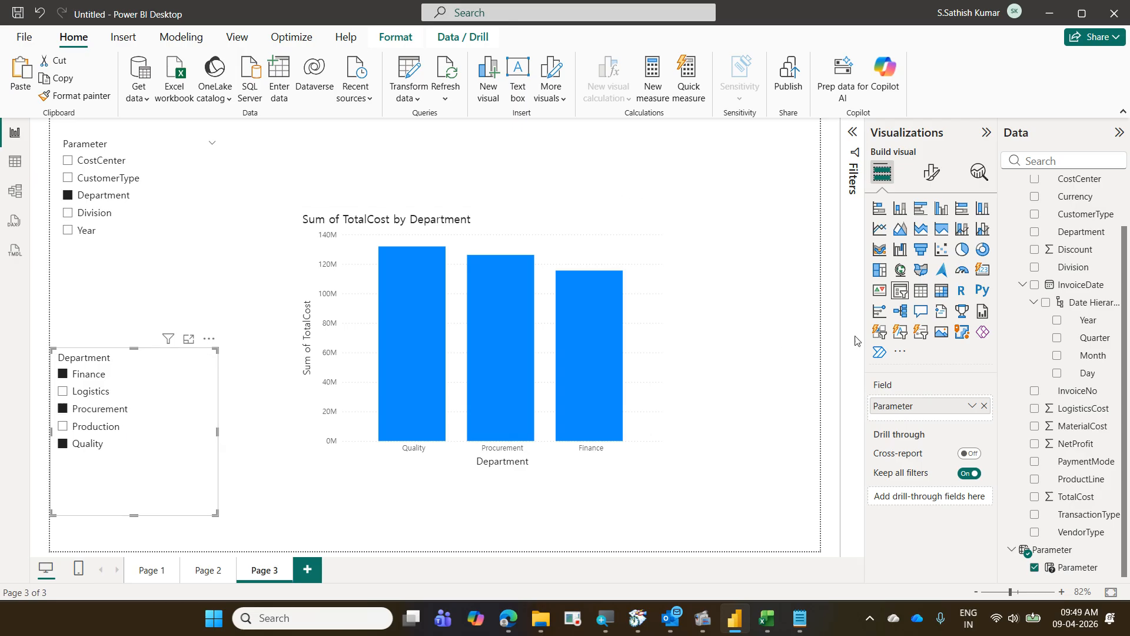
# Turn off the Department values slicer's Ctrl multi-select option and test it by adding Logistics and removing Procurement.
pyautogui.click(930, 173)
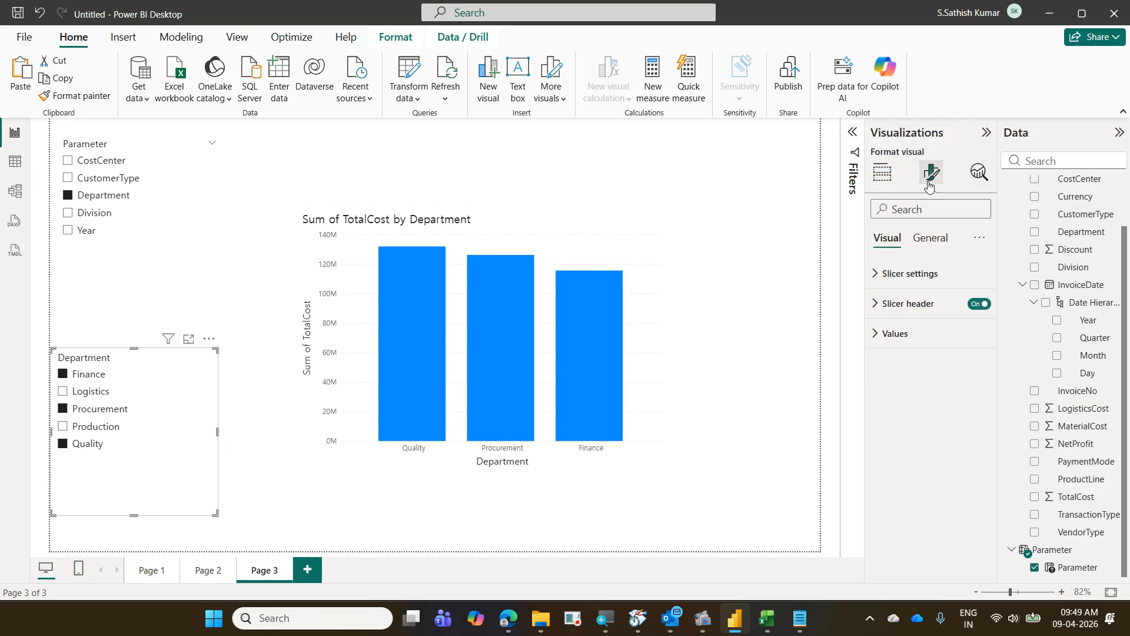
pyautogui.click(921, 275)
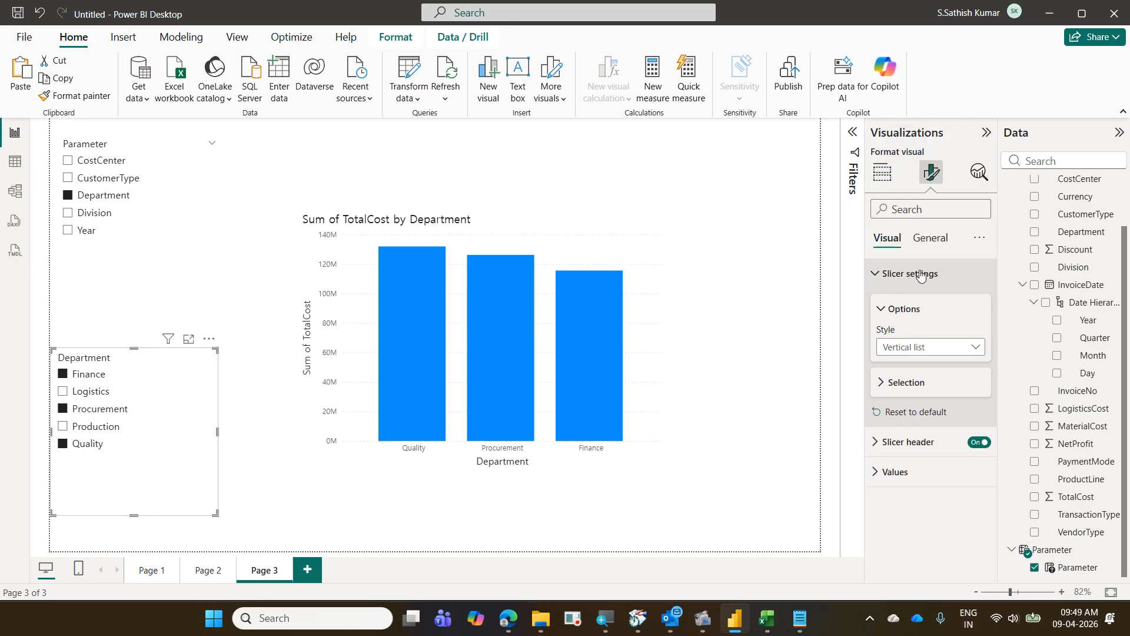
pyautogui.click(910, 383)
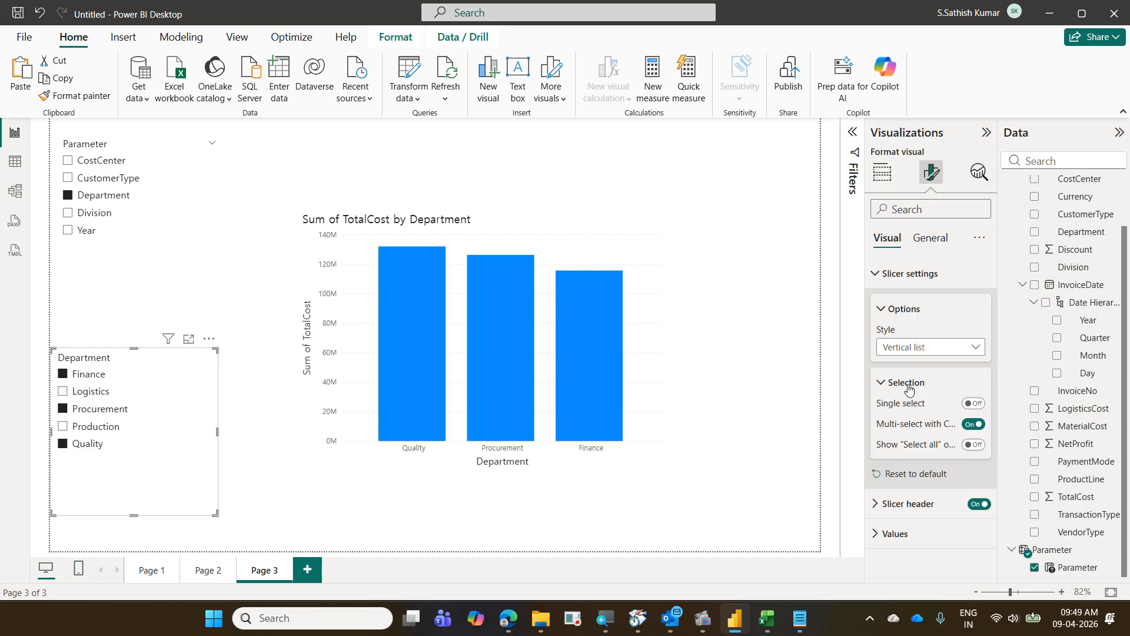
pyautogui.click(972, 425)
pyautogui.click(100, 392)
pyautogui.click(101, 409)
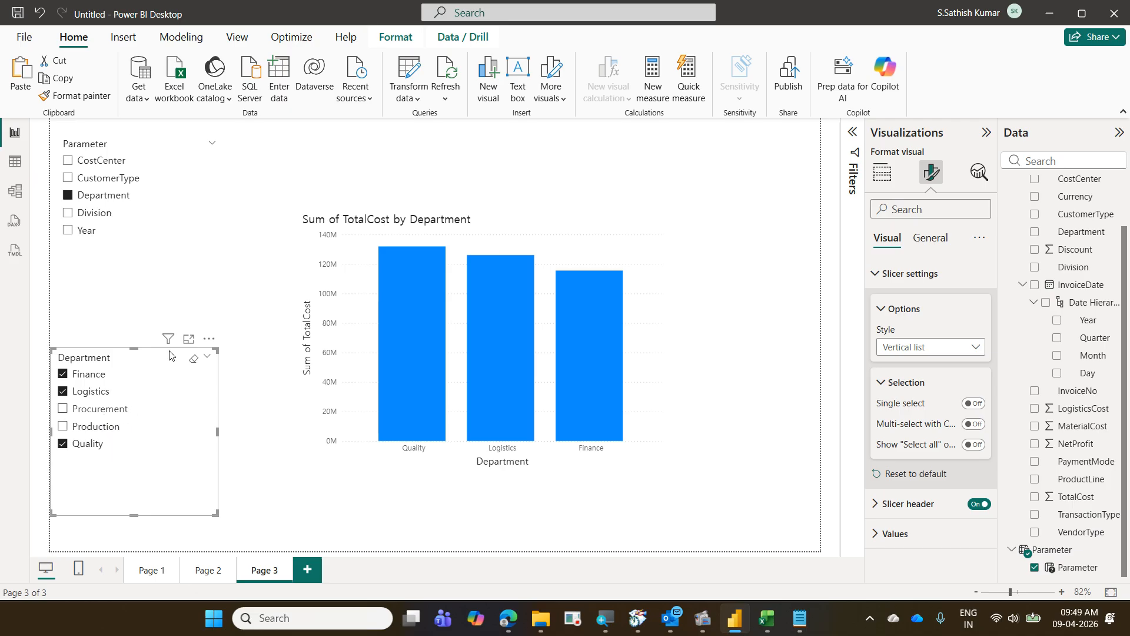
# Clear Department in the Parameter slicer, set its style to Tile, and resize it into one horizontal row above the chart.
pyautogui.click(69, 195)
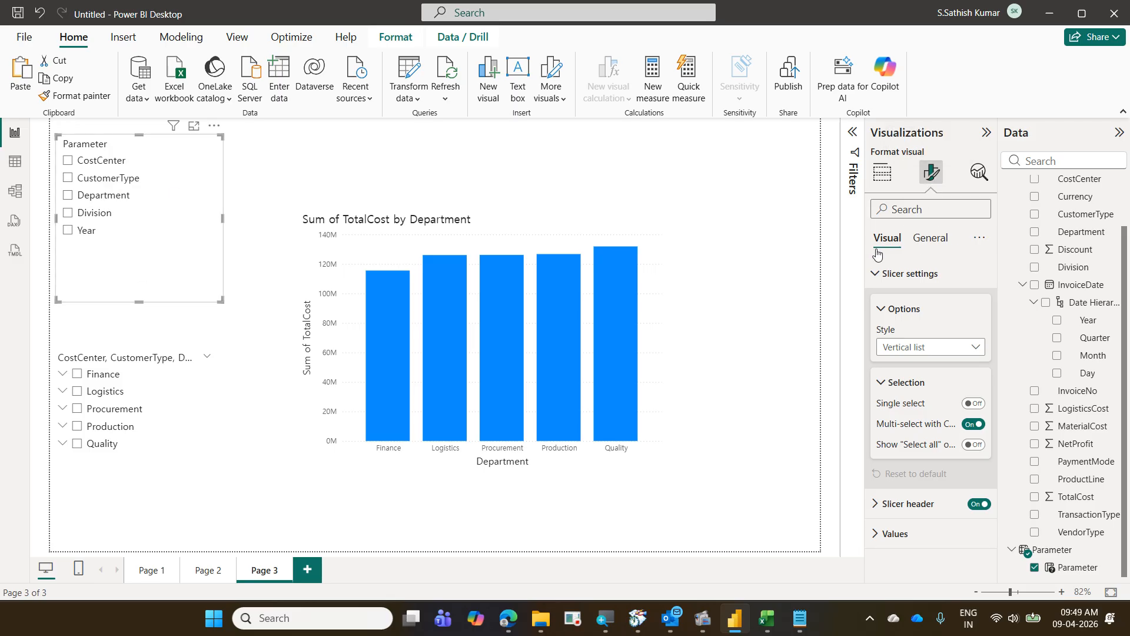
pyautogui.click(929, 352)
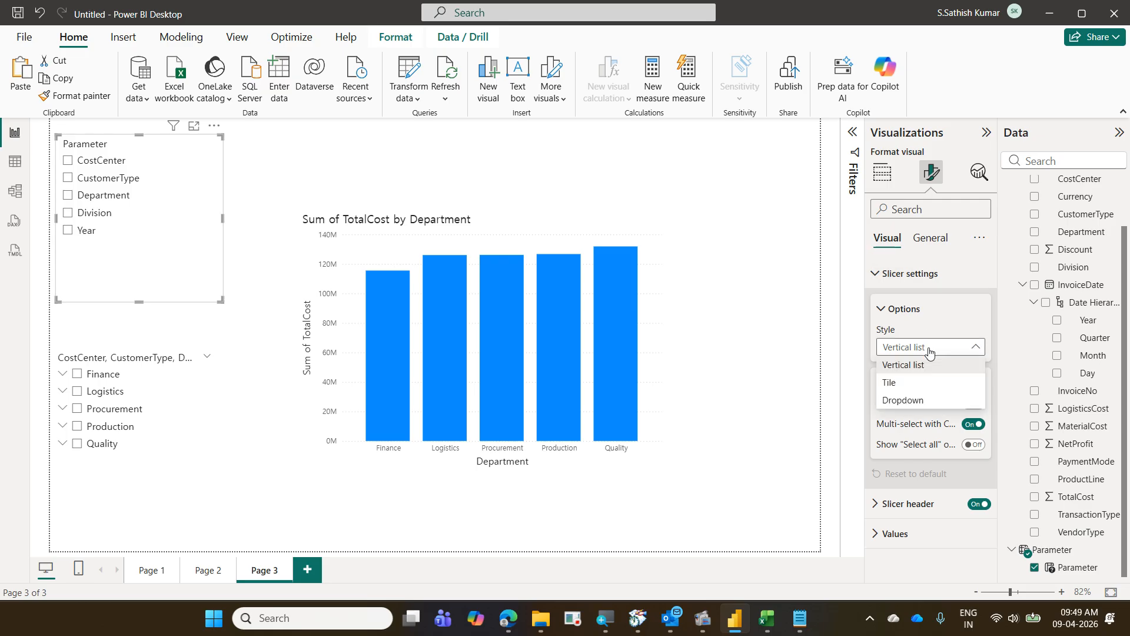
pyautogui.click(919, 384)
pyautogui.moveTo(230, 276); pyautogui.dragTo(671, 189)
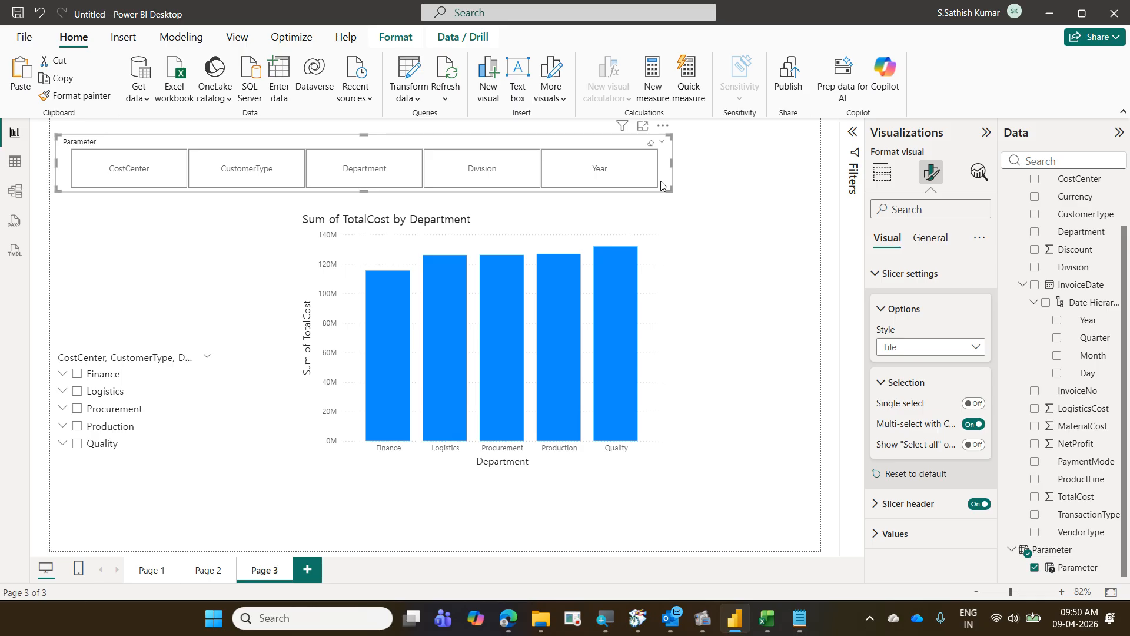
# Start publishing the report and dismiss the request to save changes.
pyautogui.click(783, 91)
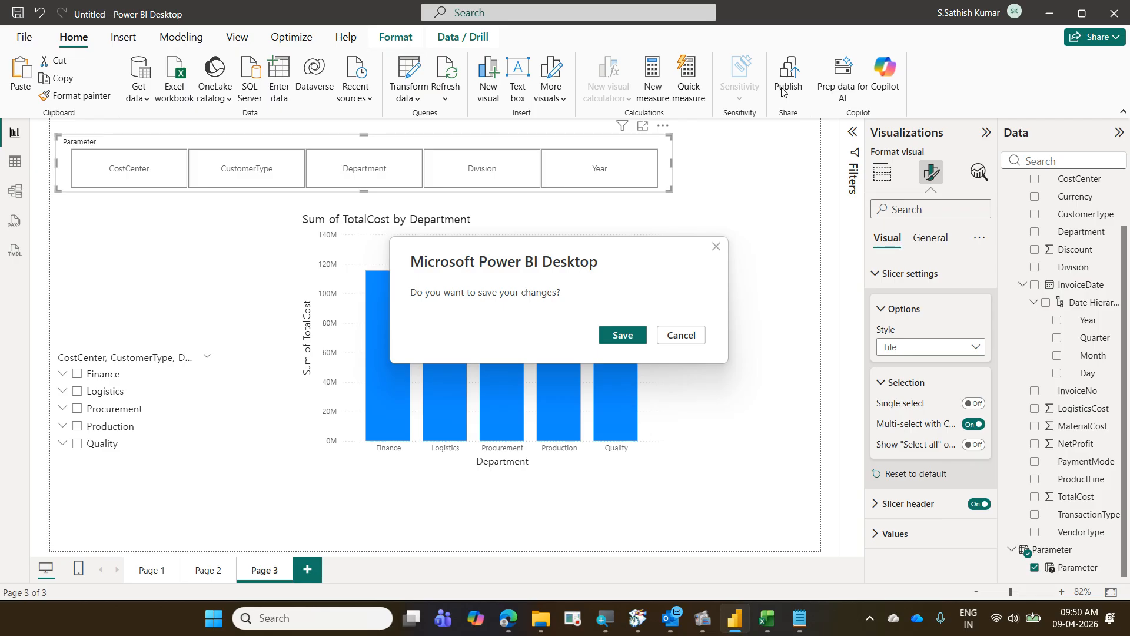
pyautogui.click(716, 251)
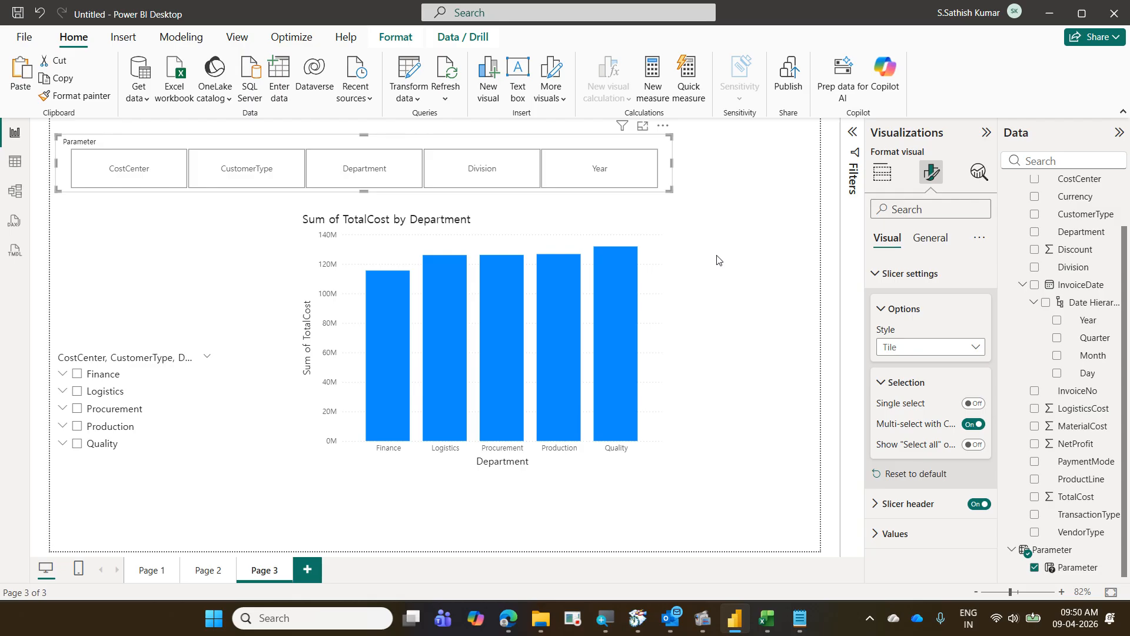
# Switch to the Edge browser and open app.powerbi.com in a new tab.
pyautogui.click(523, 626)
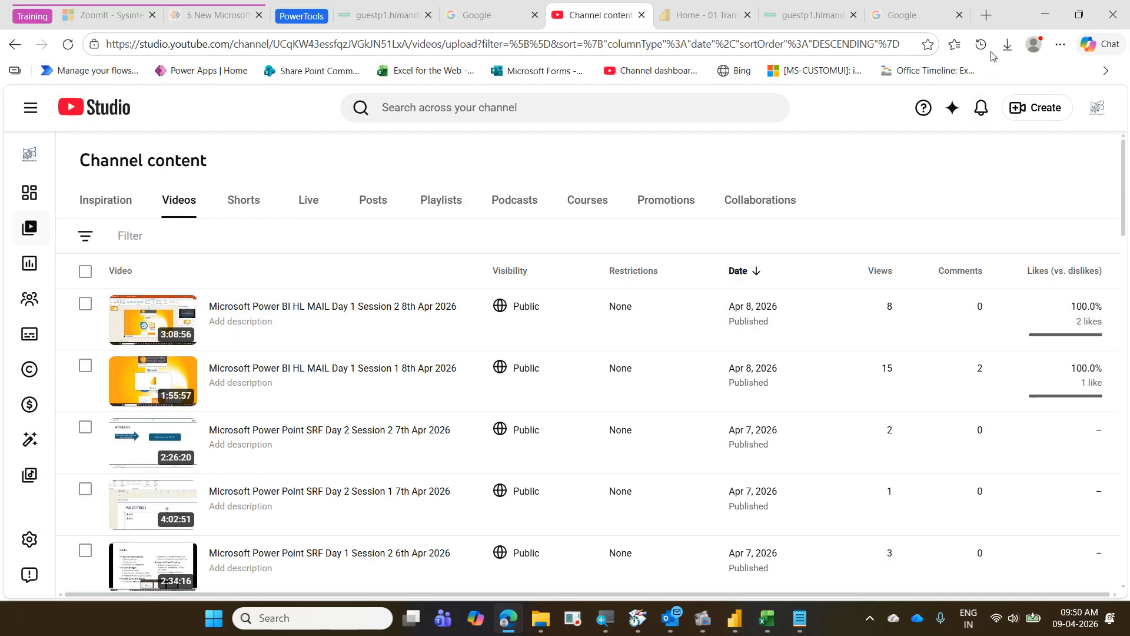
pyautogui.click(986, 16)
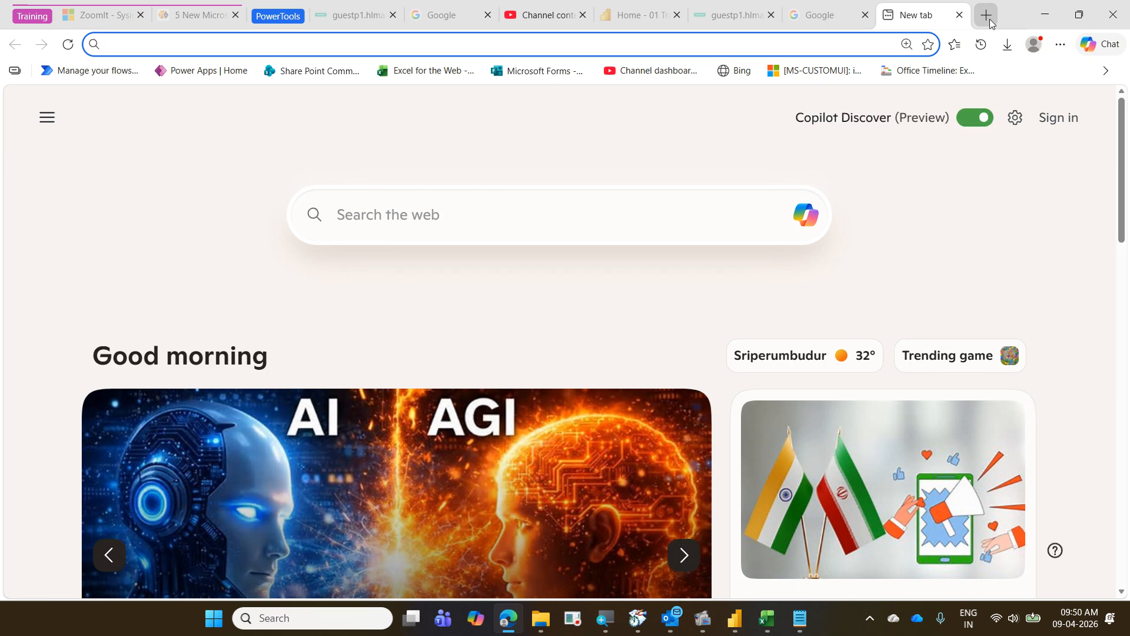
pyautogui.write('app')
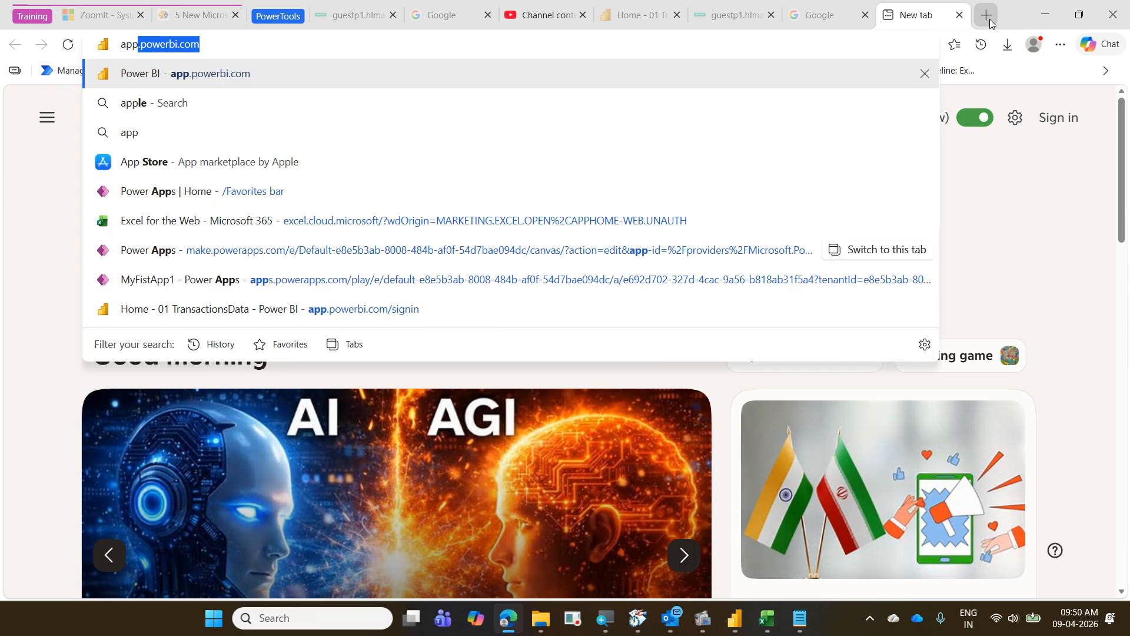
pyautogui.press('Right')
pyautogui.press('Return')
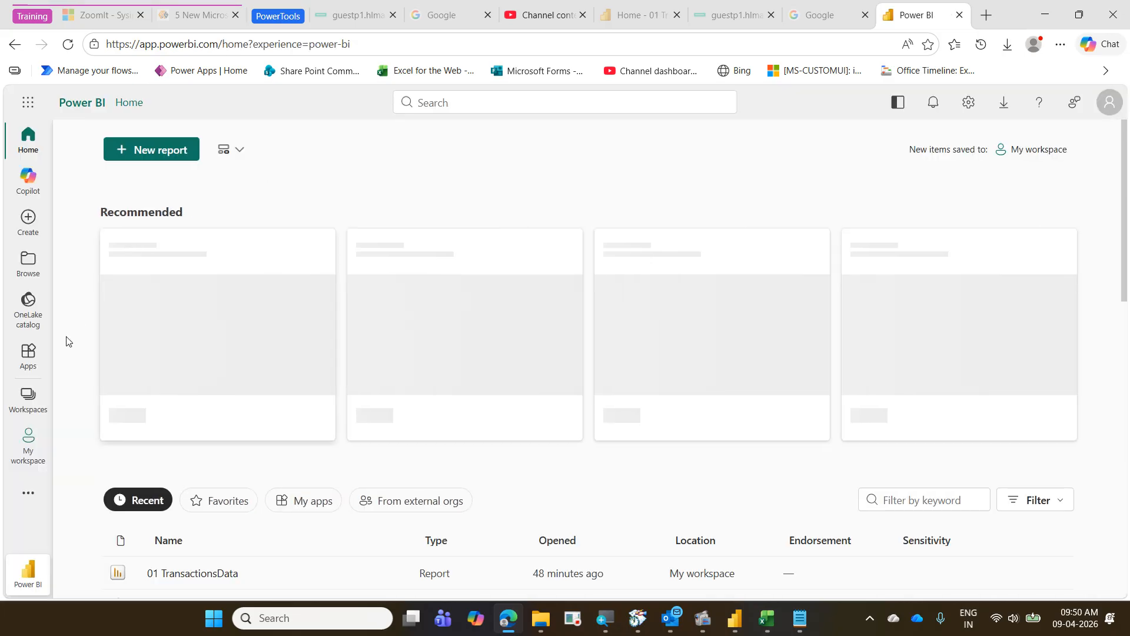
# Open the published 01 TransactionsData report from My workspace.
pyautogui.click(29, 453)
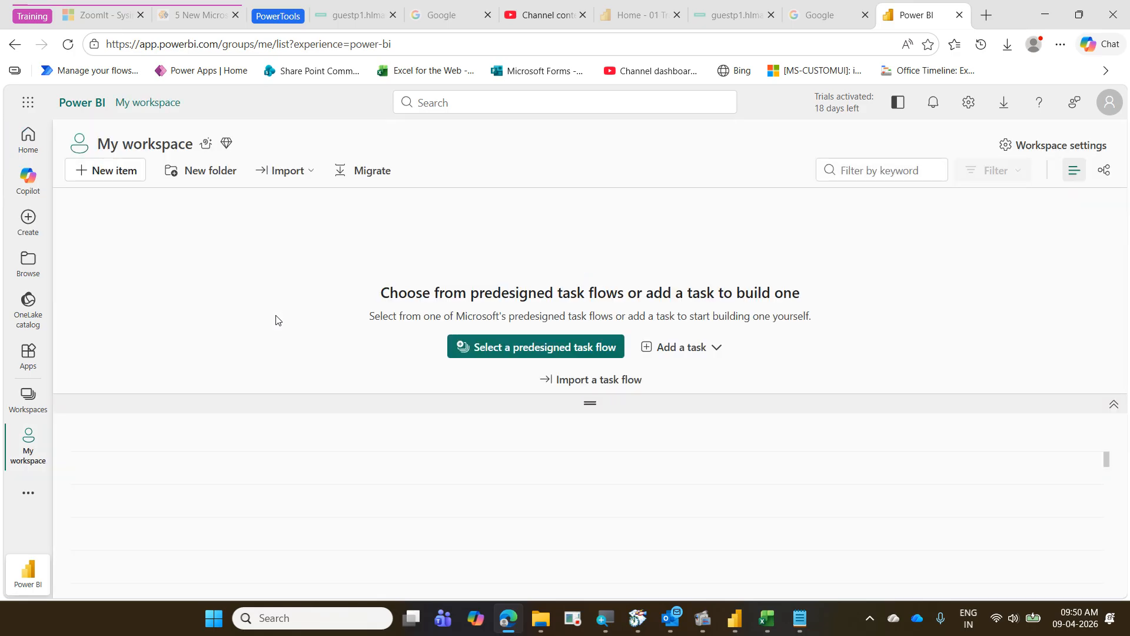
pyautogui.scroll(-6, 266, 500)
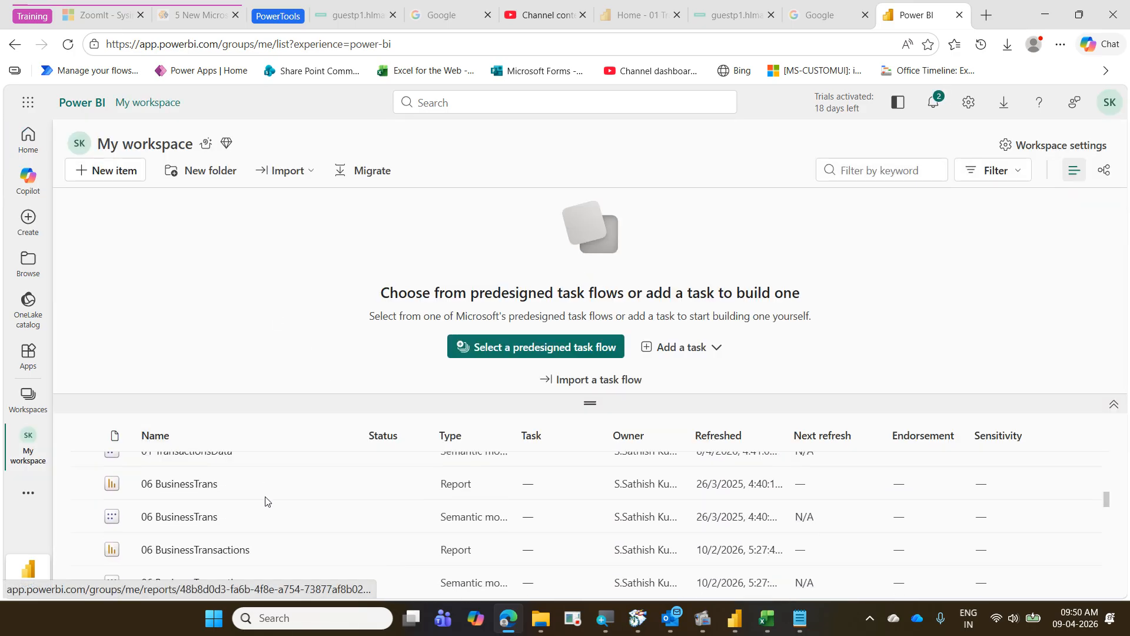
pyautogui.scroll(2, 247, 512)
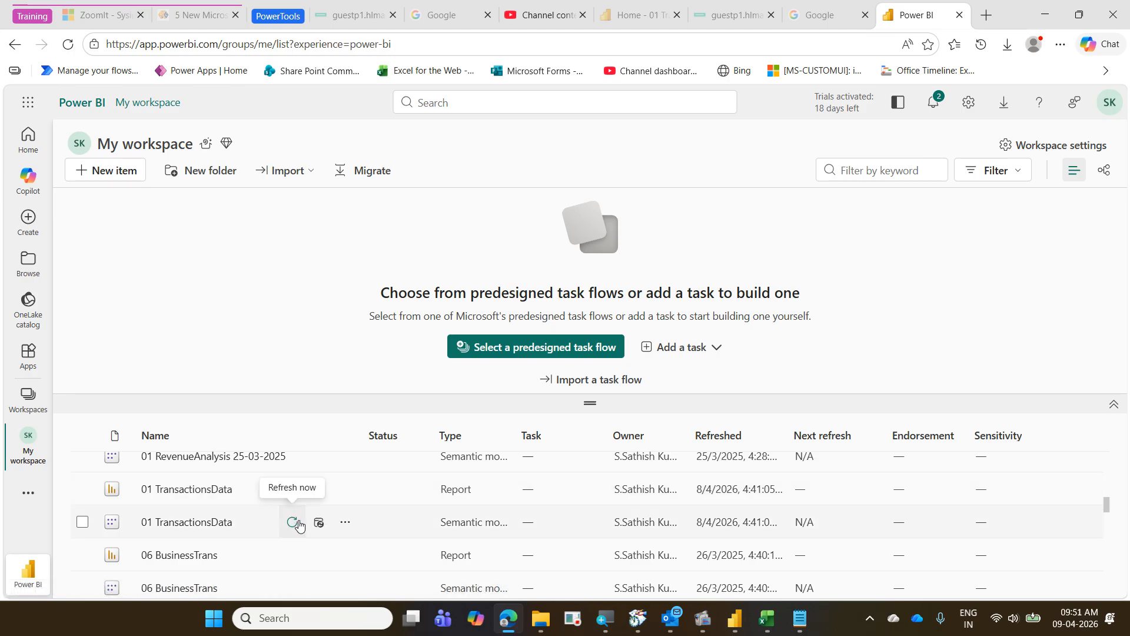
pyautogui.click(190, 491)
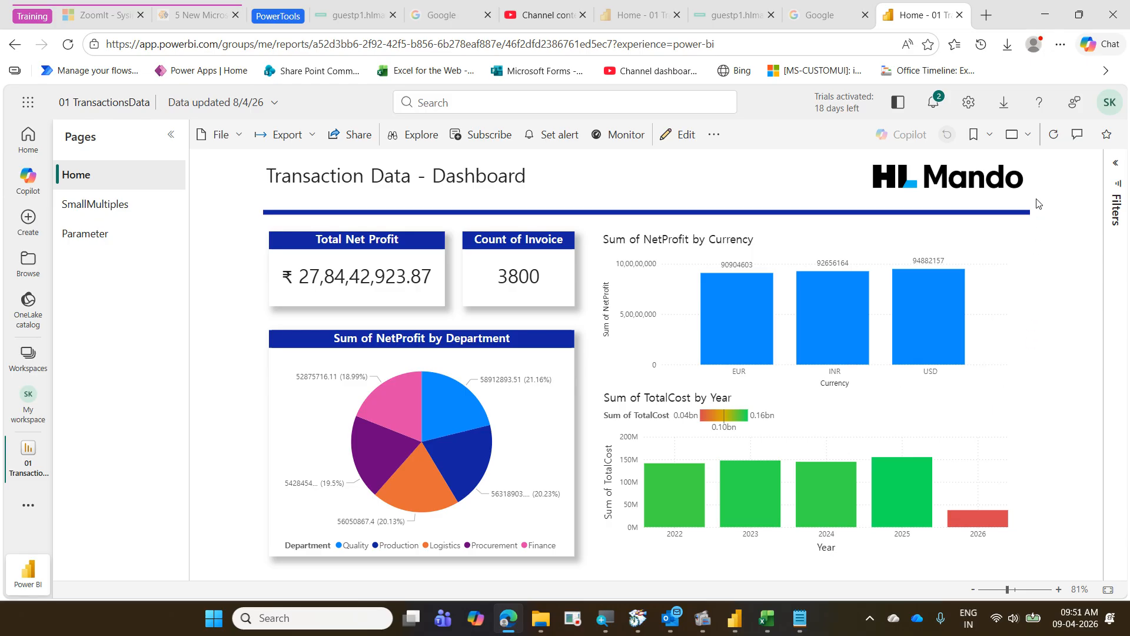
# View the report's Home page in full screen, and check the signed-in account's profile details.
pyautogui.click(1017, 143)
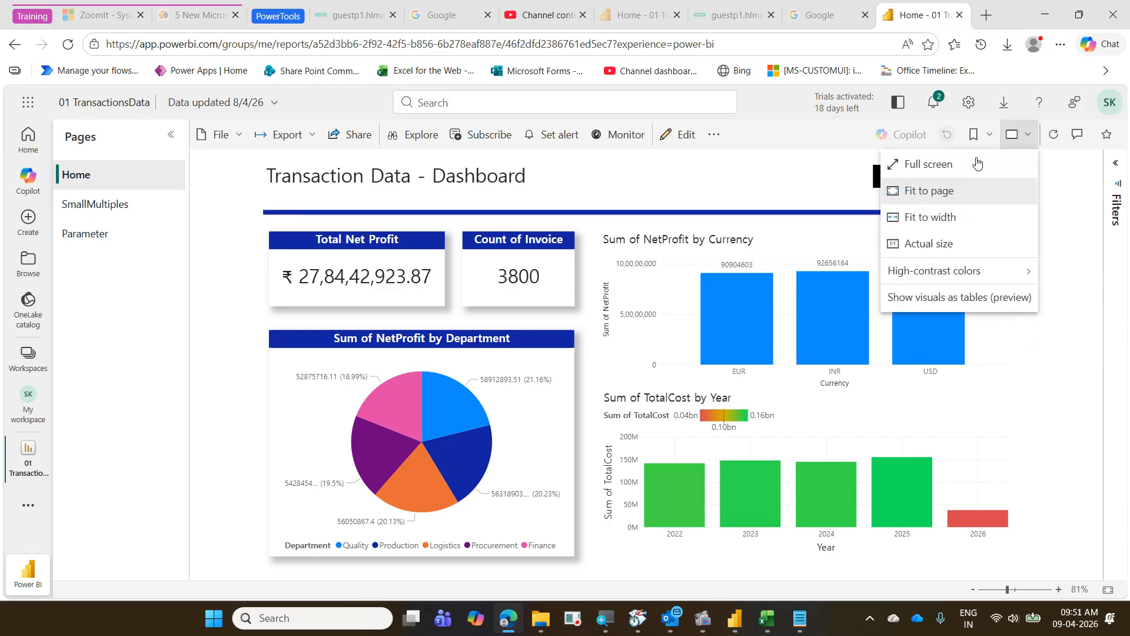
pyautogui.click(922, 161)
pyautogui.moveTo(970, 168)
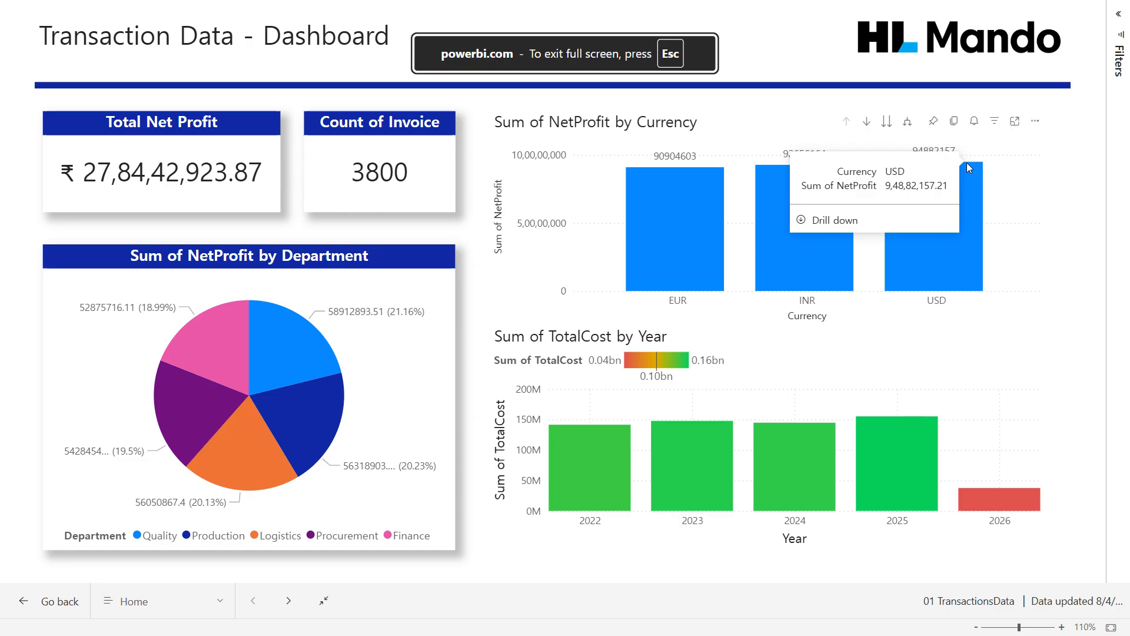
pyautogui.press('Escape')
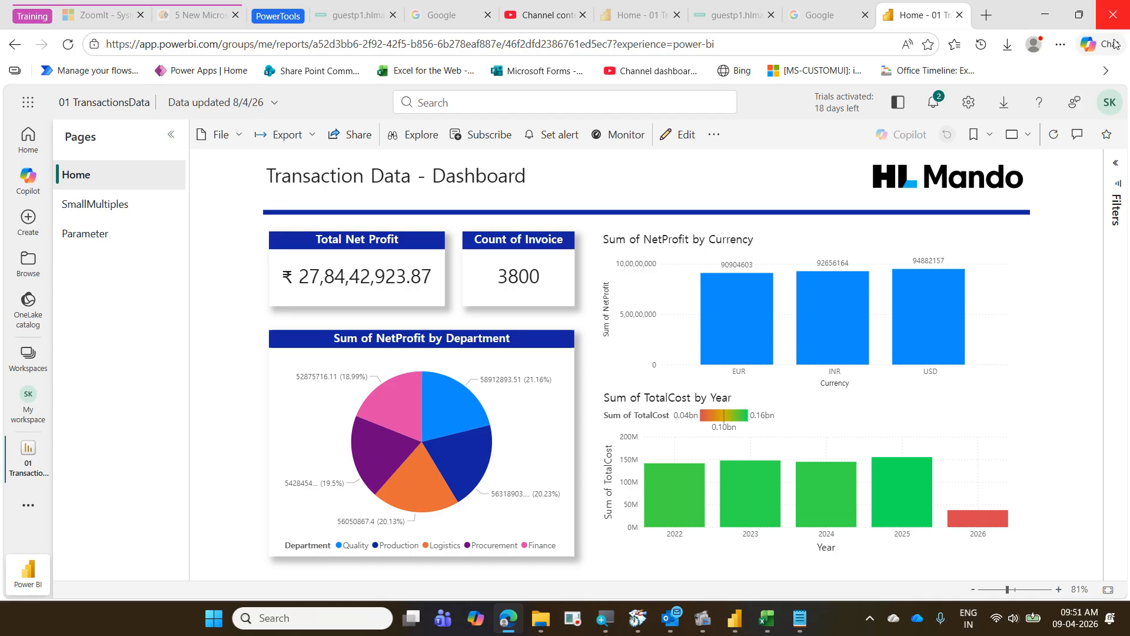
pyautogui.click(1106, 106)
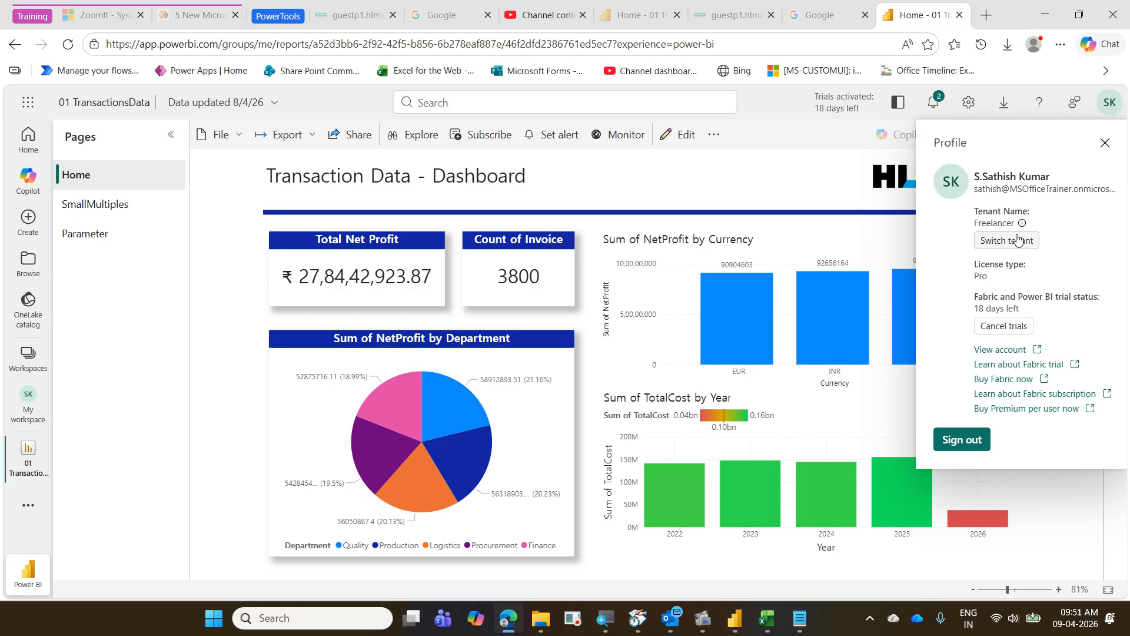
pyautogui.click(215, 241)
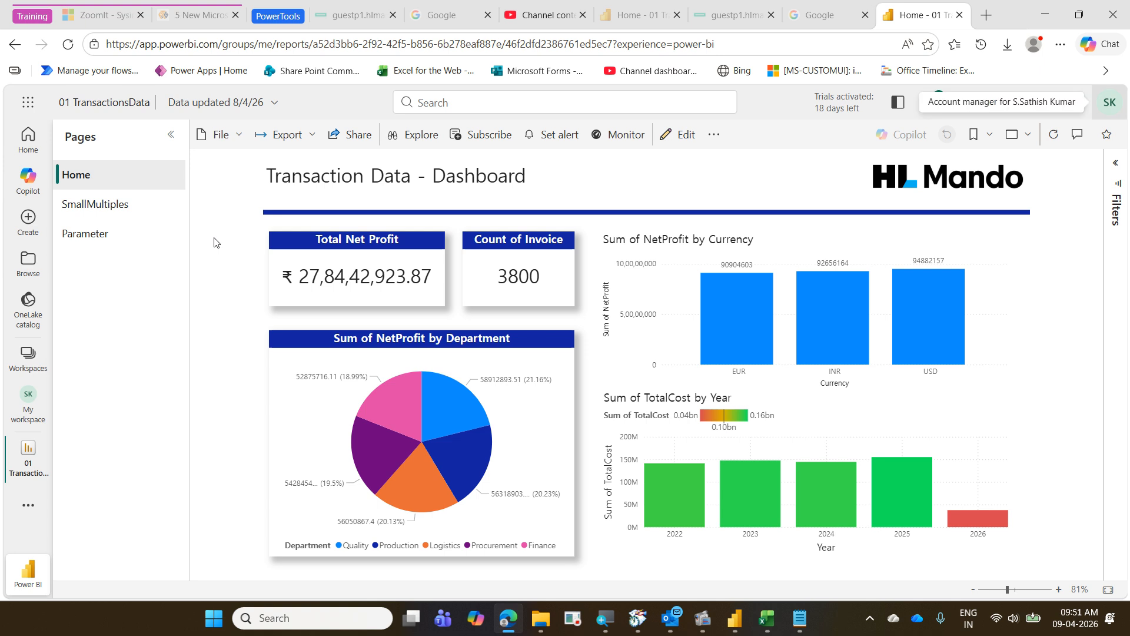
# Review the ways to export the report to PowerPoint, and cancel the export.
pyautogui.click(311, 139)
pyautogui.click(321, 195)
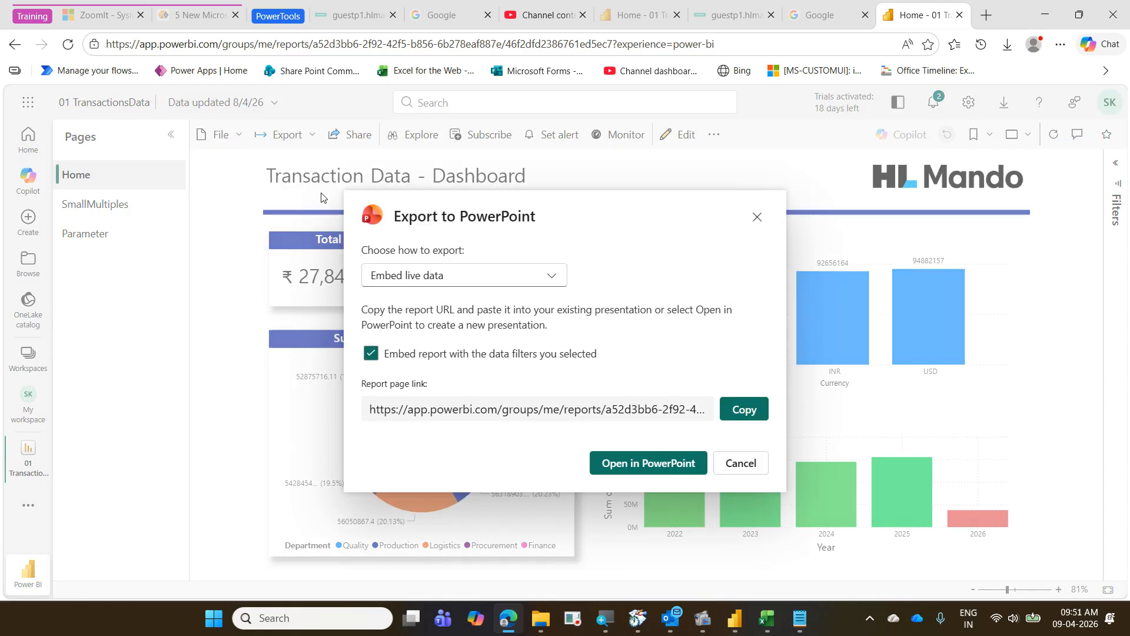
pyautogui.click(446, 276)
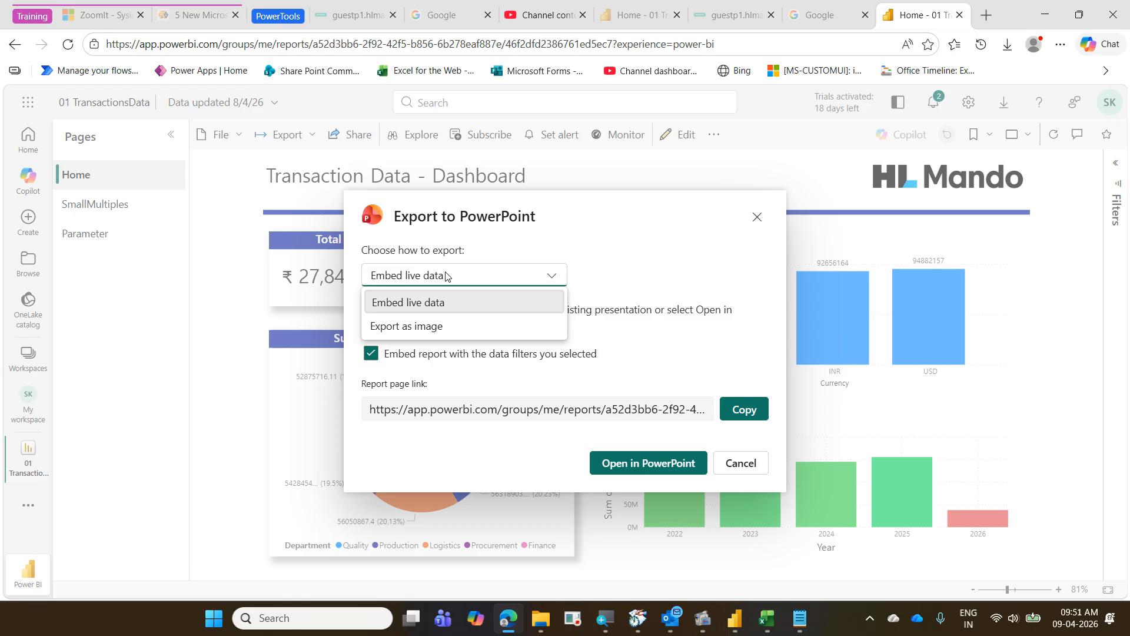
pyautogui.click(746, 464)
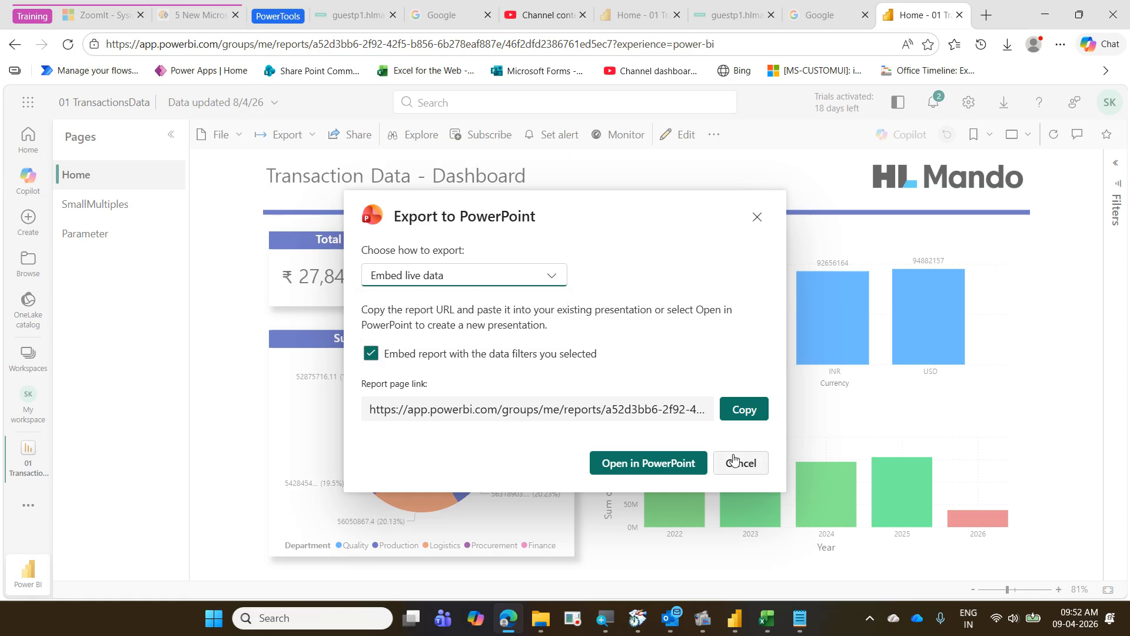
pyautogui.click(733, 462)
# Switch to PowerPoint and create a blank presentation.
pyautogui.click(214, 617)
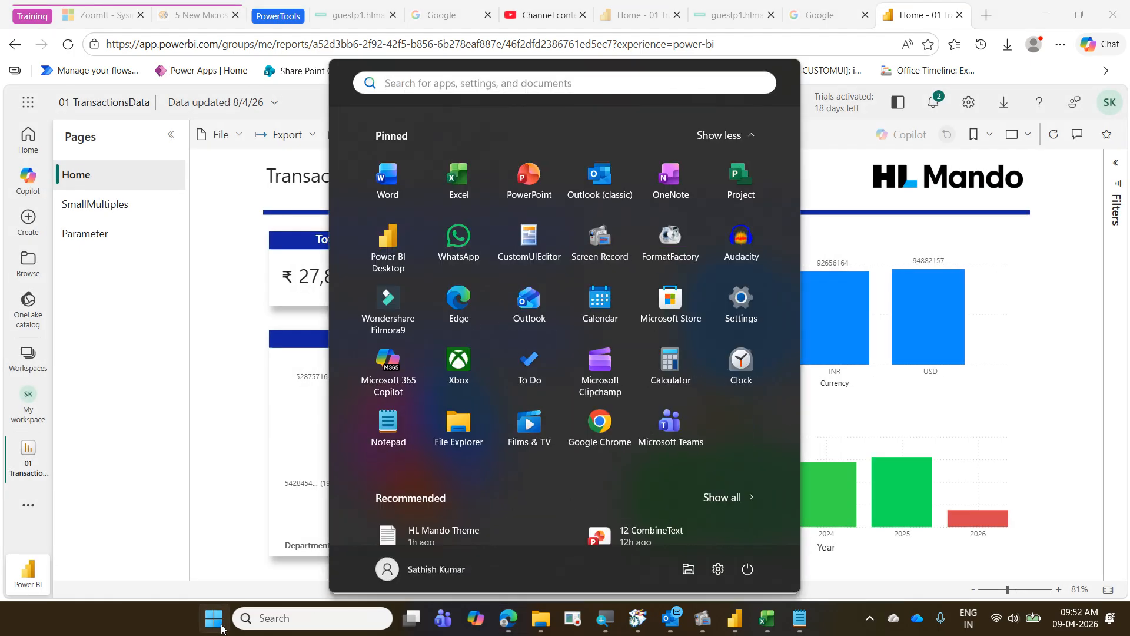
pyautogui.click(526, 176)
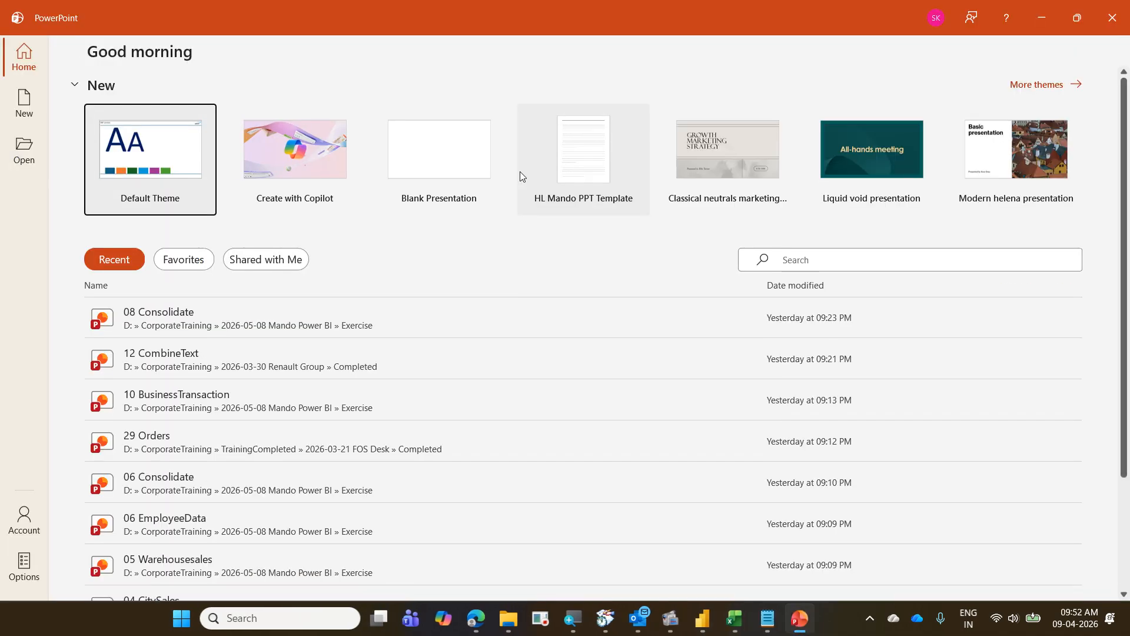
pyautogui.click(471, 154)
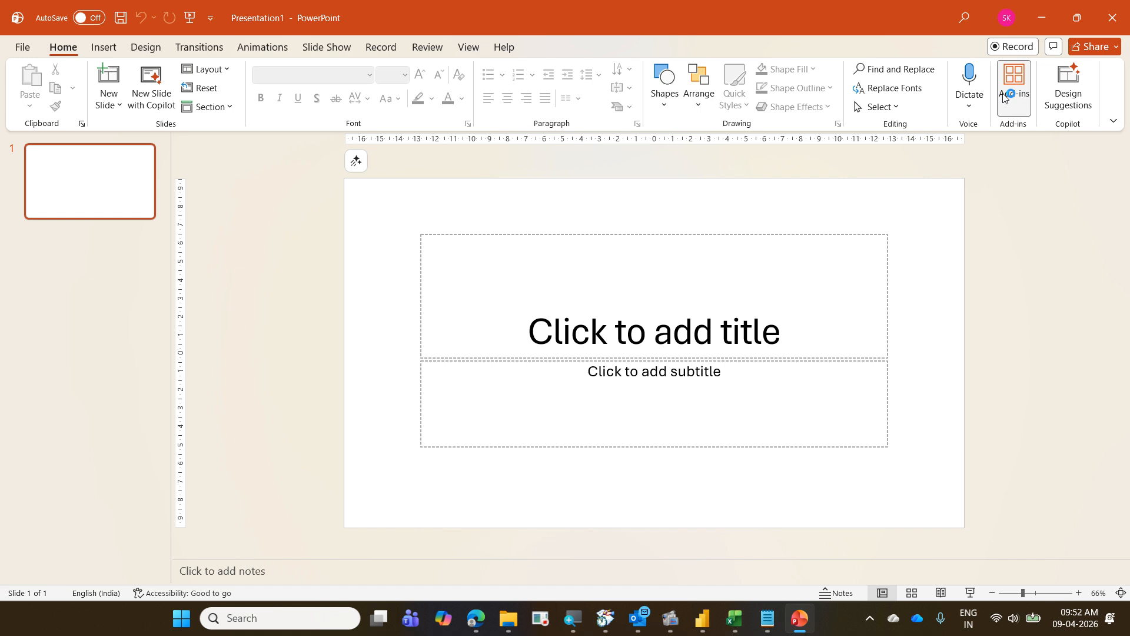
# Search the add-ins for "powe", insert the Microsoft Power BI add-in on the slide, and dismiss its work account notice.
pyautogui.click(1005, 96)
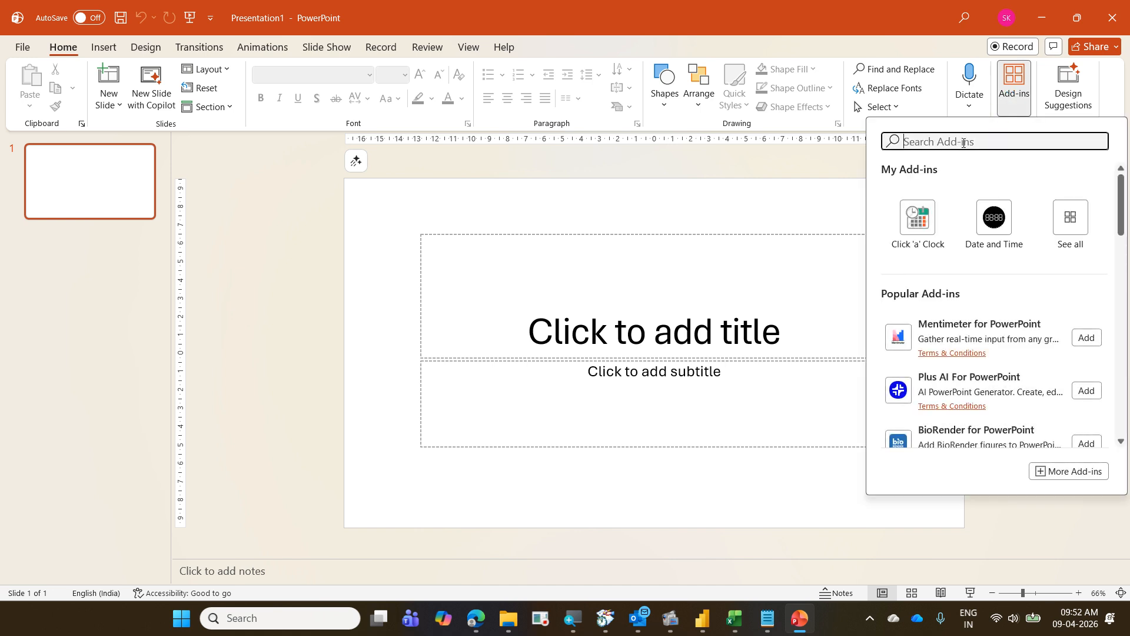
pyautogui.write('powe')
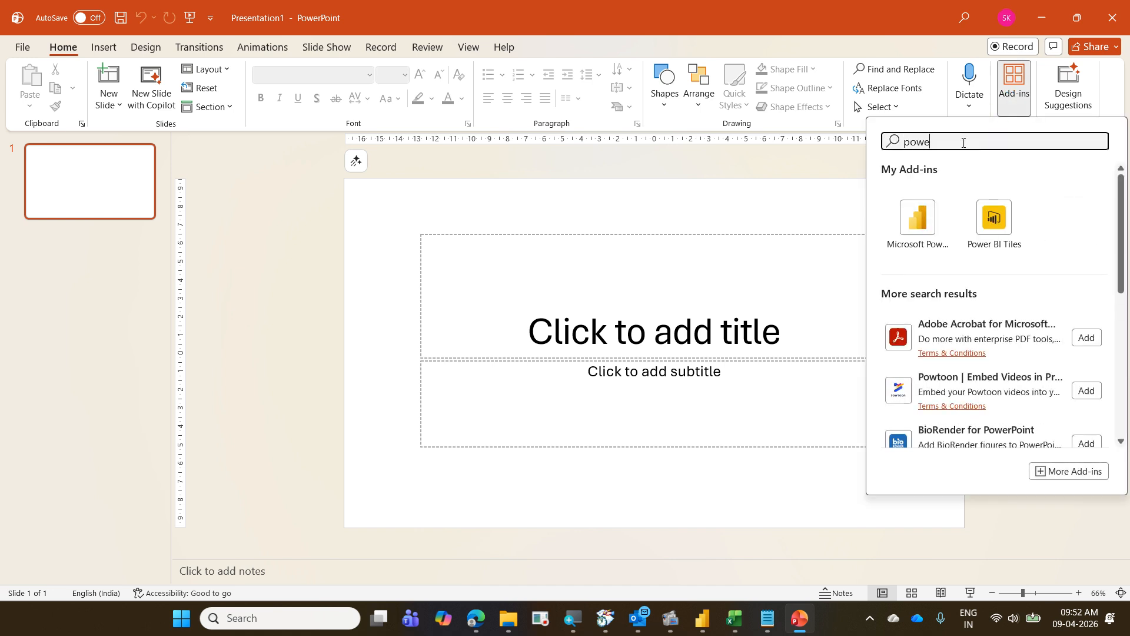
pyautogui.click(938, 206)
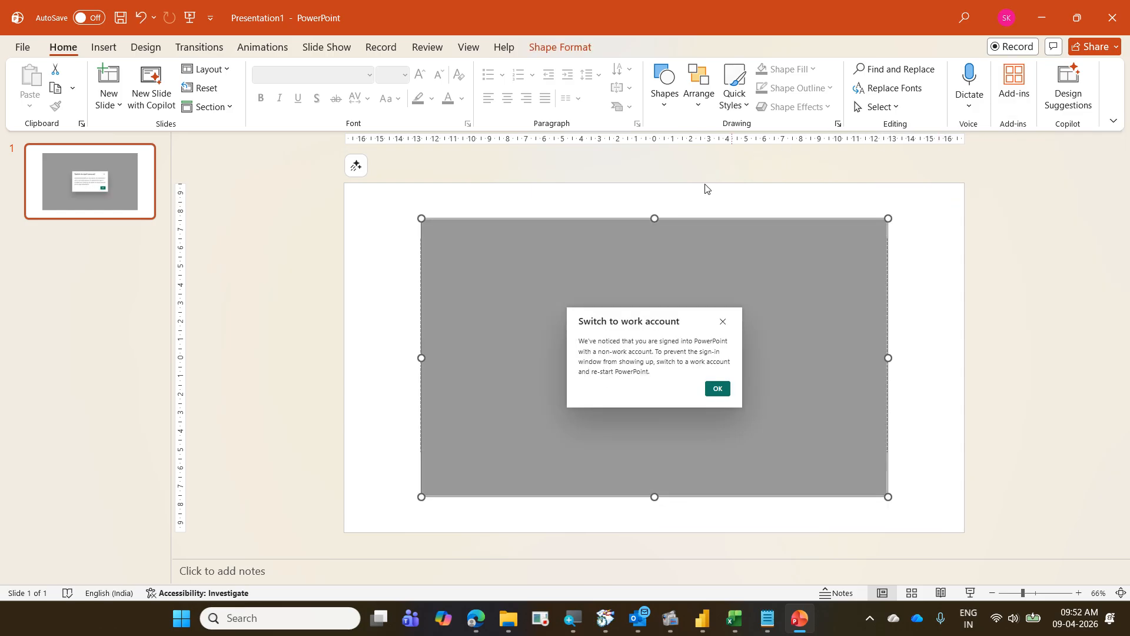
pyautogui.click(722, 390)
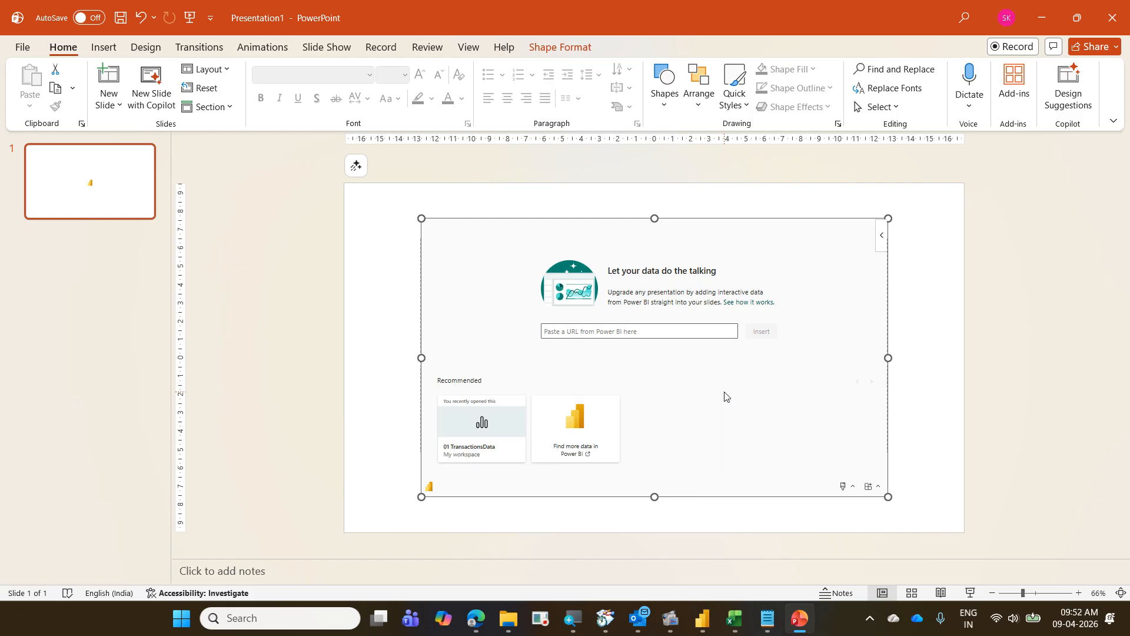
# Try to insert the Home page of 01 TransactionsData through the Power BI add-in during the slide show, and close the presentation without saving.
pyautogui.click(506, 431)
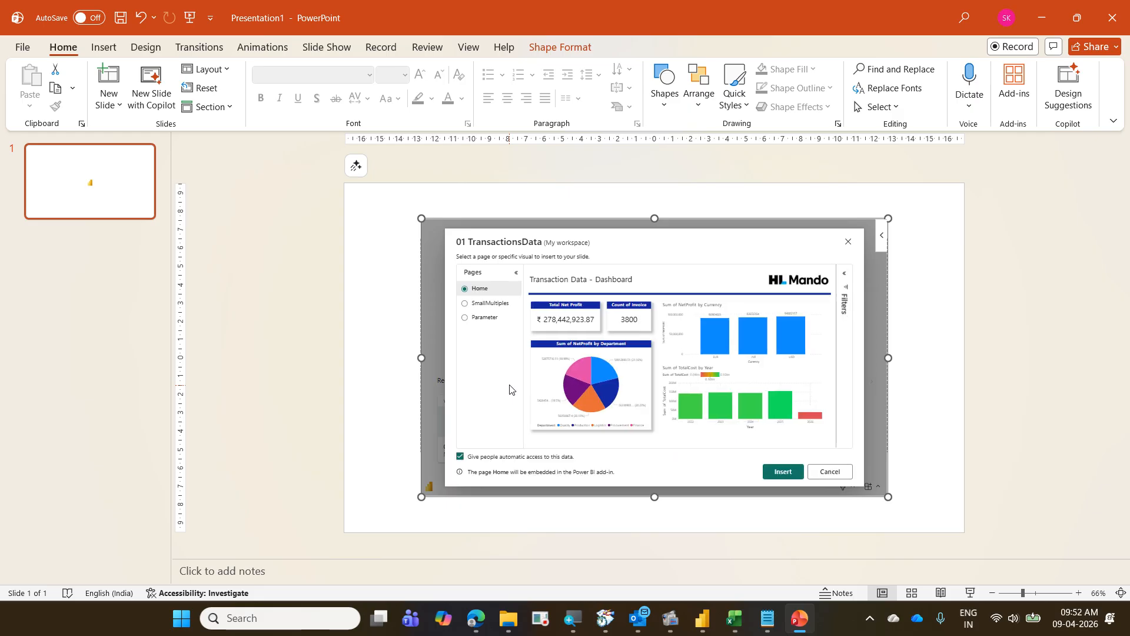
pyautogui.click(970, 593)
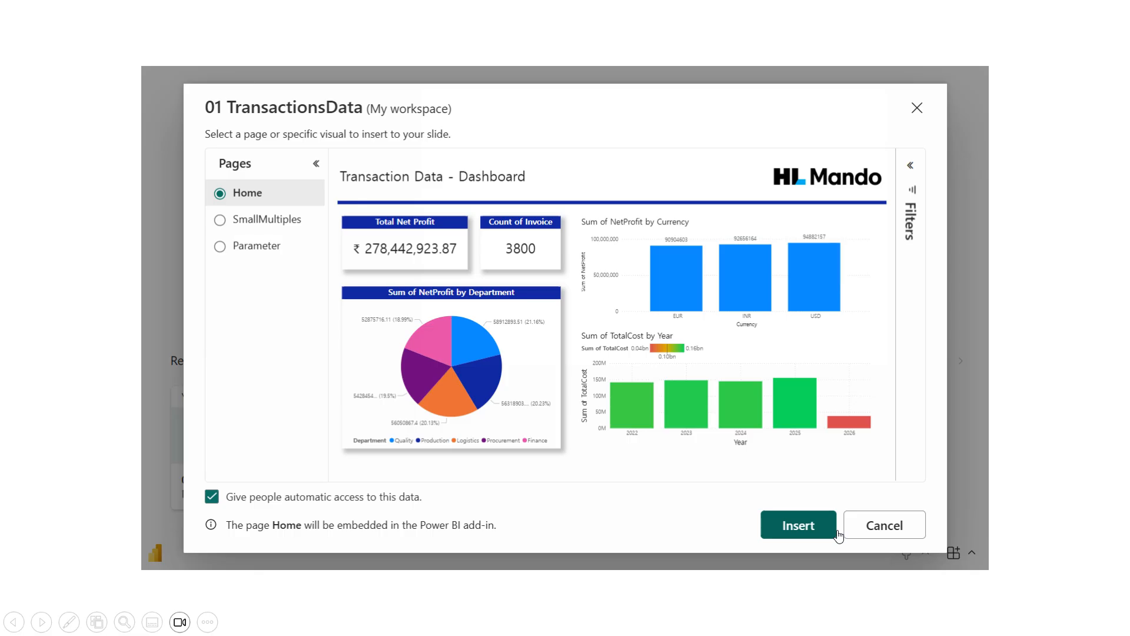
pyautogui.click(836, 532)
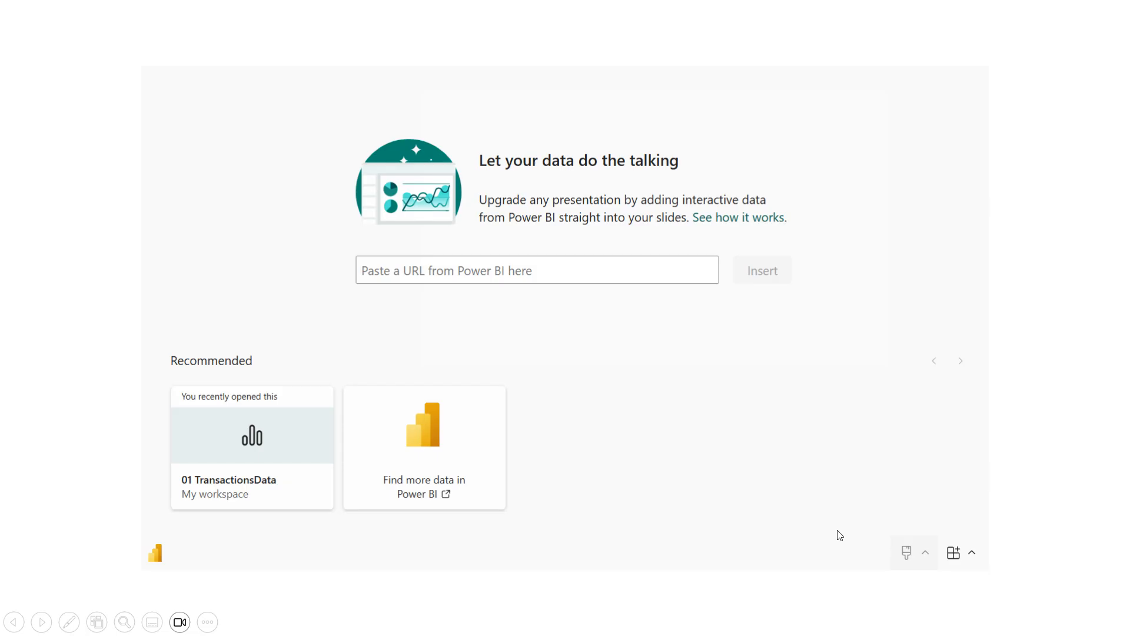
pyautogui.click(1043, 331)
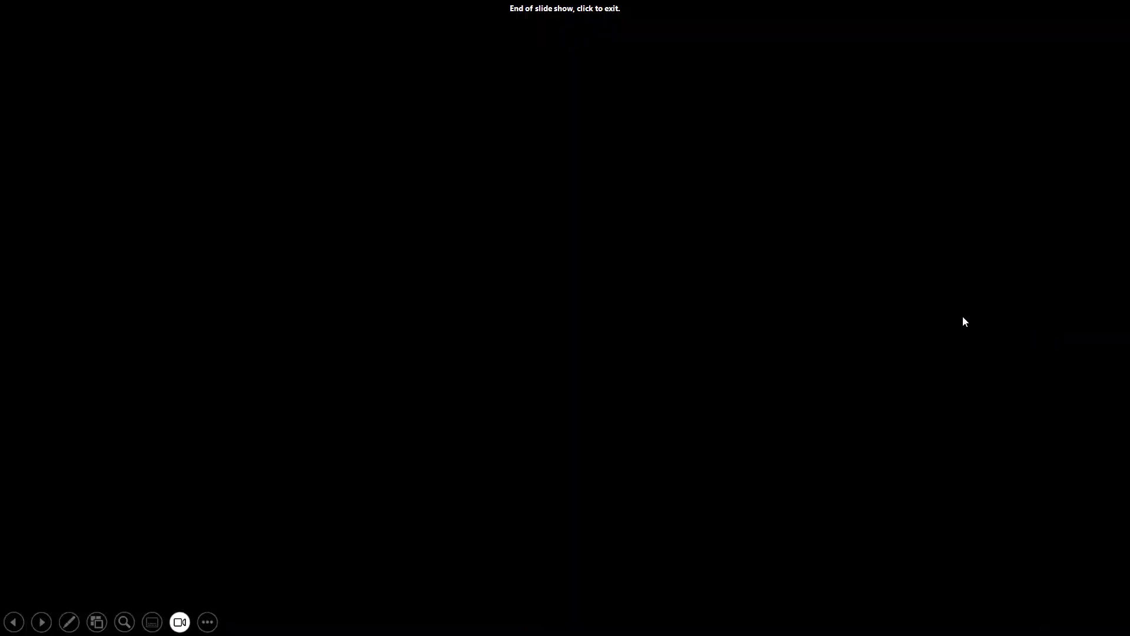
pyautogui.click(965, 321)
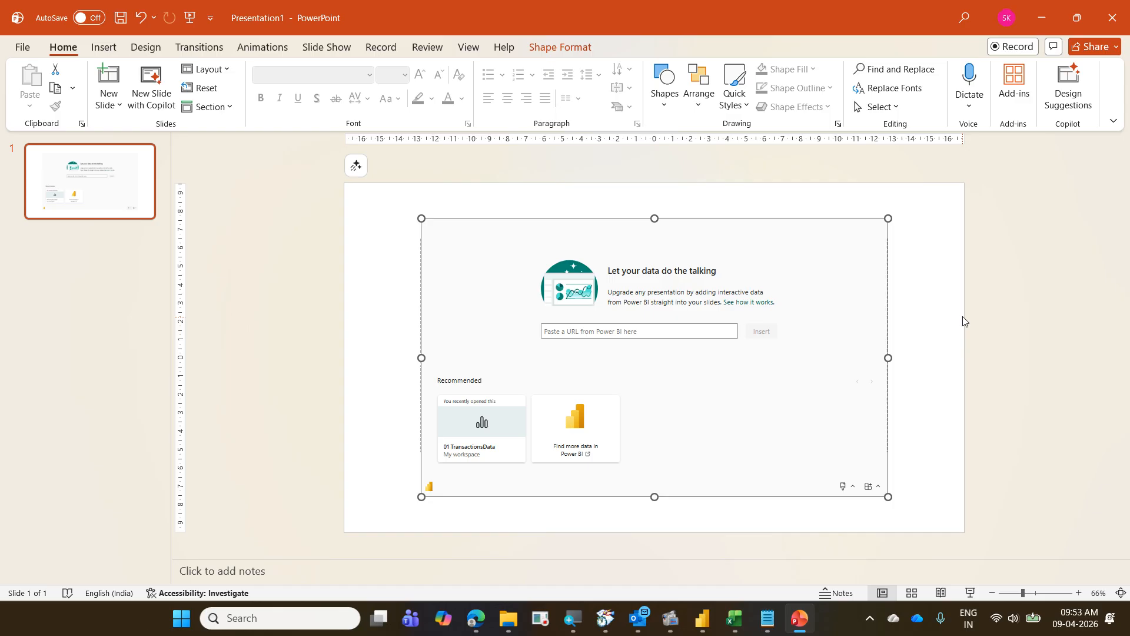
pyautogui.click(1118, 30)
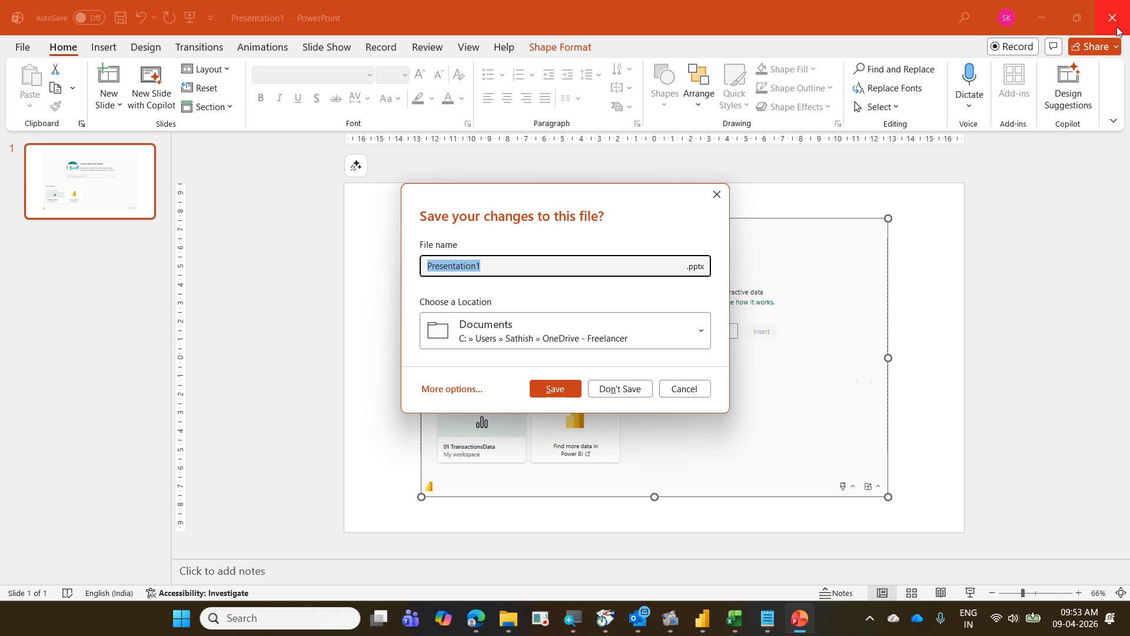
pyautogui.click(639, 388)
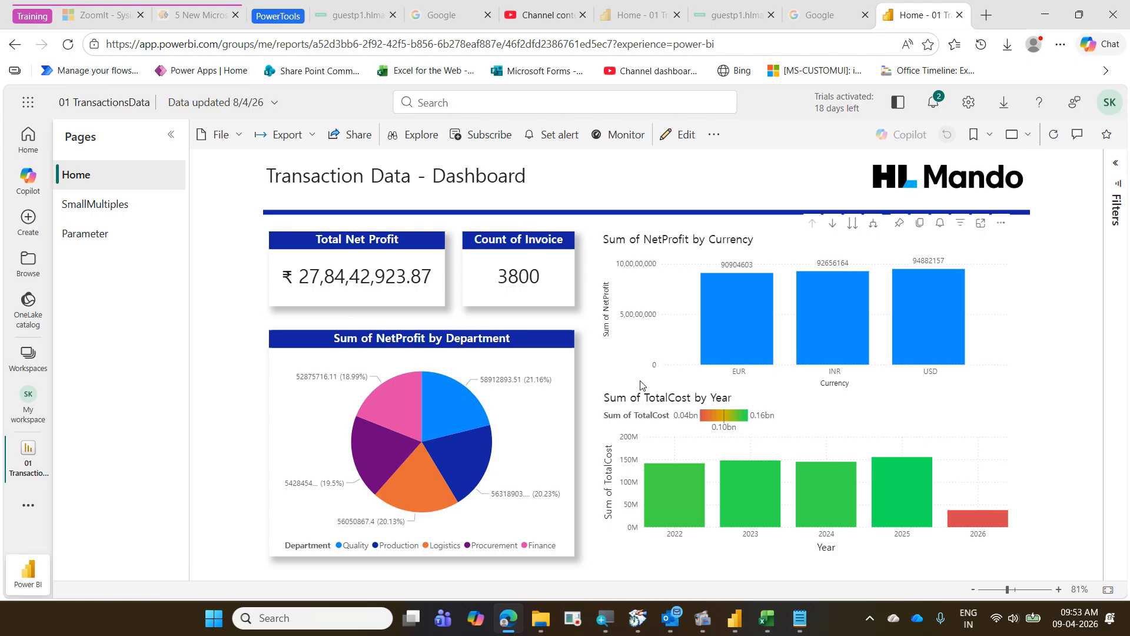
# Close the published report and the unneeded browser tabs, and switch to Power BI Desktop.
pyautogui.click(960, 15)
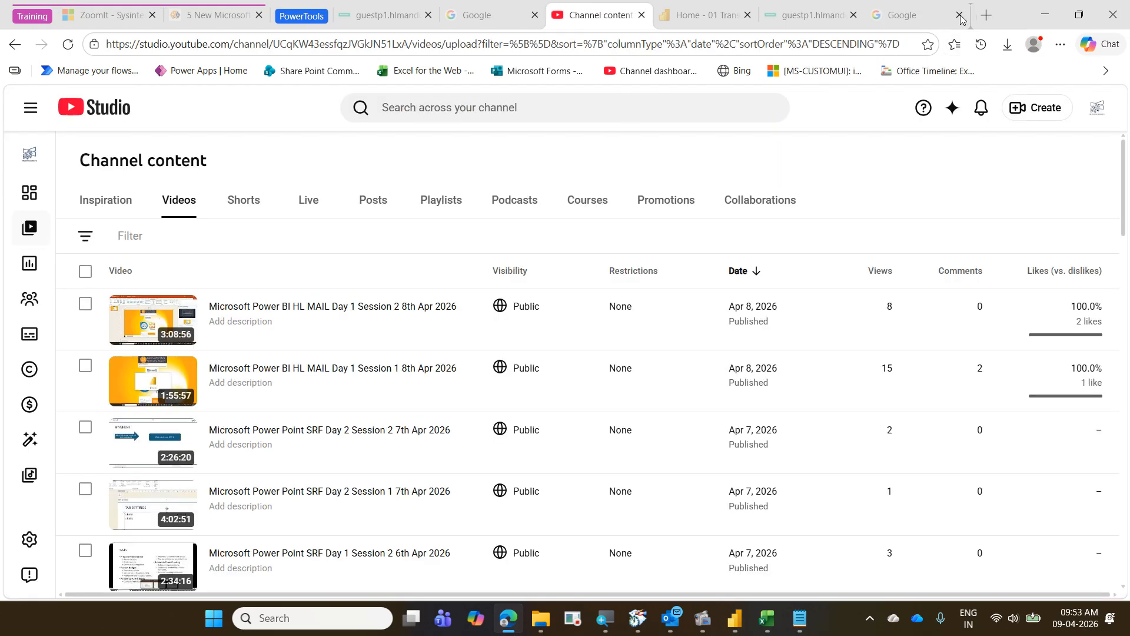
pyautogui.click(960, 15)
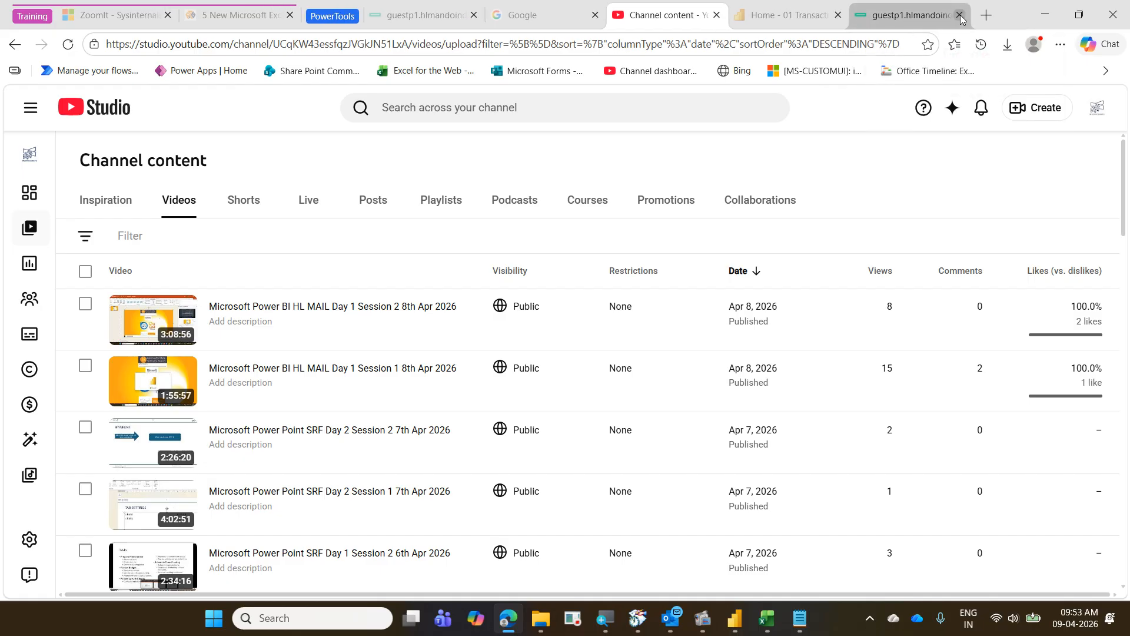
pyautogui.click(916, 17)
pyautogui.click(1047, 15)
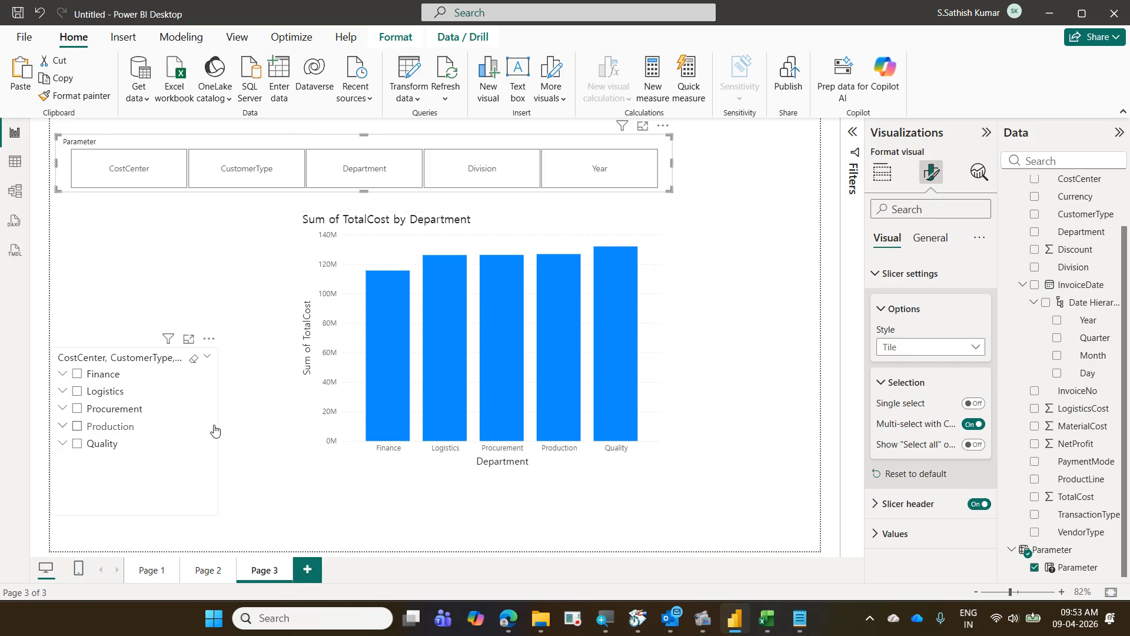
# Delete the slicer listing the department values beside the chart on Page 3.
pyautogui.click(222, 440)
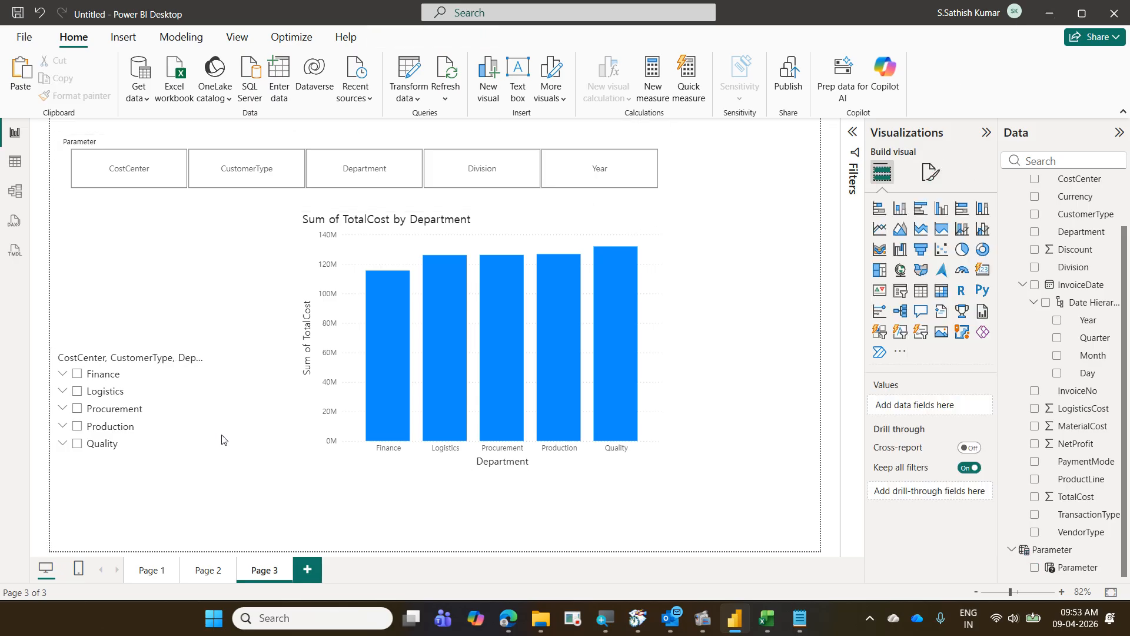
pyautogui.click(193, 419)
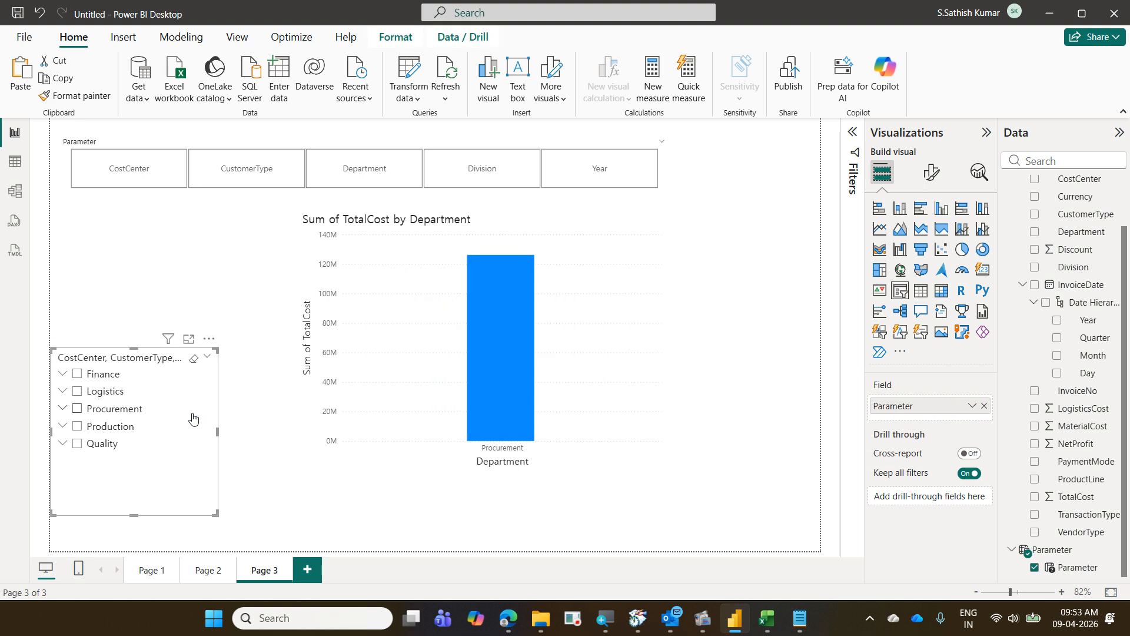
pyautogui.press('Delete')
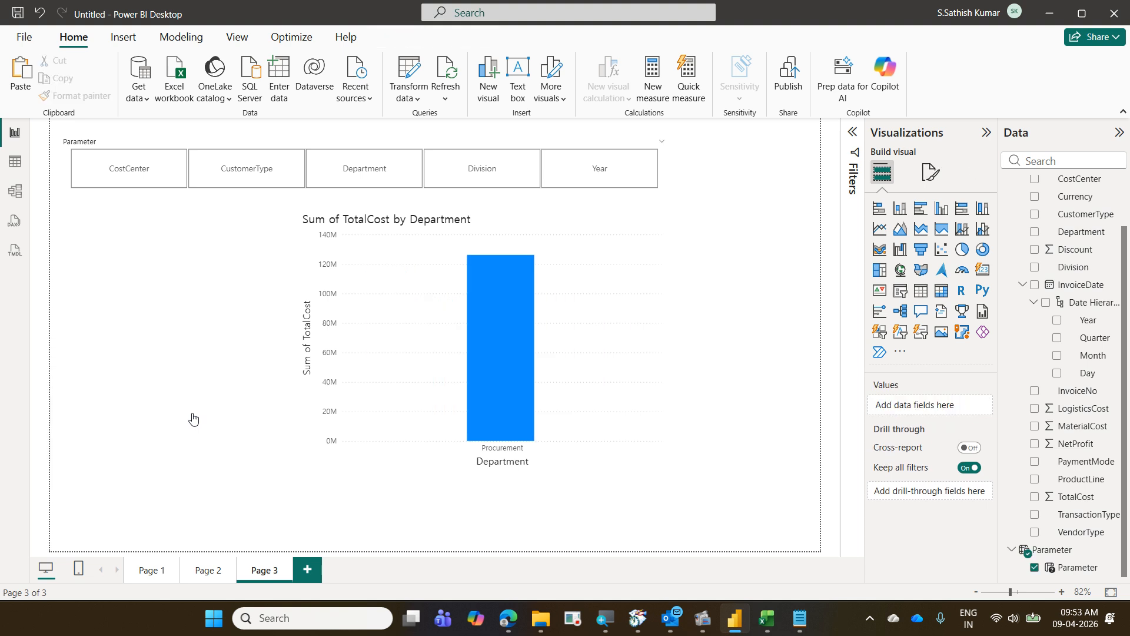
# Set the style of the Parameter slicer above the chart to Vertical list.
pyautogui.click(167, 191)
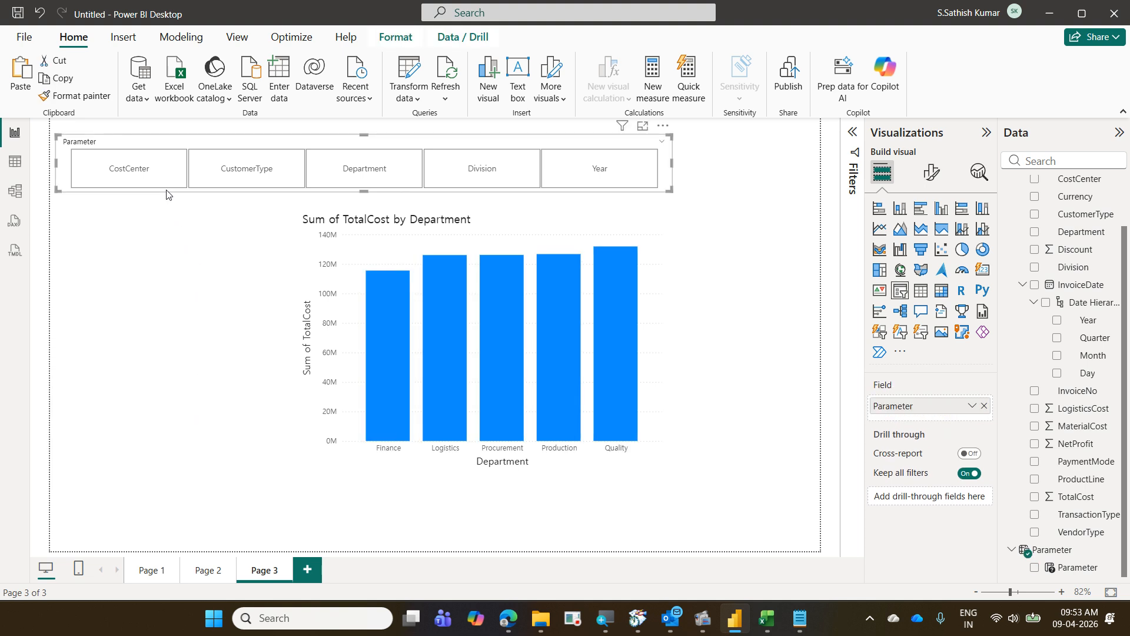
pyautogui.click(931, 171)
pyautogui.click(928, 281)
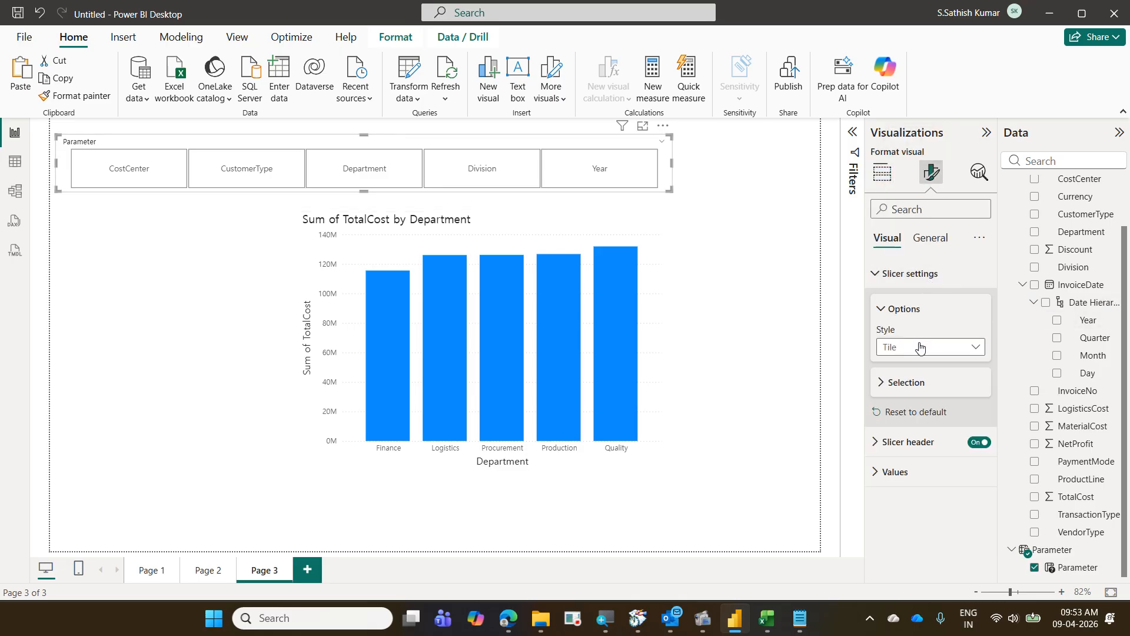
pyautogui.click(921, 345)
pyautogui.click(917, 366)
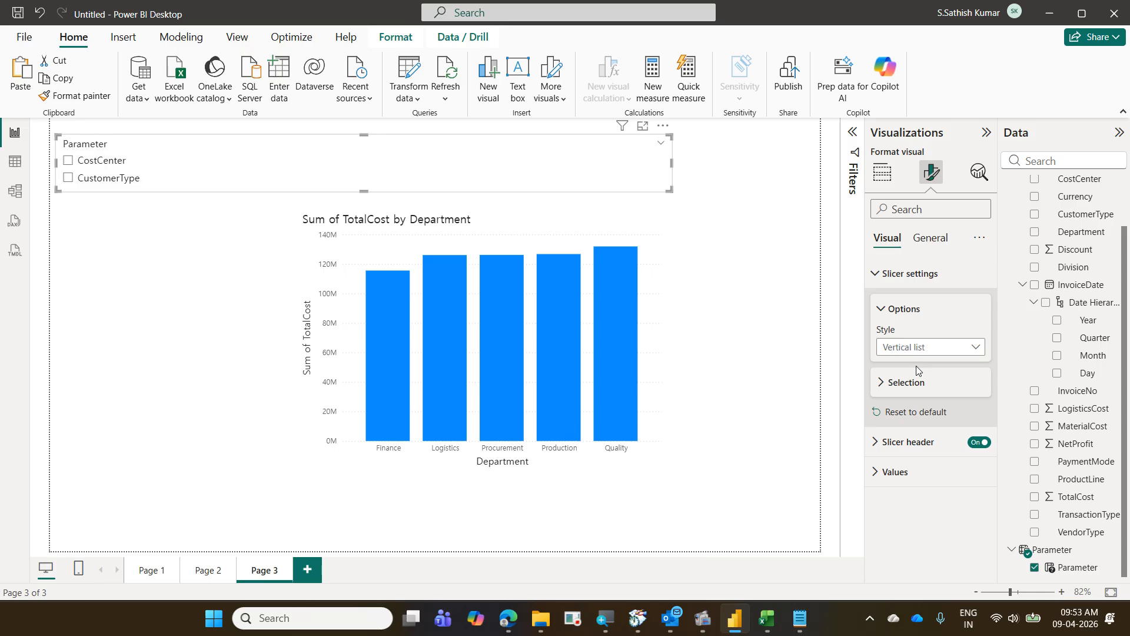
# Resize the Parameter slicer into a narrow box showing all its fields, and place a duplicate of it below.
pyautogui.moveTo(670, 186); pyautogui.dragTo(186, 287)
pyautogui.hotkey('ctrl', 'v')
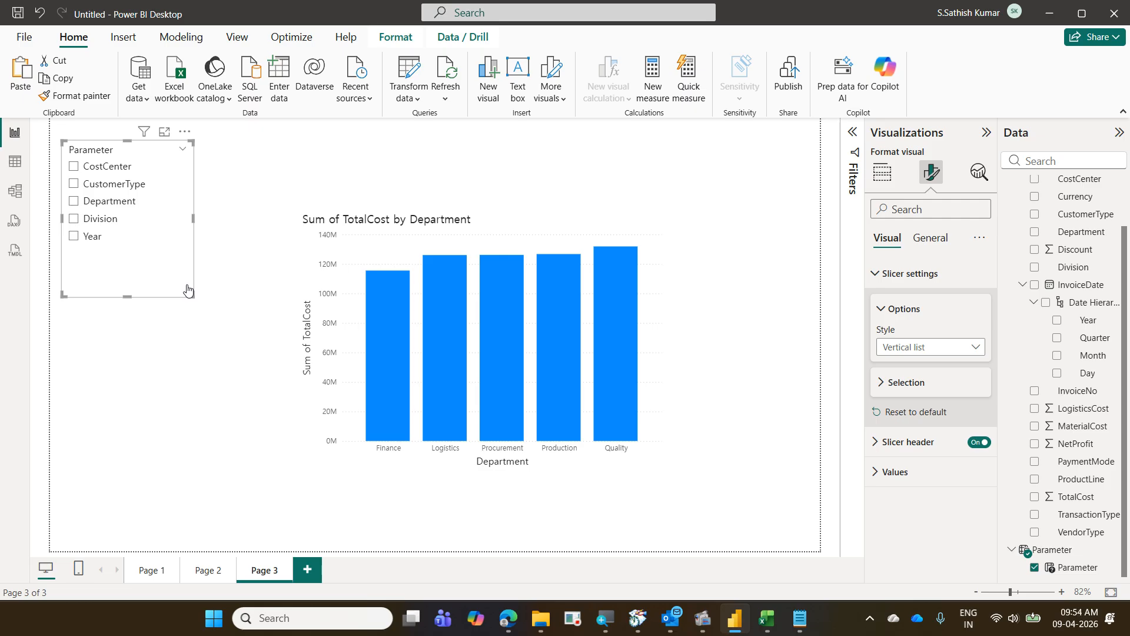
pyautogui.moveTo(188, 289); pyautogui.dragTo(189, 468)
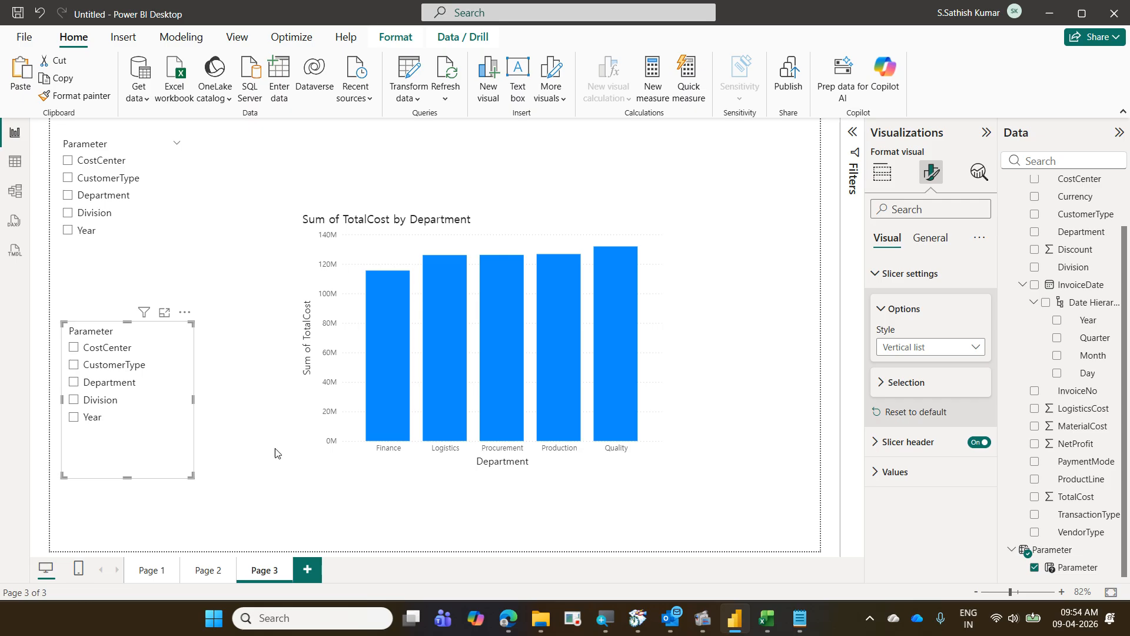
# Set the Parameter field of the duplicate slicer to show values of the selected field.
pyautogui.click(882, 173)
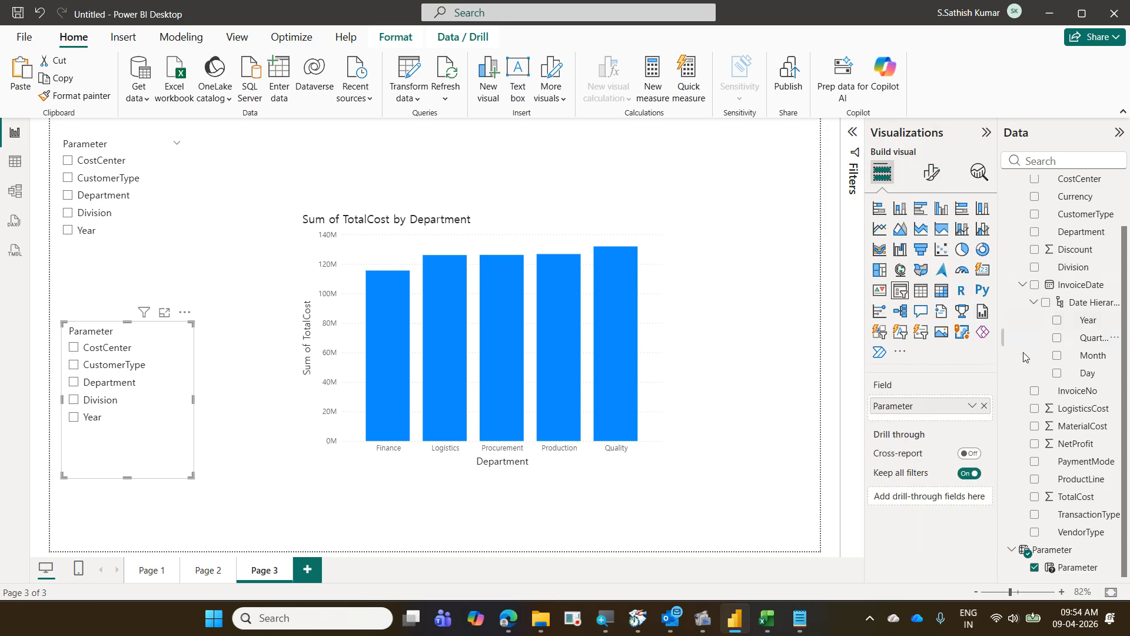
pyautogui.click(972, 407)
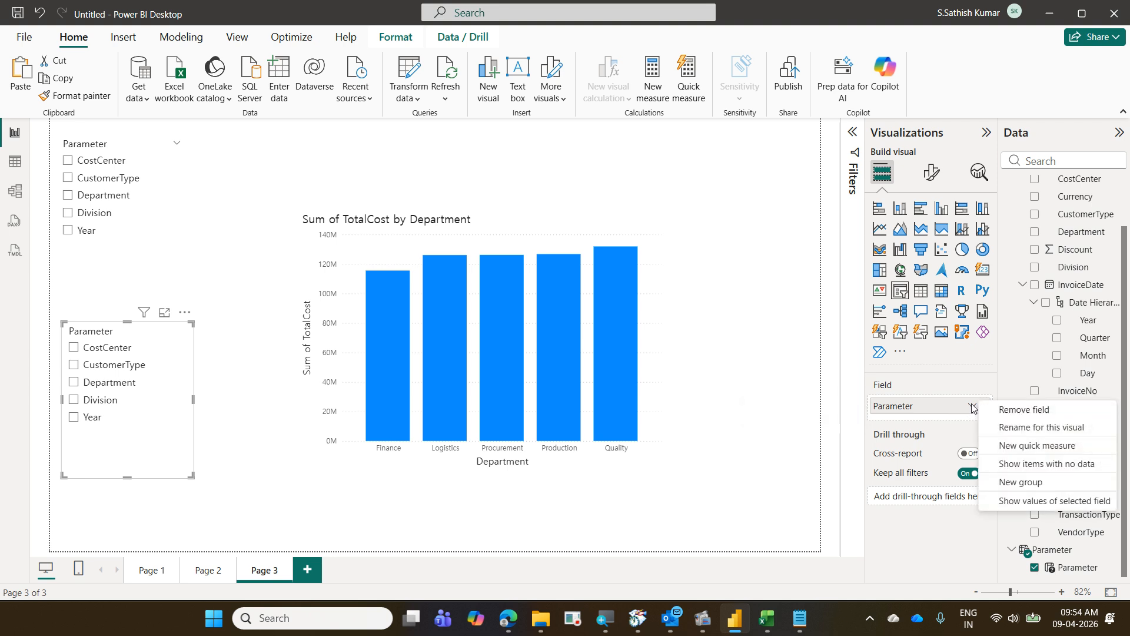
pyautogui.click(1029, 510)
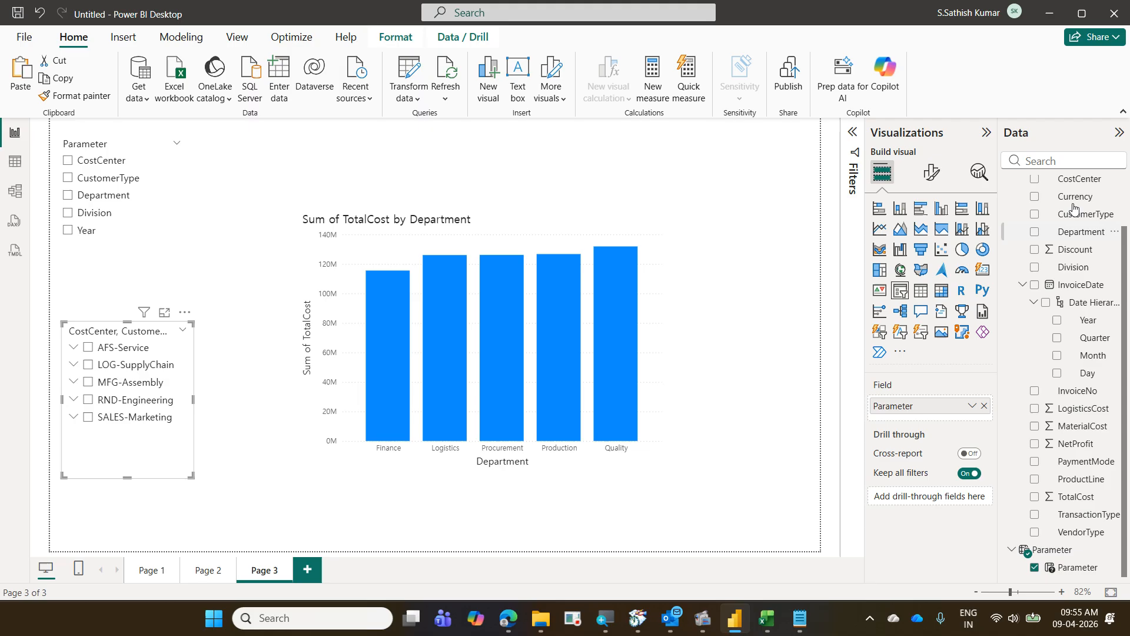
# Close the untitled report without saving the changes.
pyautogui.click(1114, 13)
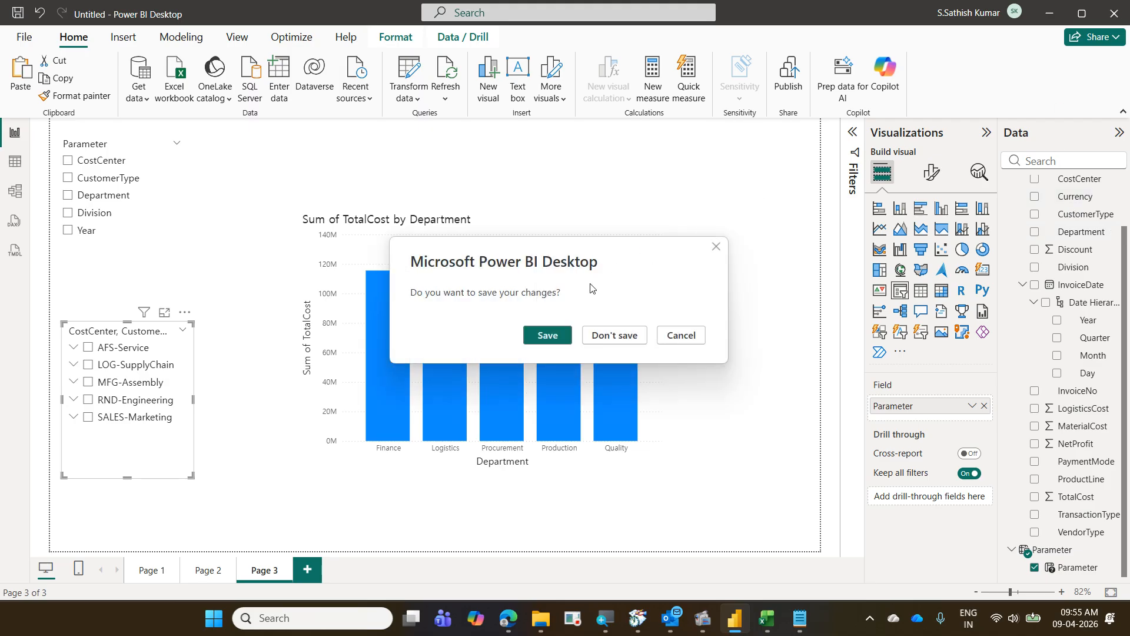
pyautogui.click(615, 335)
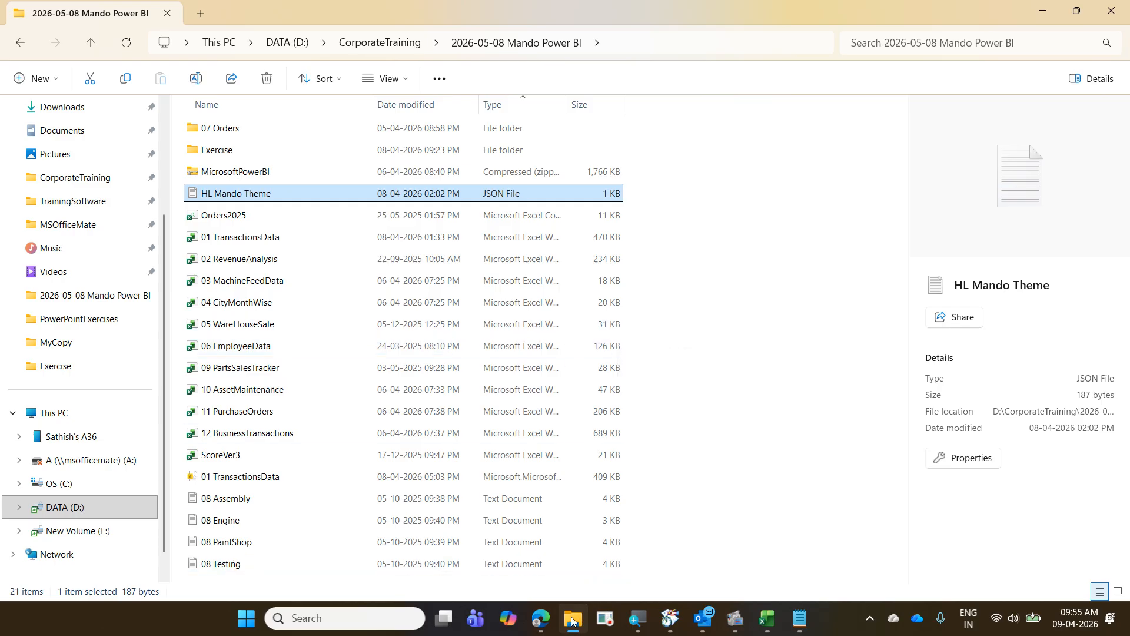
# In File Explorer, open the 02 RevenueAnalysis presentation from the Exercise folder and start its slide show in PowerPoint.
pyautogui.rightClick(247, 159)
pyautogui.press('Escape')
pyautogui.rightClick(247, 155)
pyautogui.press('Escape')
pyautogui.click(225, 154)
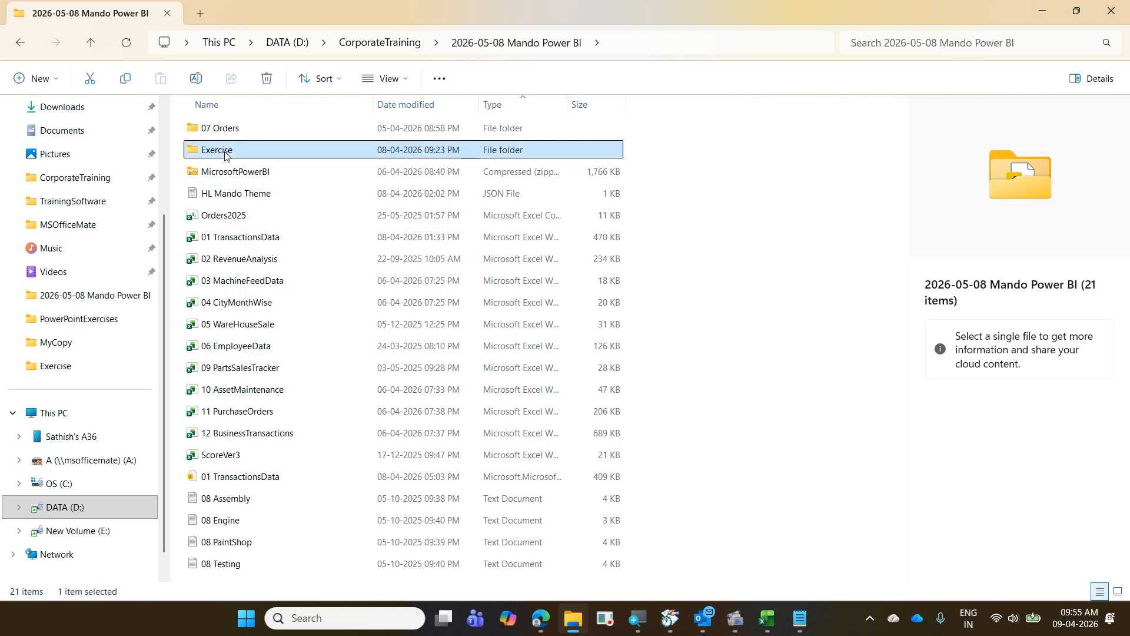
pyautogui.rightClick(225, 154)
pyautogui.click(379, 256)
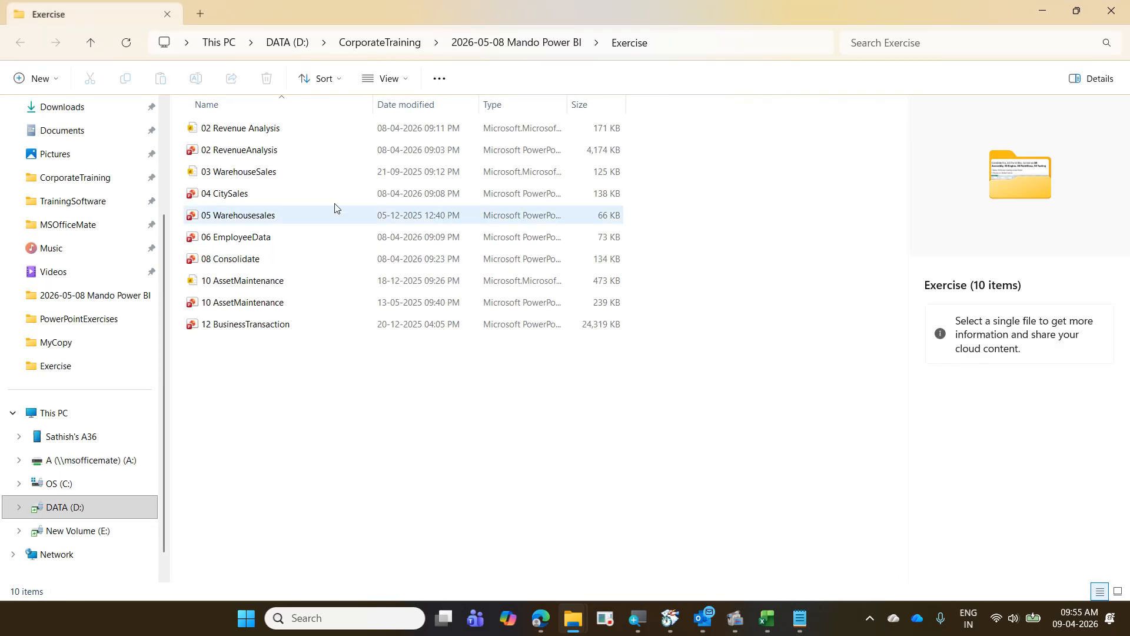
pyautogui.click(295, 152)
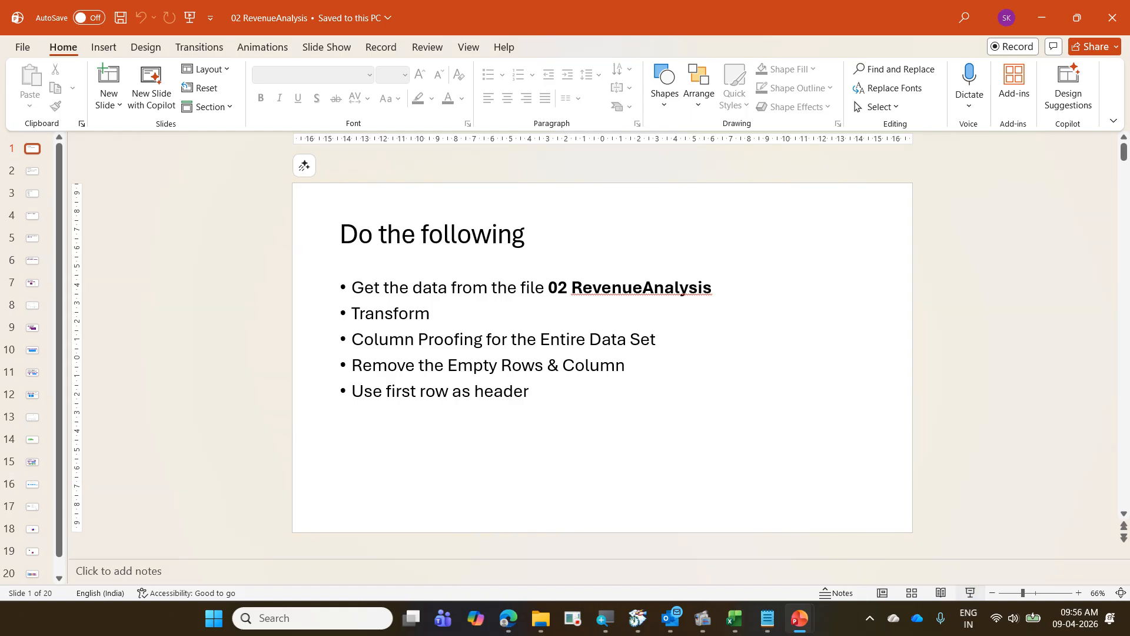
pyautogui.click(971, 593)
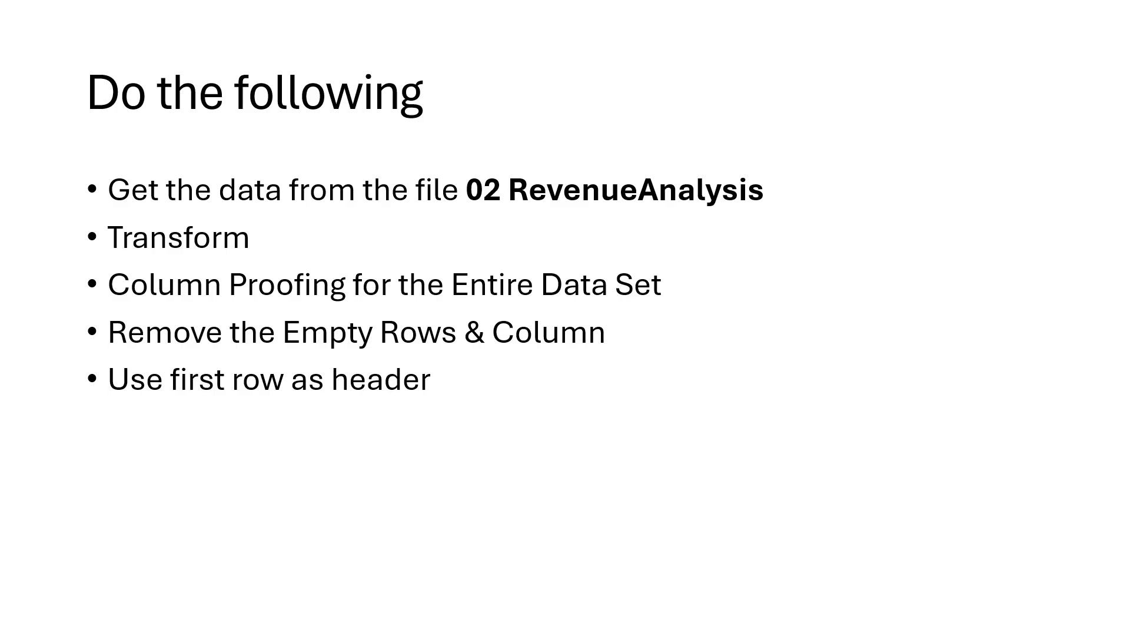
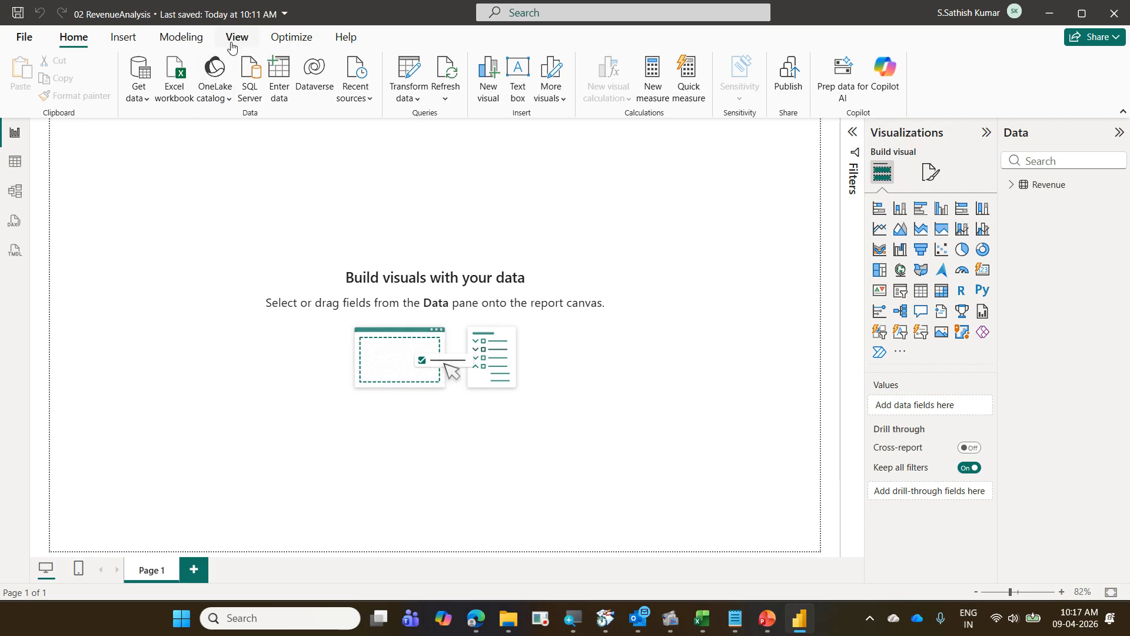
# Apply the custom report theme from the HL Mando Theme JSON file to the 02 RevenueAnalysis report.
pyautogui.click(237, 36)
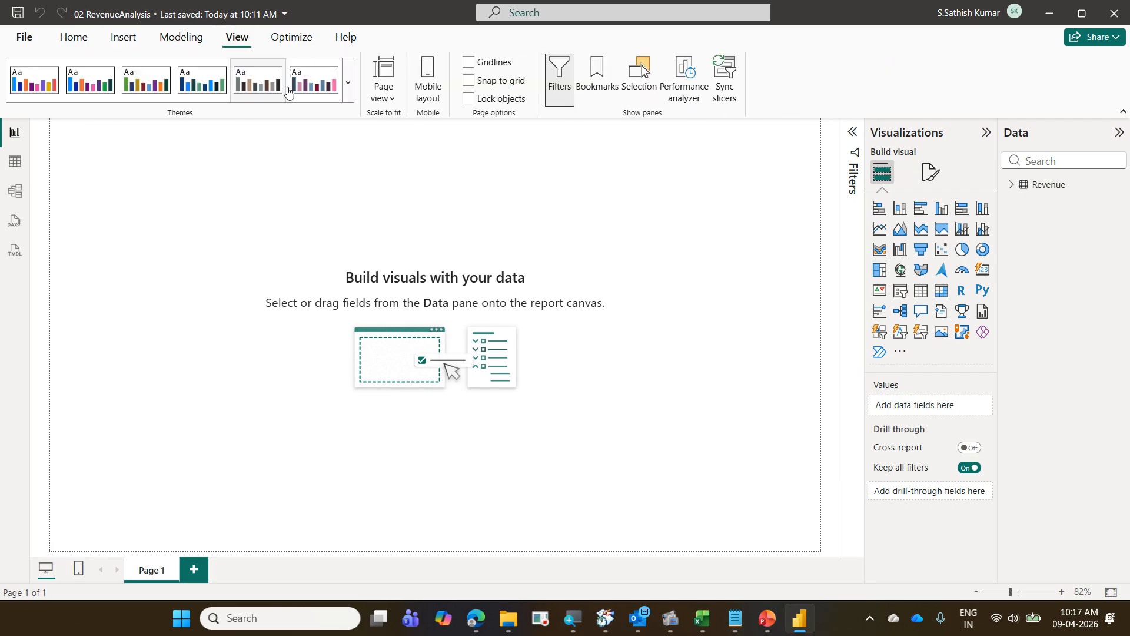
pyautogui.click(348, 82)
pyautogui.scroll(-1, 242, 284)
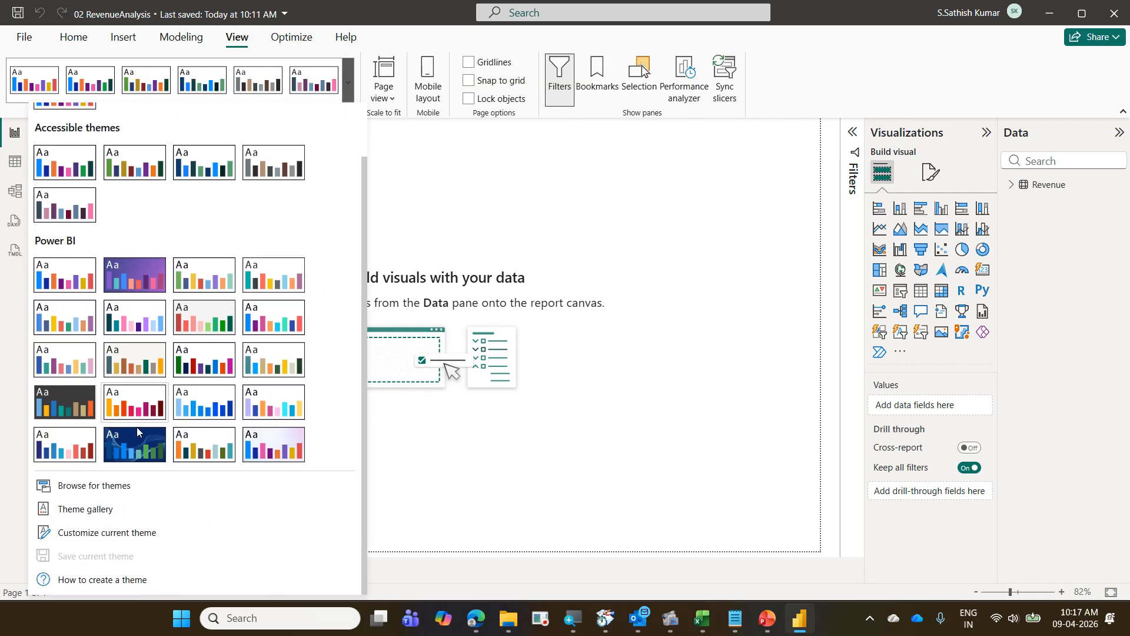
pyautogui.click(126, 486)
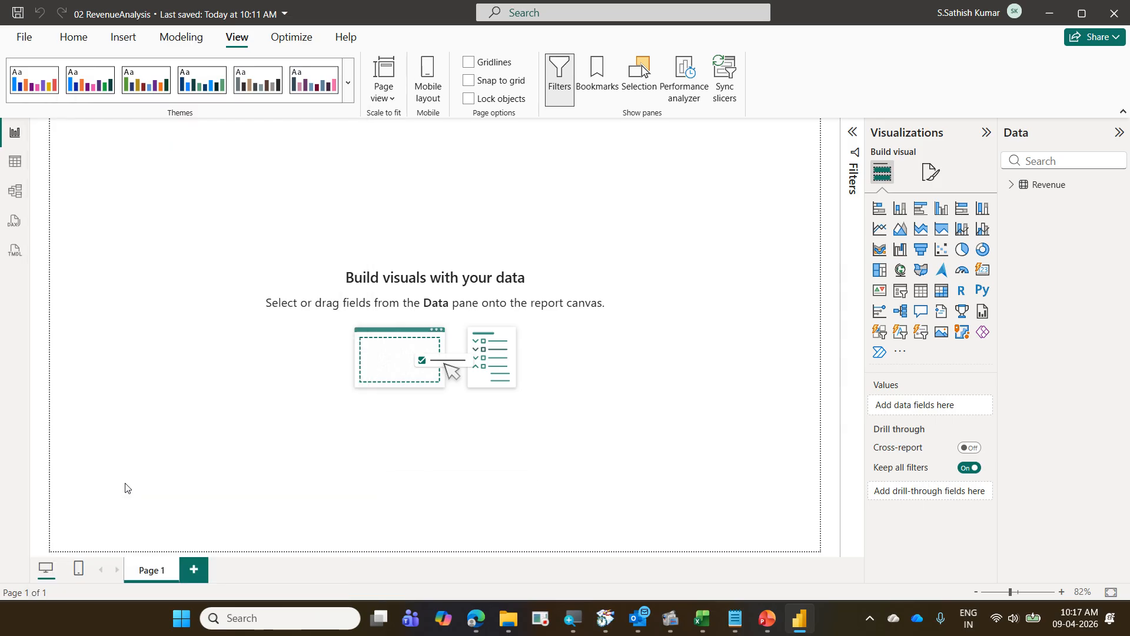
pyautogui.click(230, 165)
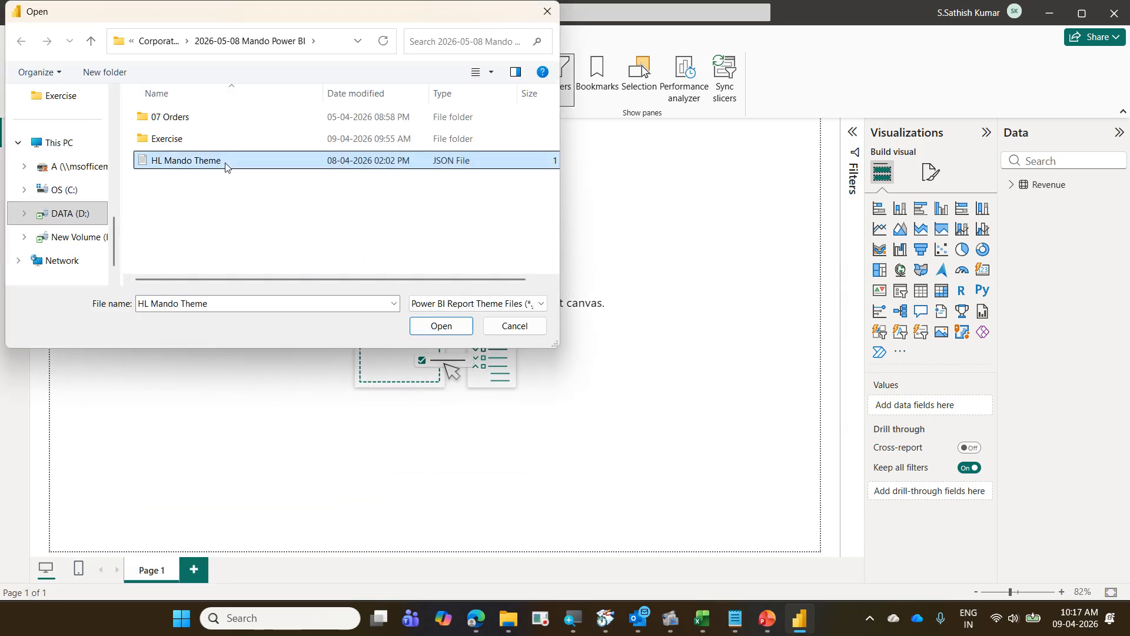
pyautogui.click(462, 327)
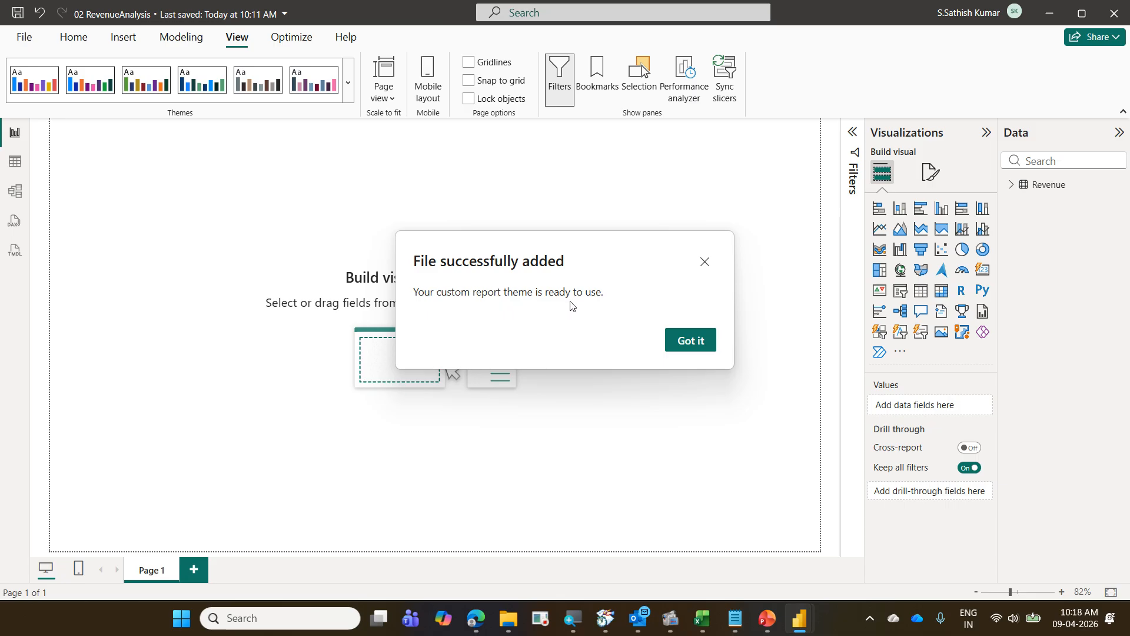
pyautogui.click(700, 352)
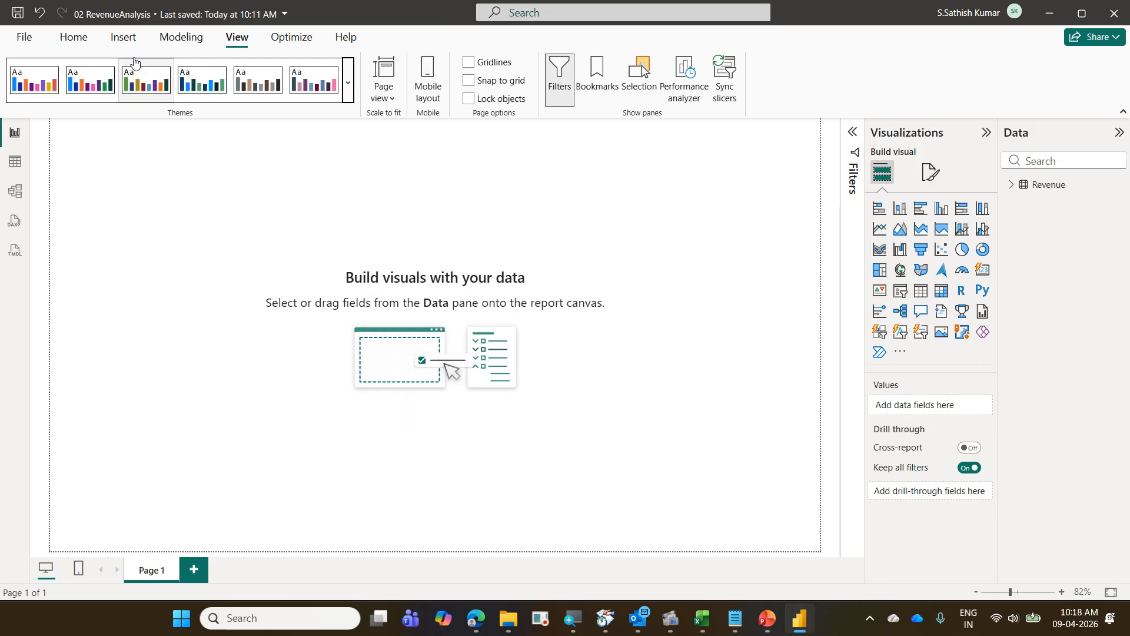
# Add a text box titled "Revenue Analysis - Dashboard" in font size 24 and resize it to fit the title on one line.
pyautogui.click(124, 39)
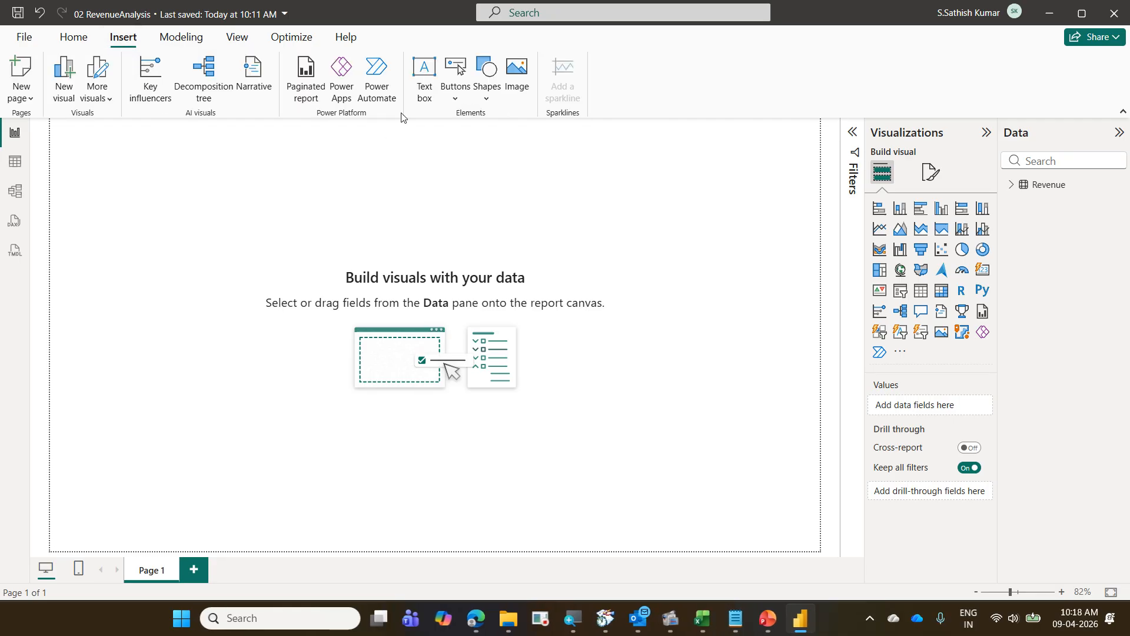
pyautogui.click(420, 104)
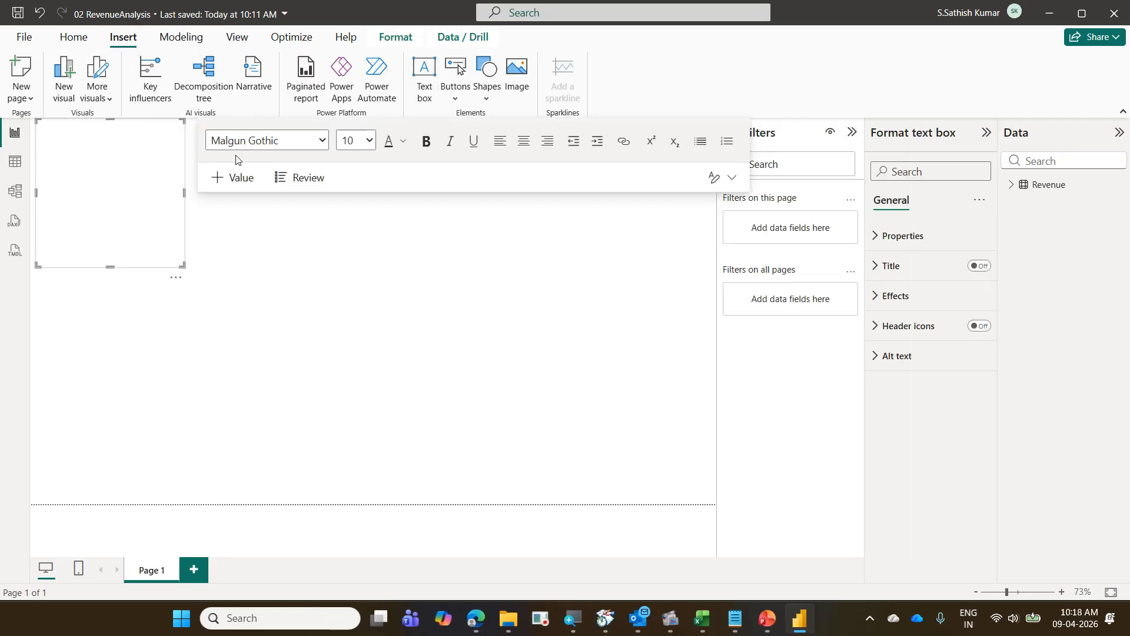
pyautogui.click(371, 144)
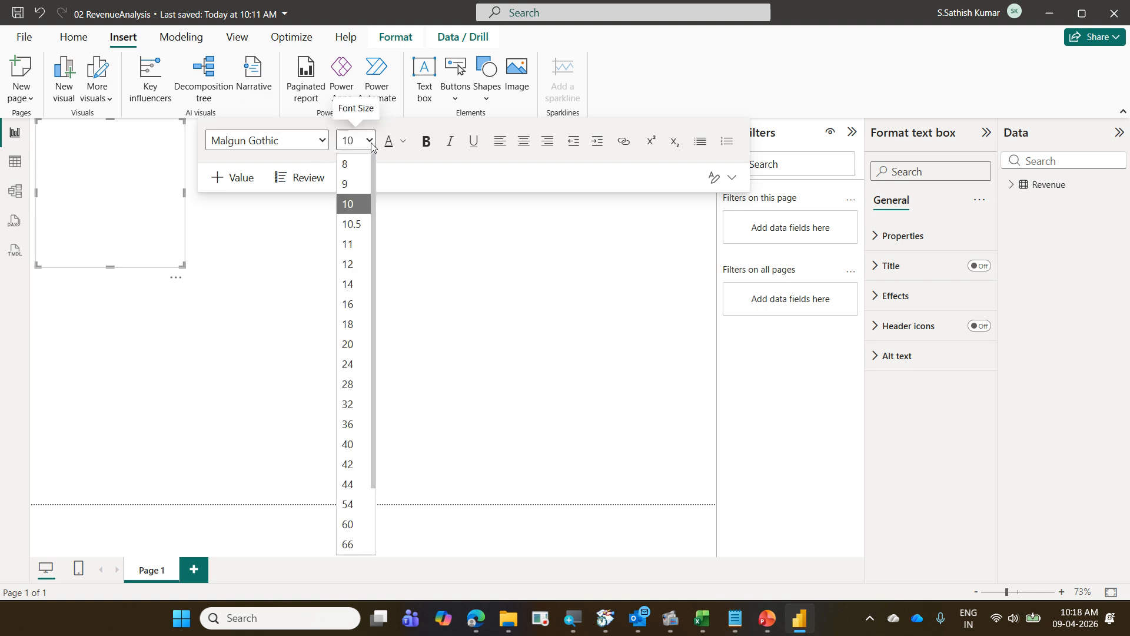
pyautogui.click(353, 364)
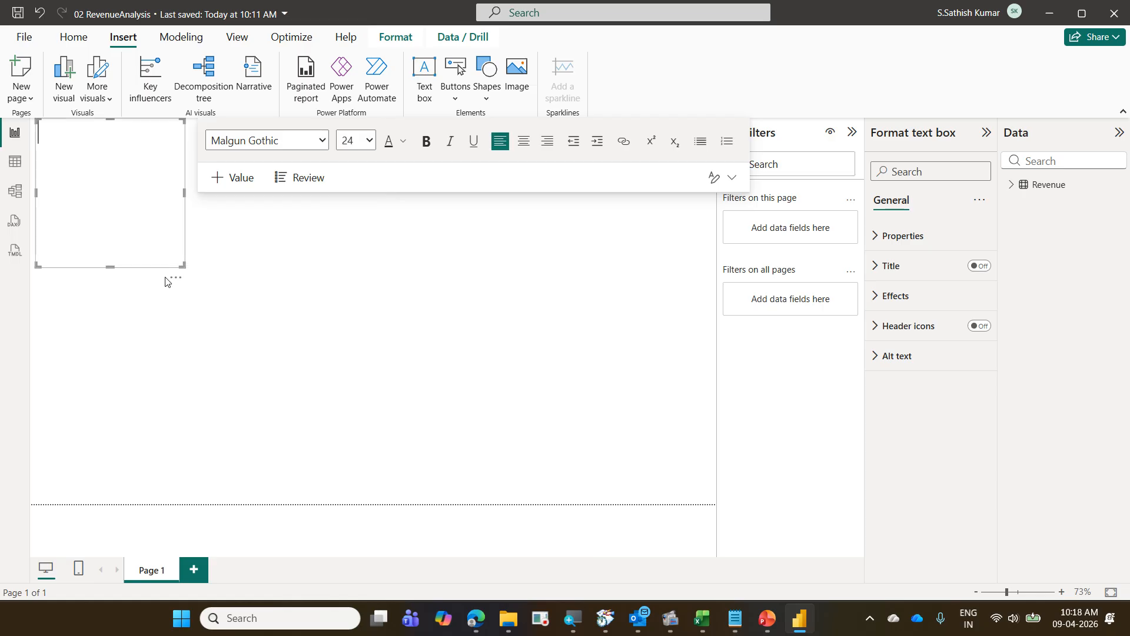
pyautogui.write('Revenue ')
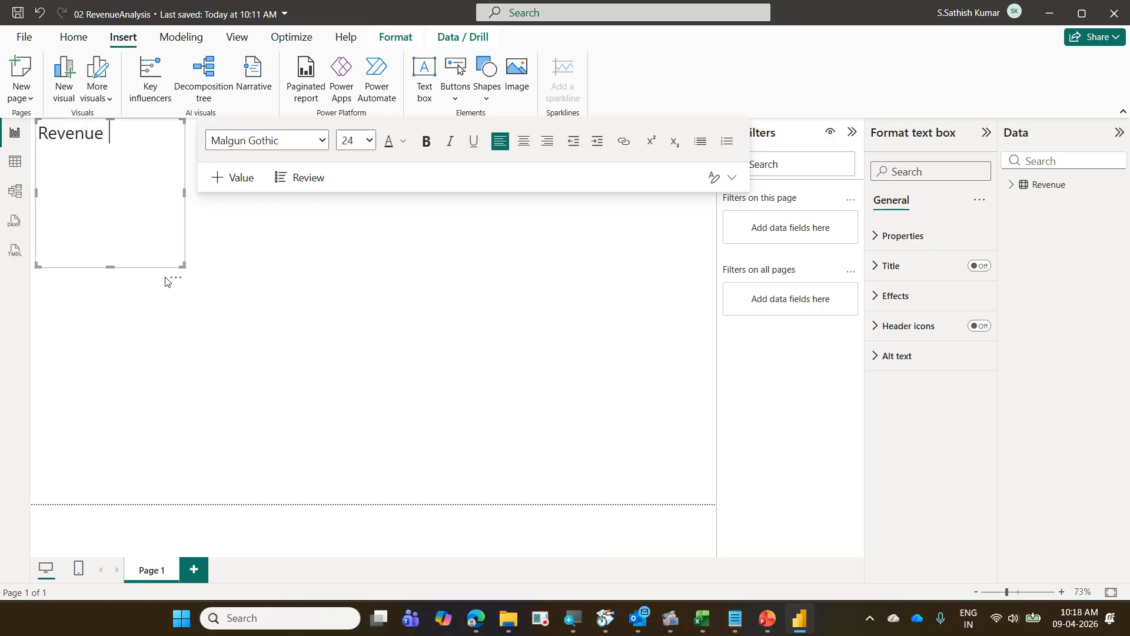
pyautogui.write('Analysis - Dashboar')
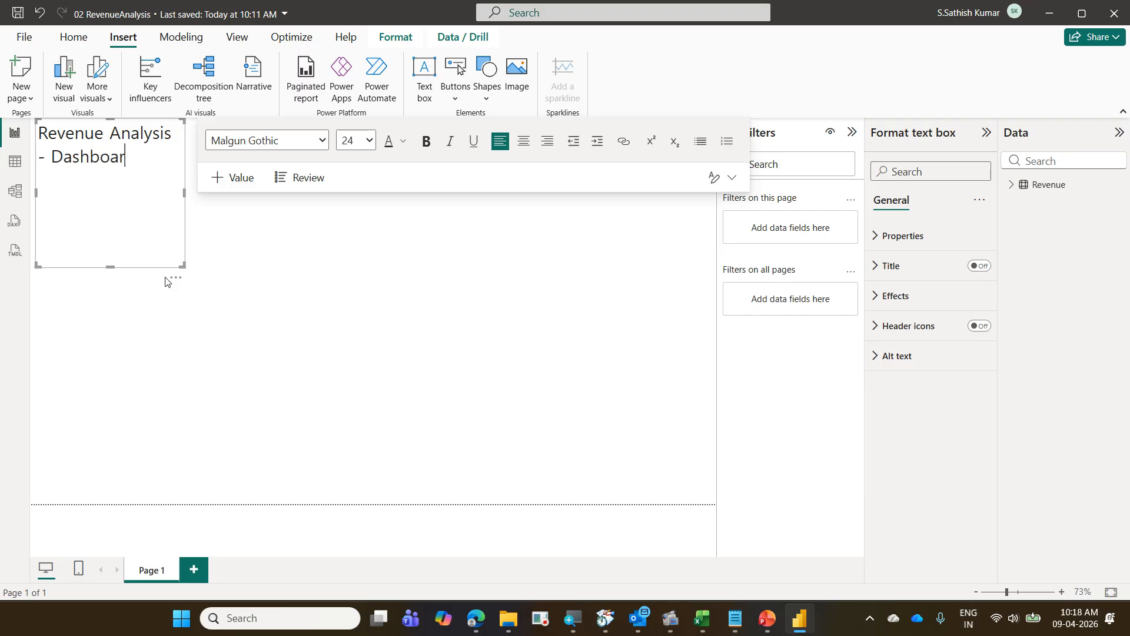
pyautogui.write('d')
pyautogui.moveTo(183, 266); pyautogui.dragTo(287, 151)
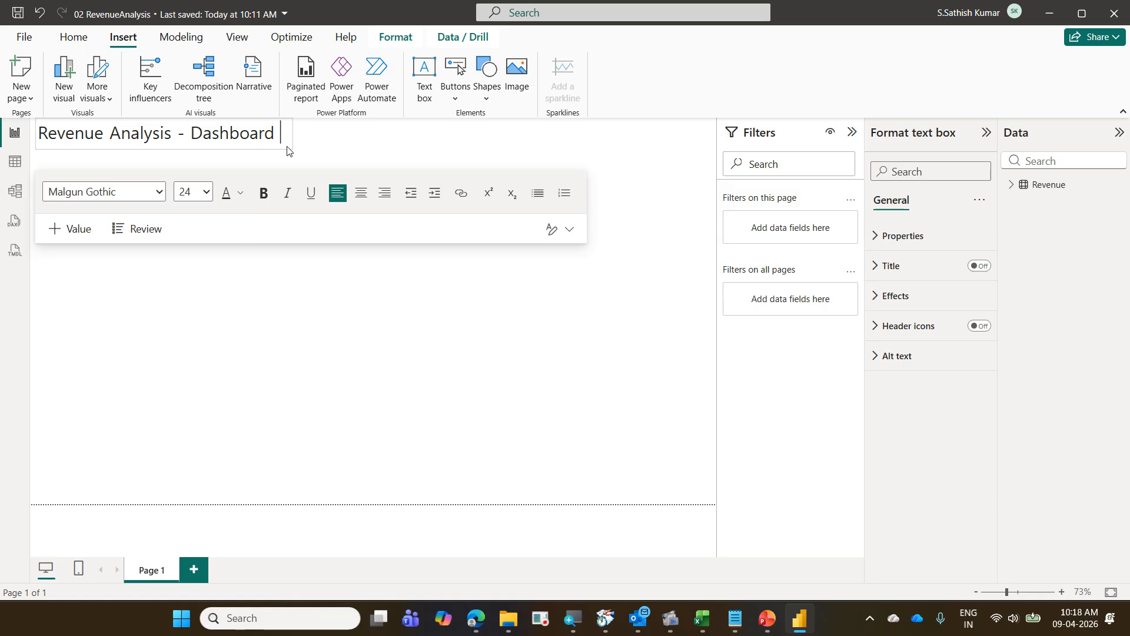
pyautogui.click(312, 328)
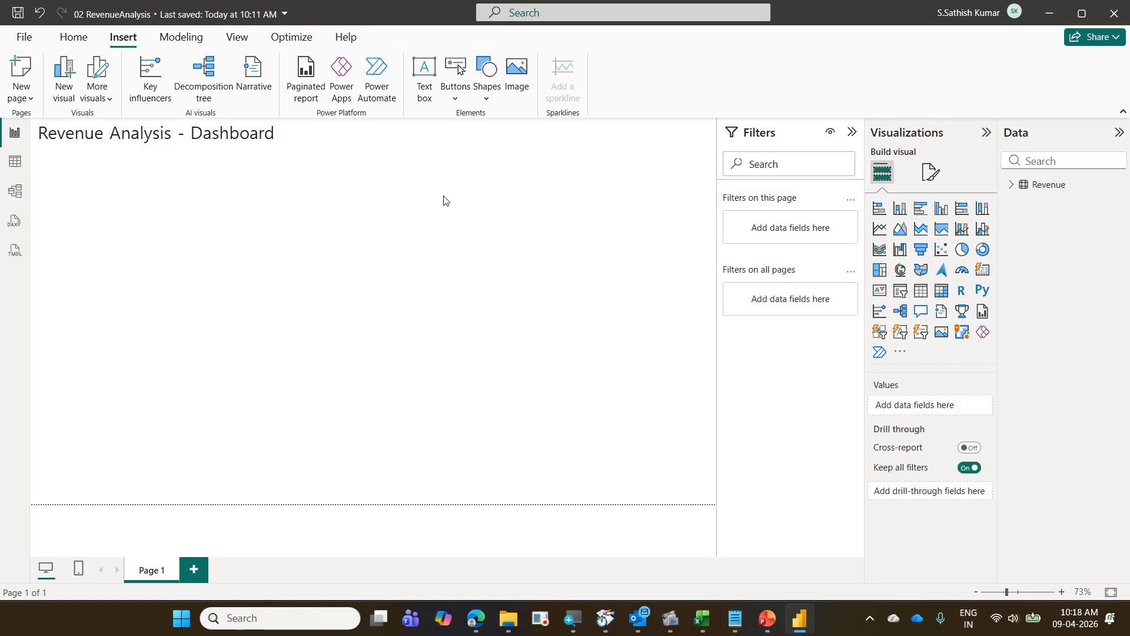
# Insert an image element and shrink it into the upper-right corner of the report page.
pyautogui.click(518, 98)
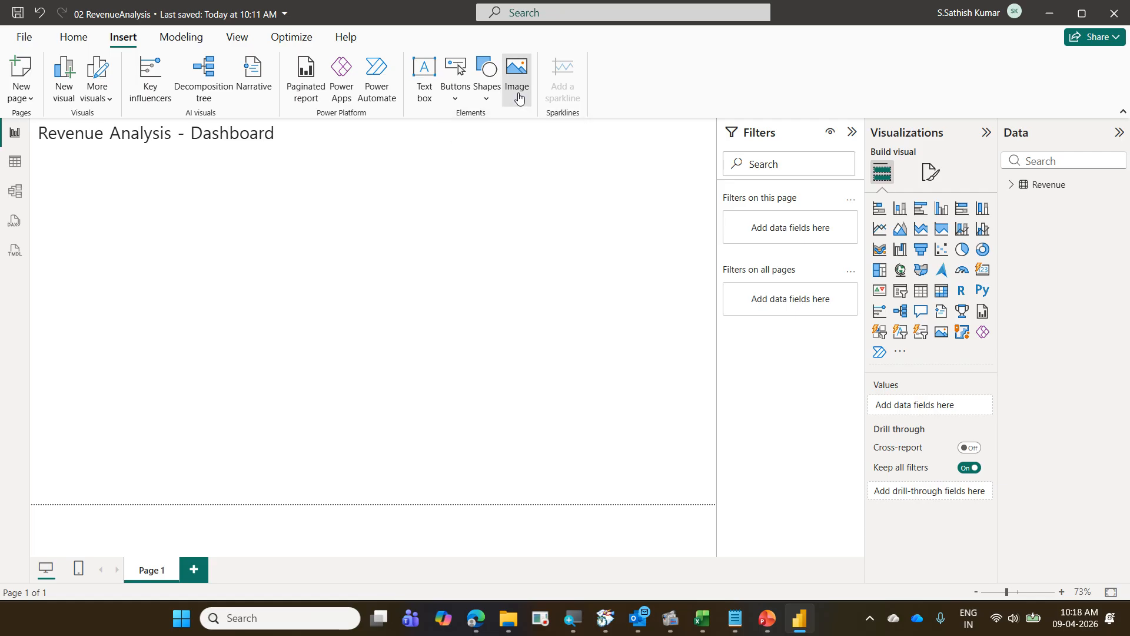
pyautogui.moveTo(250, 260); pyautogui.dragTo(677, 171)
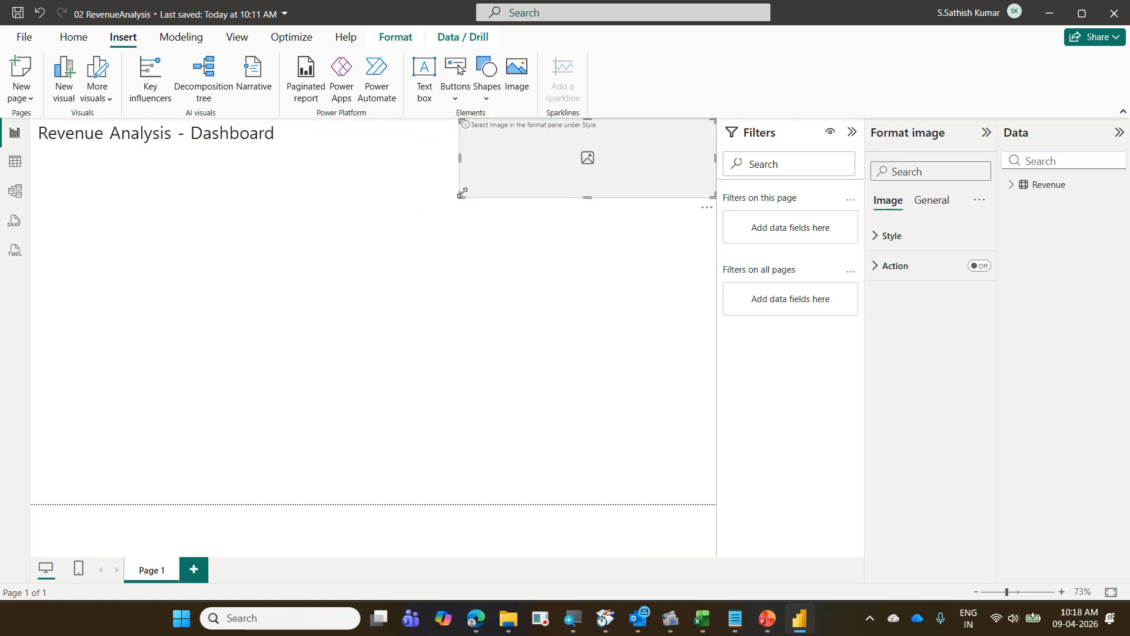
pyautogui.moveTo(462, 193); pyautogui.dragTo(595, 176)
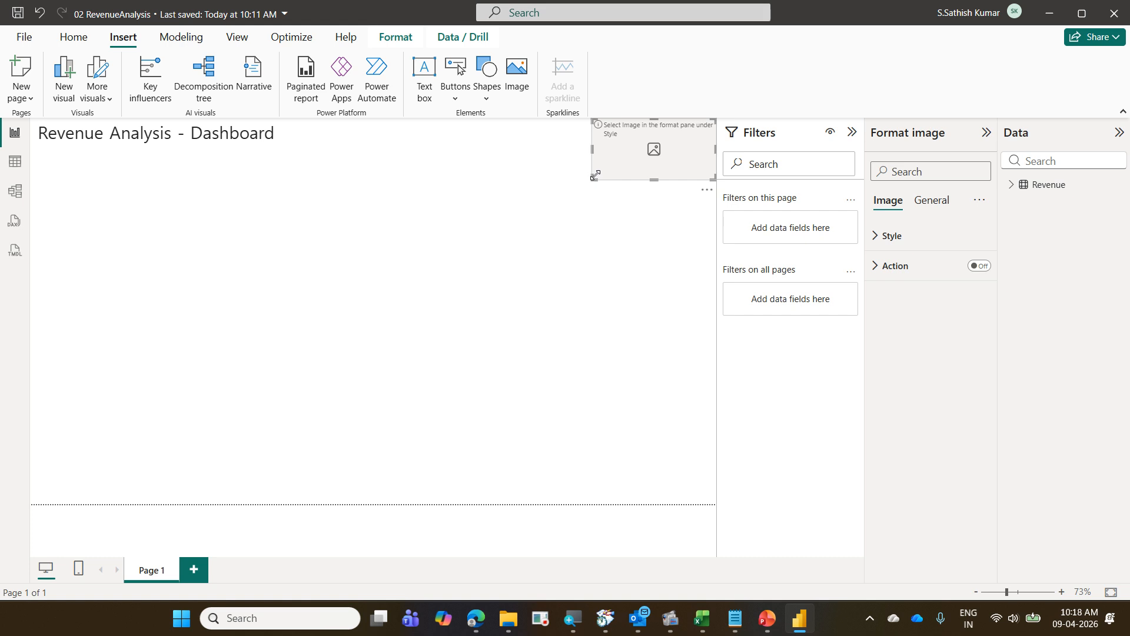
# Load the HL Mando logo file from the LogosOfCompanies folder into the empty image element.
pyautogui.click(899, 240)
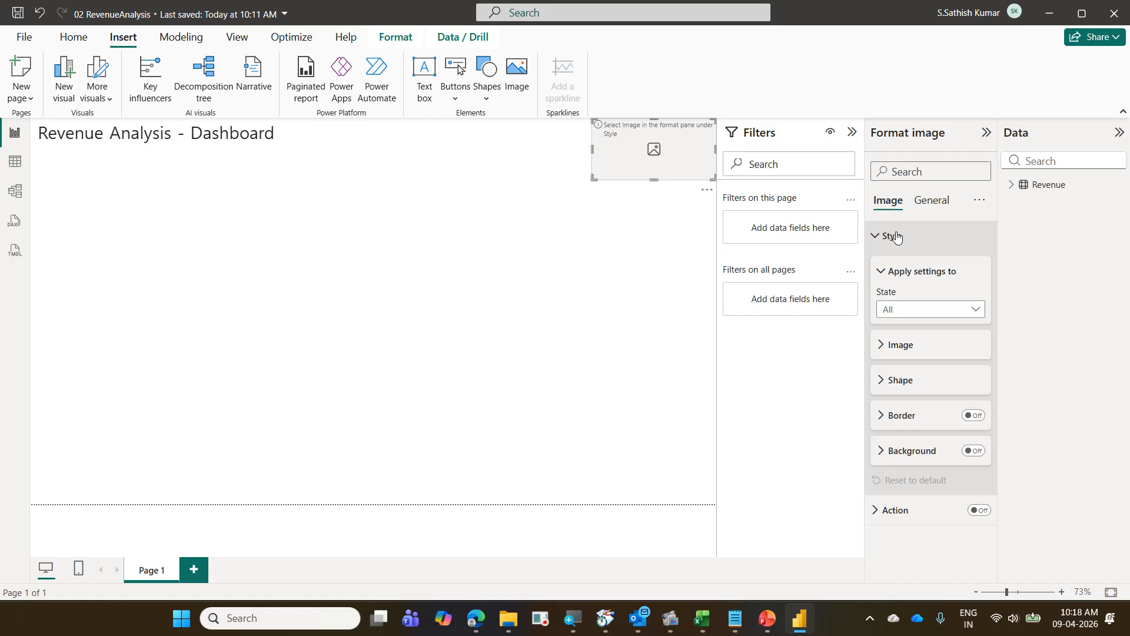
pyautogui.click(922, 352)
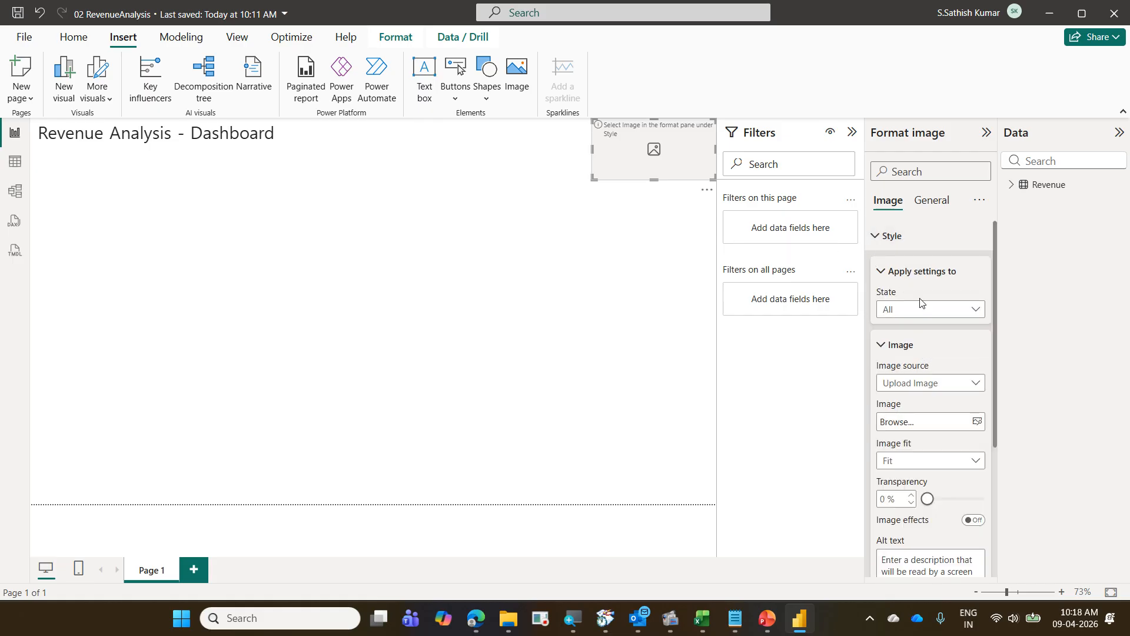
pyautogui.click(972, 422)
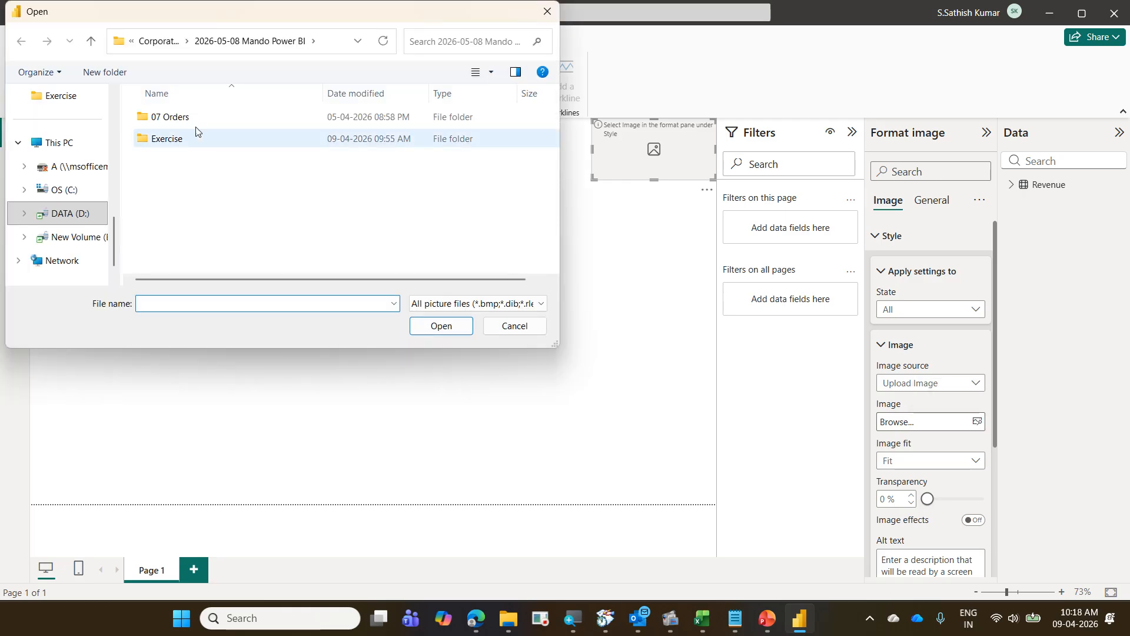
pyautogui.click(157, 41)
pyautogui.click(235, 204)
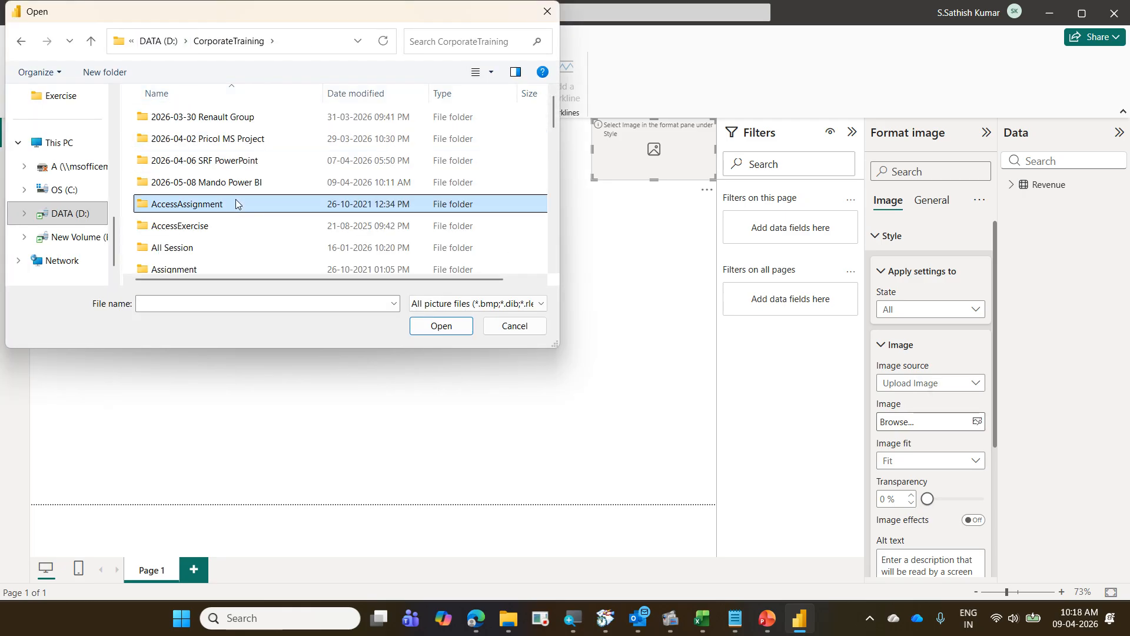
pyautogui.press('l')
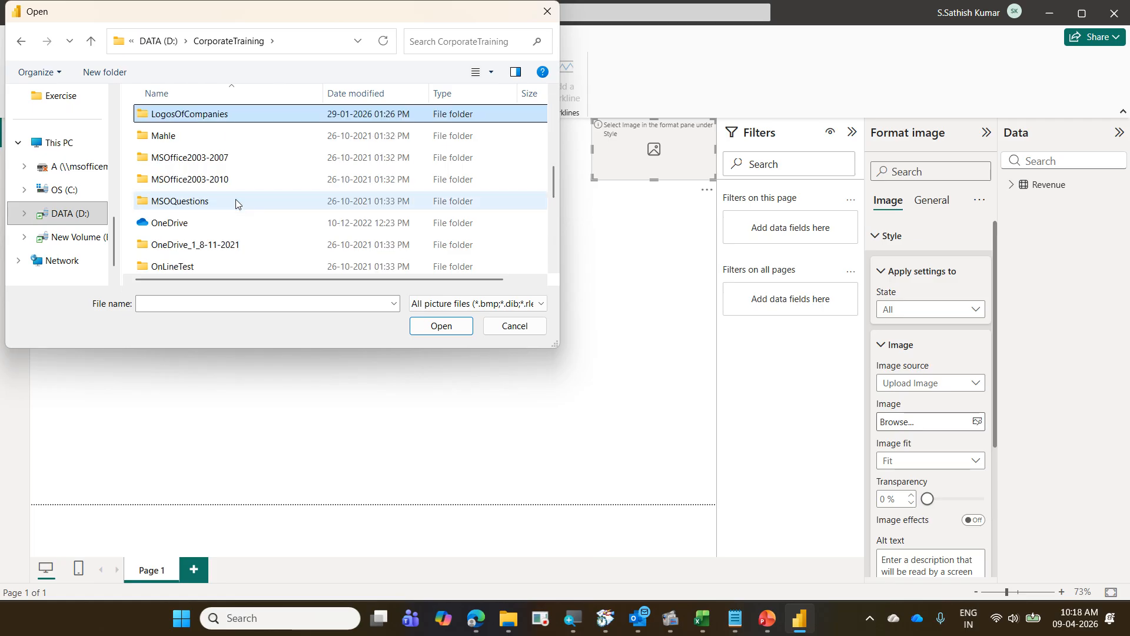
pyautogui.doubleClick(232, 118)
pyautogui.click(238, 152)
pyautogui.press('h')
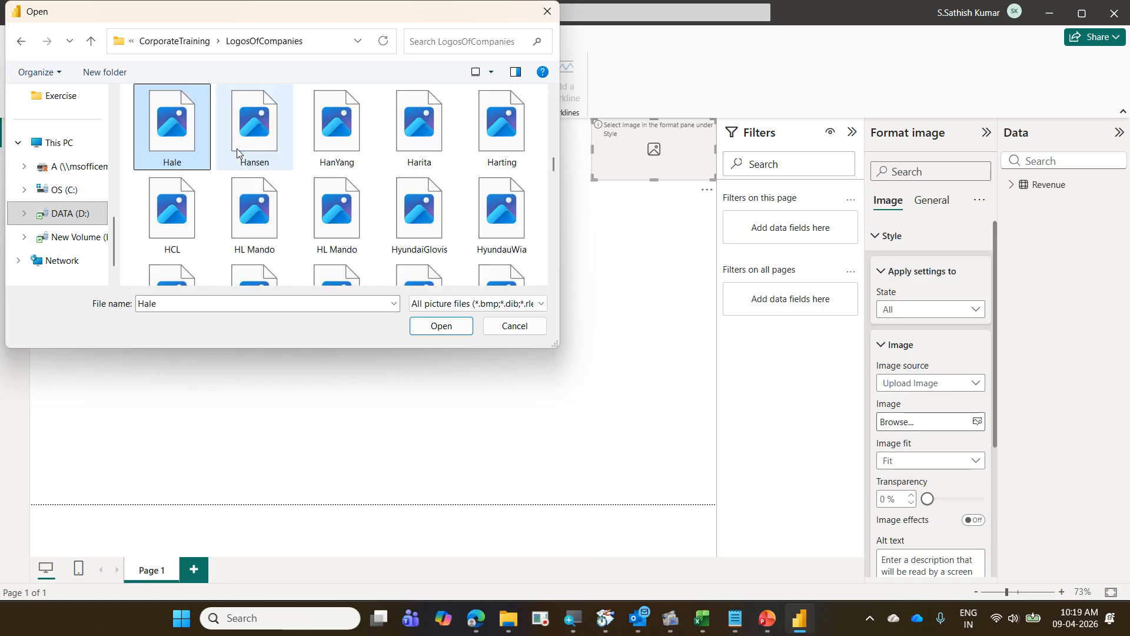
pyautogui.click(337, 218)
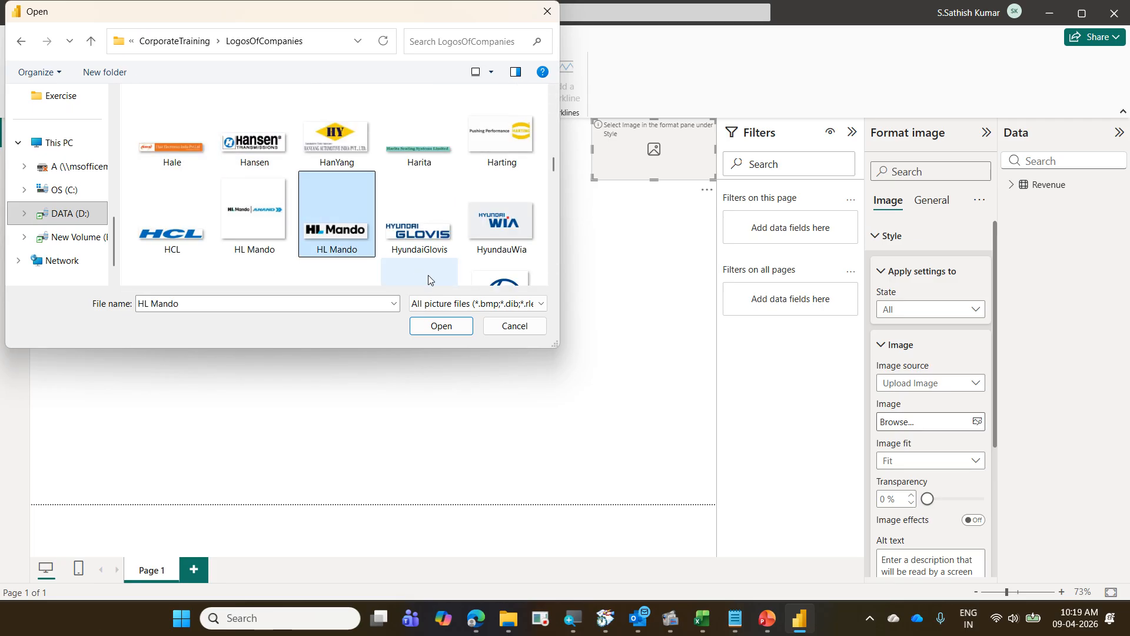
pyautogui.click(459, 324)
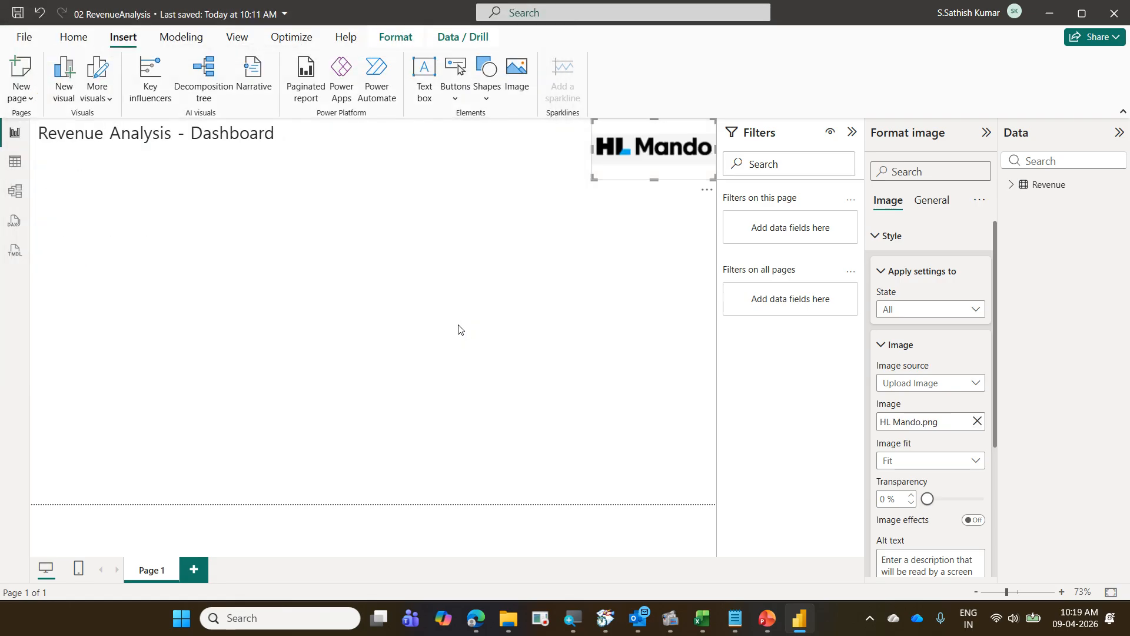
# Switch to the Edge browser and search the web for "hl mando" in a new tab.
pyautogui.click(476, 618)
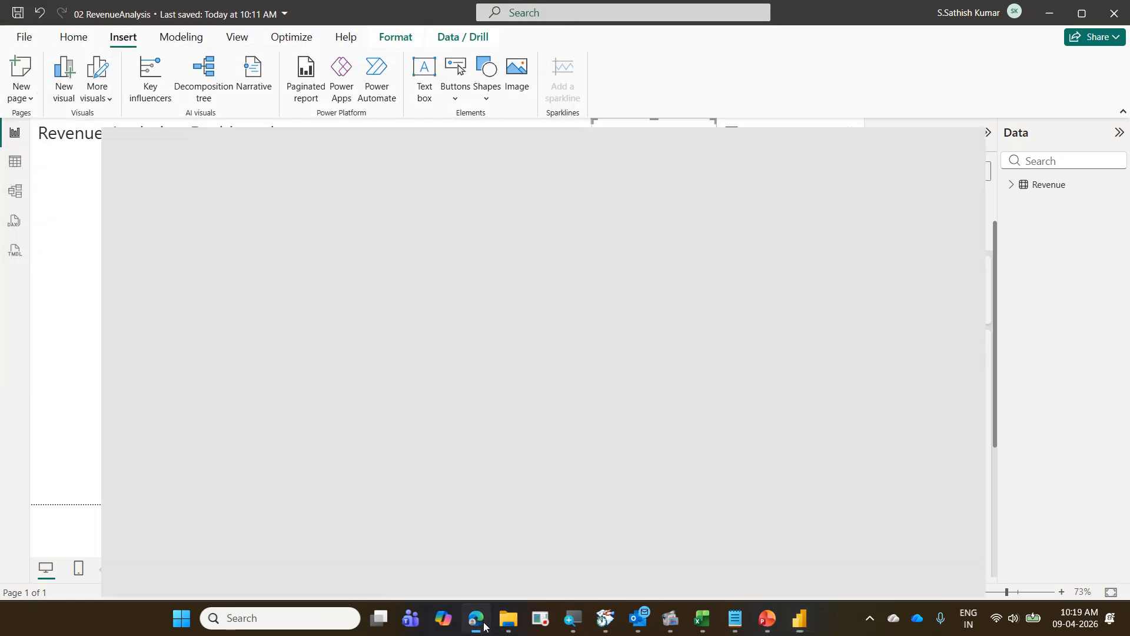
pyautogui.click(986, 15)
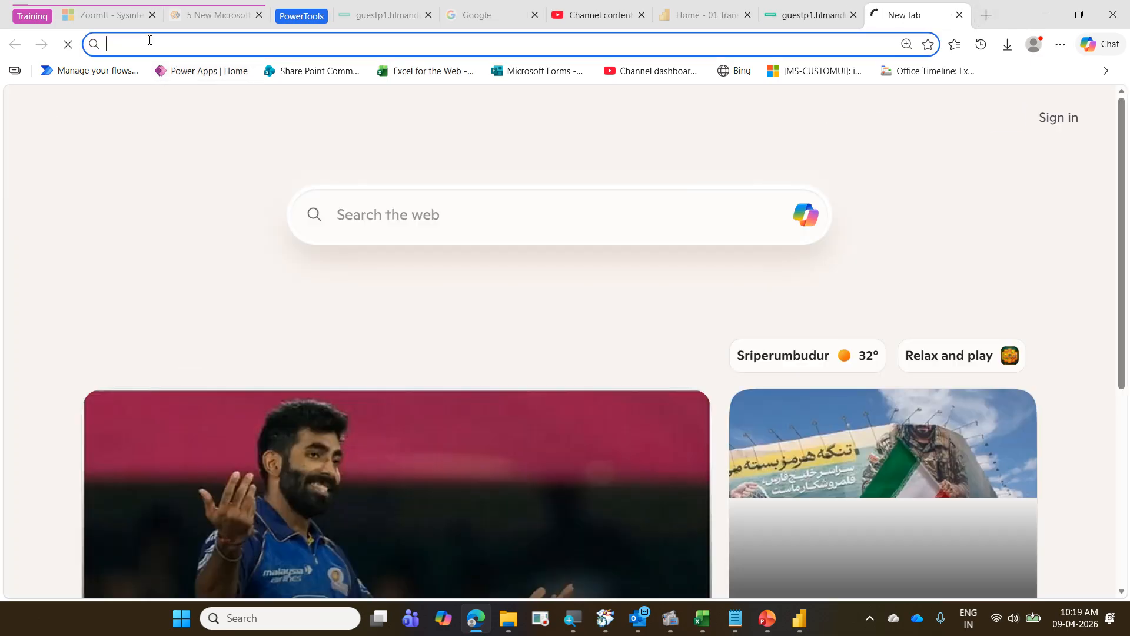
pyautogui.write('hl')
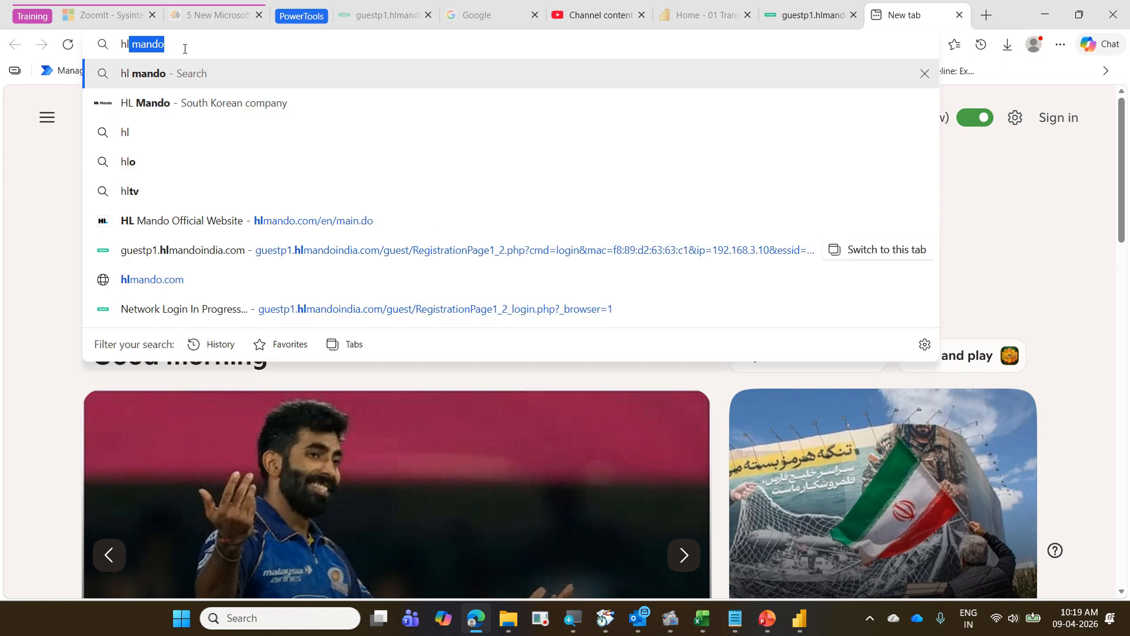
pyautogui.write(' mando')
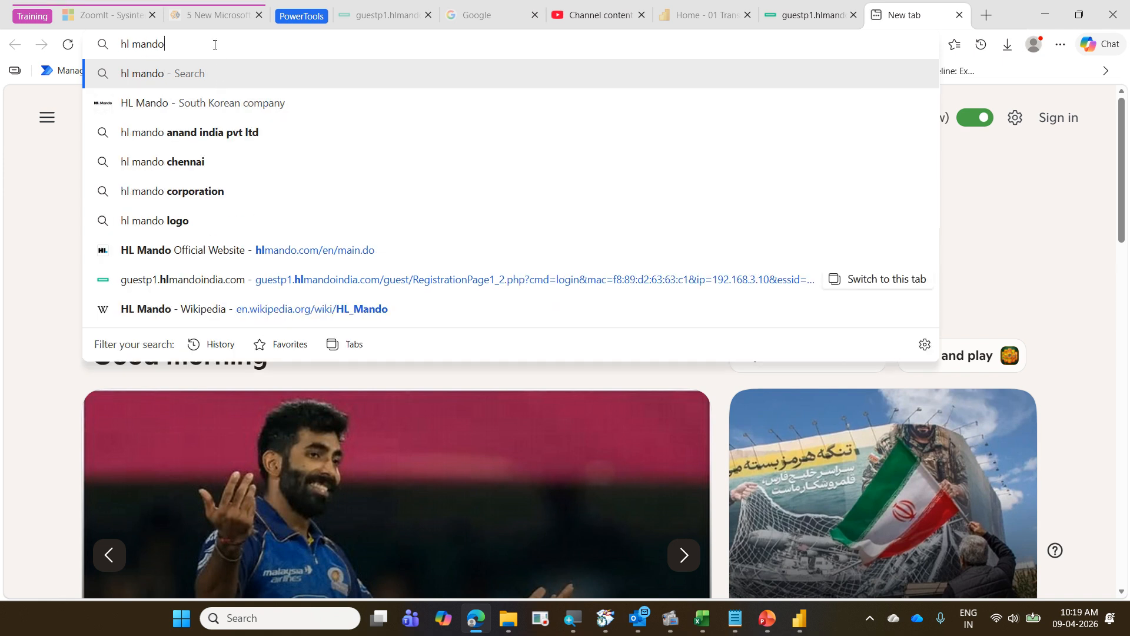
pyautogui.press('Return')
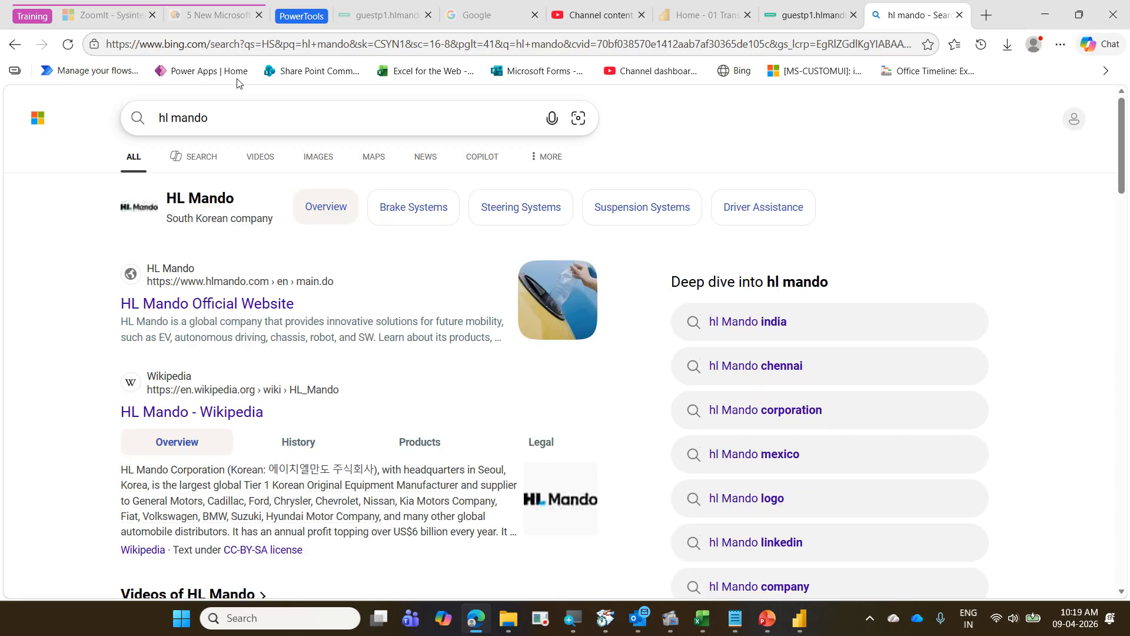
# Open the HL Mando Wikipedia article, copy the company logo's image link and return to the Power BI report.
pyautogui.click(210, 417)
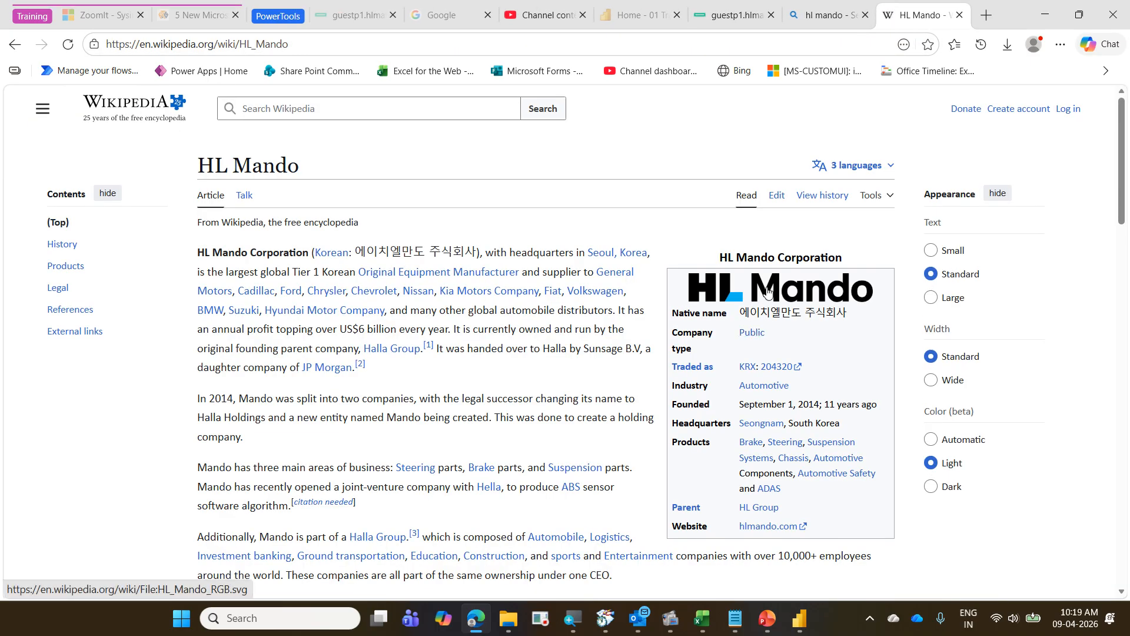
pyautogui.rightClick(768, 291)
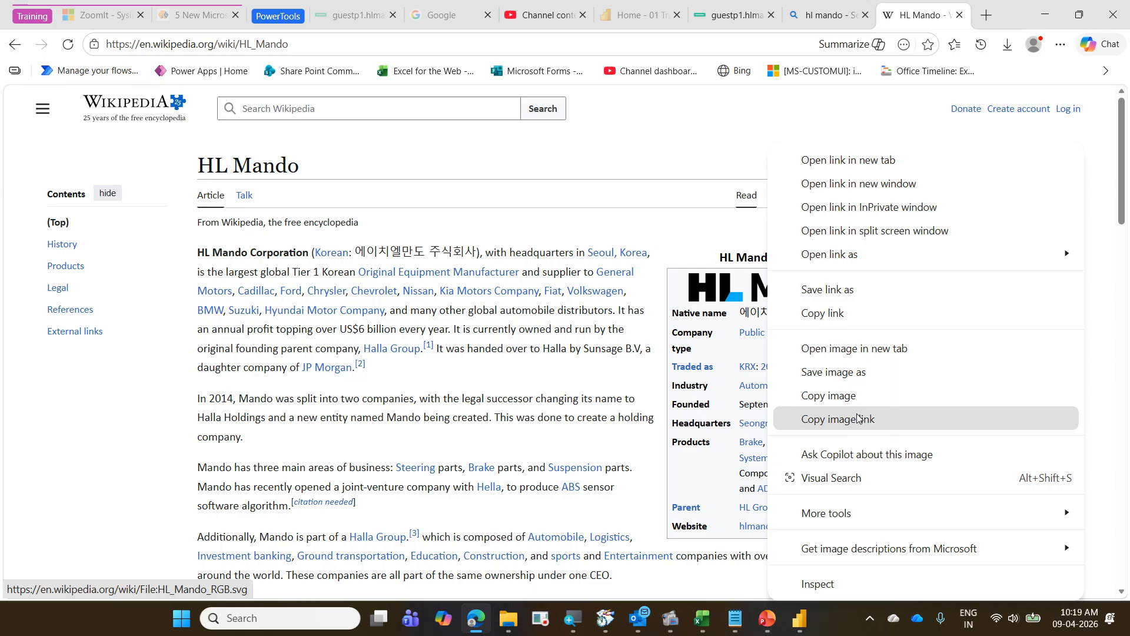
pyautogui.click(857, 418)
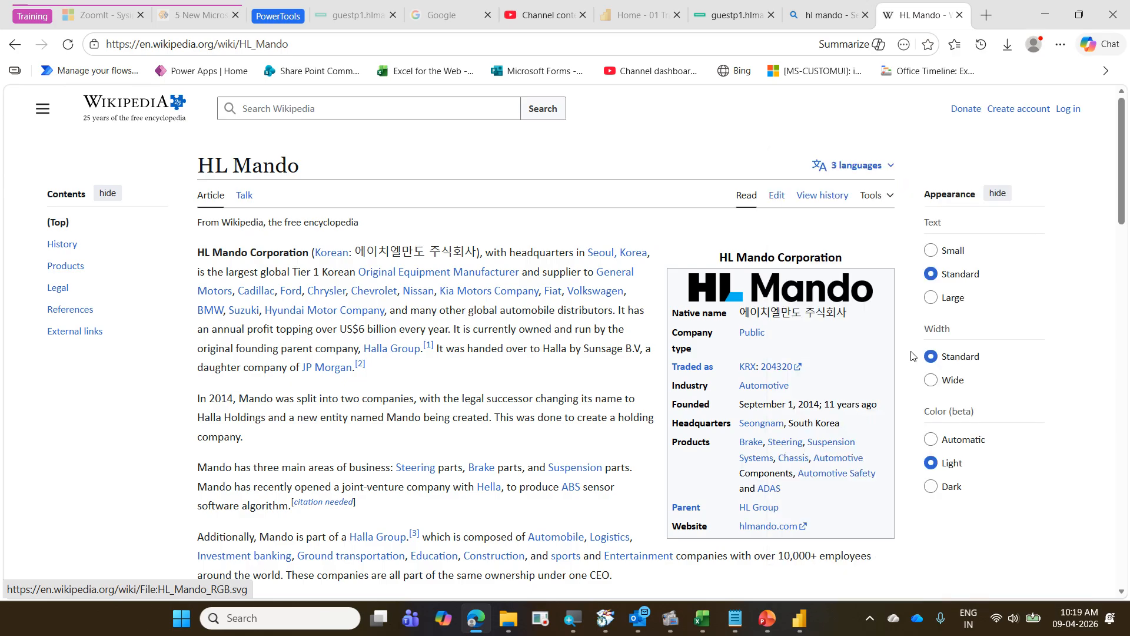
pyautogui.click(1045, 15)
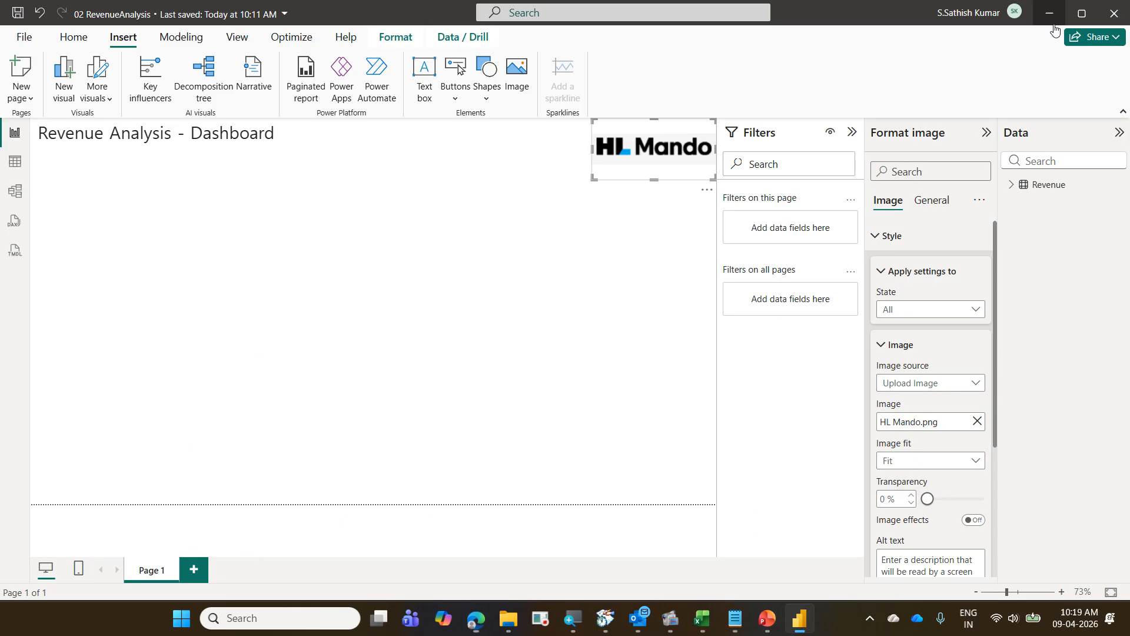
# Set the logo's image source to Enter URL with the copied link and reduce the image's height to fit the logo.
pyautogui.click(923, 383)
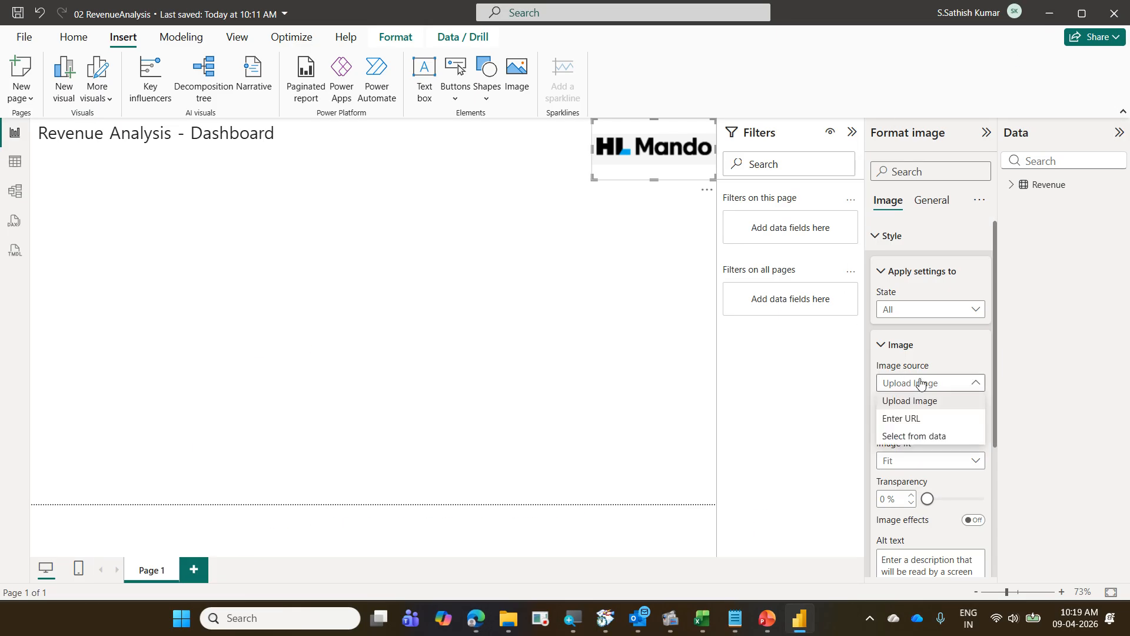
pyautogui.click(930, 418)
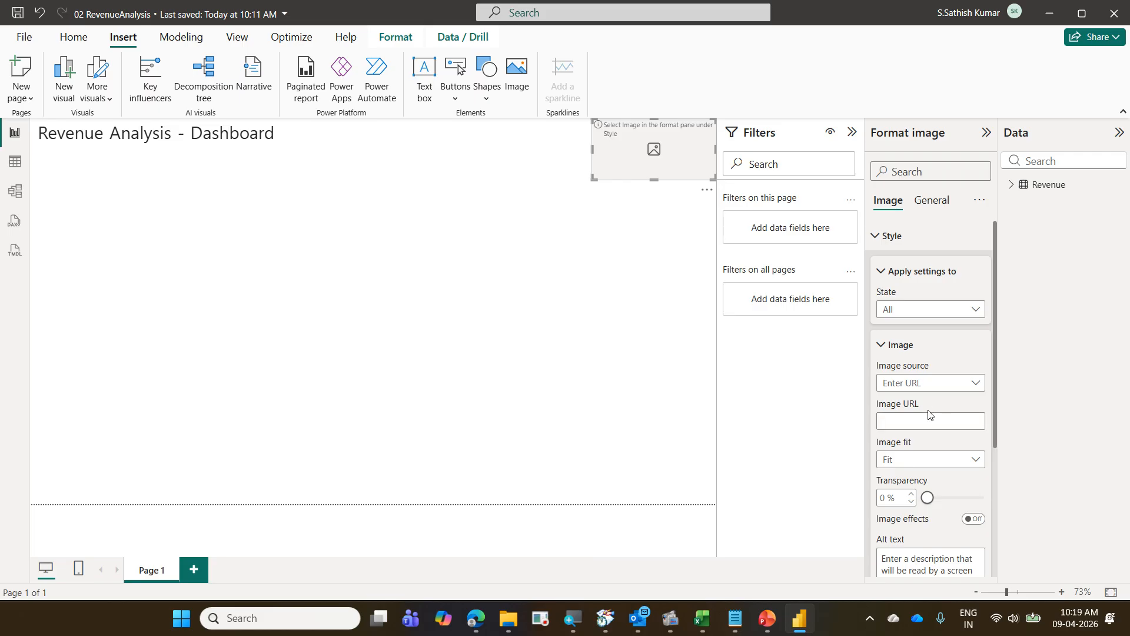
pyautogui.click(918, 419)
pyautogui.hotkey('ctrl', 'v')
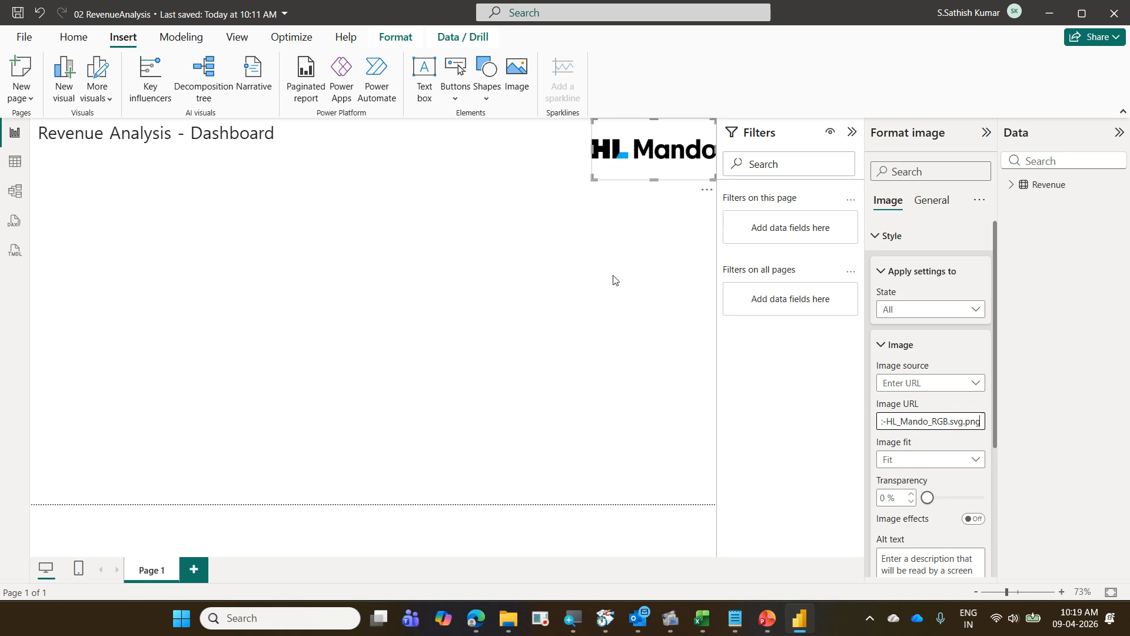
pyautogui.moveTo(594, 180); pyautogui.dragTo(595, 160)
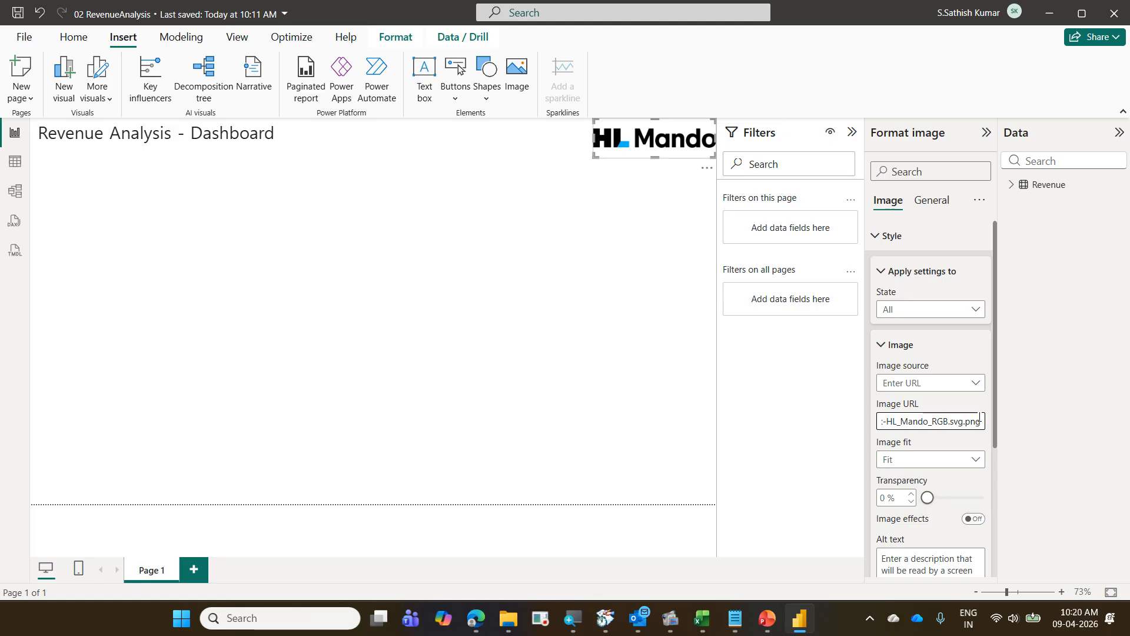
pyautogui.click(323, 241)
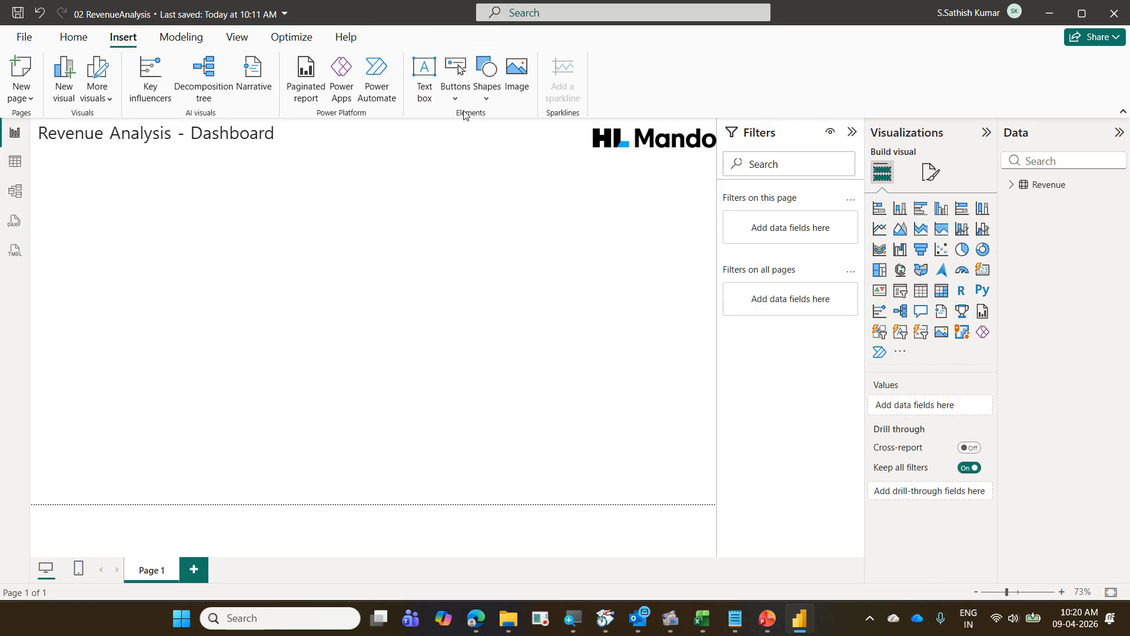
# Insert a line shape directly below the dashboard title and stretch it across the full page width.
pyautogui.click(487, 83)
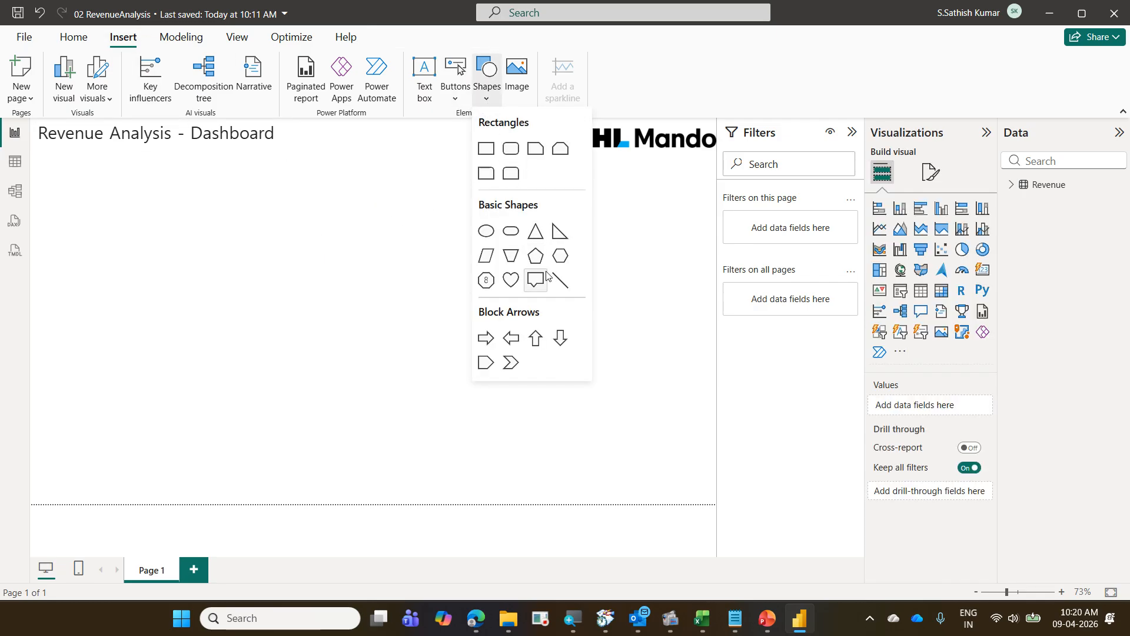
pyautogui.click(560, 287)
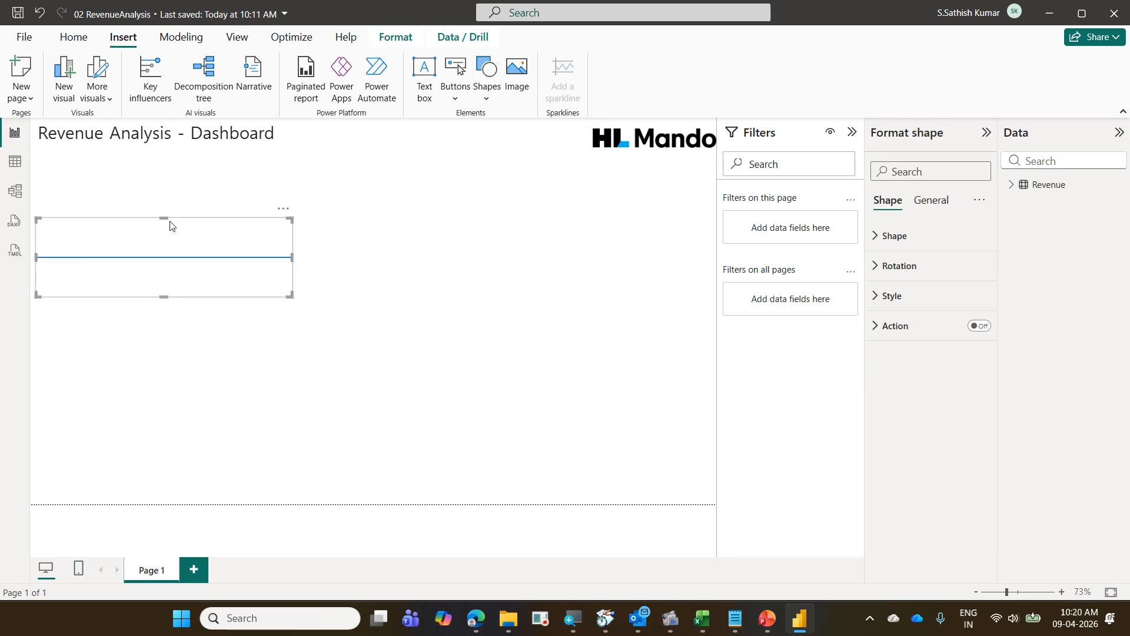
pyautogui.moveTo(164, 218); pyautogui.dragTo(162, 177)
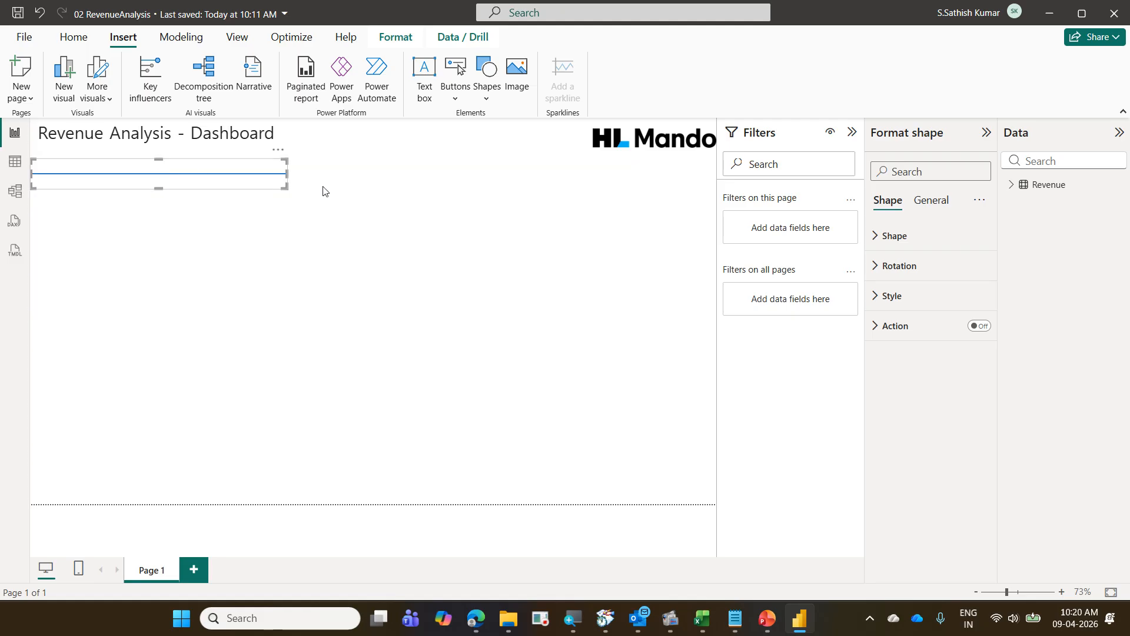
pyautogui.moveTo(286, 185); pyautogui.dragTo(711, 181)
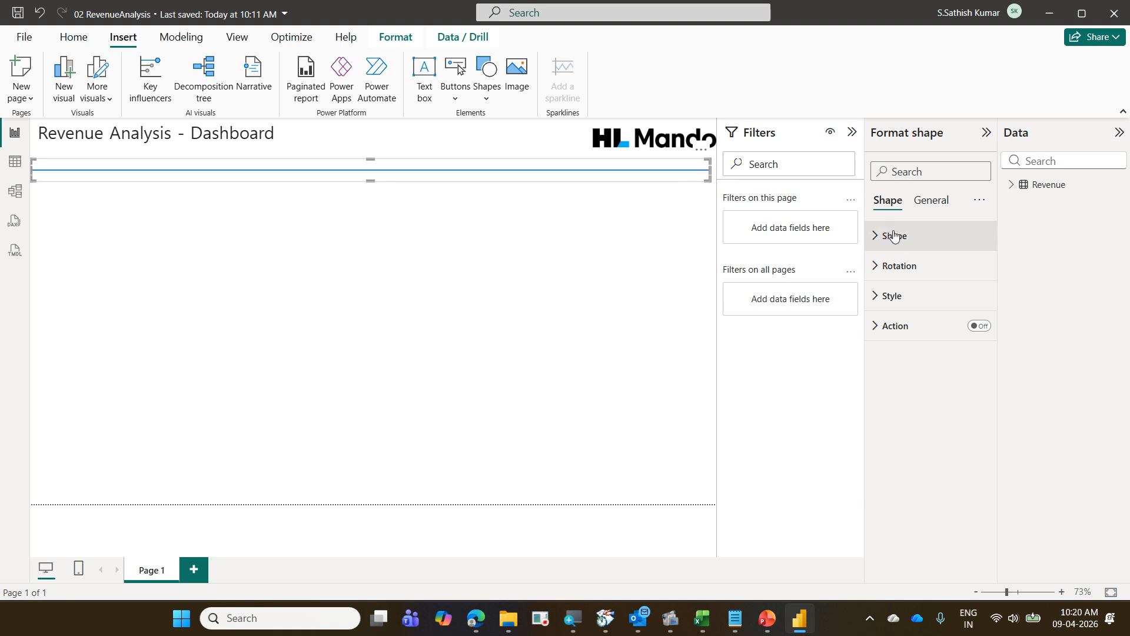
# Set the line's border color to pink and its border width to 5 px.
pyautogui.click(917, 295)
pyautogui.scroll(-2, 917, 293)
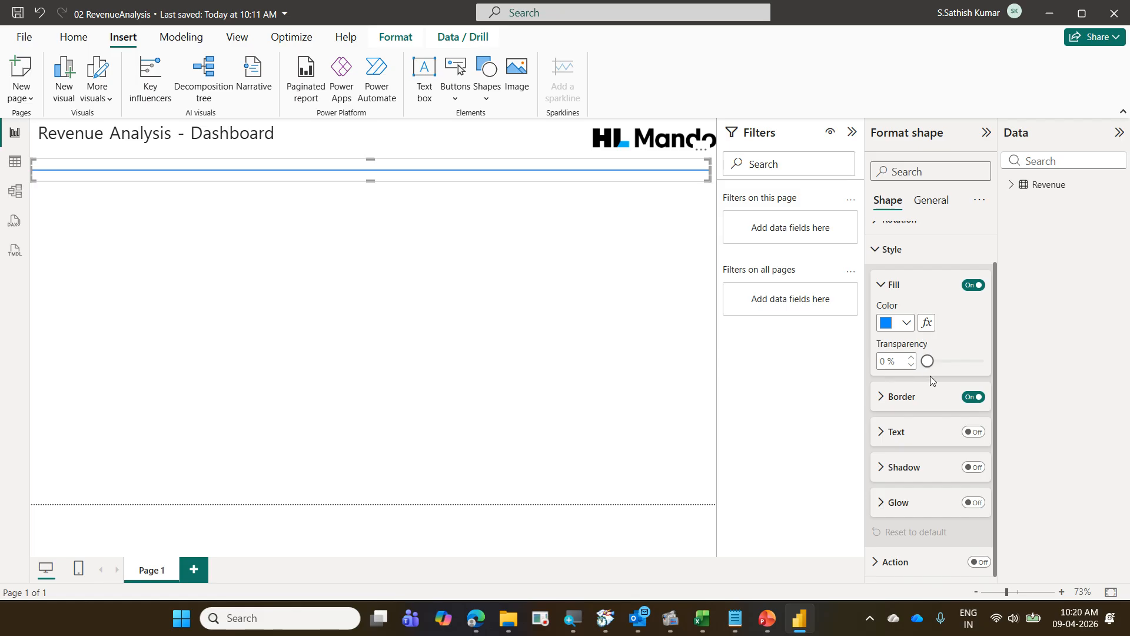
pyautogui.click(905, 397)
pyautogui.scroll(-3, 921, 384)
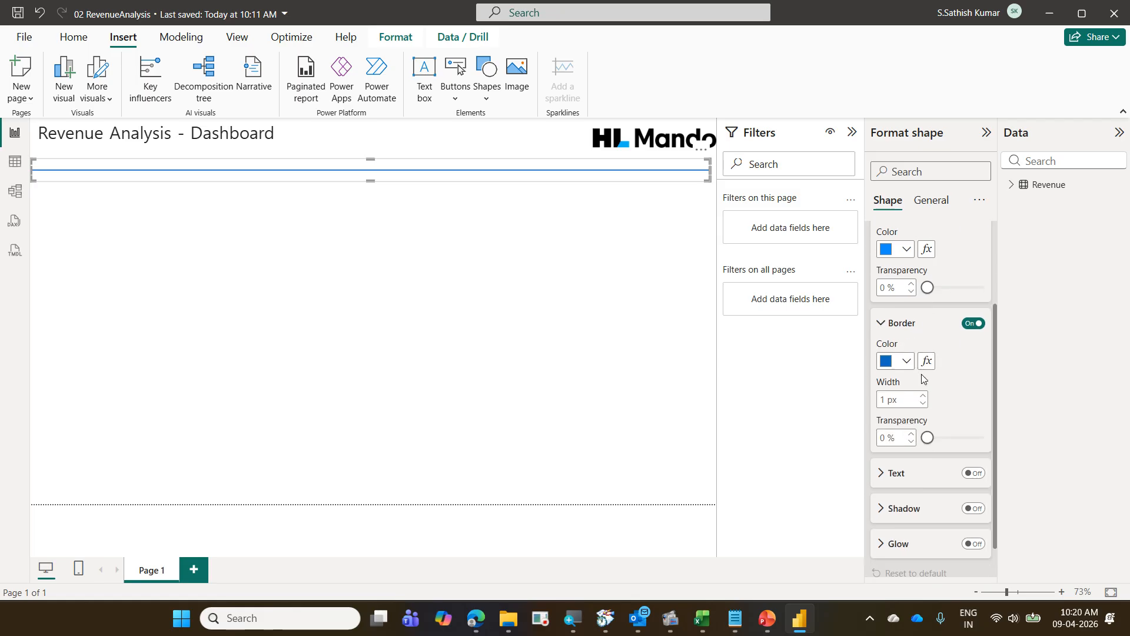
pyautogui.click(909, 363)
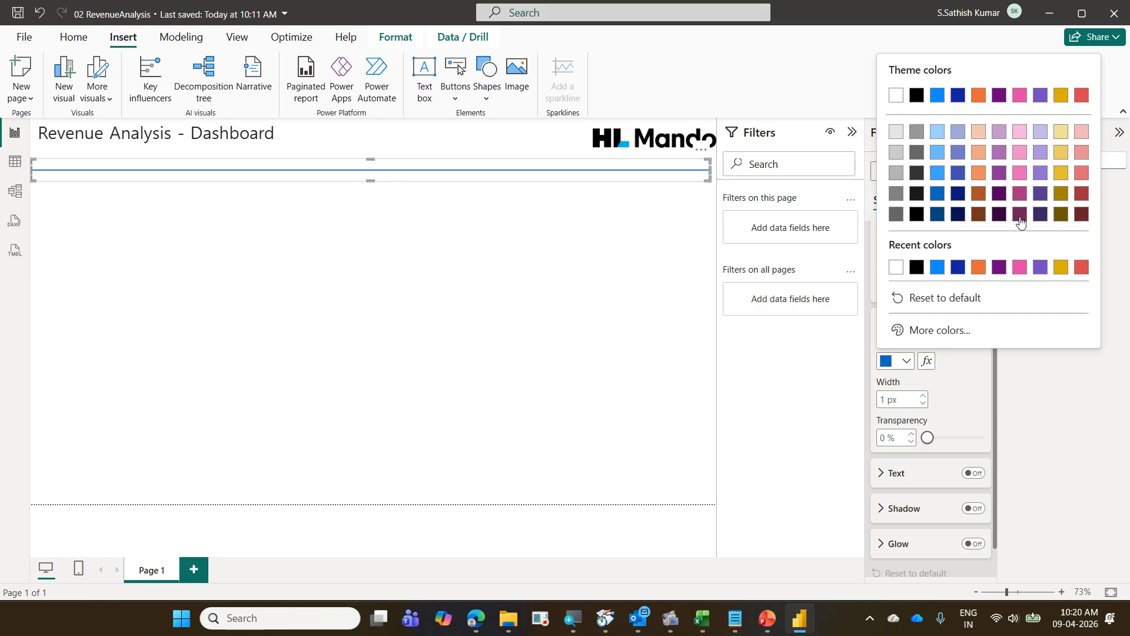
pyautogui.click(1021, 266)
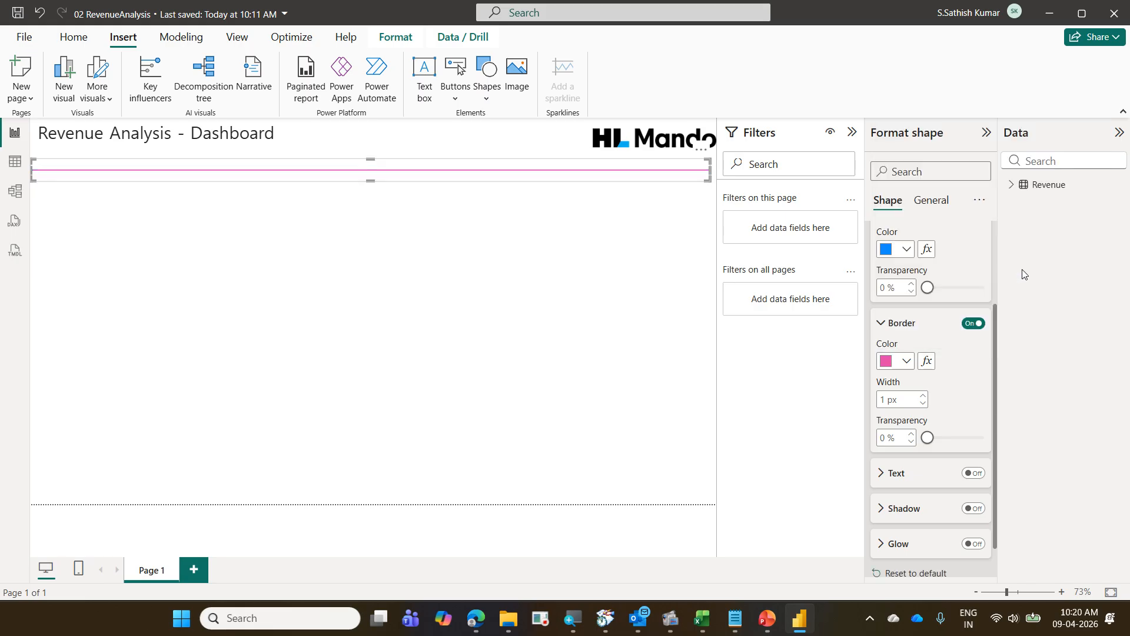
pyautogui.click(923, 395)
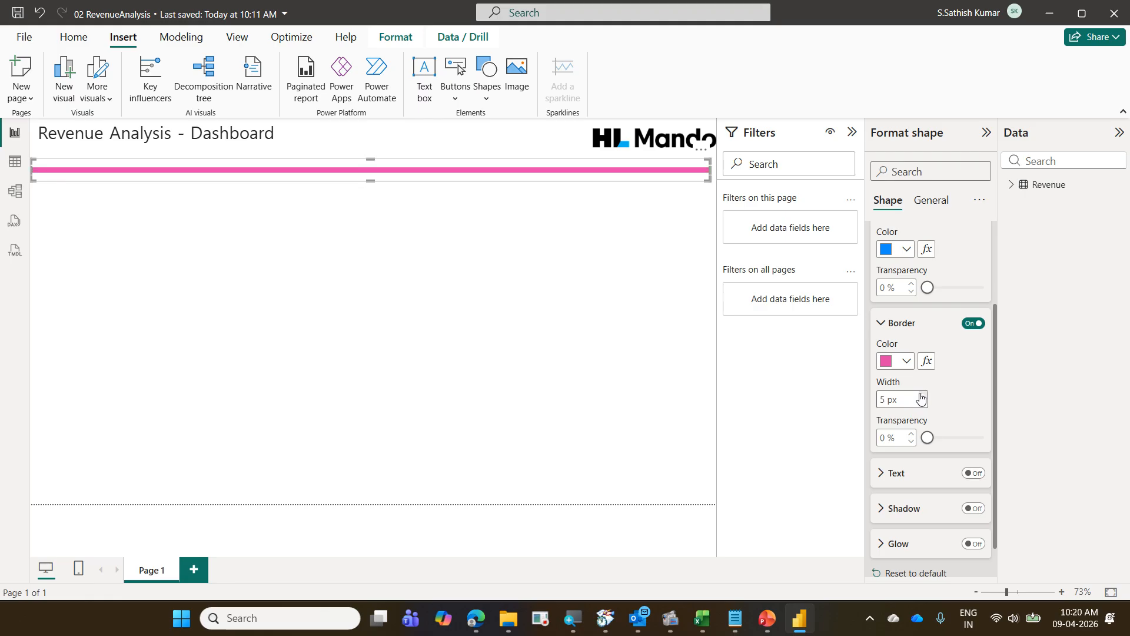
# Change the line's border color to purple and slightly reduce the height of its frame.
pyautogui.click(907, 362)
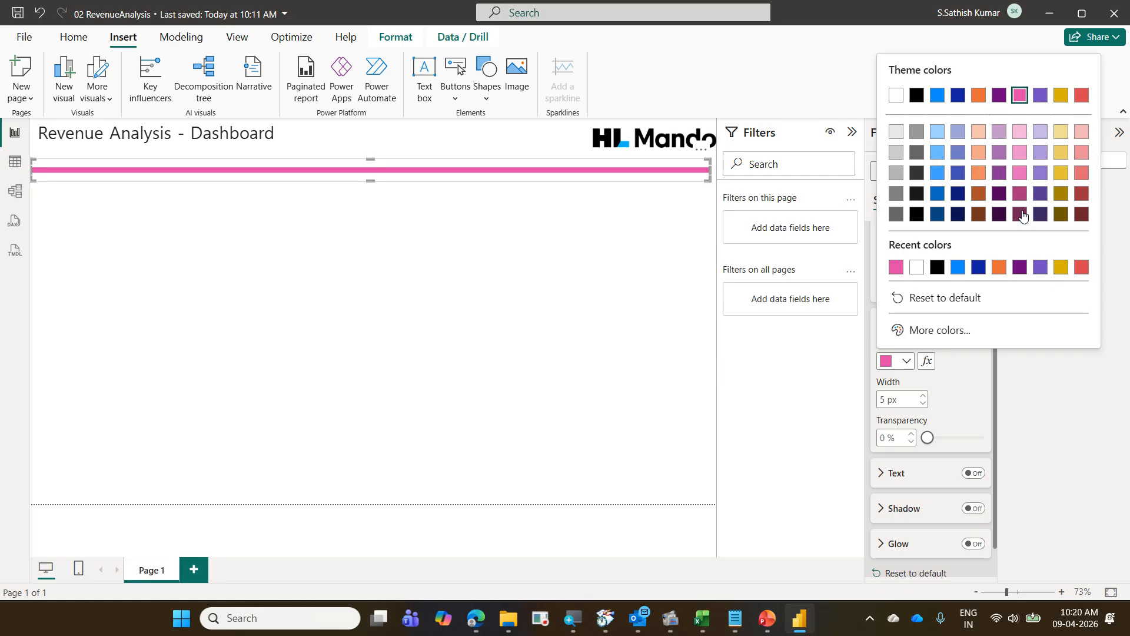
pyautogui.click(1020, 268)
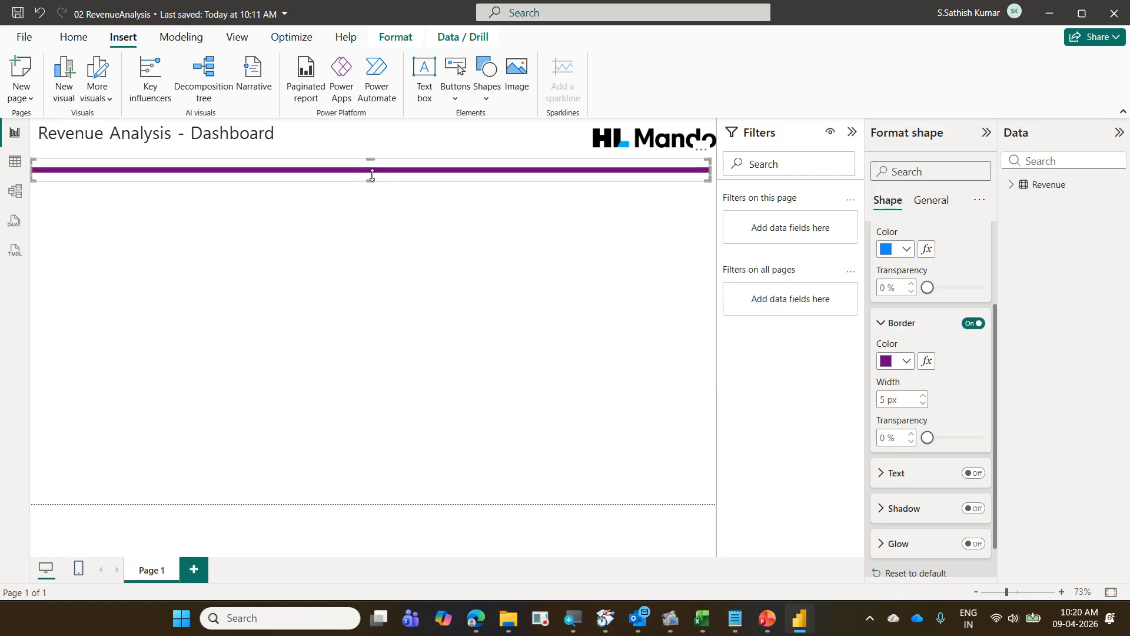
pyautogui.moveTo(373, 175); pyautogui.dragTo(374, 173)
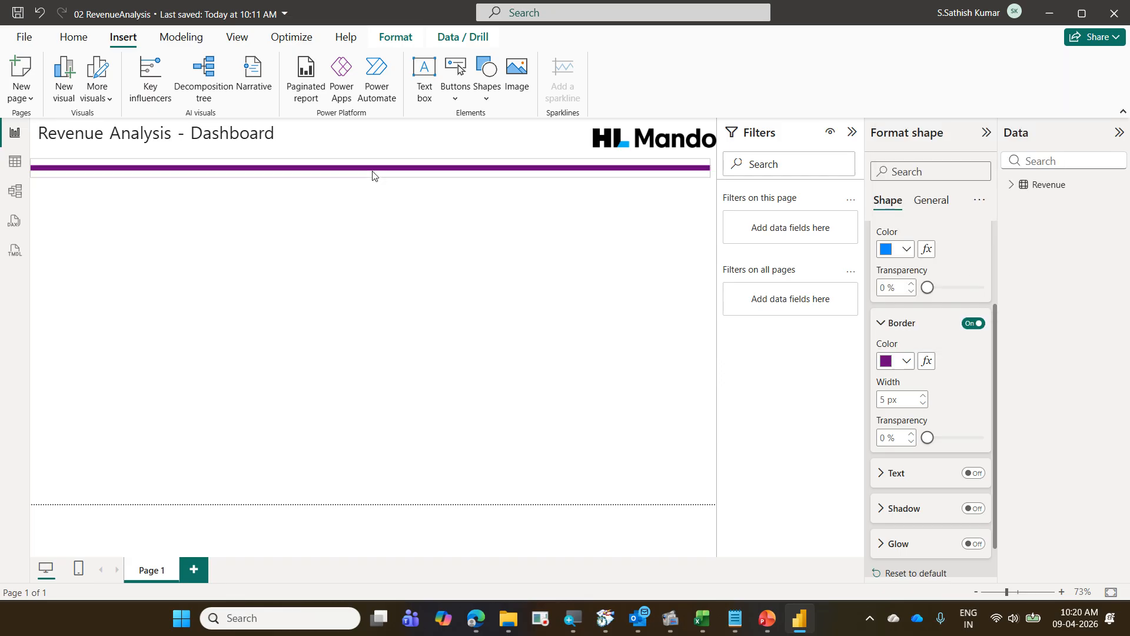
# Change the dashboard title's font color to the violet theme color and make the whole title bold.
pyautogui.click(152, 136)
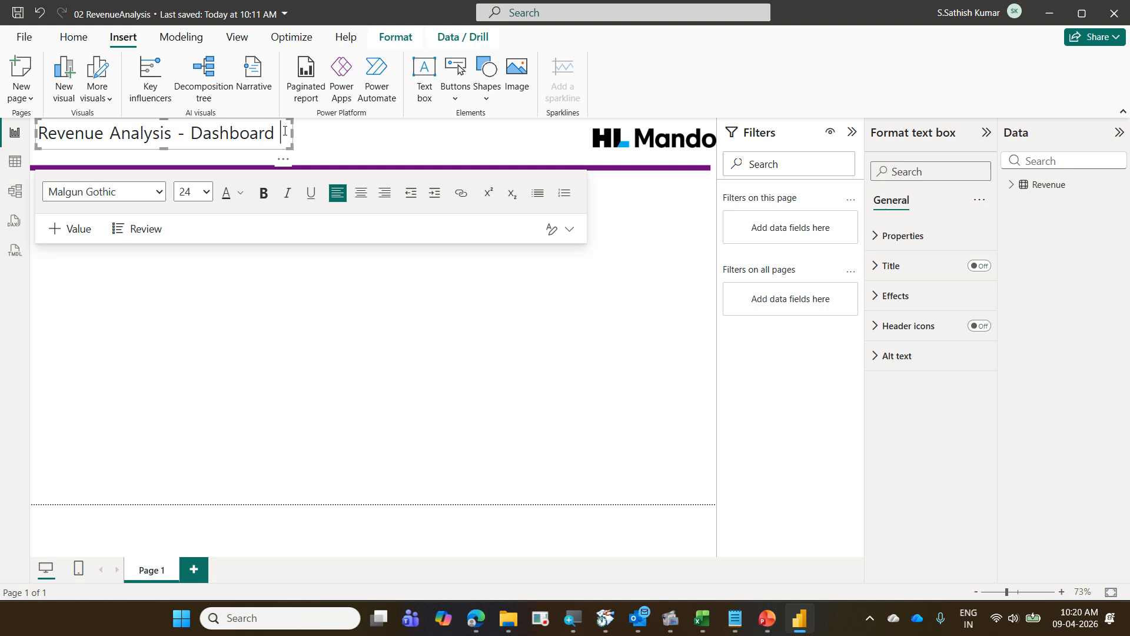
pyautogui.moveTo(285, 131); pyautogui.dragTo(35, 132)
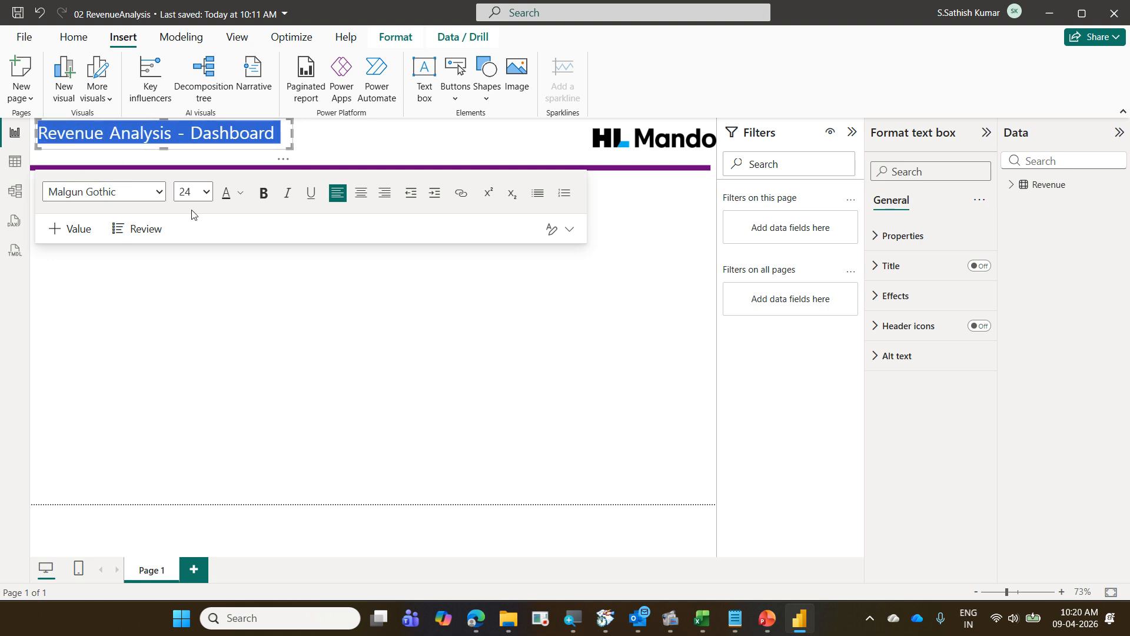
pyautogui.click(240, 193)
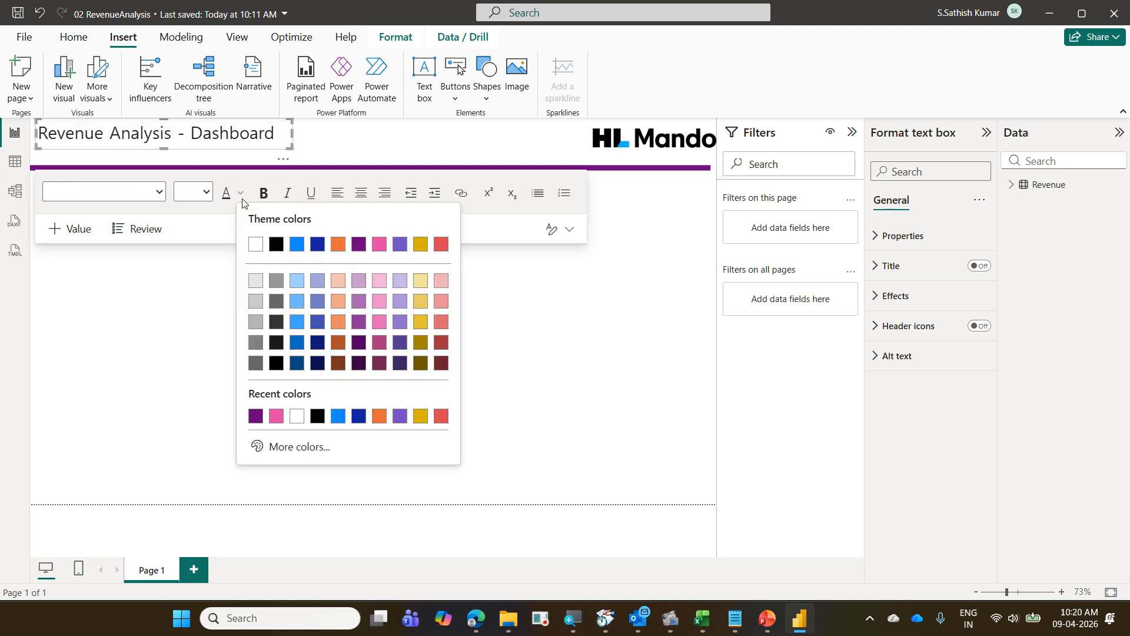
pyautogui.click(400, 418)
pyautogui.click(402, 415)
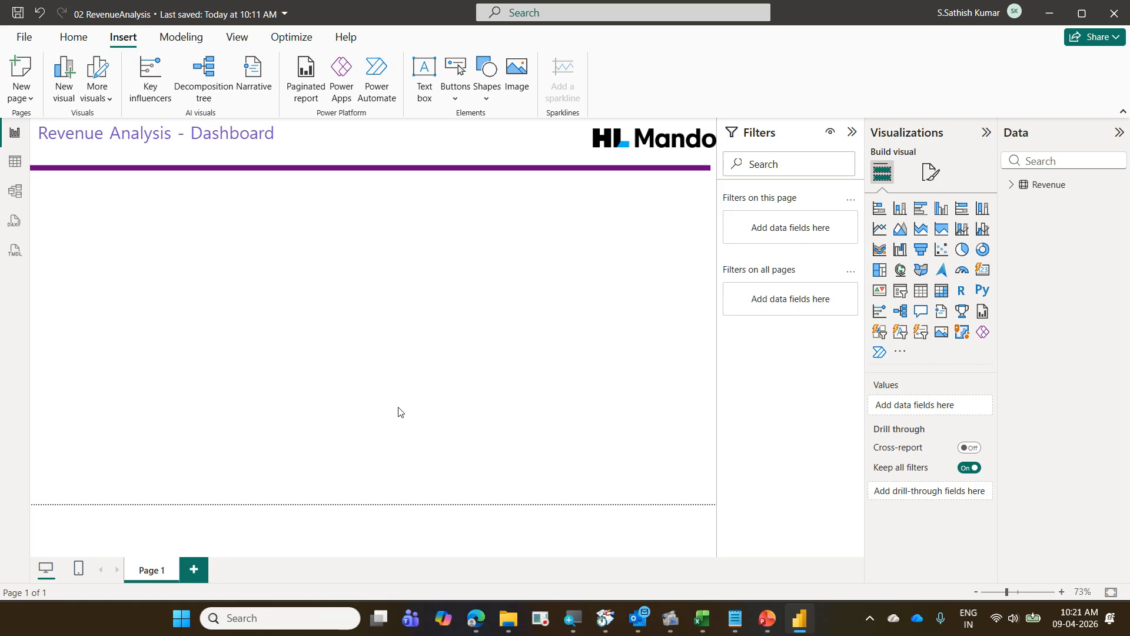
pyautogui.click(250, 143)
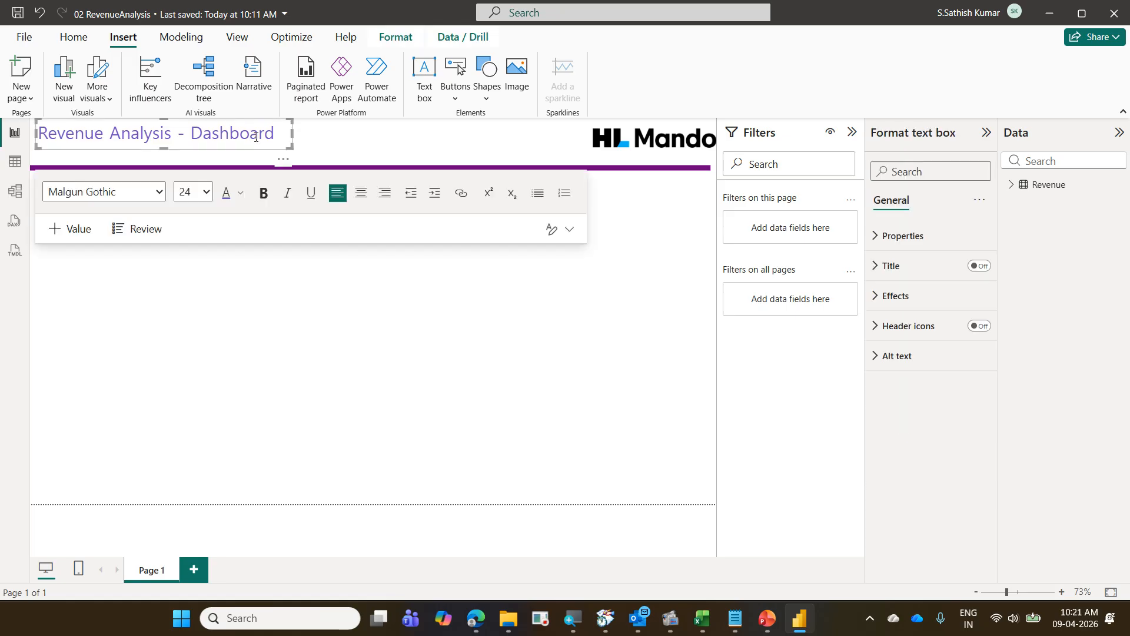
pyautogui.moveTo(276, 133); pyautogui.dragTo(36, 134)
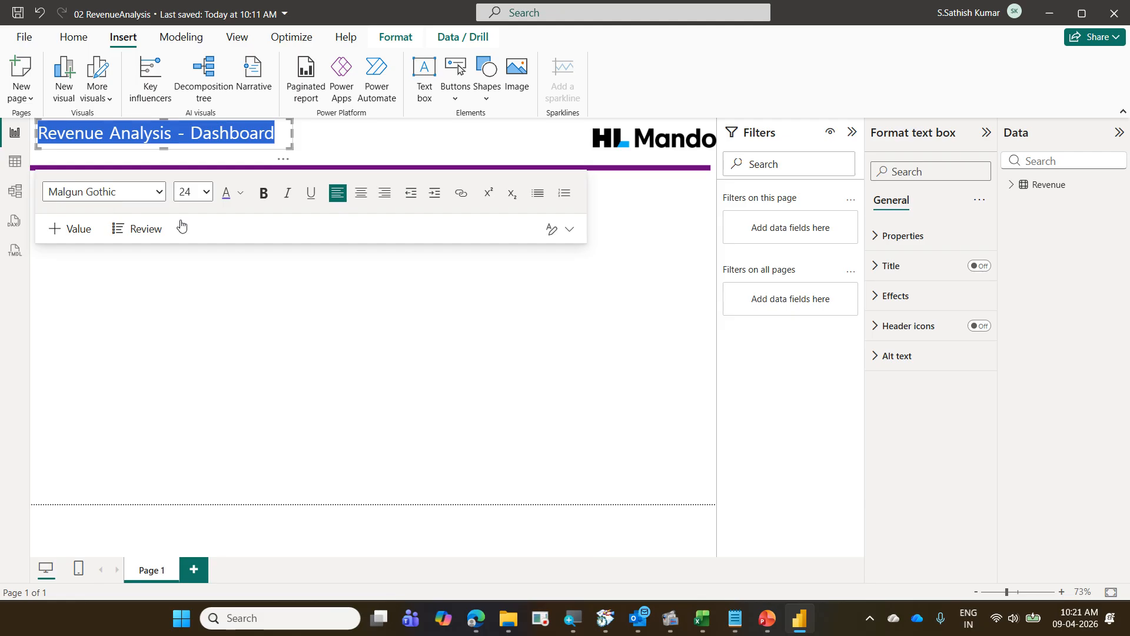
pyautogui.click(264, 204)
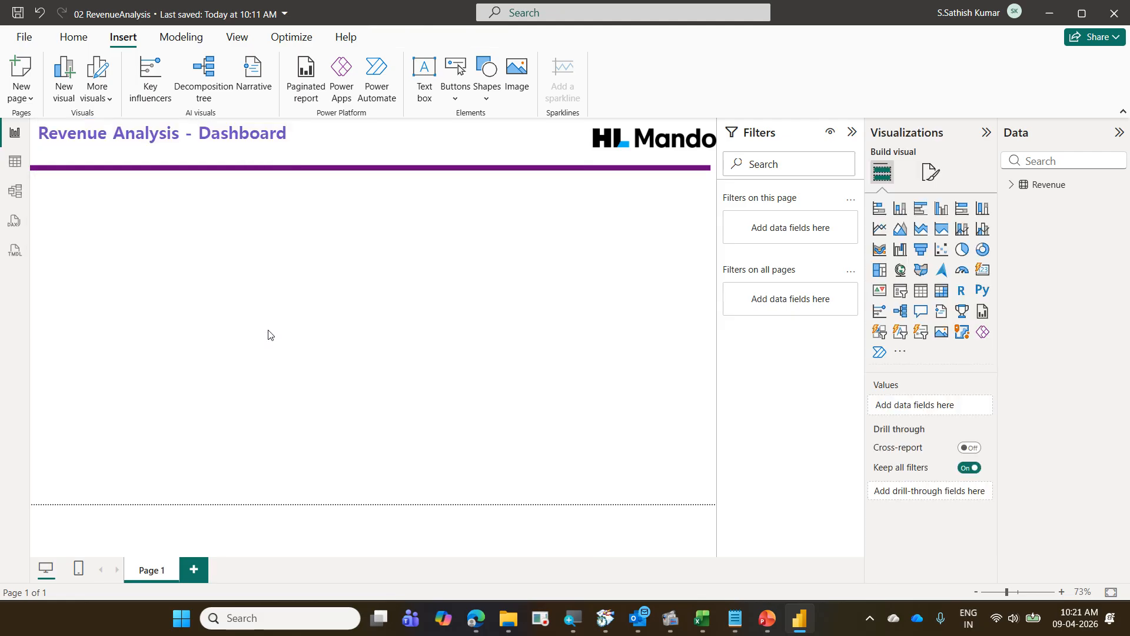
pyautogui.click(278, 168)
pyautogui.click(261, 141)
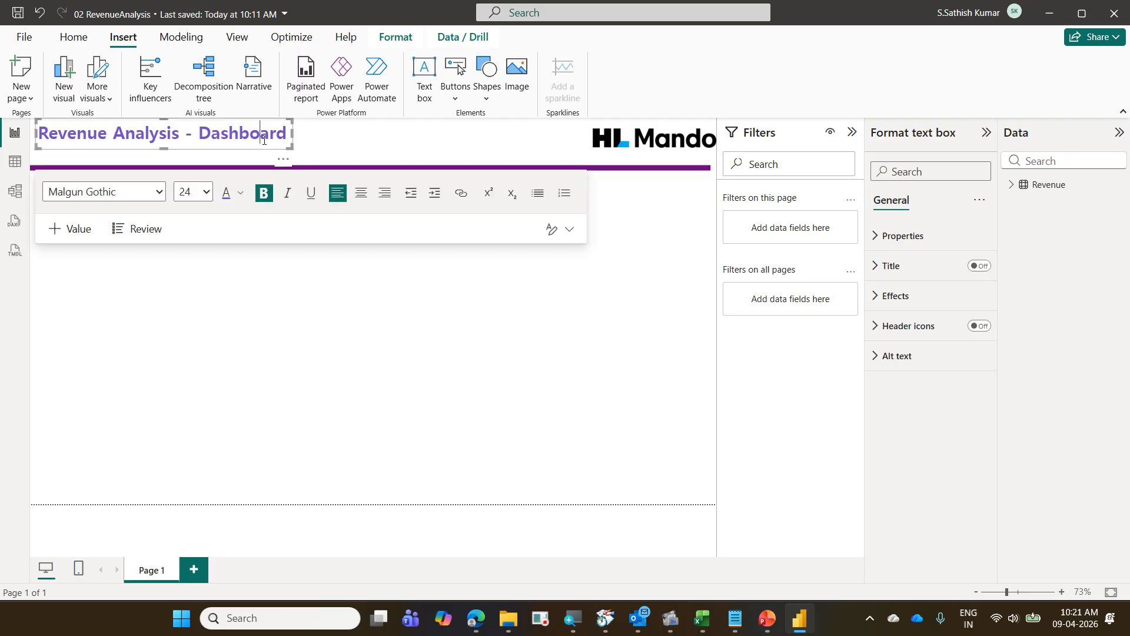
pyautogui.click(241, 193)
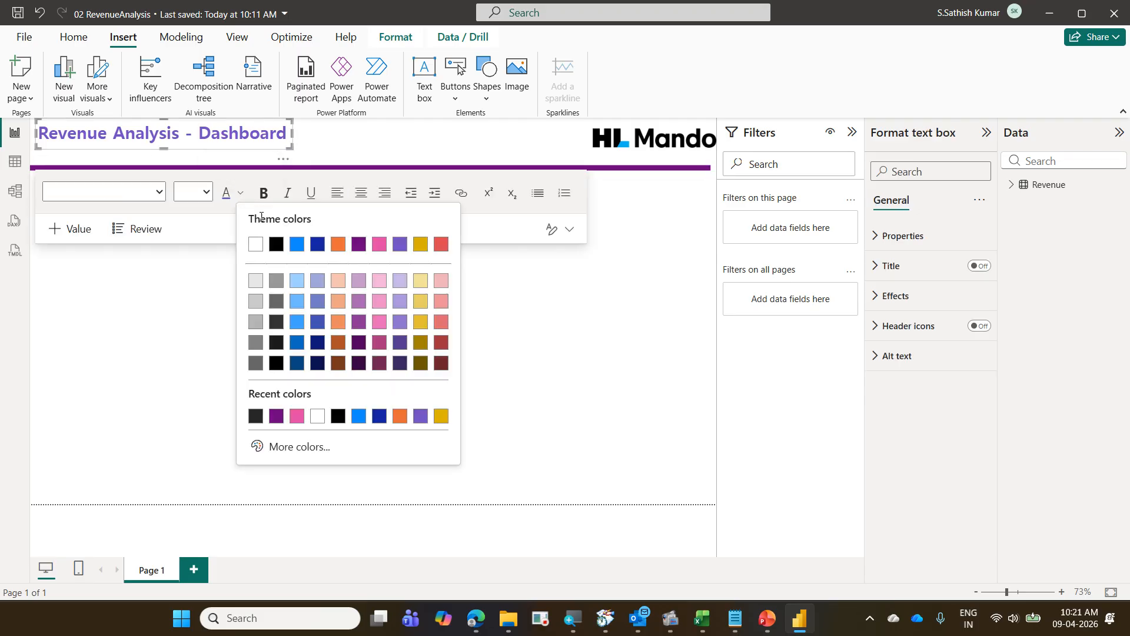
pyautogui.click(523, 423)
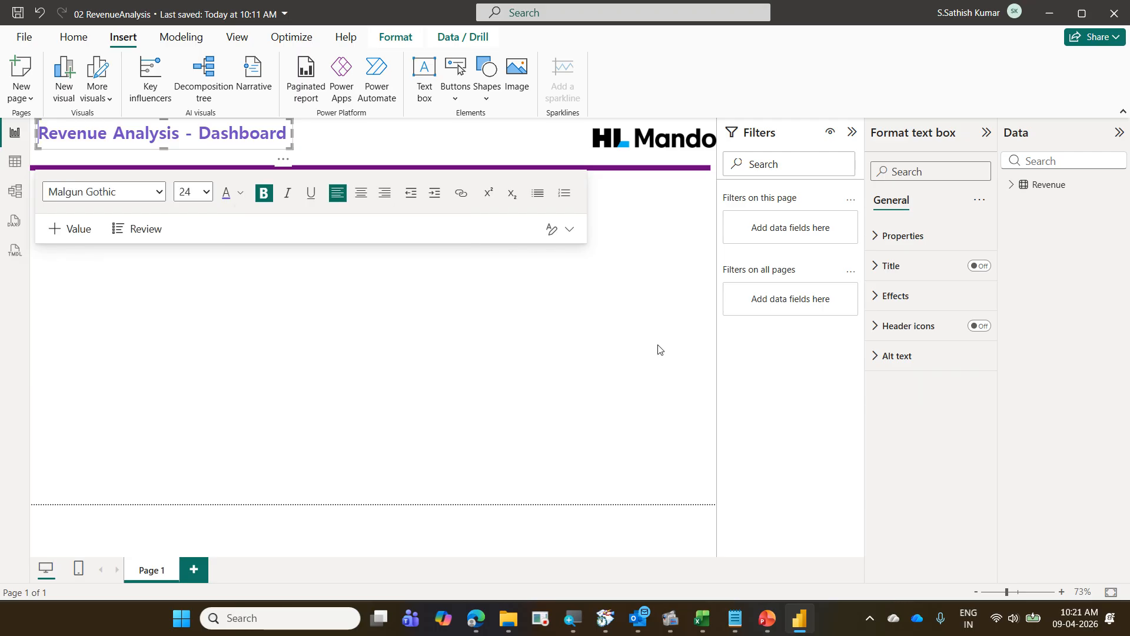
# Change the border color of the divider line below the title to the same violet as the title text.
pyautogui.click(634, 169)
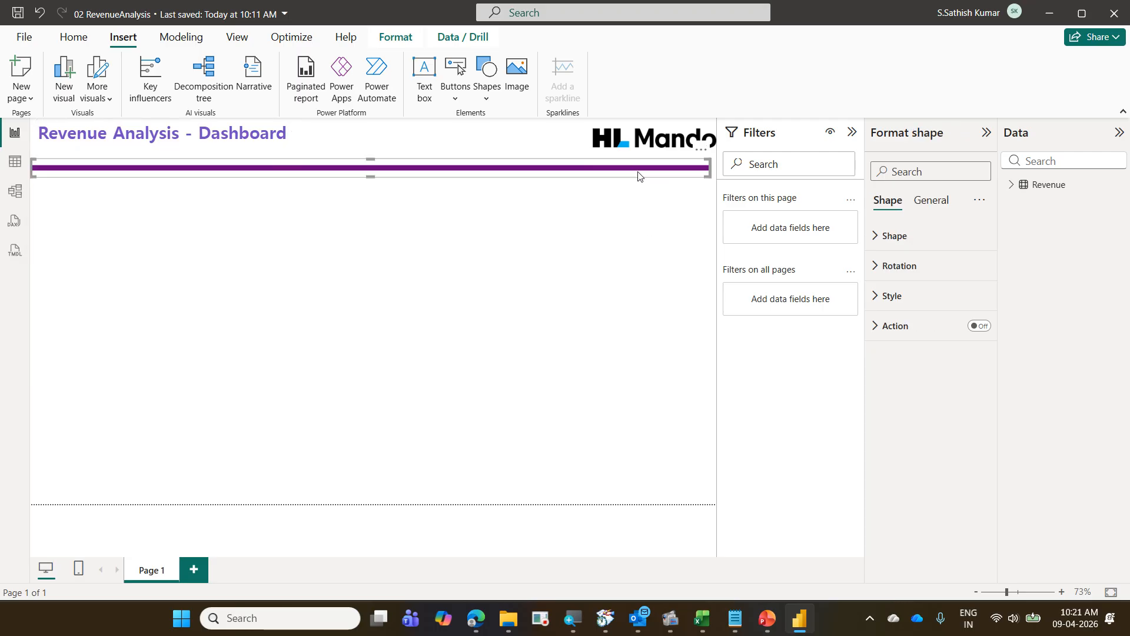
pyautogui.click(931, 295)
pyautogui.scroll(-1, 929, 404)
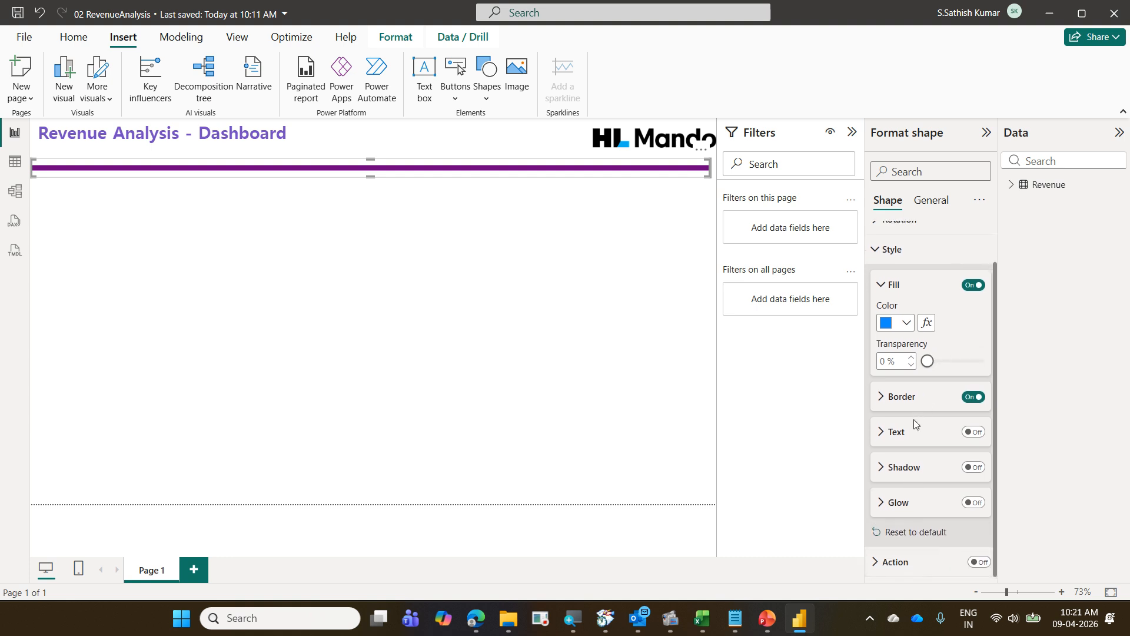
pyautogui.click(914, 396)
pyautogui.click(910, 436)
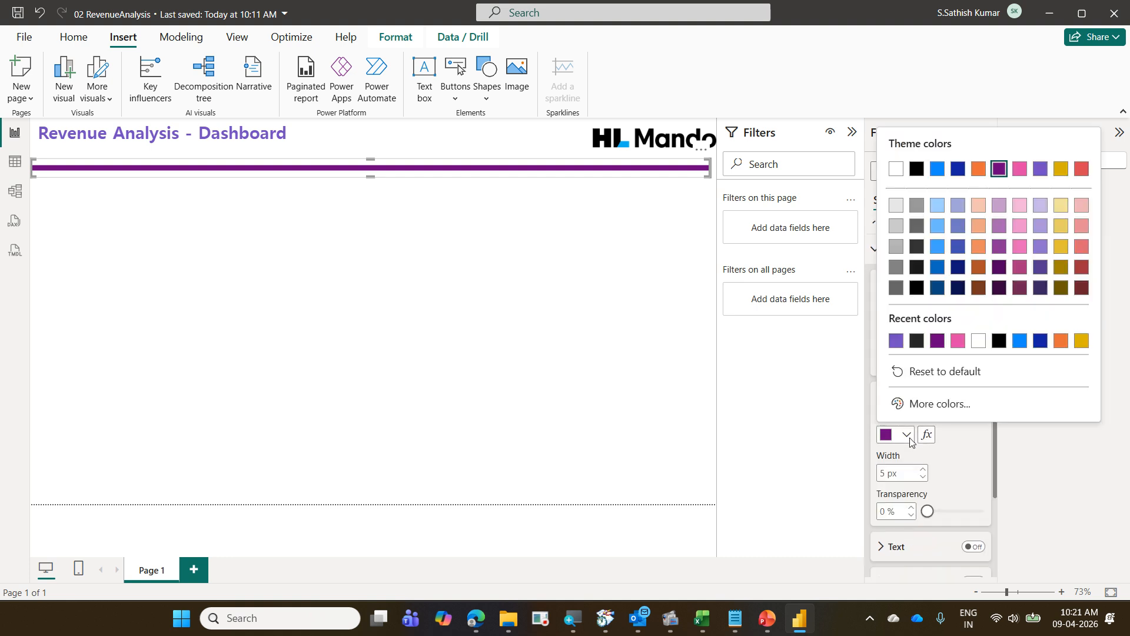
pyautogui.click(896, 341)
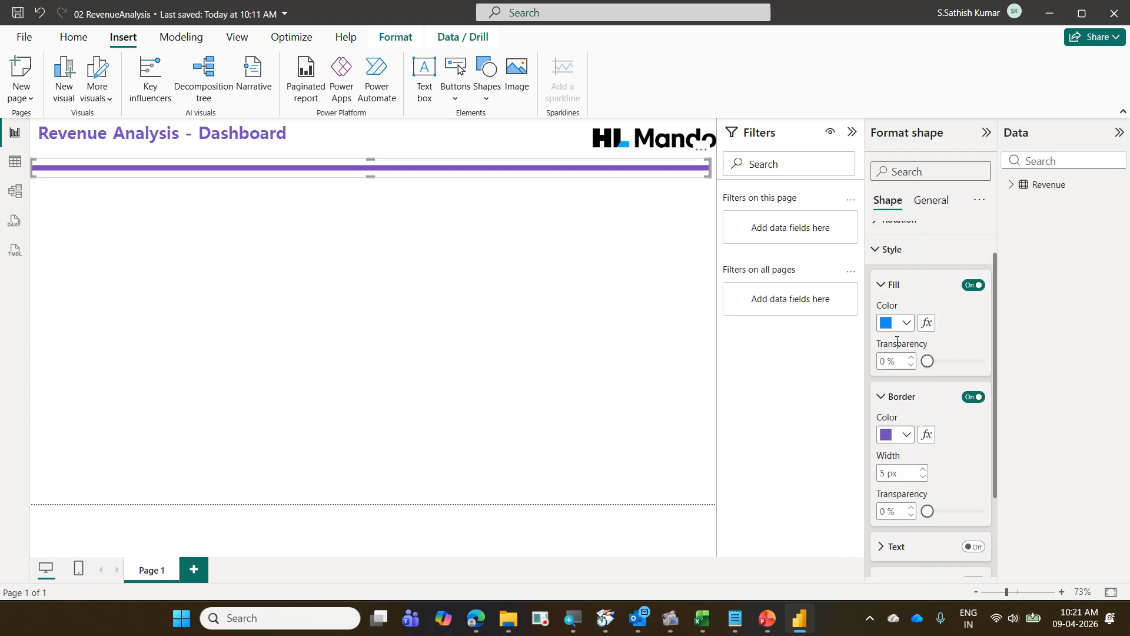
pyautogui.click(359, 275)
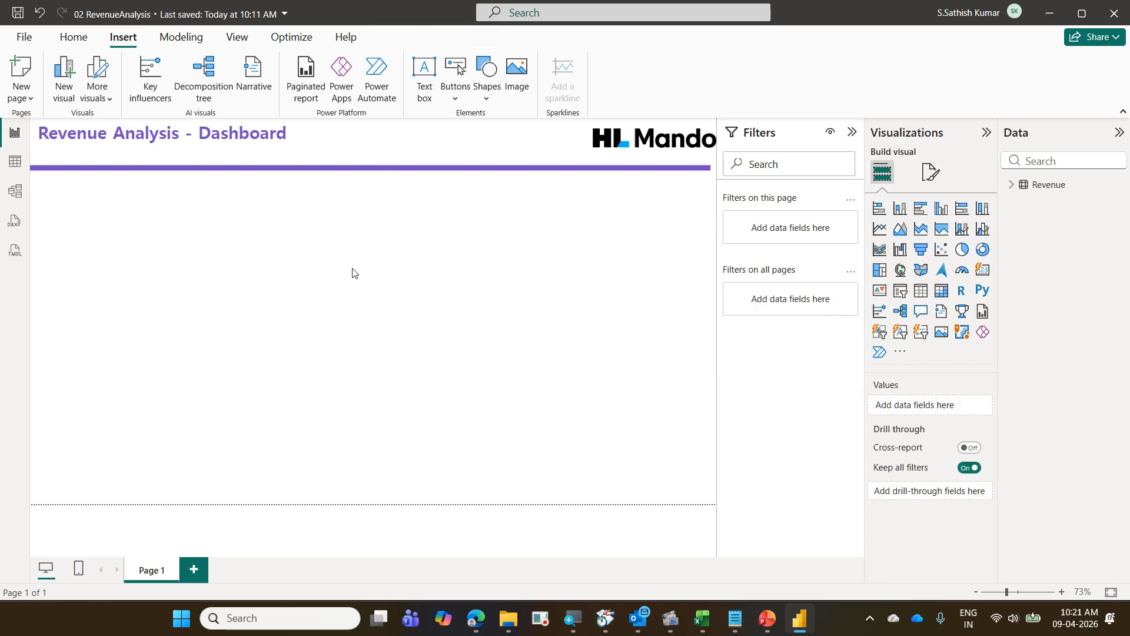
# Switch to the PowerPoint slide show and view the slide with the card formatting task.
pyautogui.click(767, 617)
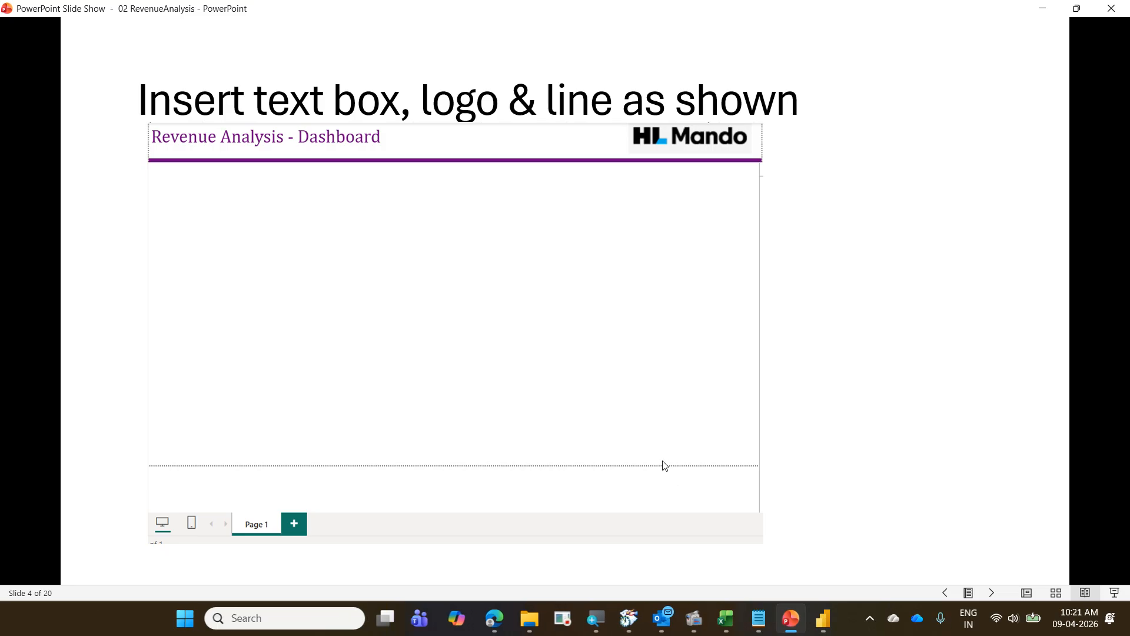
pyautogui.press('Right')
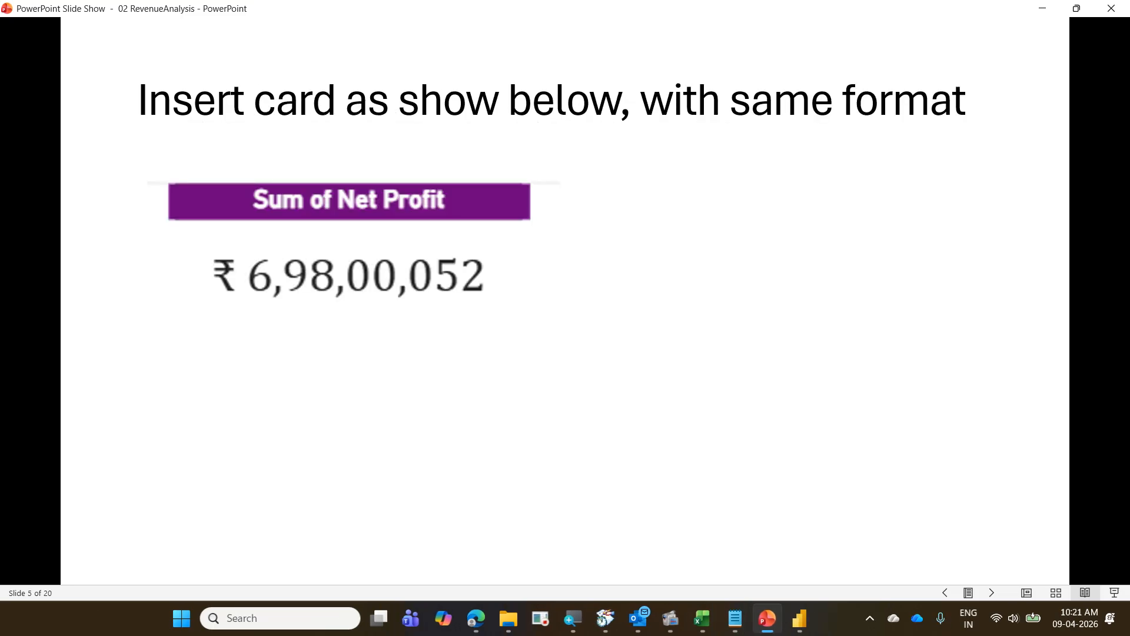
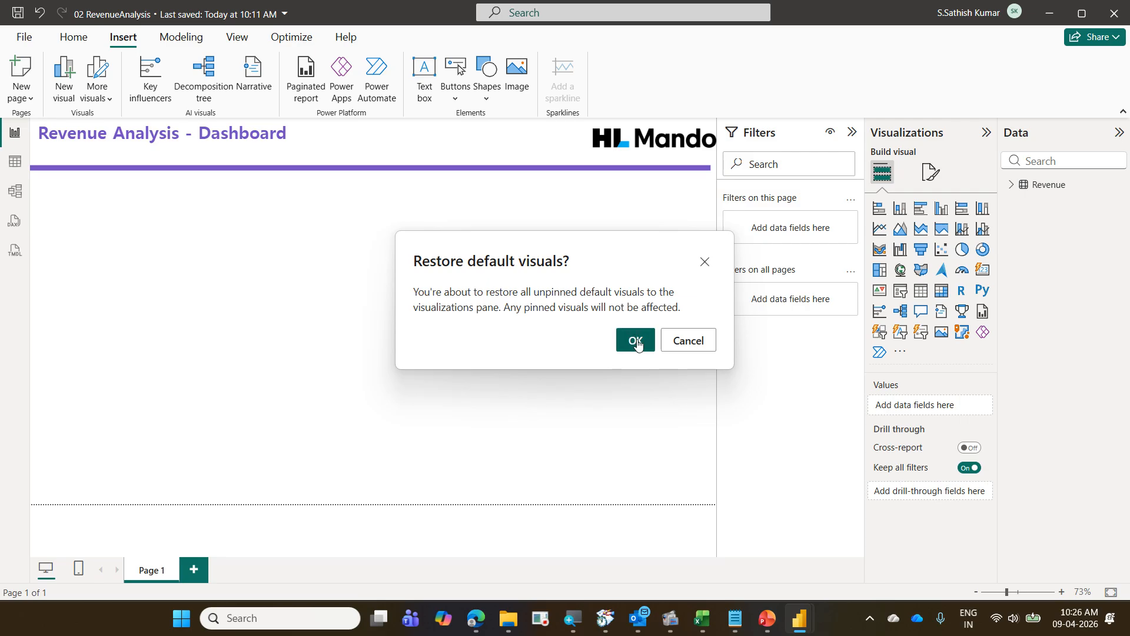
# Restore the default visuals in Power BI and insert a small Card visual for Net Profit below the start of the divider line.
pyautogui.click(636, 342)
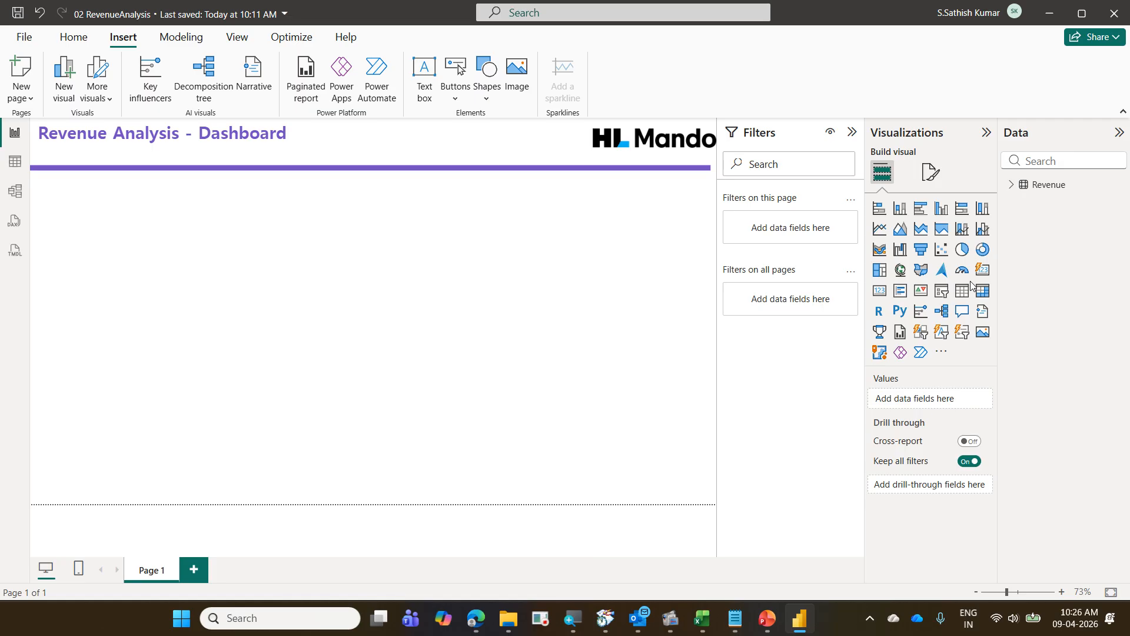
pyautogui.click(880, 290)
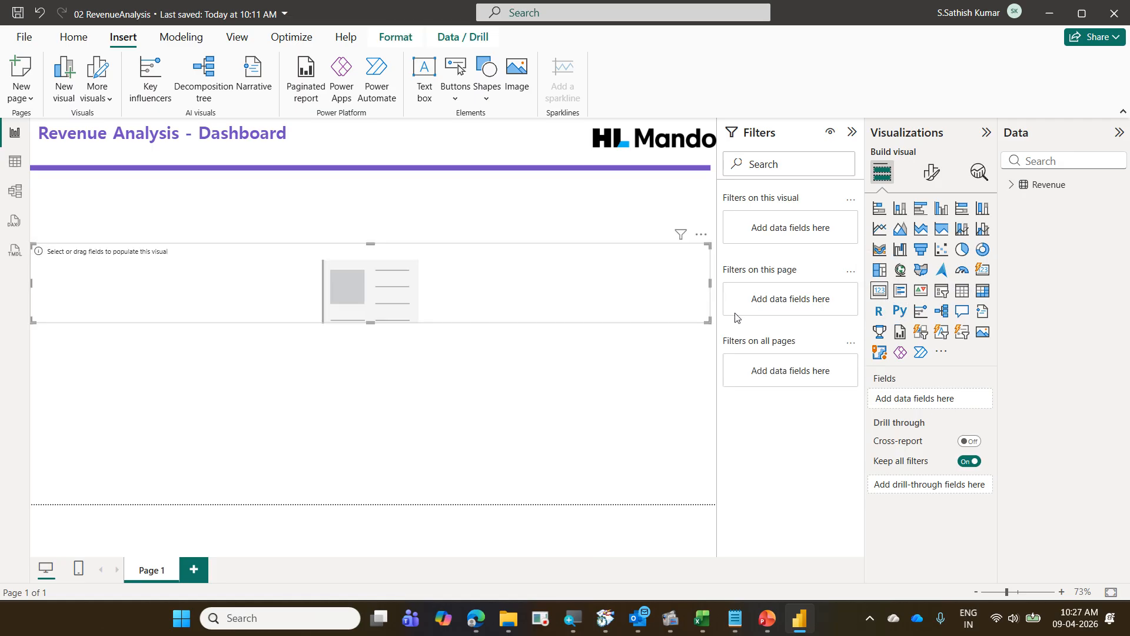
pyautogui.moveTo(710, 319); pyautogui.dragTo(170, 242)
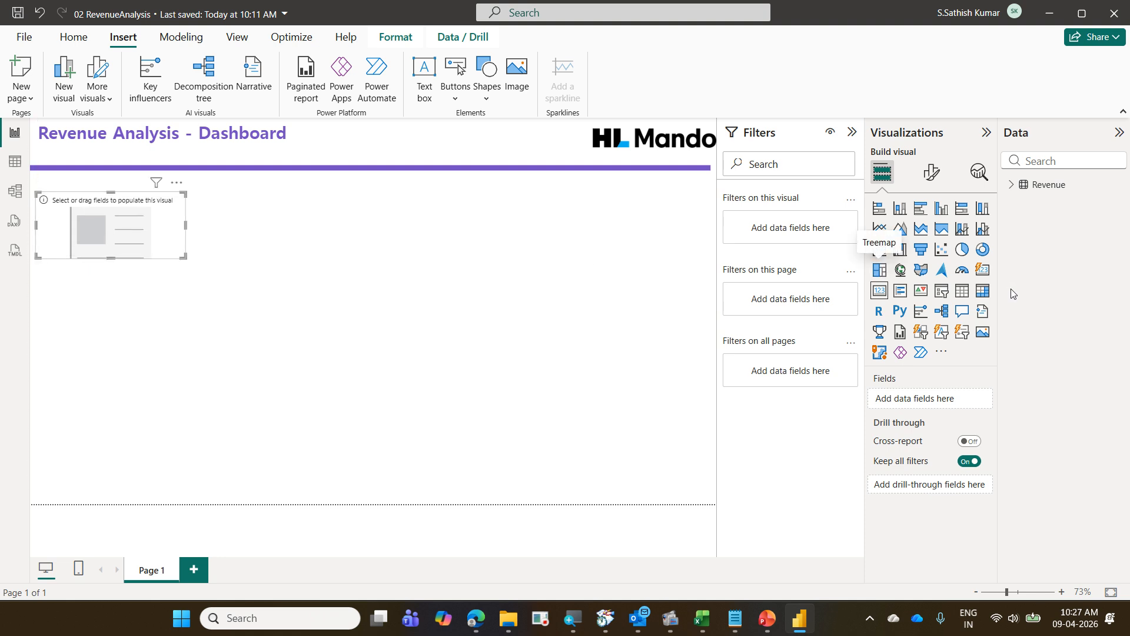
pyautogui.click(1009, 185)
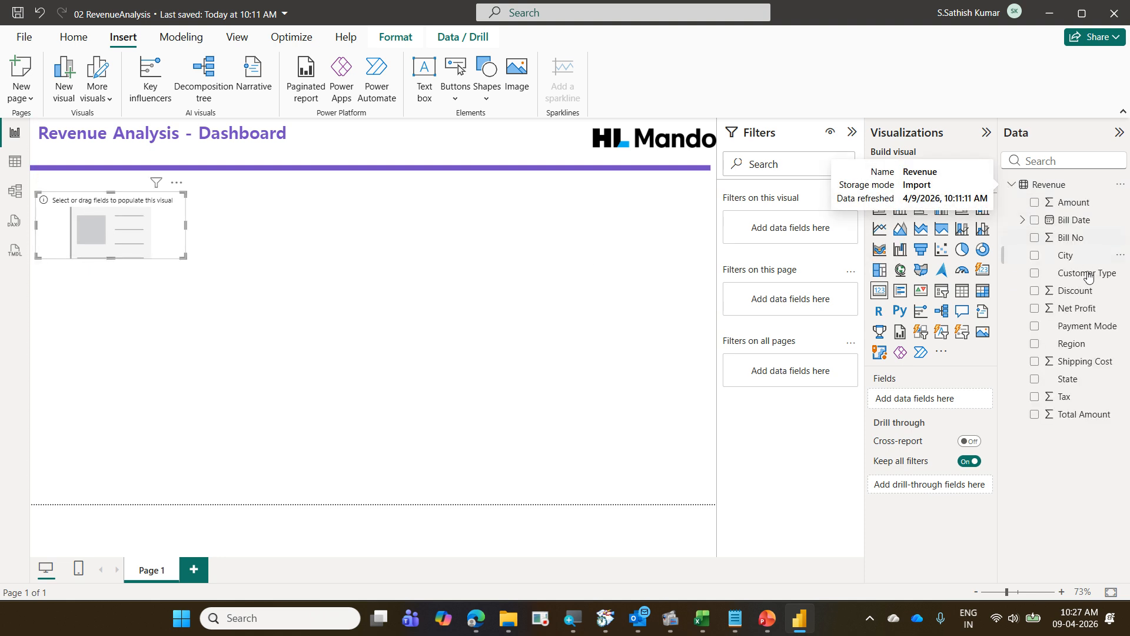
pyautogui.moveTo(1075, 309); pyautogui.dragTo(939, 403)
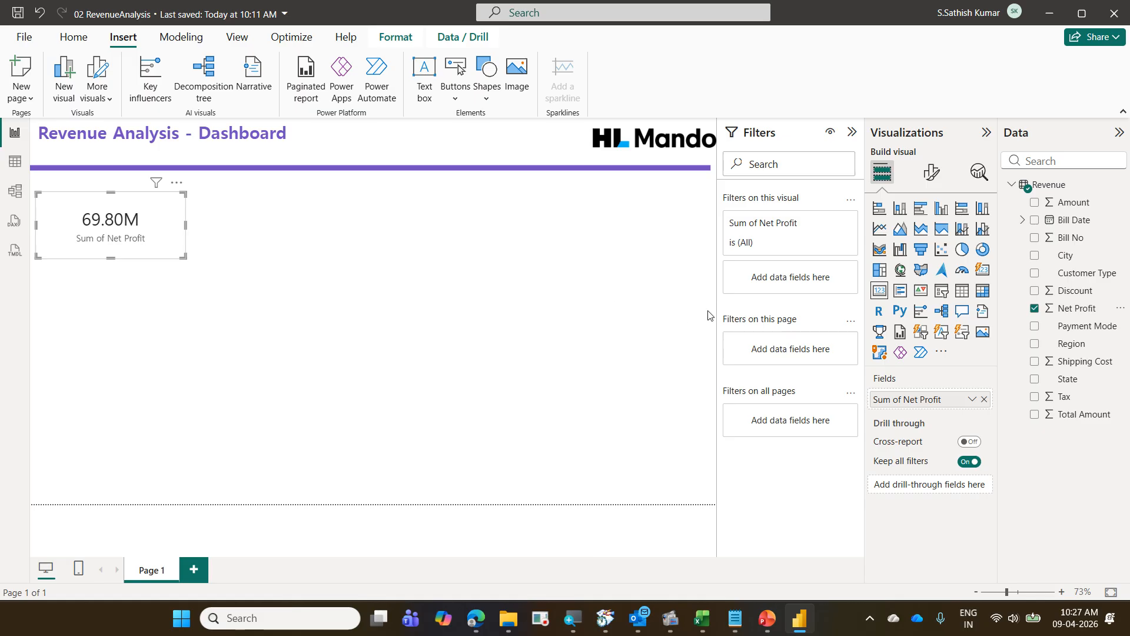
# Set the card's callout value display units to None and turn off its category label.
pyautogui.click(932, 172)
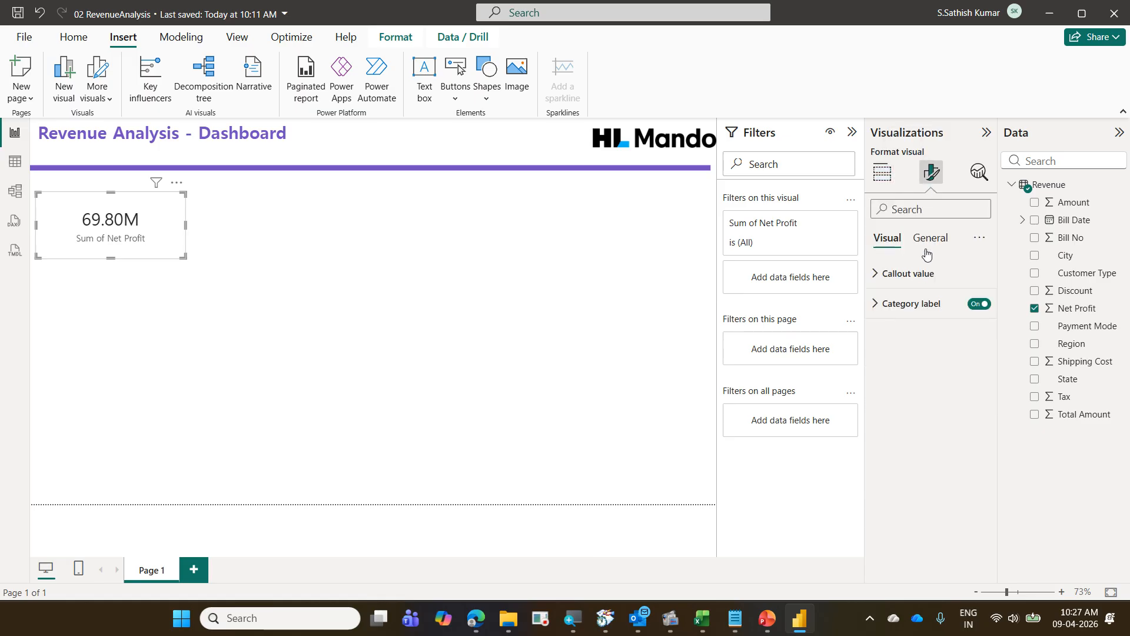
pyautogui.click(922, 272)
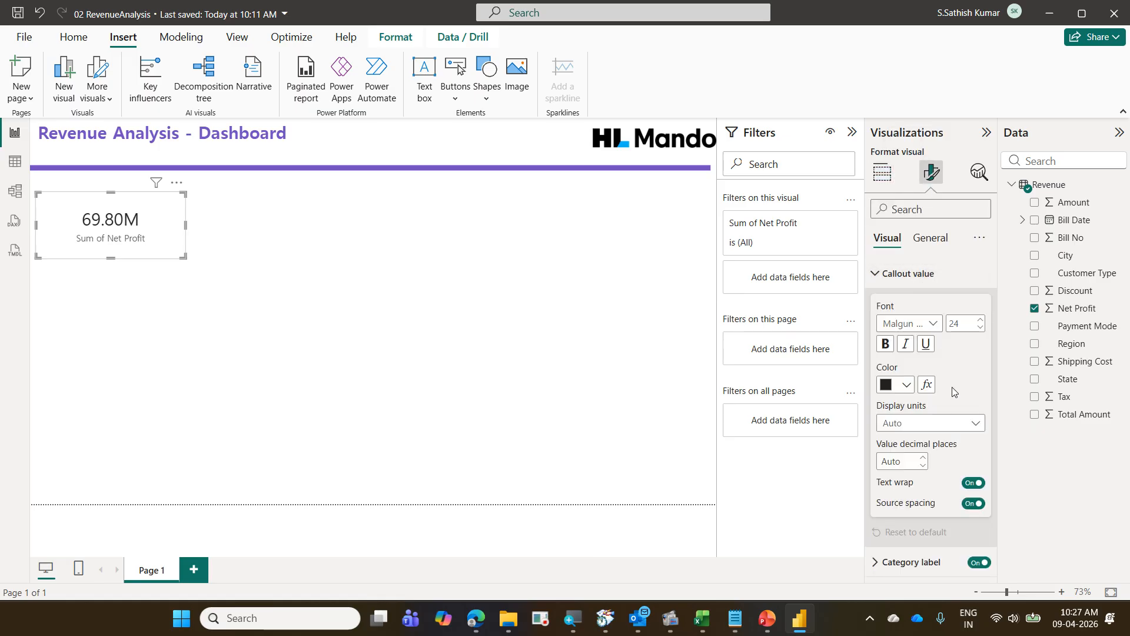
pyautogui.click(958, 424)
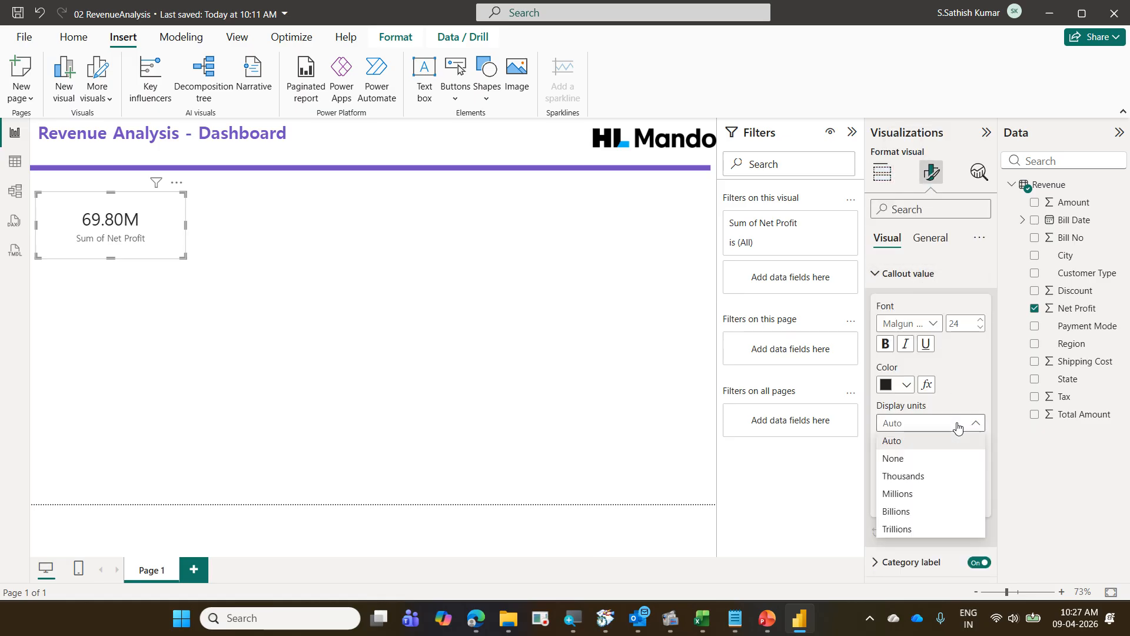
pyautogui.click(926, 460)
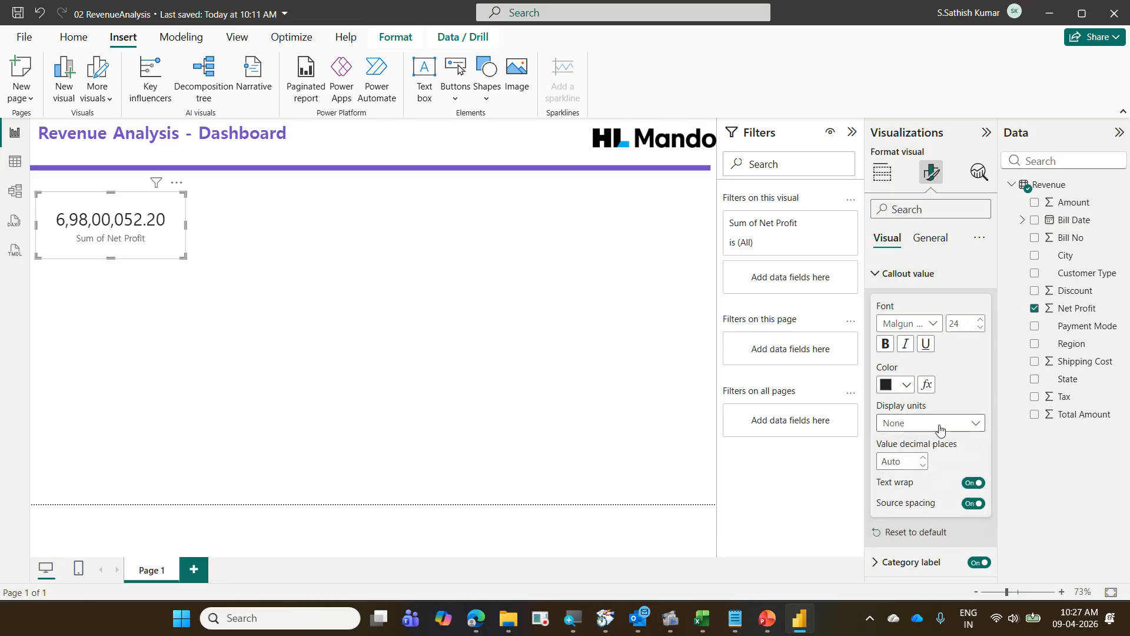
pyautogui.click(975, 563)
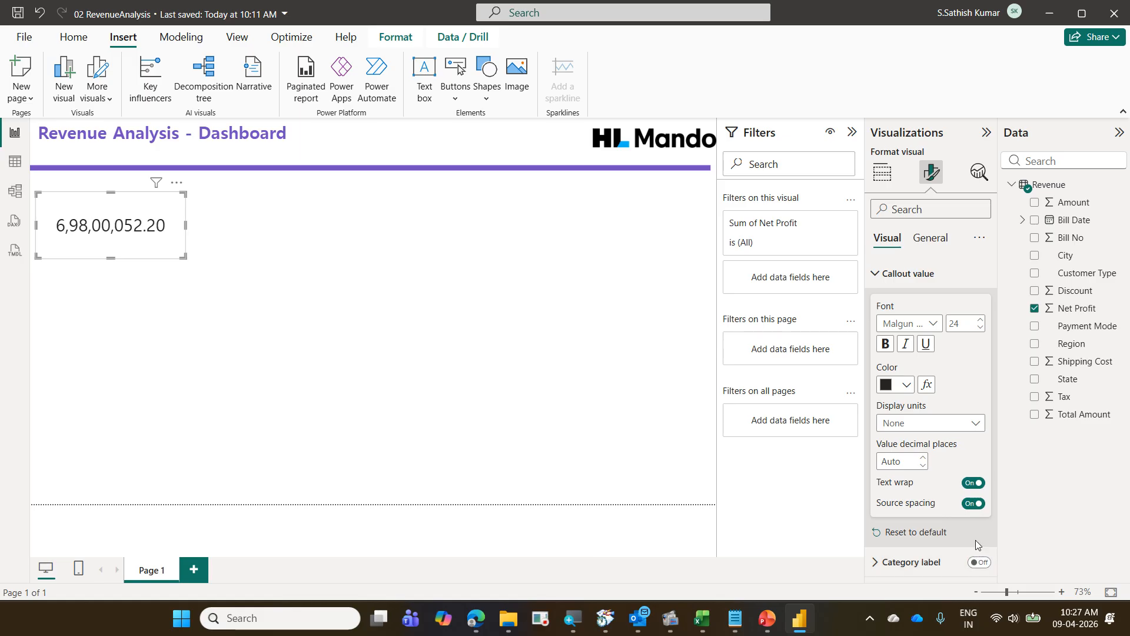
# Turn on the card's title and set its text to "Sum of Net Profit".
pyautogui.click(932, 241)
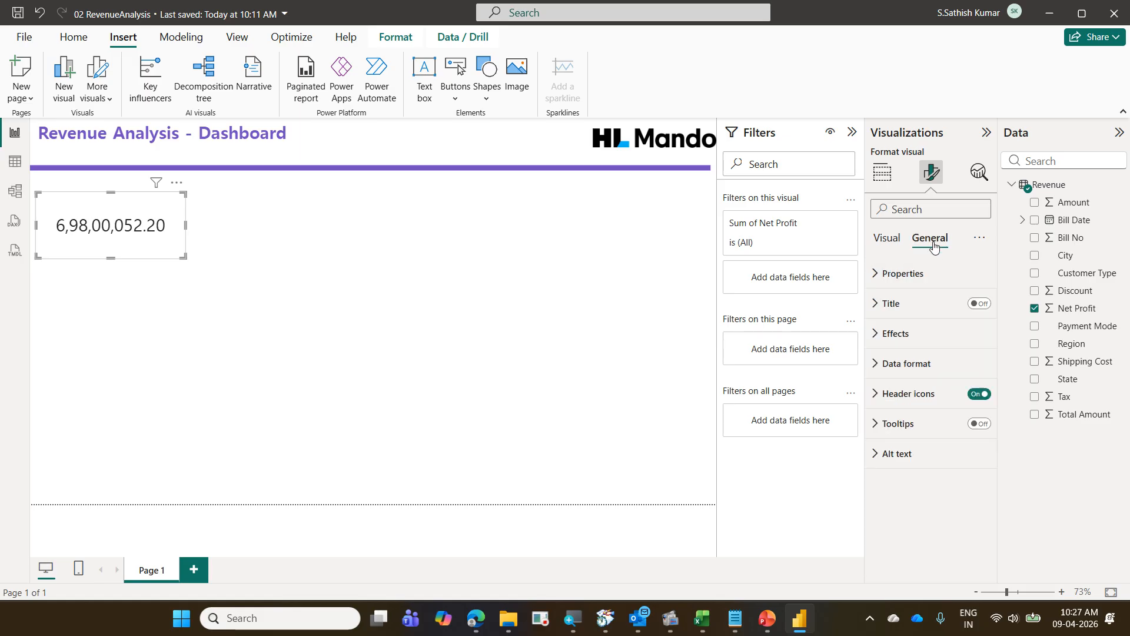
pyautogui.click(980, 304)
pyautogui.click(911, 306)
pyautogui.click(926, 376)
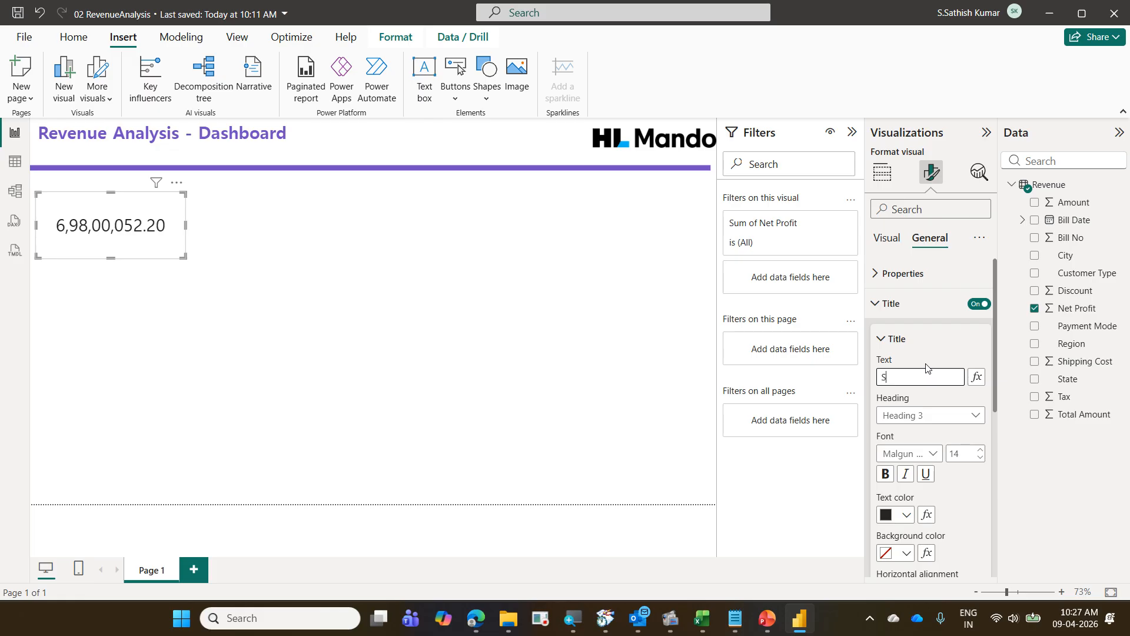
pyautogui.write('Sum of Net Profit')
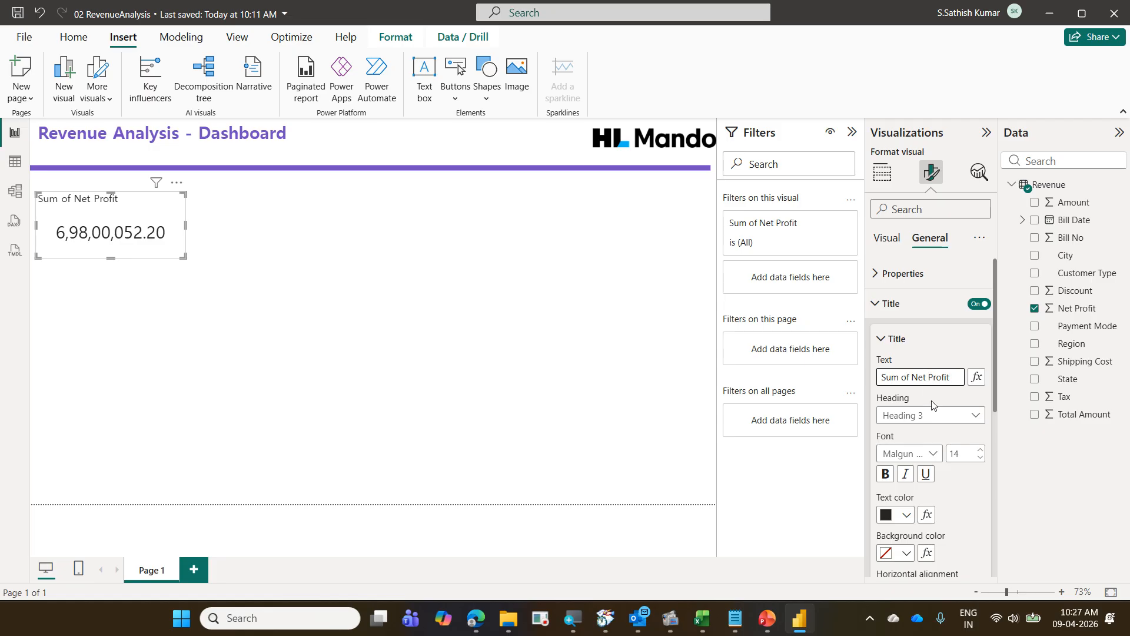
# Set the card title's text color to white and its background color to violet.
pyautogui.click(907, 516)
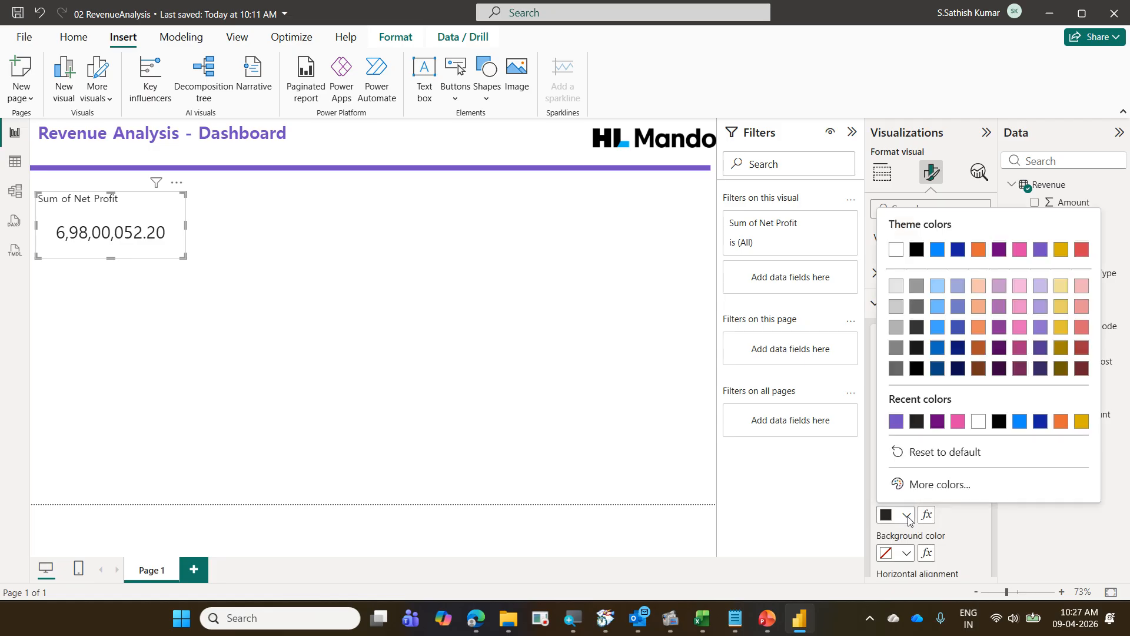
pyautogui.click(978, 421)
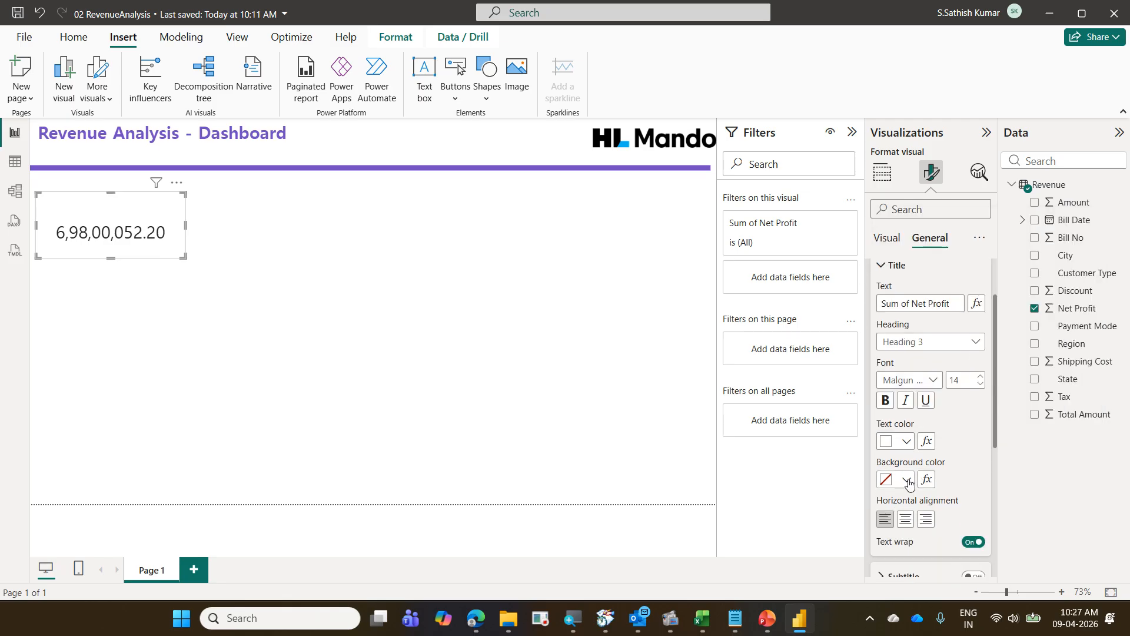
pyautogui.click(907, 480)
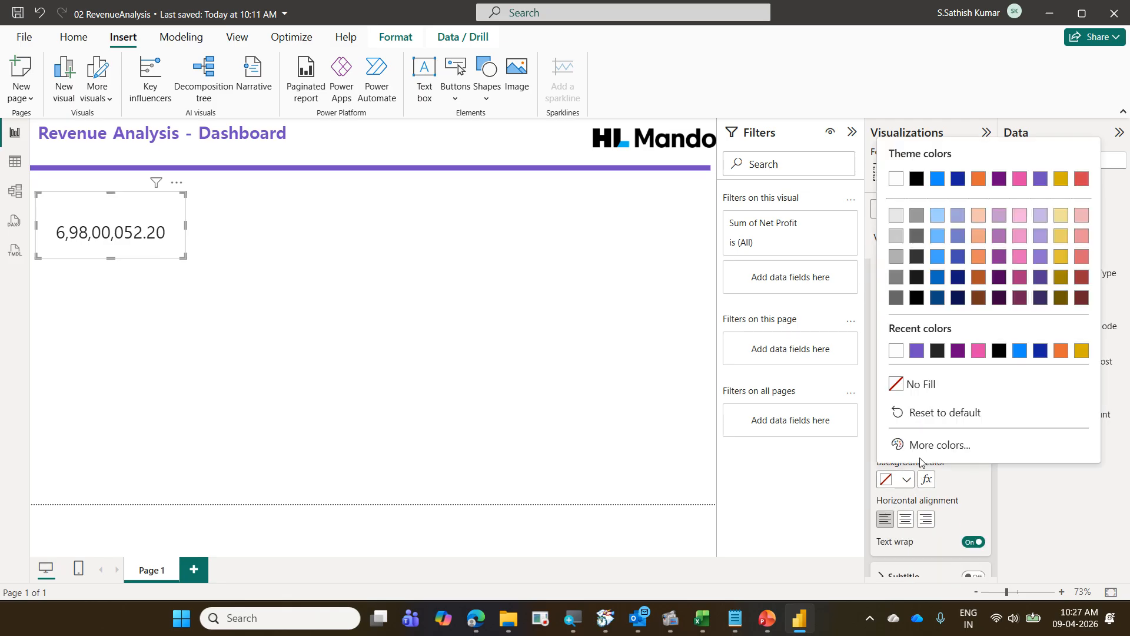
pyautogui.click(916, 352)
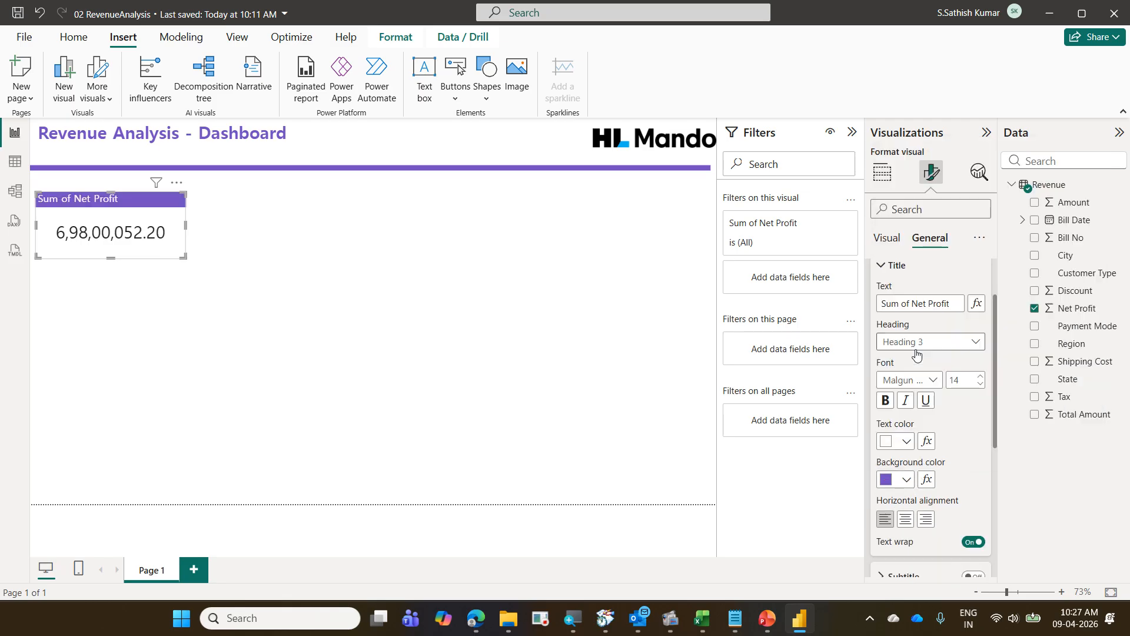
# Center the Sum of Net Profit card's title and make it bold.
pyautogui.click(905, 517)
pyautogui.click(885, 401)
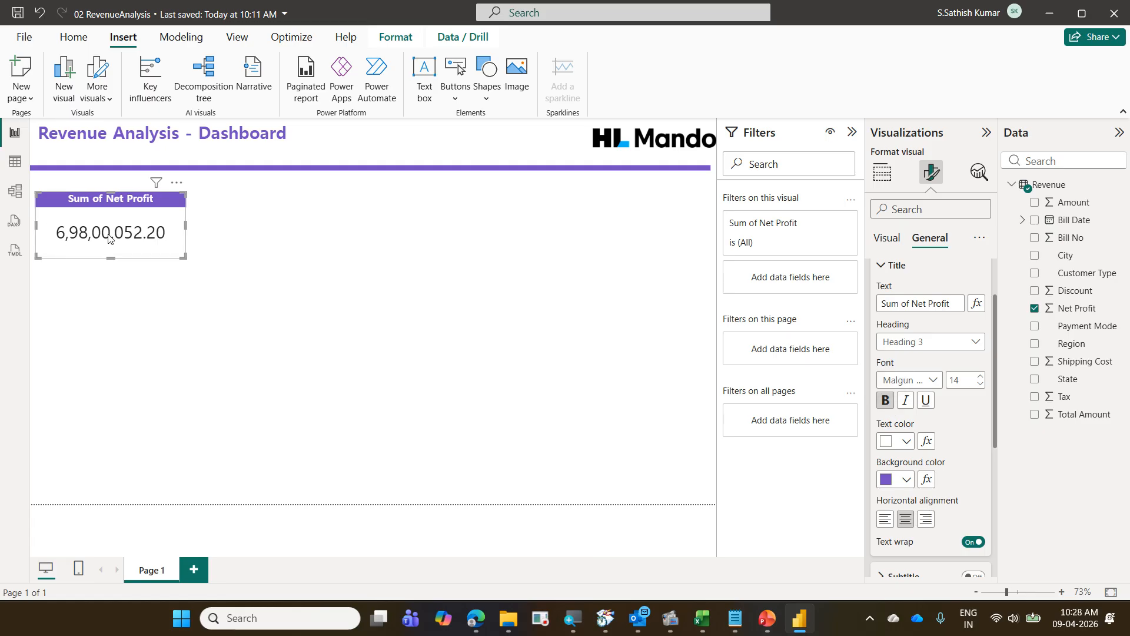
pyautogui.click(890, 267)
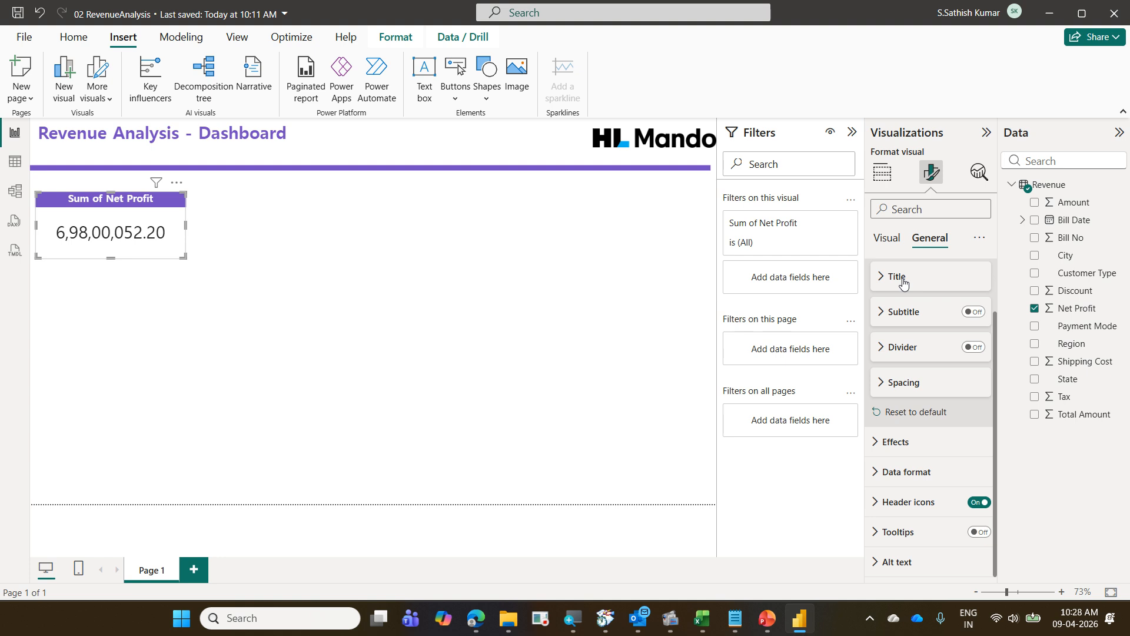
# Format the card's Sum of Net Profit value as Currency with 0 decimal places and widen the card slightly.
pyautogui.click(938, 469)
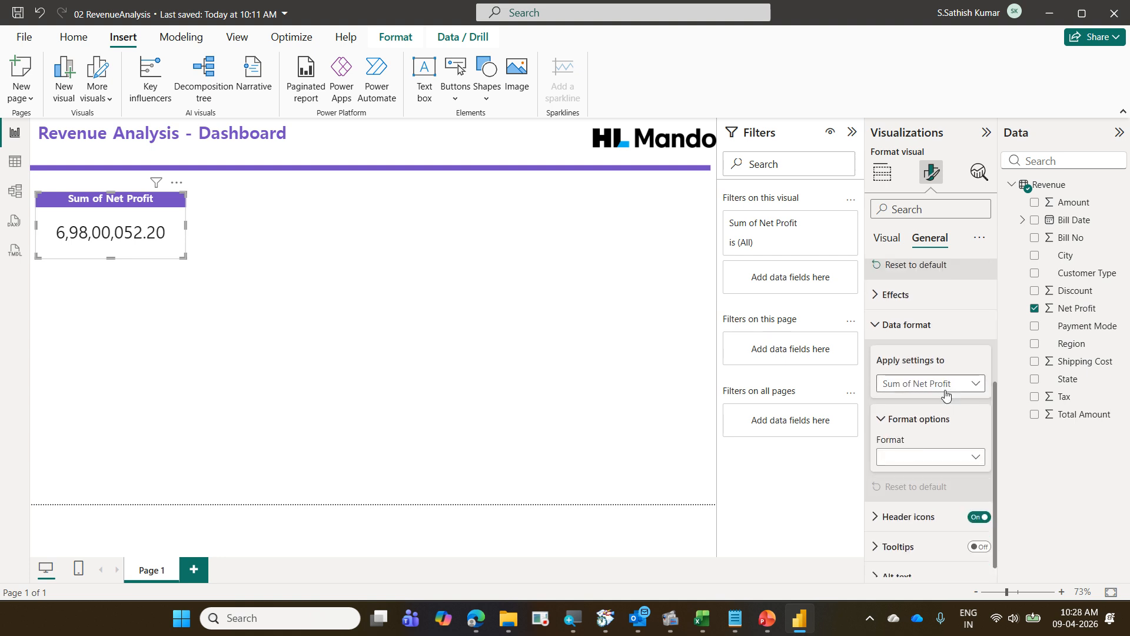
pyautogui.click(957, 458)
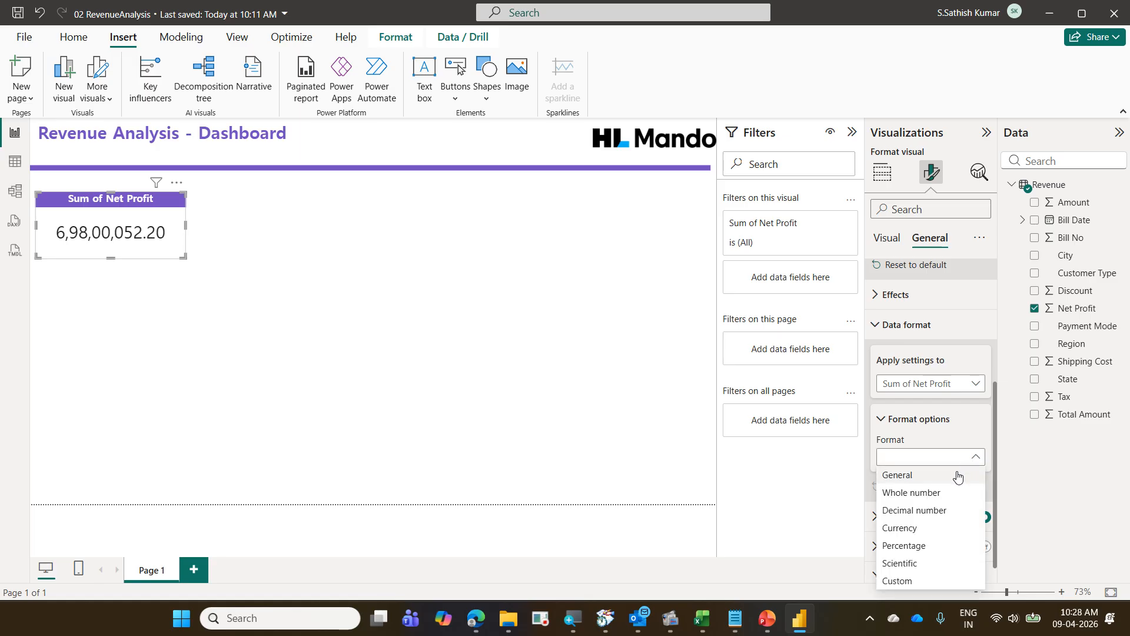
pyautogui.click(941, 528)
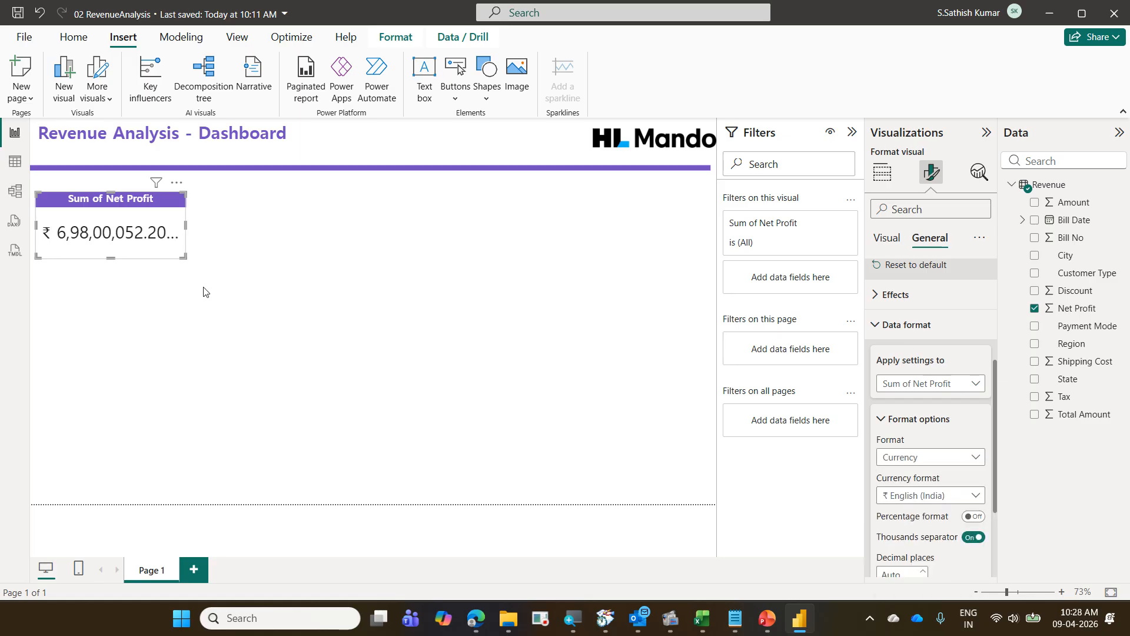
pyautogui.moveTo(187, 226)
pyautogui.mouseDown()
pyautogui.moveTo(265, 231)
pyautogui.moveTo(189, 232)
pyautogui.mouseUp()
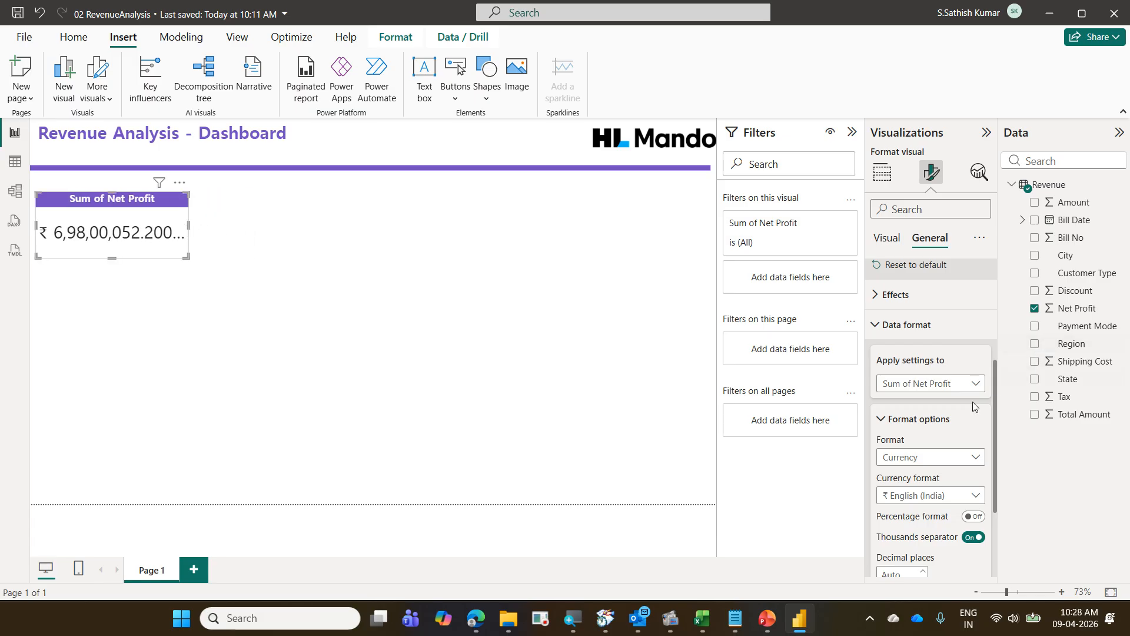
pyautogui.scroll(-3, 947, 439)
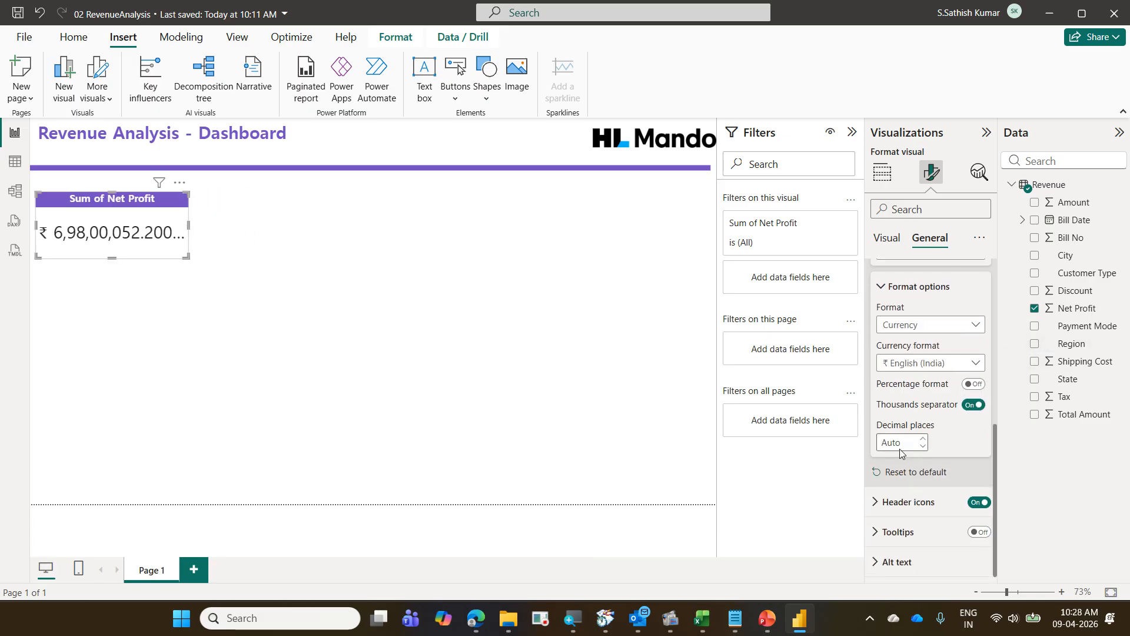
pyautogui.click(899, 446)
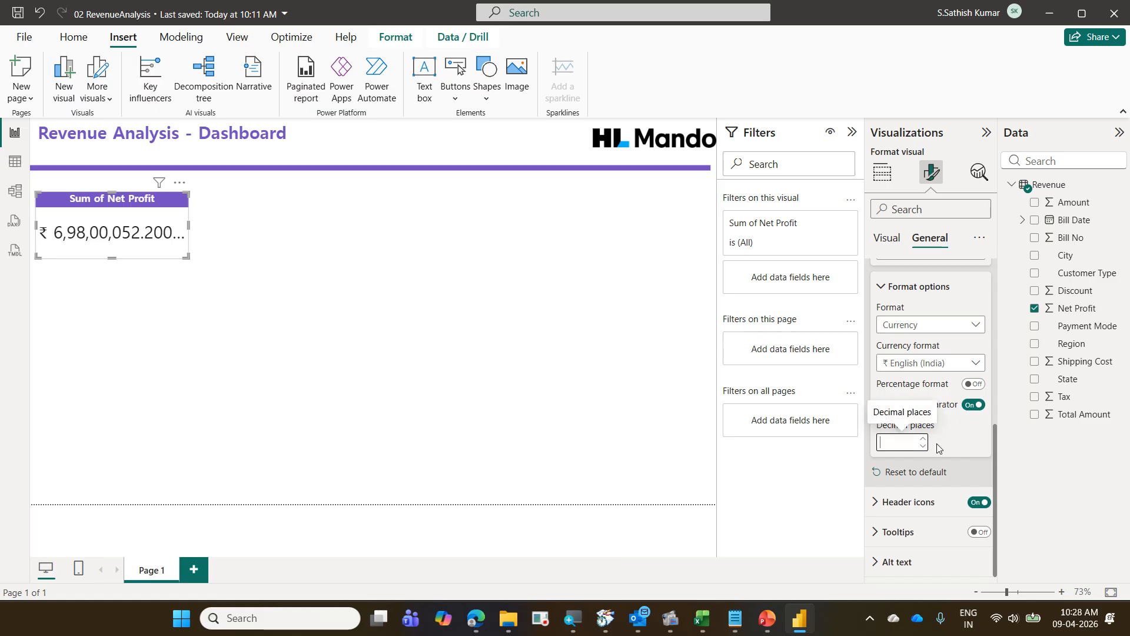
pyautogui.press('Return')
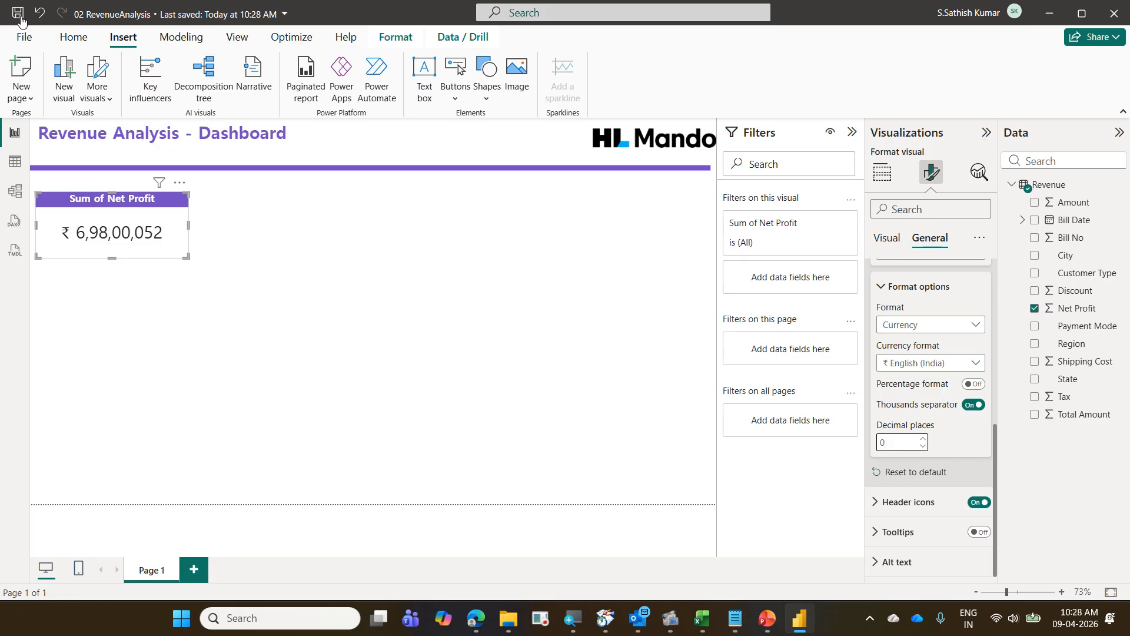
# Browse the CorporateTraining folder in File Explorer and minimize the open windows down to the desktop.
pyautogui.click(1050, 23)
pyautogui.click(1046, 9)
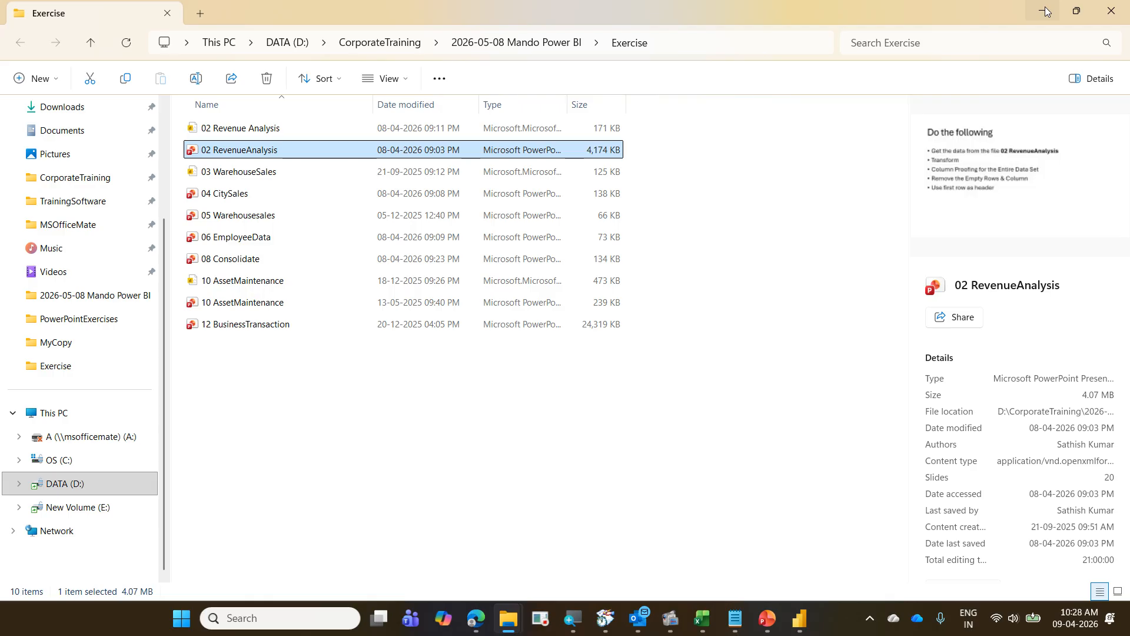
pyautogui.click(389, 47)
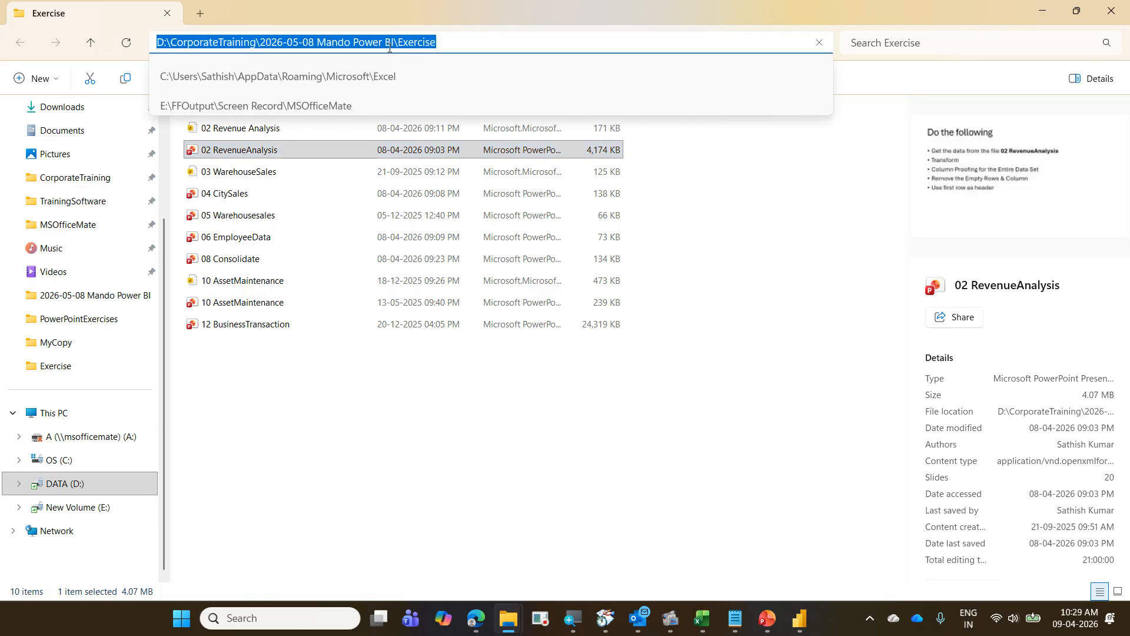
pyautogui.press('Return')
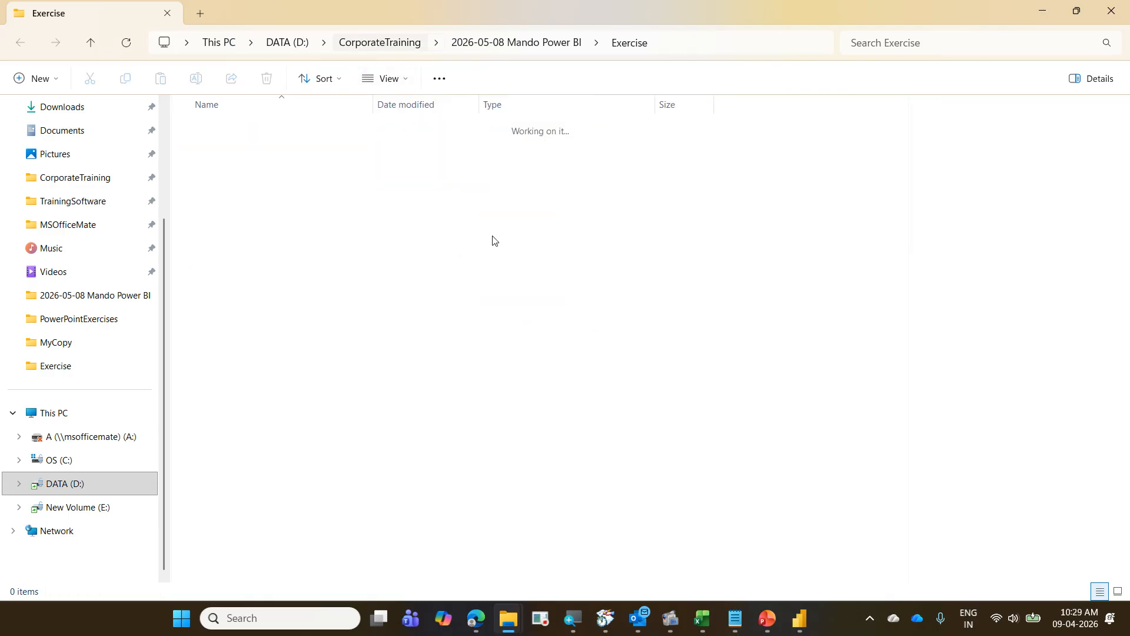
pyautogui.scroll(-7, 518, 314)
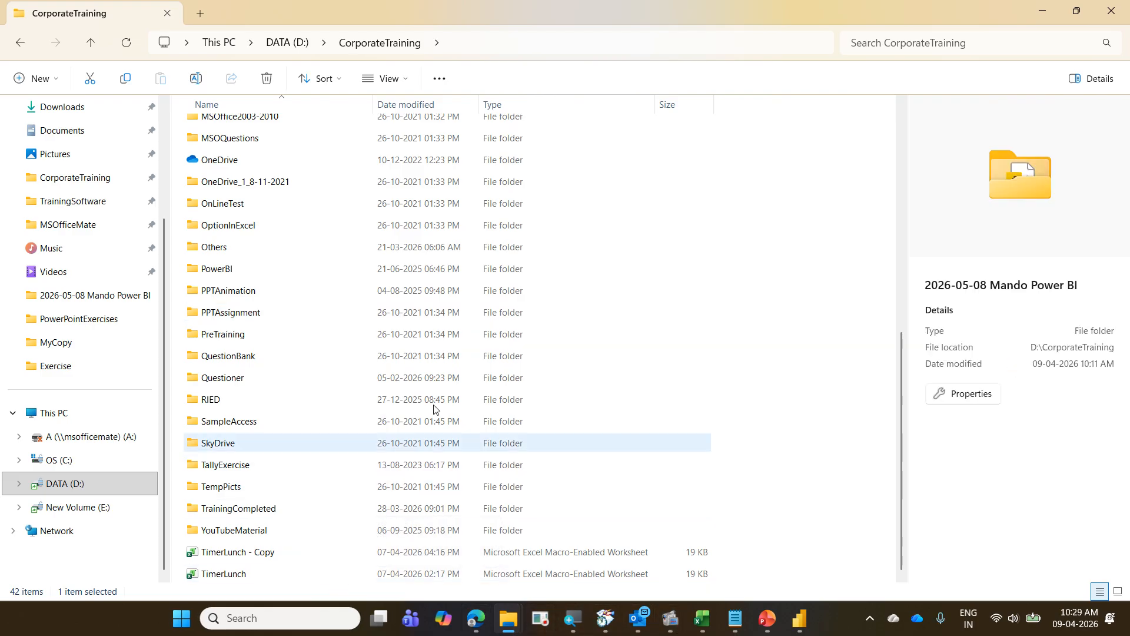
pyautogui.press('Return')
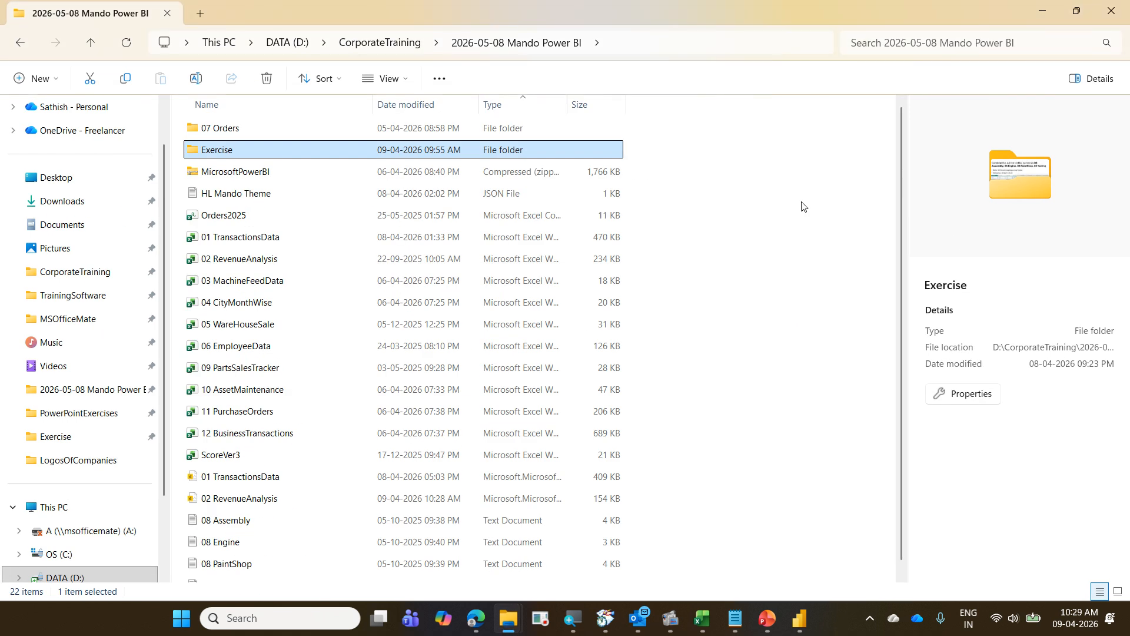
pyautogui.click(1039, 10)
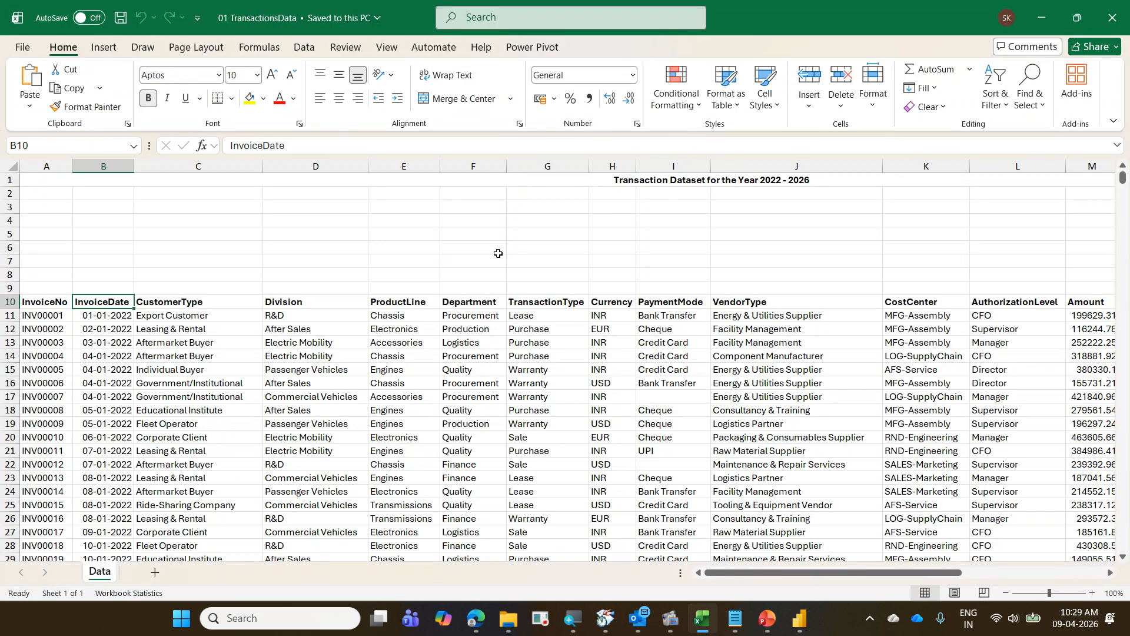
pyautogui.click(1058, 23)
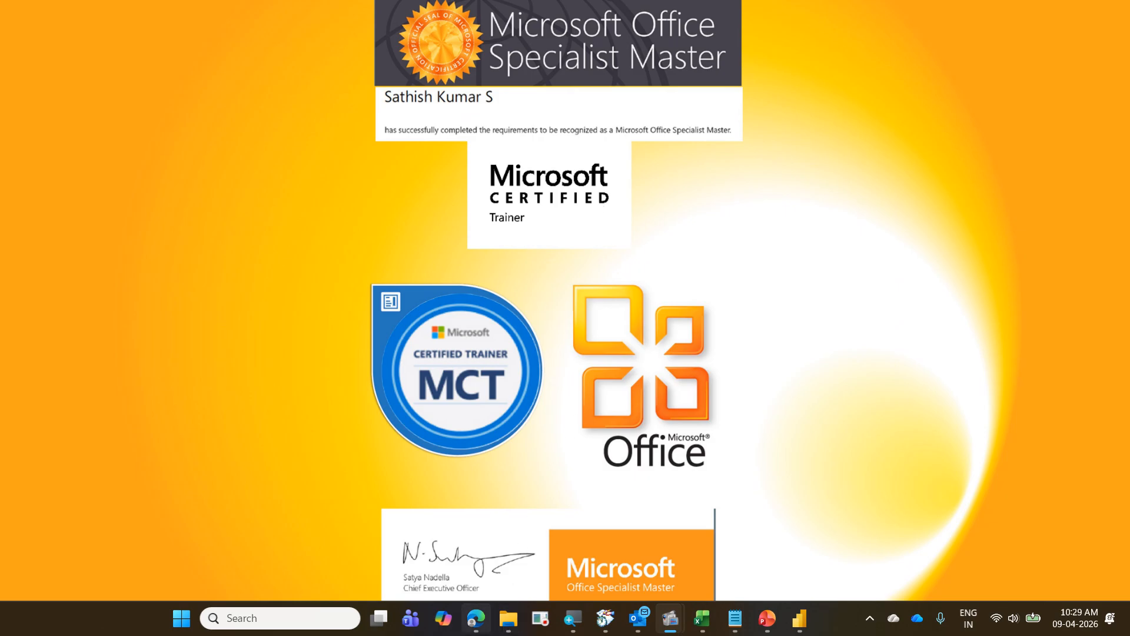
# Launch XNote Stopwatch from the Desktop folder in File Explorer and postpone its registration.
pyautogui.moveTo(509, 619)
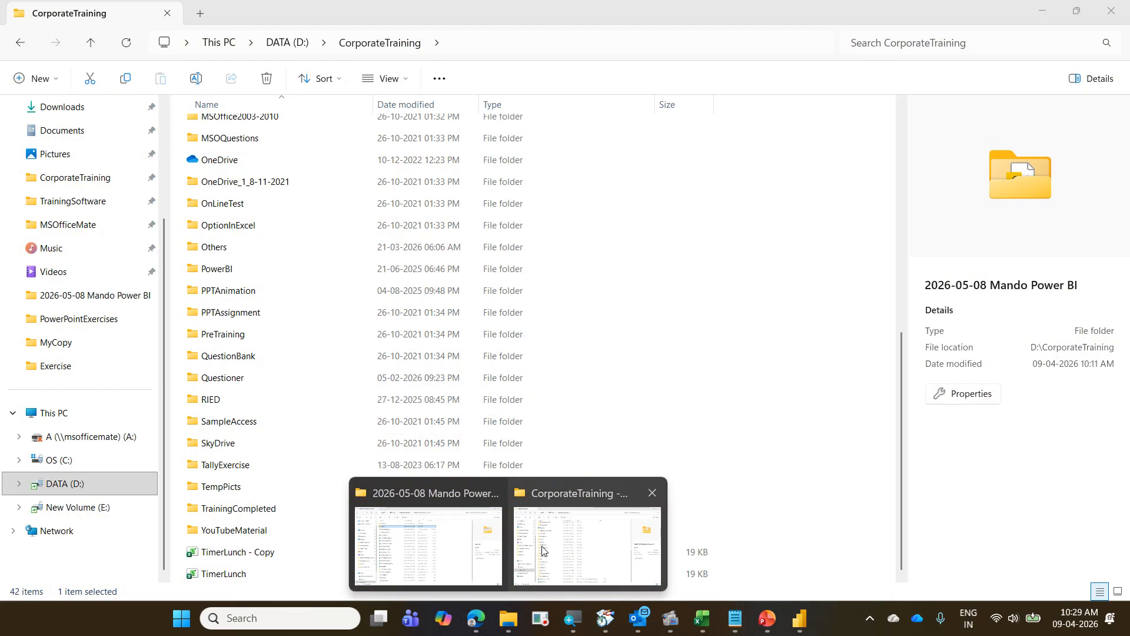
pyautogui.click(587, 547)
pyautogui.scroll(3, 97, 283)
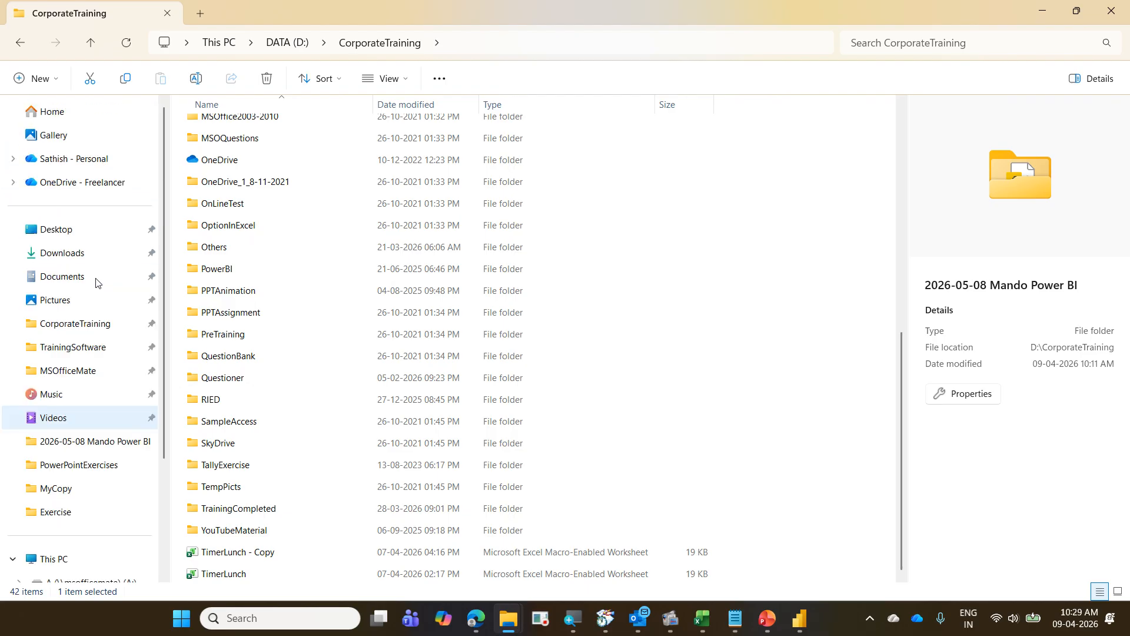
pyautogui.click(90, 230)
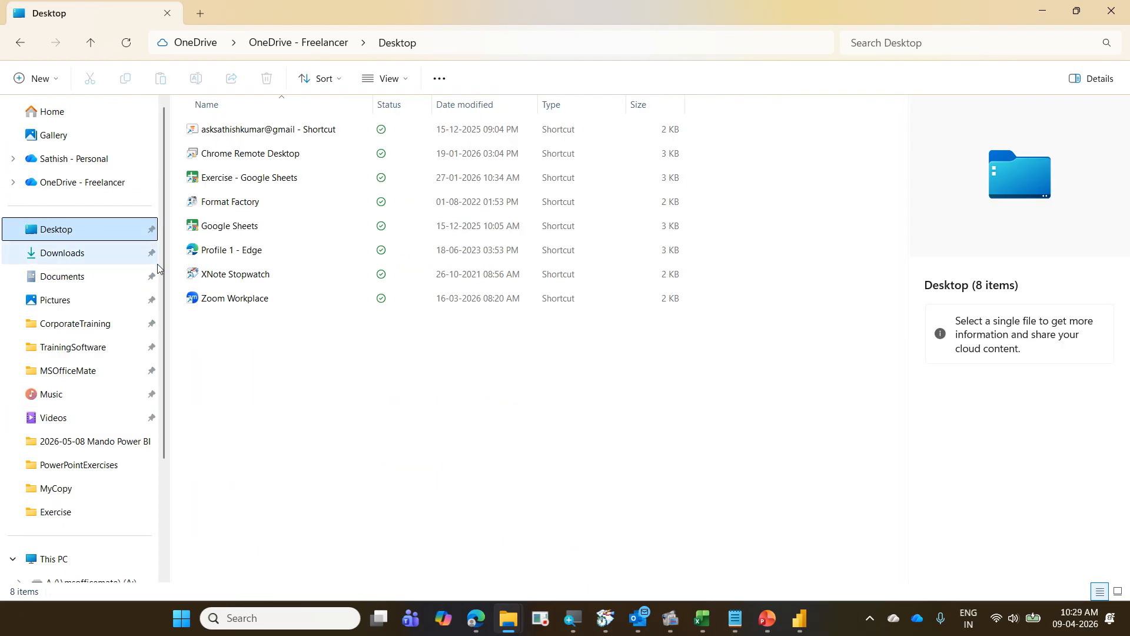
pyautogui.click(250, 299)
pyautogui.doubleClick(255, 285)
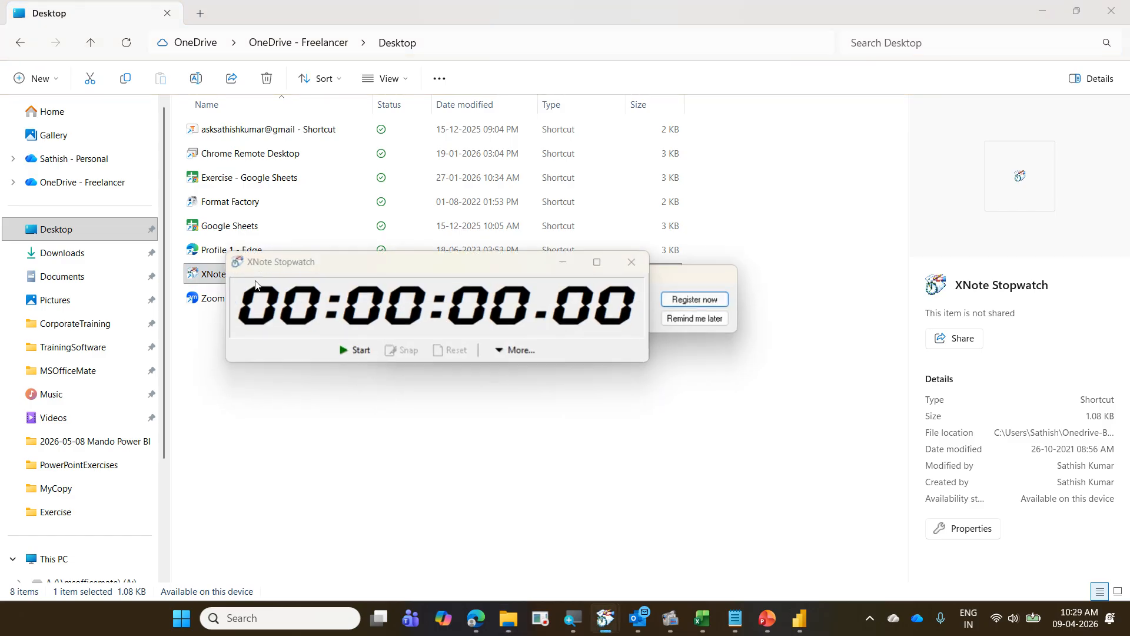
pyautogui.click(725, 324)
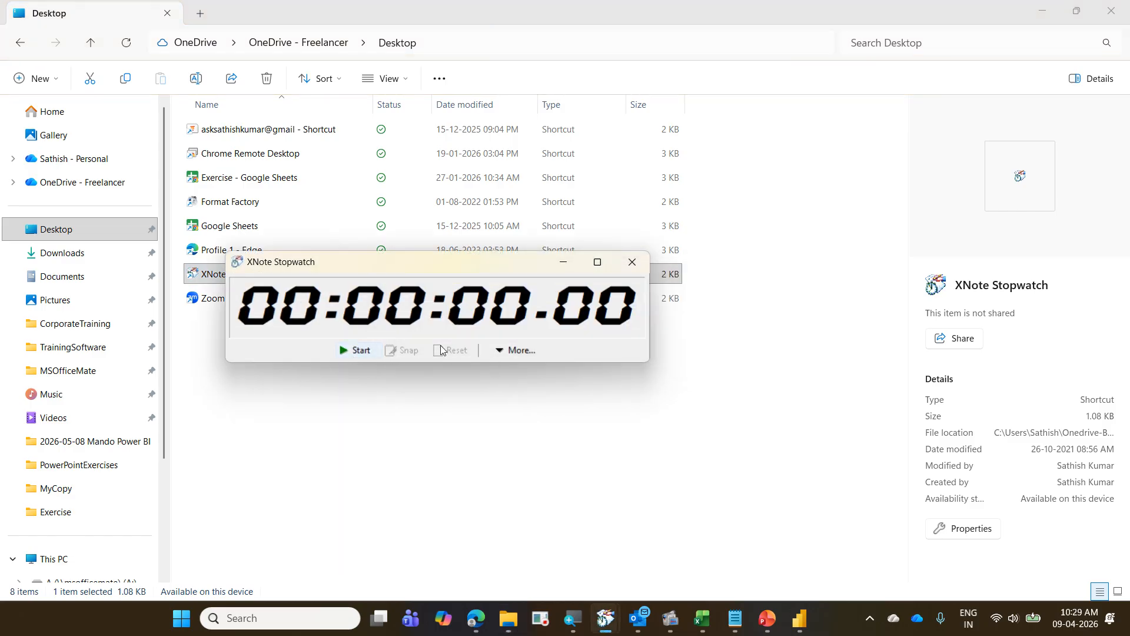
# Set the stopwatch to count down from 15 minutes and start the countdown.
pyautogui.click(514, 350)
pyautogui.click(593, 179)
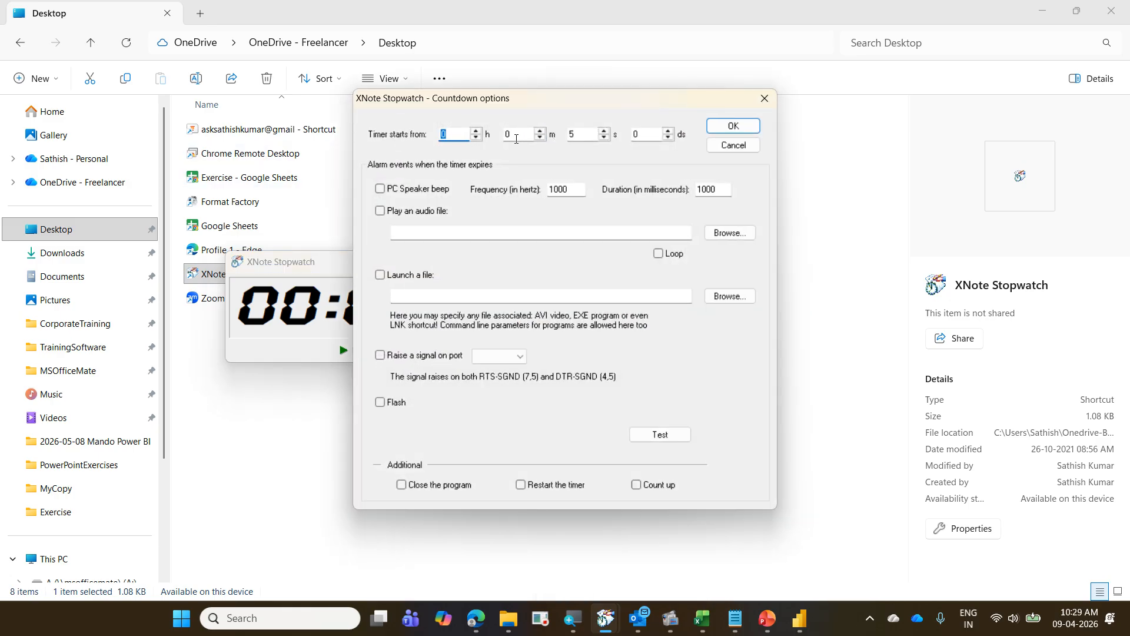
pyautogui.click(500, 134)
pyautogui.write('15')
pyautogui.press('Tab')
pyautogui.click(734, 126)
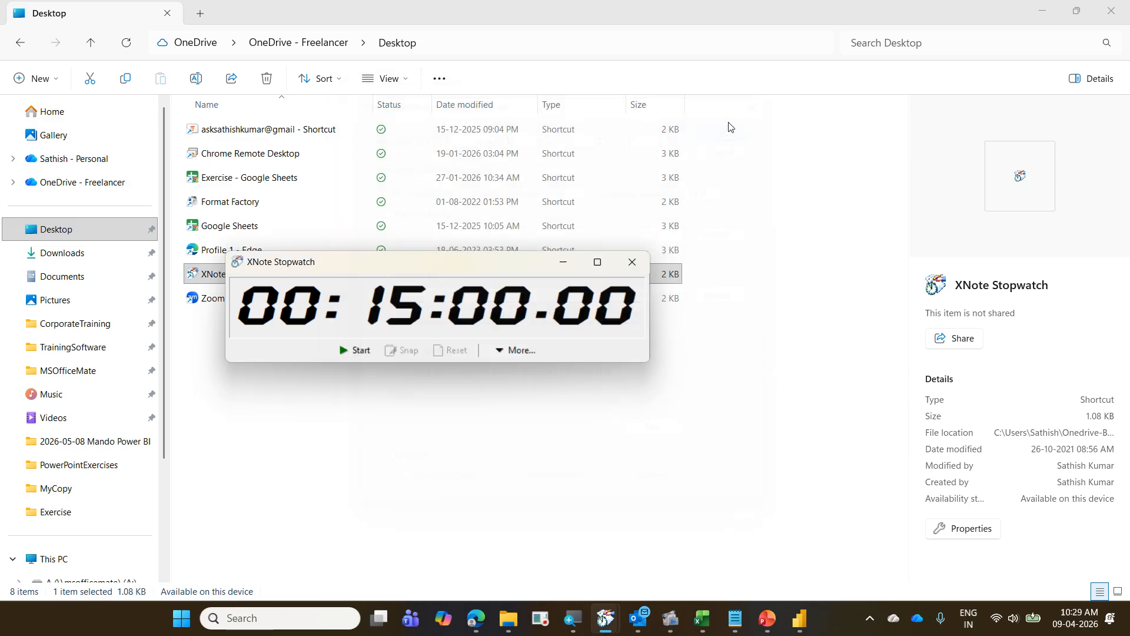
pyautogui.click(357, 350)
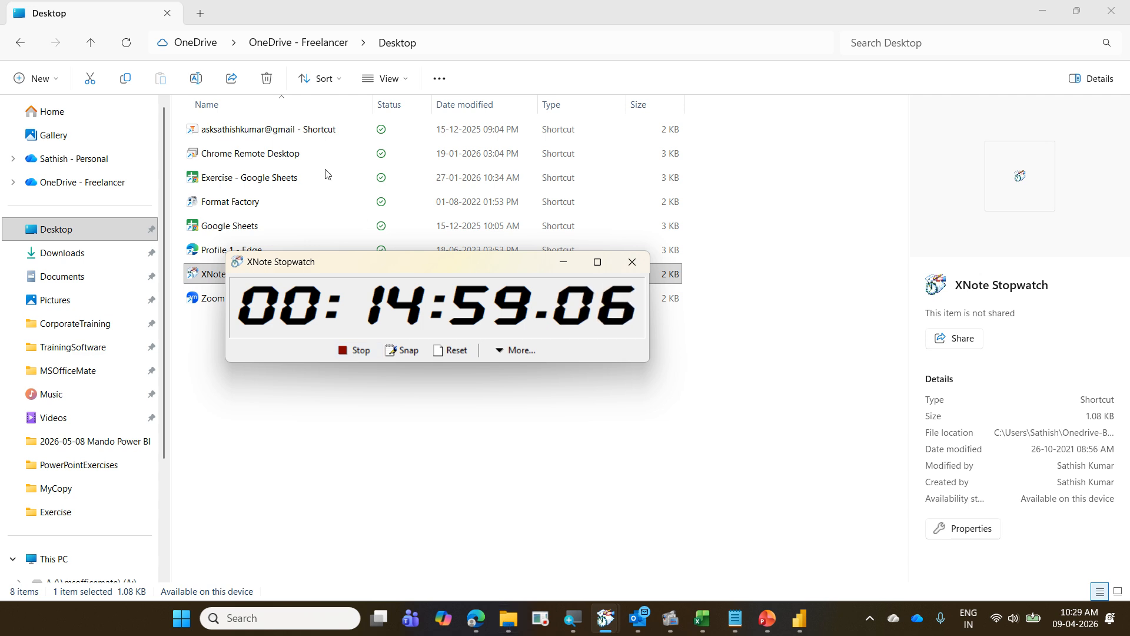
# Open the TimerLunch - Copy workbook from the CorporateTraining folder and place the running stopwatch above its large number.
pyautogui.click(99, 326)
pyautogui.scroll(-7, 354, 500)
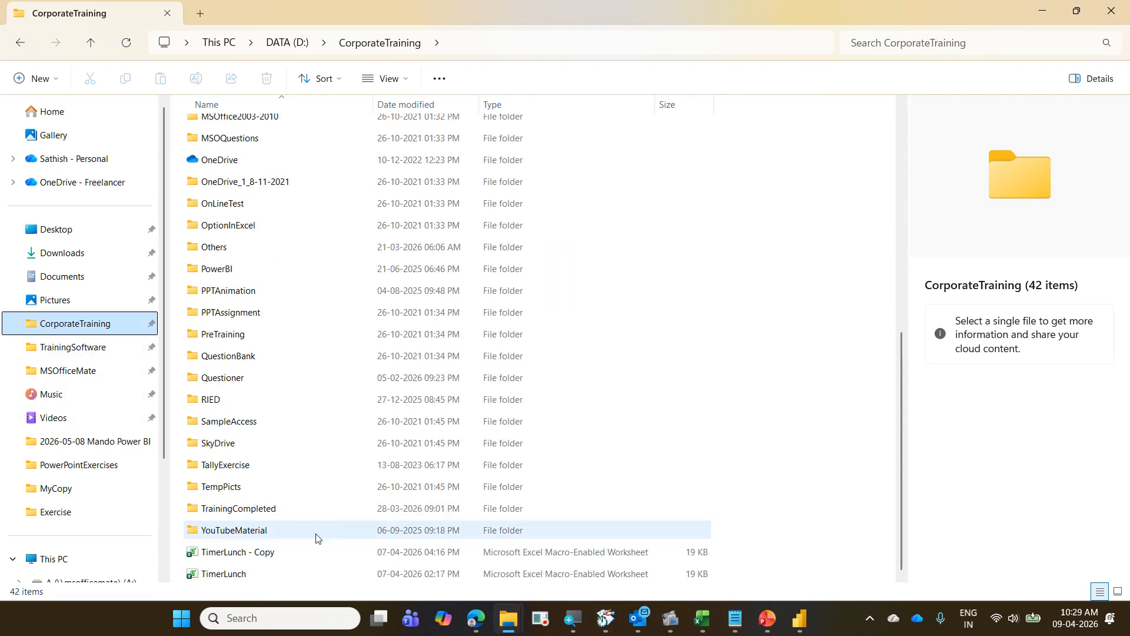
pyautogui.click(310, 558)
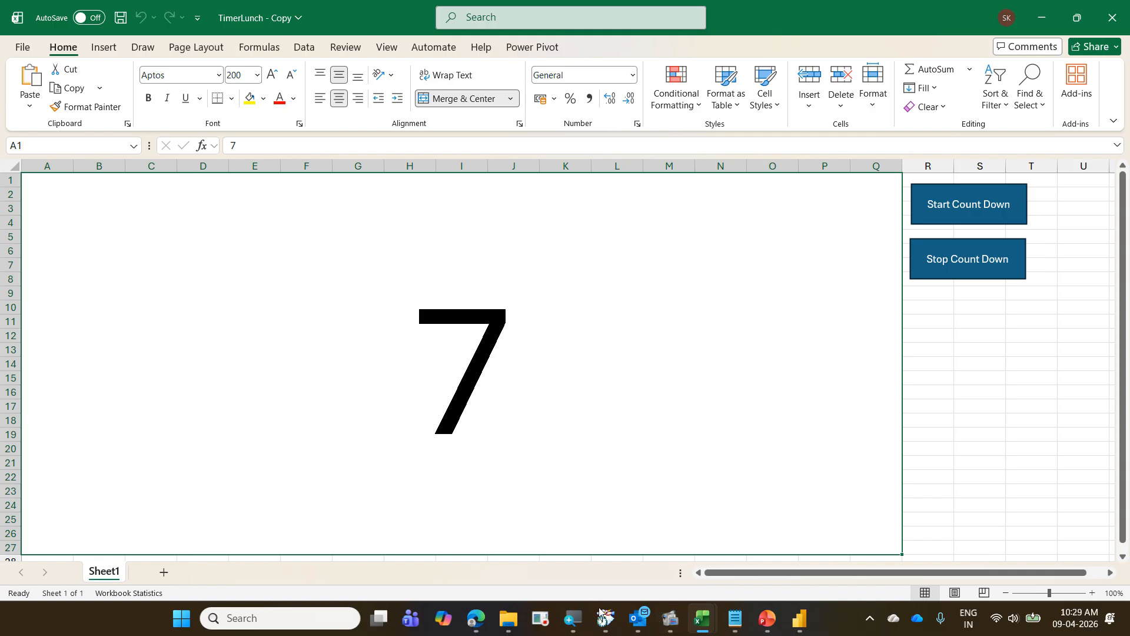
pyautogui.moveTo(601, 625)
pyautogui.click(626, 570)
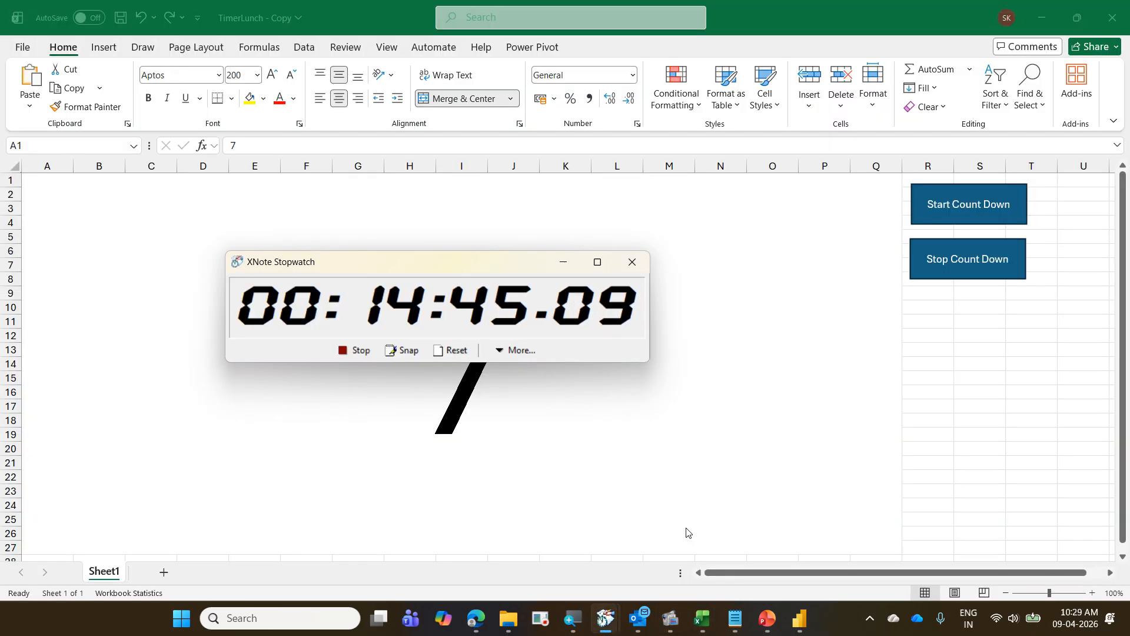
pyautogui.moveTo(464, 266); pyautogui.dragTo(453, 166)
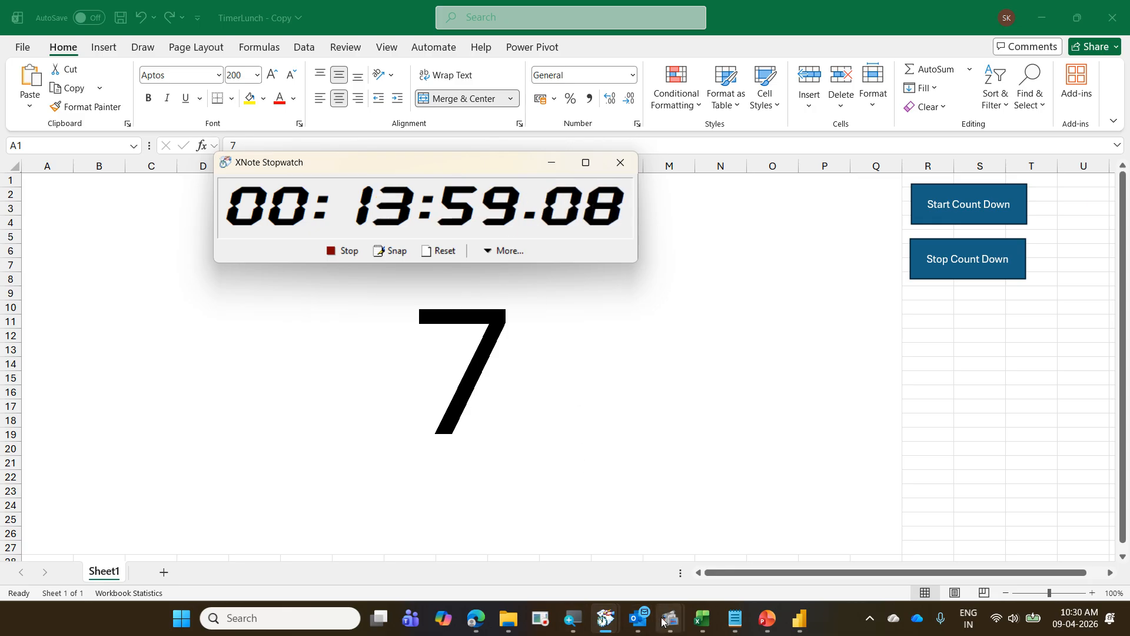
pyautogui.click(596, 533)
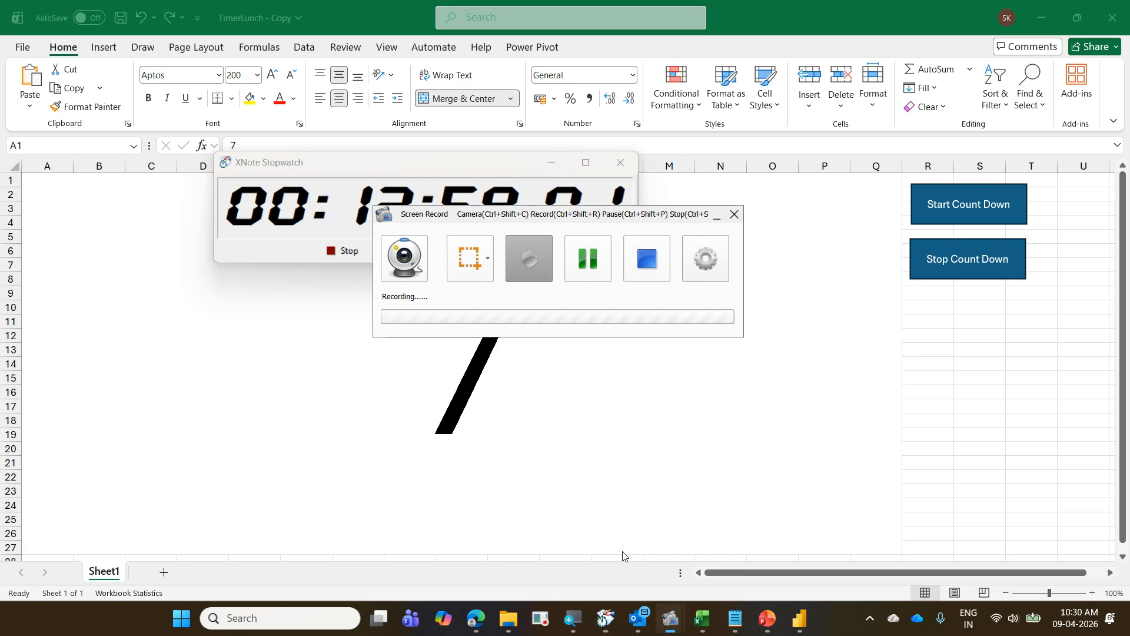
pyautogui.click(598, 268)
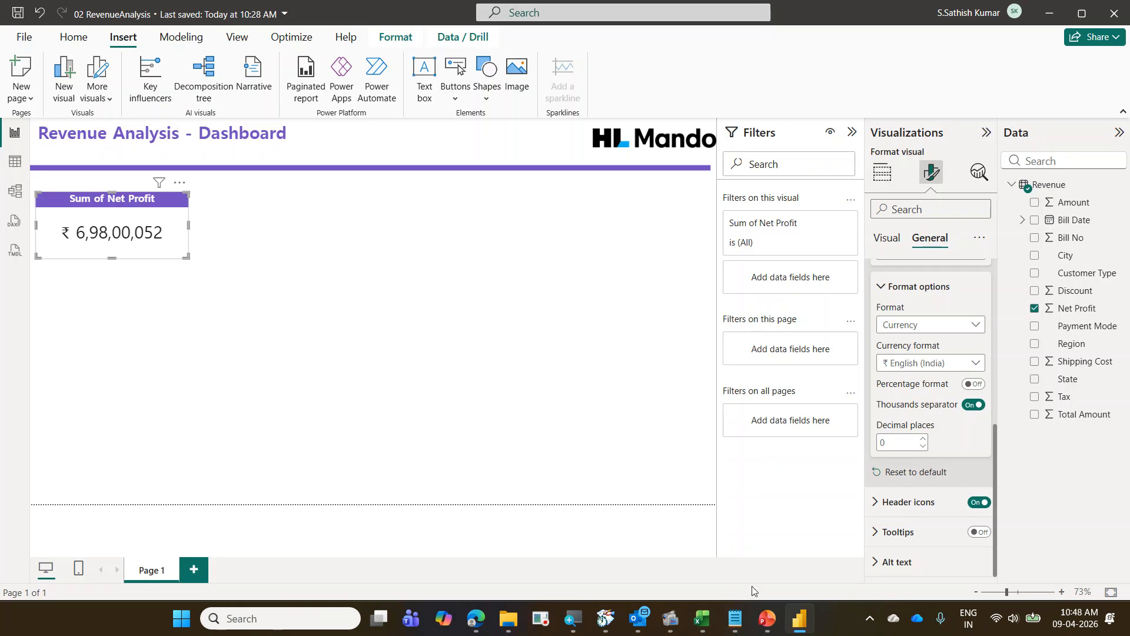
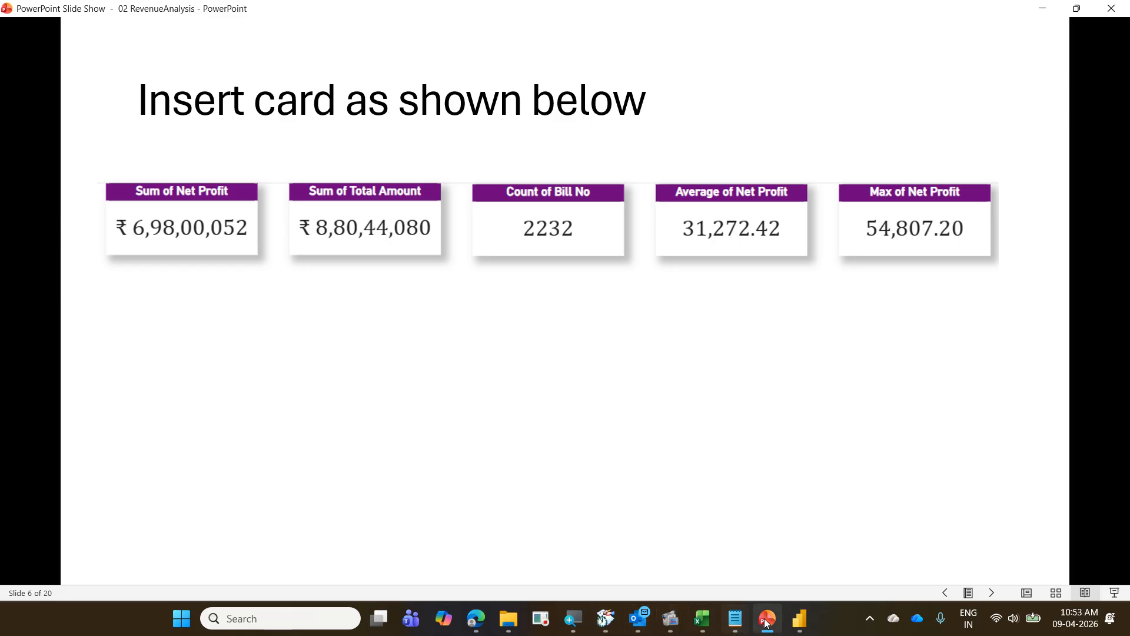
# Switch back to Power BI and view the Sum of Net Profit card's build settings and the additional visuals options.
pyautogui.click(799, 619)
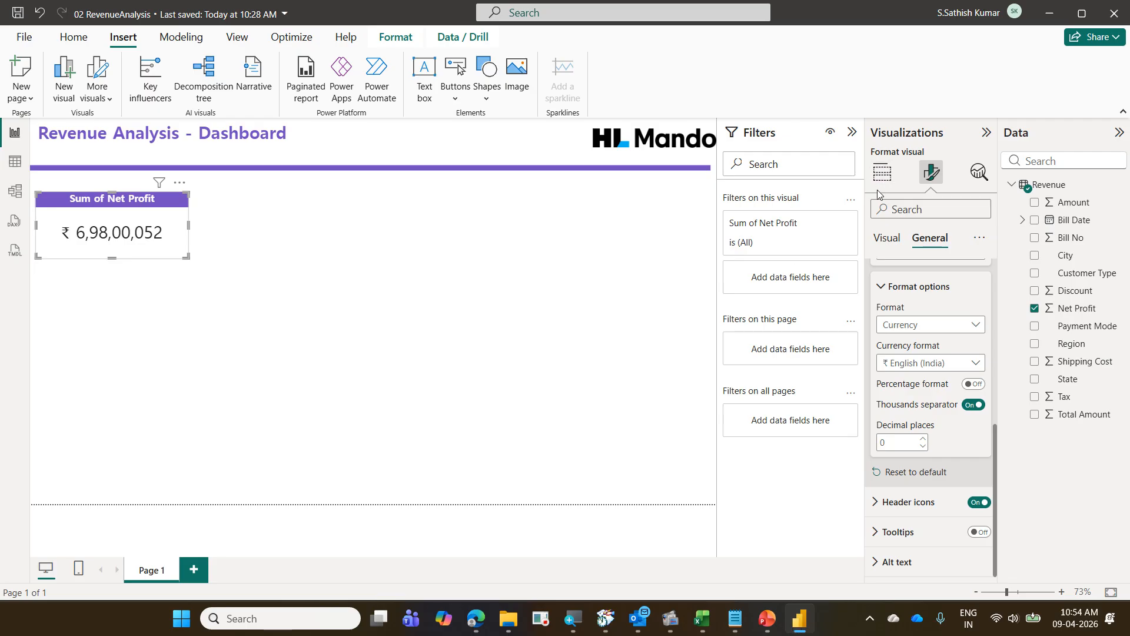
pyautogui.click(882, 172)
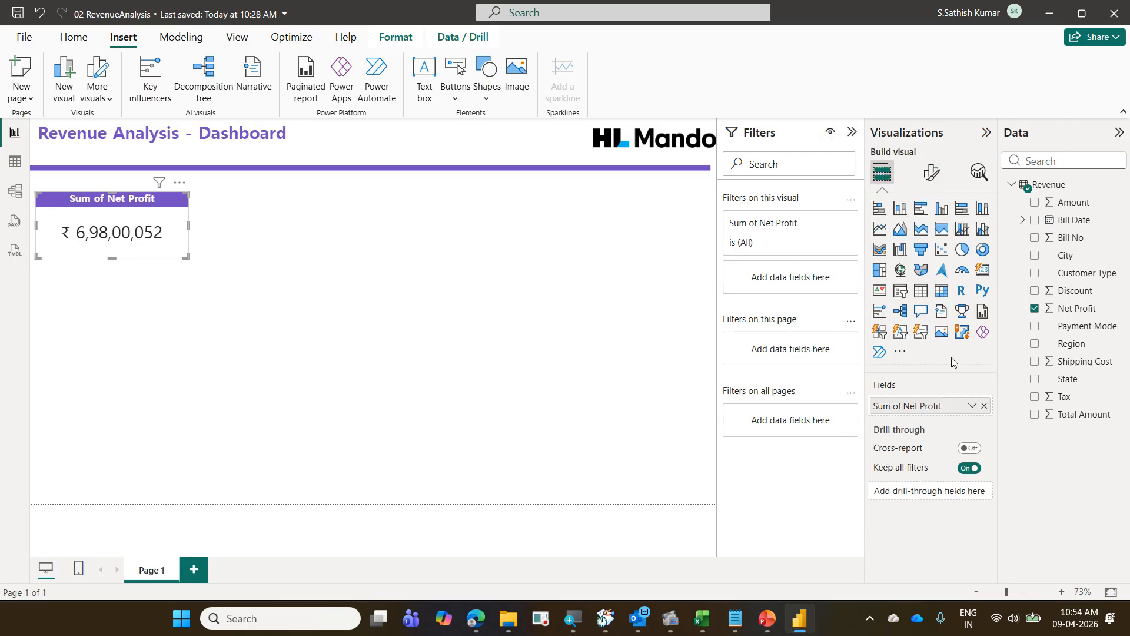
pyautogui.click(901, 354)
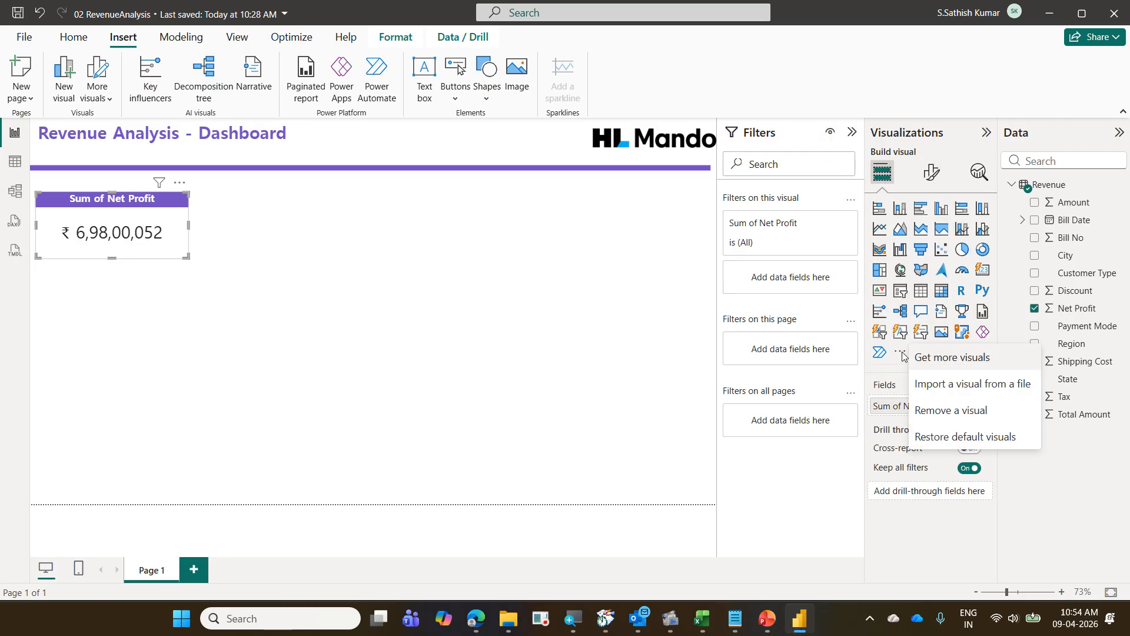
pyautogui.click(287, 303)
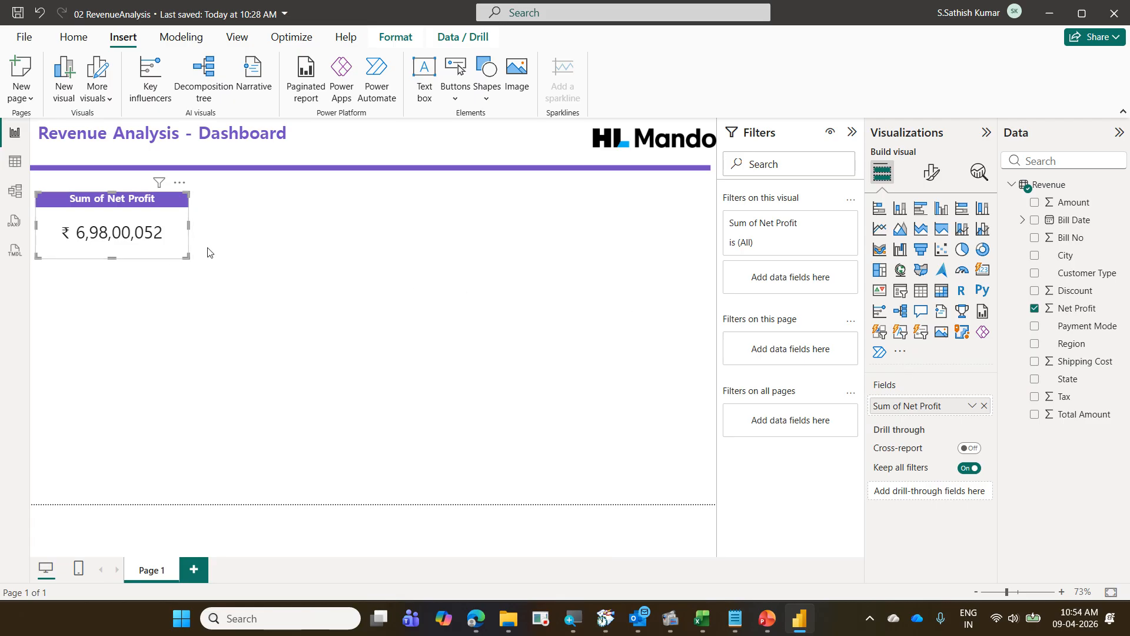
# Place a copy of the Sum of Net Profit card to its right and replace the copy's field with Total Amount.
pyautogui.hotkey('ctrl', 'v')
pyautogui.moveTo(193, 252); pyautogui.dragTo(355, 248)
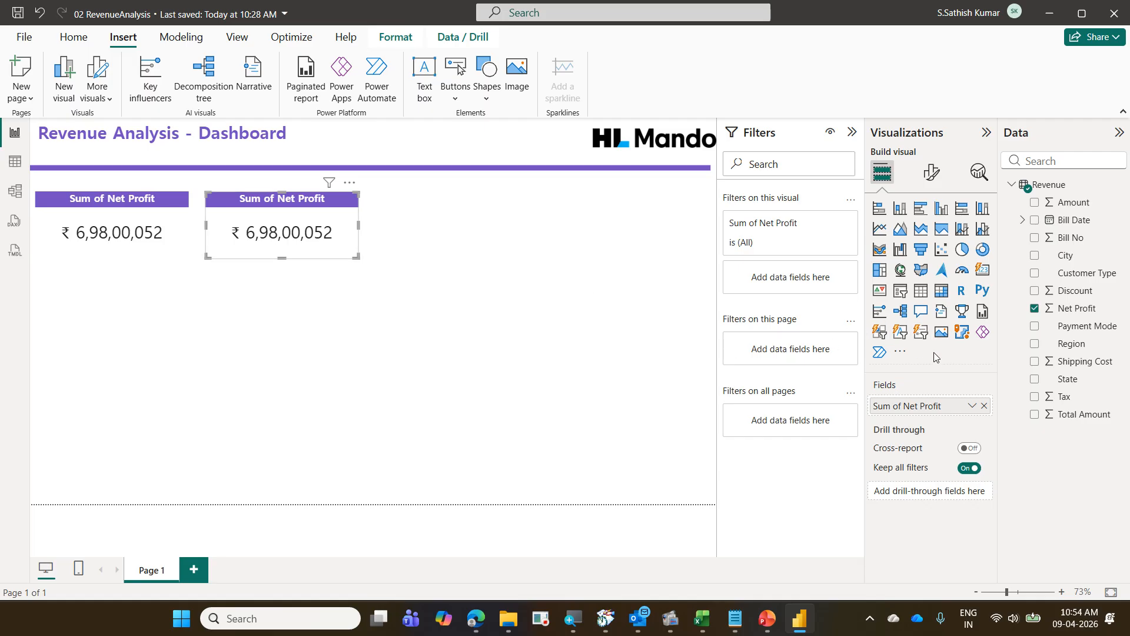
pyautogui.click(984, 406)
pyautogui.moveTo(1090, 415); pyautogui.dragTo(954, 410)
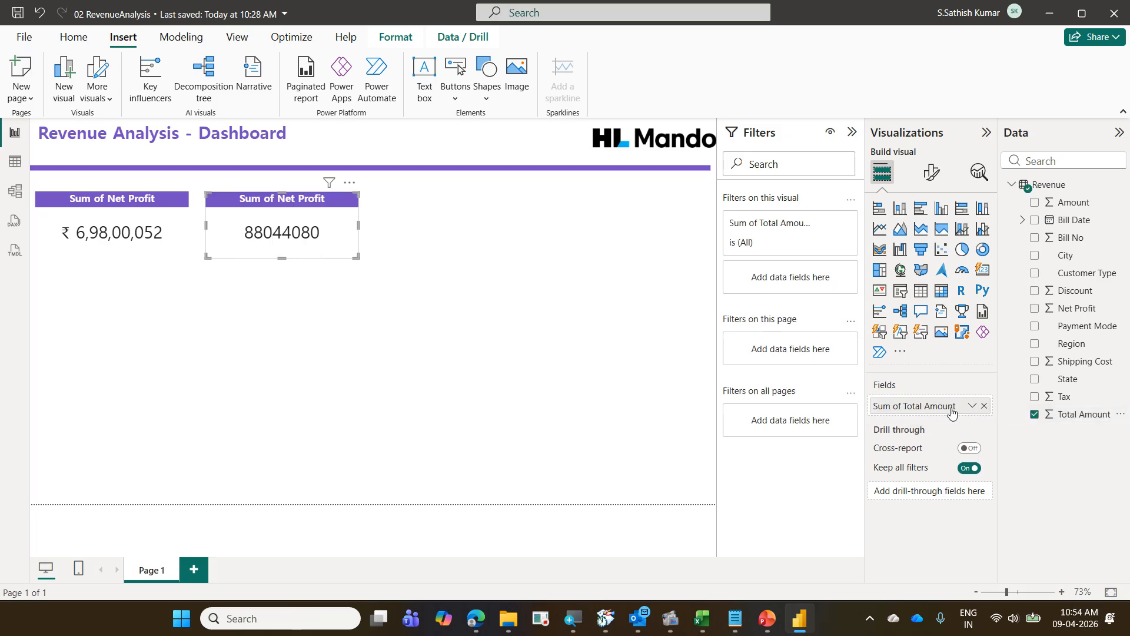
# Change the copied card's title text to "Sum of Total AMount".
pyautogui.click(931, 173)
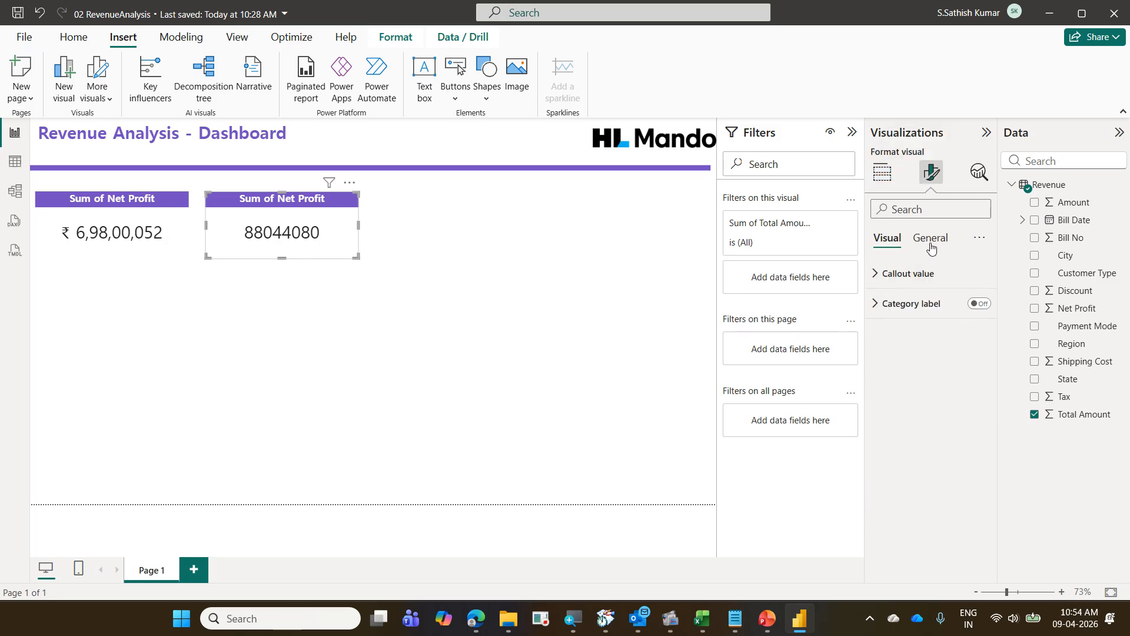
pyautogui.click(932, 246)
pyautogui.click(924, 303)
pyautogui.click(948, 377)
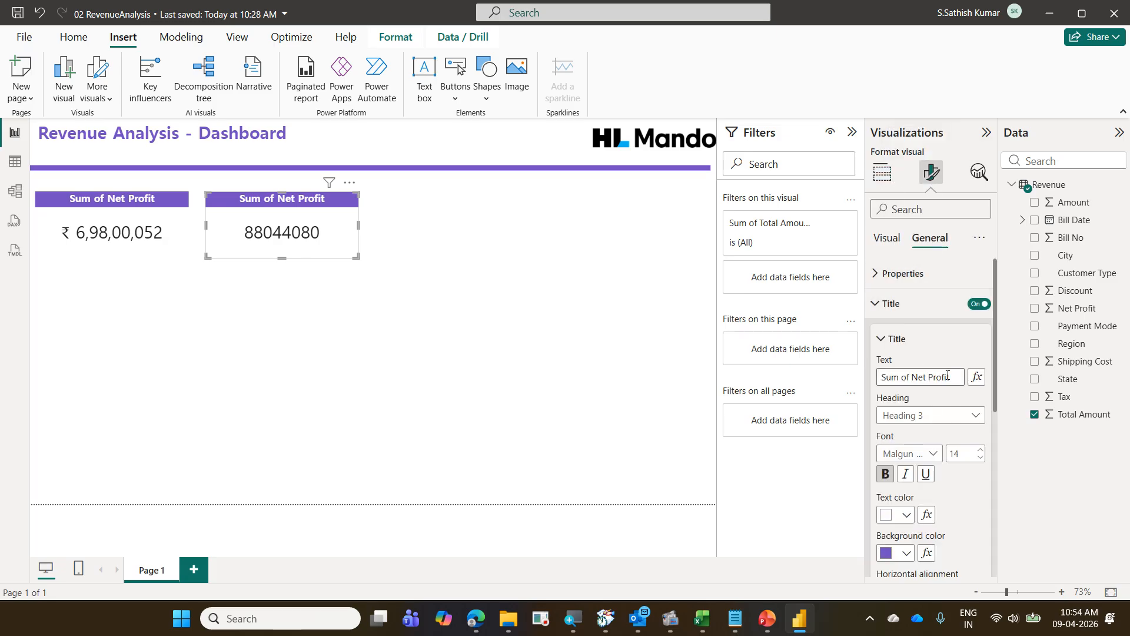
pyautogui.moveTo(950, 376); pyautogui.dragTo(914, 374)
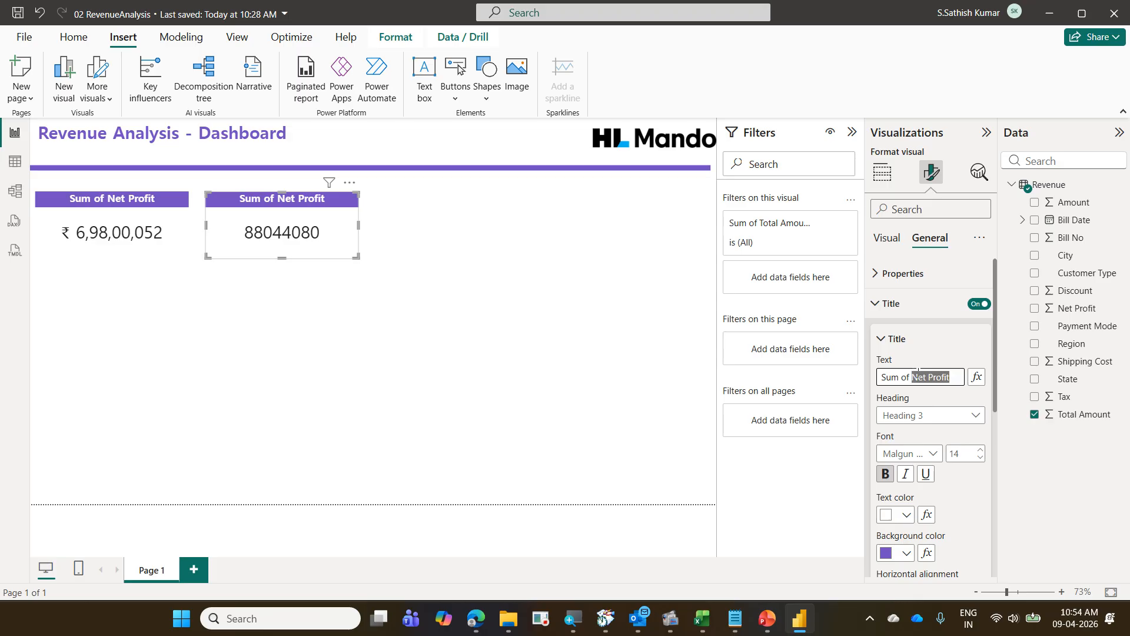
pyautogui.write('Total AMount')
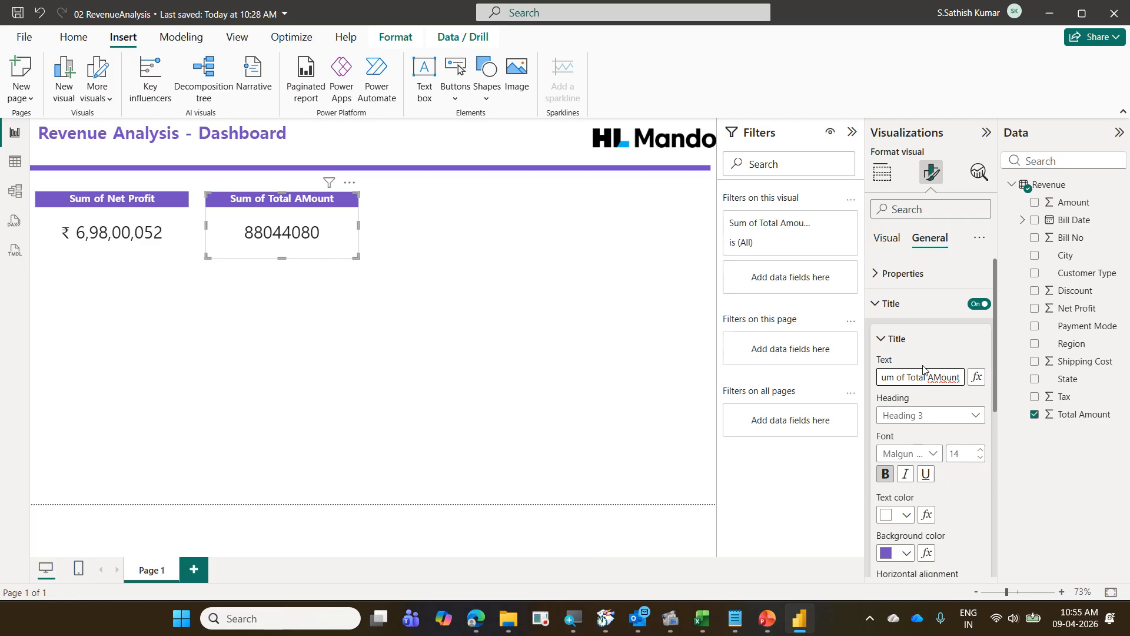
# Turn on the shadow effect for the Sum of Net Profit card.
pyautogui.click(123, 224)
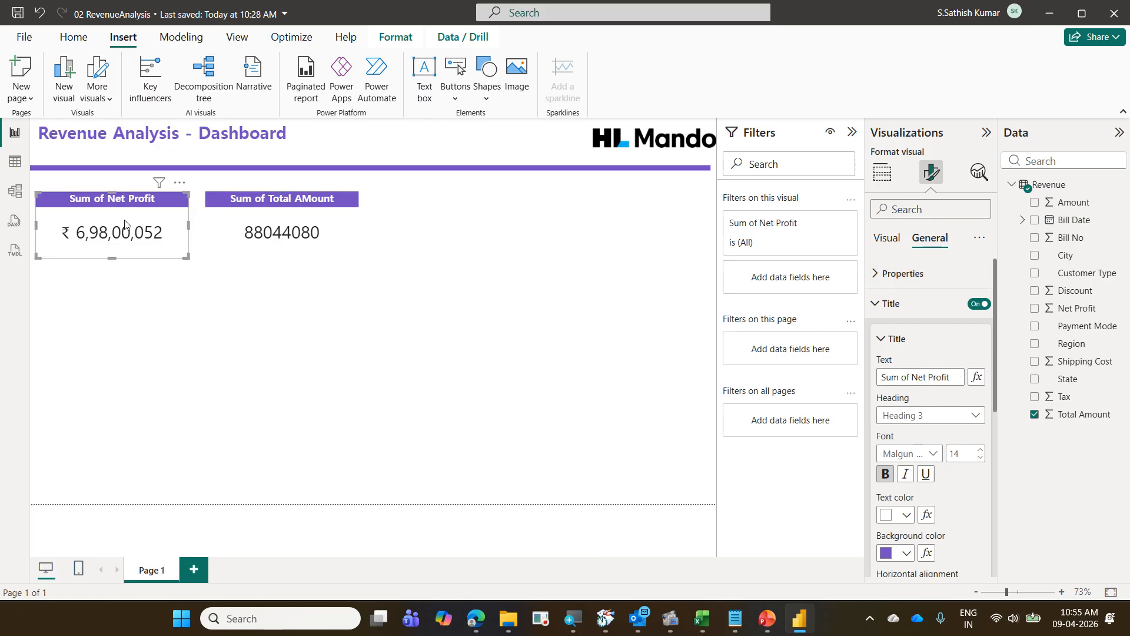
pyautogui.click(890, 303)
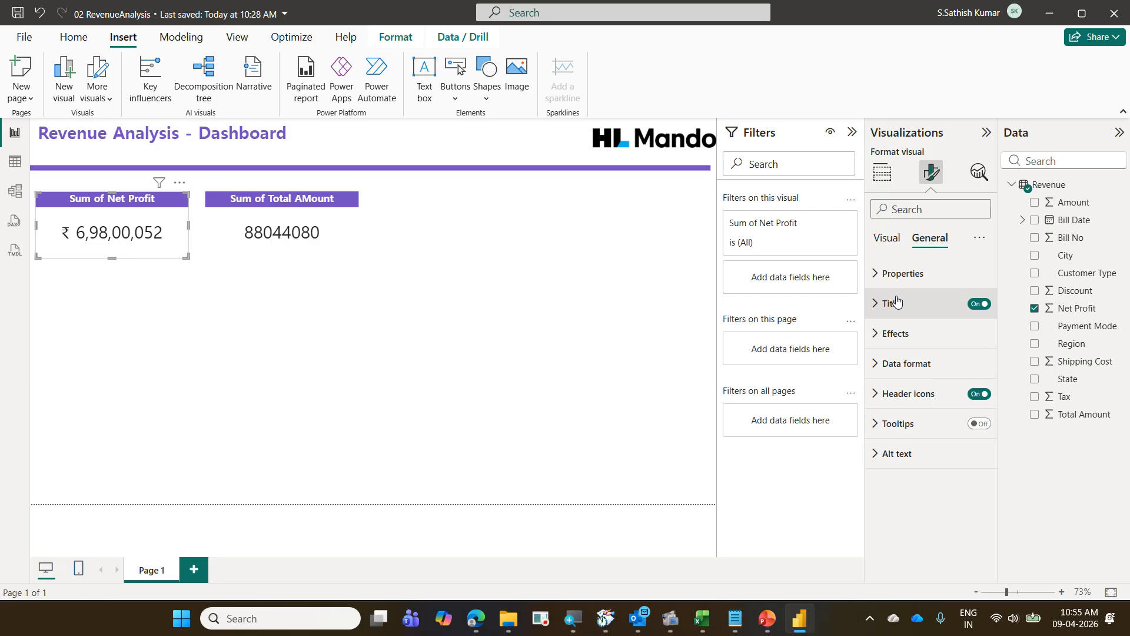
pyautogui.click(915, 332)
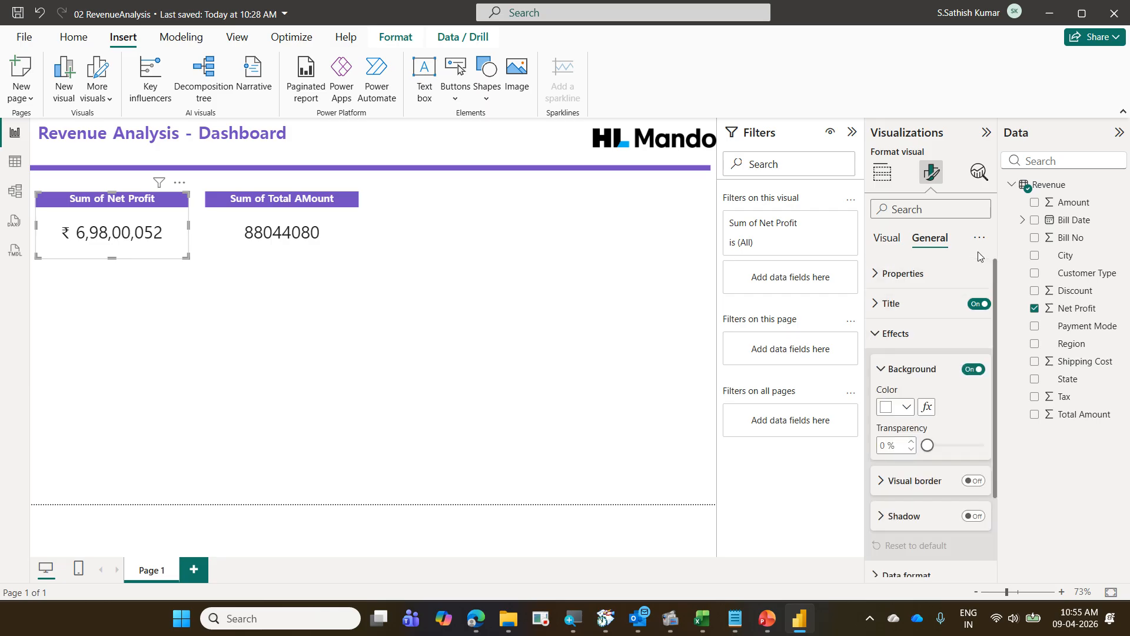
pyautogui.click(979, 522)
# Narrow the Total Amount and Net Profit cards and move the Total Amount card closer to the Net Profit card.
pyautogui.click(291, 253)
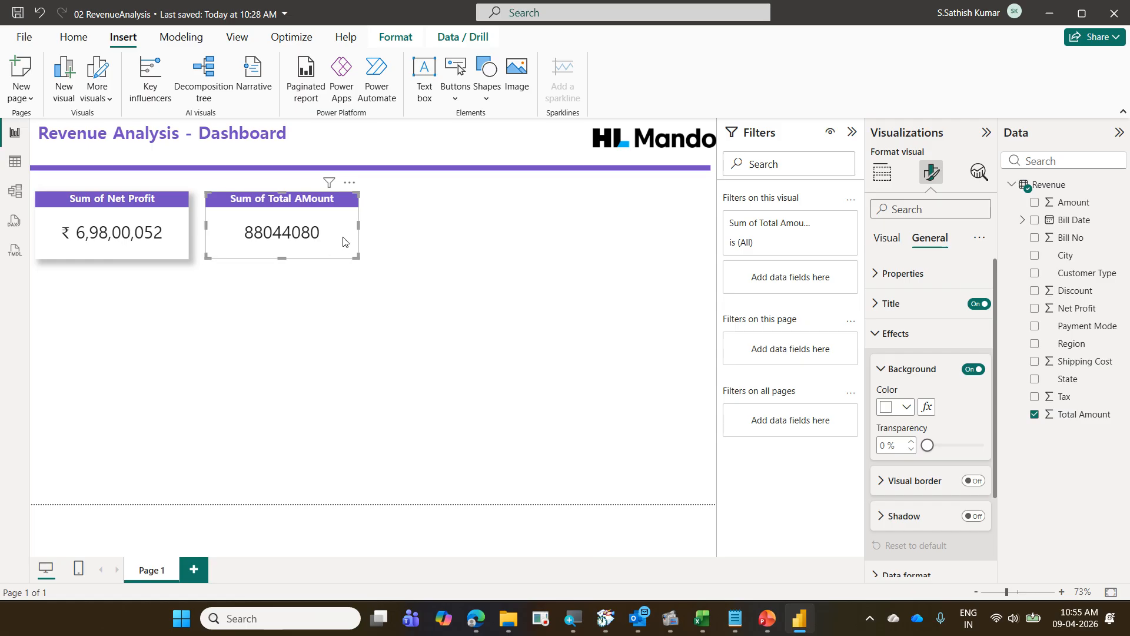
pyautogui.moveTo(358, 225); pyautogui.dragTo(334, 226)
pyautogui.click(172, 240)
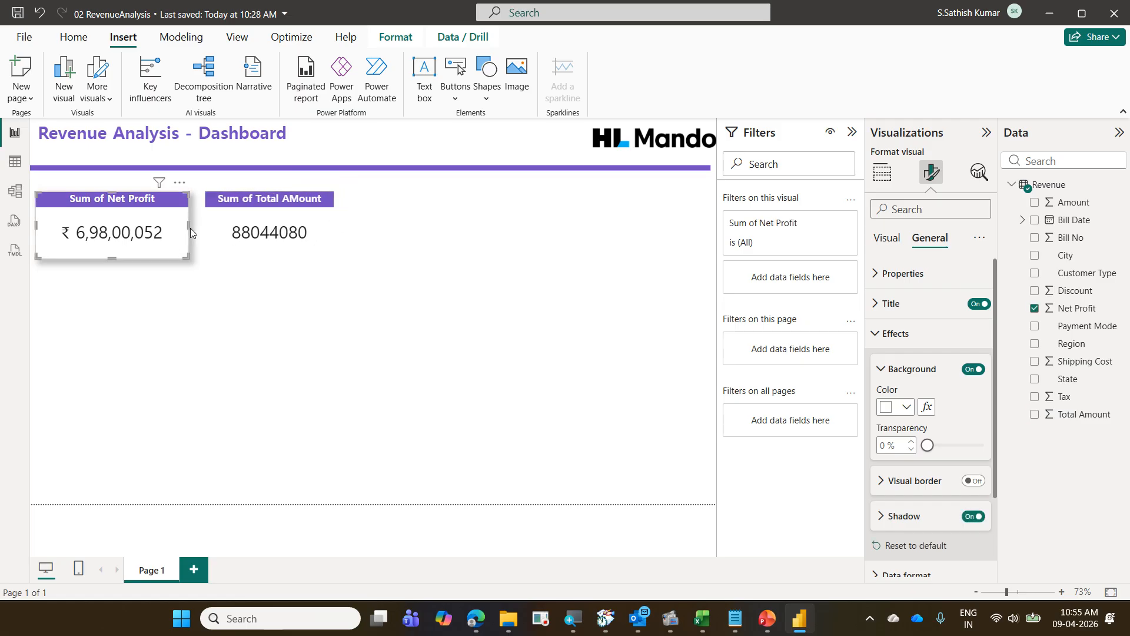
pyautogui.moveTo(188, 226); pyautogui.dragTo(157, 228)
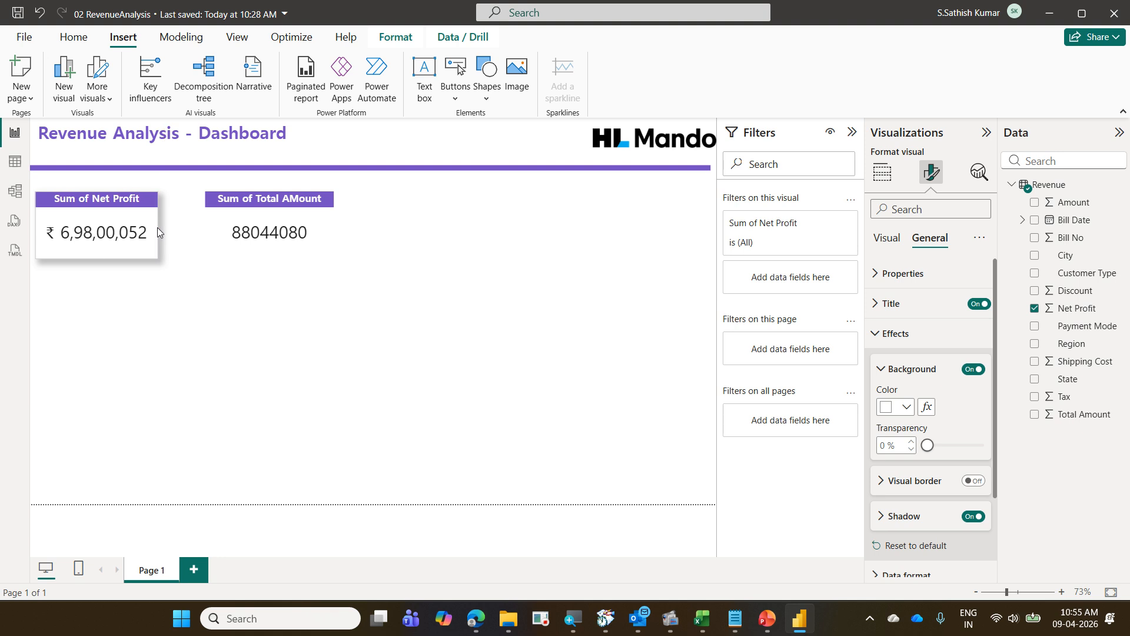
pyautogui.moveTo(220, 244); pyautogui.dragTo(196, 249)
# Turn on the shadow for the Total Amount card and place a copy of it to its right.
pyautogui.click(976, 512)
pyautogui.moveTo(282, 245); pyautogui.dragTo(425, 243)
pyautogui.hotkey('ctrl', 'c')
pyautogui.hotkey('ctrl', 'v')
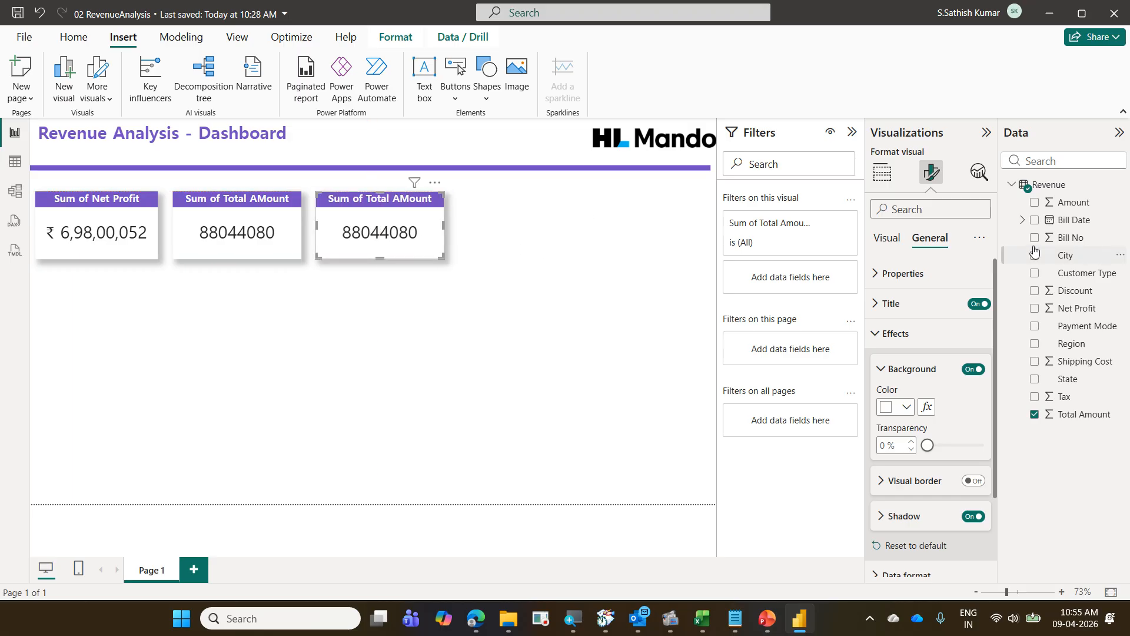
# Replace the third card's field with Bill No and summarize it as a distinct count.
pyautogui.click(885, 176)
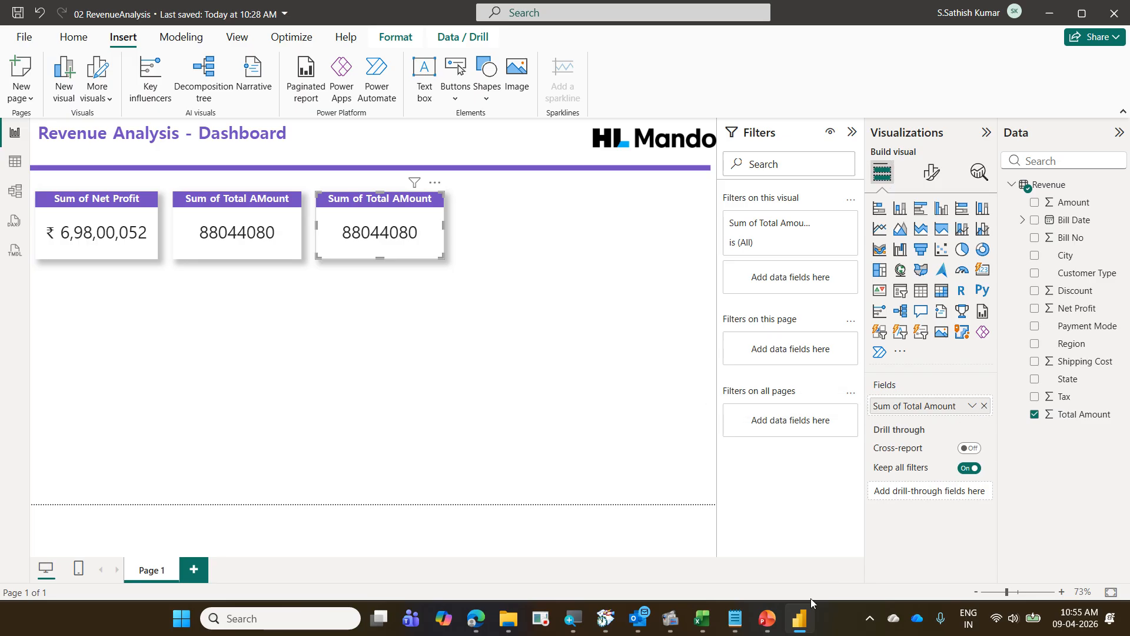
pyautogui.click(767, 620)
pyautogui.click(767, 621)
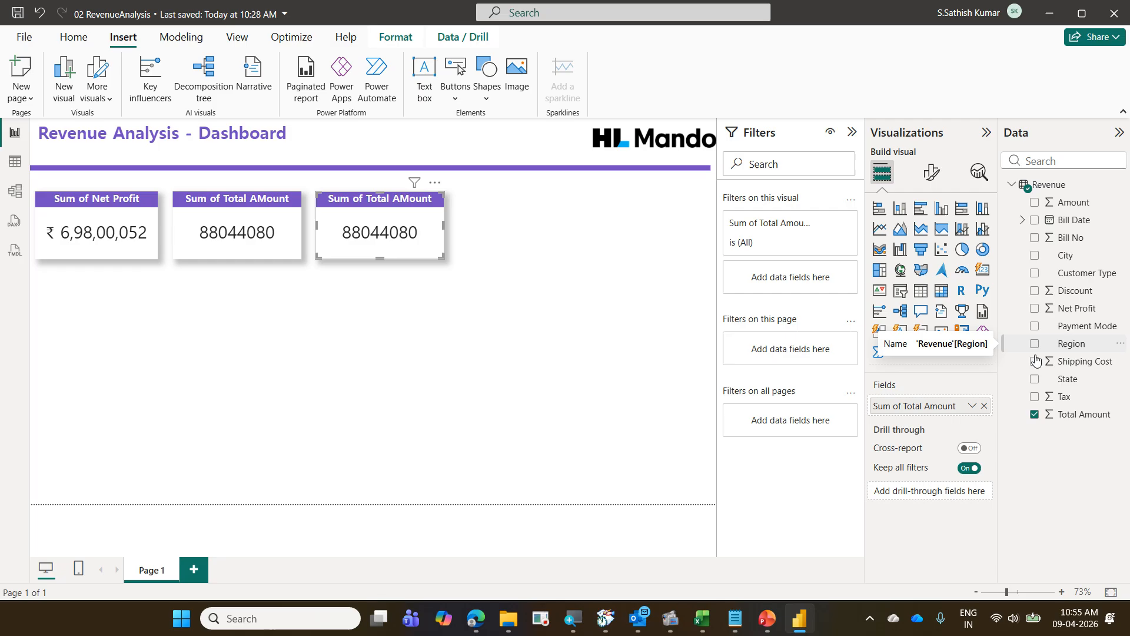
pyautogui.click(983, 406)
pyautogui.moveTo(1071, 238); pyautogui.dragTo(951, 410)
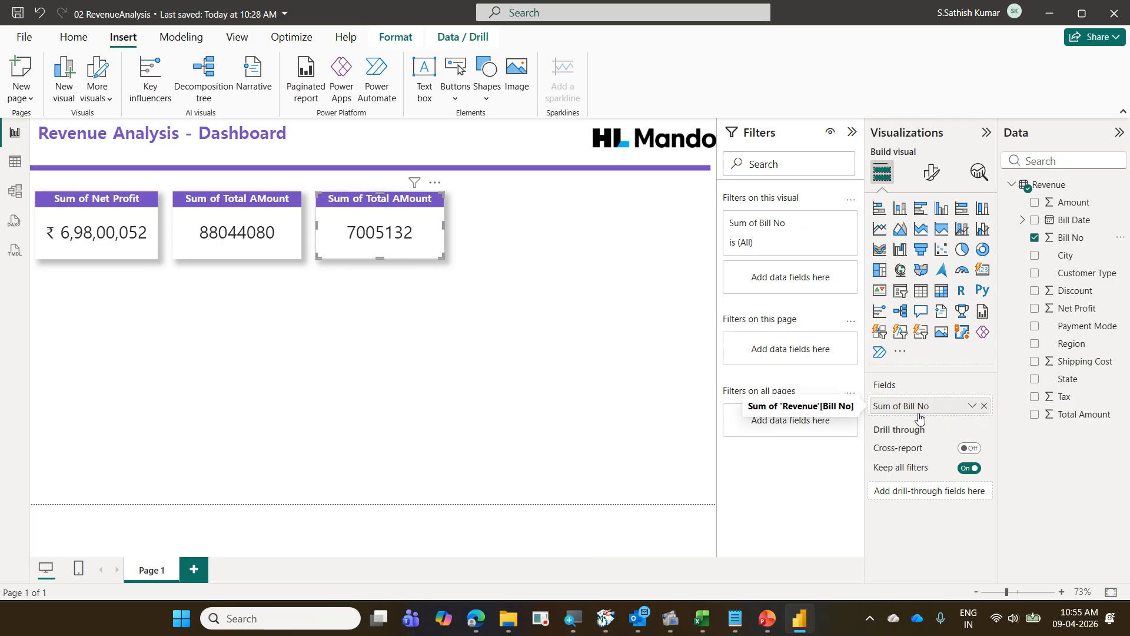
pyautogui.click(973, 406)
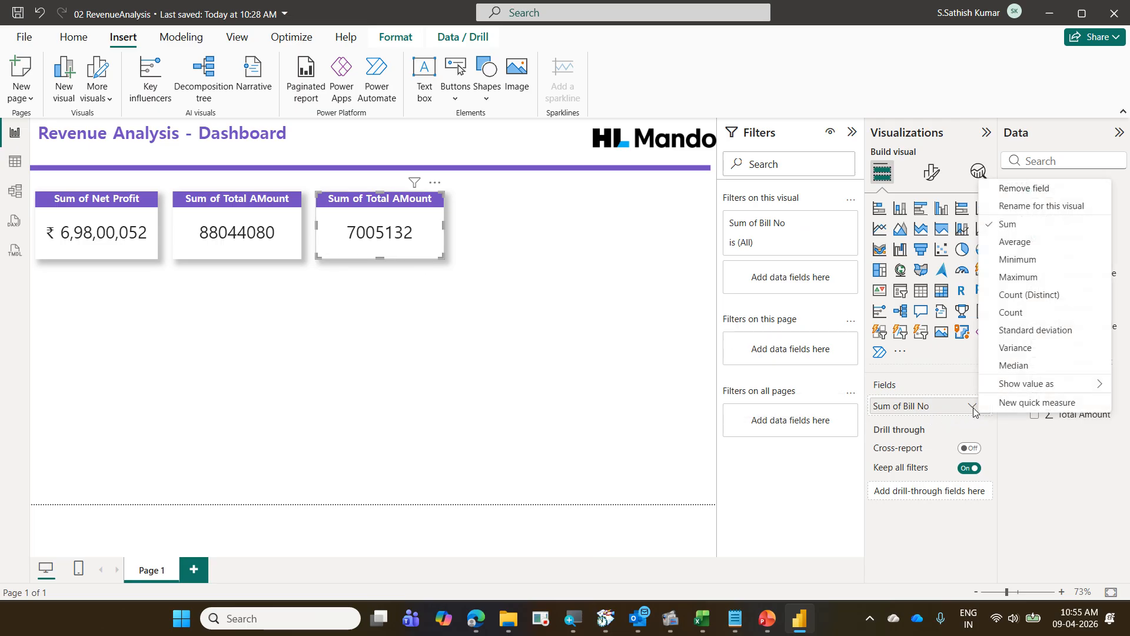
pyautogui.click(1028, 302)
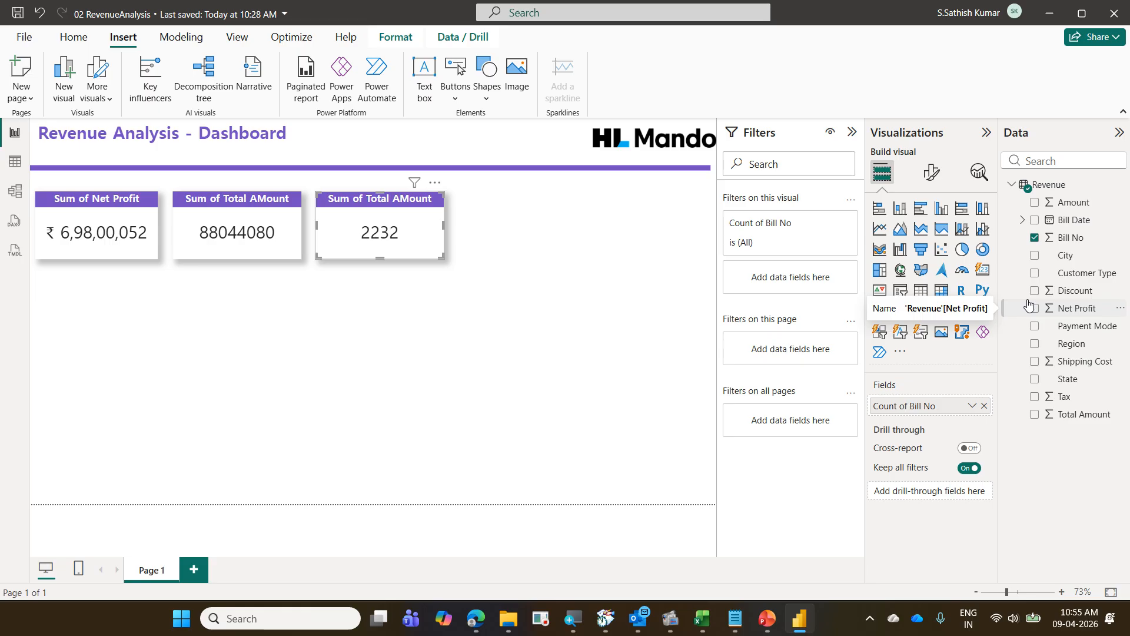
# Change the third card's title text to "Count of Bills".
pyautogui.click(929, 175)
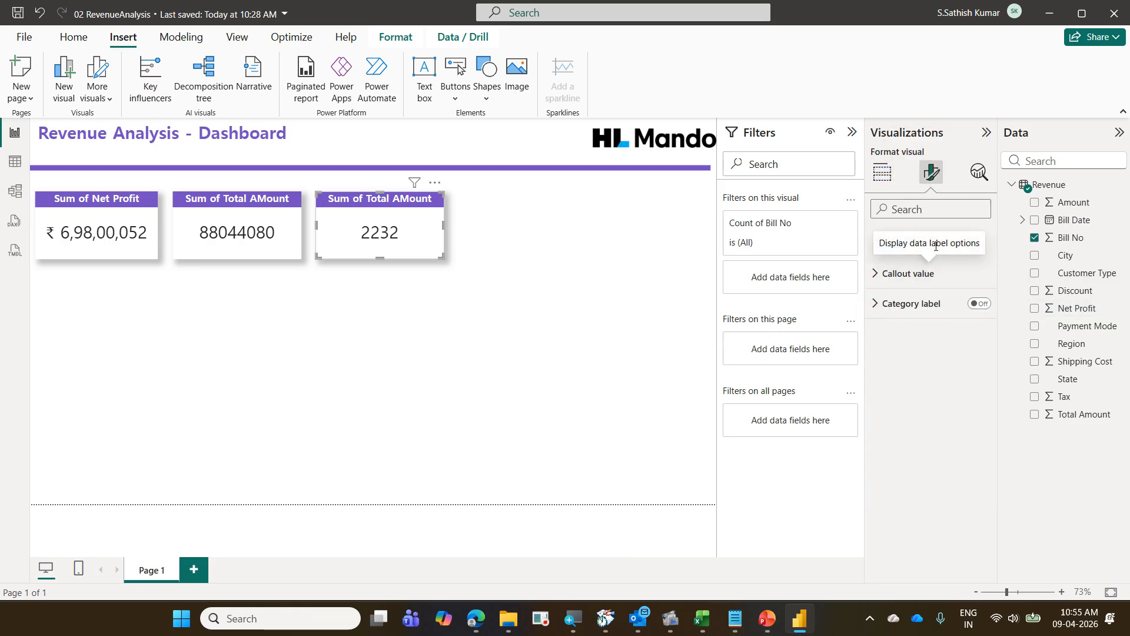
pyautogui.click(910, 278)
pyautogui.click(932, 242)
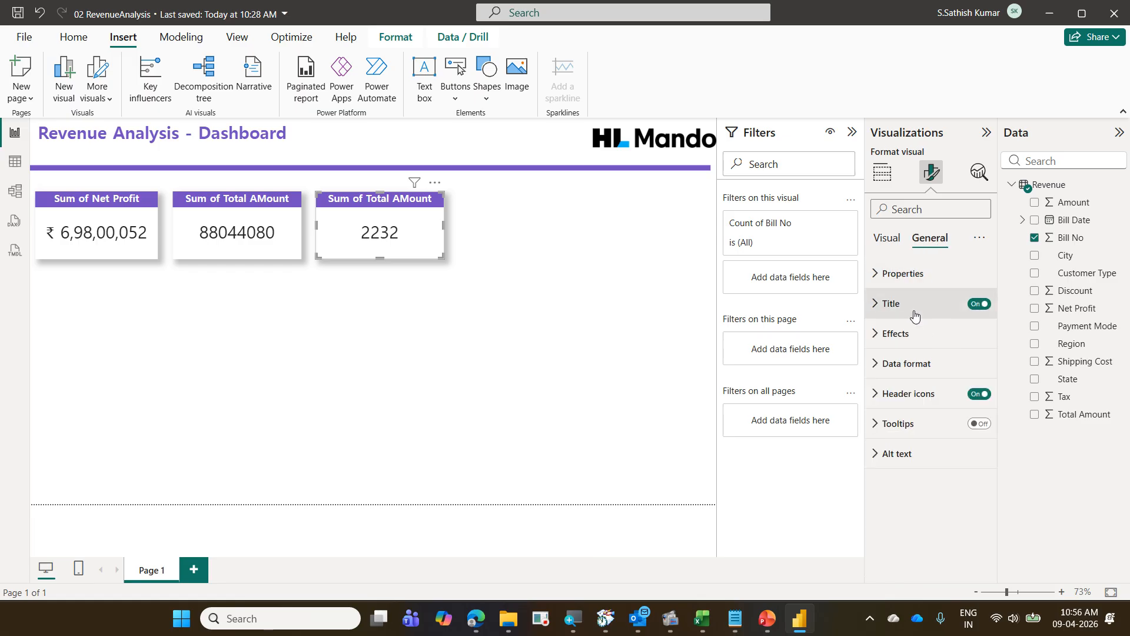
pyautogui.click(892, 304)
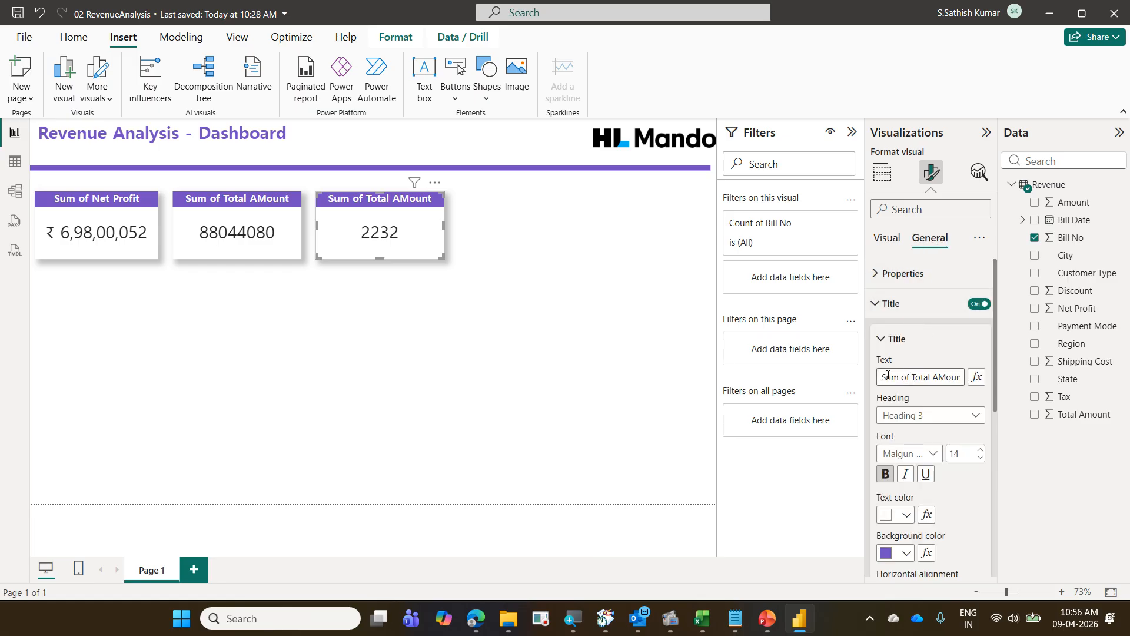
pyautogui.moveTo(885, 376); pyautogui.dragTo(966, 373)
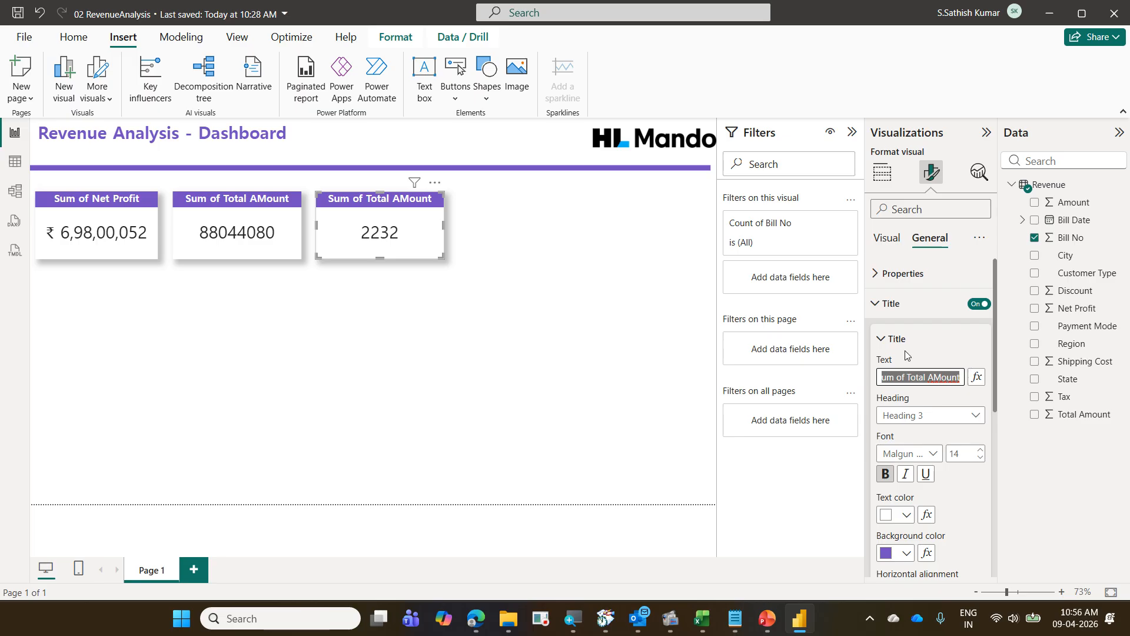
pyautogui.write('Count of Bills')
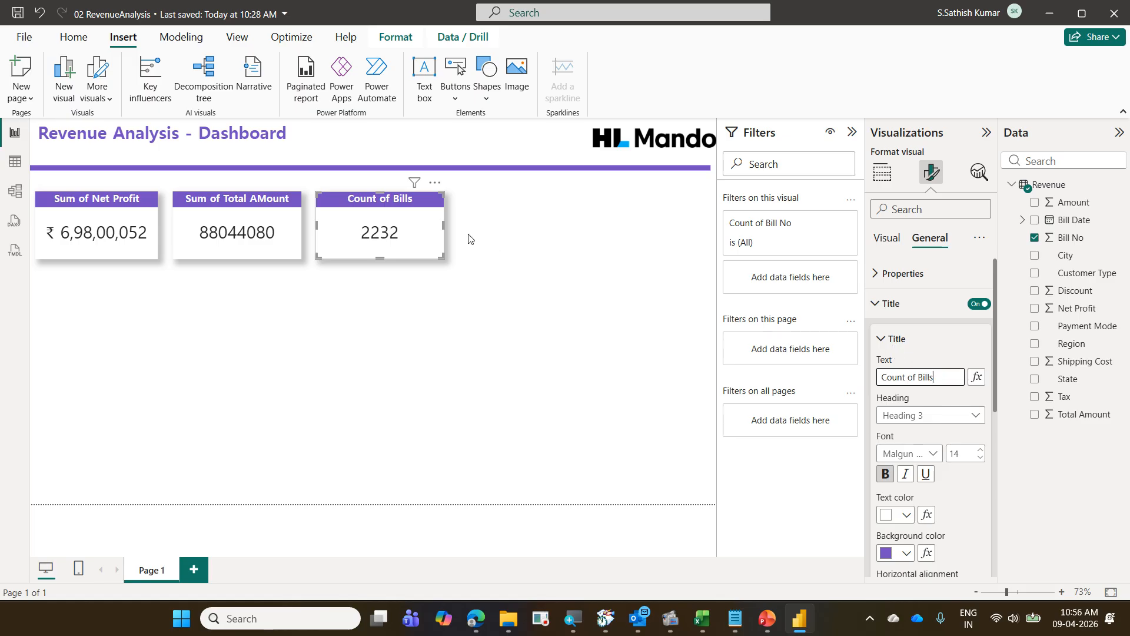
# Duplicate the slightly narrowed Count of Bills card to its right and set the copy's field to the average of Net Profit.
pyautogui.moveTo(444, 225); pyautogui.dragTo(535, 231)
pyautogui.hotkey('ctrl', 'v')
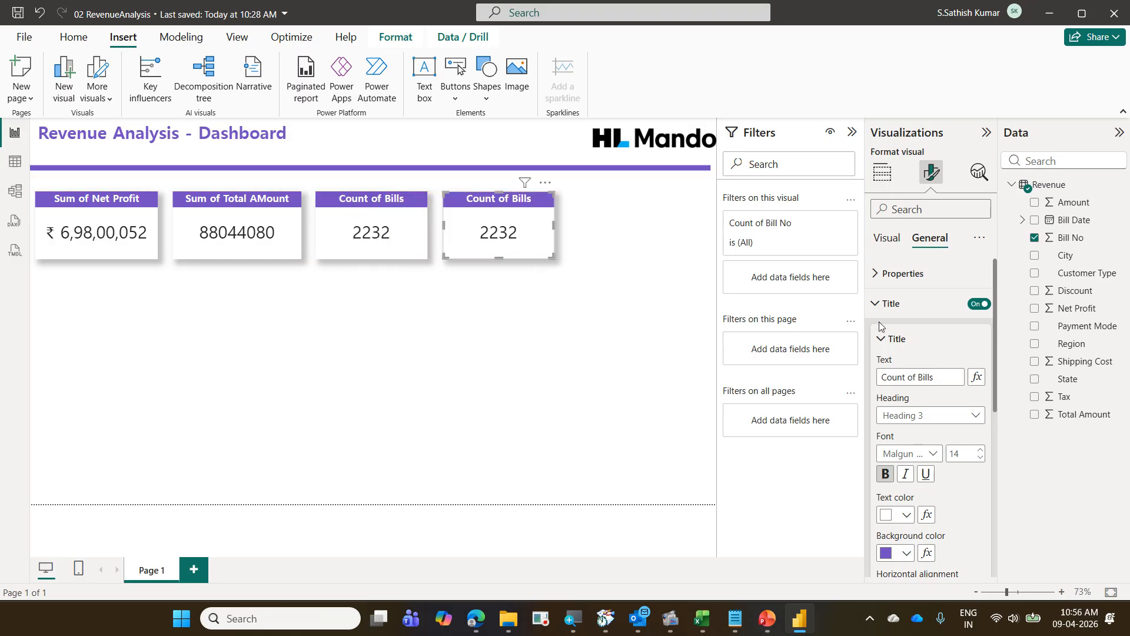
pyautogui.click(887, 237)
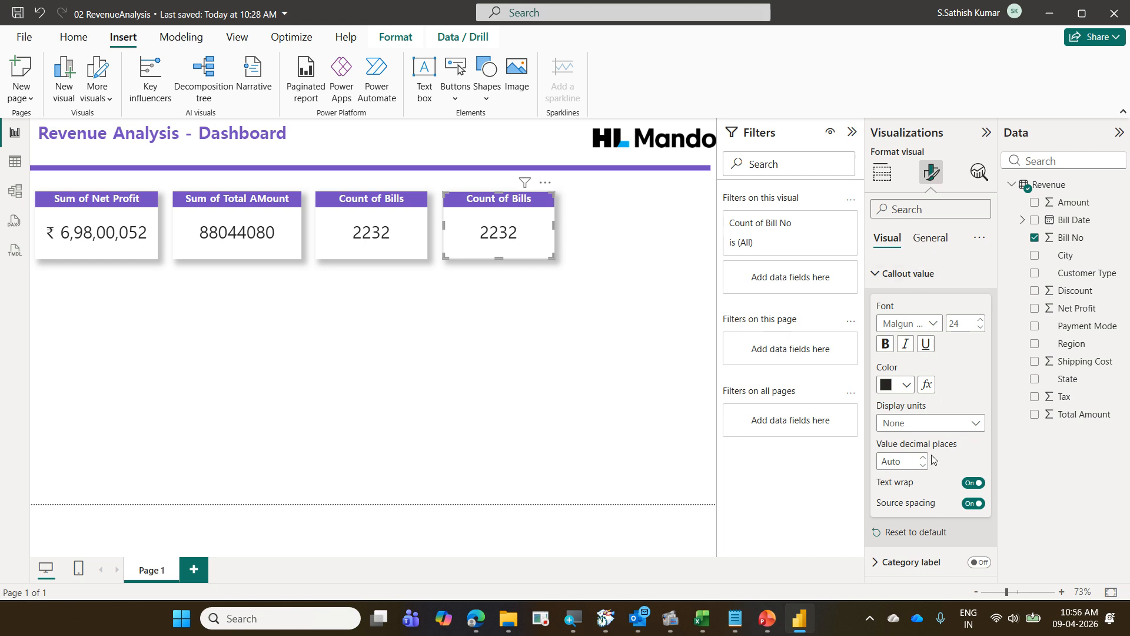
pyautogui.click(881, 171)
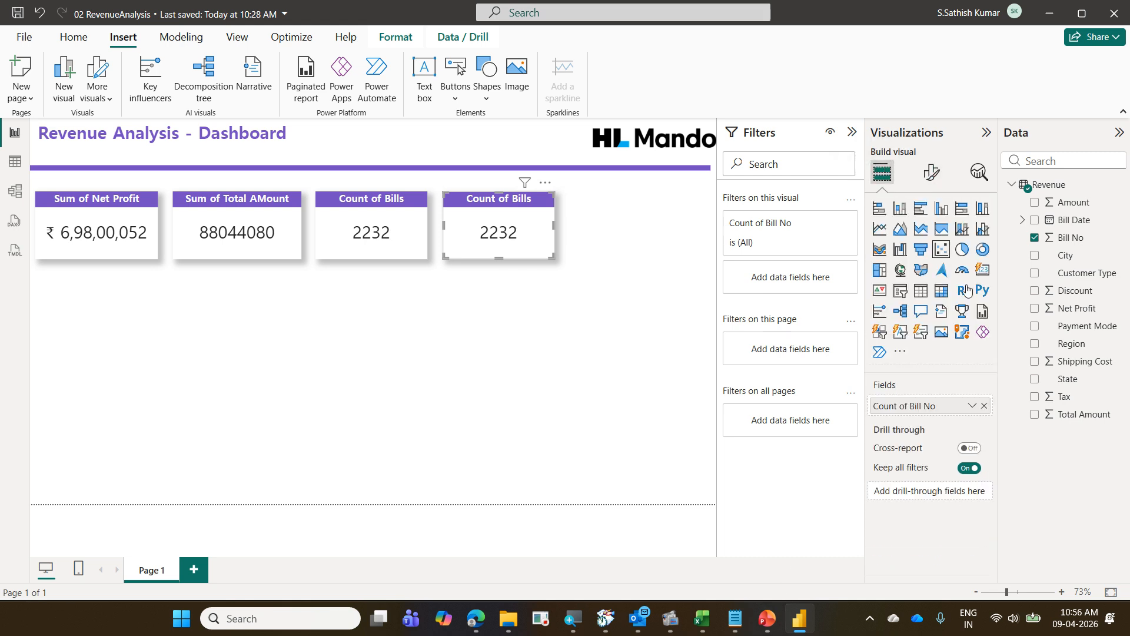
pyautogui.click(983, 407)
pyautogui.moveTo(1075, 308); pyautogui.dragTo(939, 405)
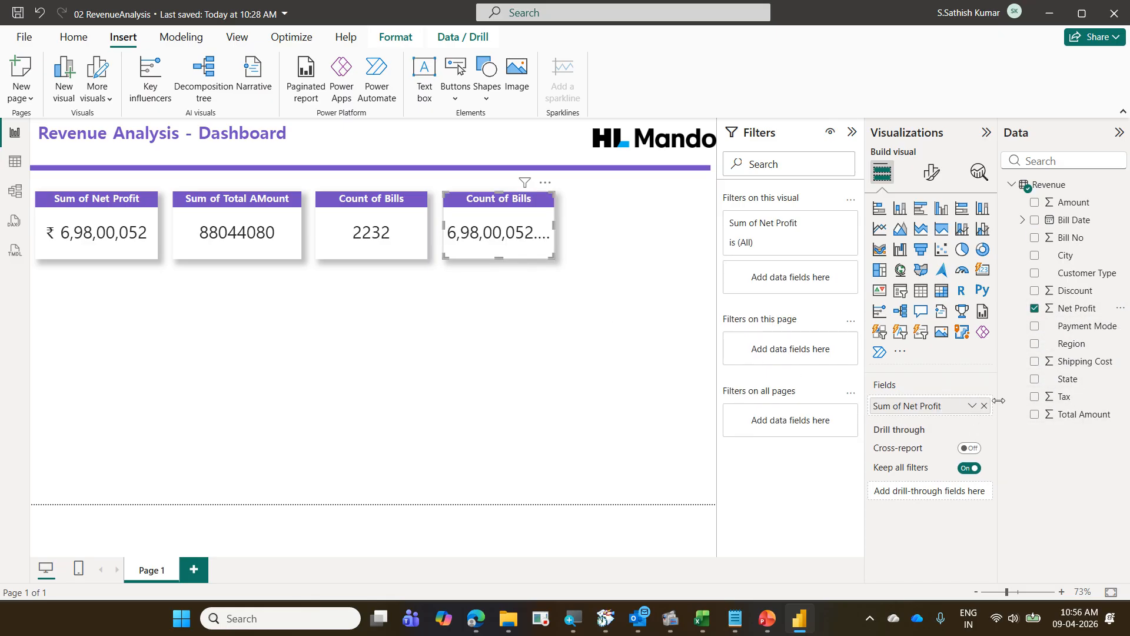
pyautogui.click(972, 407)
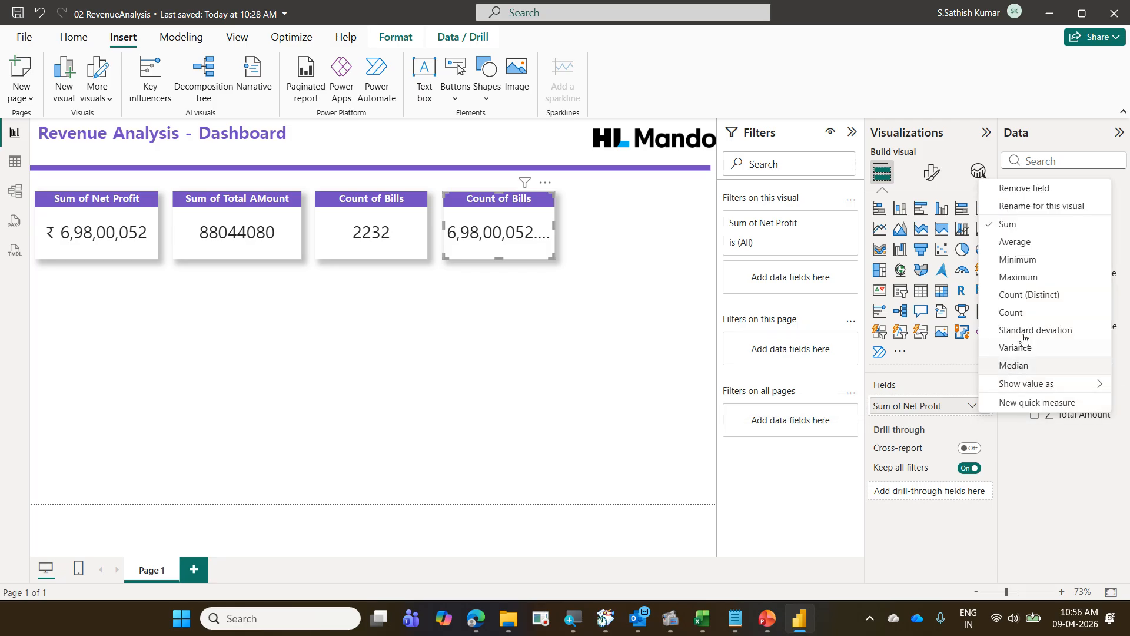
pyautogui.click(1031, 243)
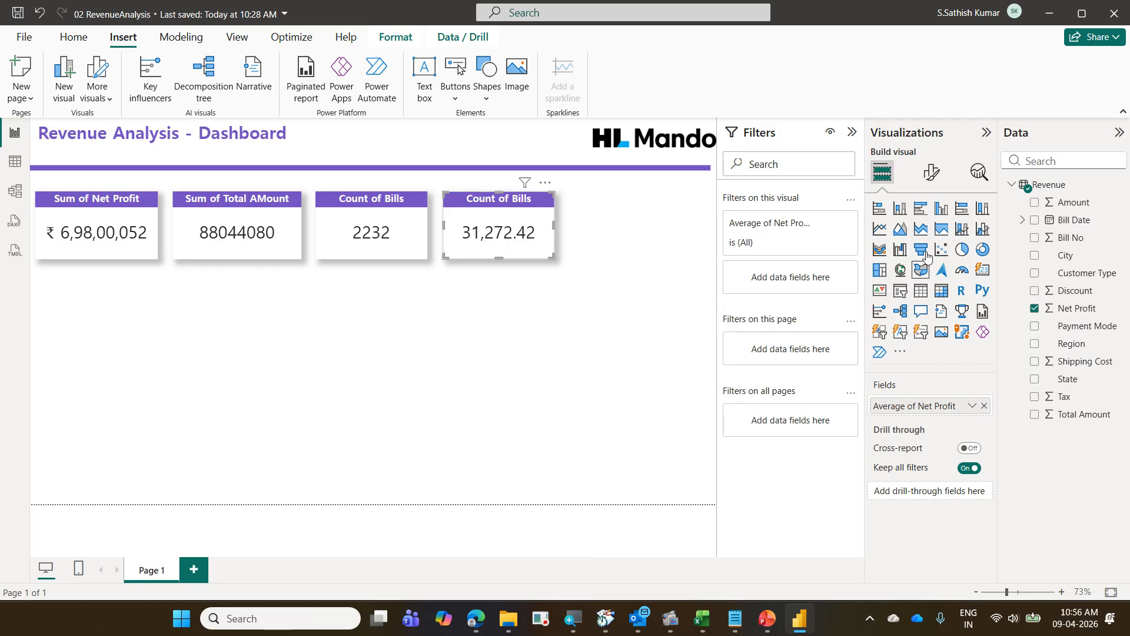
# Change the fourth card's title text to "Average of Net Profit".
pyautogui.click(931, 173)
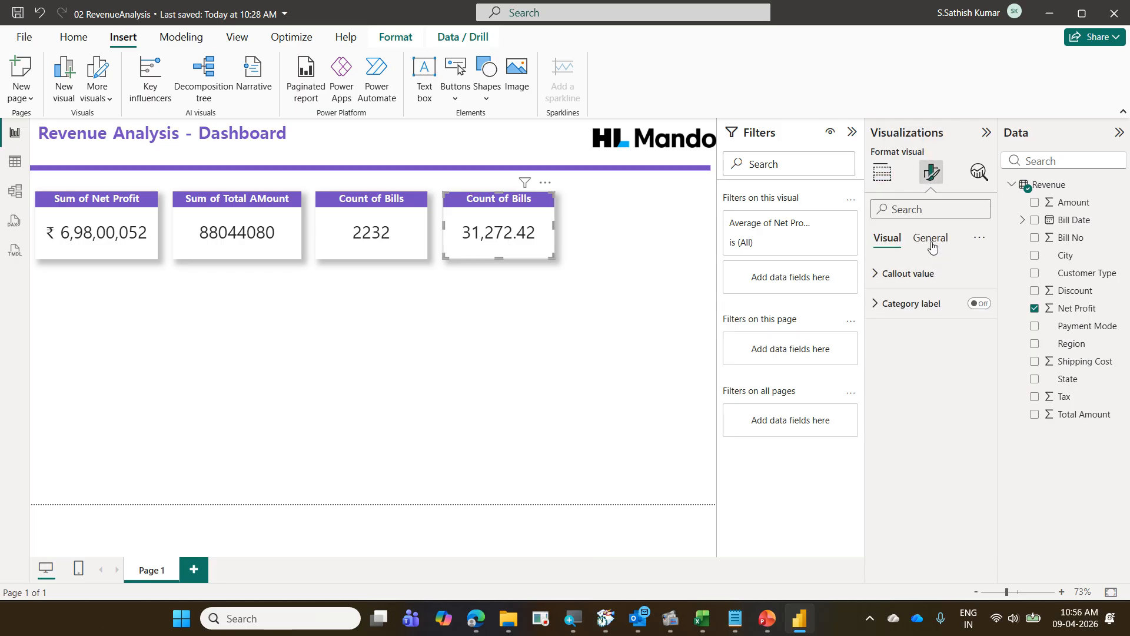
pyautogui.click(932, 241)
pyautogui.click(916, 307)
pyautogui.tripleClick(940, 379)
pyautogui.write('Average of N')
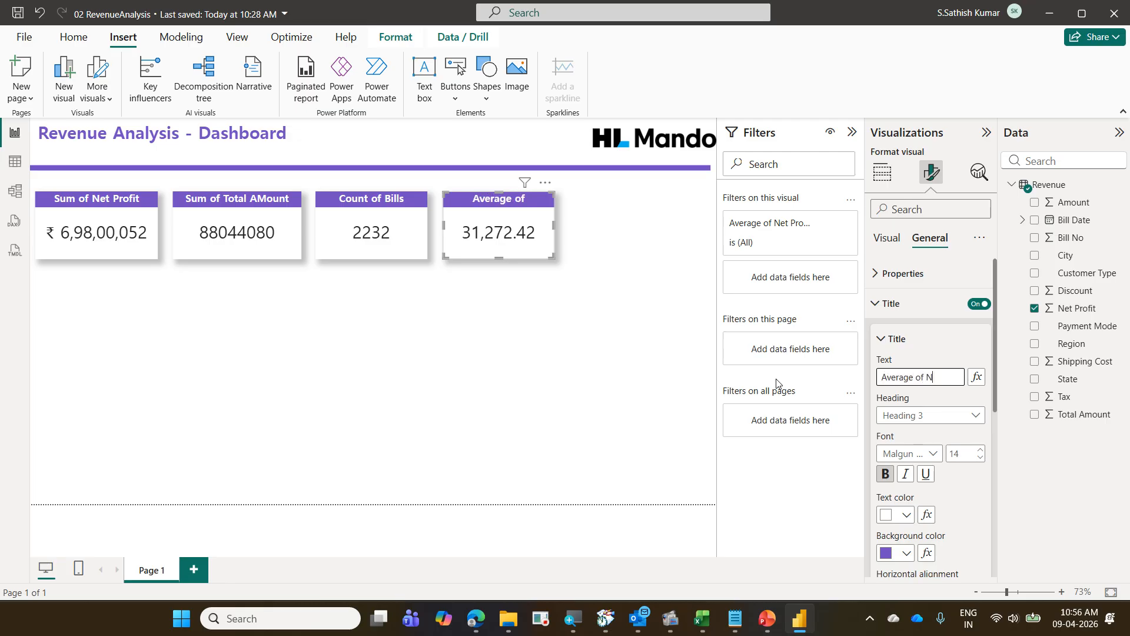
pyautogui.write('et Profit')
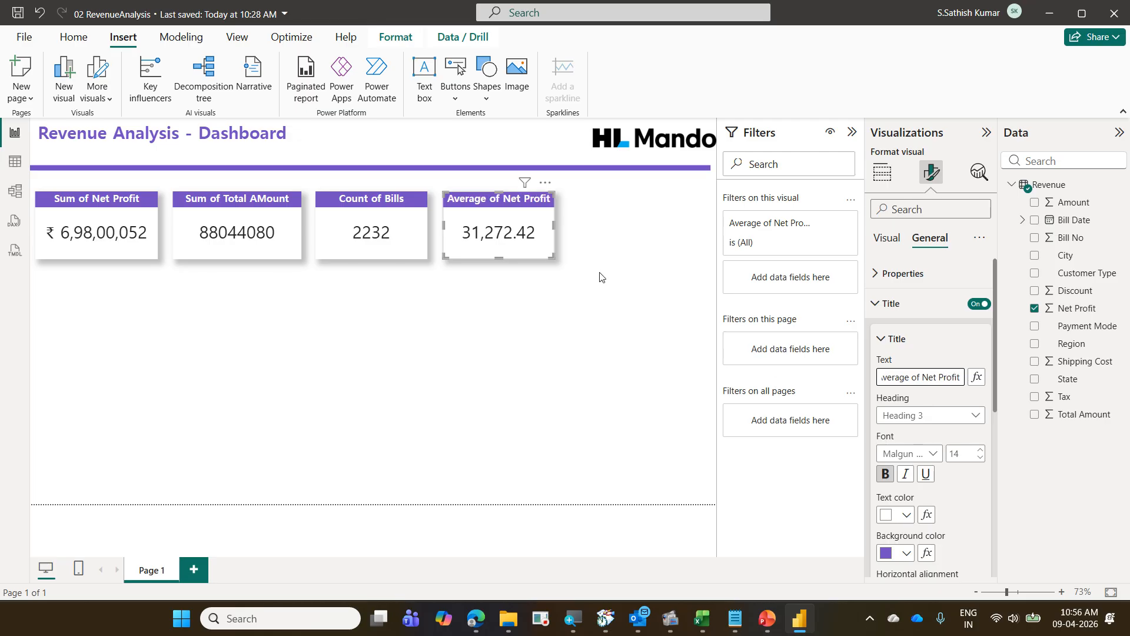
# Duplicate the Average of Net Profit card to its right and set the copy's Net Profit field to Maximum.
pyautogui.click(538, 242)
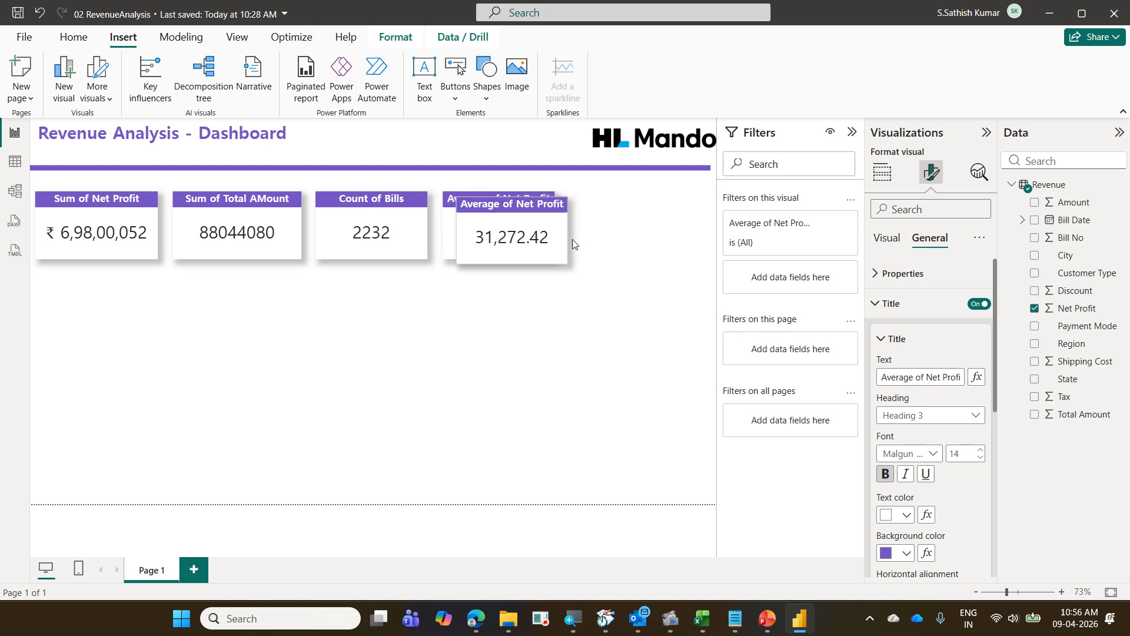
pyautogui.hotkey('ctrl', 'c')
pyautogui.hotkey('ctrl', 'v')
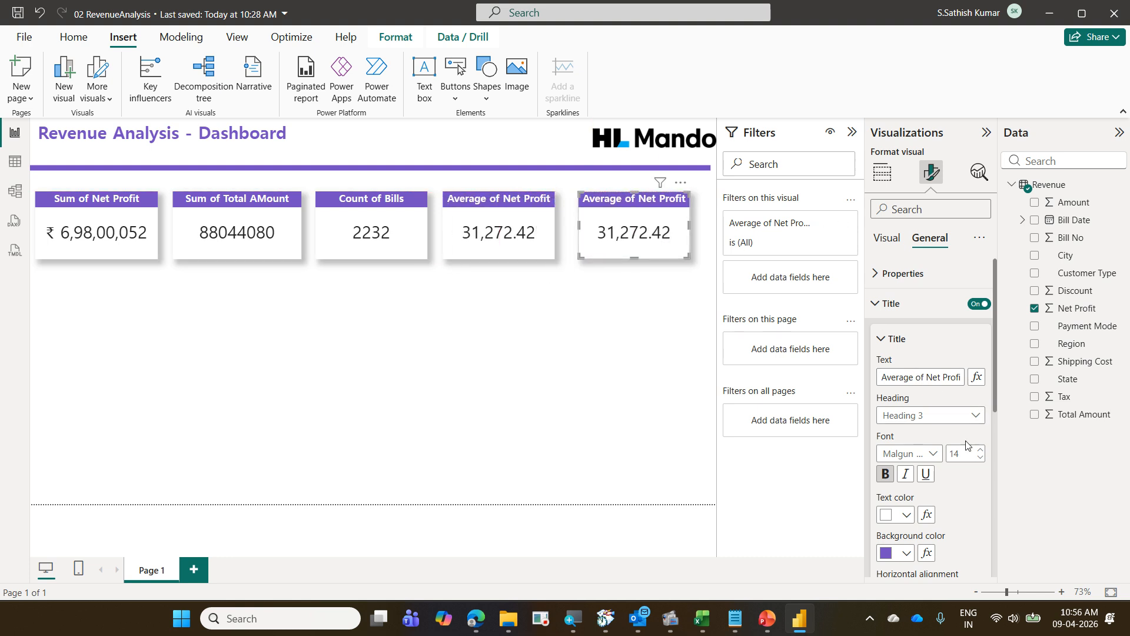
pyautogui.click(885, 246)
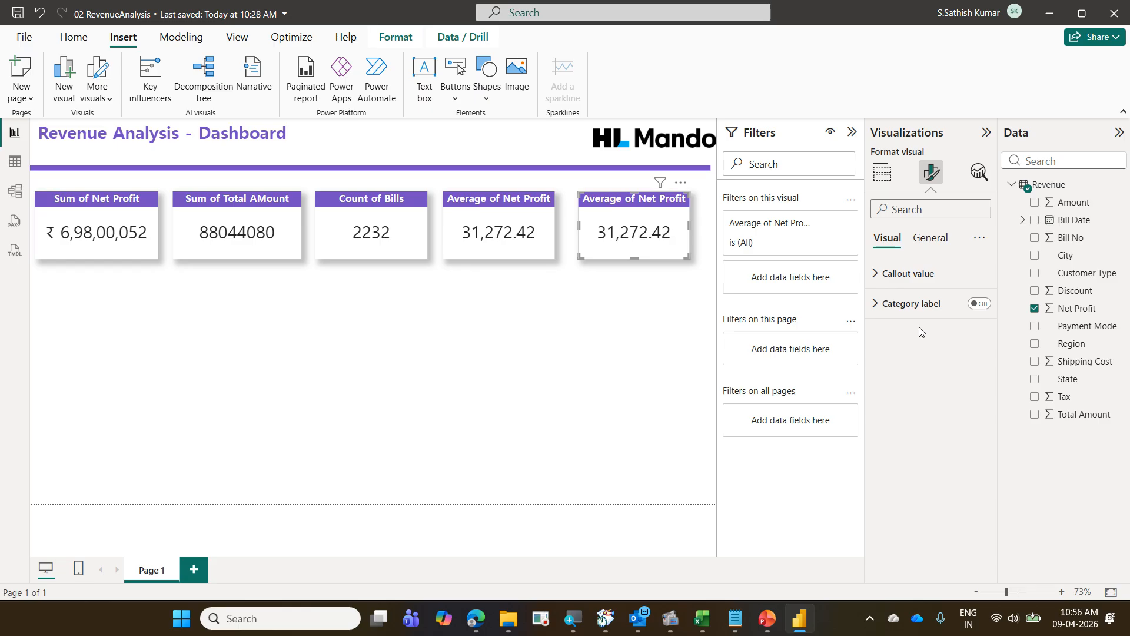
pyautogui.click(882, 172)
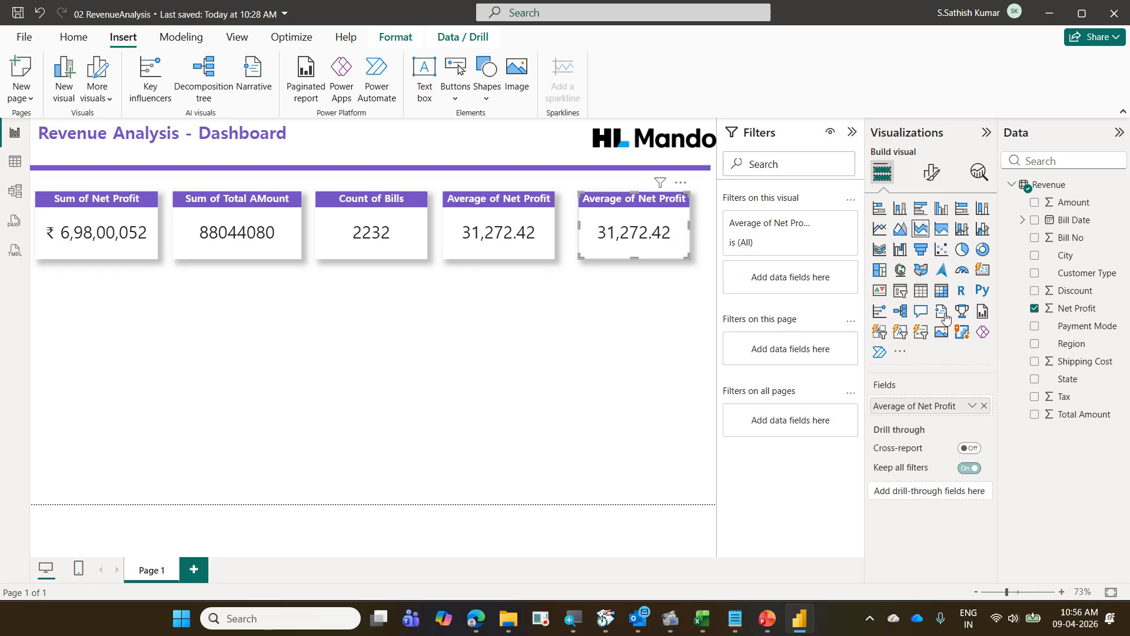
pyautogui.click(972, 406)
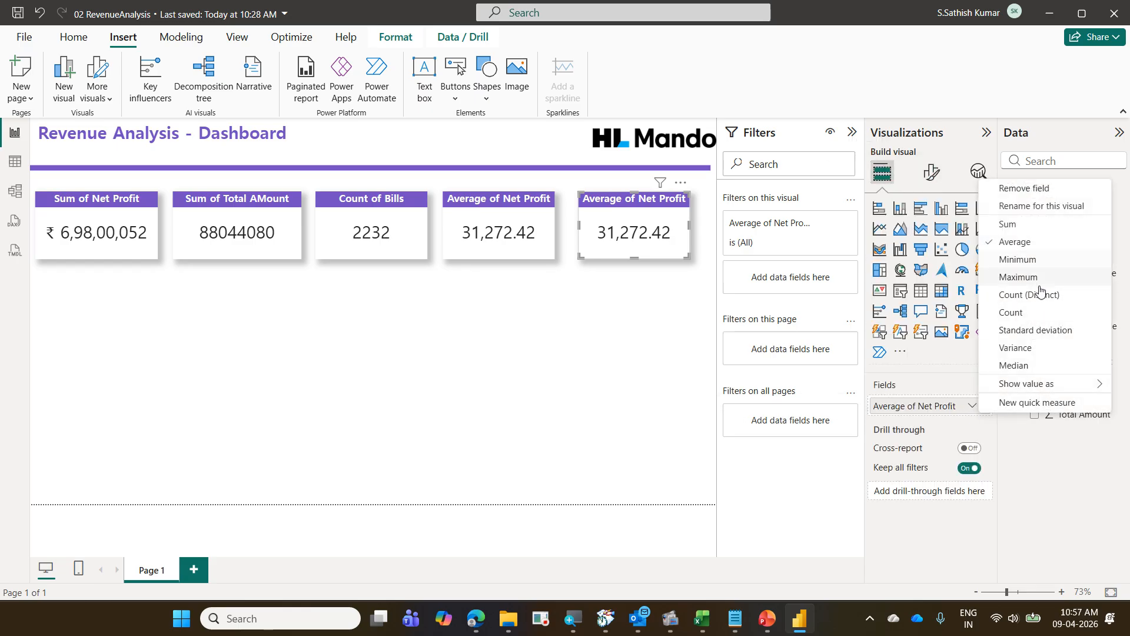
pyautogui.click(1018, 277)
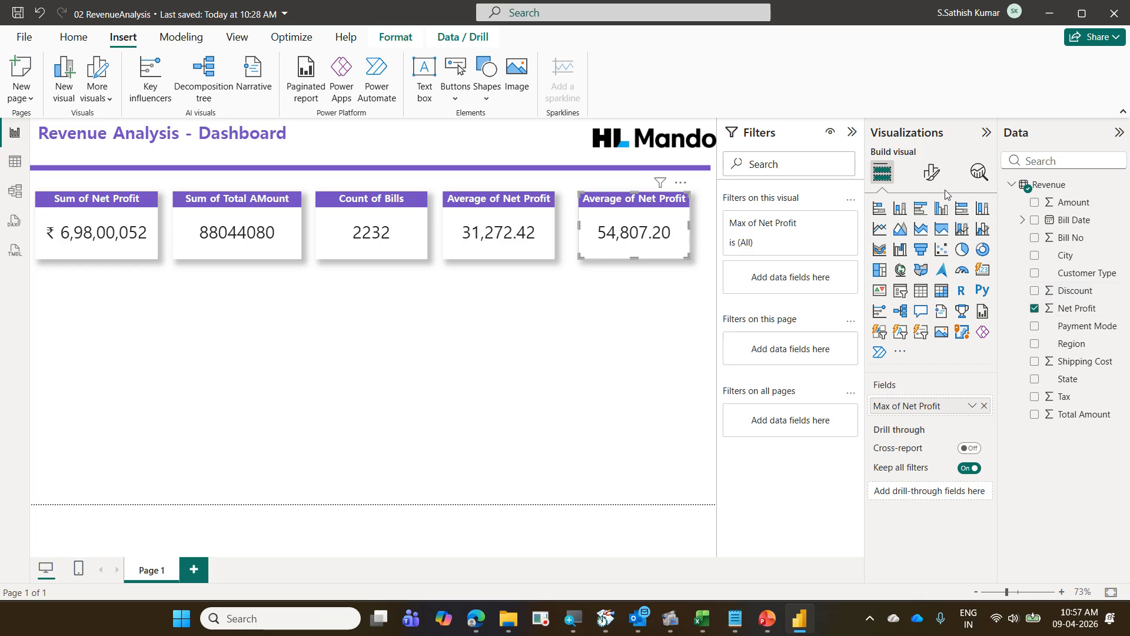
# Change the fifth card's title text to "Max of Net Profit" and collapse the Filters pane.
pyautogui.click(932, 172)
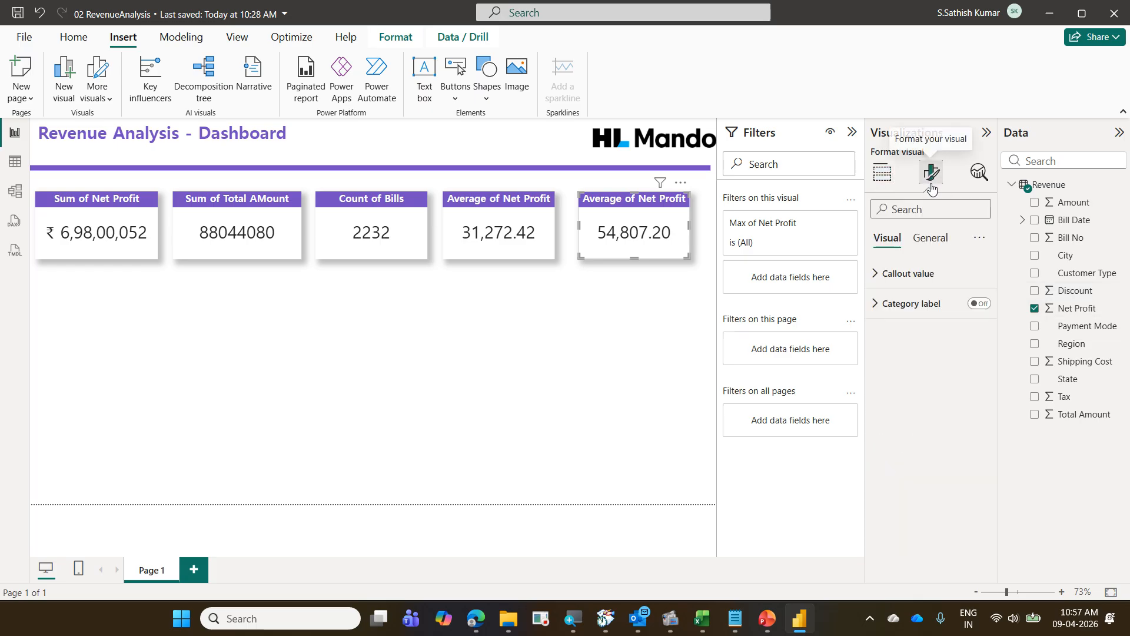
pyautogui.click(931, 238)
pyautogui.click(931, 303)
pyautogui.doubleClick(889, 377)
pyautogui.write('Max of Net Profit')
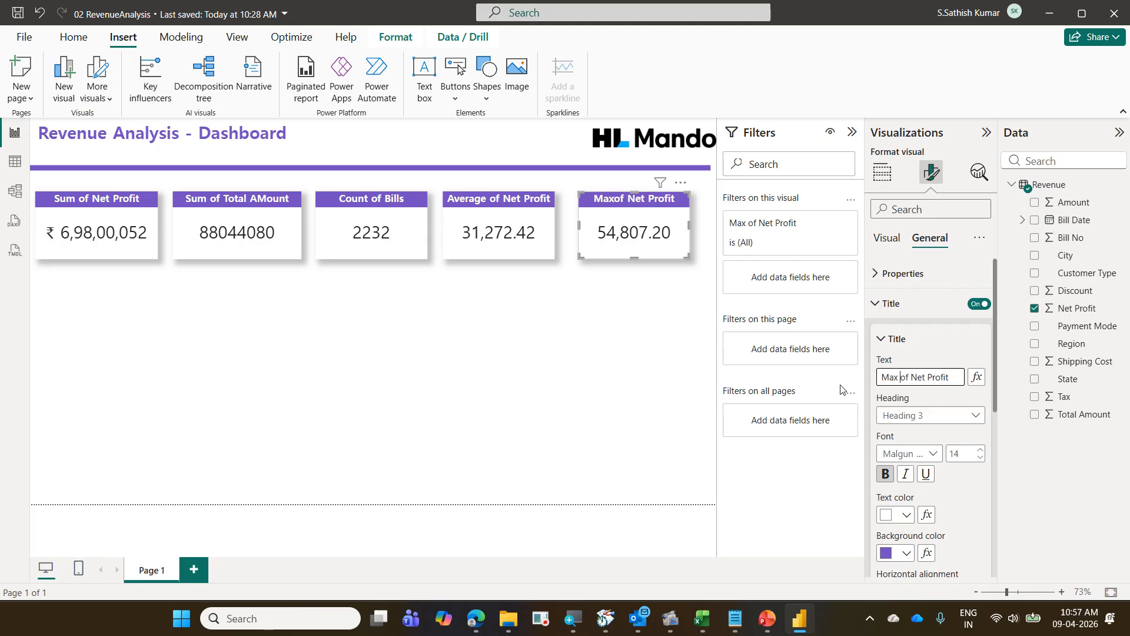
pyautogui.click(488, 382)
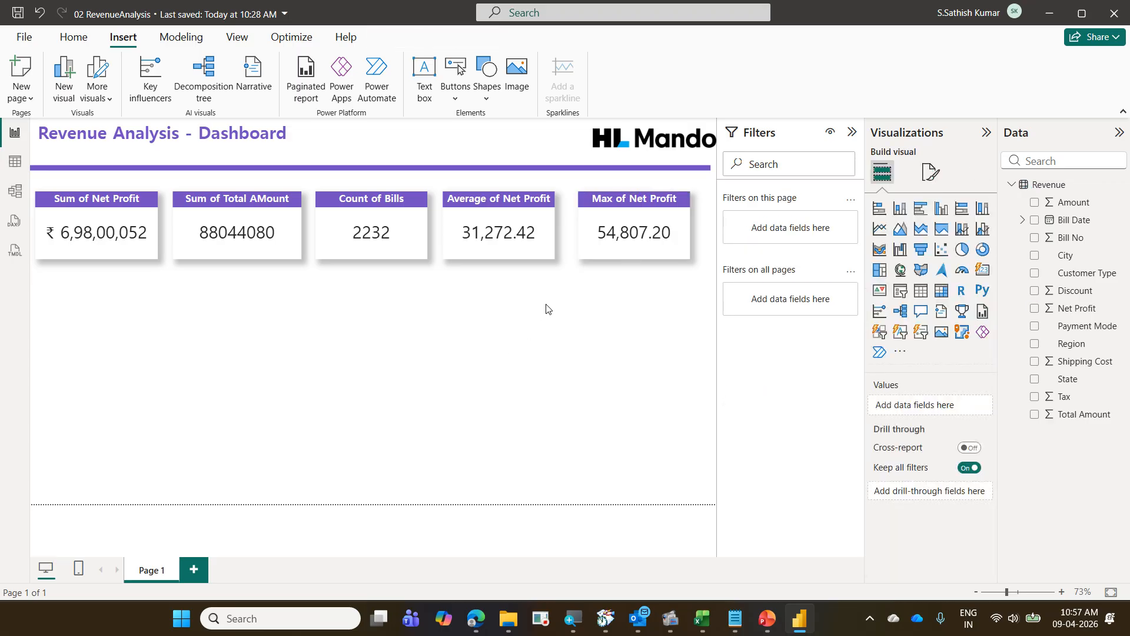
pyautogui.click(852, 132)
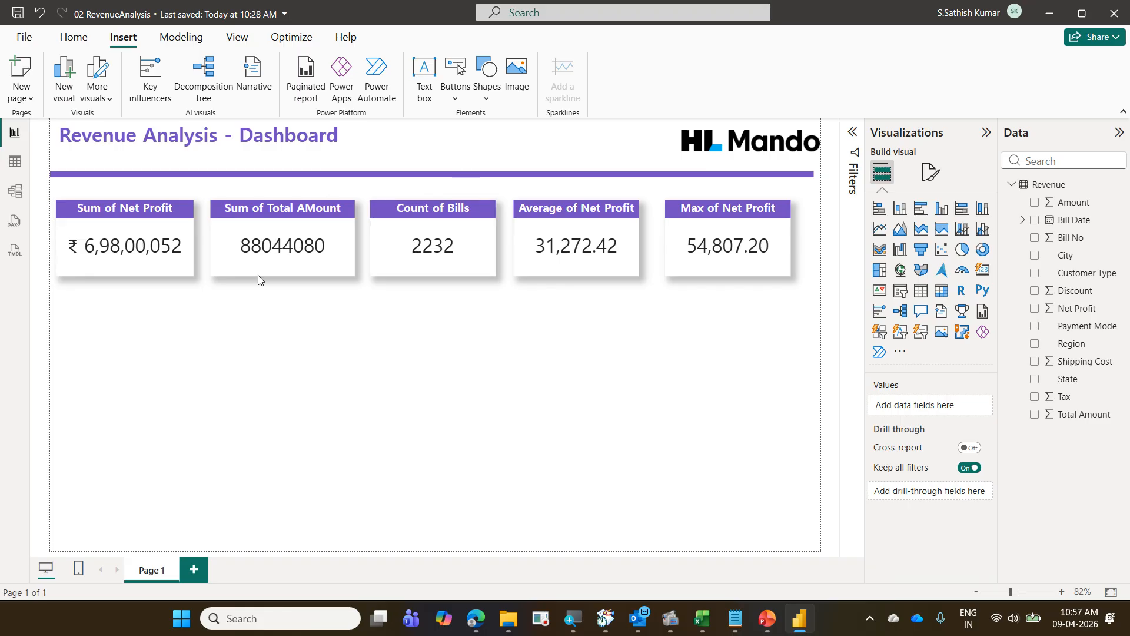
# Move the second to fifth cards slightly up or down so the row is out of line.
pyautogui.click(181, 246)
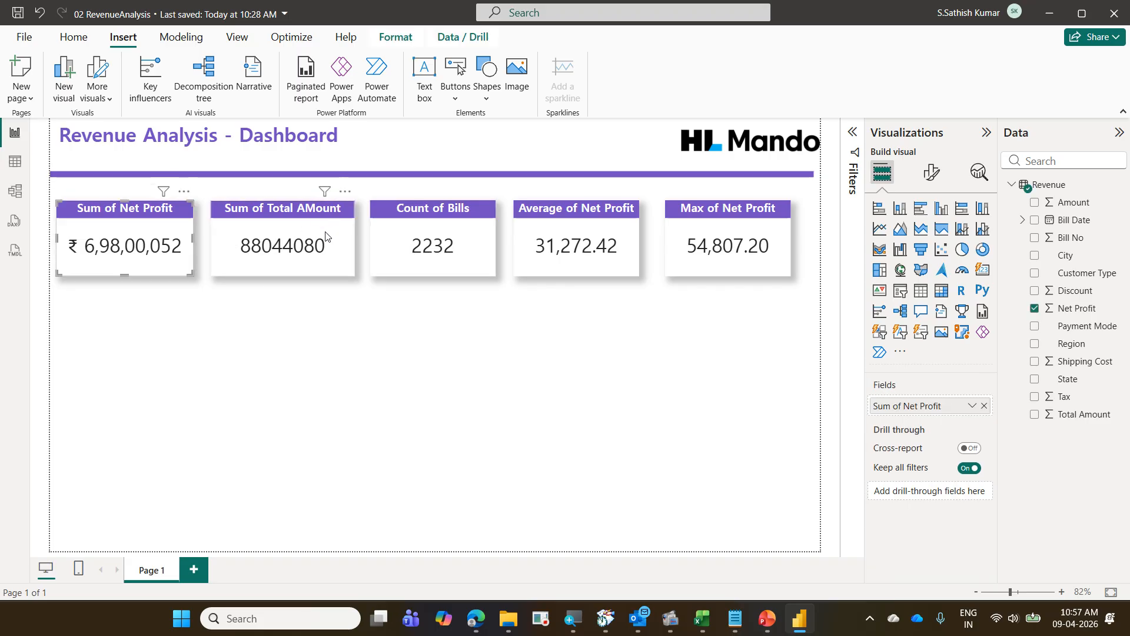
pyautogui.moveTo(325, 233); pyautogui.dragTo(325, 240)
pyautogui.click(419, 238)
pyautogui.moveTo(419, 238); pyautogui.dragTo(421, 229)
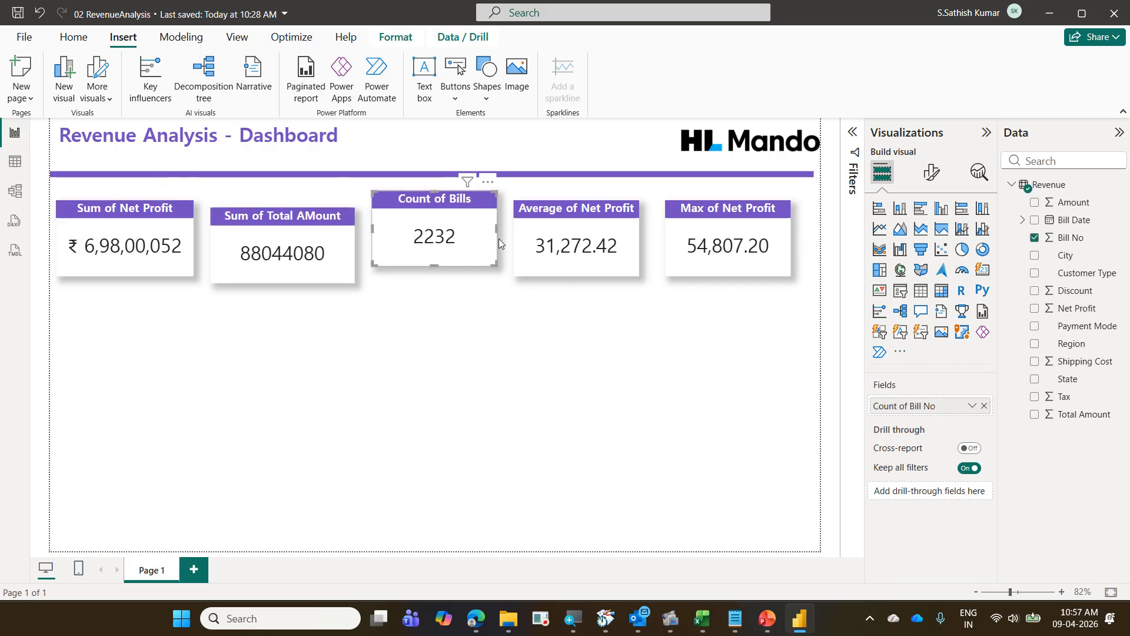
pyautogui.moveTo(532, 255); pyautogui.dragTo(536, 269)
pyautogui.moveTo(696, 258); pyautogui.dragTo(696, 249)
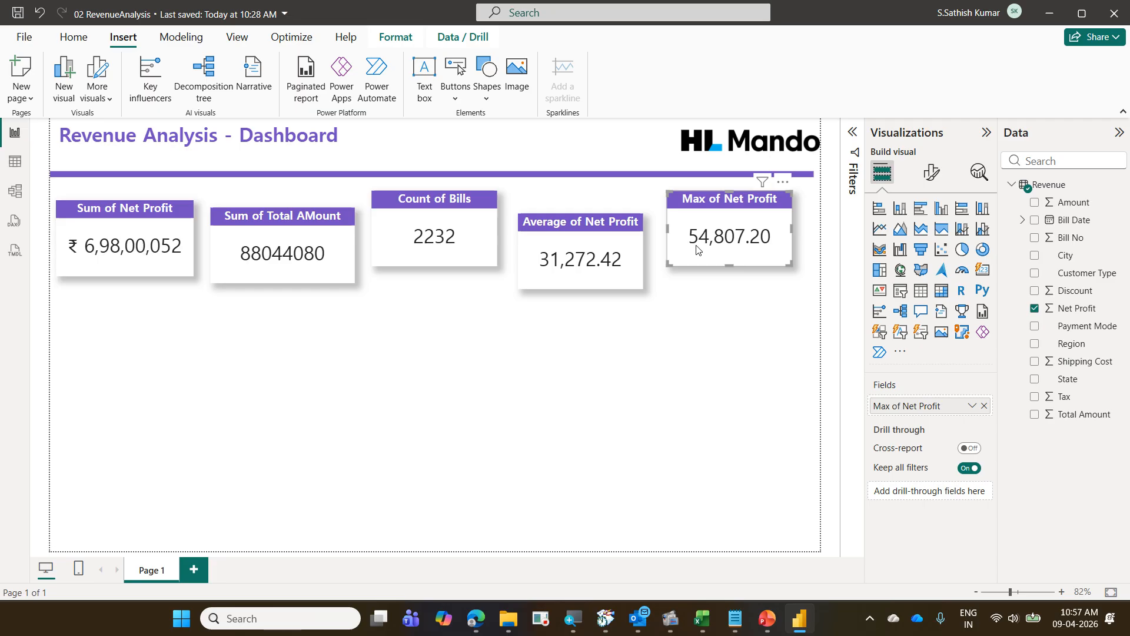
# Align all five KPI cards to the top and distribute them horizontally.
pyautogui.click(156, 239)
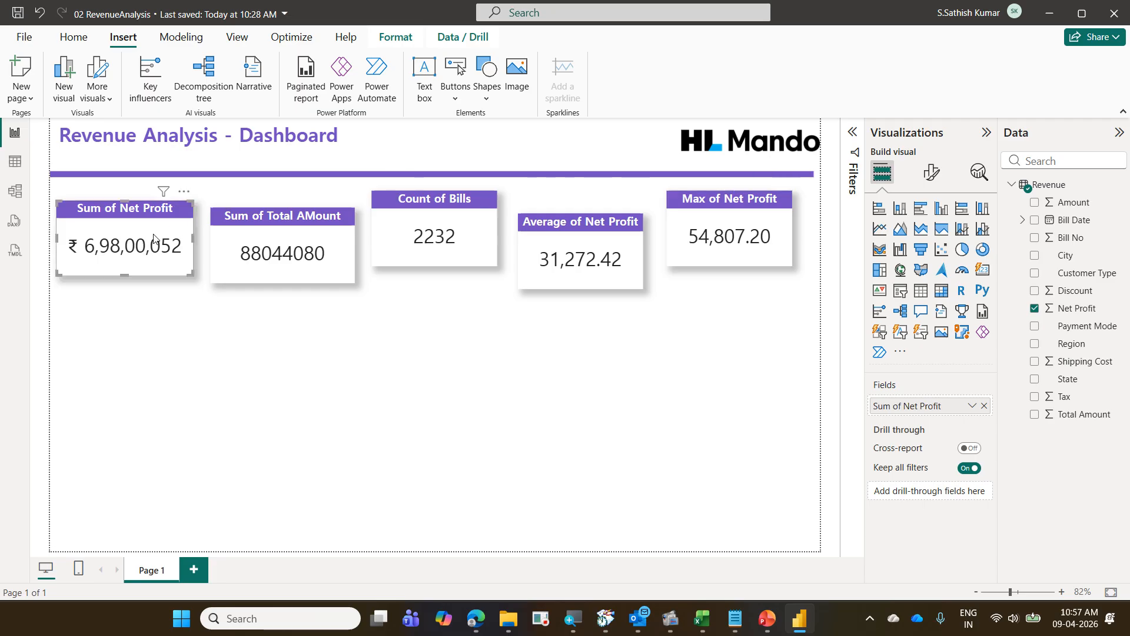
pyautogui.keyDown('ctrl'); pyautogui.click(280, 250); pyautogui.keyUp('ctrl')
pyautogui.keyDown('ctrl'); pyautogui.click(435, 238); pyautogui.keyUp('ctrl')
pyautogui.keyDown('ctrl'); pyautogui.click(580, 256); pyautogui.keyUp('ctrl')
pyautogui.keyDown('ctrl'); pyautogui.click(718, 258); pyautogui.keyUp('ctrl')
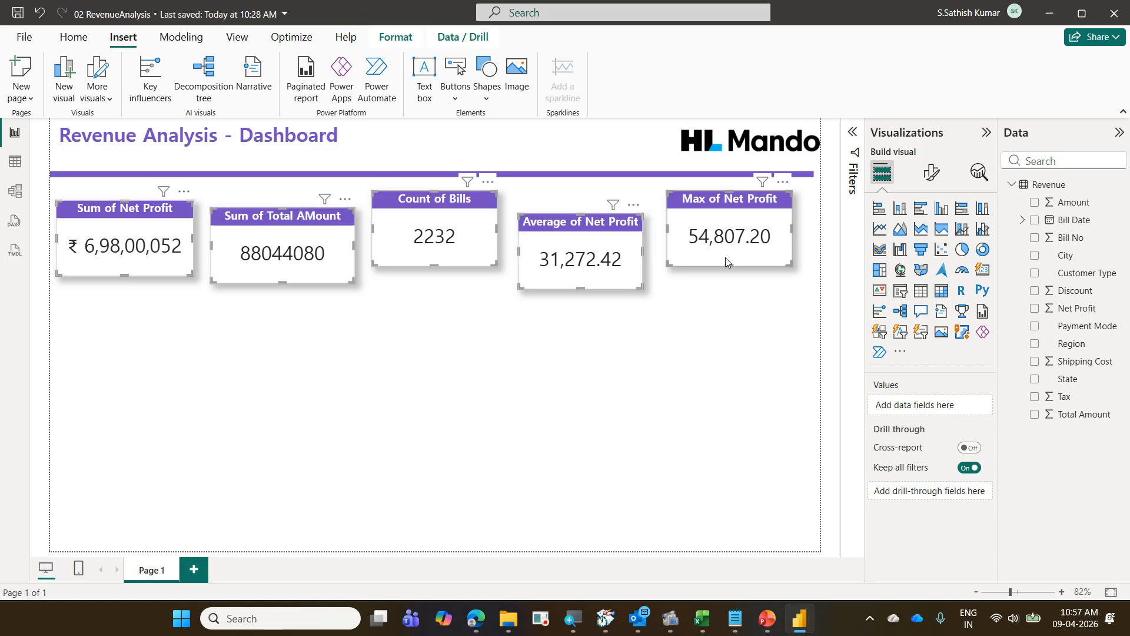
pyautogui.click(395, 38)
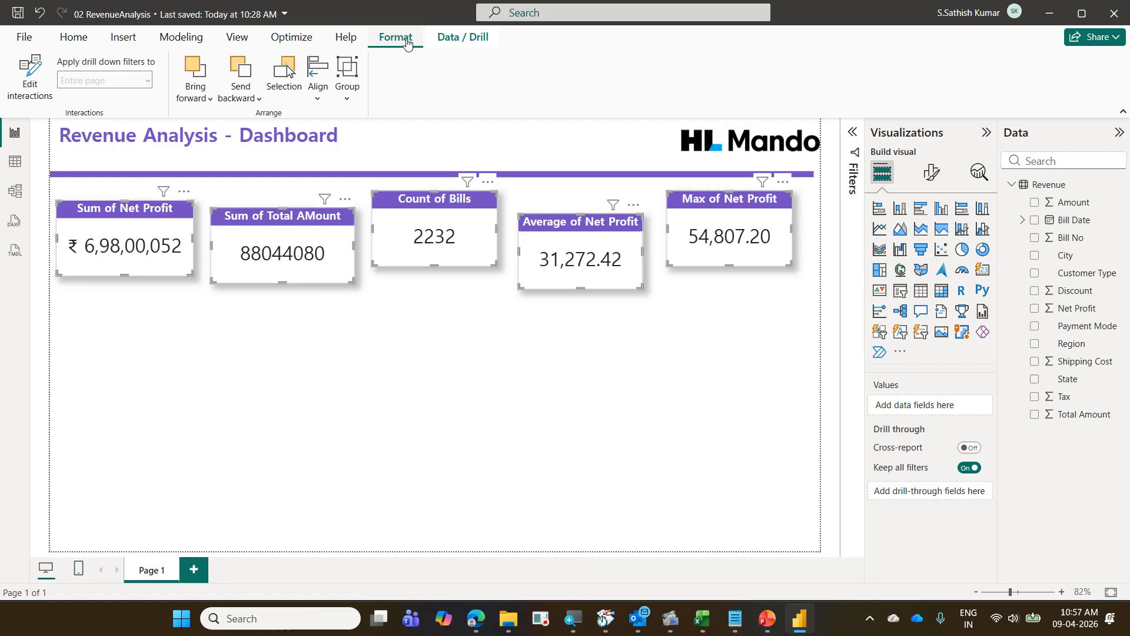
pyautogui.click(319, 98)
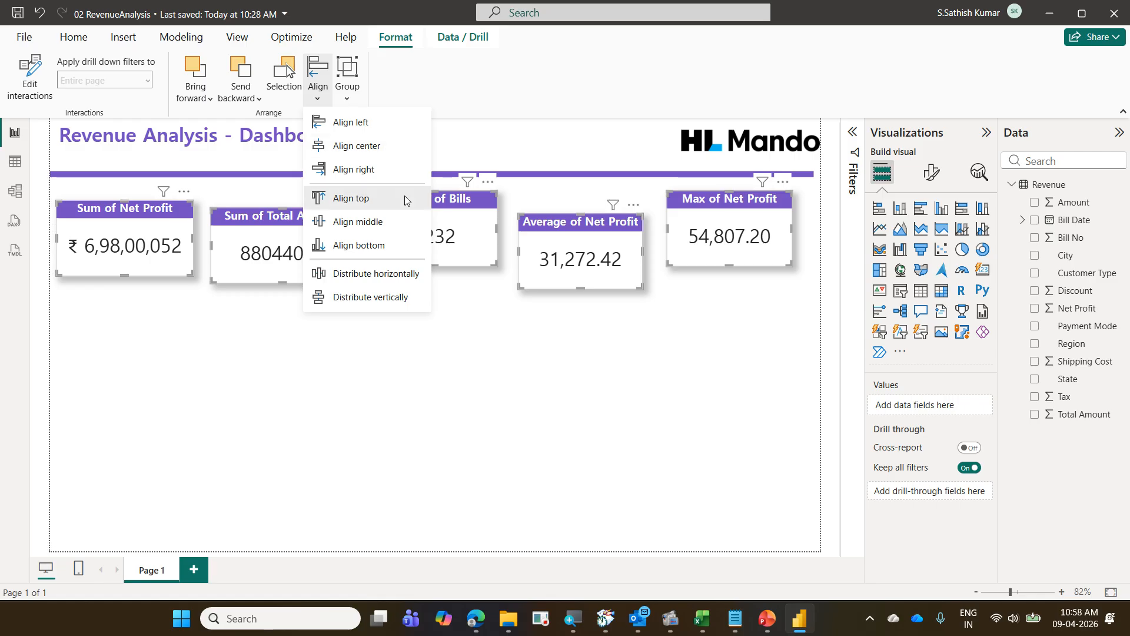
pyautogui.click(352, 198)
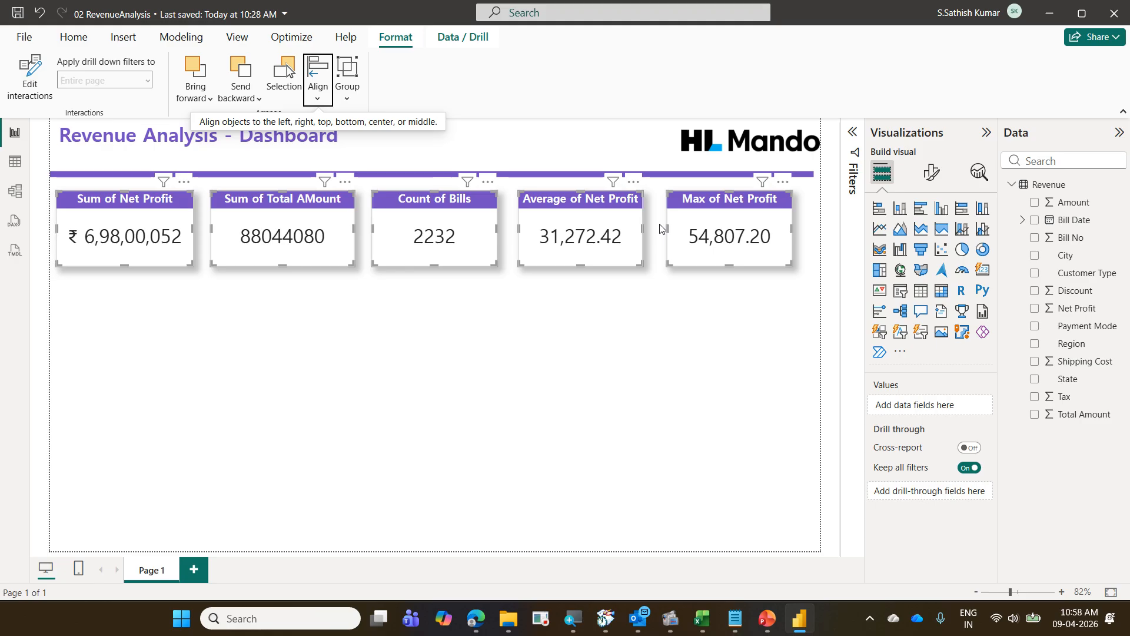
pyautogui.click(316, 101)
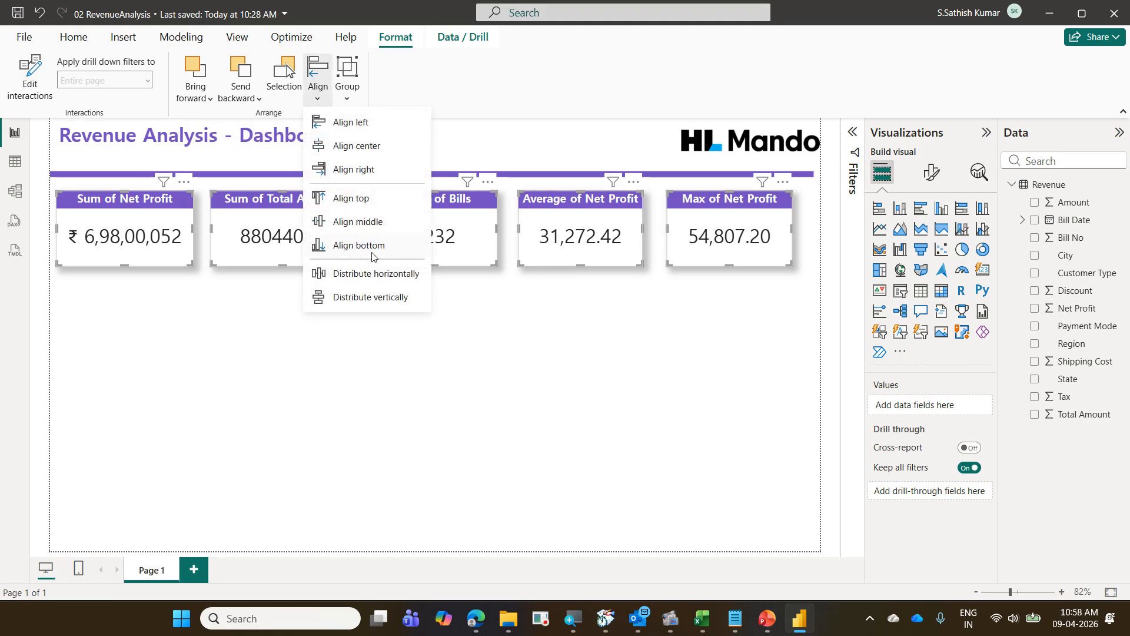
pyautogui.click(373, 273)
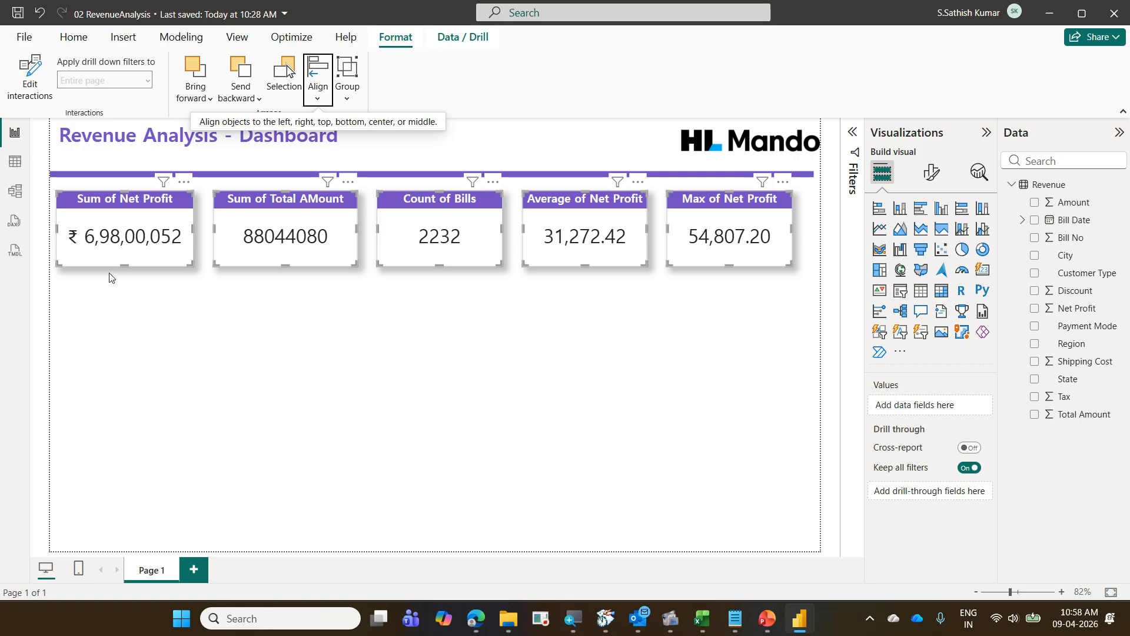
# Shorten each of the five KPI cards slightly from the lower edge to a matching height.
pyautogui.moveTo(124, 266); pyautogui.dragTo(128, 254)
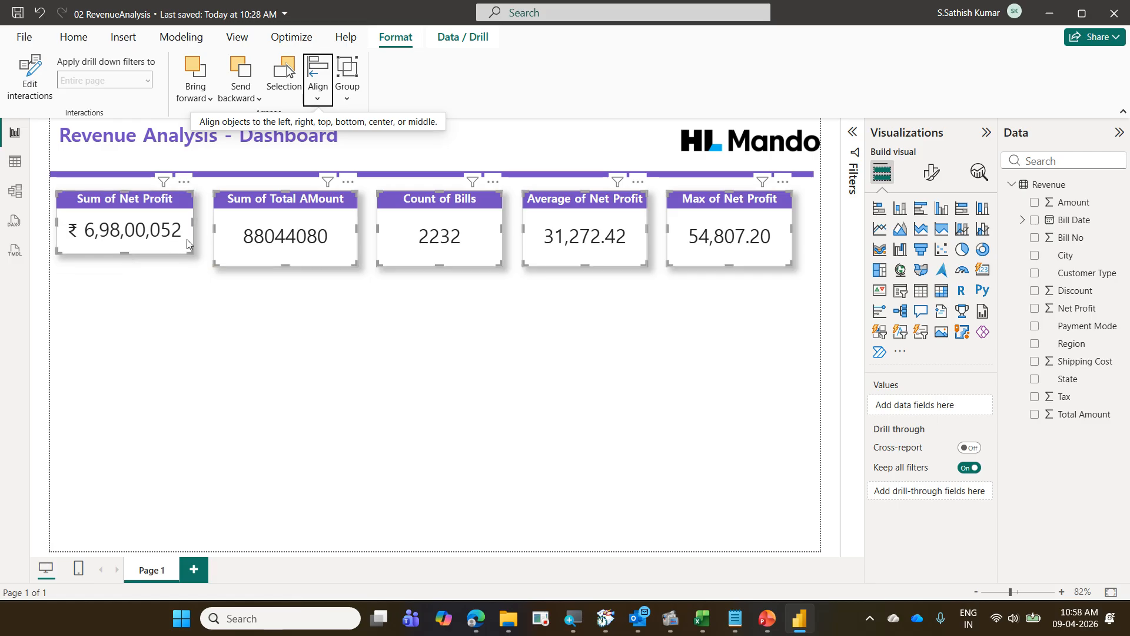
pyautogui.moveTo(281, 263); pyautogui.dragTo(281, 252)
pyautogui.click(411, 260)
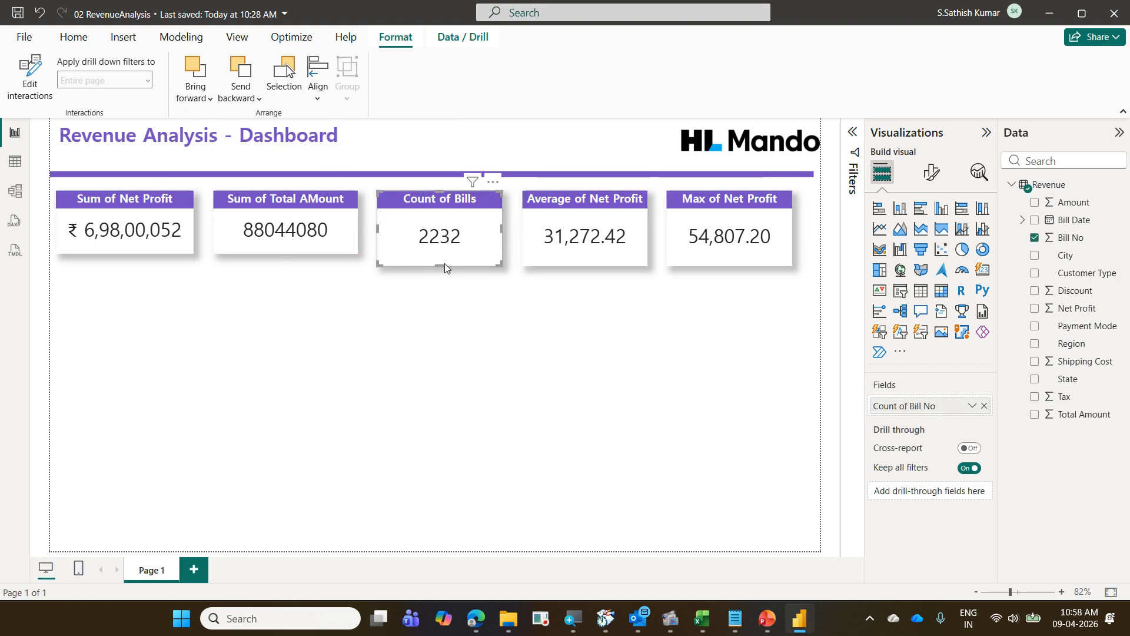
pyautogui.moveTo(444, 264); pyautogui.dragTo(440, 252)
pyautogui.click(541, 259)
pyautogui.moveTo(585, 263); pyautogui.dragTo(585, 252)
pyautogui.click(716, 264)
pyautogui.moveTo(729, 266); pyautogui.dragTo(725, 254)
pyautogui.click(459, 383)
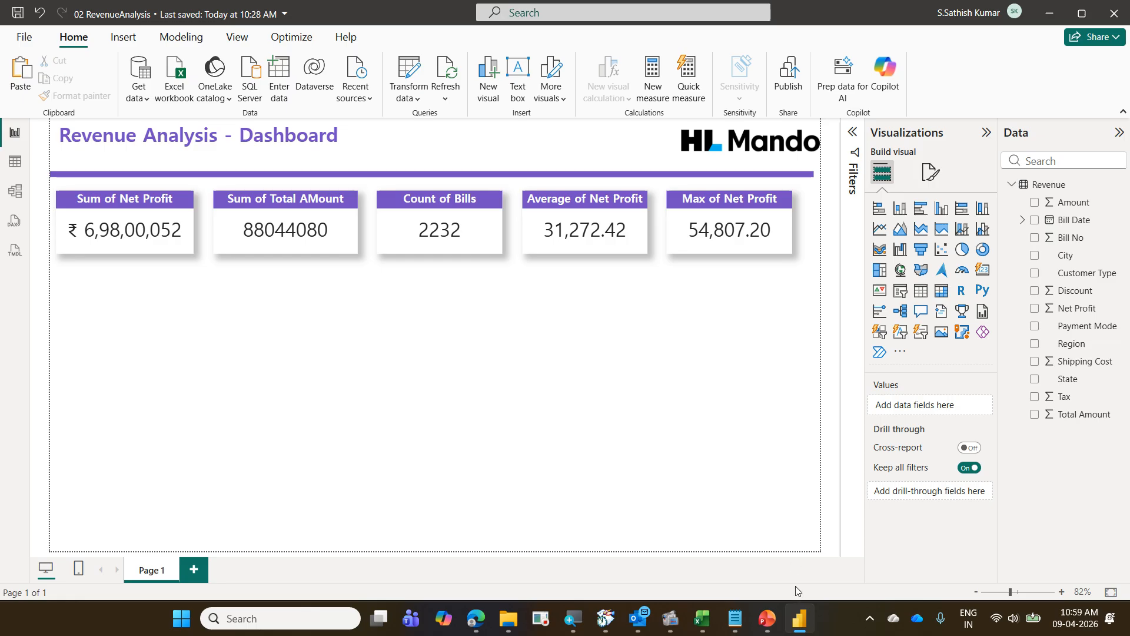
# Switch to the PowerPoint slide show and advance to the slide on inserting a pie chart.
pyautogui.moveTo(771, 618)
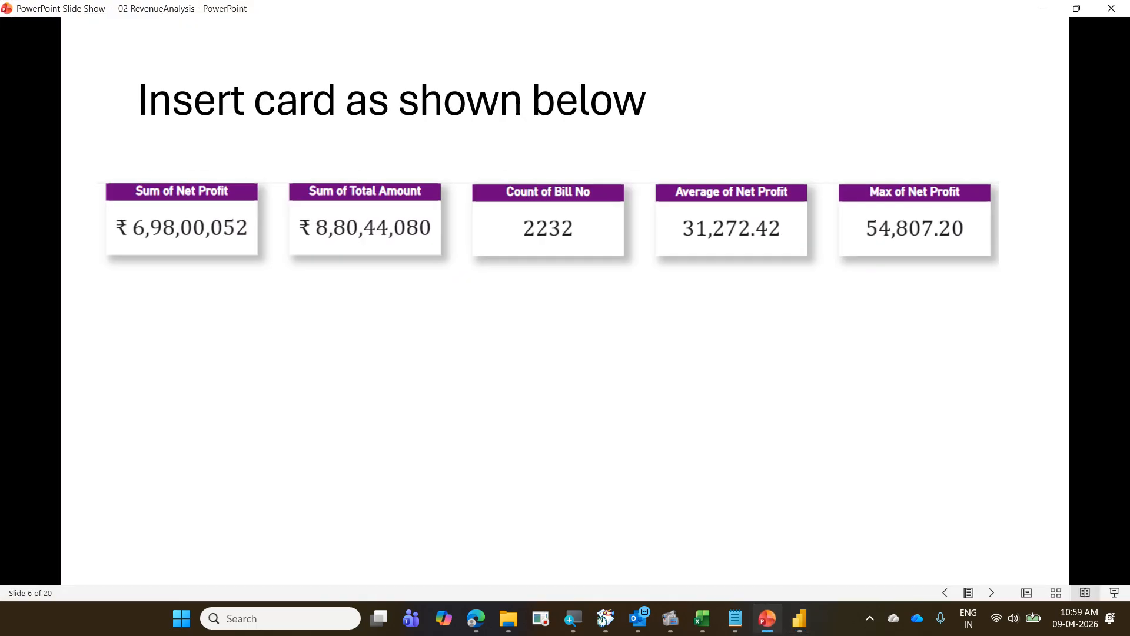
pyautogui.press('Right')
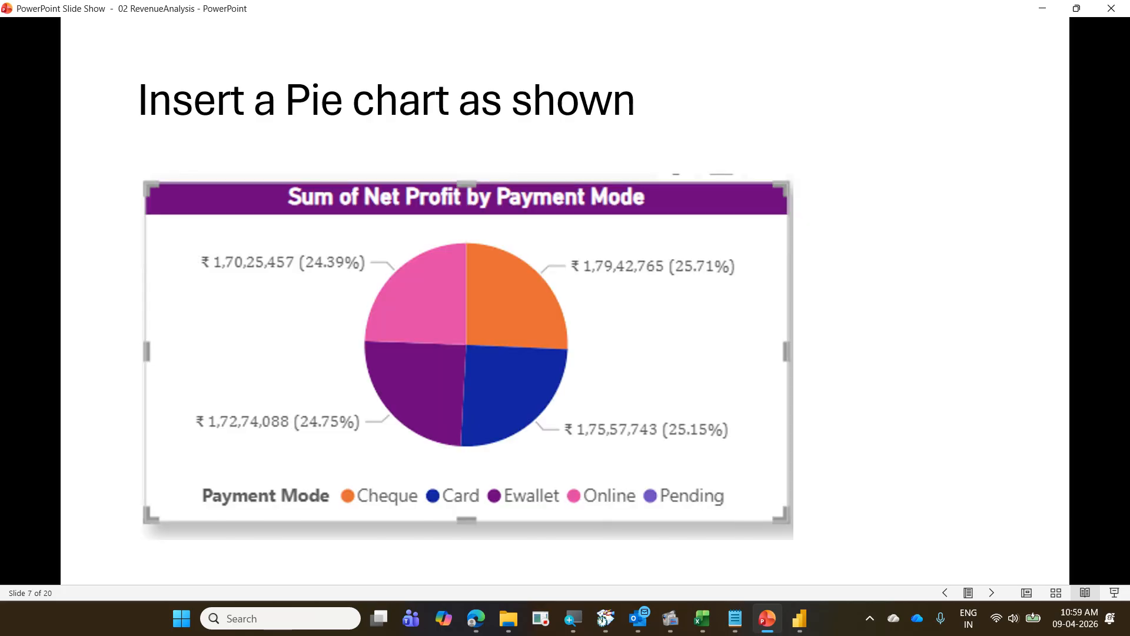
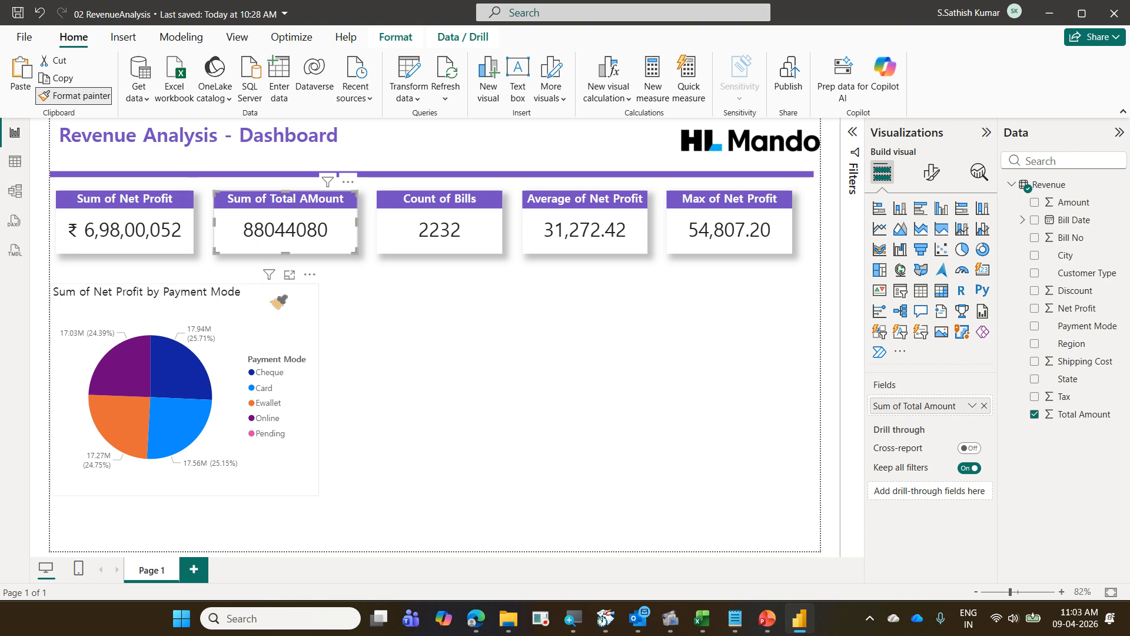
# Apply the Sum of Total Amount card's copied formatting to the pie chart and set the chart's legend position to Bottom center.
pyautogui.click(271, 296)
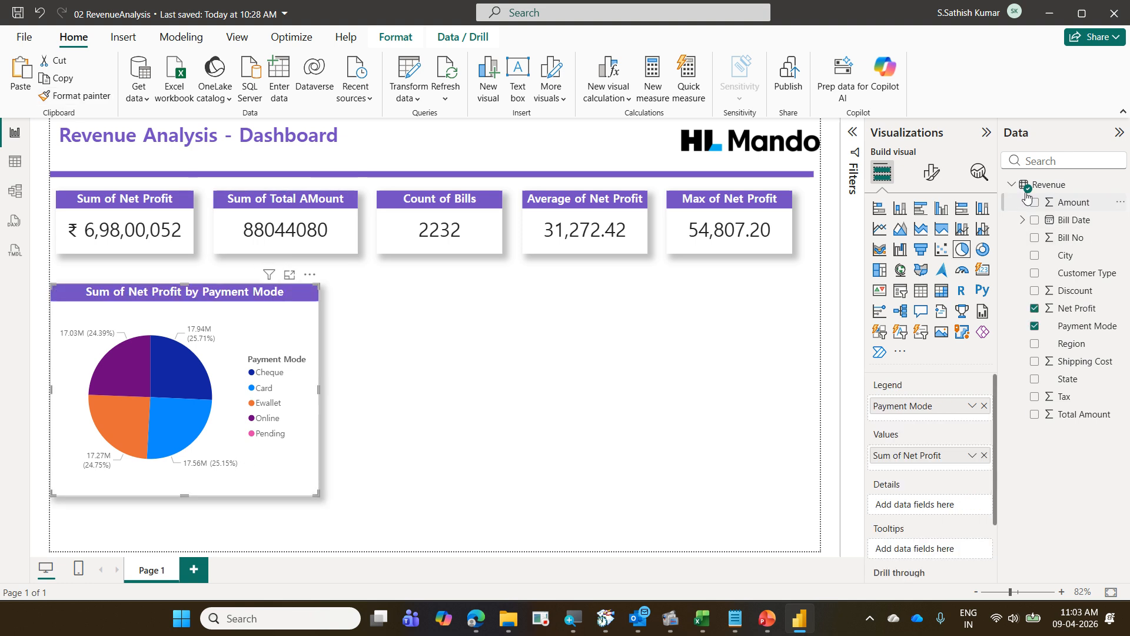
pyautogui.click(931, 172)
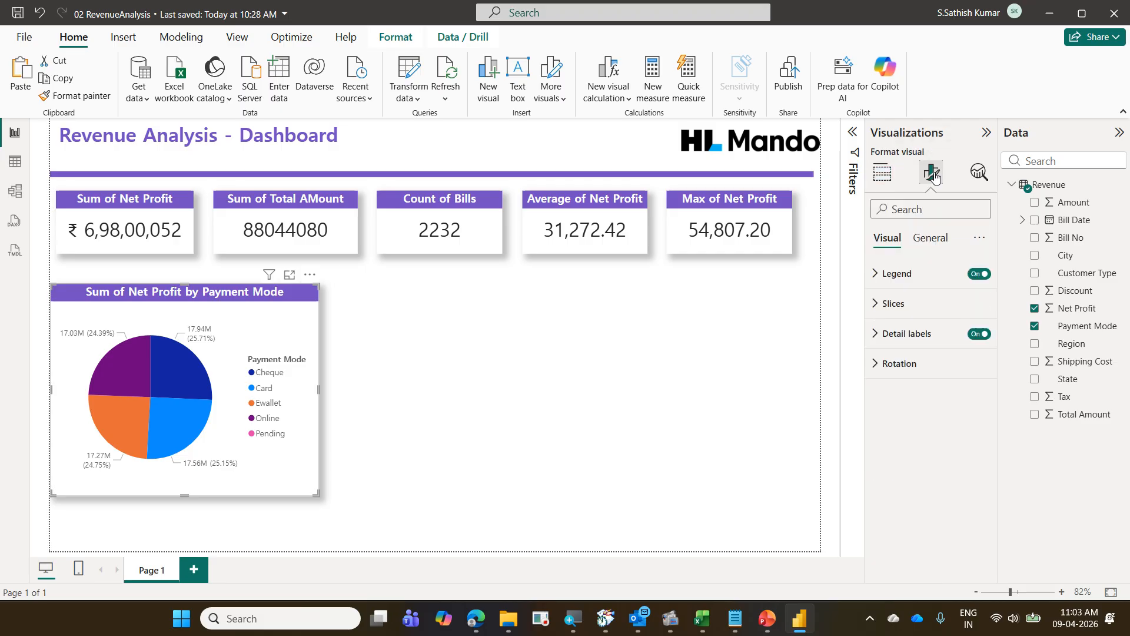
pyautogui.click(900, 274)
pyautogui.click(927, 347)
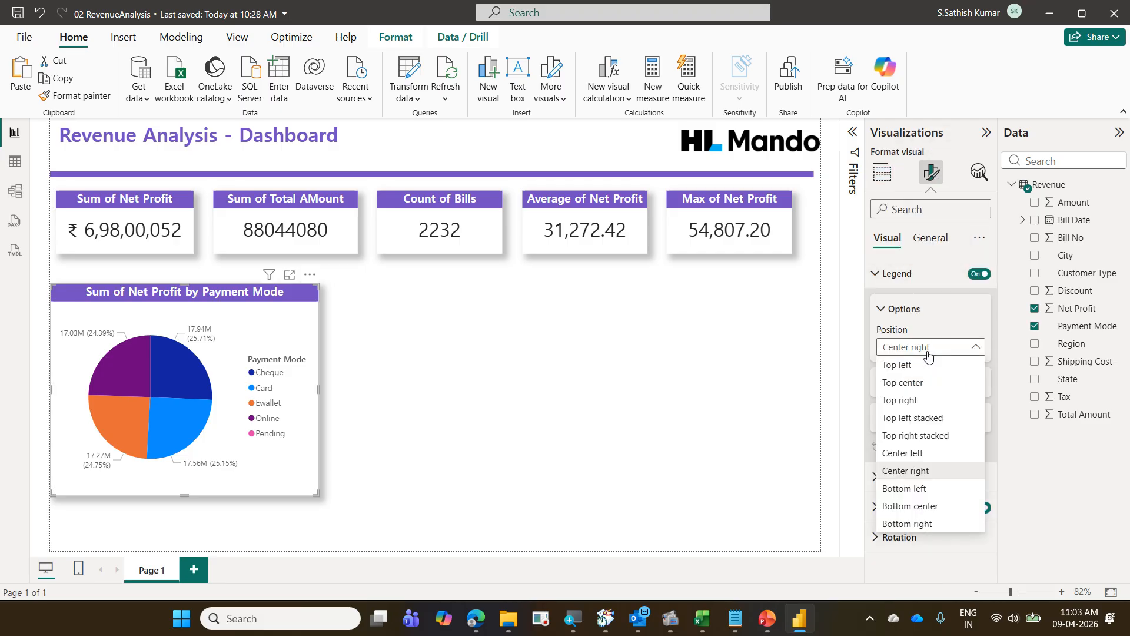
pyautogui.press('Escape')
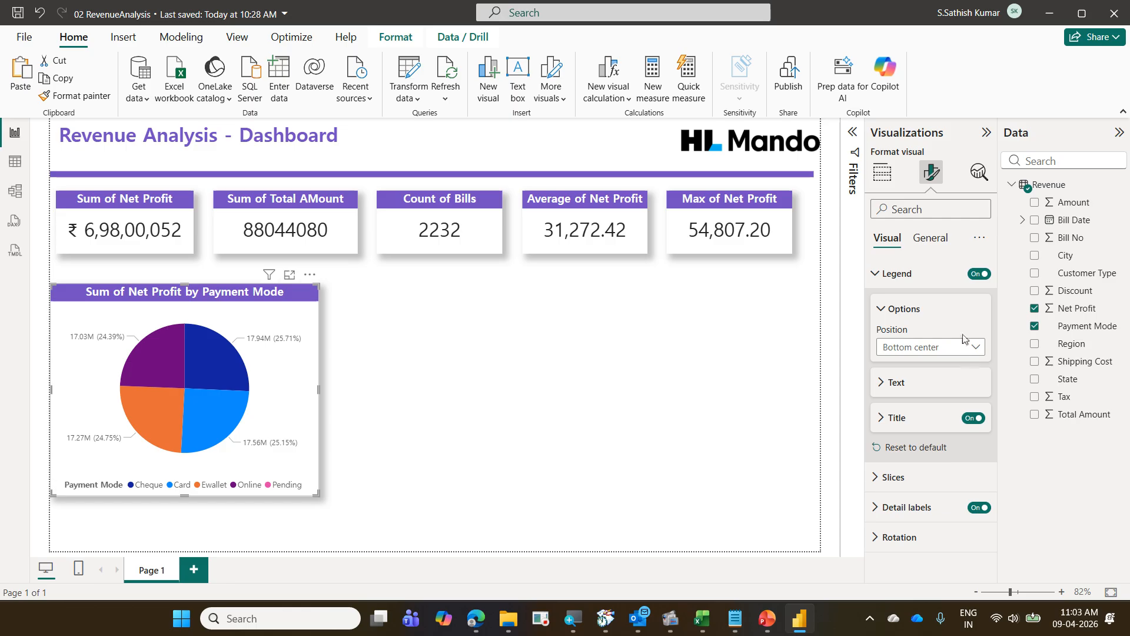
# Find the display units setting with the search "dis" and set the pie chart's detail labels to None.
pyautogui.click(912, 208)
pyautogui.write('did')
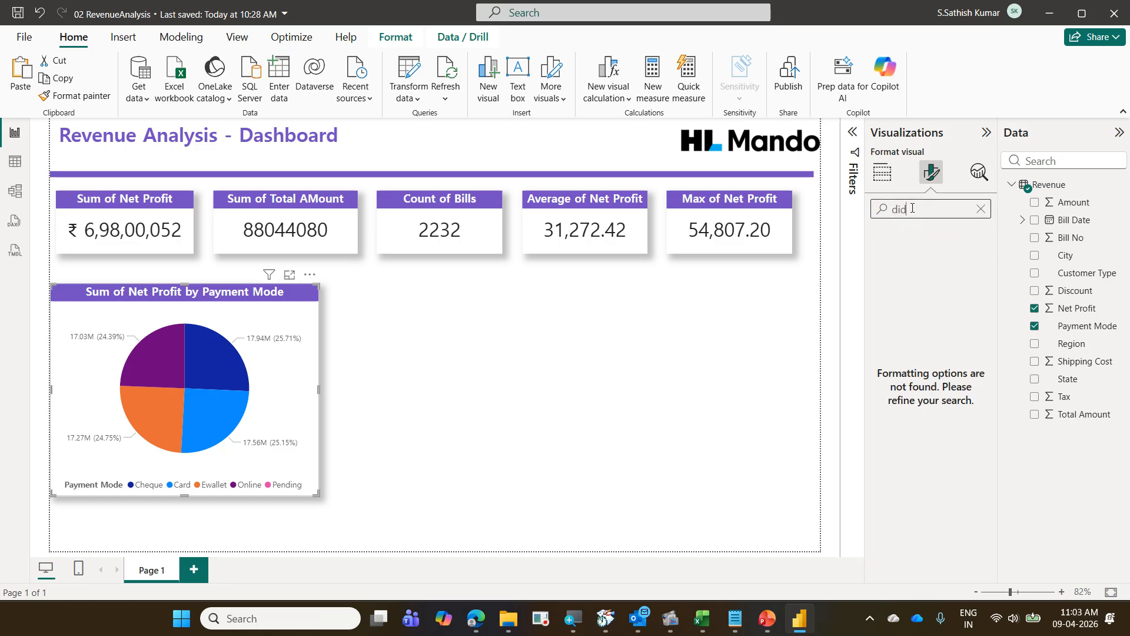
pyautogui.press('BackSpace')
pyautogui.write('s')
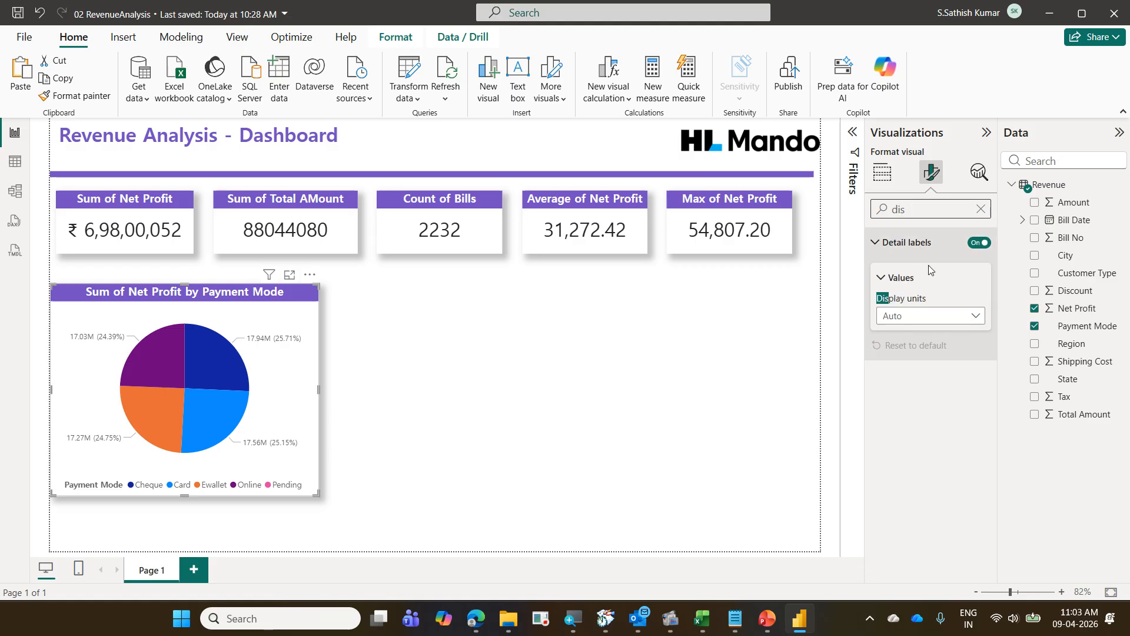
pyautogui.click(931, 315)
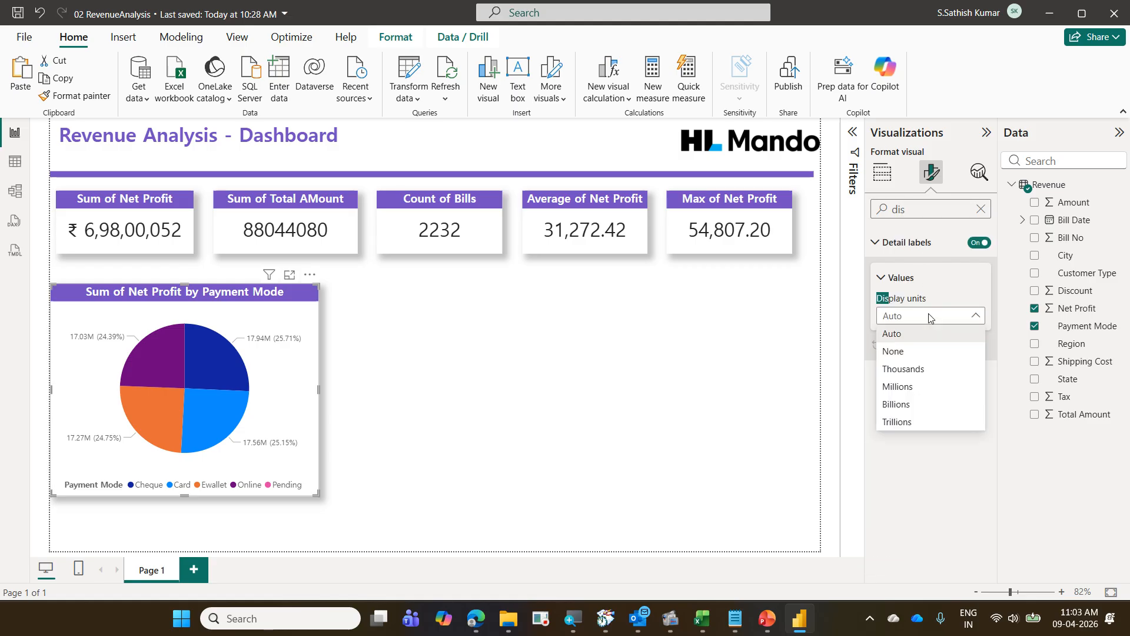
pyautogui.click(924, 352)
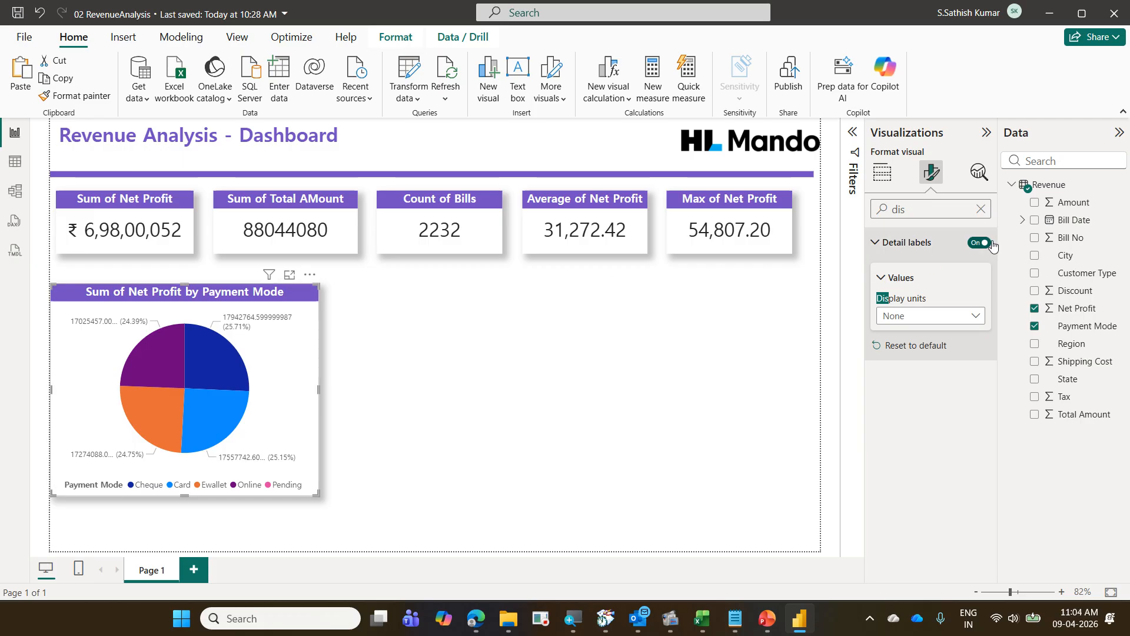
pyautogui.click(981, 209)
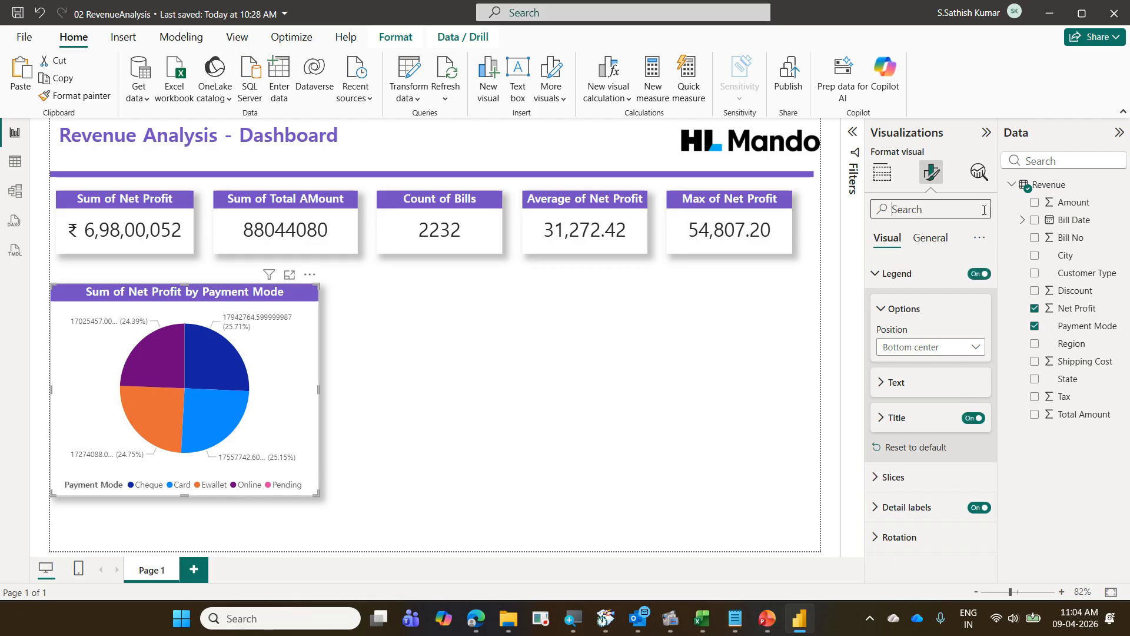
# Set the pie chart's data format for Sum of Net Profit to Currency with 0 decimal places.
pyautogui.click(933, 238)
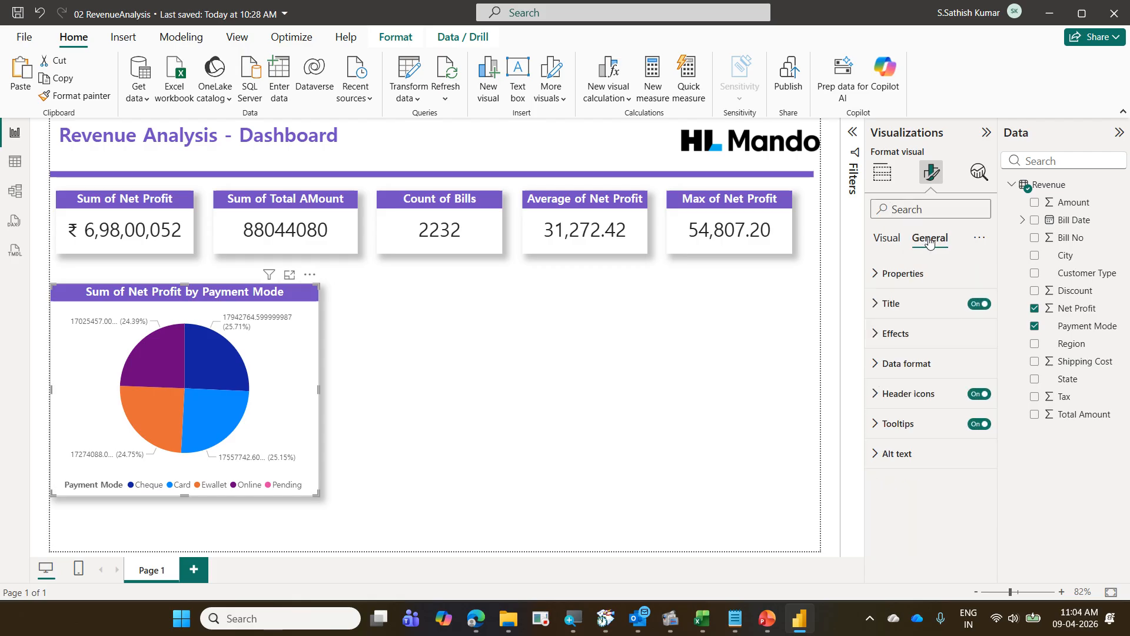
pyautogui.click(914, 375)
pyautogui.scroll(-1, 927, 377)
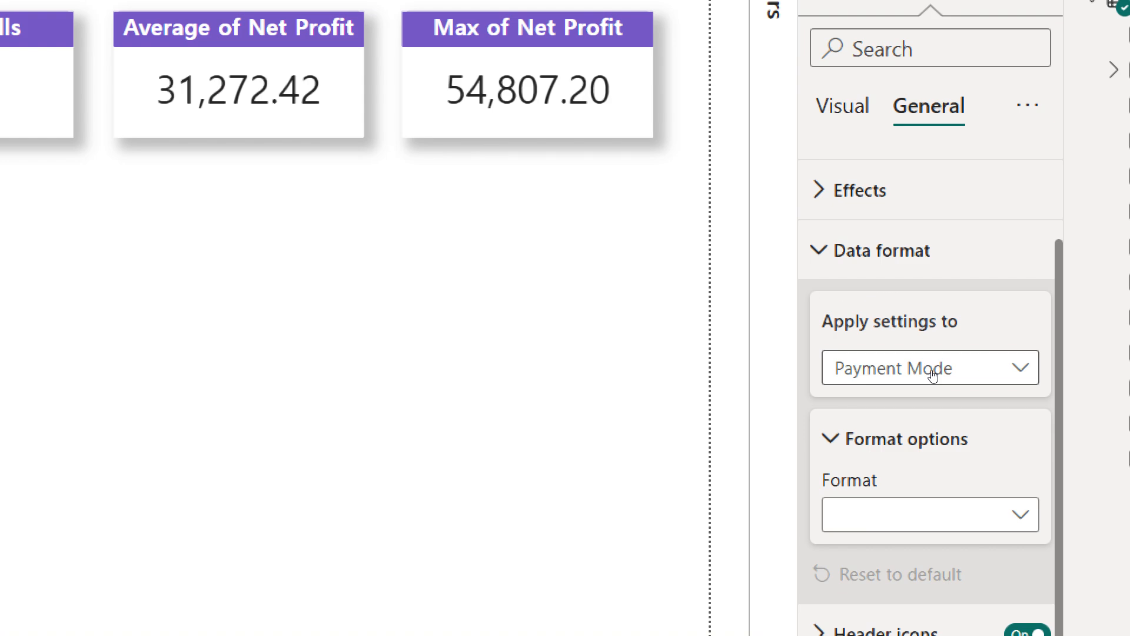
pyautogui.click(933, 375)
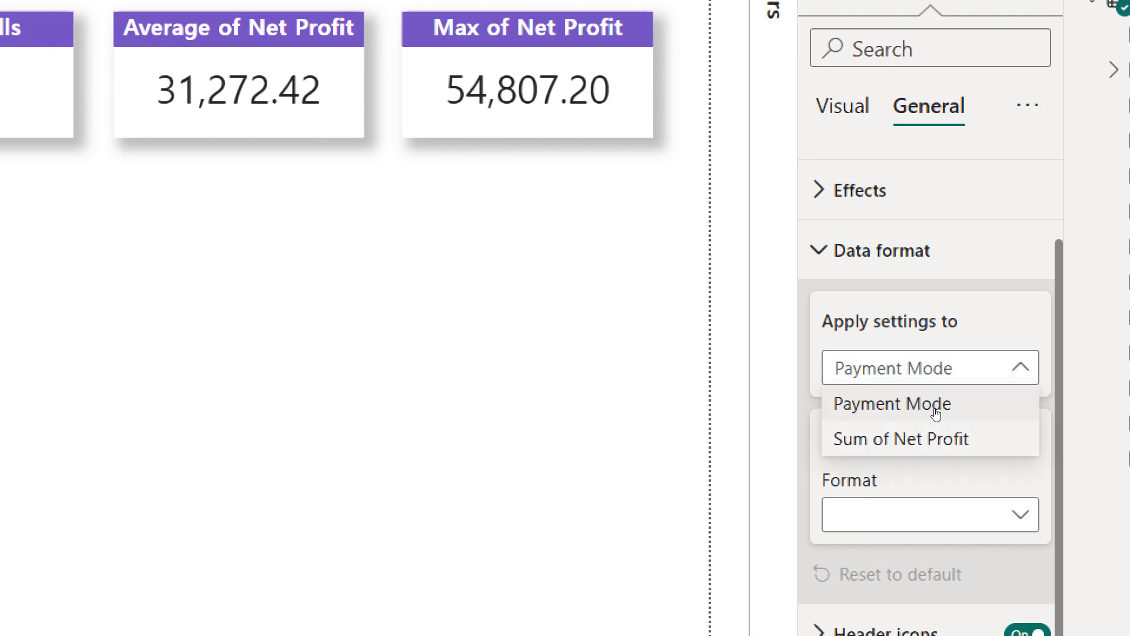
pyautogui.click(934, 439)
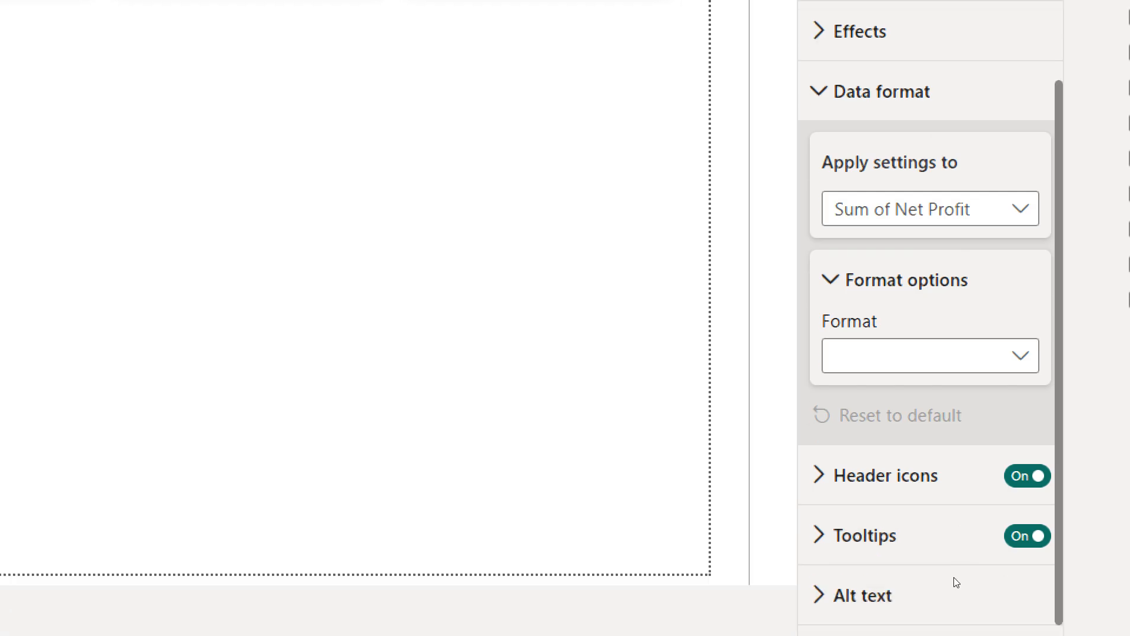
pyautogui.click(973, 355)
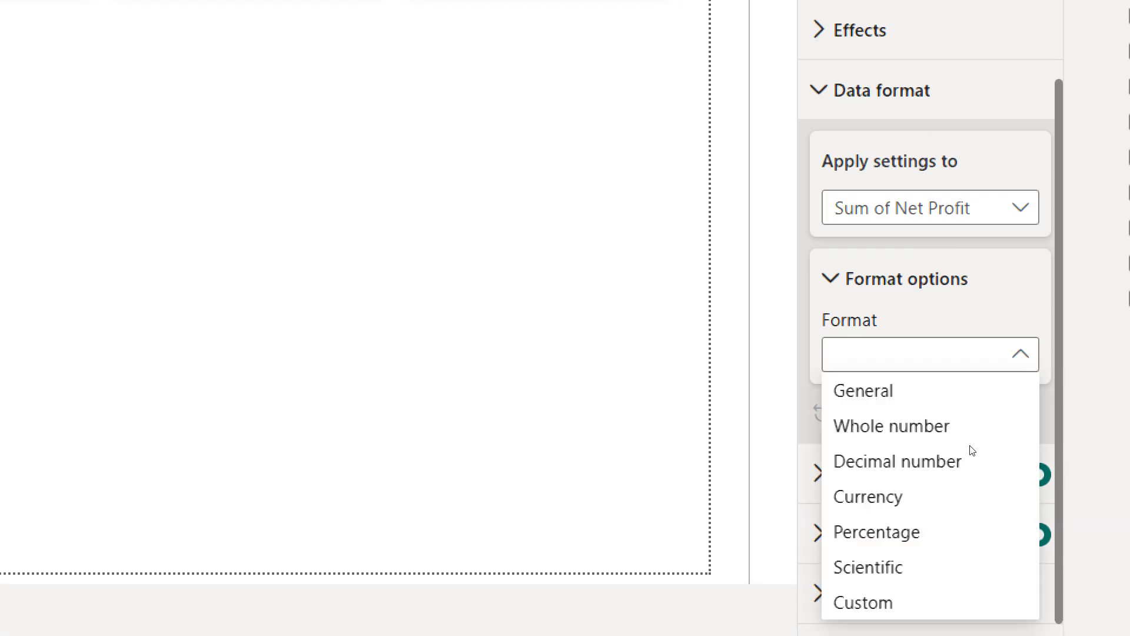
pyautogui.click(922, 507)
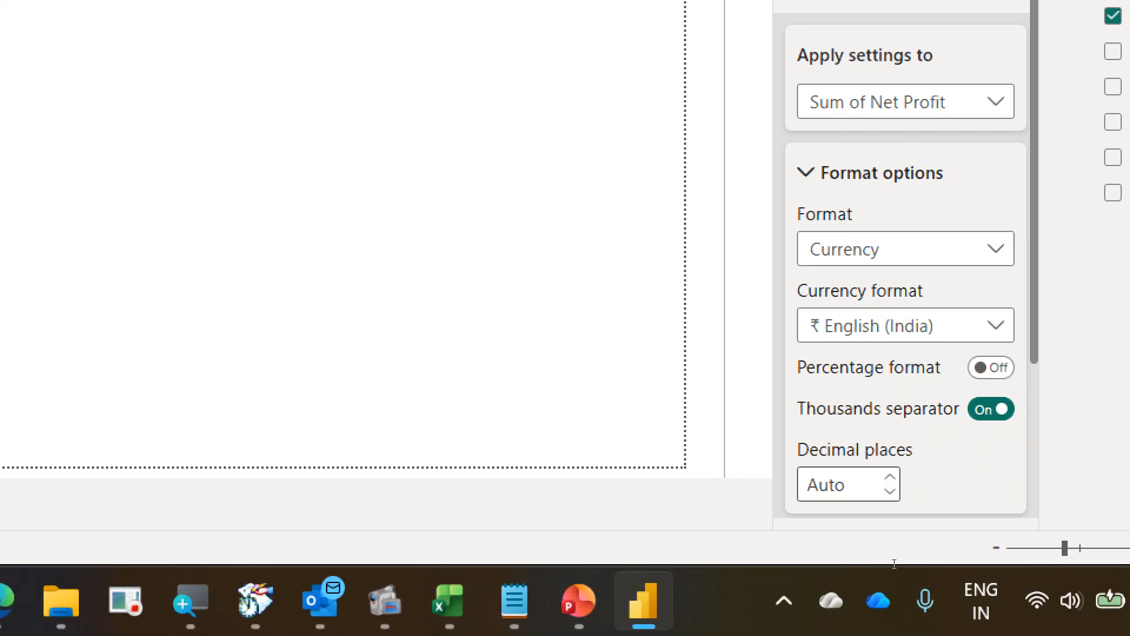
pyautogui.press('Tab')
pyautogui.write('0')
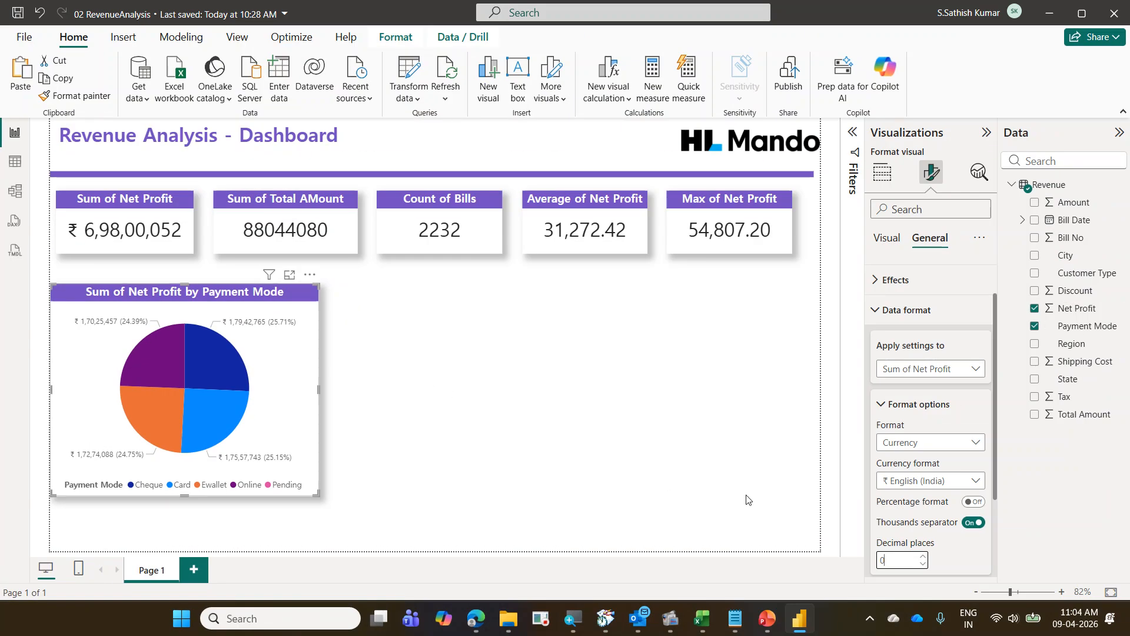
# Switch to the PowerPoint slide show, view the next slide on conditional formatting for Count of Bill No, and return to Power BI.
pyautogui.click(762, 628)
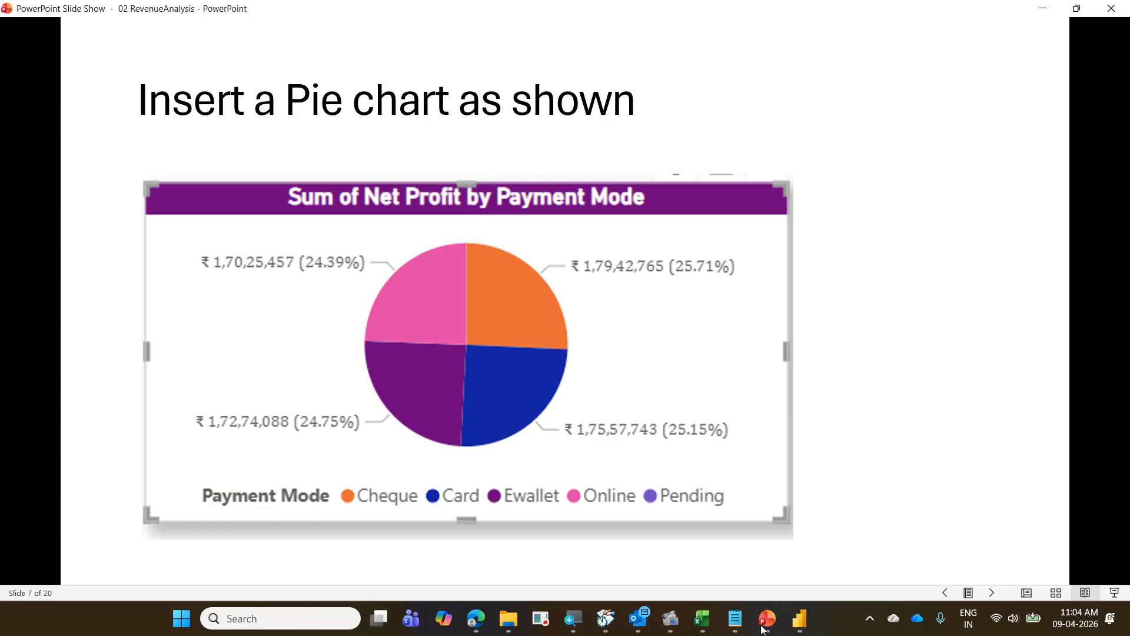
pyautogui.press('Right')
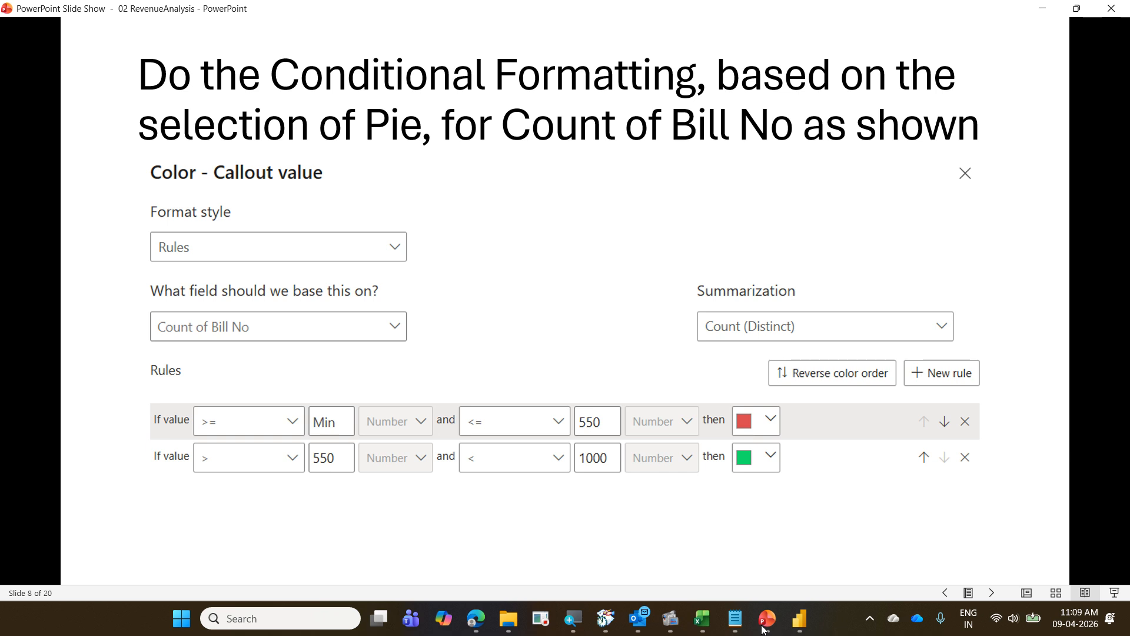
pyautogui.moveTo(800, 618)
pyautogui.click(740, 567)
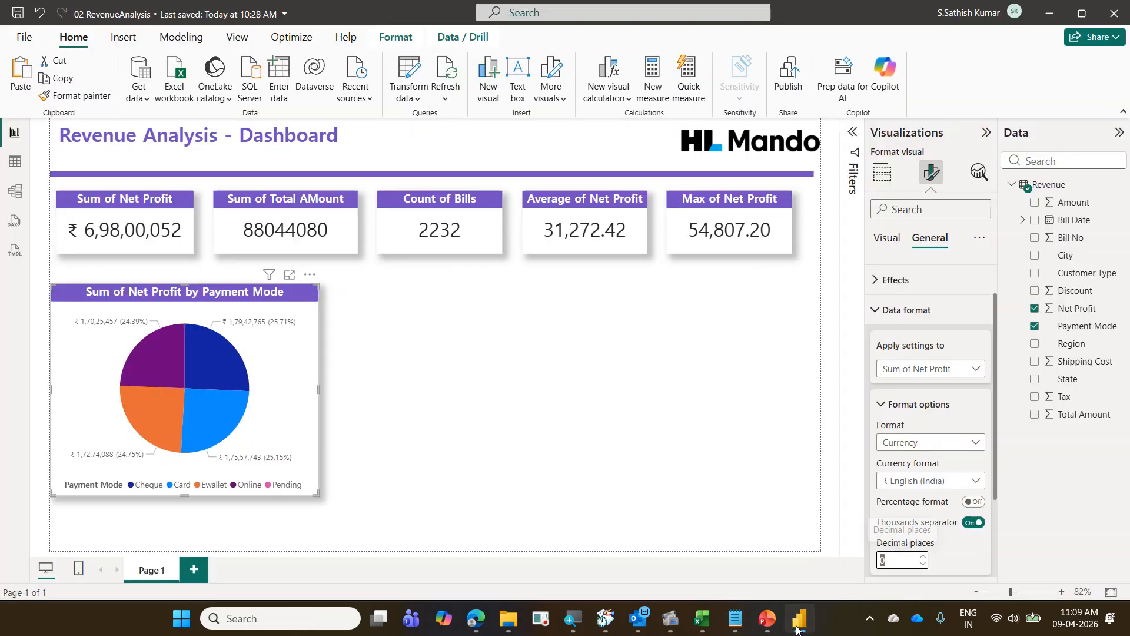
# Start conditional formatting for the Count of Bills card's callout value color and set the format style to Rules.
pyautogui.click(490, 253)
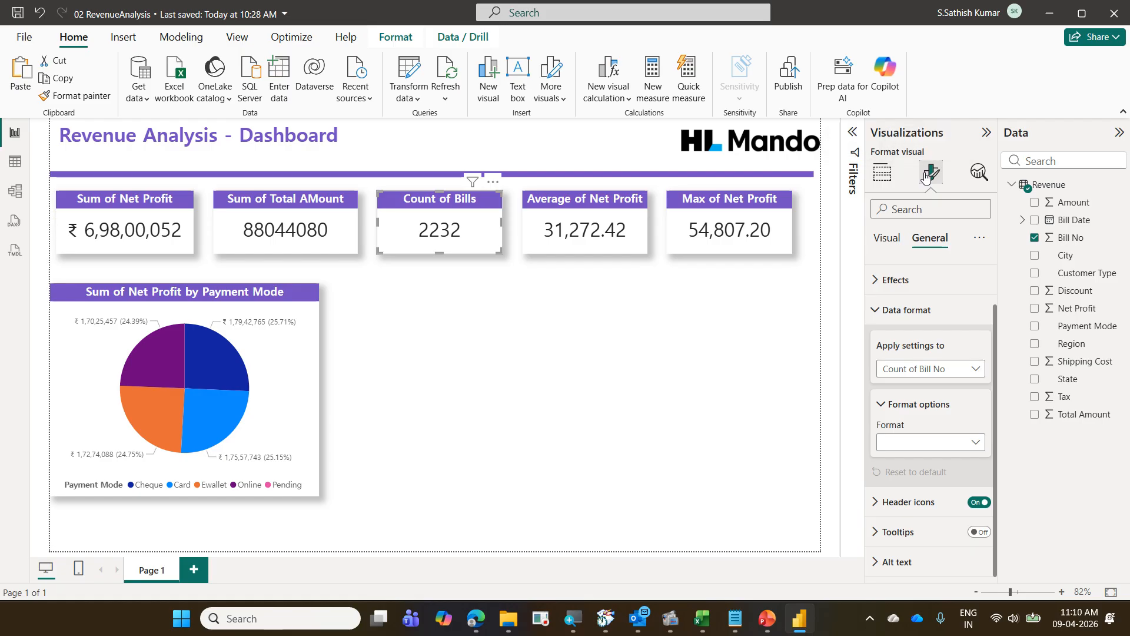
pyautogui.click(888, 239)
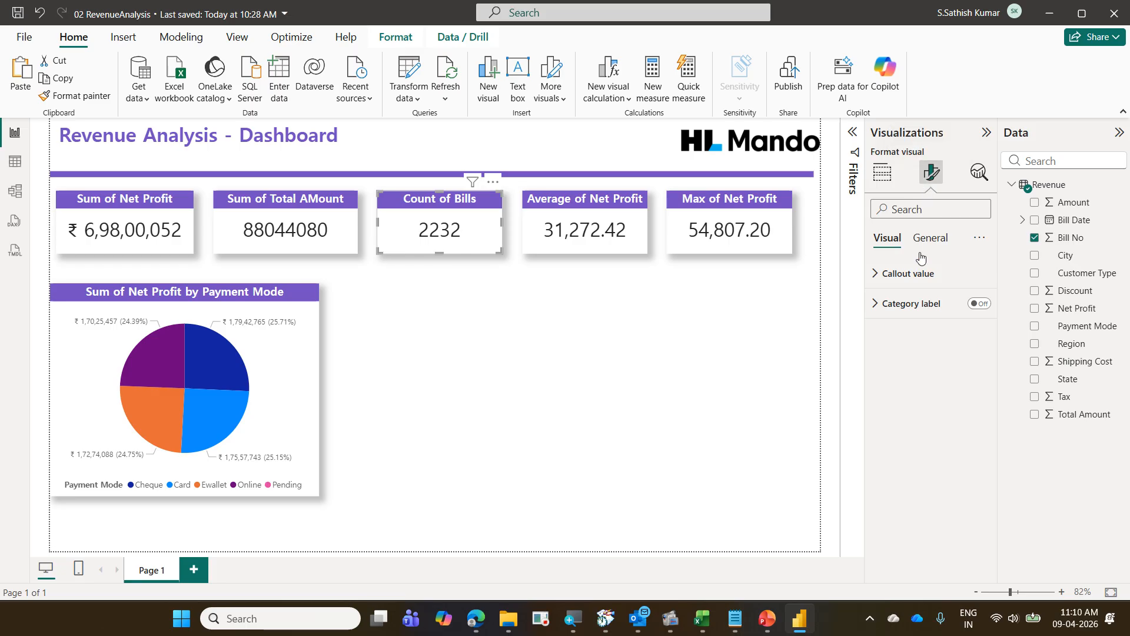
pyautogui.click(914, 275)
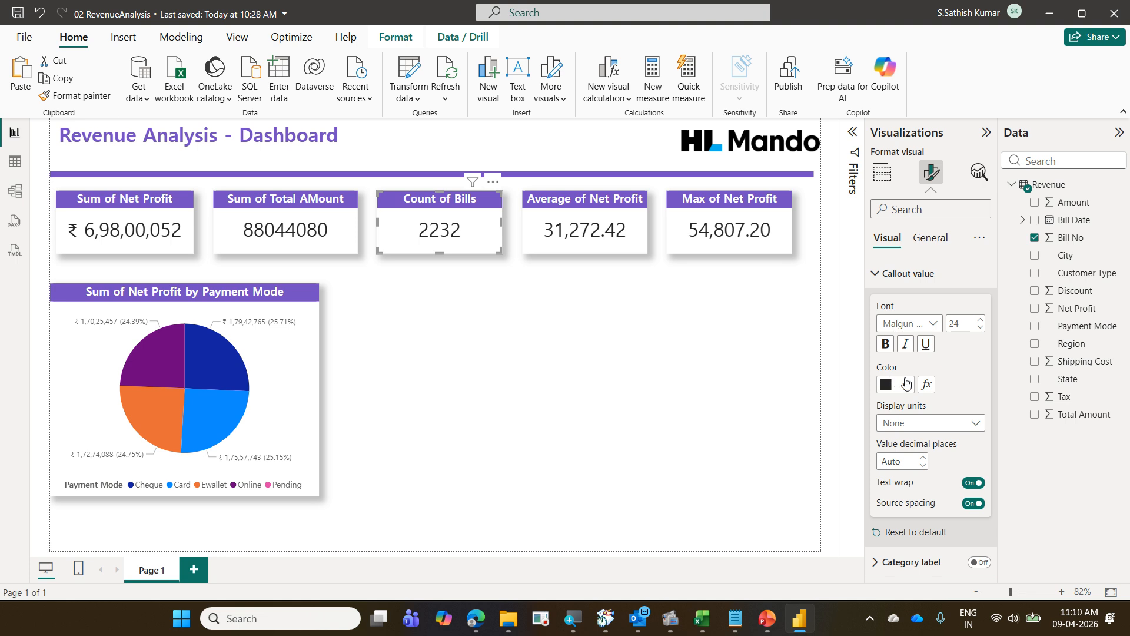
pyautogui.click(927, 385)
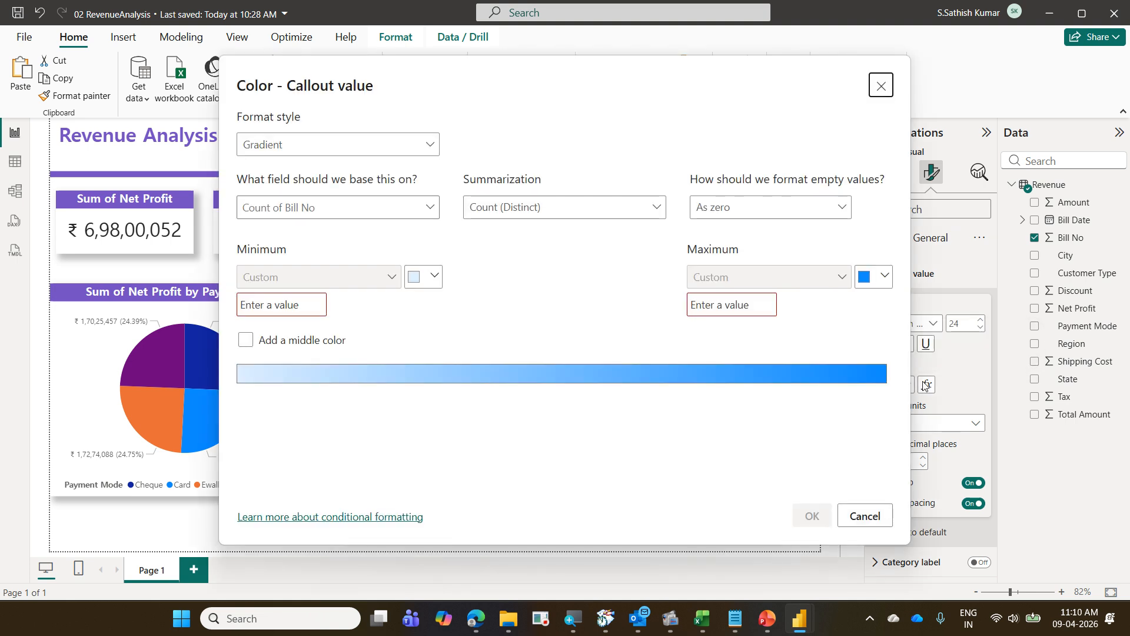
pyautogui.click(294, 150)
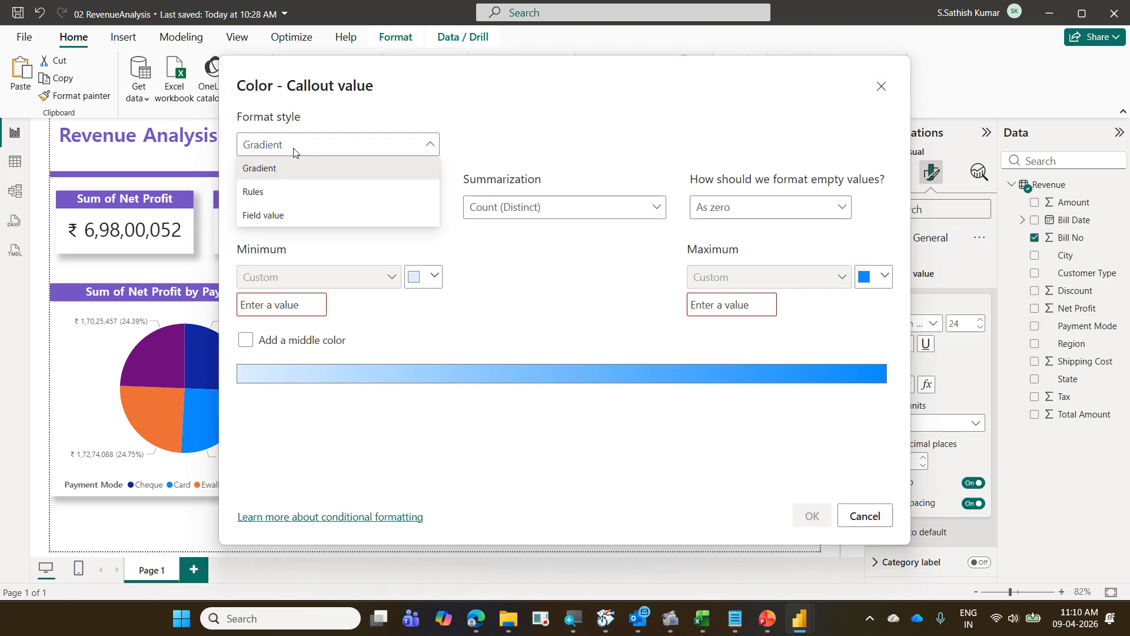
pyautogui.click(294, 188)
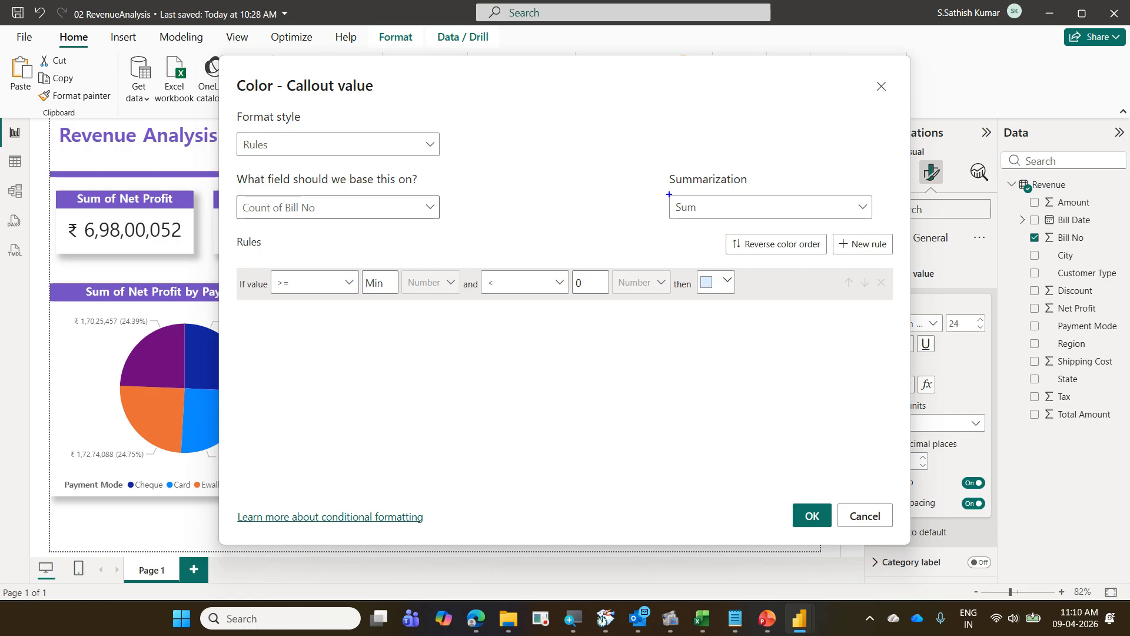
# Set the summarization of the Count of Bill No field to Count (Distinct) for the color rules.
pyautogui.moveTo(671, 195)
pyautogui.mouseDown()
pyautogui.moveTo(736, 221)
pyautogui.moveTo(731, 208)
pyautogui.moveTo(615, 187)
pyautogui.moveTo(702, 236)
pyautogui.mouseUp()
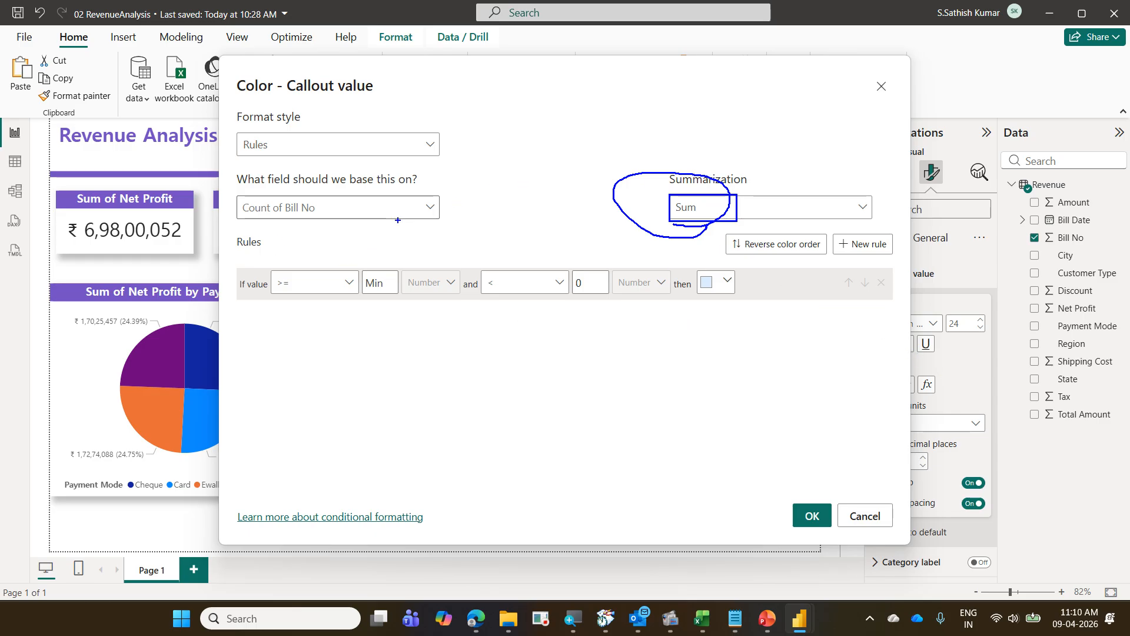
pyautogui.press('Escape')
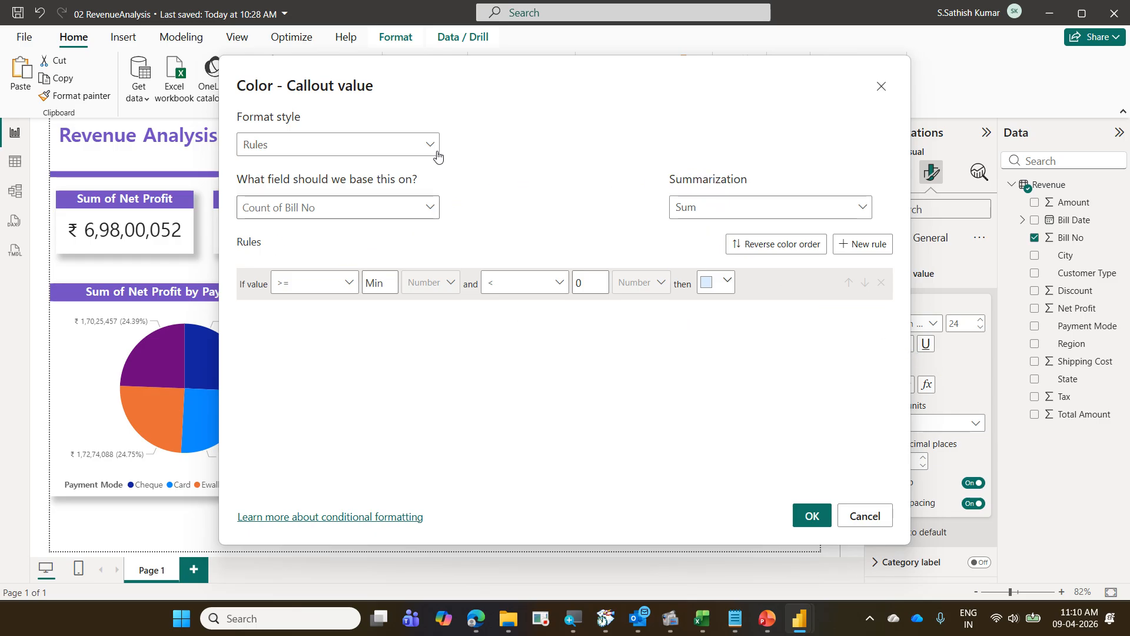
pyautogui.moveTo(466, 85); pyautogui.dragTo(422, 328)
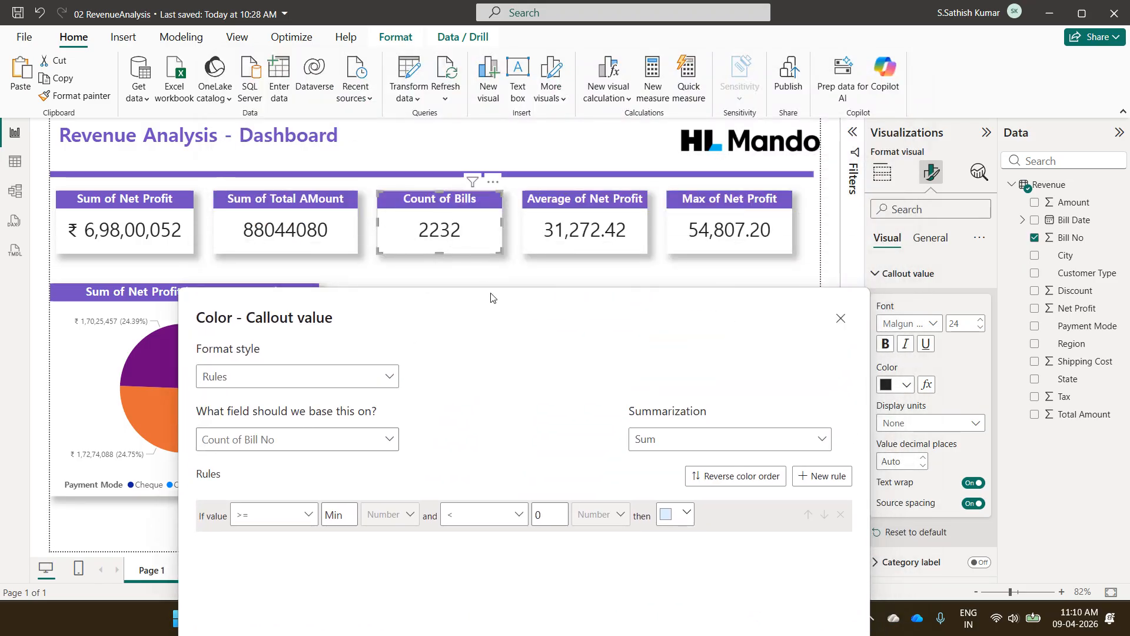
pyautogui.moveTo(485, 302); pyautogui.dragTo(433, 73)
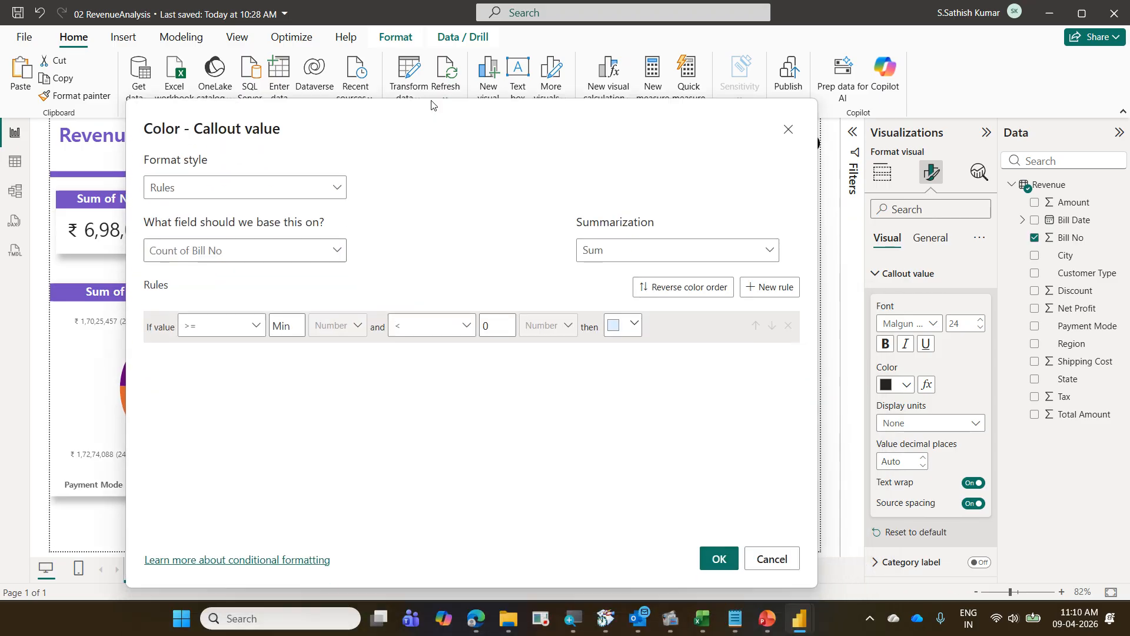
pyautogui.click(617, 211)
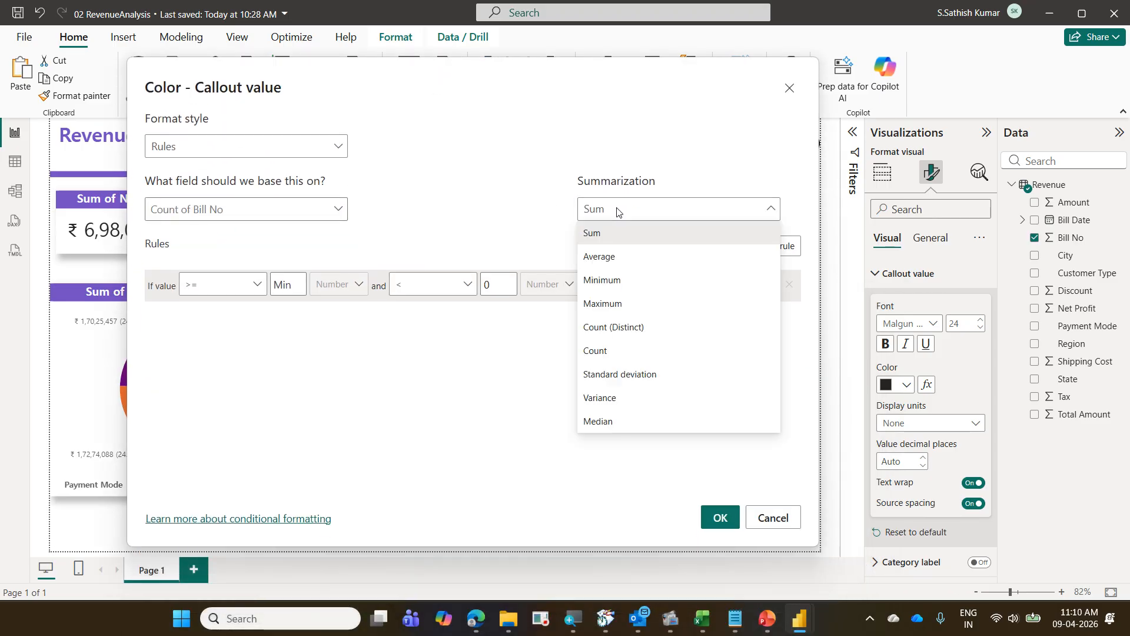
pyautogui.click(613, 327)
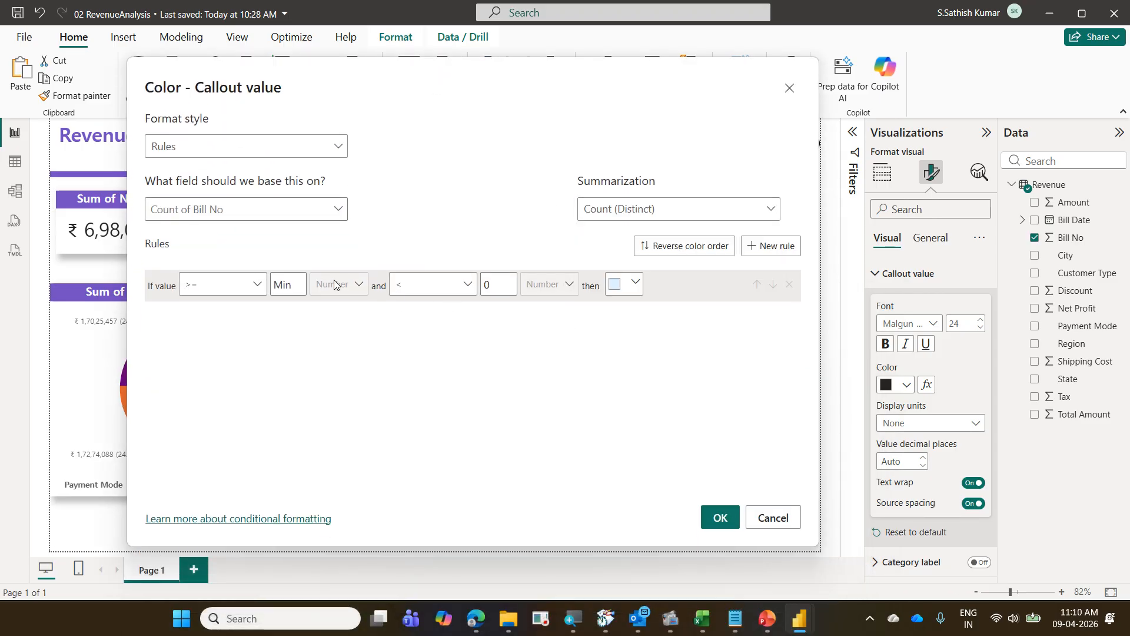
# Define the first rule to color values from Min to below 550 in the red theme color.
pyautogui.click(491, 285)
pyautogui.write('550')
pyautogui.click(634, 284)
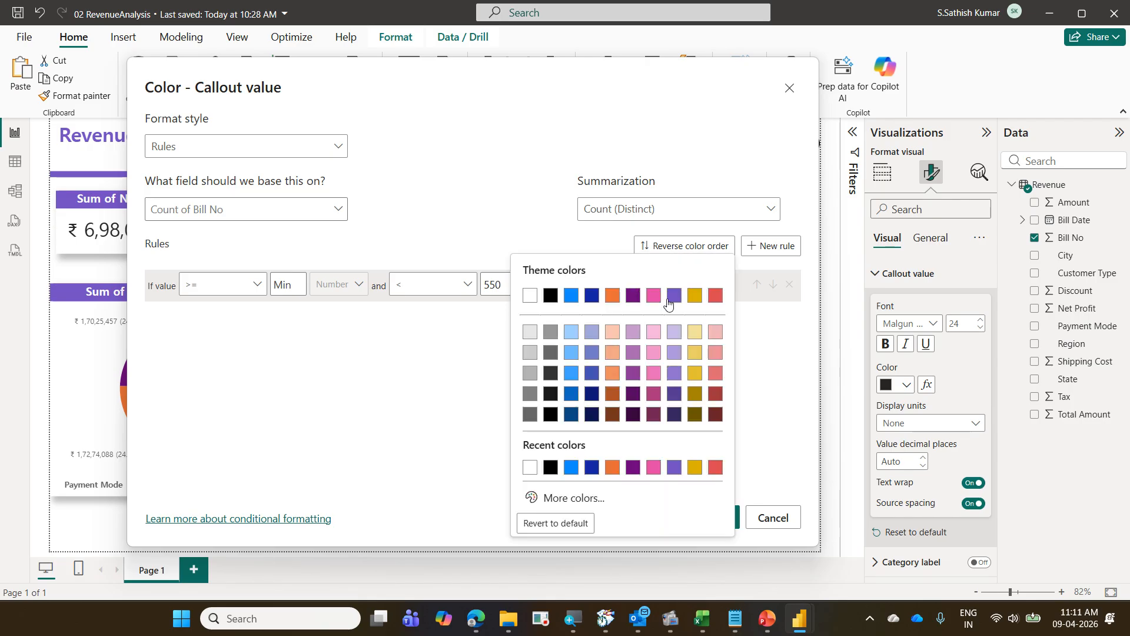
pyautogui.click(714, 296)
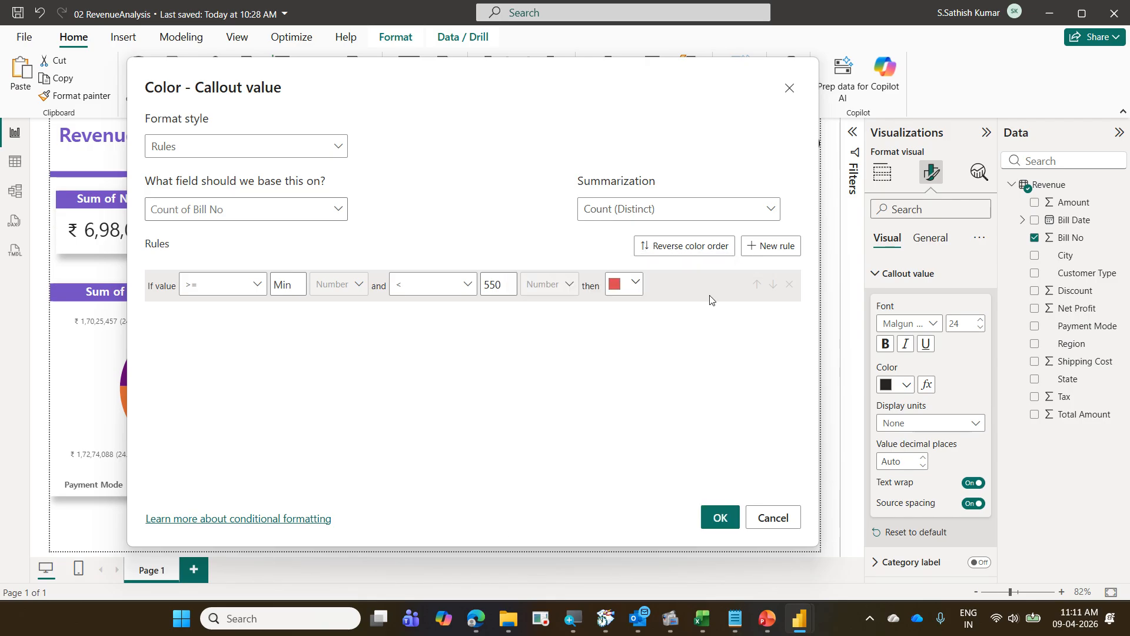
# Add a second rule coloring values >= 550 and < 1000 in a custom bright green, and apply the conditional formatting.
pyautogui.click(767, 247)
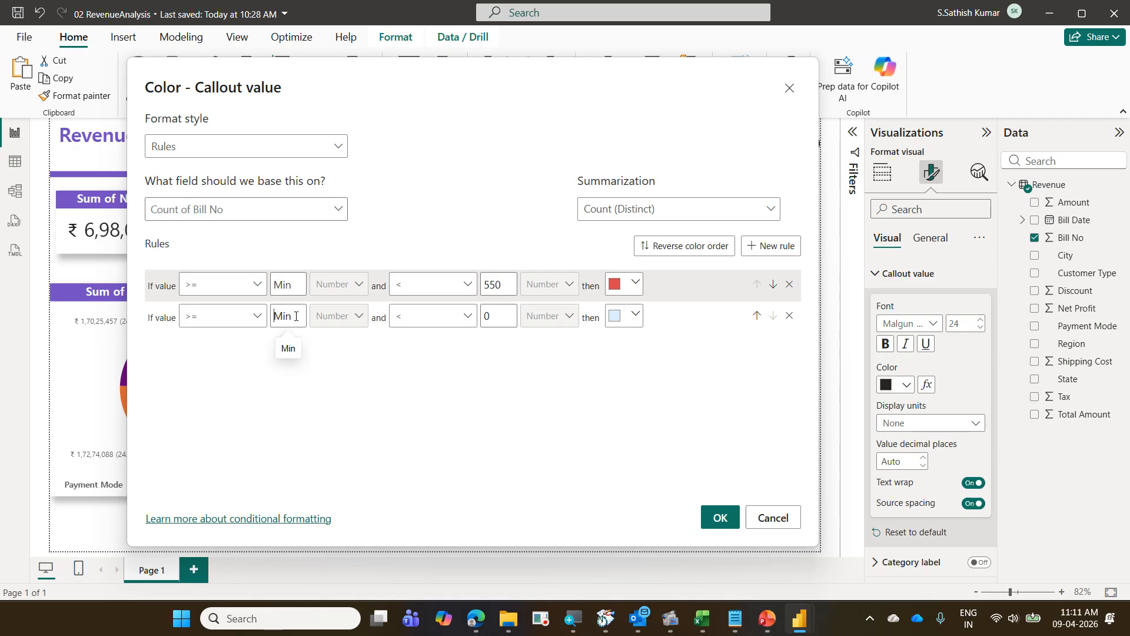
pyautogui.write('550')
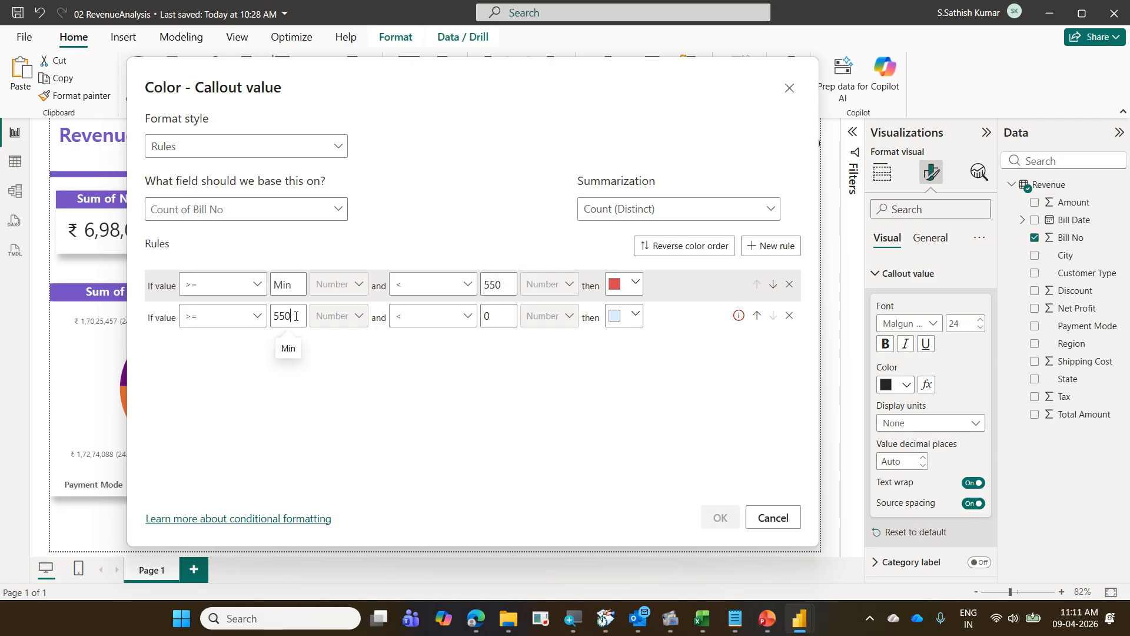
pyautogui.doubleClick(499, 319)
pyautogui.write('1000')
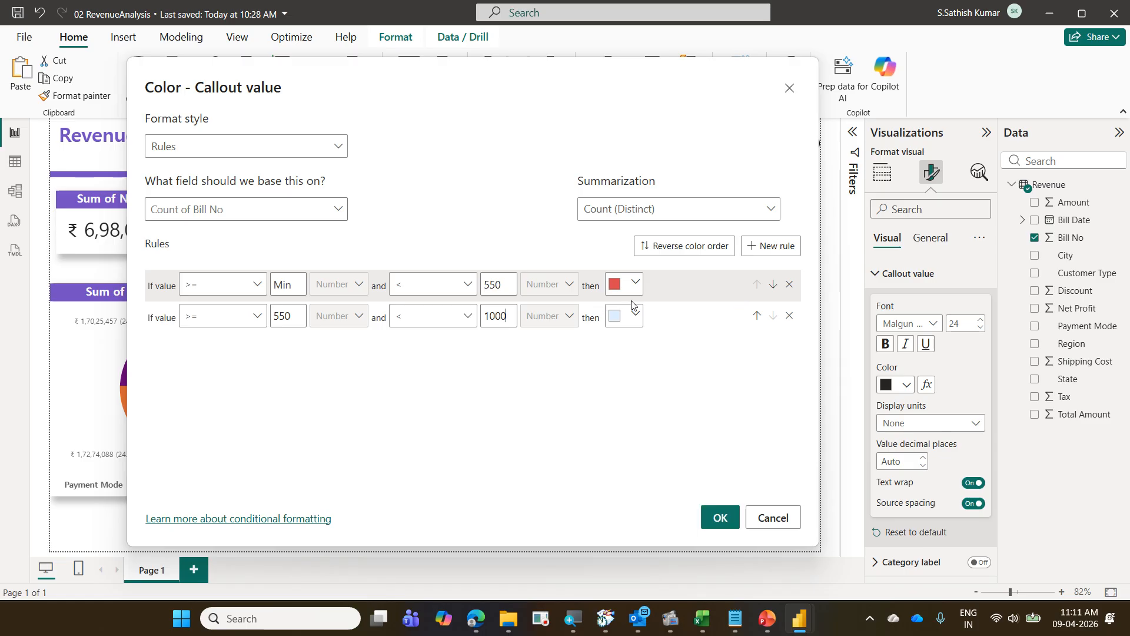
pyautogui.click(626, 316)
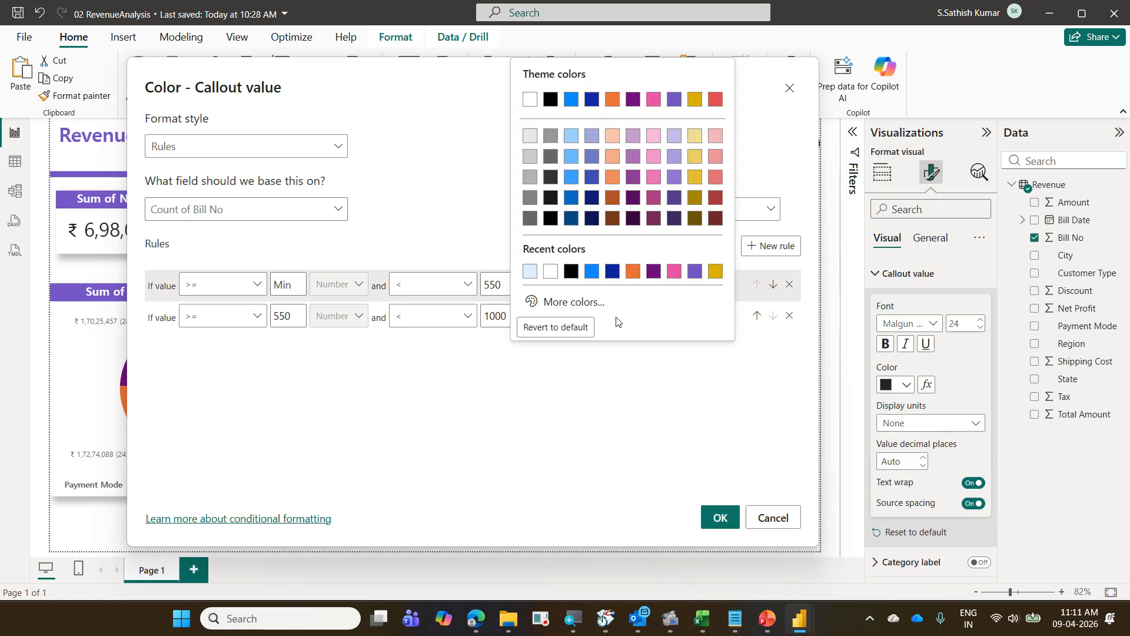
pyautogui.click(569, 302)
pyautogui.click(598, 268)
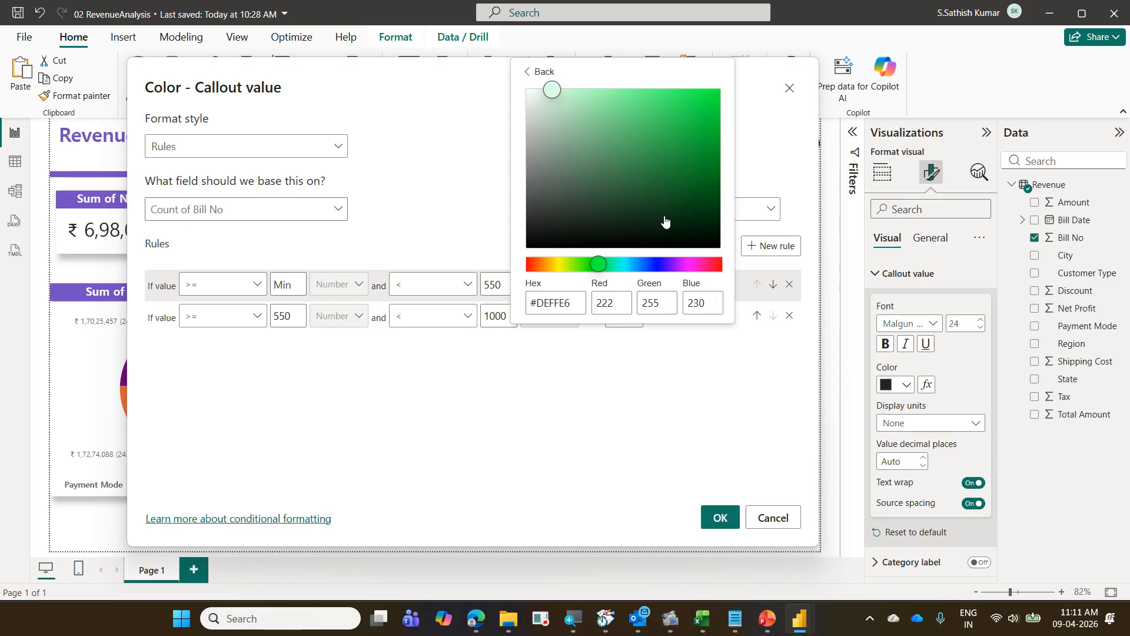
pyautogui.click(705, 104)
pyautogui.click(767, 144)
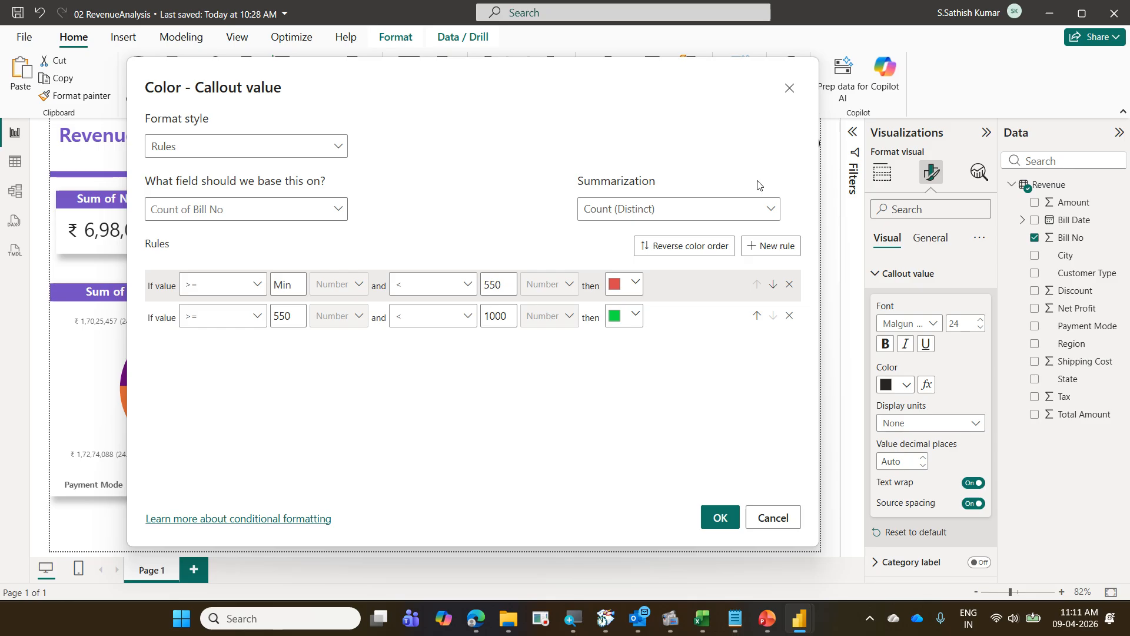
pyautogui.click(720, 532)
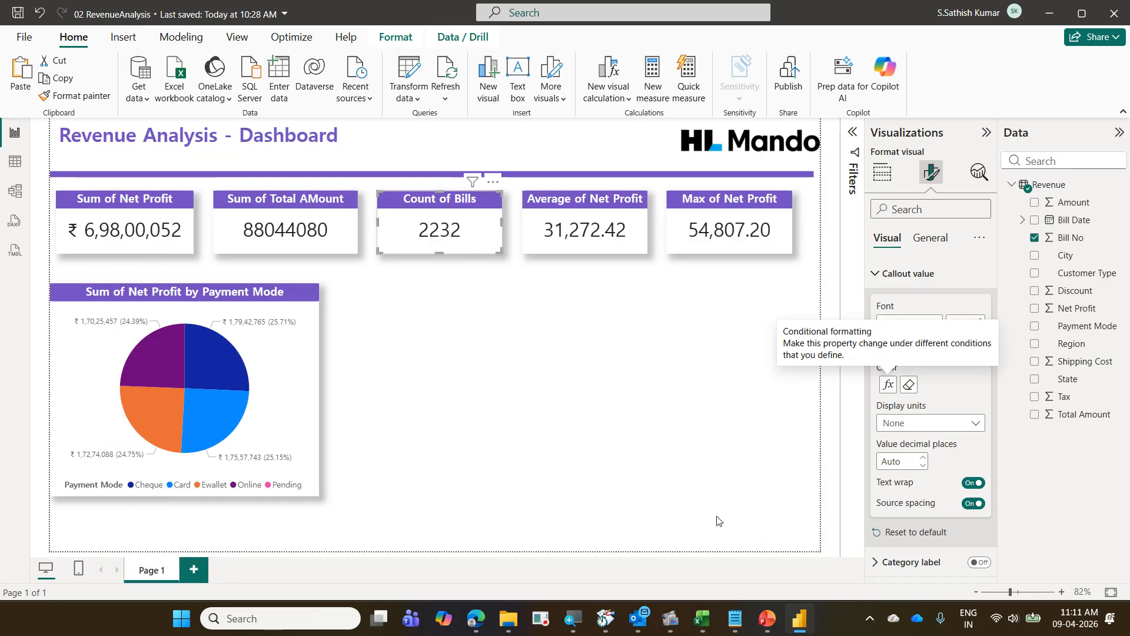
# Test the color rules on the Count of Bills card by selecting the Cheque, Card, Ewallet and Online pie slices in turn.
pyautogui.click(207, 351)
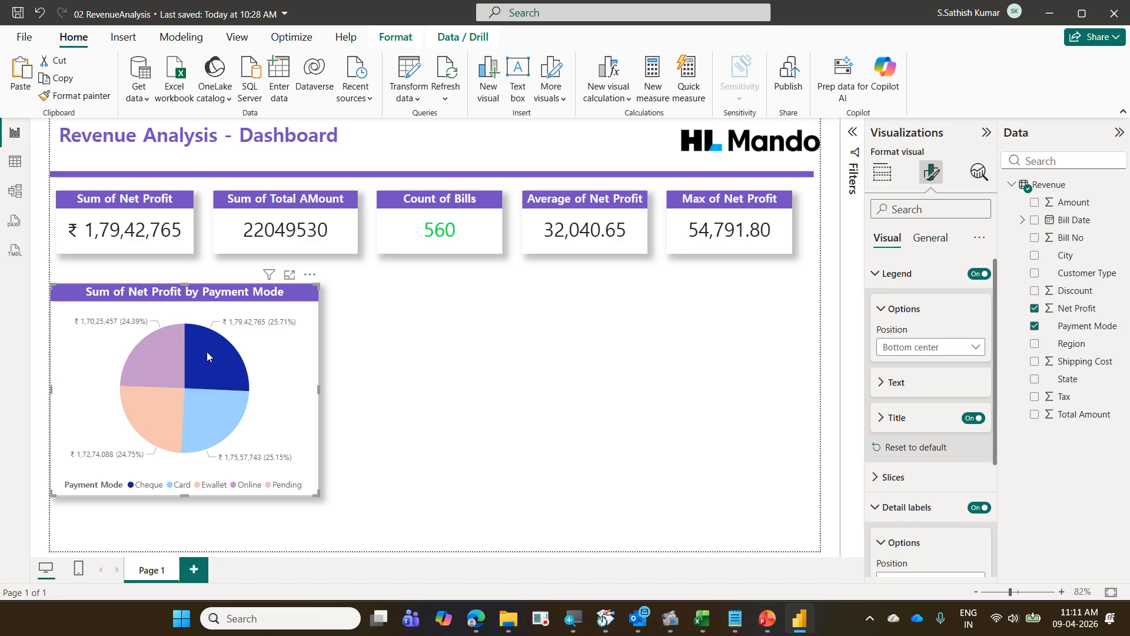
pyautogui.click(215, 407)
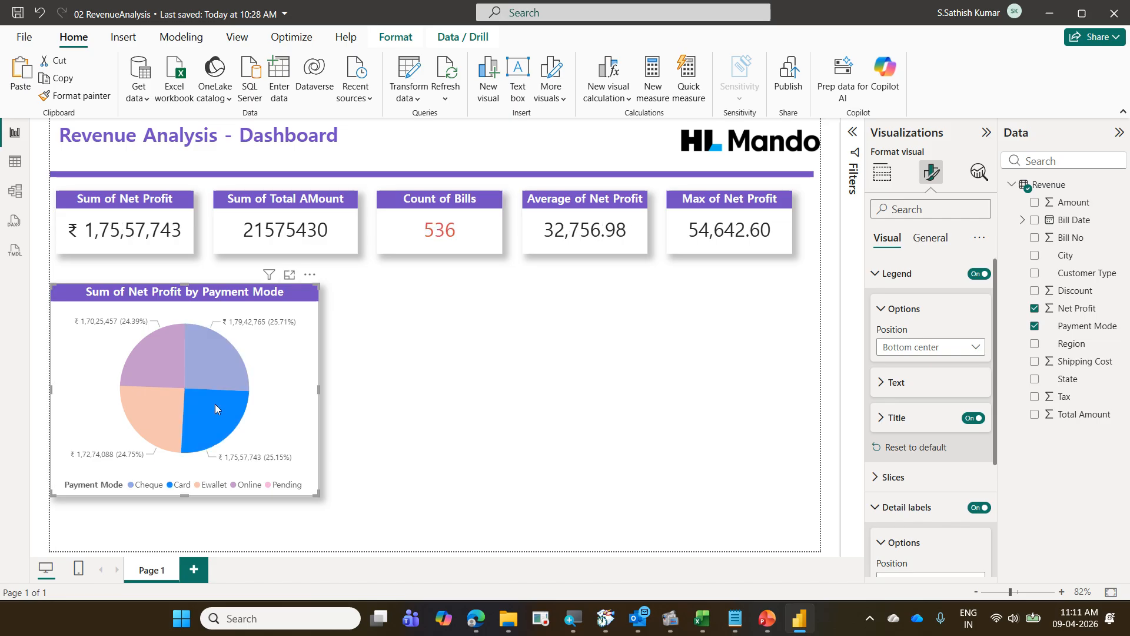
pyautogui.moveTo(215, 419)
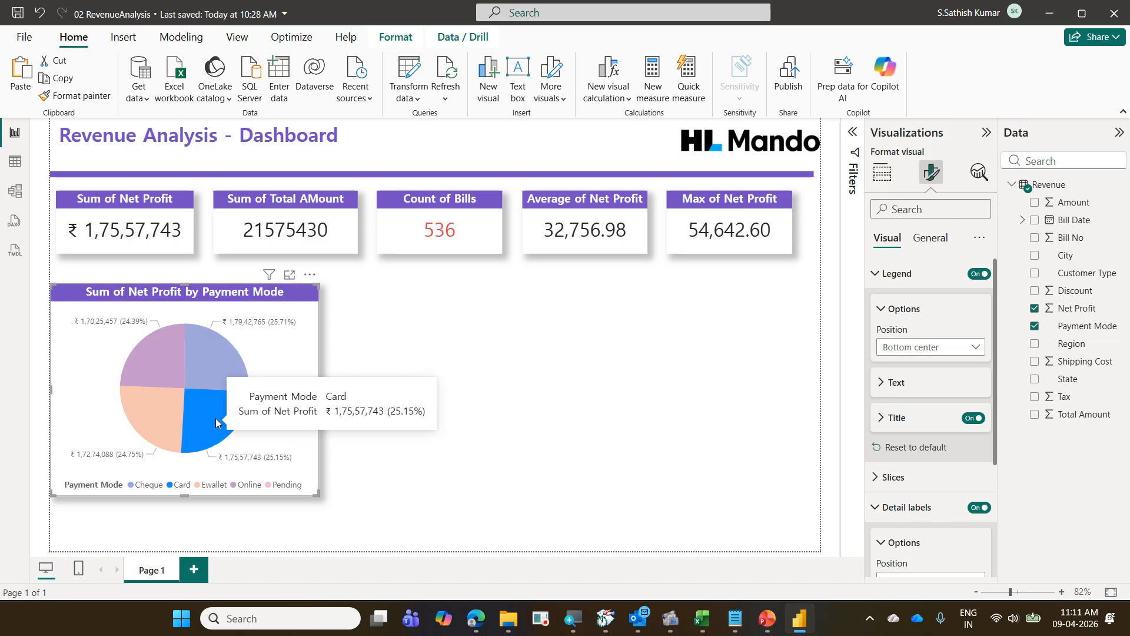
pyautogui.click(162, 421)
pyautogui.click(159, 366)
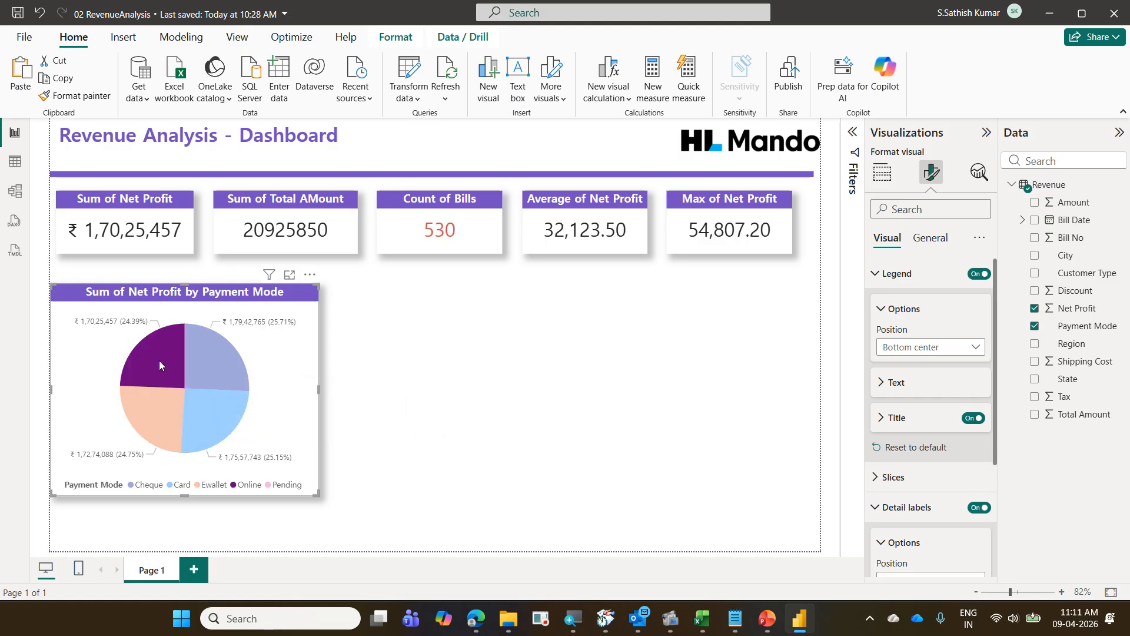
# Recheck the Count of Bills color by selecting each Payment Mode slice of the pie again, and clear the selection.
pyautogui.click(204, 361)
pyautogui.click(207, 411)
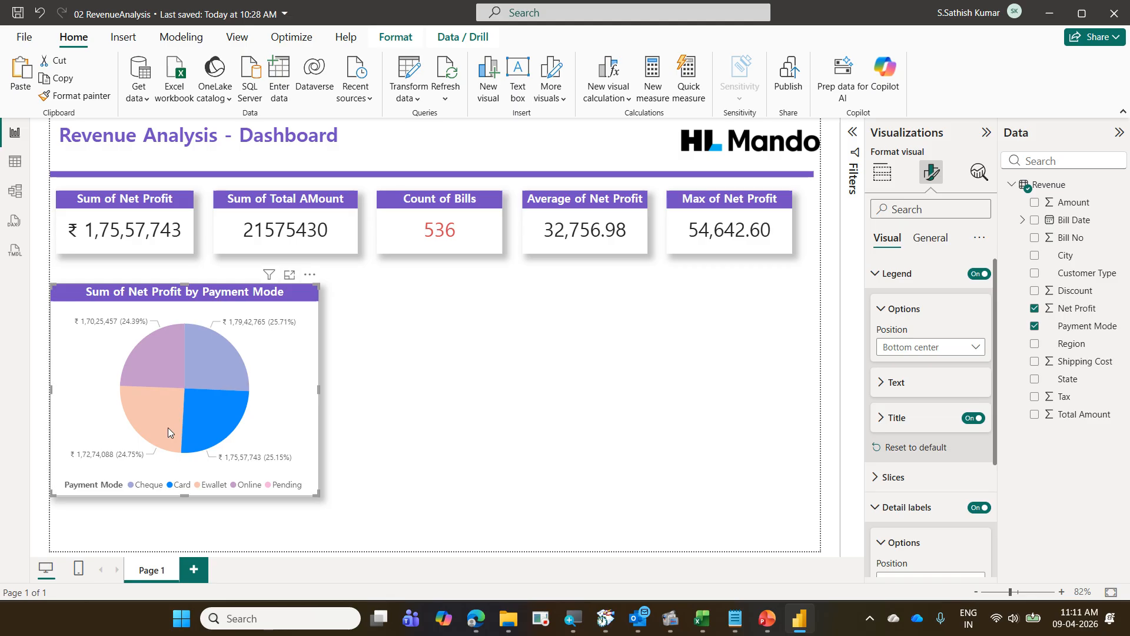
pyautogui.click(168, 428)
pyautogui.click(167, 379)
pyautogui.click(217, 378)
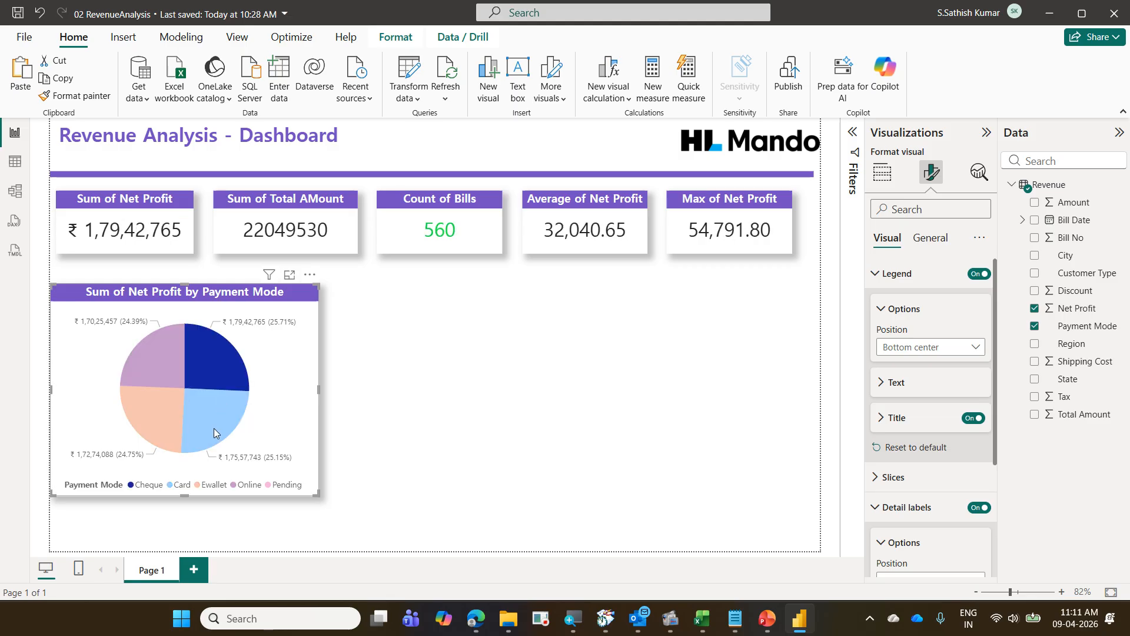
pyautogui.click(214, 429)
pyautogui.click(164, 428)
pyautogui.click(177, 365)
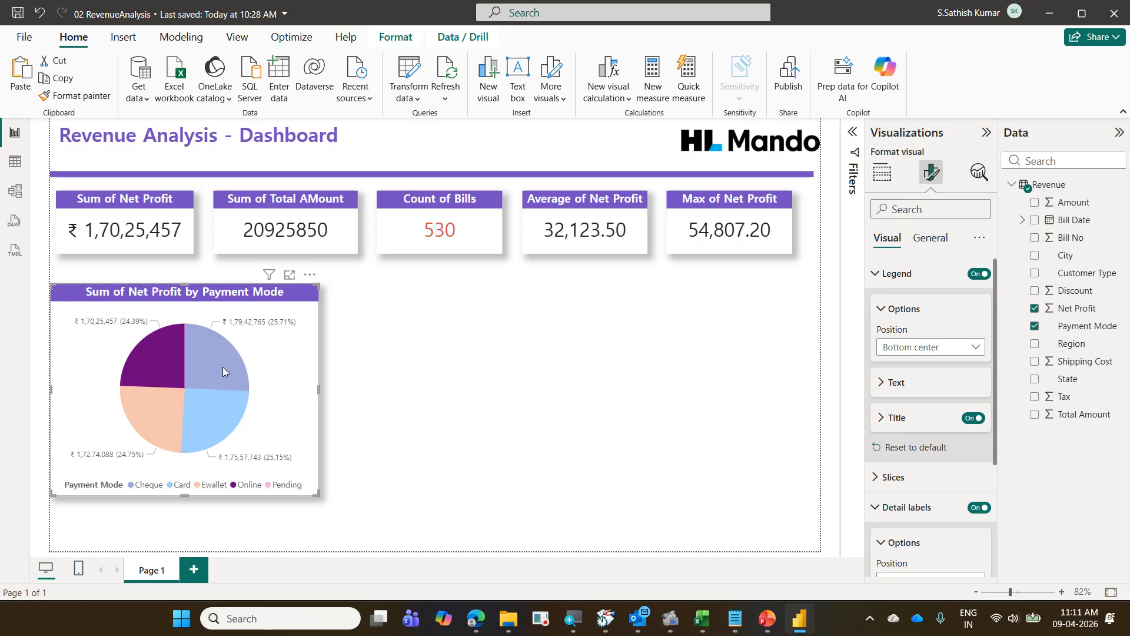
pyautogui.click(223, 366)
pyautogui.click(282, 389)
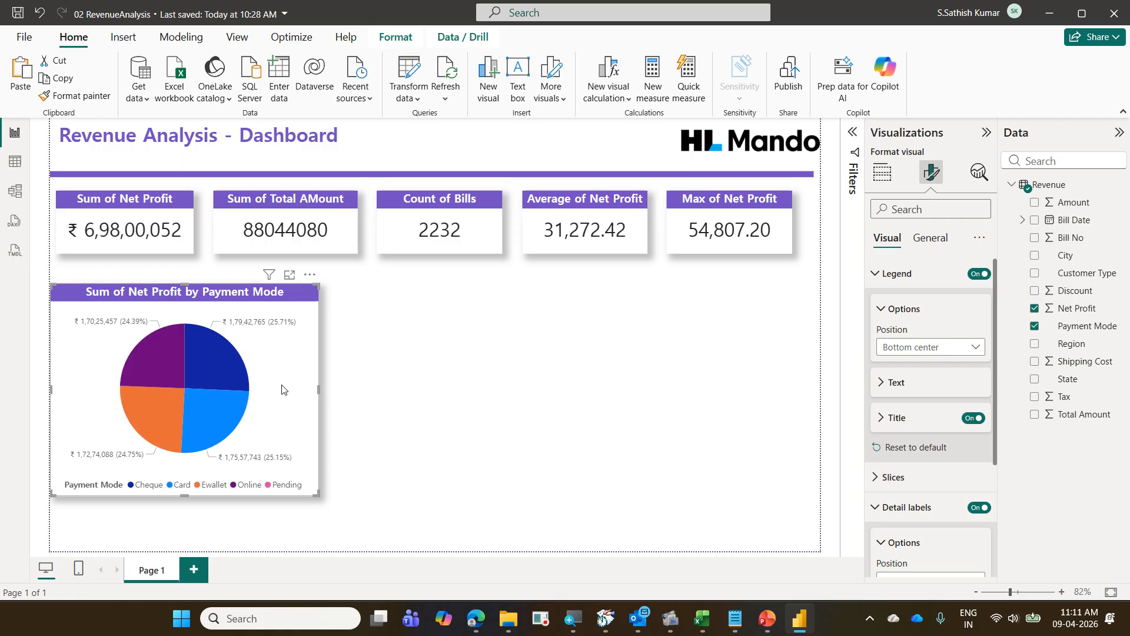
# Review the format style, base field, summarization and color rules of the Count of Bills callout value, and close the rules.
pyautogui.click(470, 243)
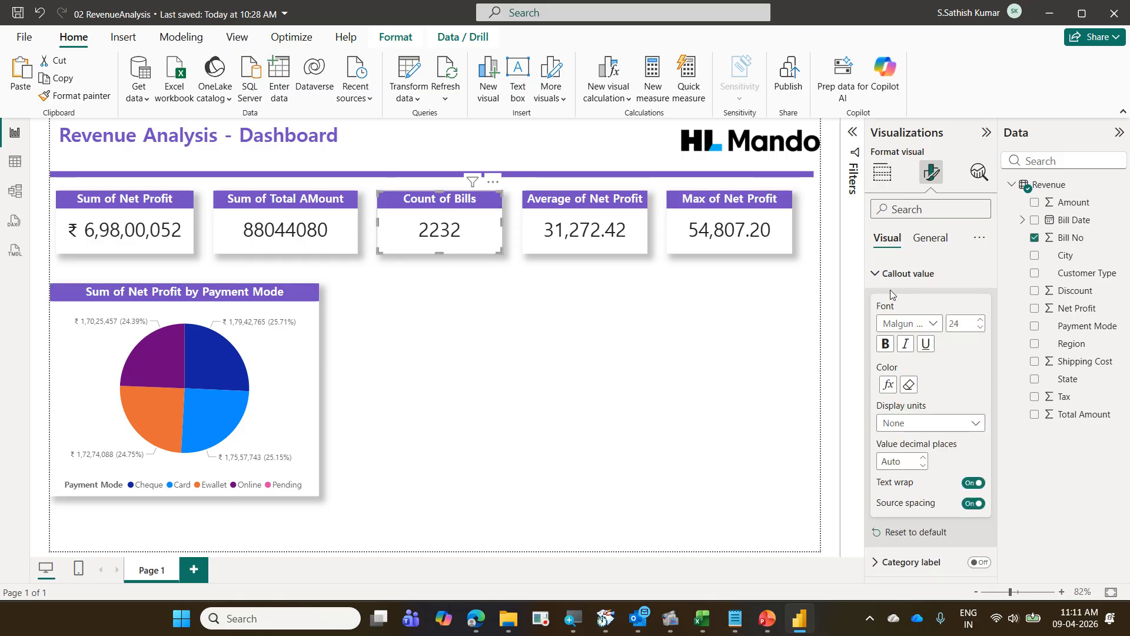
pyautogui.click(888, 383)
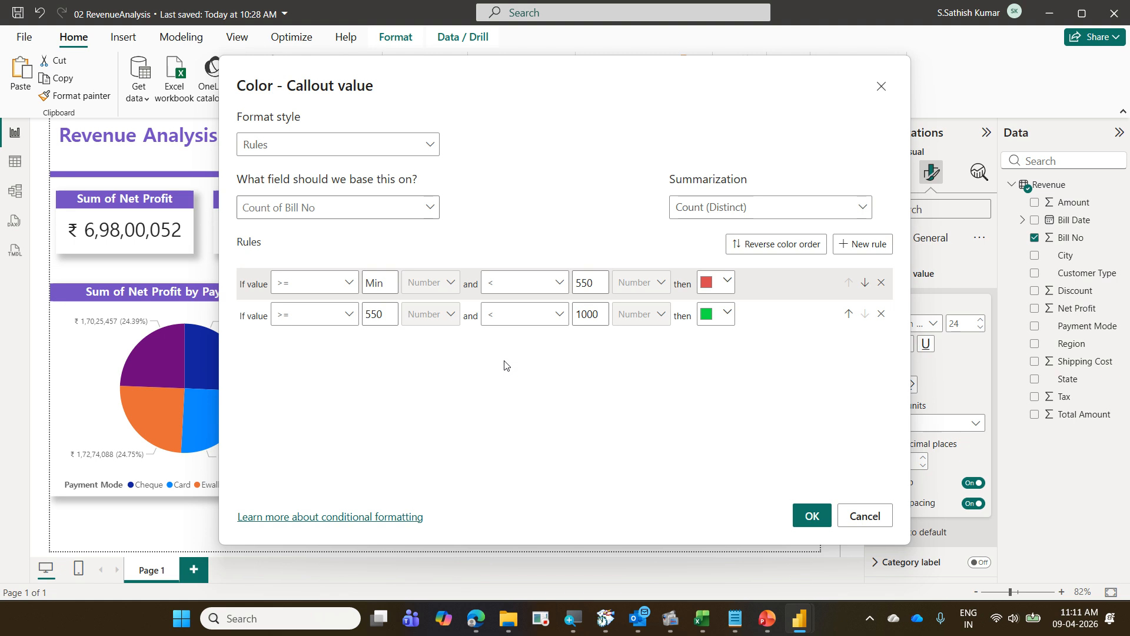
pyautogui.moveTo(235, 132); pyautogui.dragTo(460, 154)
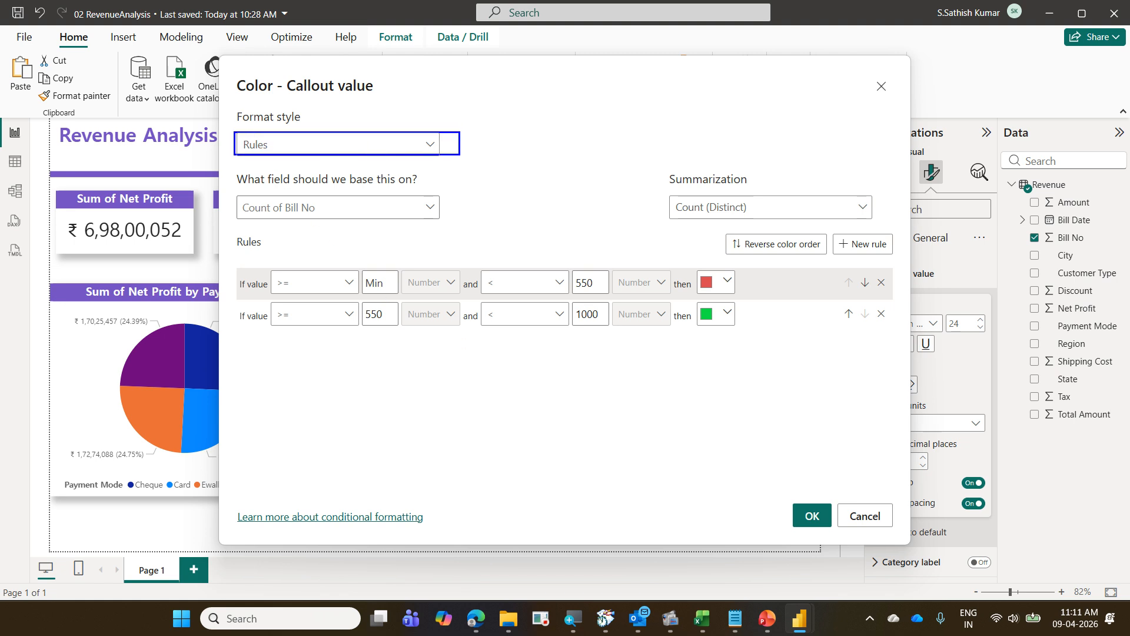
pyautogui.moveTo(235, 192); pyautogui.dragTo(443, 227)
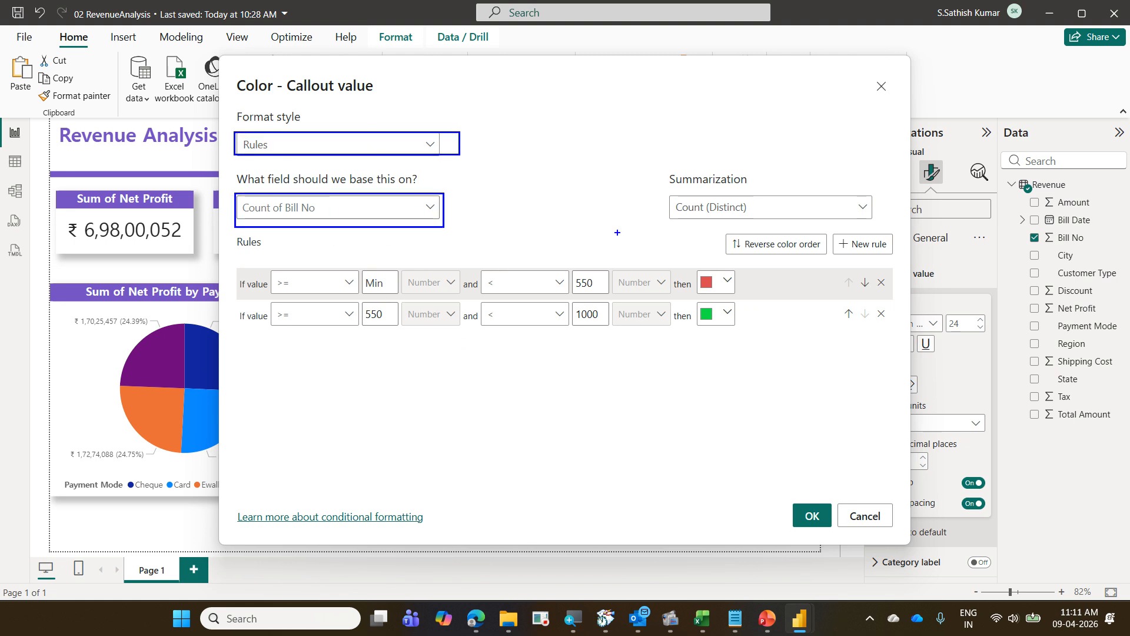
pyautogui.moveTo(669, 190)
pyautogui.mouseDown()
pyautogui.moveTo(816, 226)
pyautogui.moveTo(785, 199)
pyautogui.moveTo(758, 223)
pyautogui.mouseUp()
pyautogui.moveTo(756, 193); pyautogui.dragTo(785, 215)
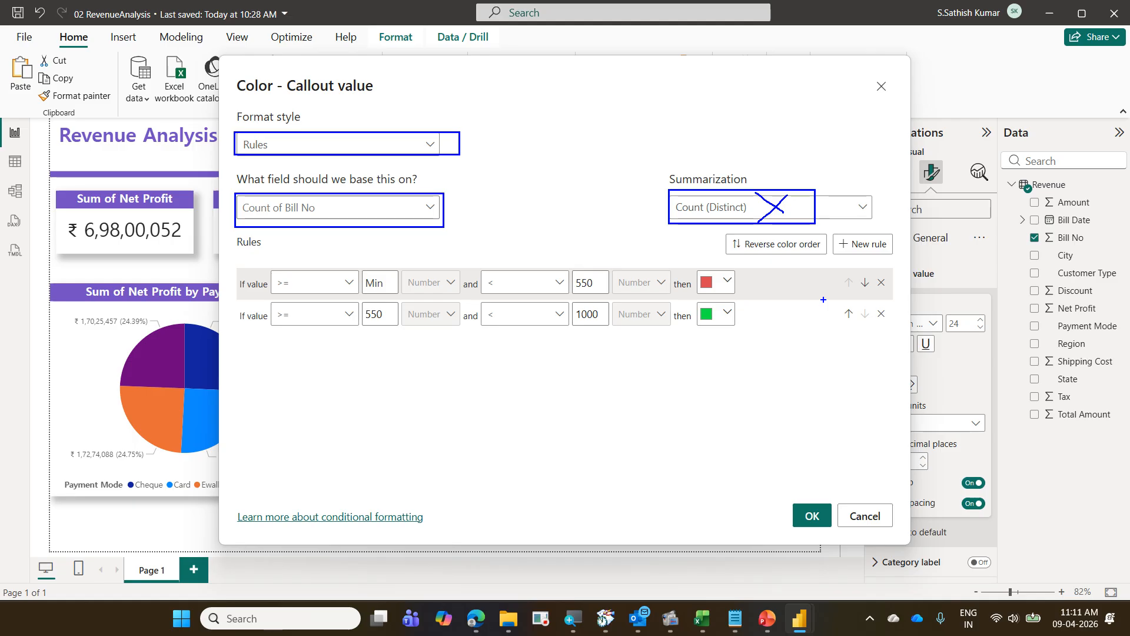
pyautogui.press('Escape')
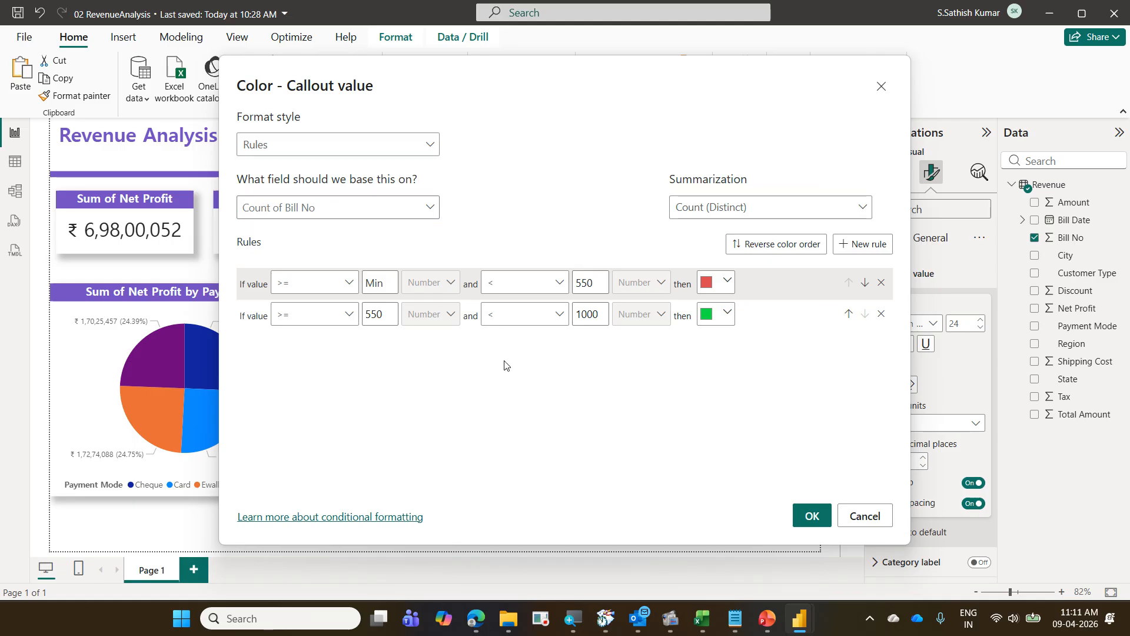
pyautogui.click(810, 517)
# Switch to the PowerPoint slide show and advance to the tooltip task slide.
pyautogui.click(766, 619)
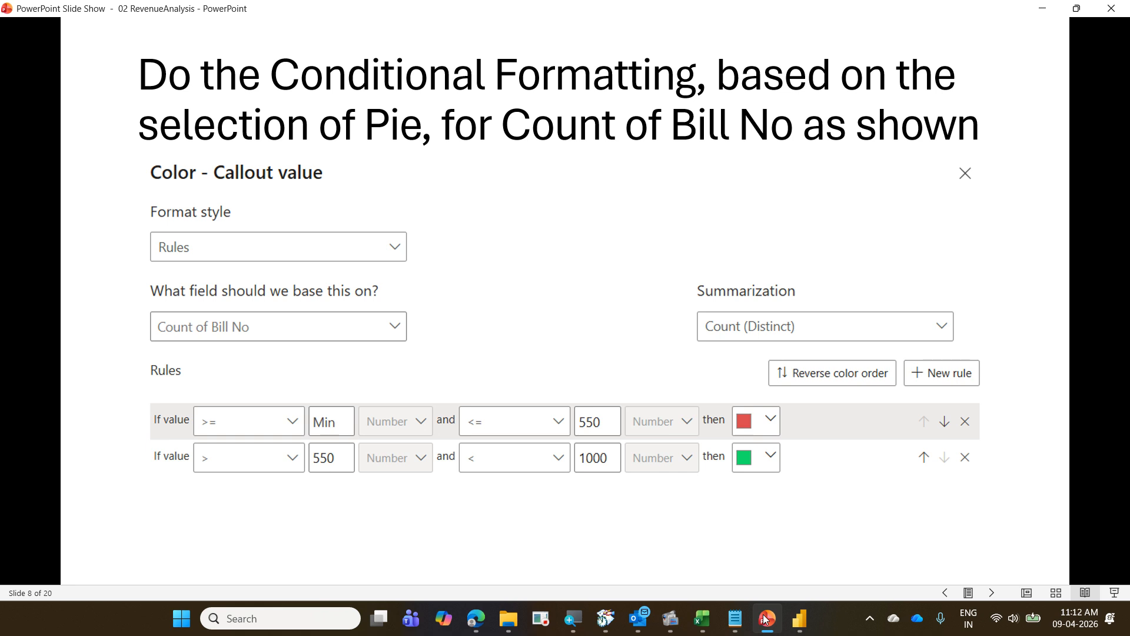
pyautogui.press('Right')
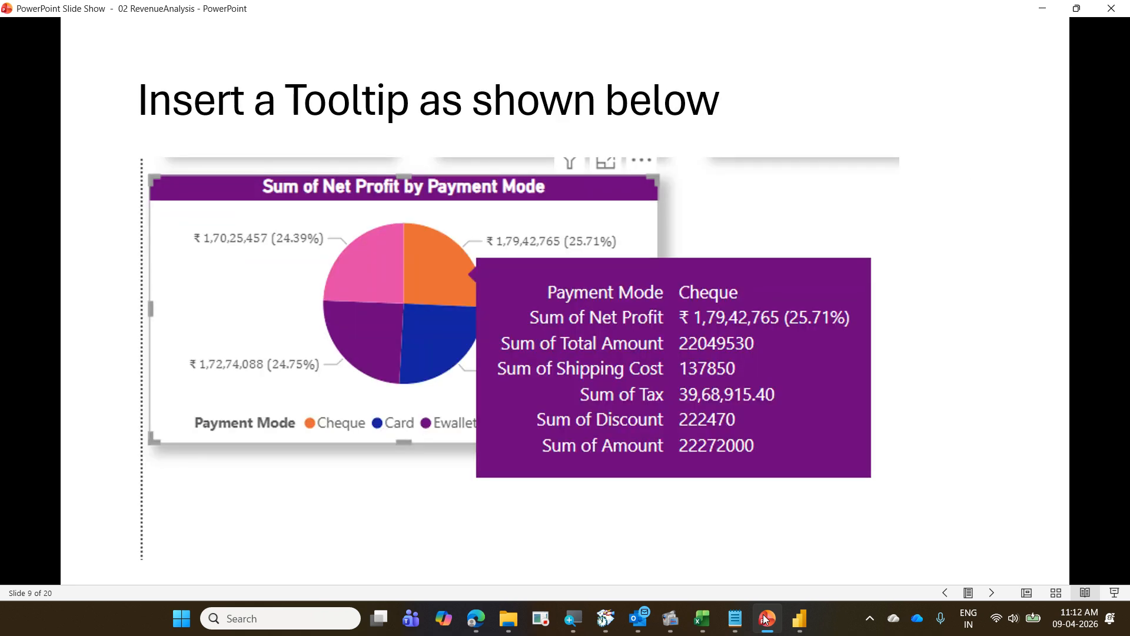
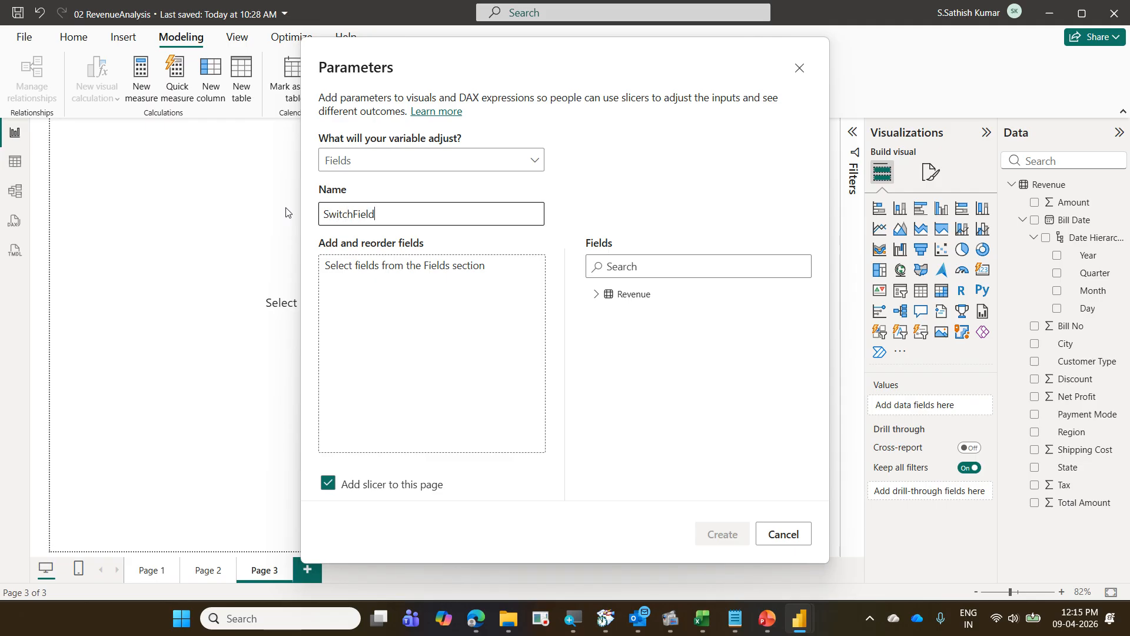
# Add Year from the Bill Date hierarchy to the SwitchFields parameter, consulting the PowerPoint slide for the required fields.
pyautogui.click(597, 294)
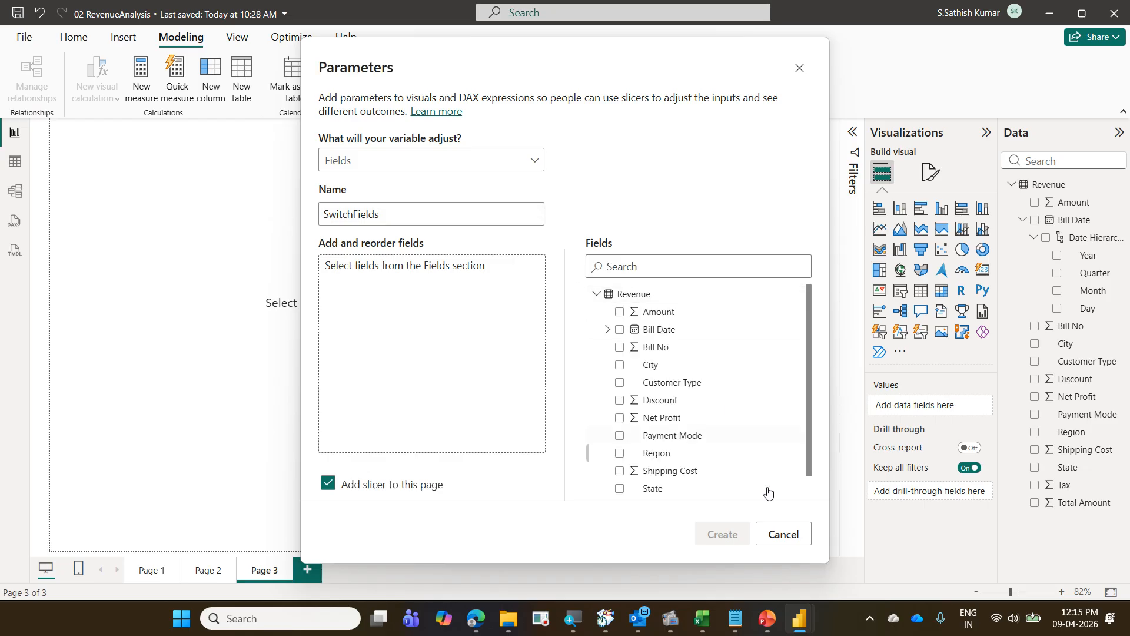
pyautogui.click(765, 624)
pyautogui.click(764, 629)
pyautogui.click(608, 331)
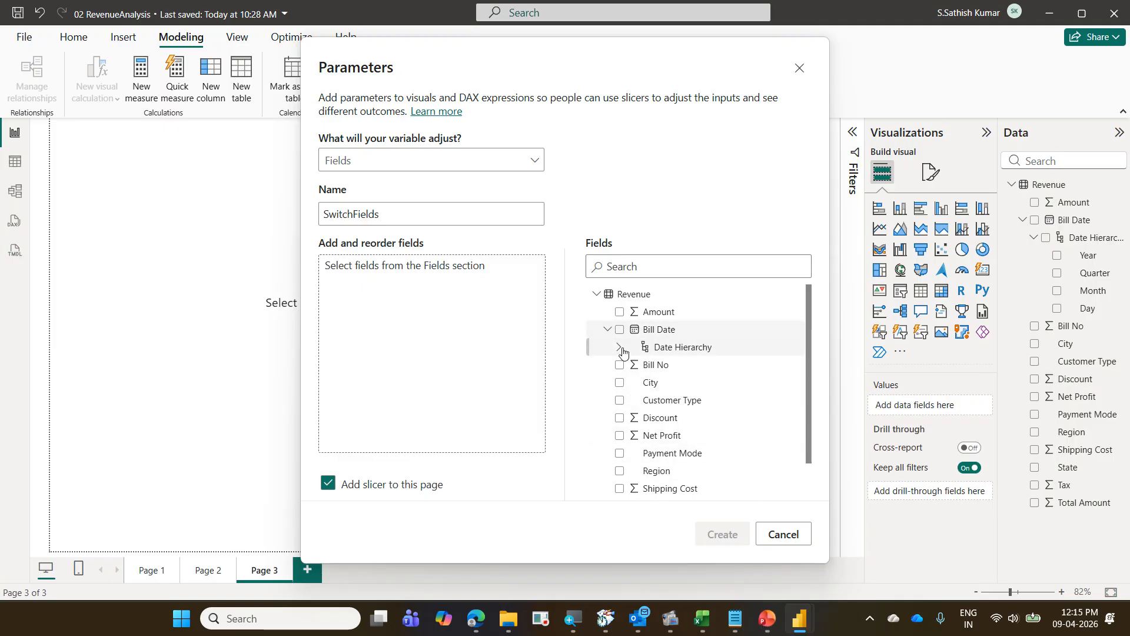
pyautogui.click(619, 347)
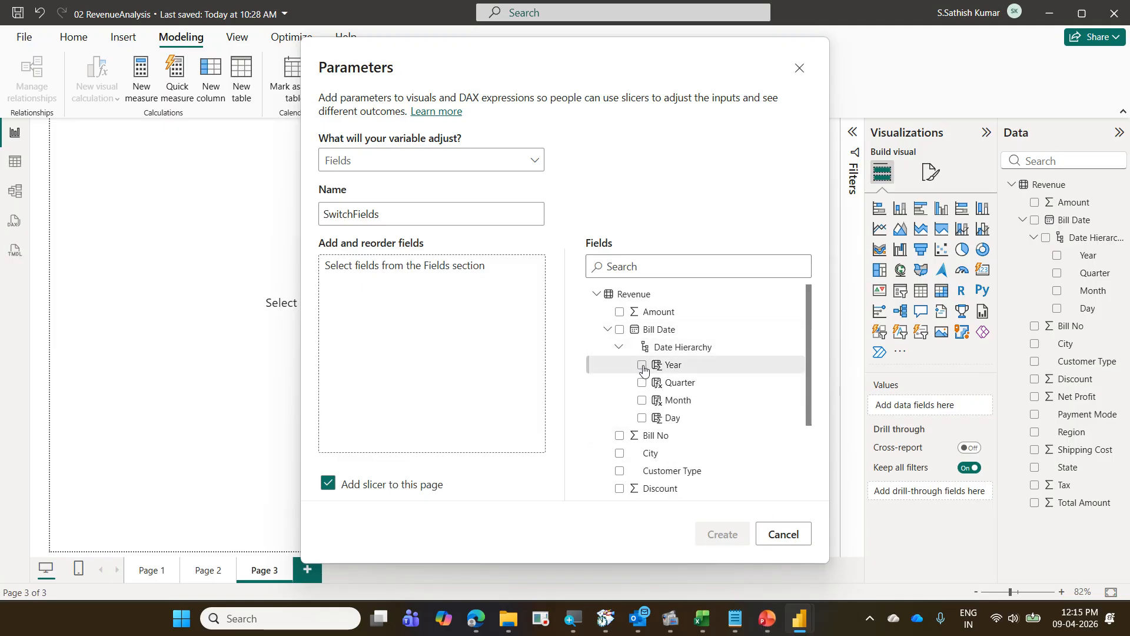
pyautogui.click(641, 366)
pyautogui.click(775, 630)
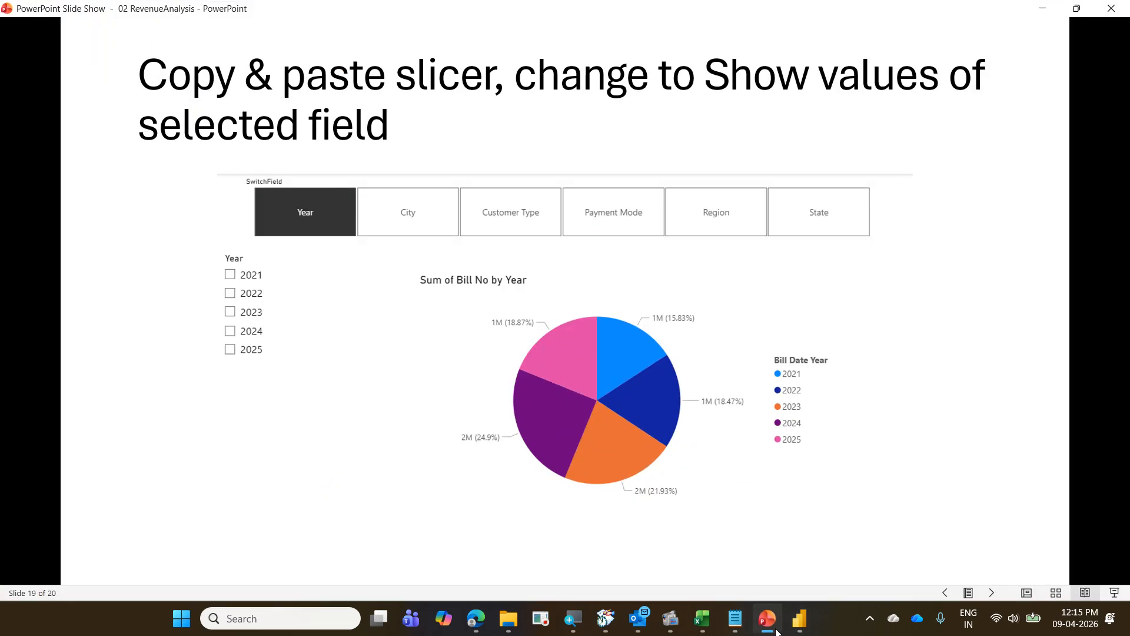
pyautogui.click(776, 630)
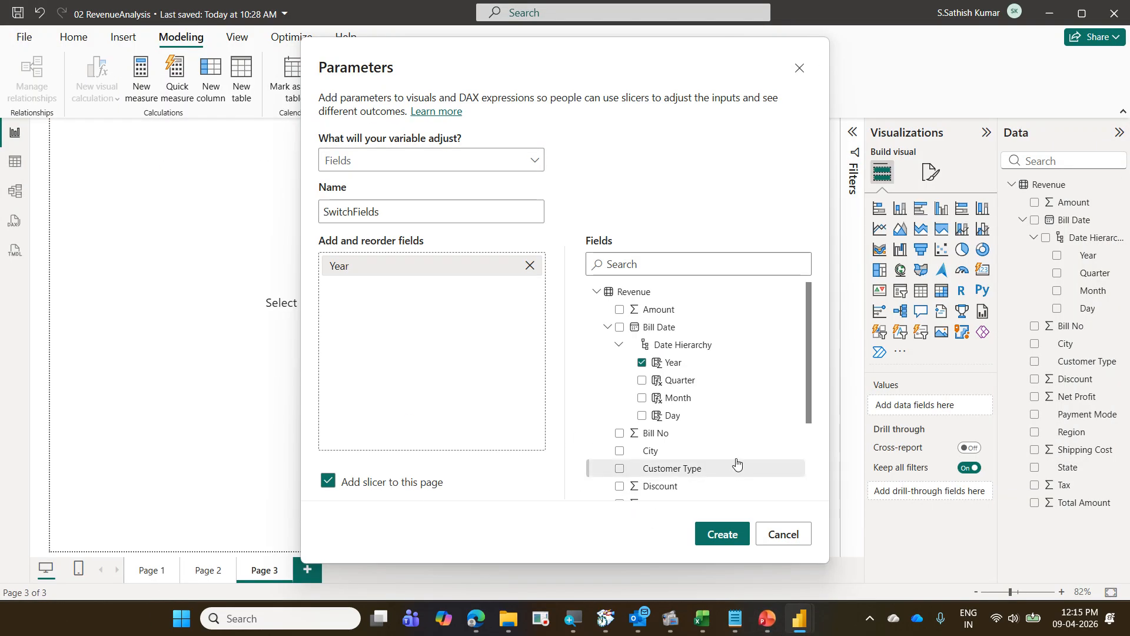
# Add City, Customer Type, Payment Mode, Region and State to the SwitchFields parameter and create it with a slicer on this page.
pyautogui.scroll(-1, 714, 451)
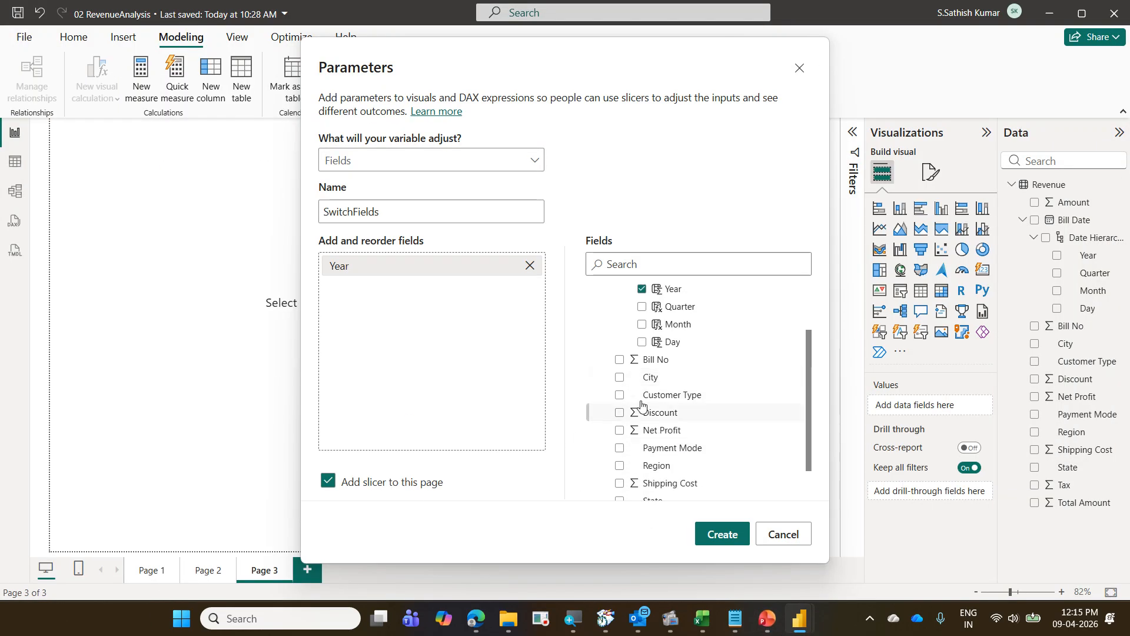
pyautogui.click(619, 377)
pyautogui.click(620, 395)
pyautogui.scroll(-1, 707, 404)
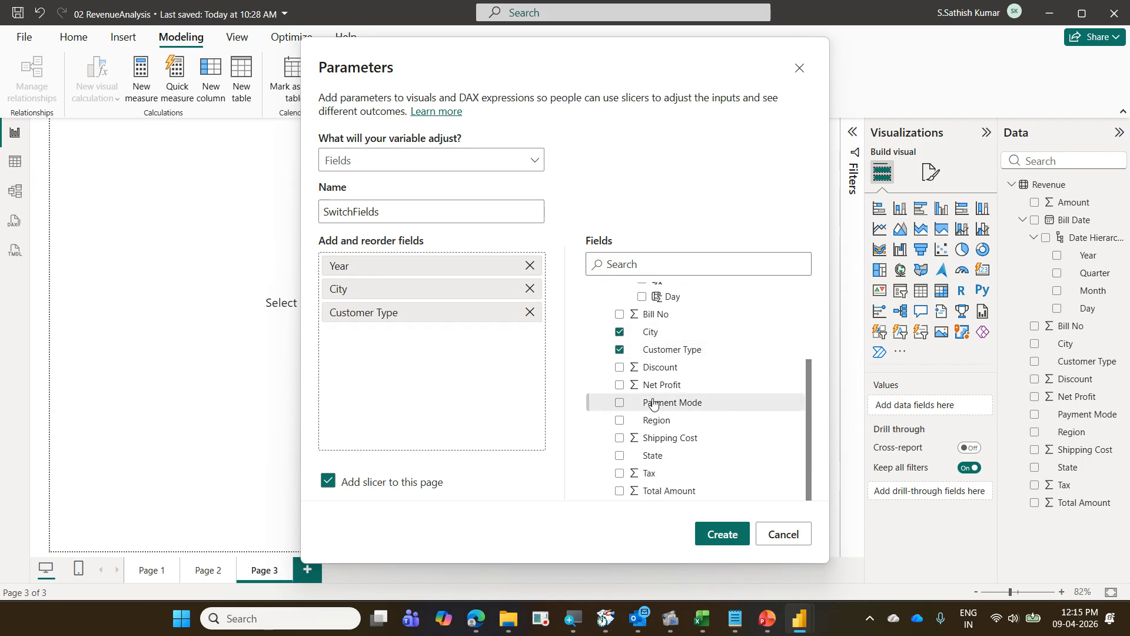
pyautogui.click(620, 404)
pyautogui.click(620, 421)
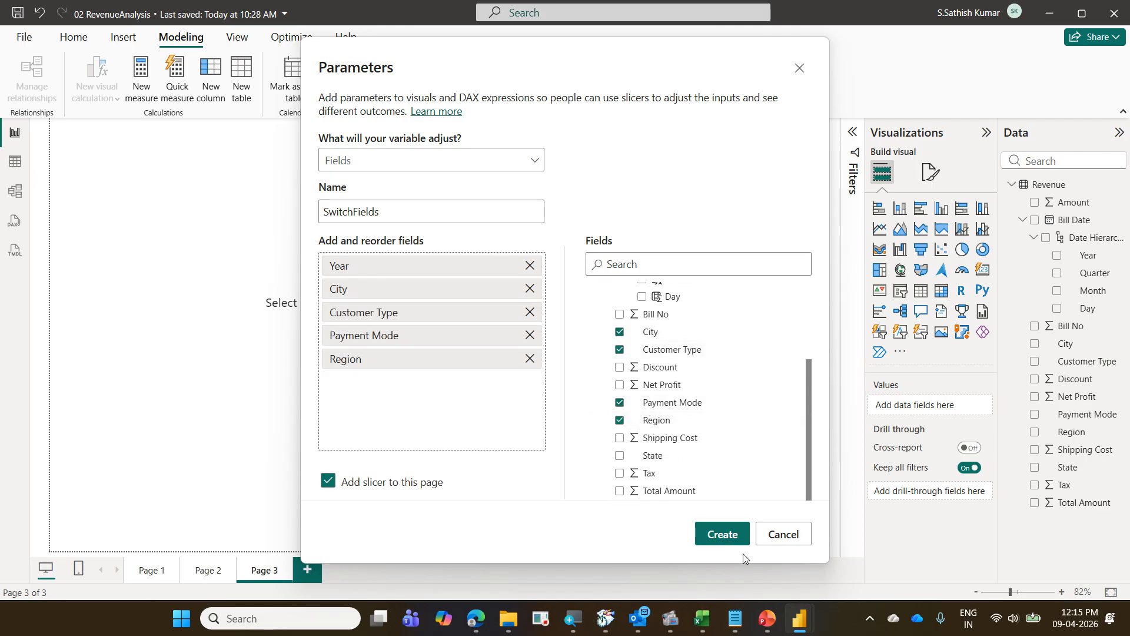
pyautogui.click(767, 618)
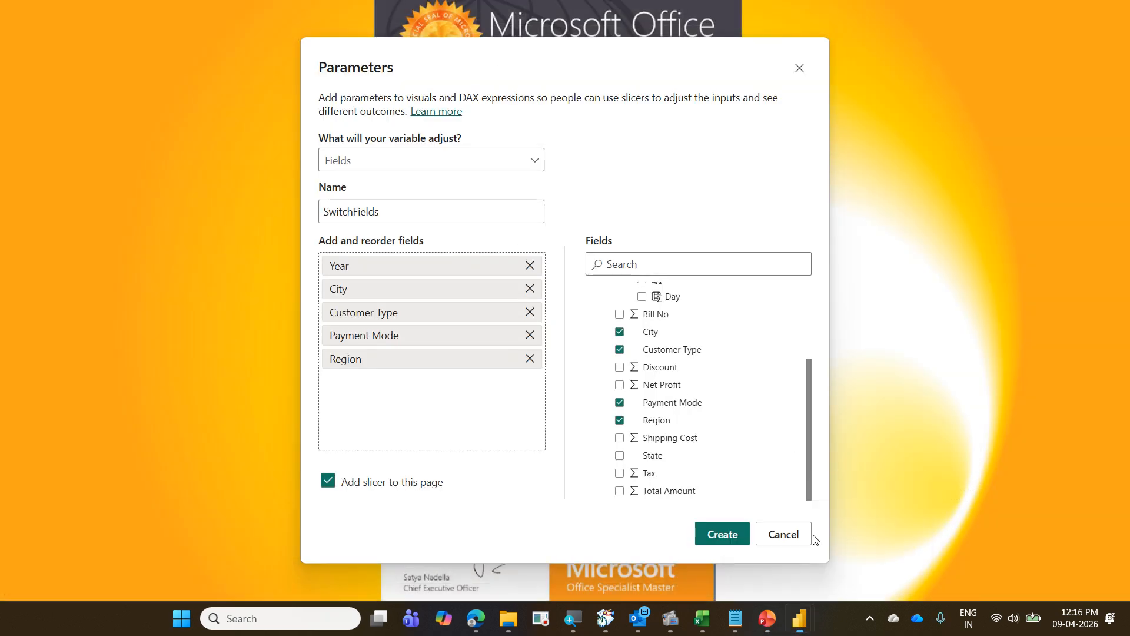
pyautogui.click(736, 488)
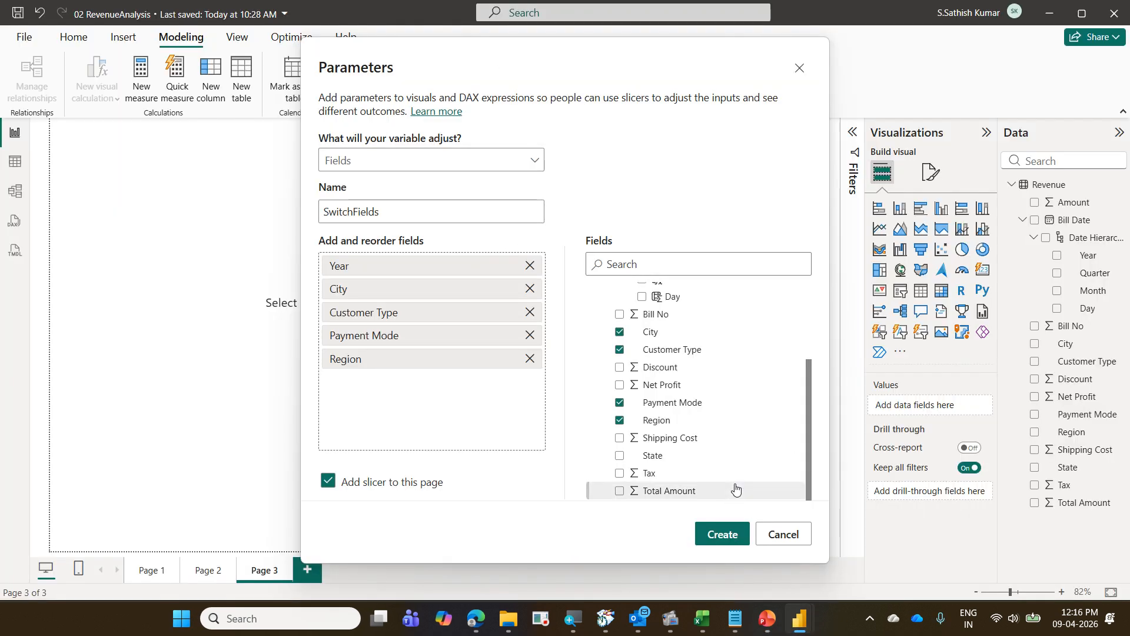
pyautogui.click(619, 456)
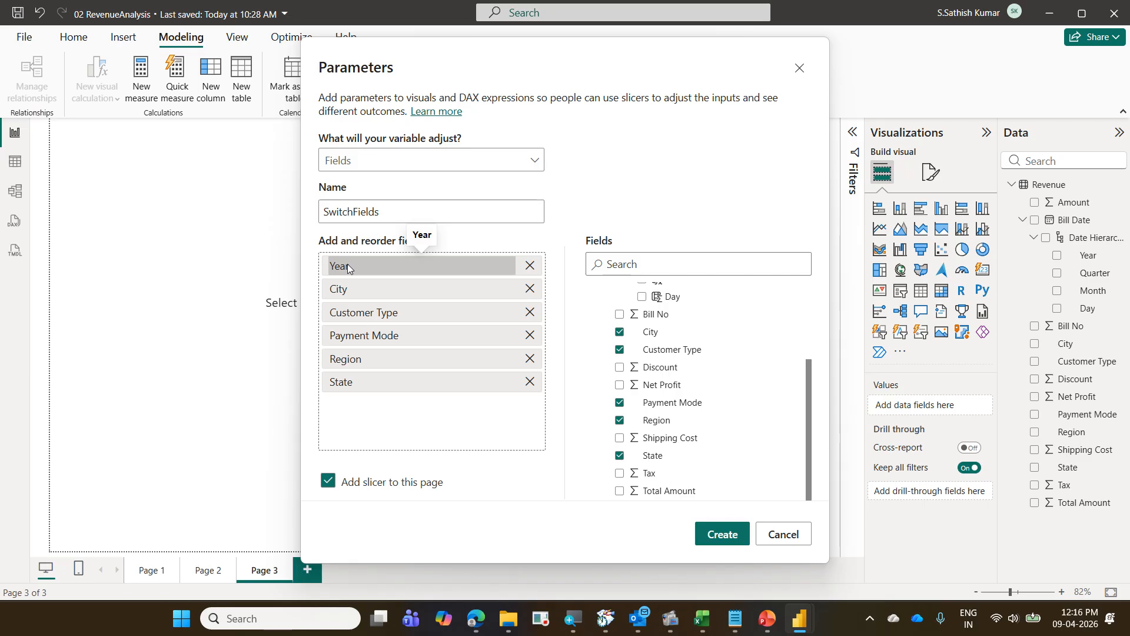
pyautogui.click(722, 534)
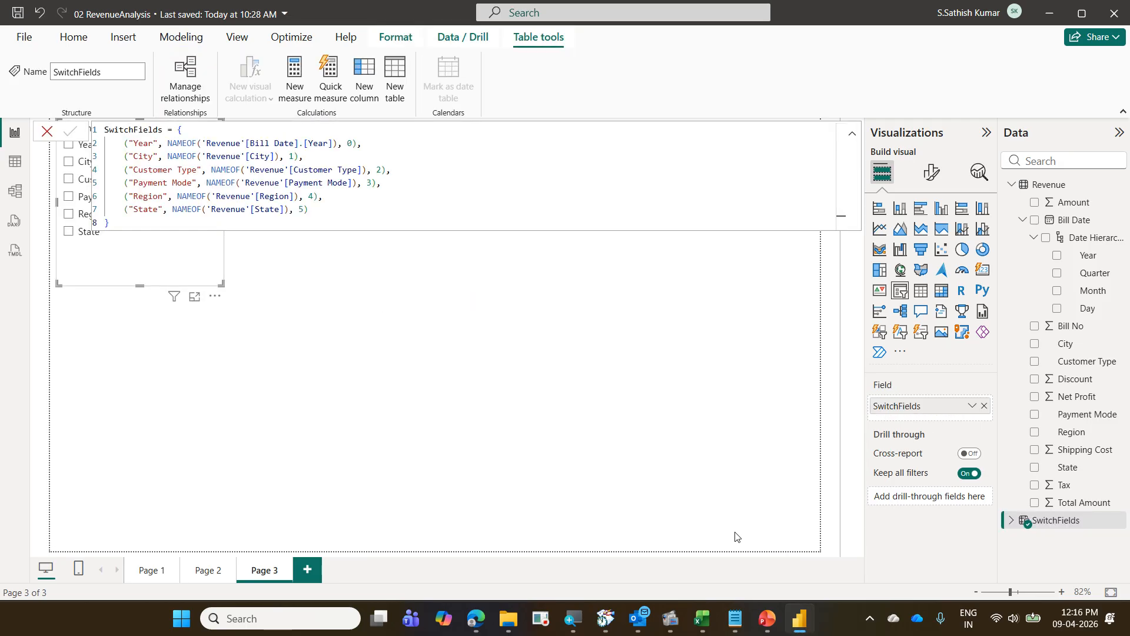
# Move the SwitchFields slicer slightly down and against the left edge of the report page.
pyautogui.click(336, 379)
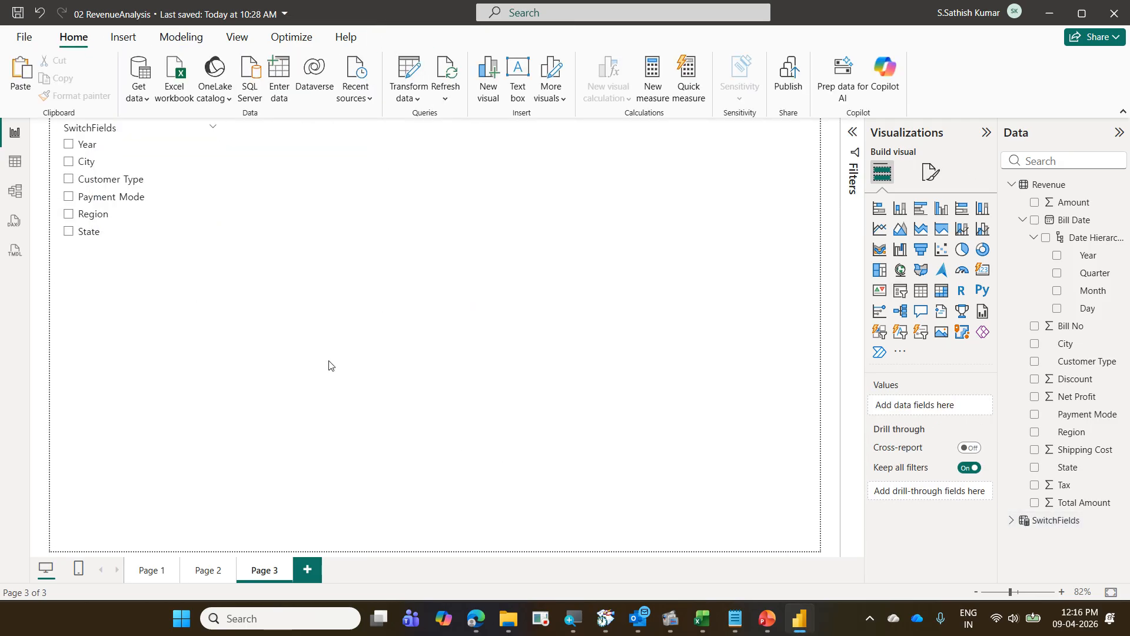
pyautogui.moveTo(207, 277); pyautogui.dragTo(198, 310)
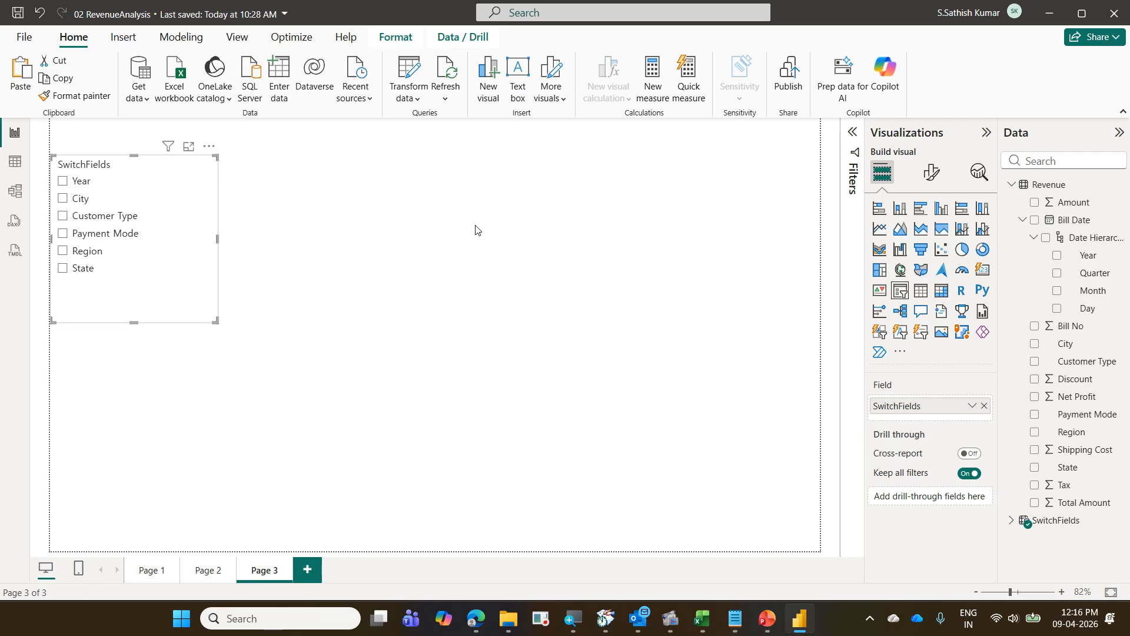
pyautogui.click(479, 230)
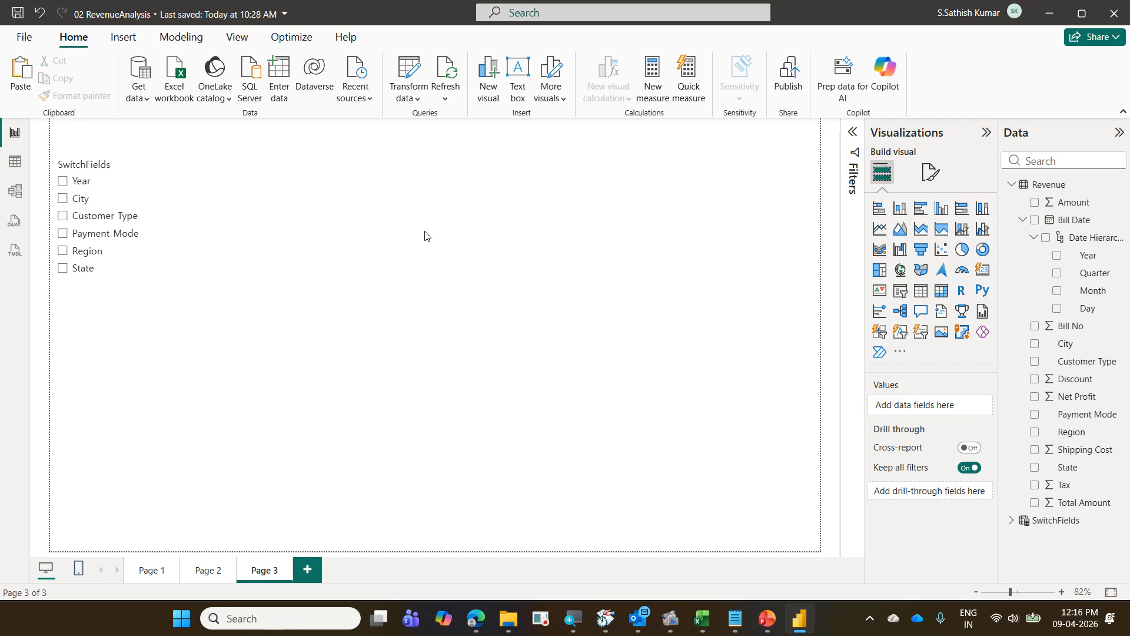
# Insert a pie chart, place it beside the SwitchFields slicer and enlarge it across the rest of the page width.
pyautogui.click(963, 253)
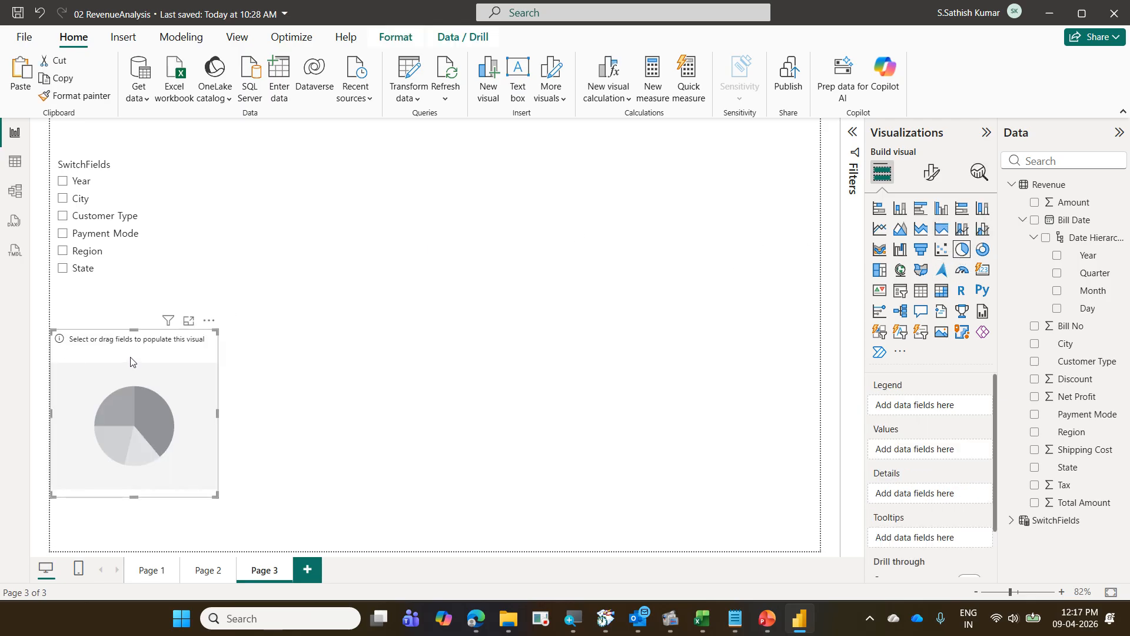
pyautogui.moveTo(125, 360); pyautogui.dragTo(321, 176)
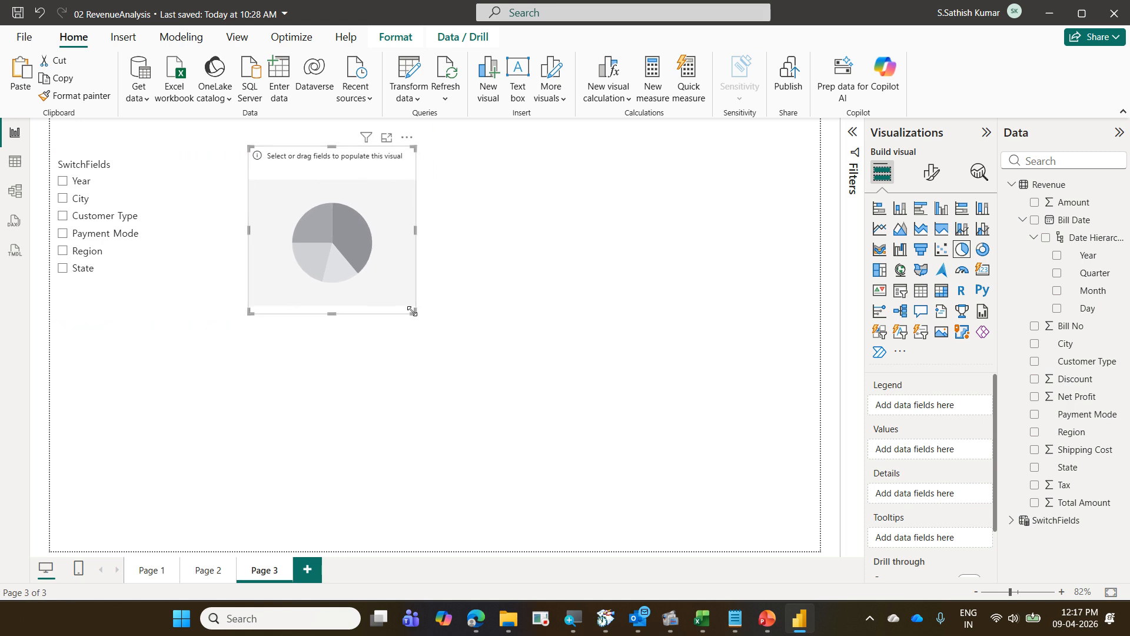
pyautogui.moveTo(416, 312); pyautogui.dragTo(741, 429)
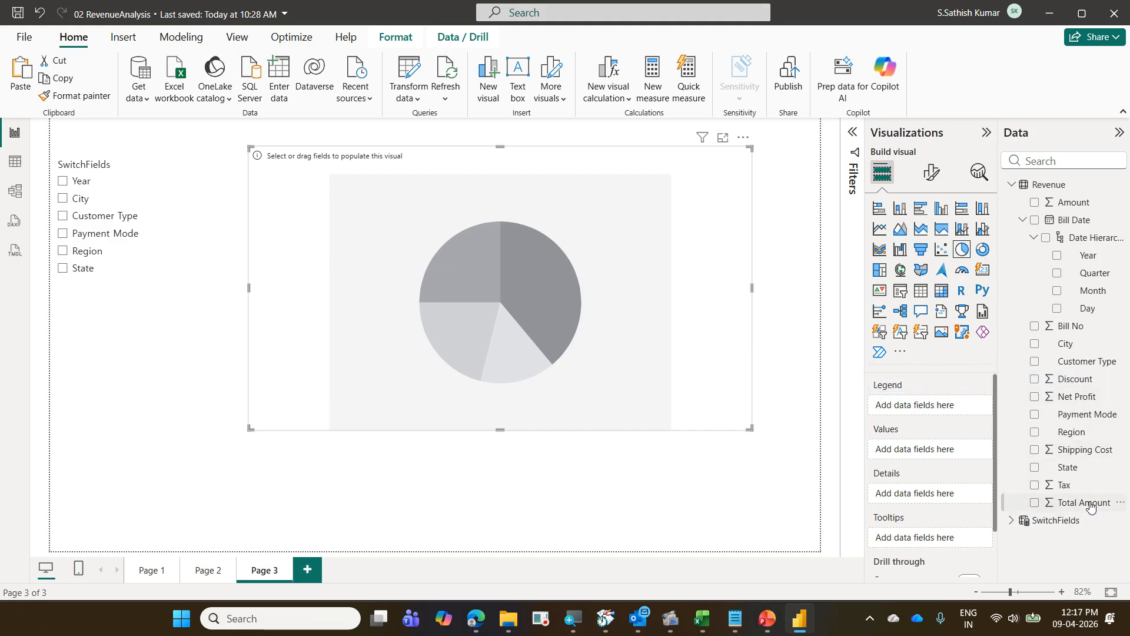
# Add Bill No as the pie chart's values and the SwitchFields parameter as its legend.
pyautogui.moveTo(1073, 327); pyautogui.dragTo(924, 461)
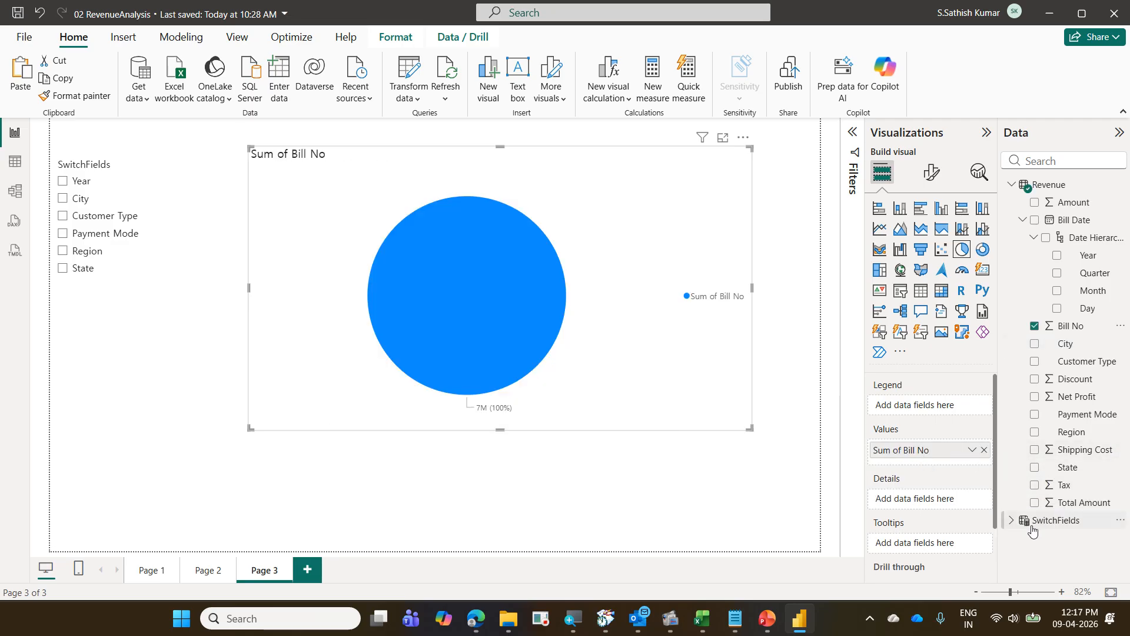
pyautogui.click(1012, 520)
pyautogui.moveTo(1067, 538); pyautogui.dragTo(942, 406)
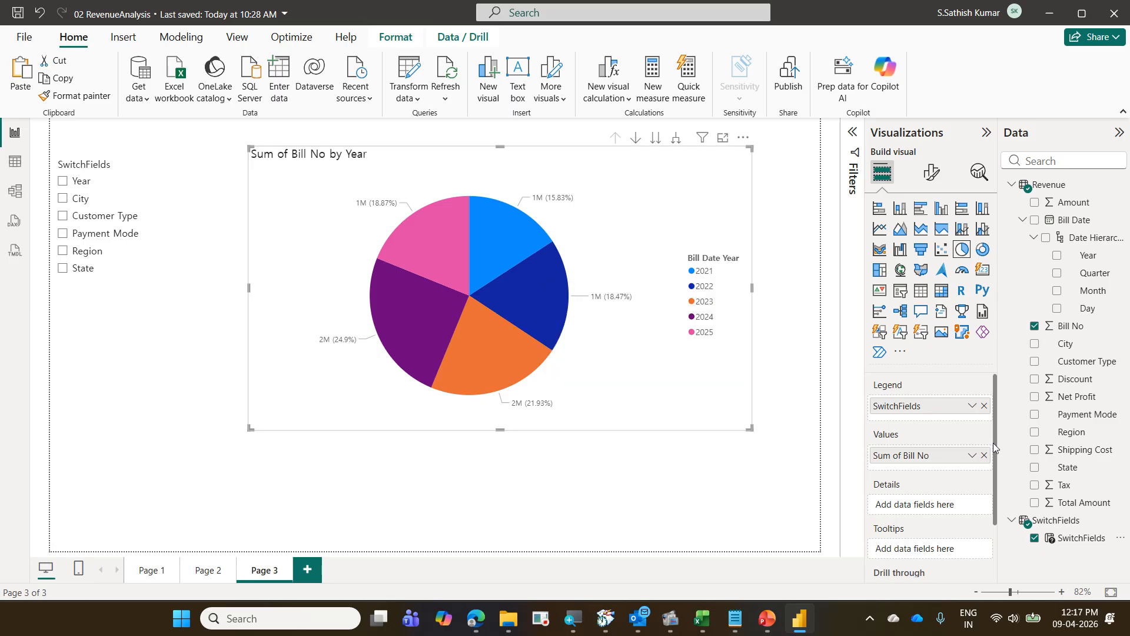
# Replace Bill No with Total Amount in the pie chart's values.
pyautogui.click(984, 456)
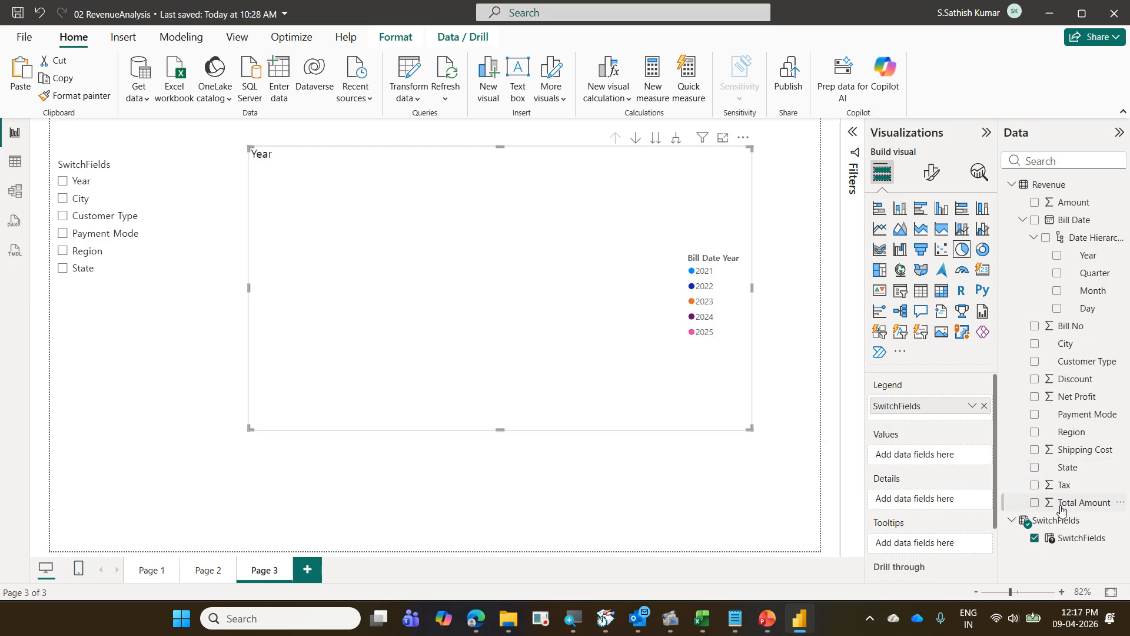
pyautogui.moveTo(1054, 503); pyautogui.dragTo(937, 456)
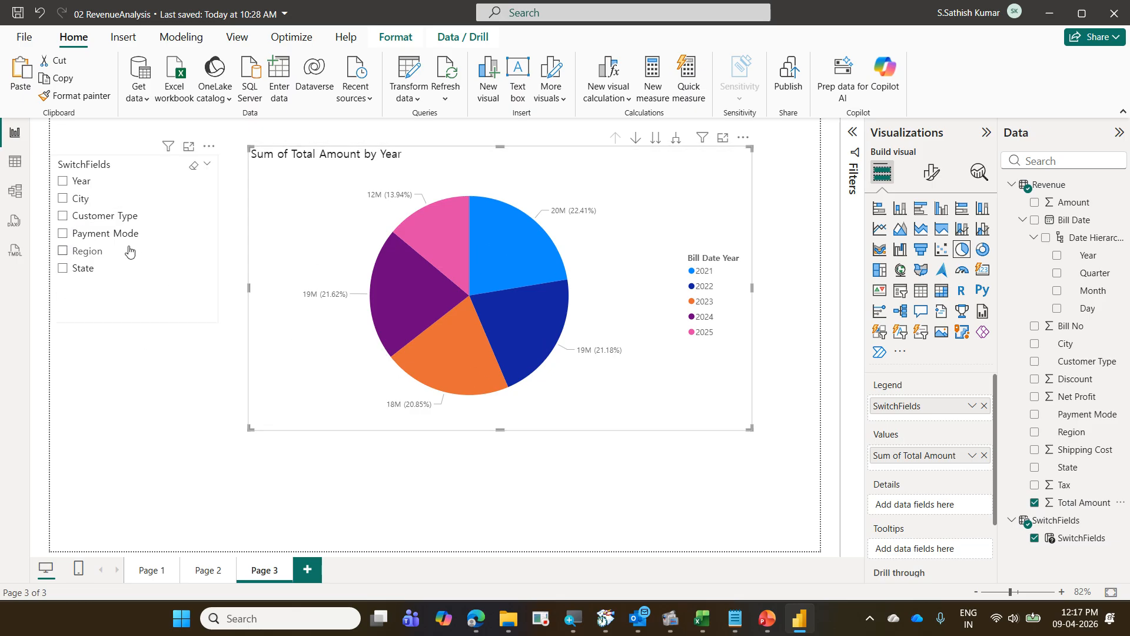
# Test the SwitchFields slicer with City, Customer Type, Payment Mode, Region, State and Year in turn, and clear the selection.
pyautogui.click(79, 199)
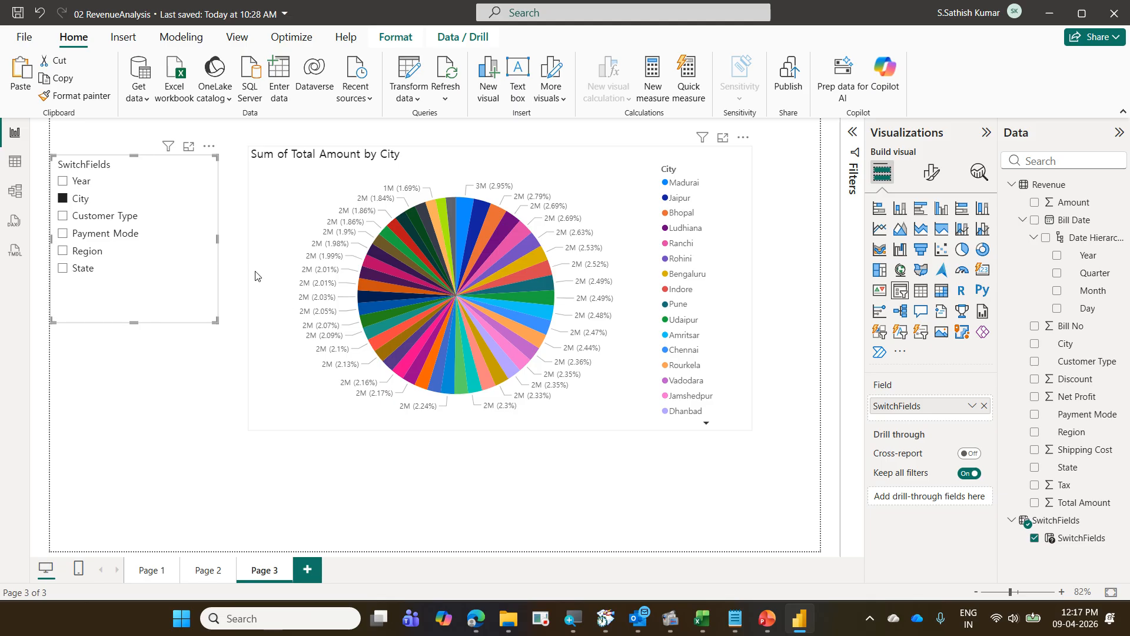
pyautogui.click(121, 218)
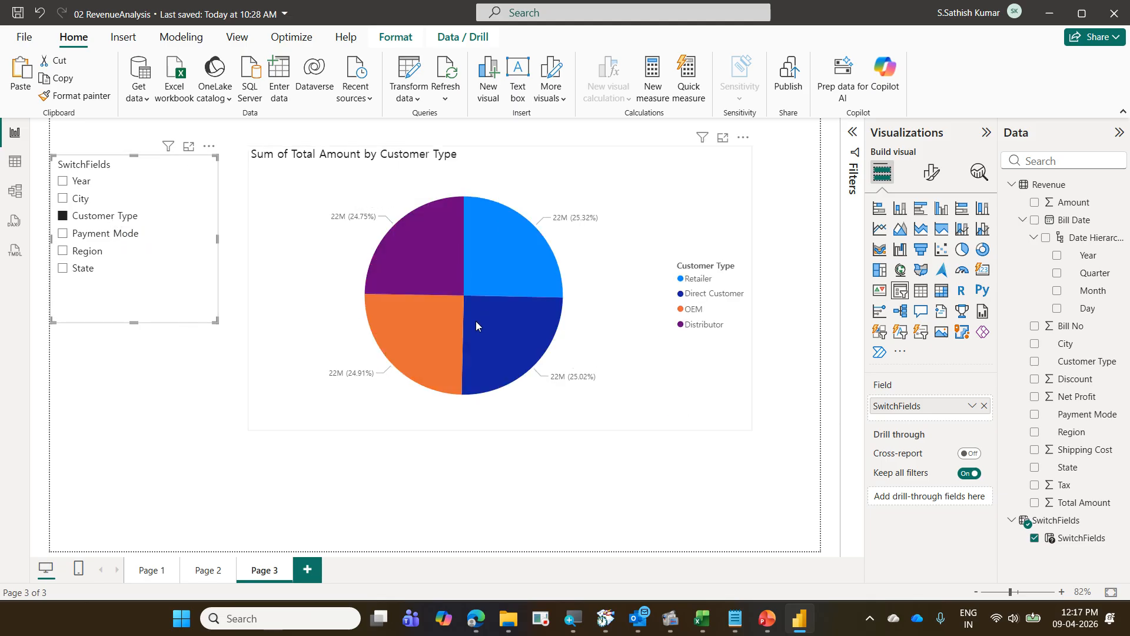
pyautogui.click(138, 234)
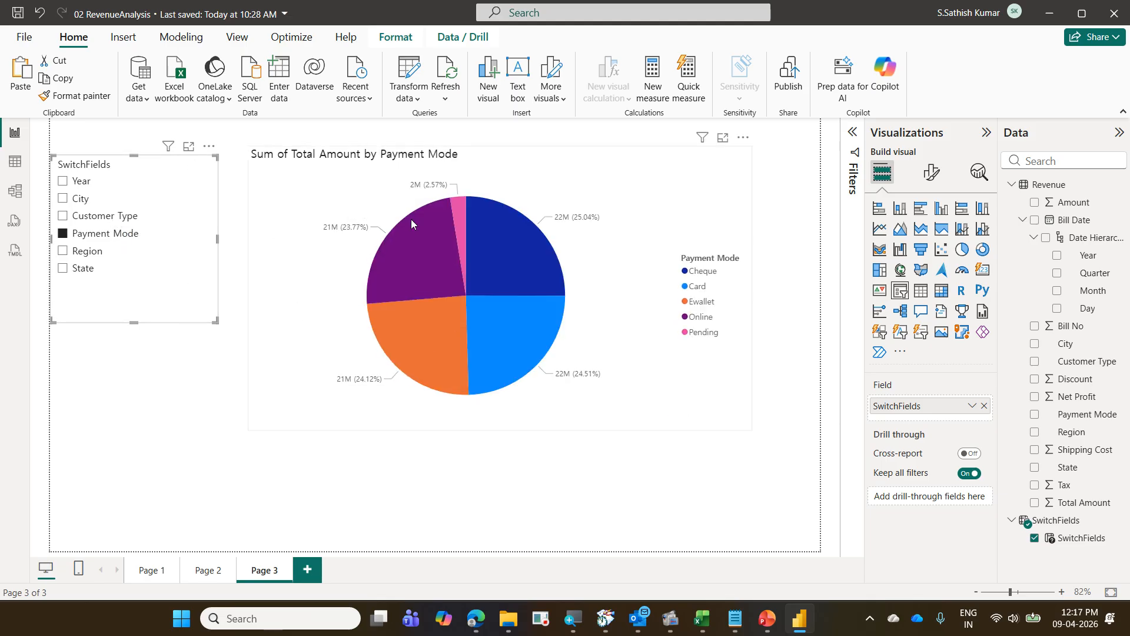
pyautogui.click(87, 251)
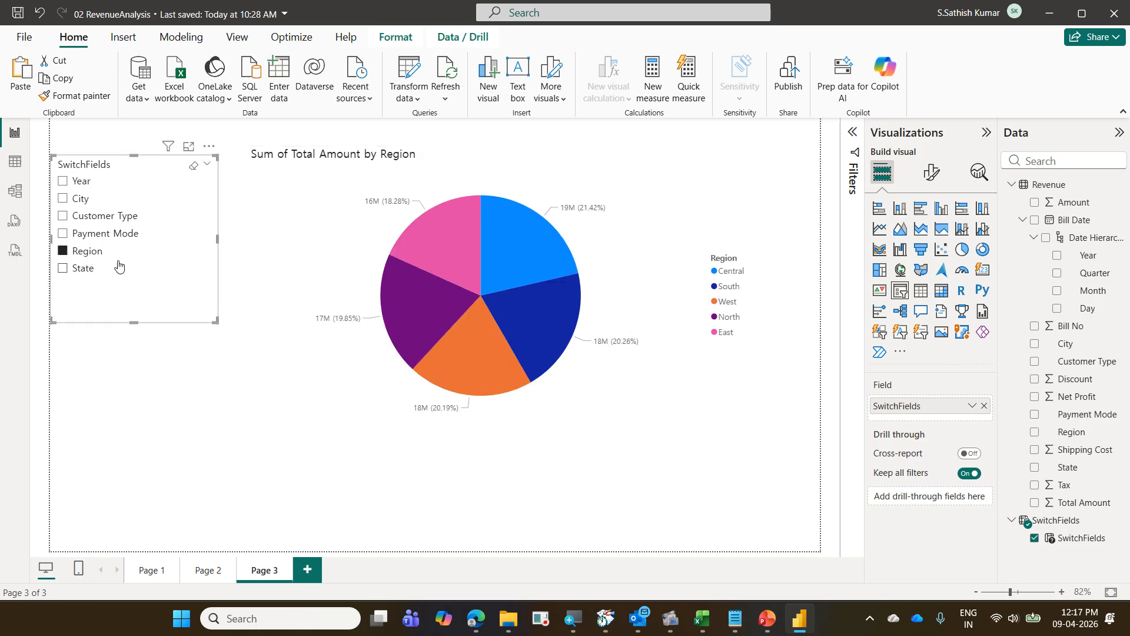
pyautogui.click(87, 269)
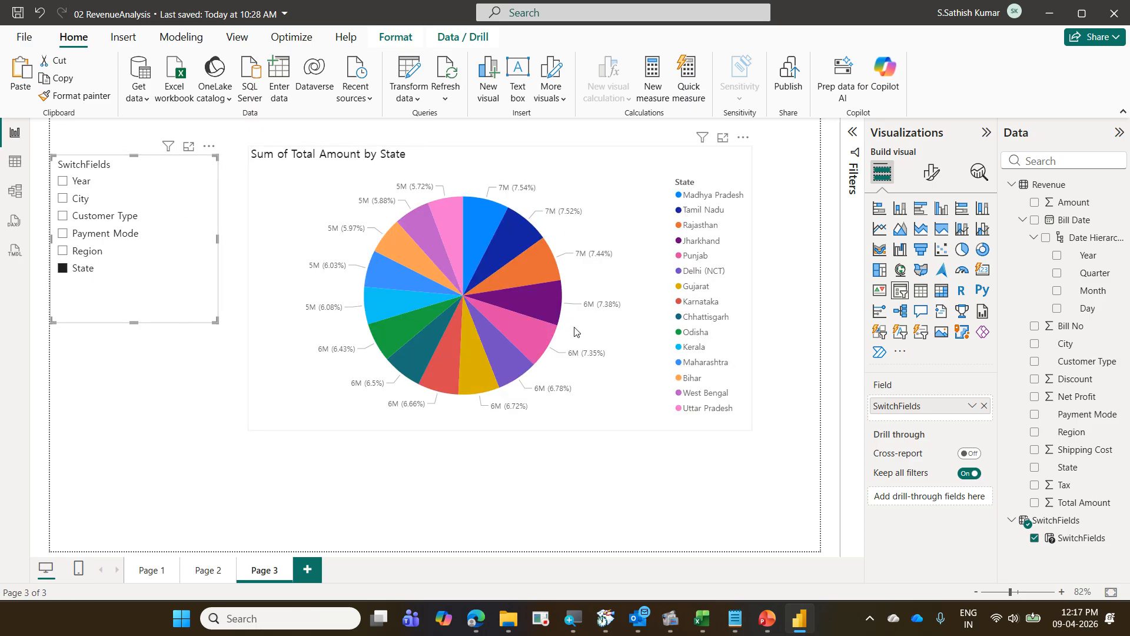
pyautogui.click(89, 182)
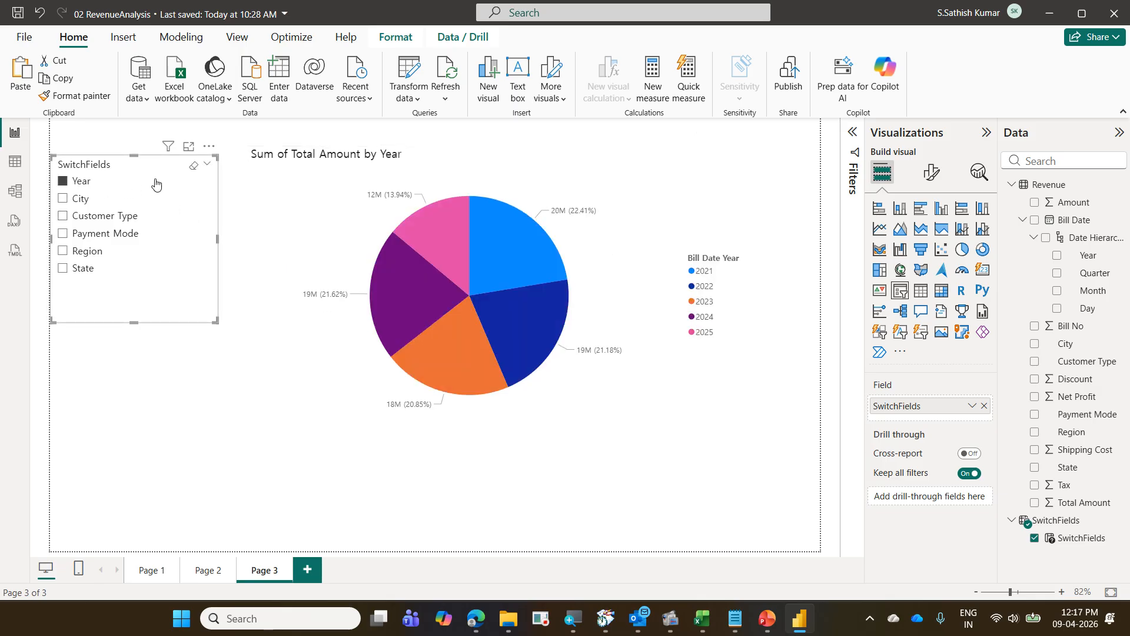
pyautogui.click(193, 166)
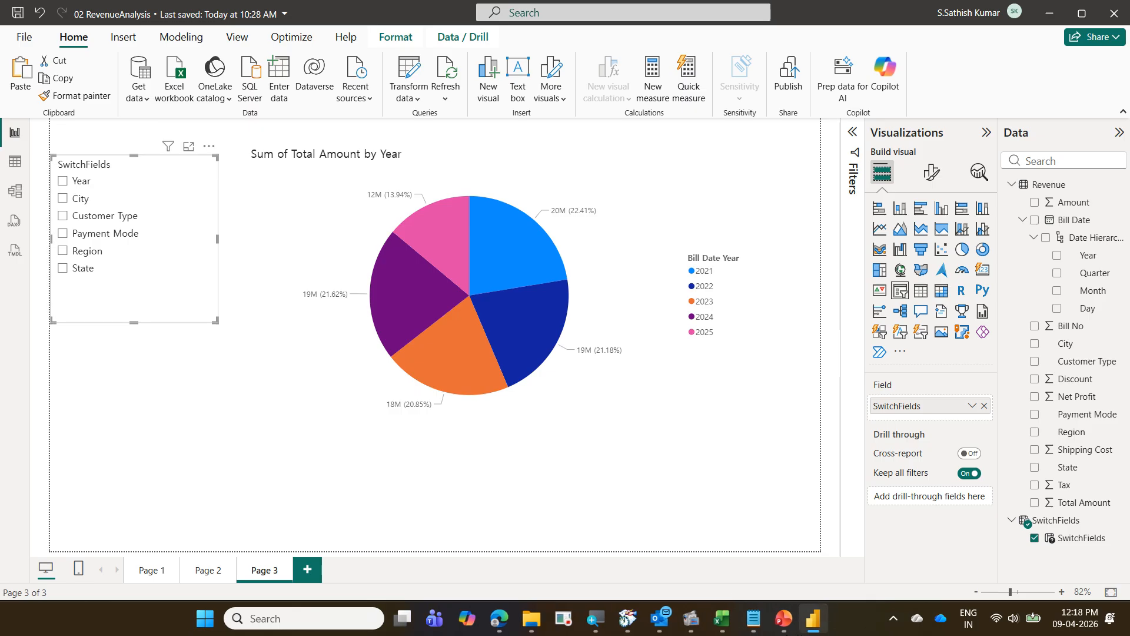
# Check the PowerPoint slide on copying the slicer, return to Power BI, duplicate the SwitchFields slicer and place the copy directly below the original.
pyautogui.click(788, 629)
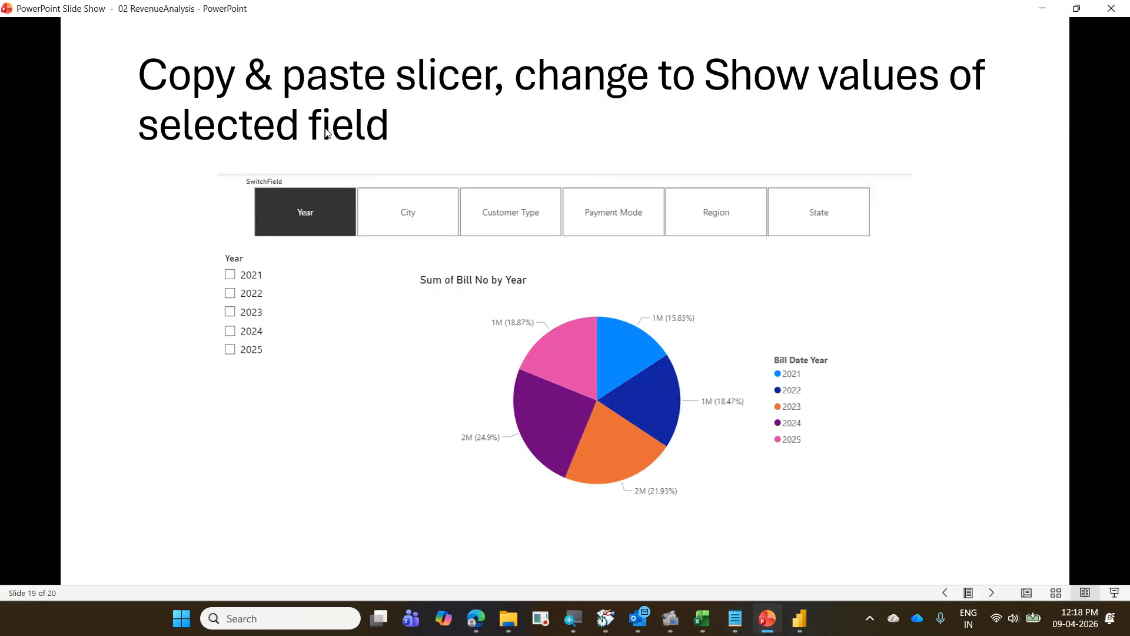
pyautogui.click(798, 619)
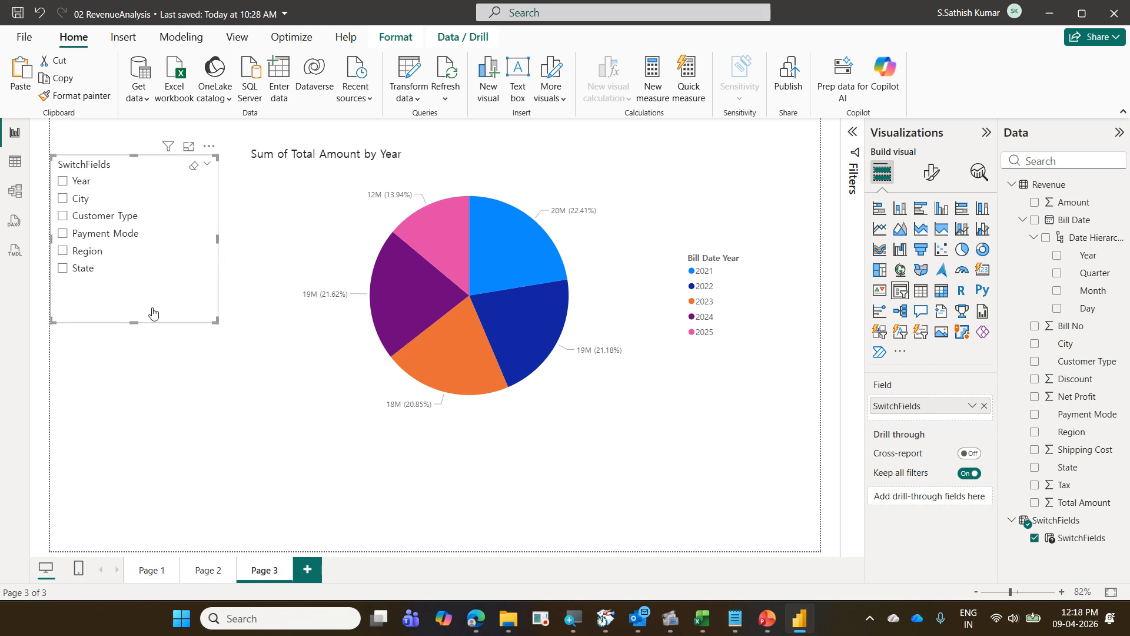
pyautogui.hotkey('ctrl', 'v')
pyautogui.moveTo(153, 312); pyautogui.dragTo(150, 476)
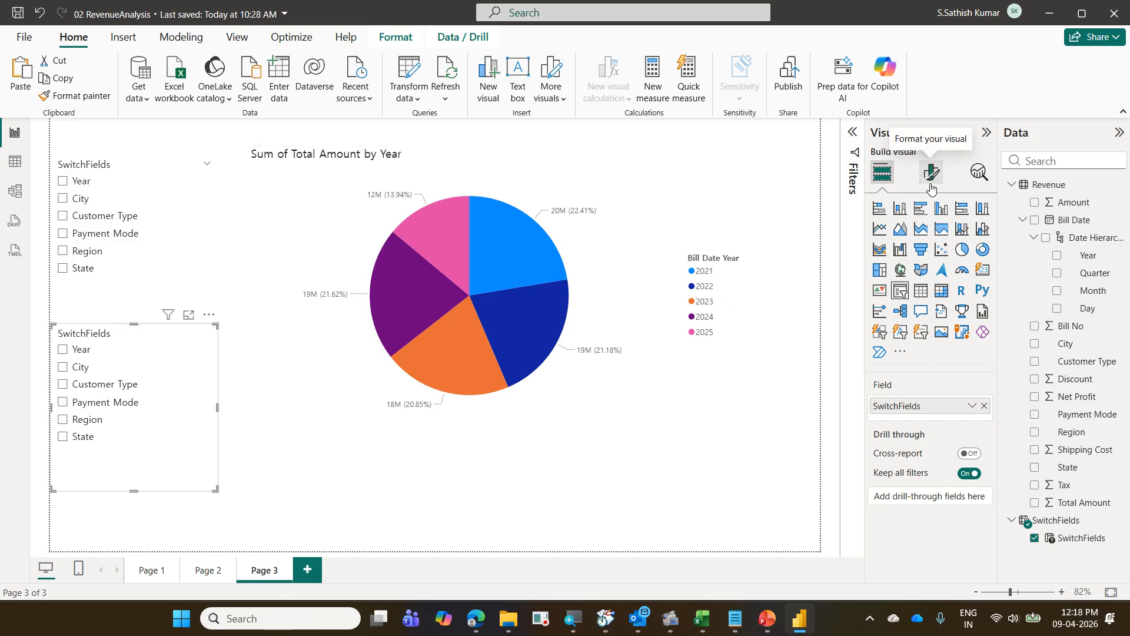
# Change the copied slicer's SwitchFields field to show the values of the selected field.
pyautogui.click(972, 406)
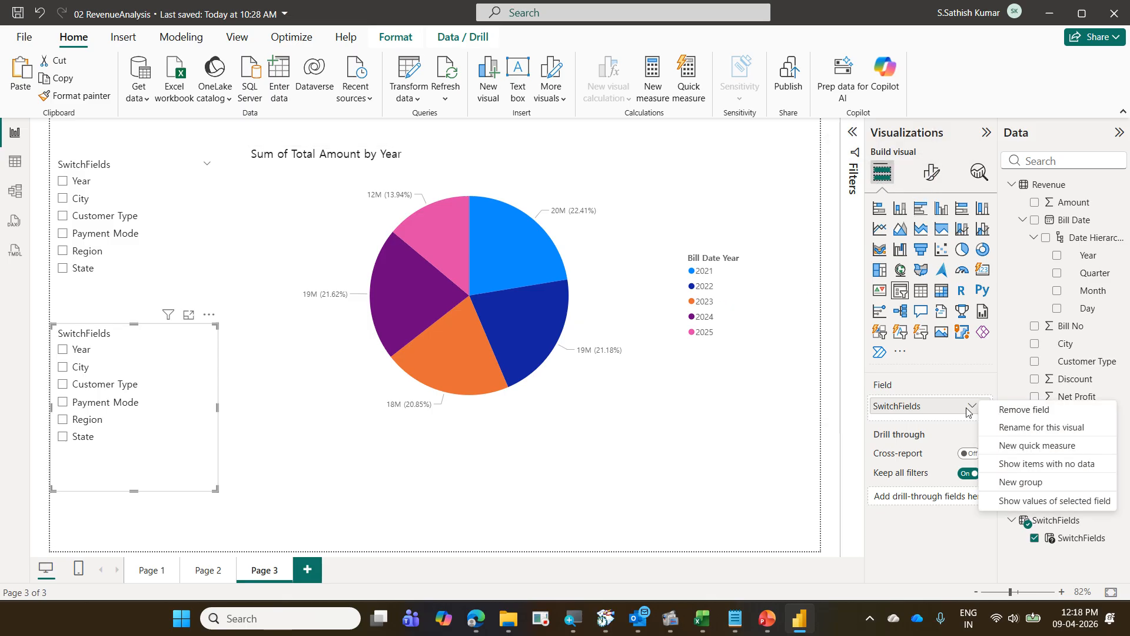
pyautogui.click(775, 617)
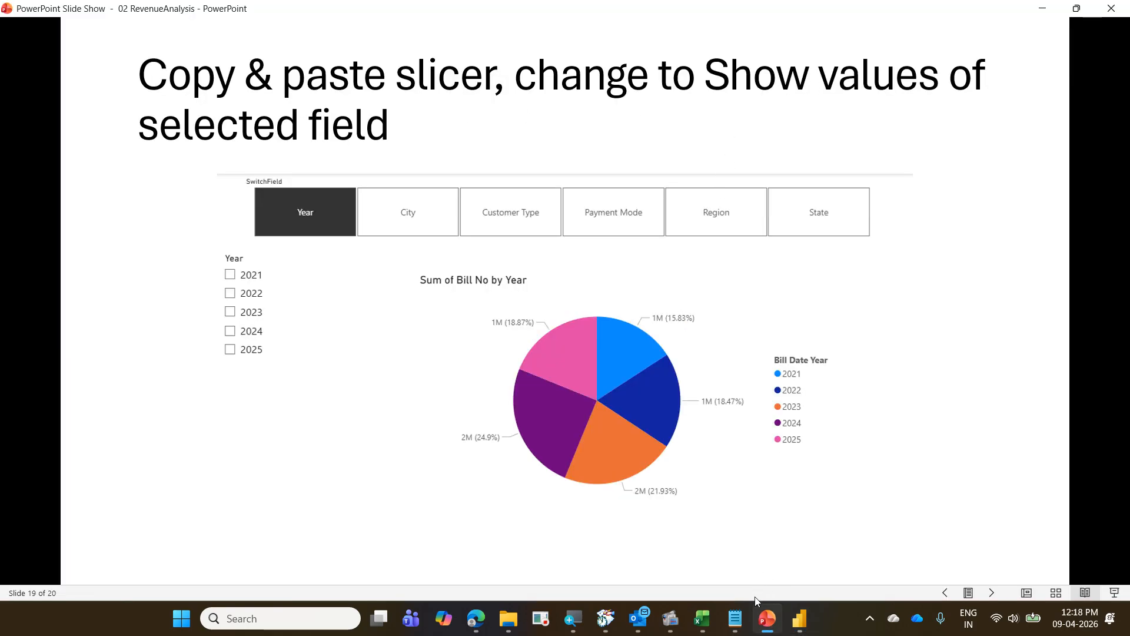
pyautogui.click(803, 631)
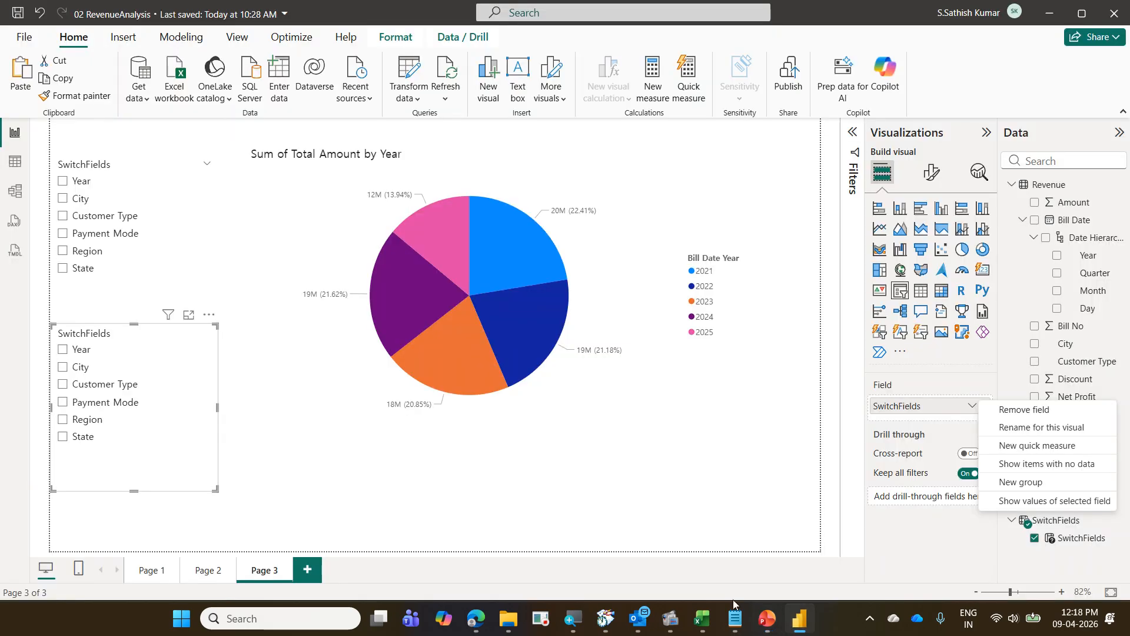
pyautogui.click(1044, 502)
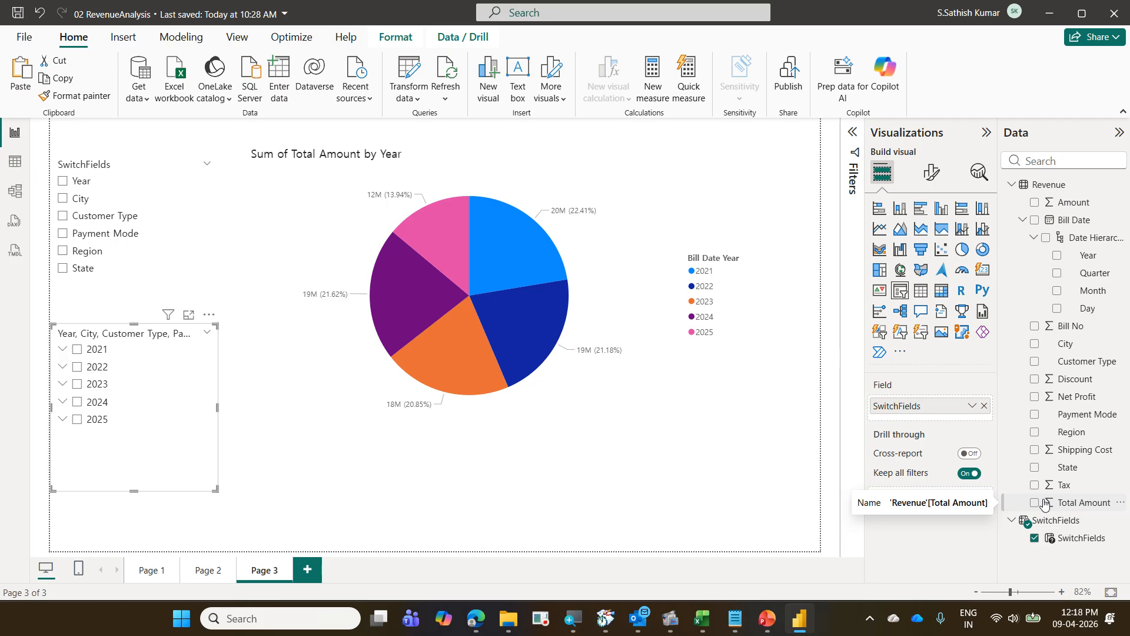
# Test the linked slicers by switching through Year, City, Customer Type, Payment Mode and Region, deselecting Region and returning to City.
pyautogui.click(62, 181)
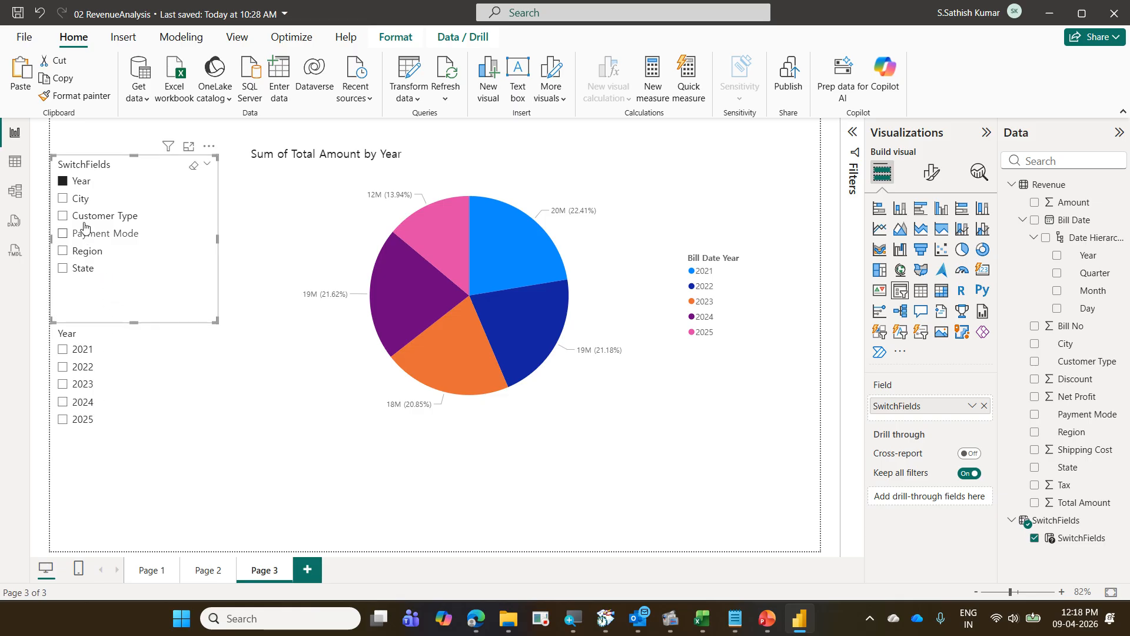
pyautogui.click(79, 199)
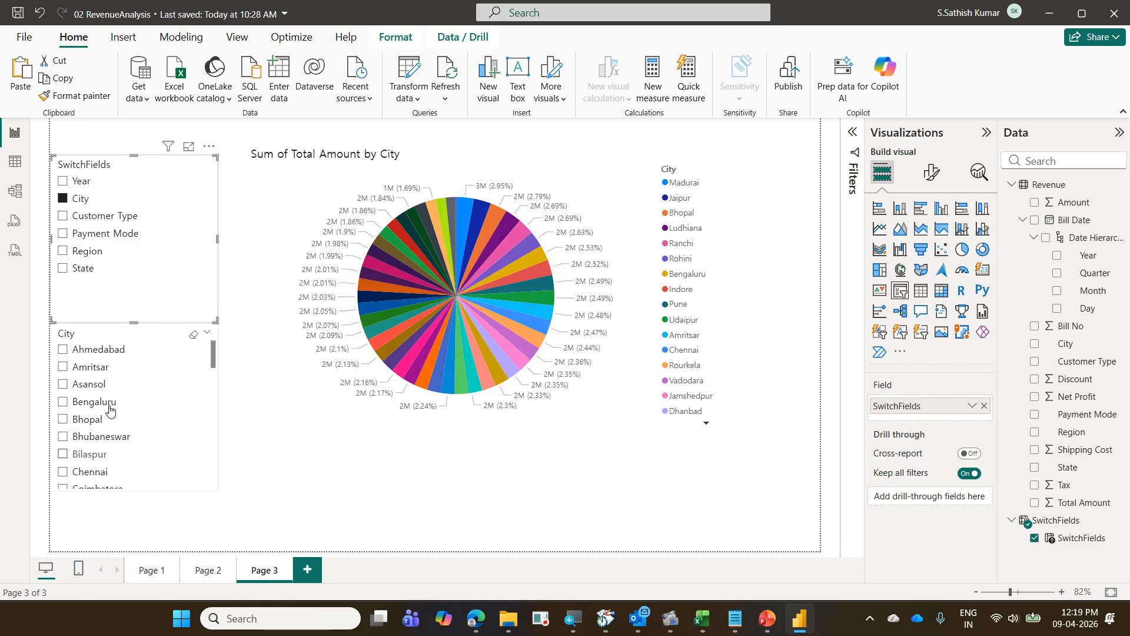
pyautogui.click(113, 221)
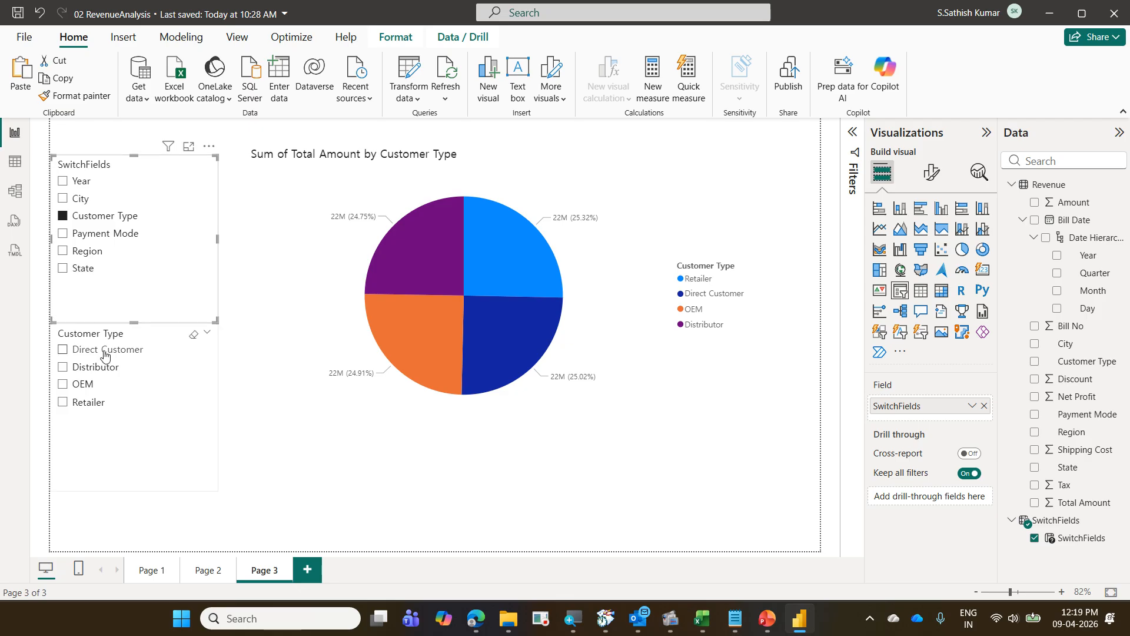
pyautogui.click(124, 235)
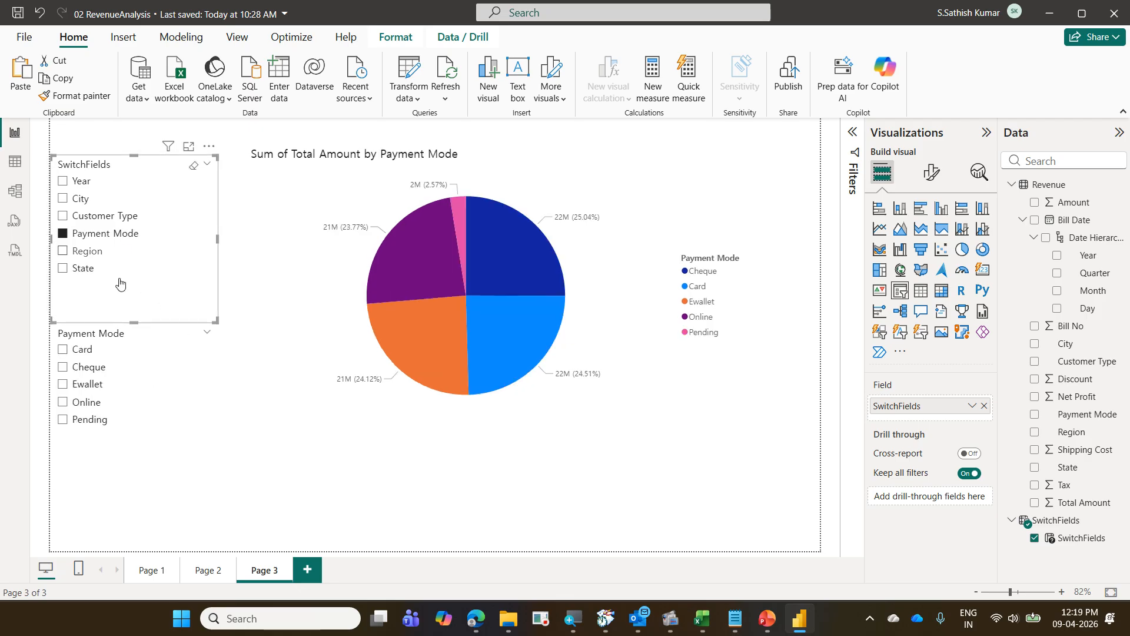
pyautogui.click(88, 252)
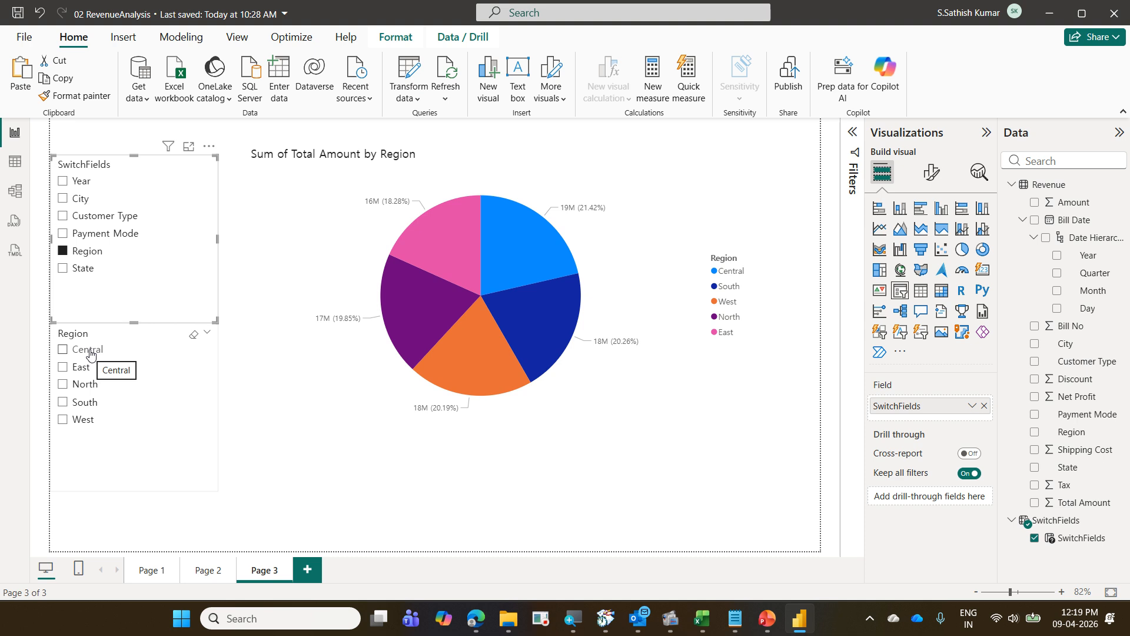
pyautogui.click(93, 255)
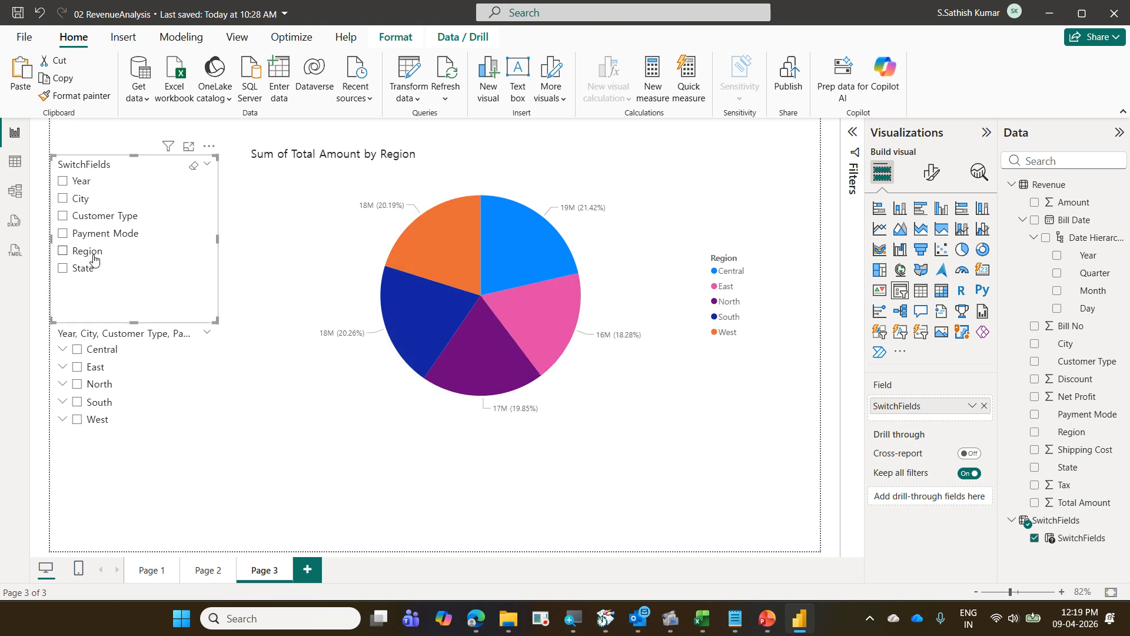
pyautogui.click(83, 203)
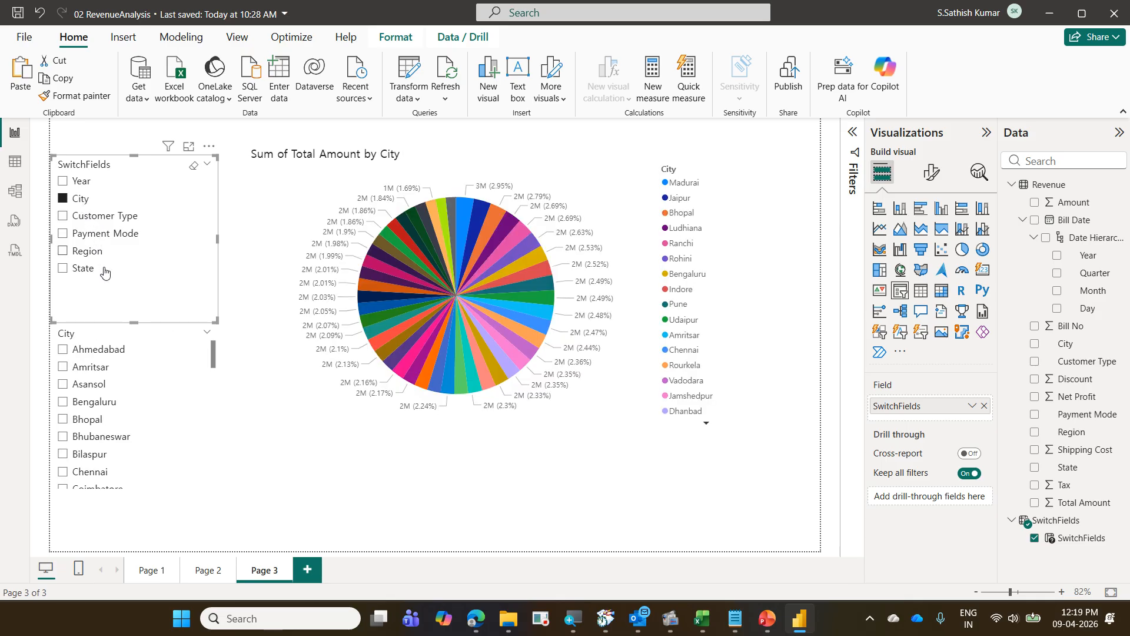
# Filter the pie chart by single cities such as Asansol and Bengaluru in the City slicer, ending on Ahmedabad.
pyautogui.click(113, 352)
pyautogui.click(106, 384)
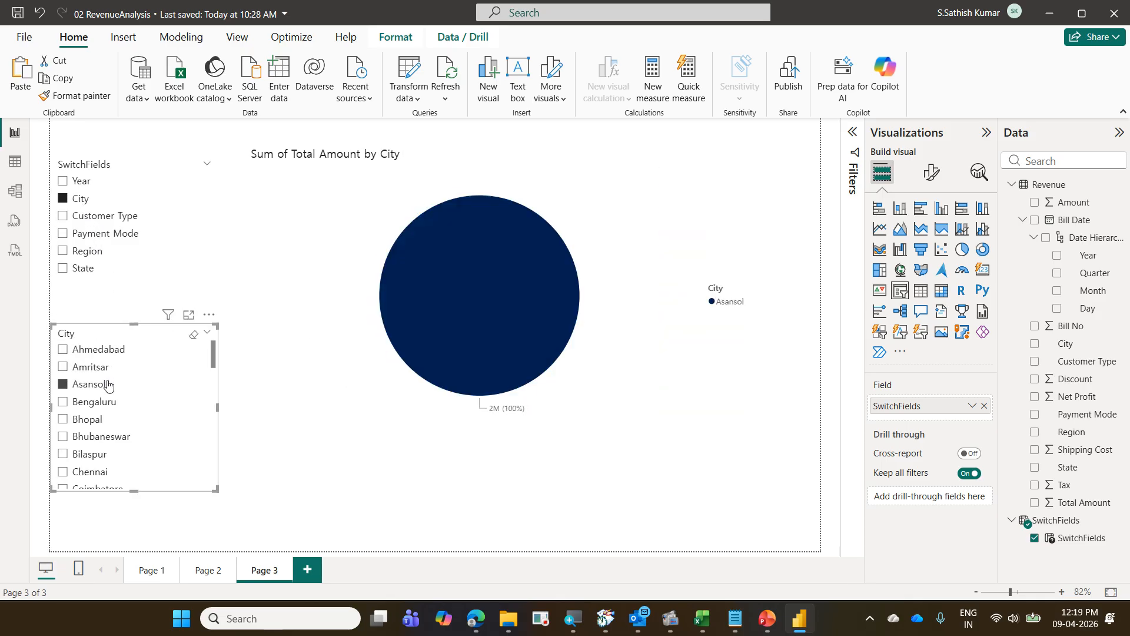
pyautogui.click(104, 401)
pyautogui.click(105, 352)
pyautogui.click(106, 384)
pyautogui.click(109, 405)
pyautogui.click(114, 353)
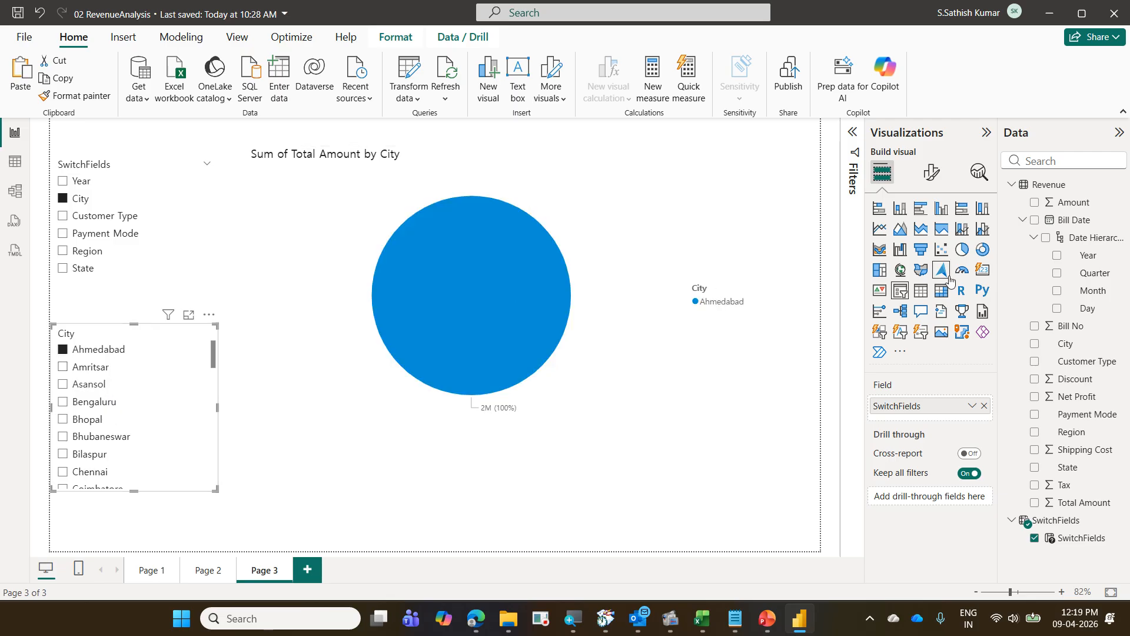
# Turn off the multi-select with Ctrl option in the City slicer's selection settings.
pyautogui.click(930, 176)
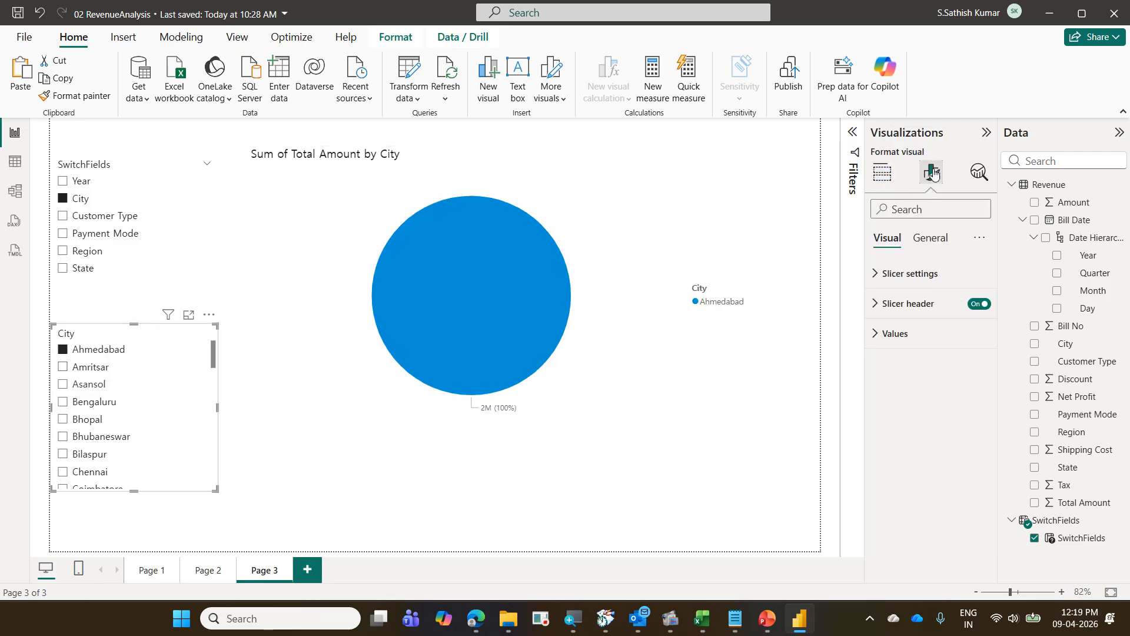
pyautogui.click(923, 275)
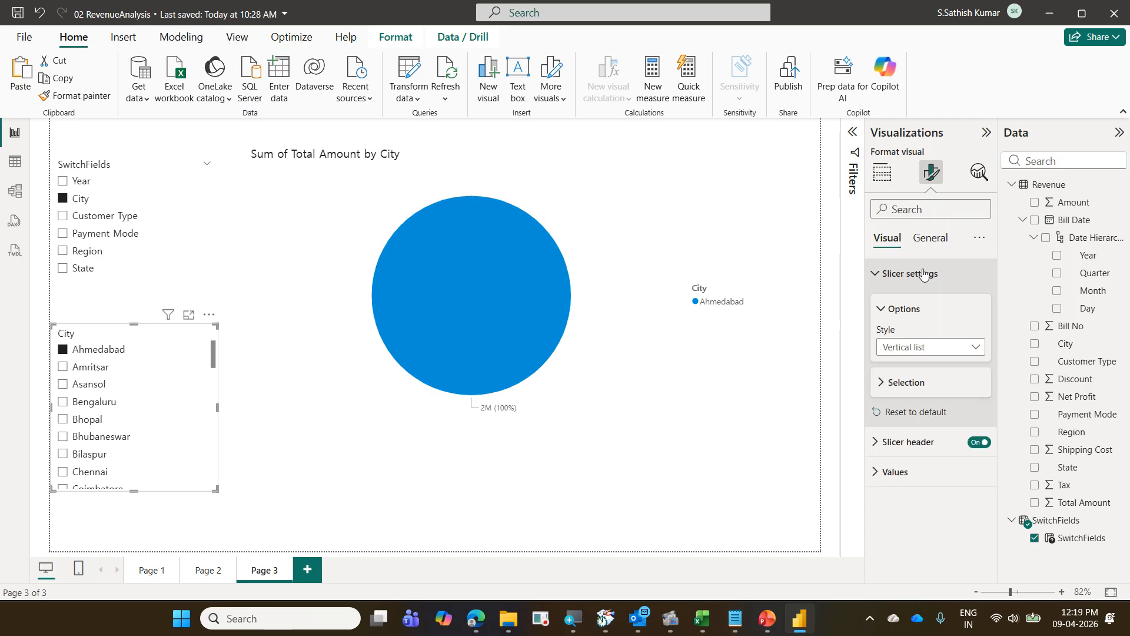
pyautogui.click(907, 382)
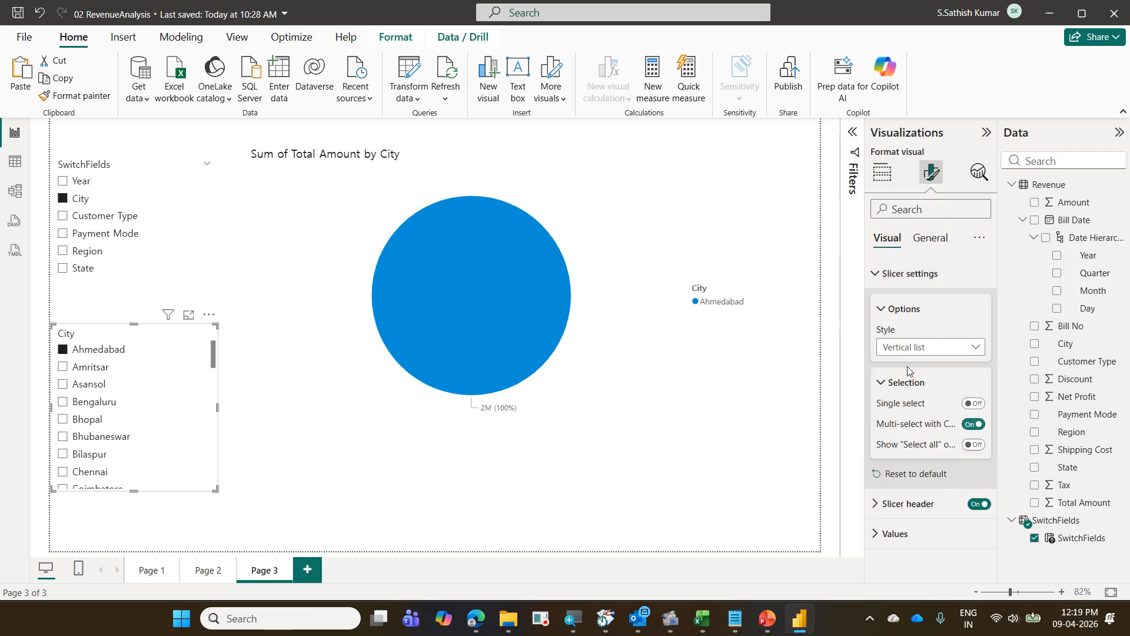
pyautogui.click(970, 425)
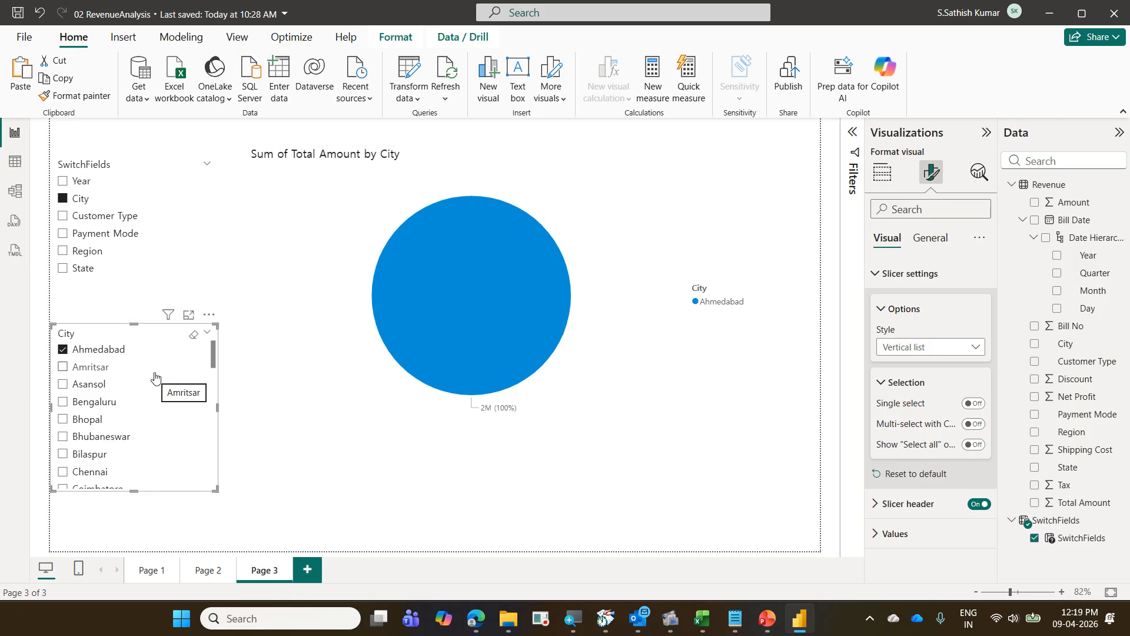
# Add Bengaluru, Bhopal, Bilaspur and Chennai to the selection in the City slicer.
pyautogui.click(109, 401)
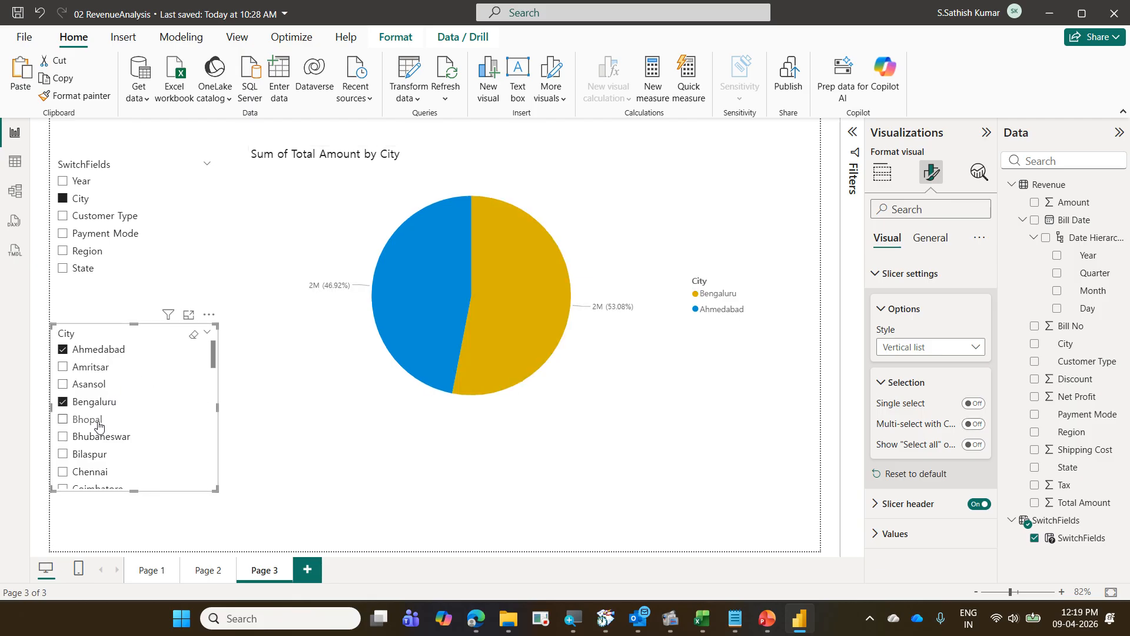
pyautogui.click(100, 420)
pyautogui.click(92, 457)
pyautogui.click(90, 473)
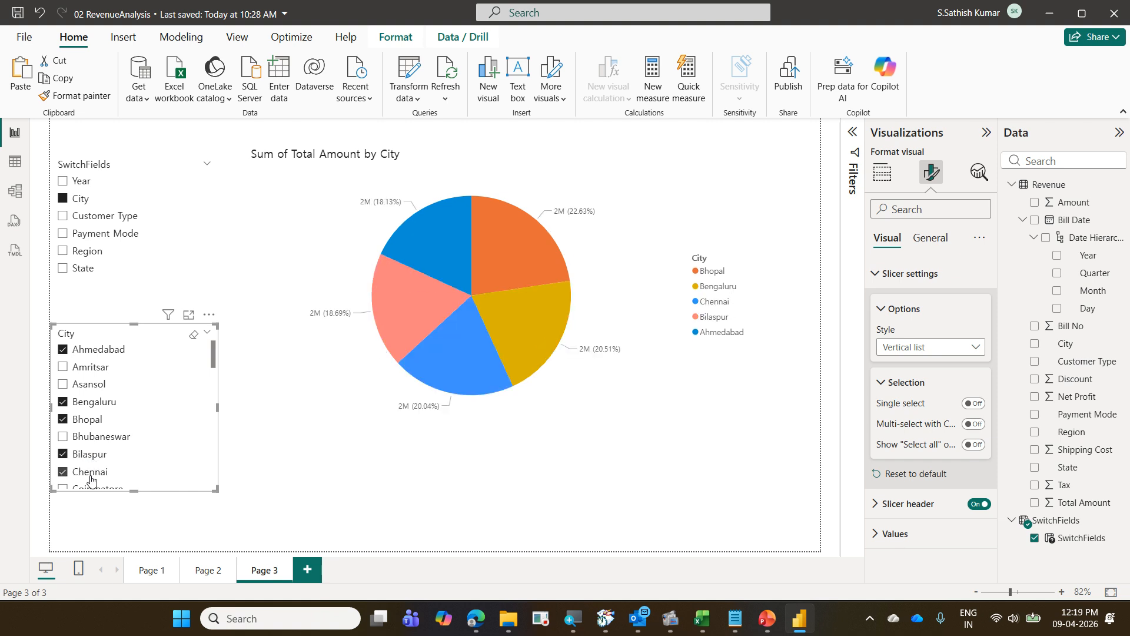
# Switch the field to Customer Type and filter the pie chart to Direct Customer, Distributor and Retailer.
pyautogui.click(110, 219)
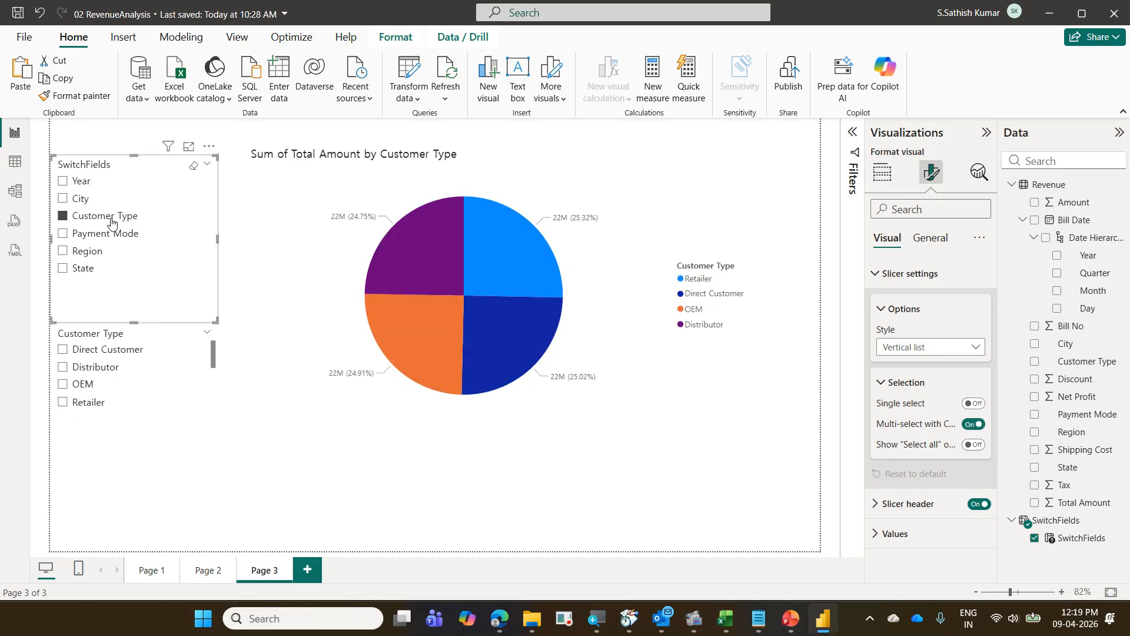
pyautogui.click(97, 353)
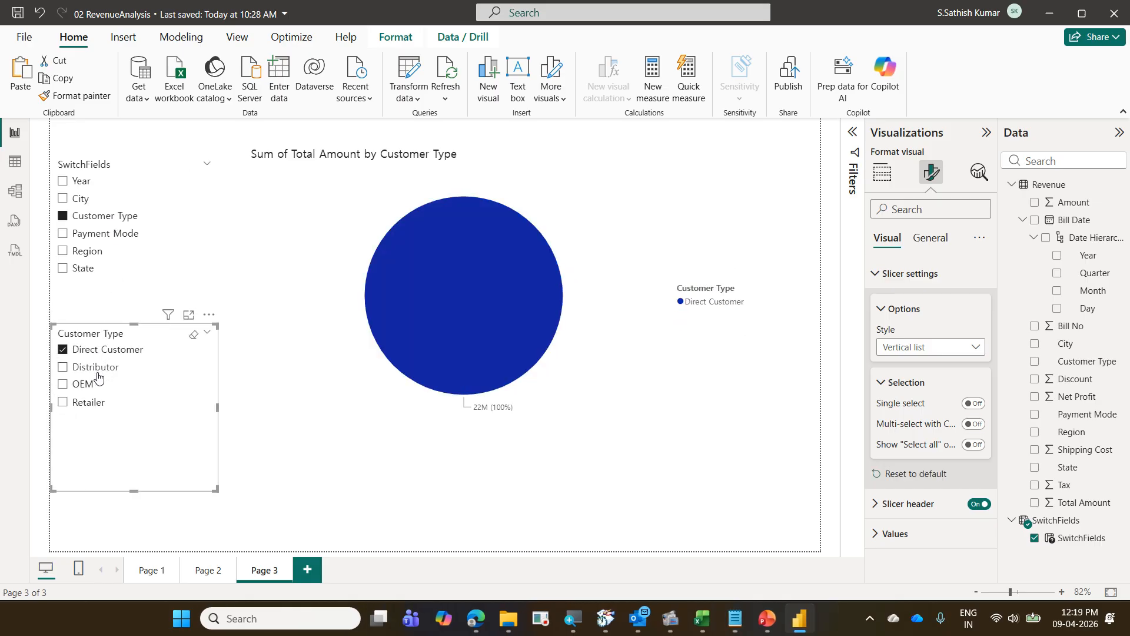
pyautogui.click(96, 368)
pyautogui.click(90, 403)
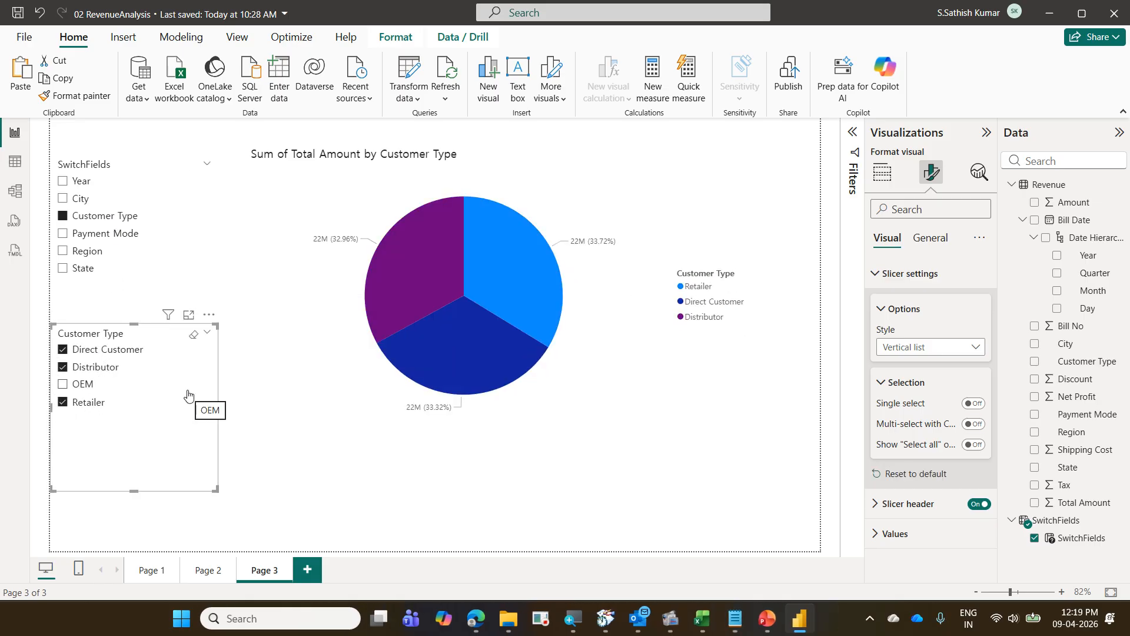
# Switch the field to Payment Mode and filter the pie chart to Card, Cheque, Online and Pending.
pyautogui.click(126, 236)
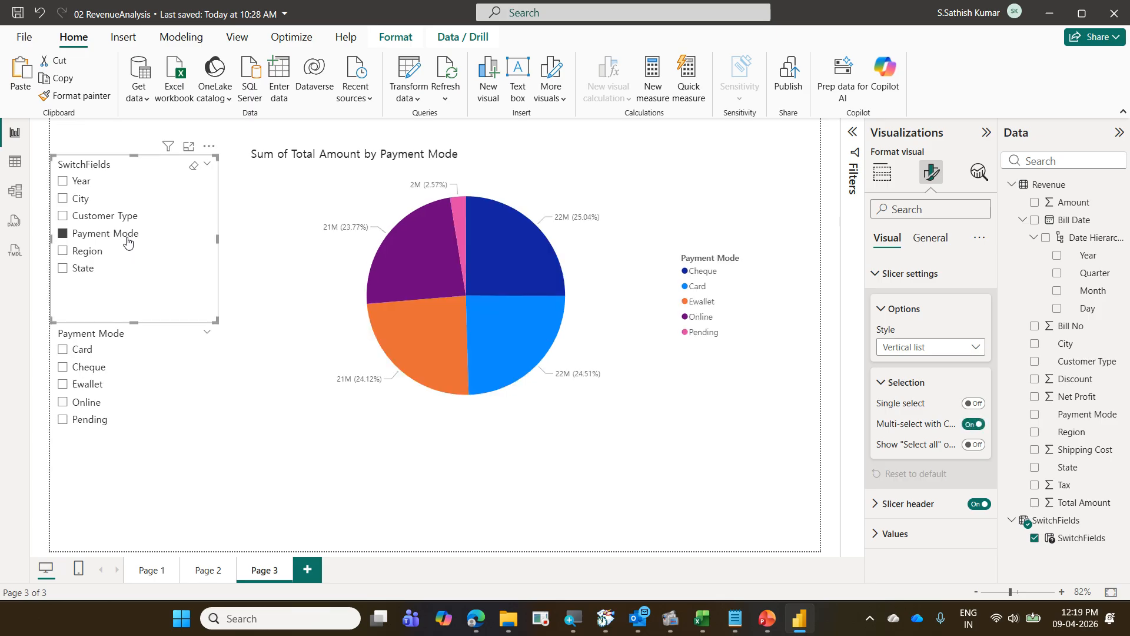
pyautogui.click(93, 350)
pyautogui.click(95, 368)
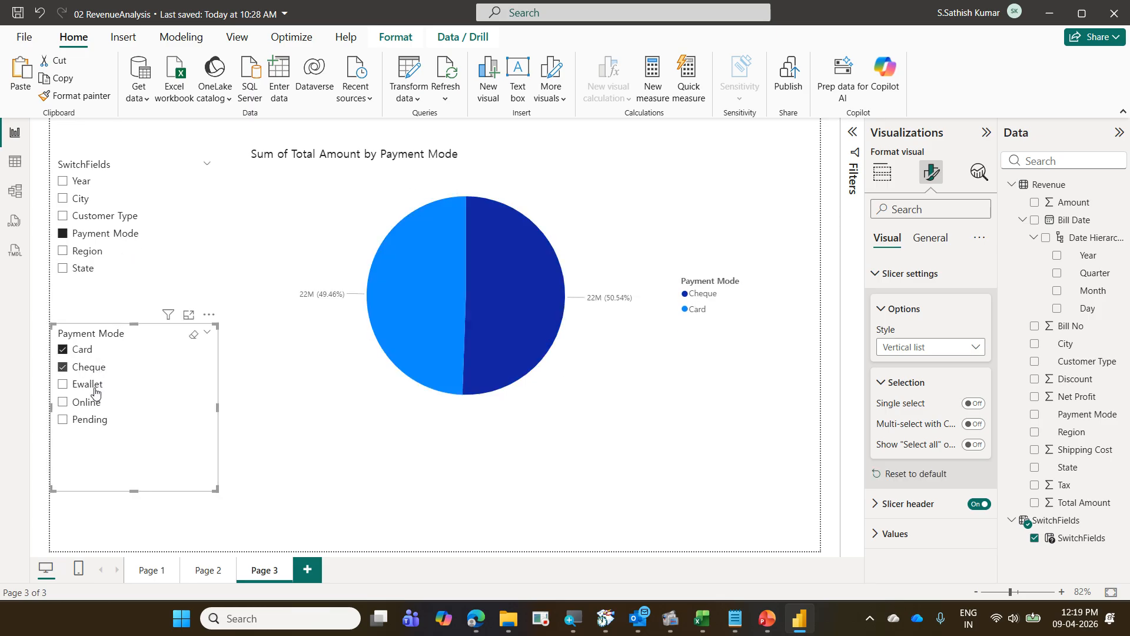
pyautogui.click(94, 403)
pyautogui.click(95, 420)
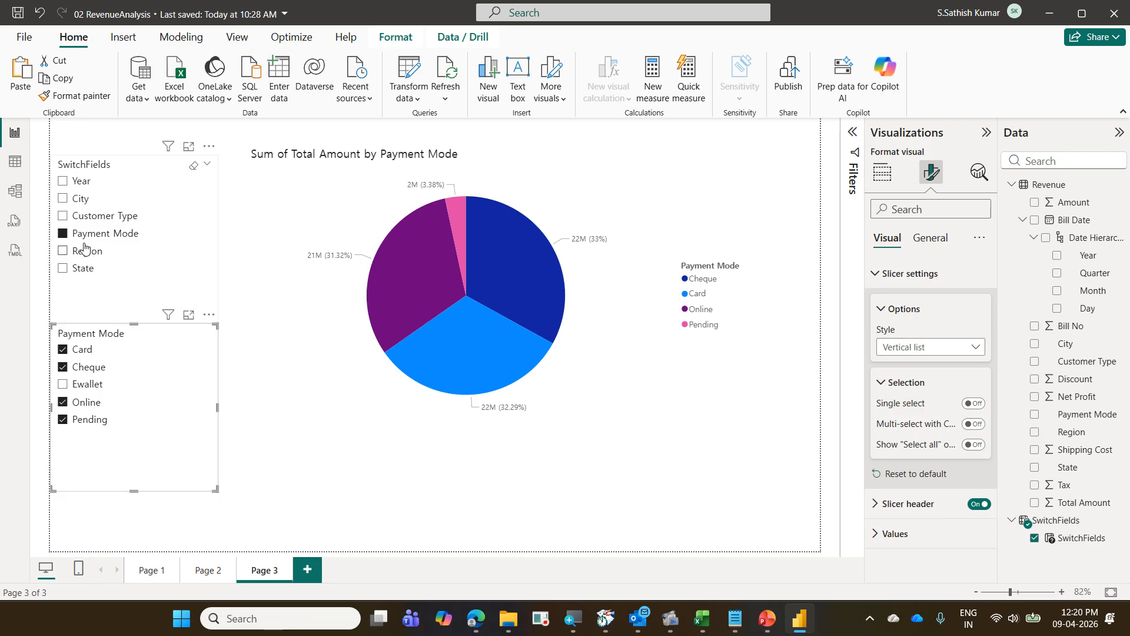
# Clear the Payment Mode choice in the SwitchFields slicer and set the lower slicer to show the selected field.
pyautogui.click(70, 234)
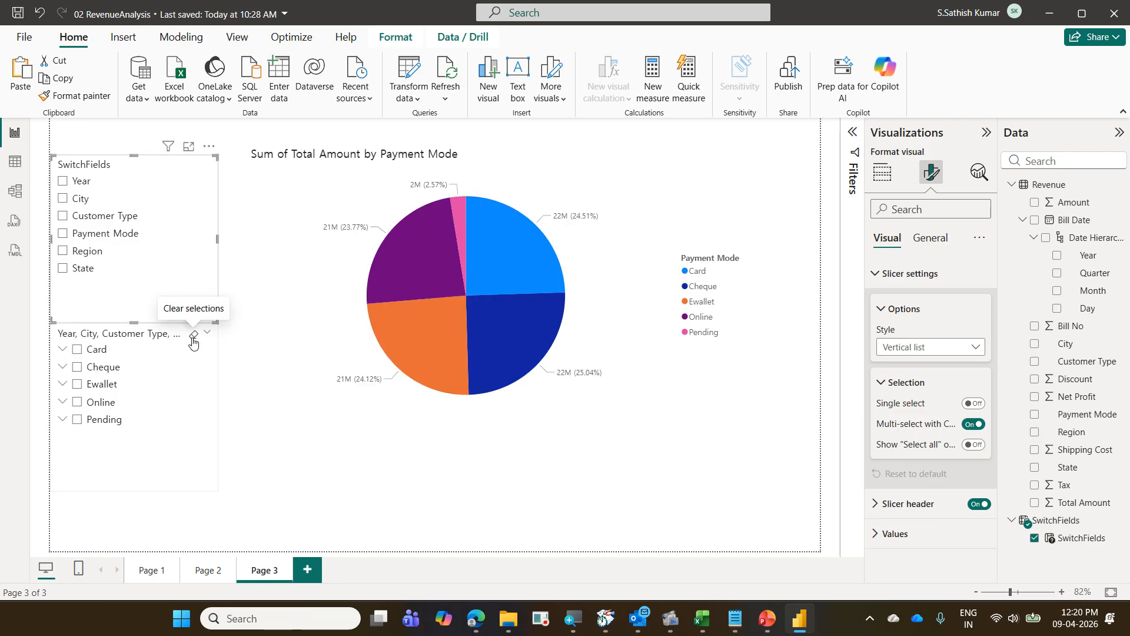
pyautogui.click(183, 404)
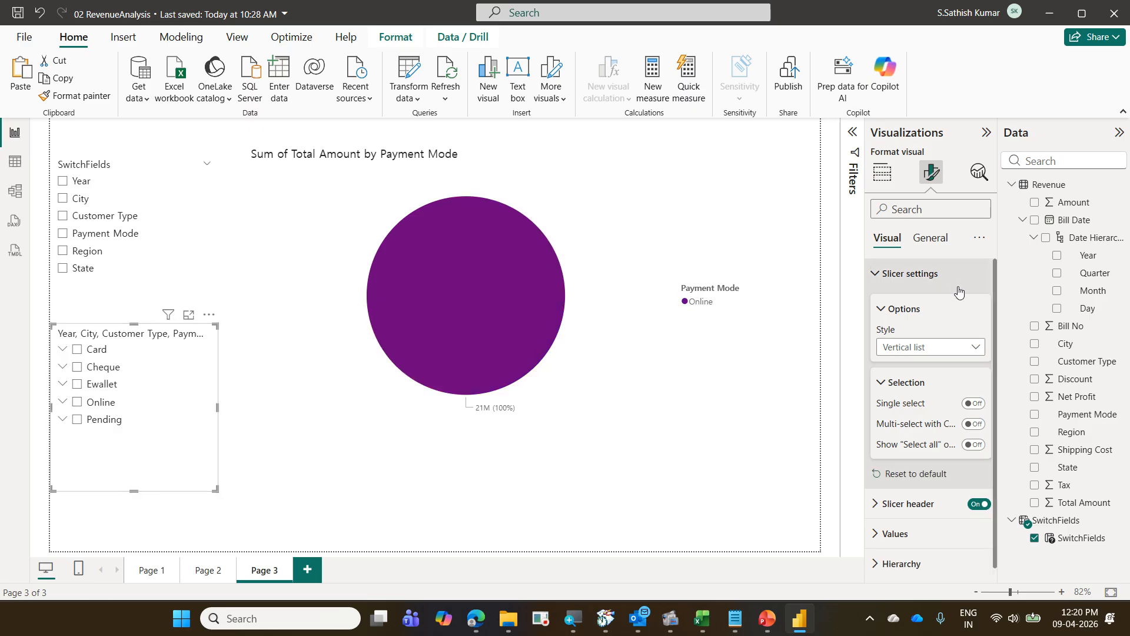
pyautogui.click(882, 172)
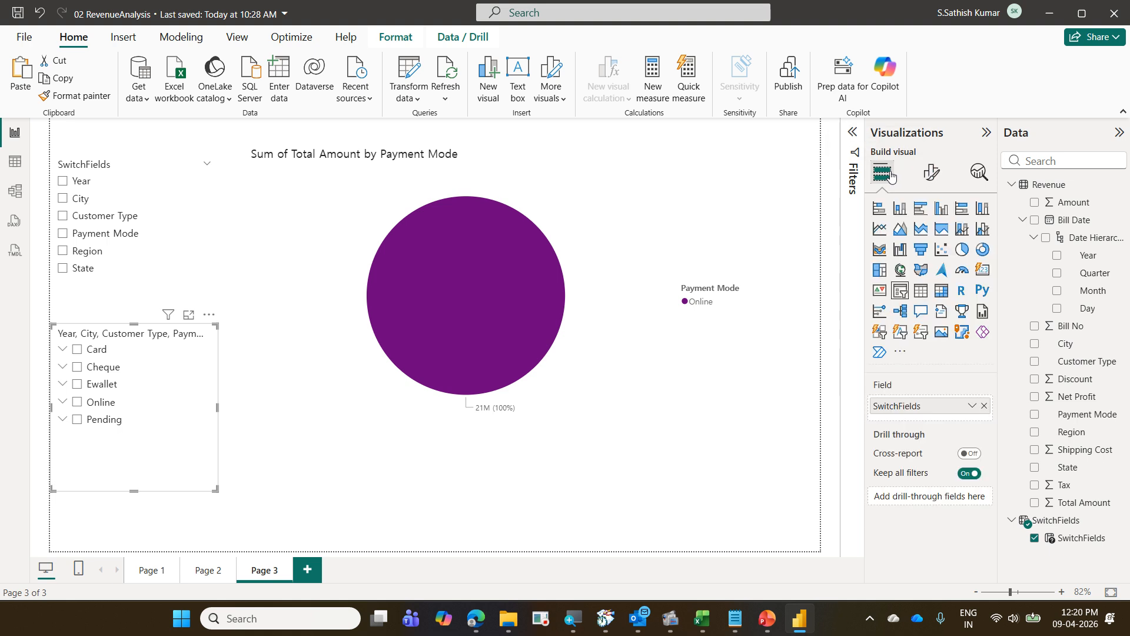
pyautogui.click(972, 406)
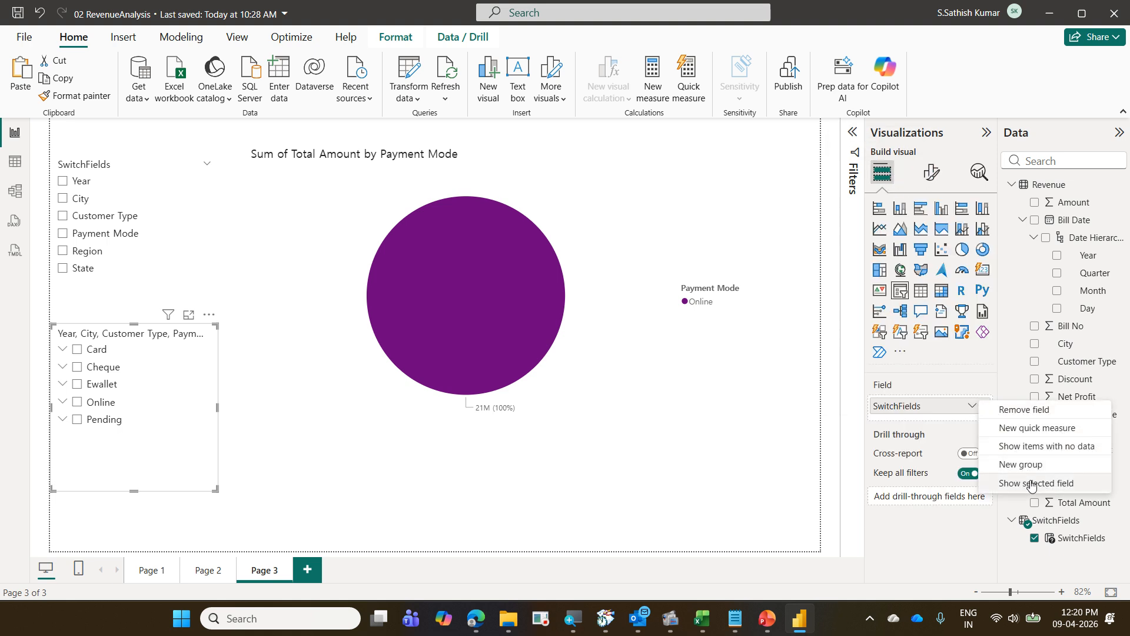
pyautogui.click(1032, 484)
# Set the lower SwitchFields slicer to show values of the selected field.
pyautogui.click(972, 410)
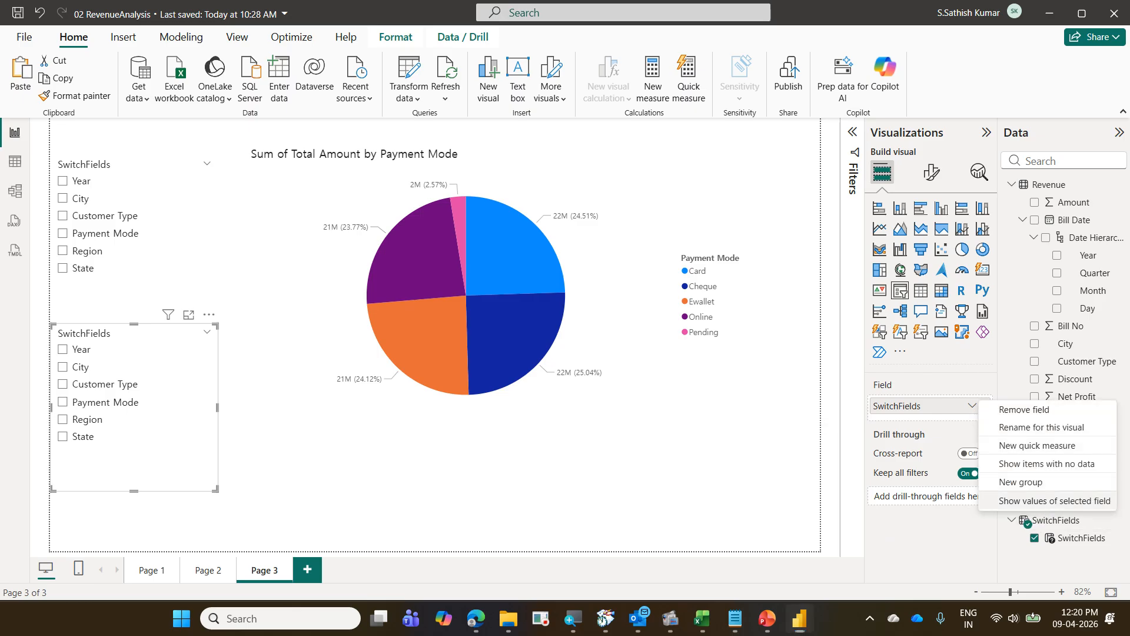
pyautogui.moveTo(985, 493); pyautogui.dragTo(1114, 512)
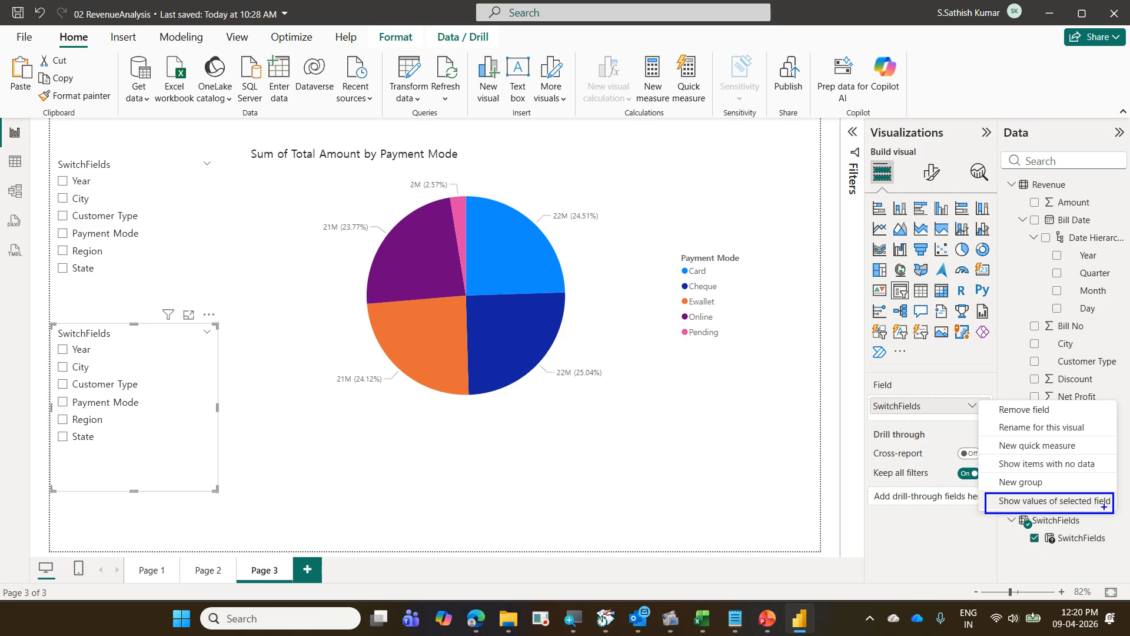
pyautogui.click(1044, 502)
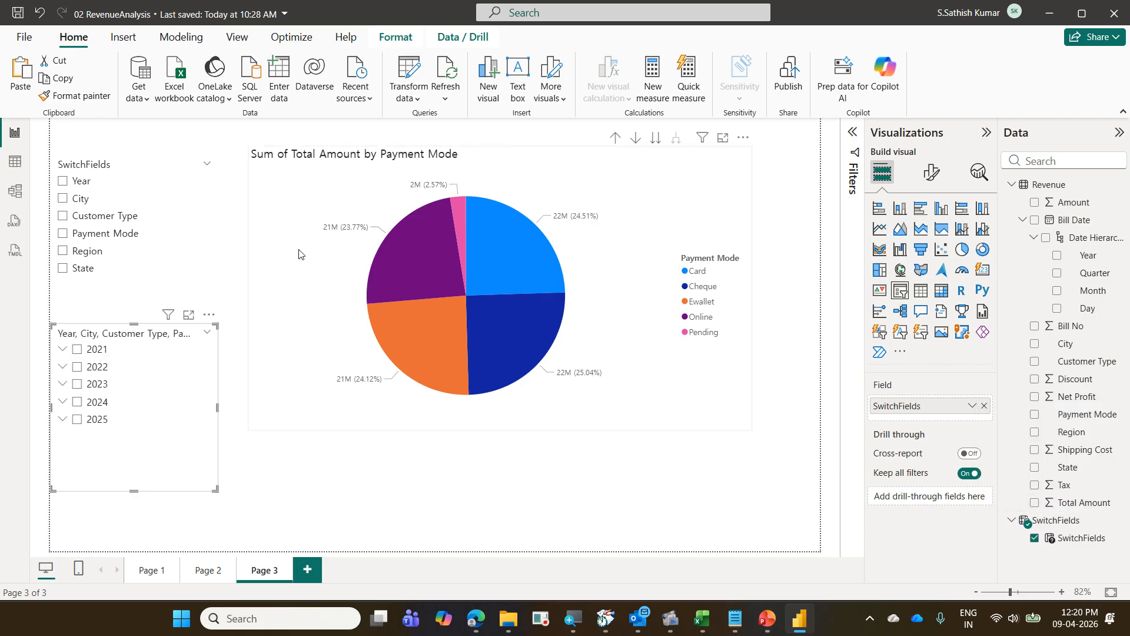
# Move the pie chart lower on the page and check the layout on the reference slide in PowerPoint.
pyautogui.click(518, 418)
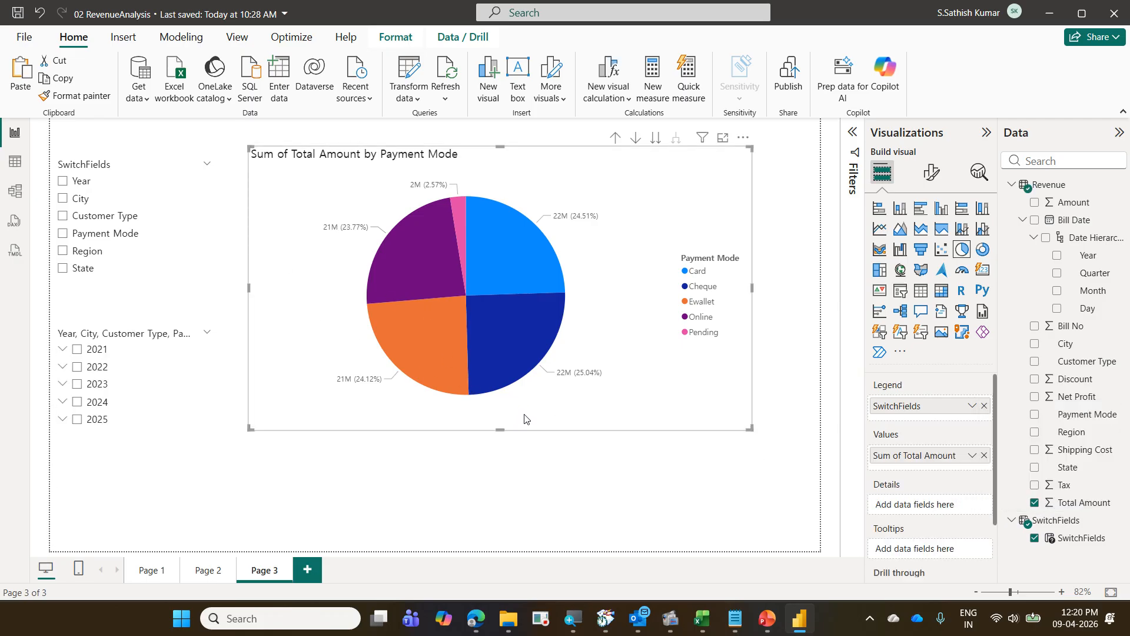
pyautogui.moveTo(524, 419); pyautogui.dragTo(514, 496)
pyautogui.click(767, 618)
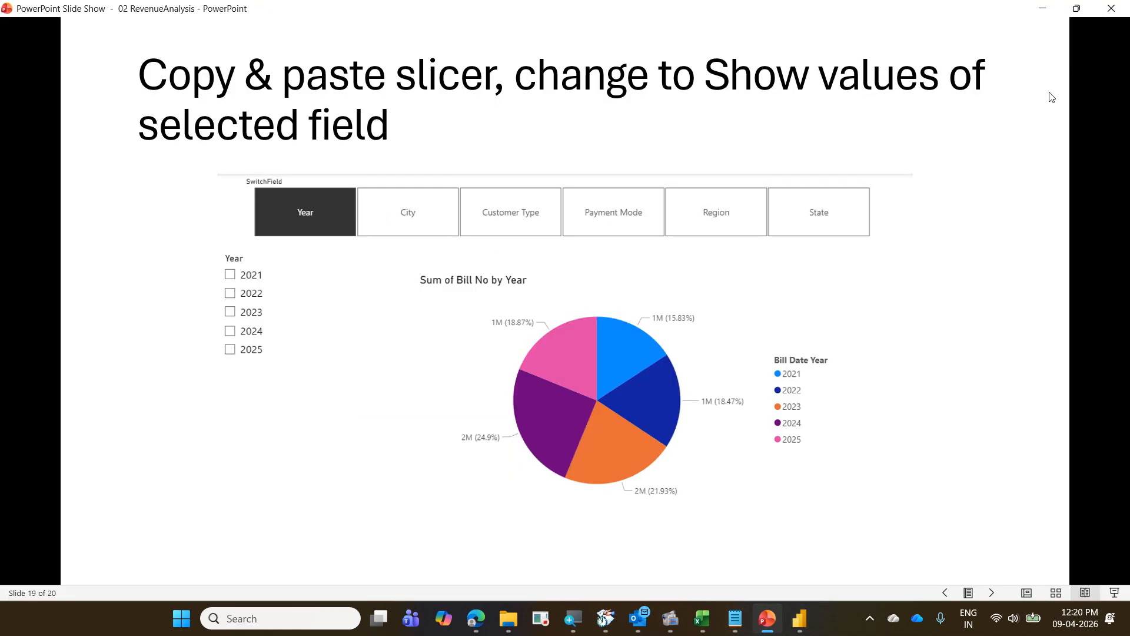
pyautogui.click(1042, 10)
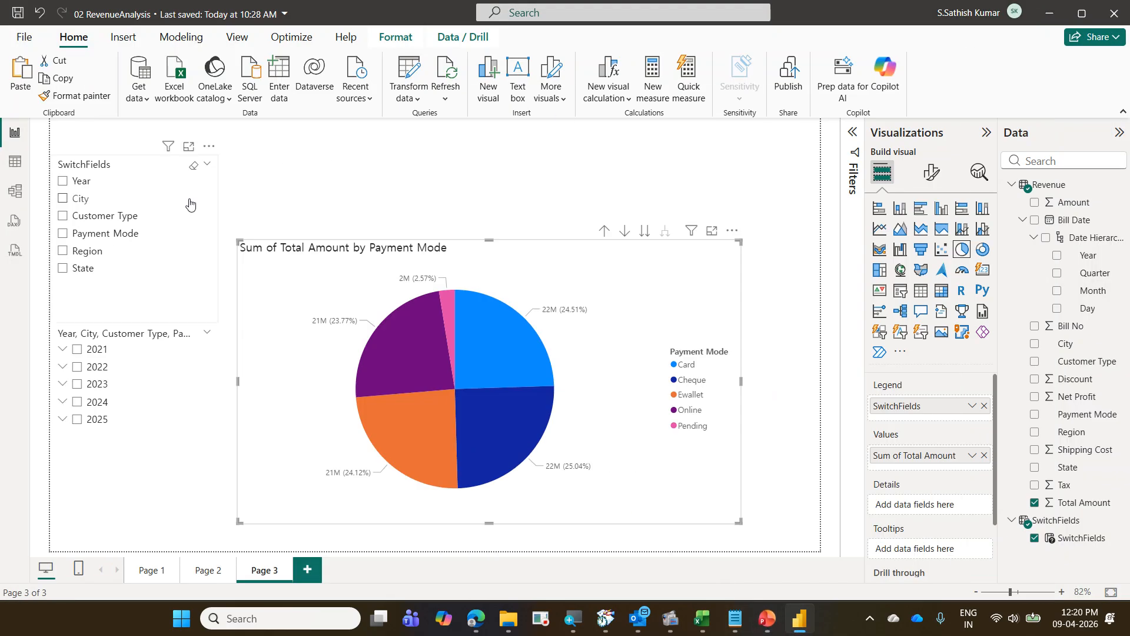
# Change the upper SwitchFields slicer's style to Tile.
pyautogui.click(178, 290)
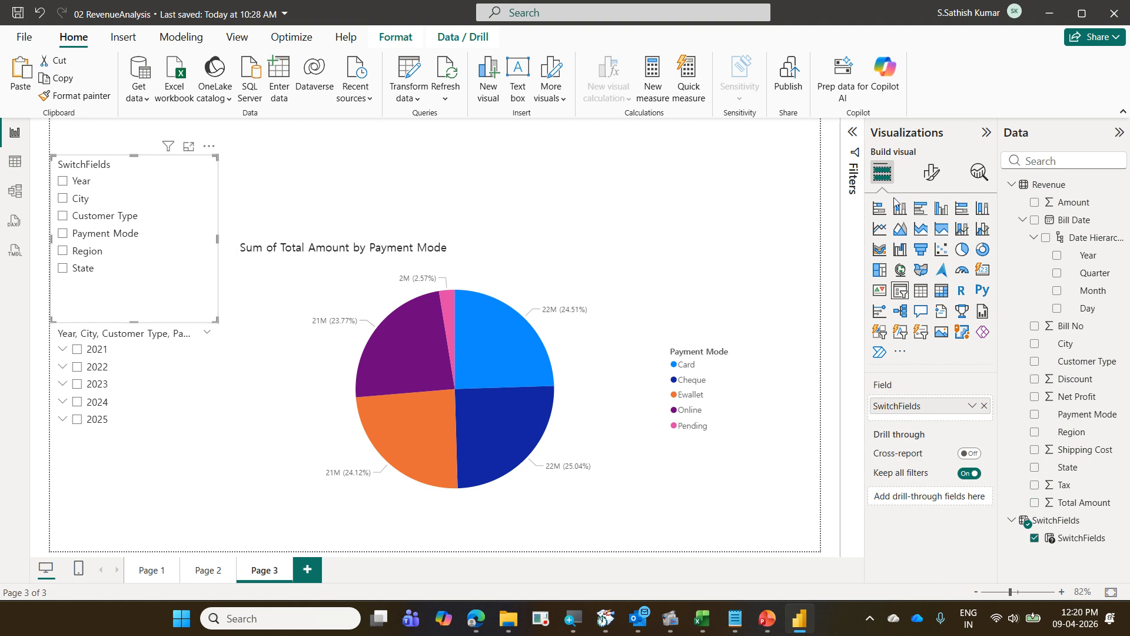
pyautogui.click(935, 179)
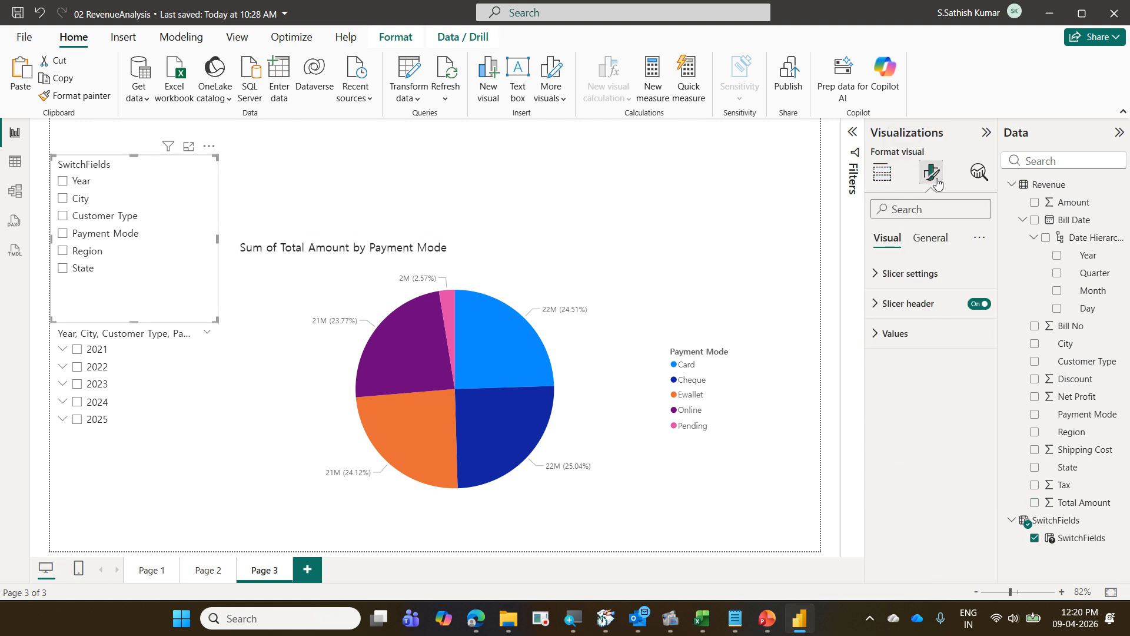
pyautogui.click(922, 274)
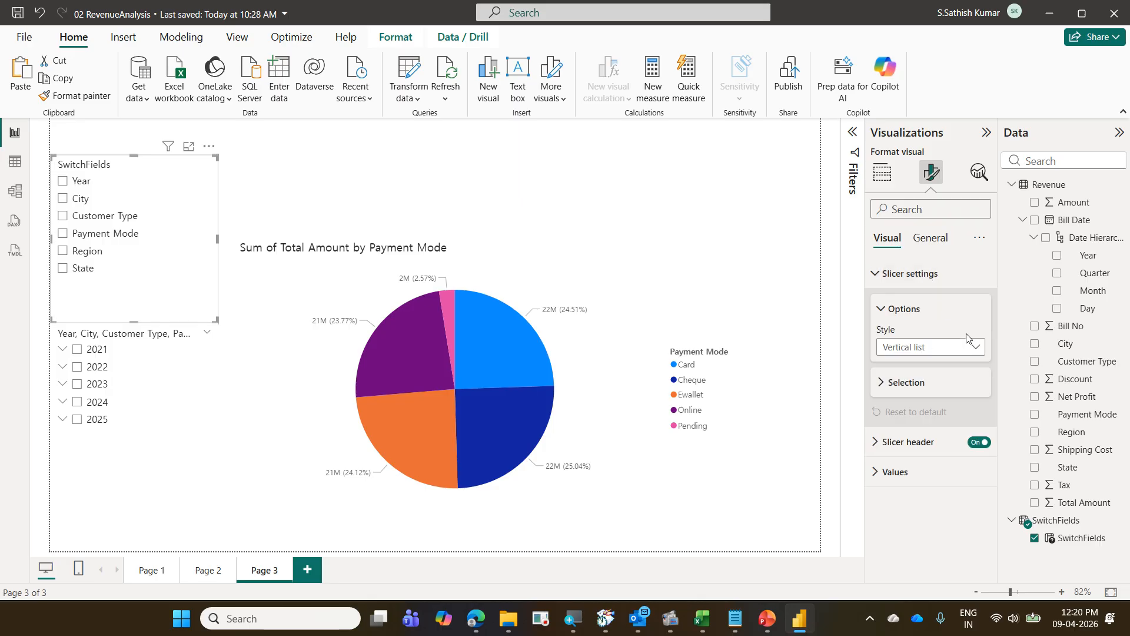
pyautogui.click(936, 349)
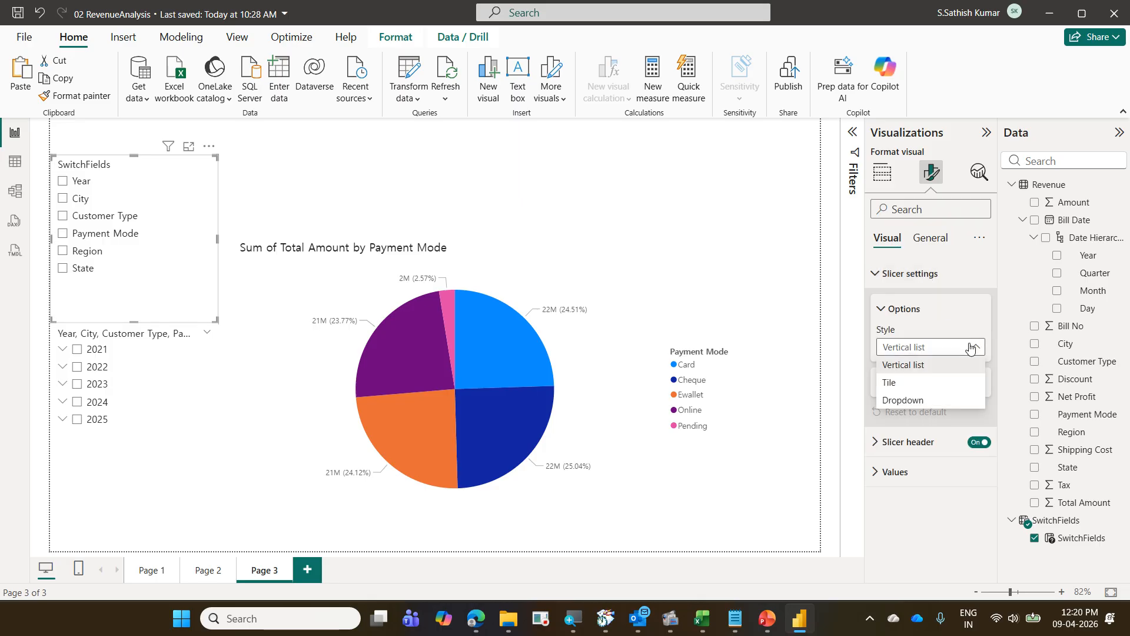
pyautogui.click(945, 384)
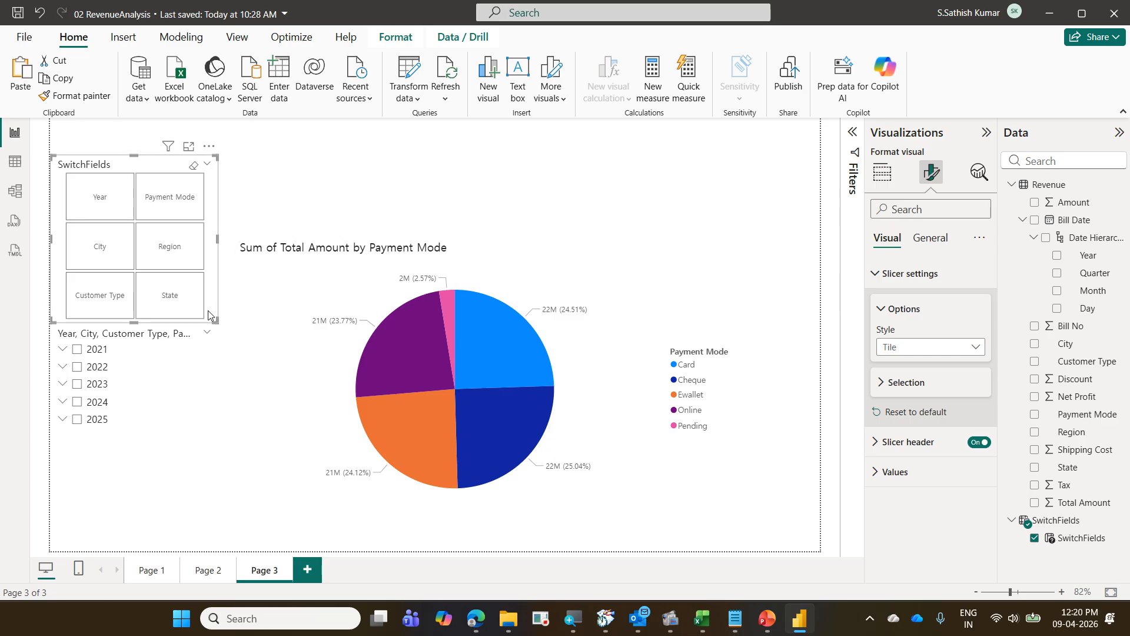
# Stretch the tile slicer into one row across the page top and place the values slicer beneath it, extended to the page bottom.
pyautogui.moveTo(213, 325); pyautogui.dragTo(213, 288)
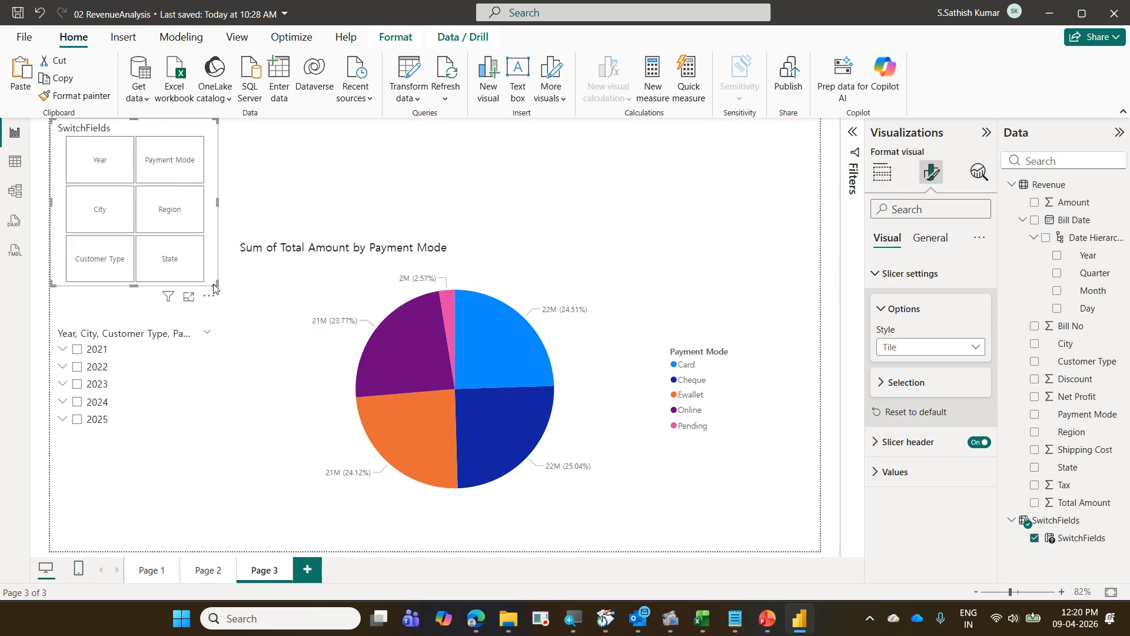
pyautogui.moveTo(215, 286); pyautogui.dragTo(812, 187)
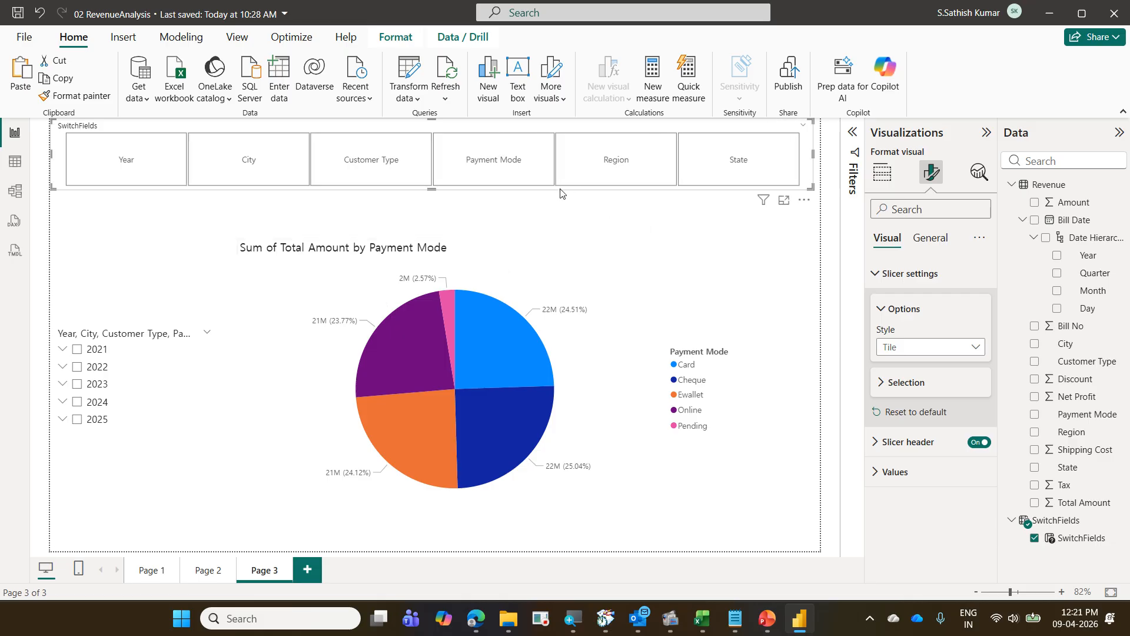
pyautogui.moveTo(182, 392); pyautogui.dragTo(169, 282)
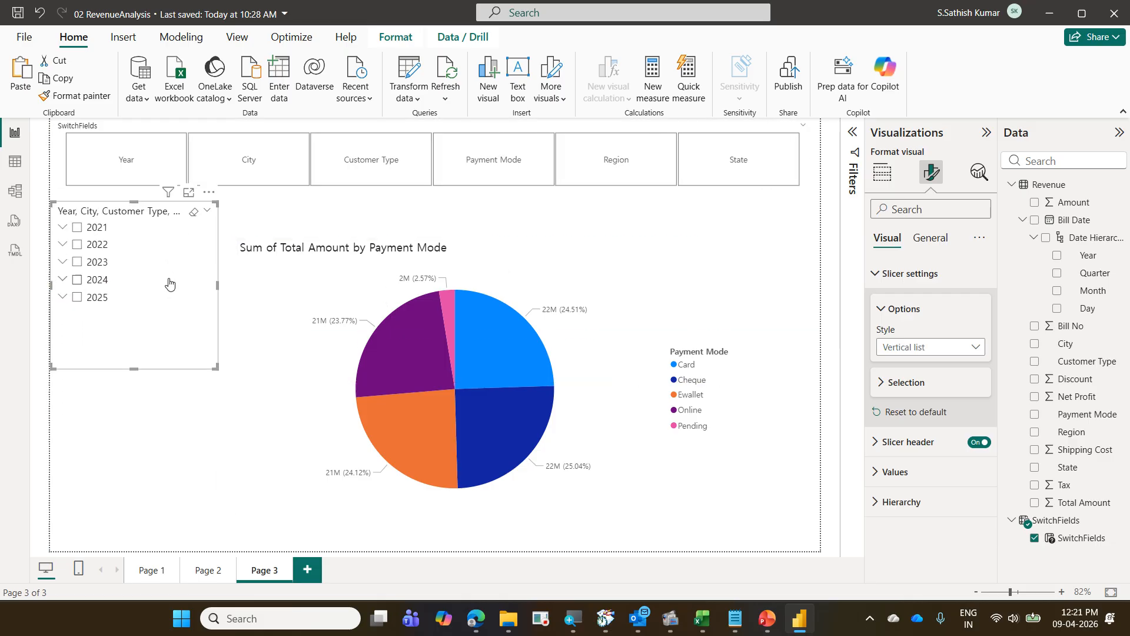
pyautogui.moveTo(217, 368); pyautogui.dragTo(216, 538)
# Switch the pie chart through Year, City, Customer Type, Payment Mode, Region and State to compare the breakdowns.
pyautogui.click(126, 157)
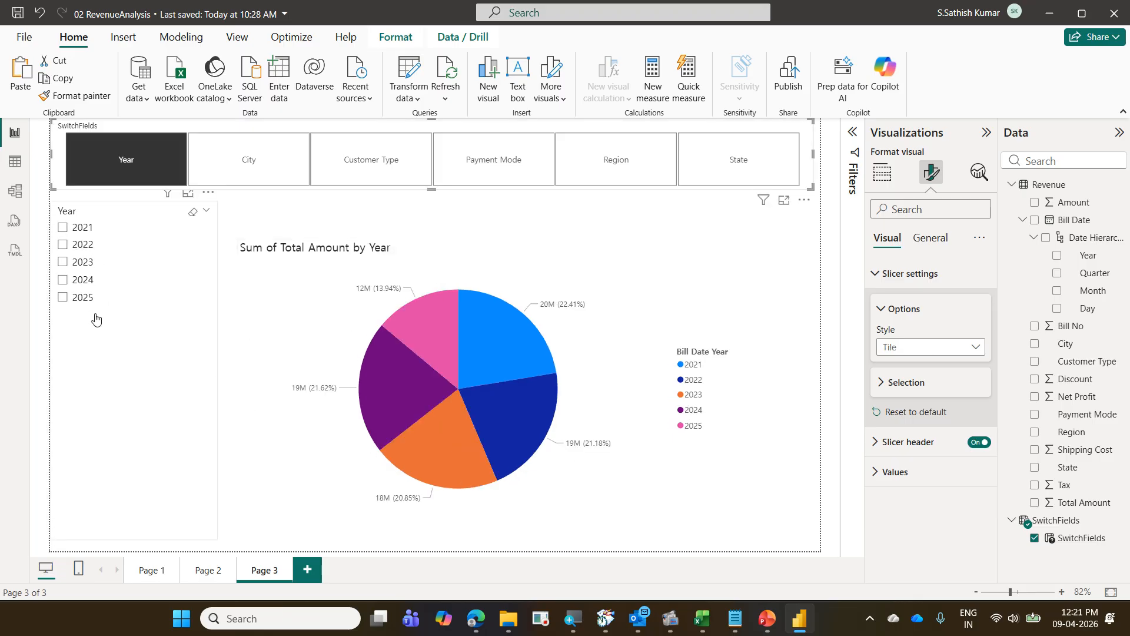
pyautogui.click(247, 158)
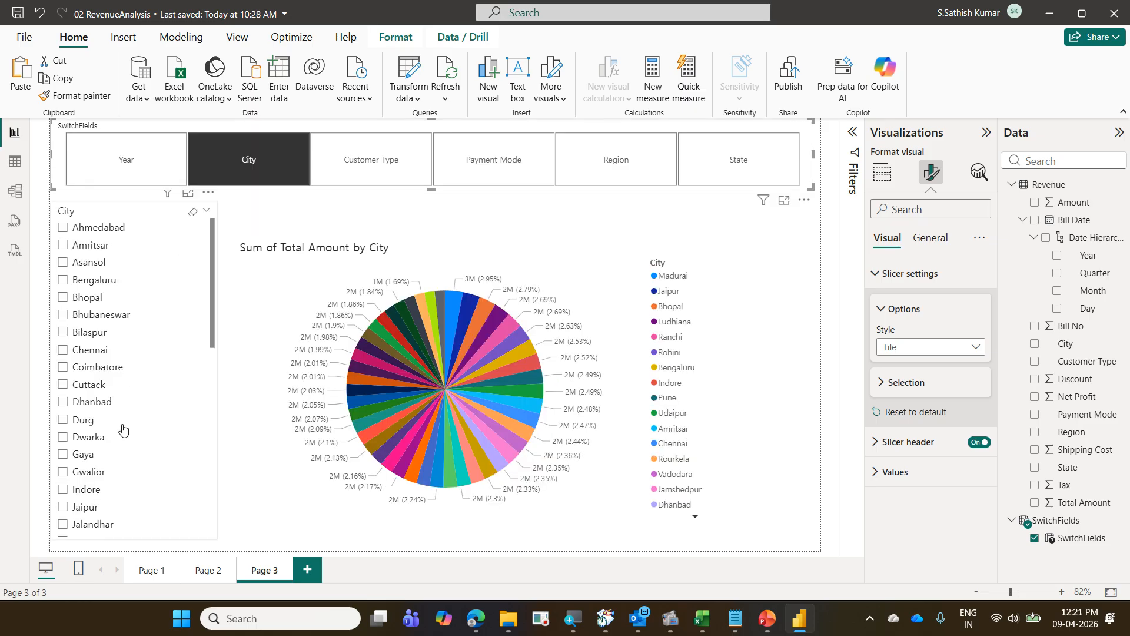
pyautogui.click(359, 159)
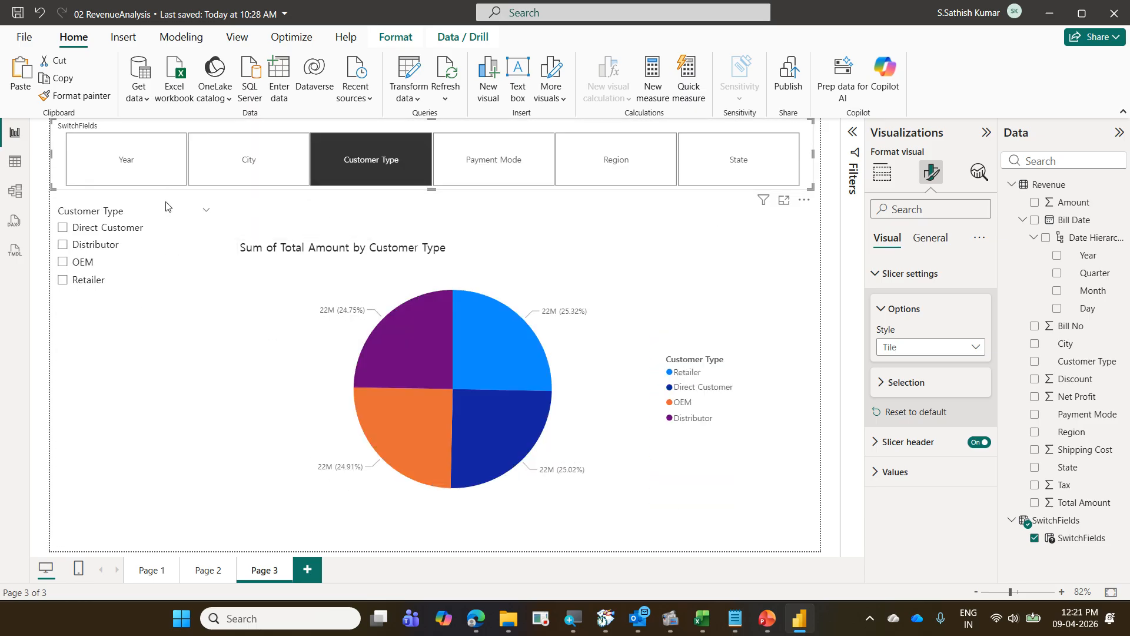
pyautogui.click(520, 165)
pyautogui.click(615, 165)
pyautogui.click(716, 172)
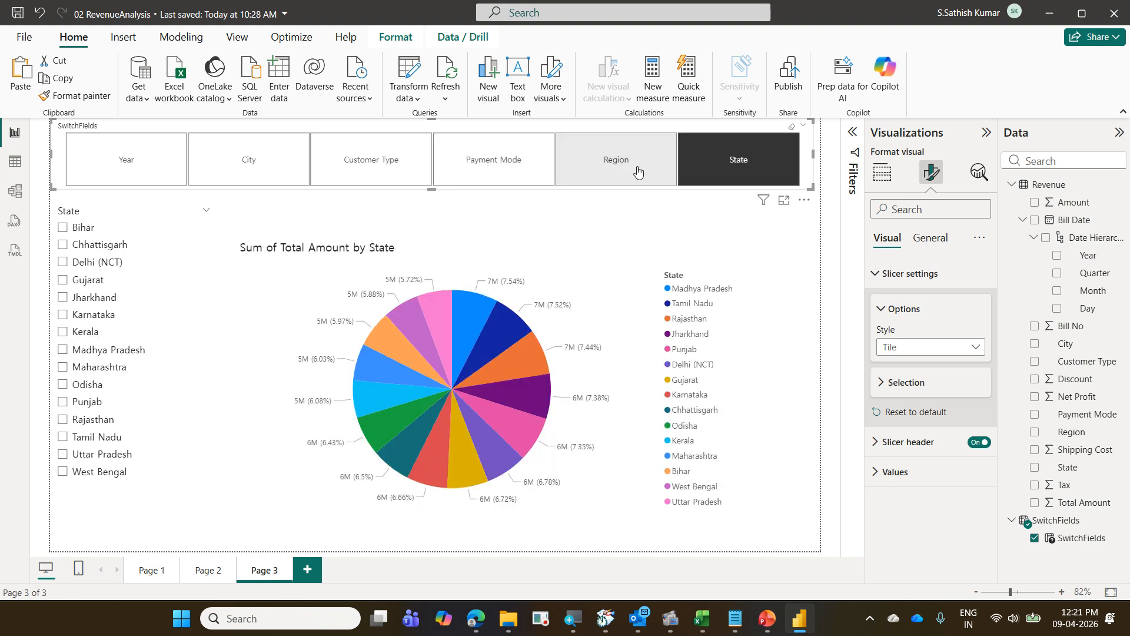
# Go back through Region, Payment Mode and Customer Type, and set the switch field to City.
pyautogui.click(636, 169)
pyautogui.click(497, 165)
pyautogui.click(370, 165)
pyautogui.click(280, 165)
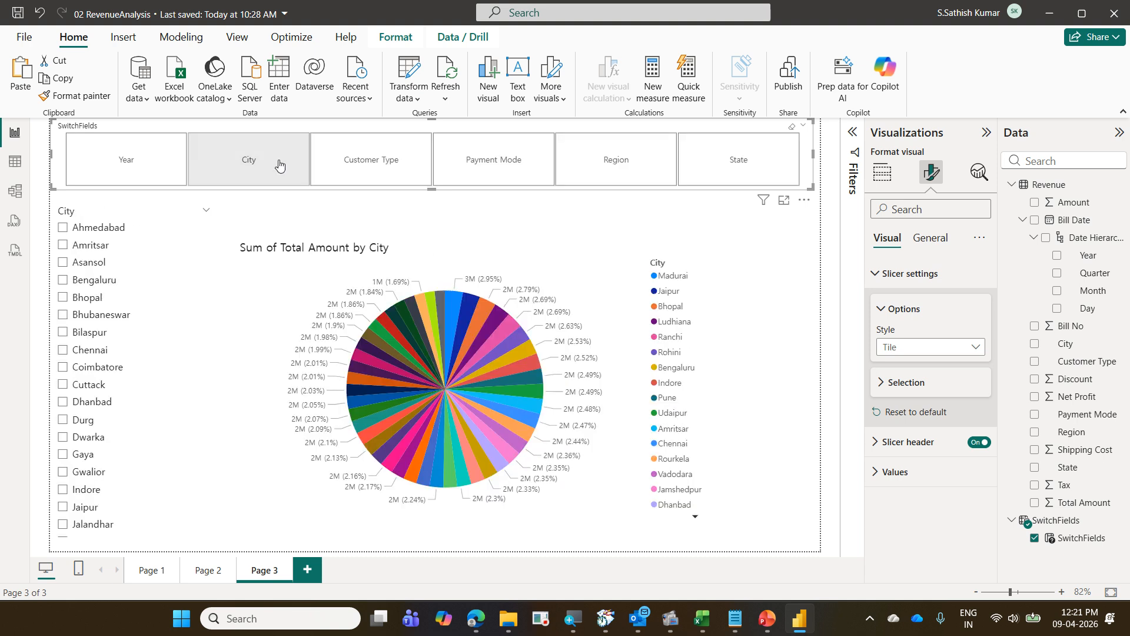
# Filter the pie chart to Bengaluru, Bhubaneswar, Cuttack, Dwarka and Gwalior in the City slicer.
pyautogui.click(94, 280)
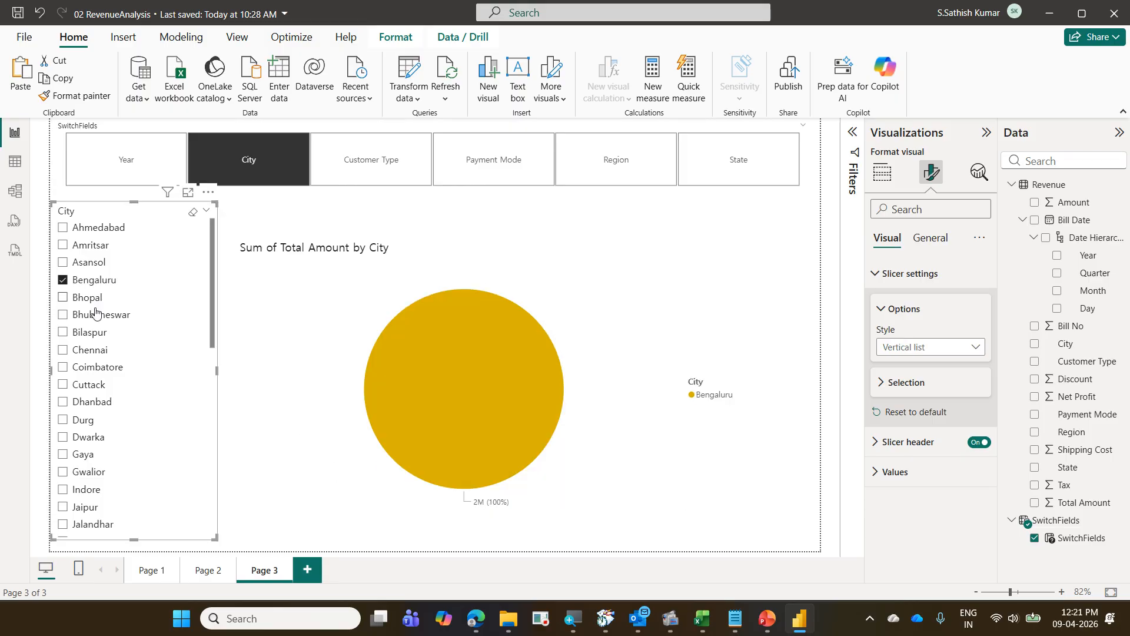
pyautogui.click(96, 314)
pyautogui.click(94, 384)
pyautogui.click(90, 436)
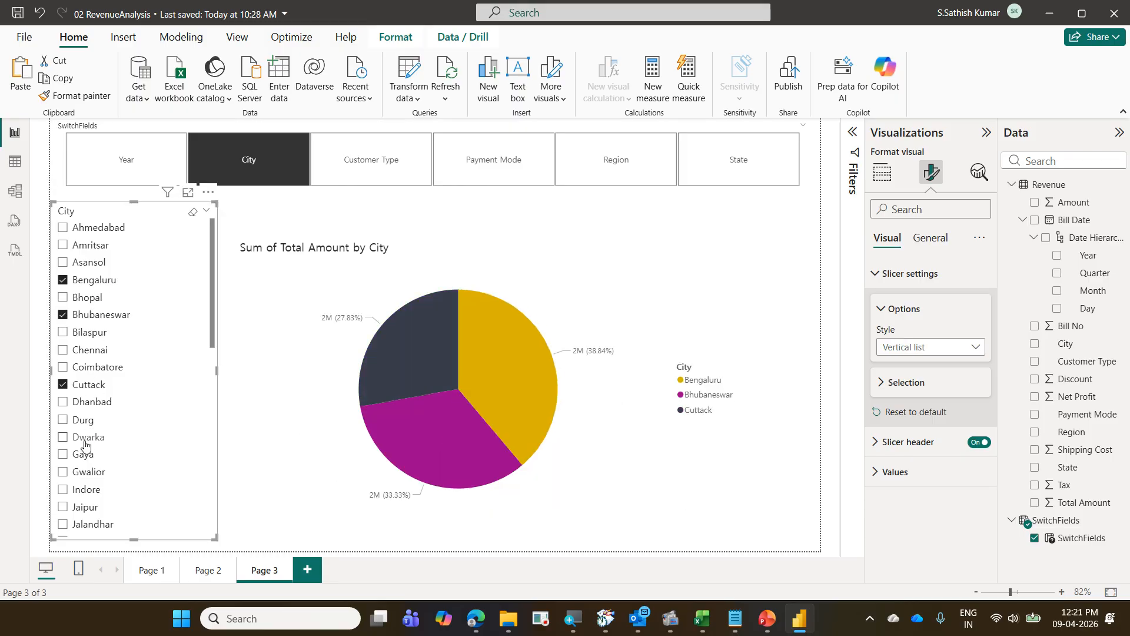
pyautogui.click(89, 471)
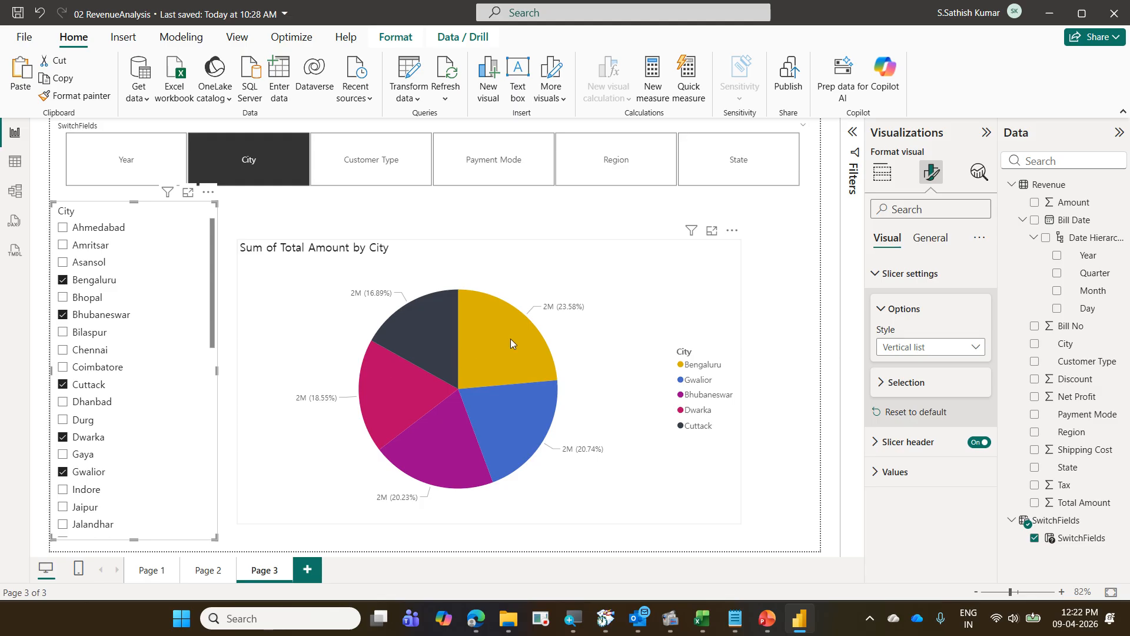
# Convert the pie chart into a table visual.
pyautogui.click(682, 261)
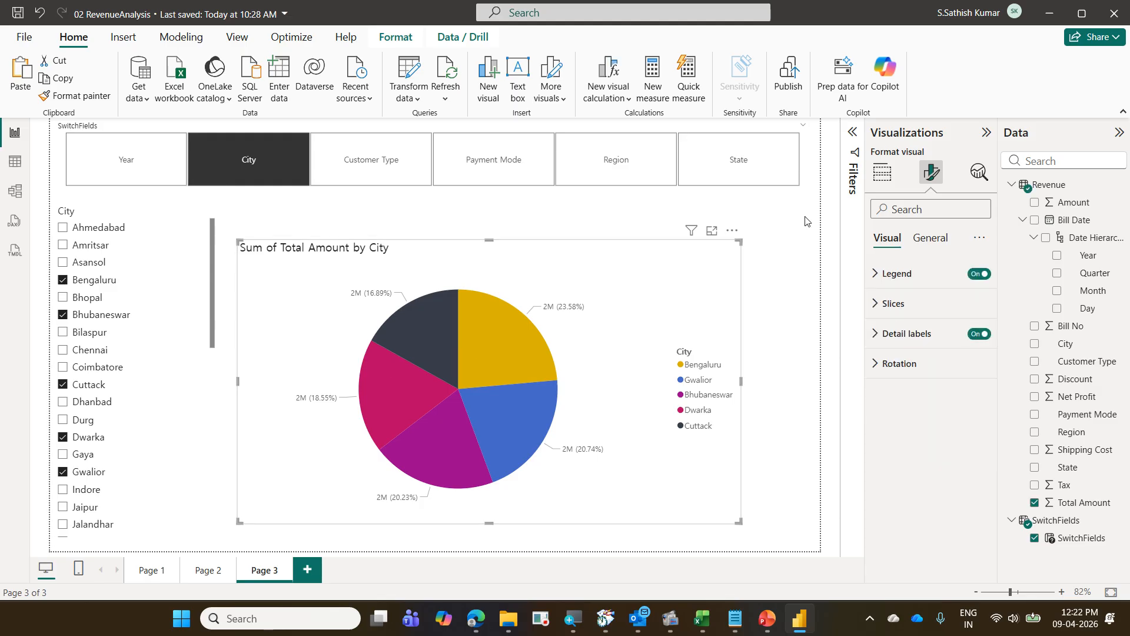
pyautogui.click(881, 180)
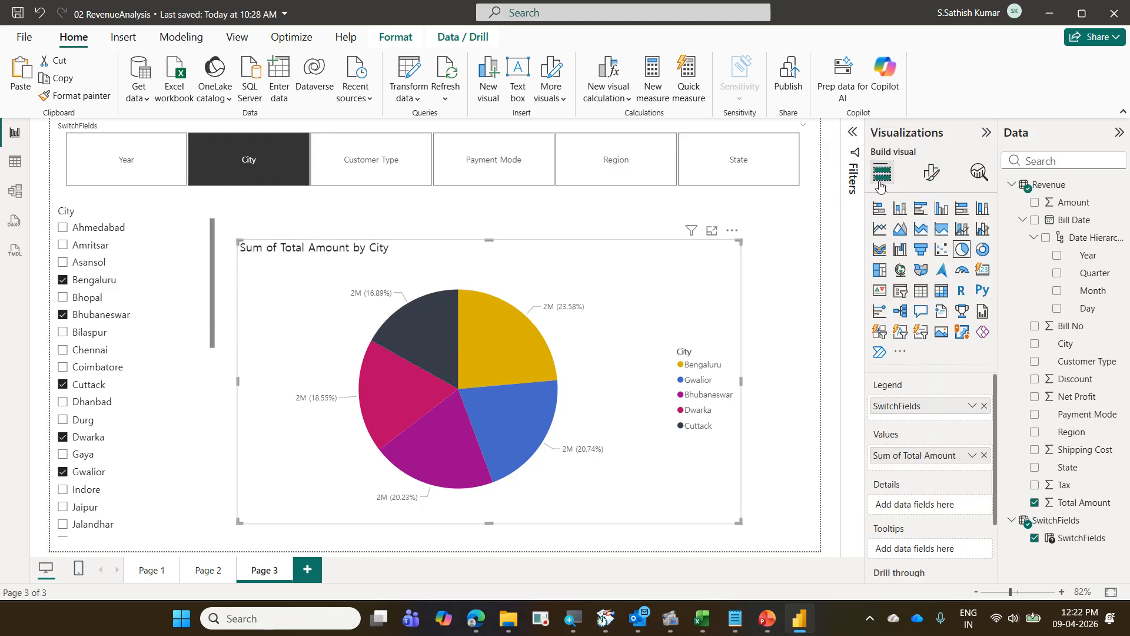
pyautogui.click(921, 296)
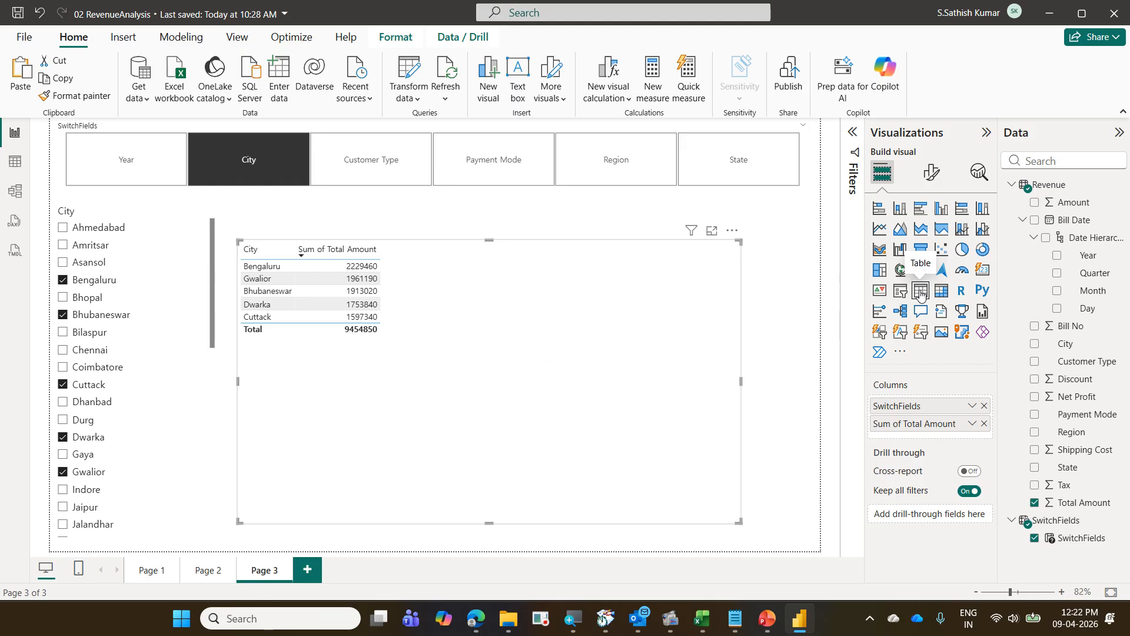
# Open the CSV export of the table's data, cancel it, and change the visual back to a pie chart.
pyautogui.click(733, 231)
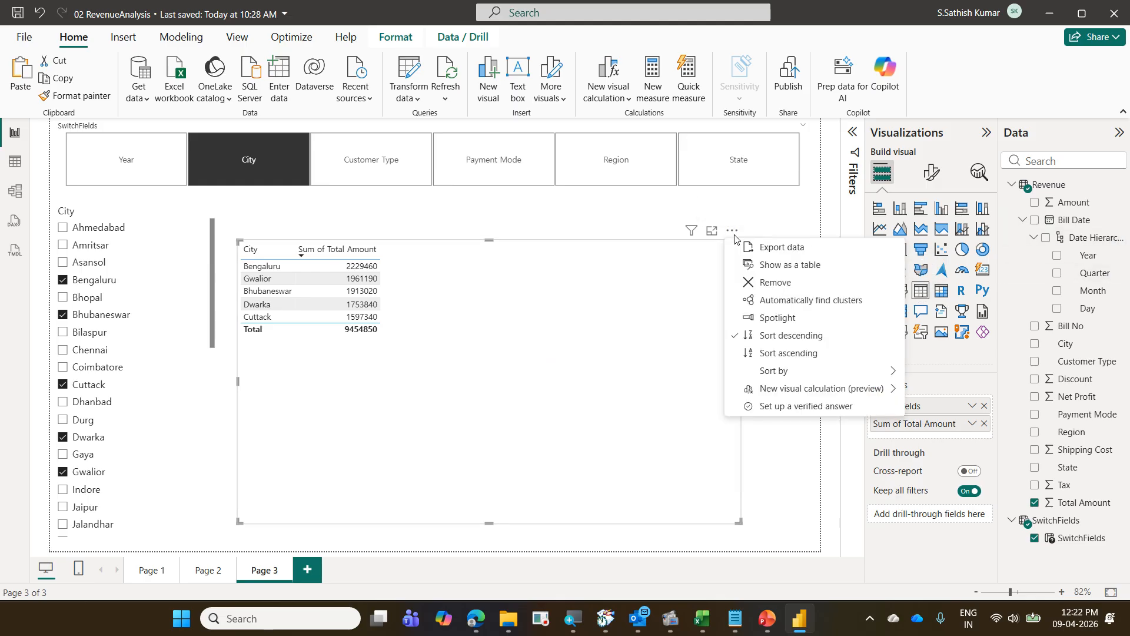
pyautogui.click(785, 255)
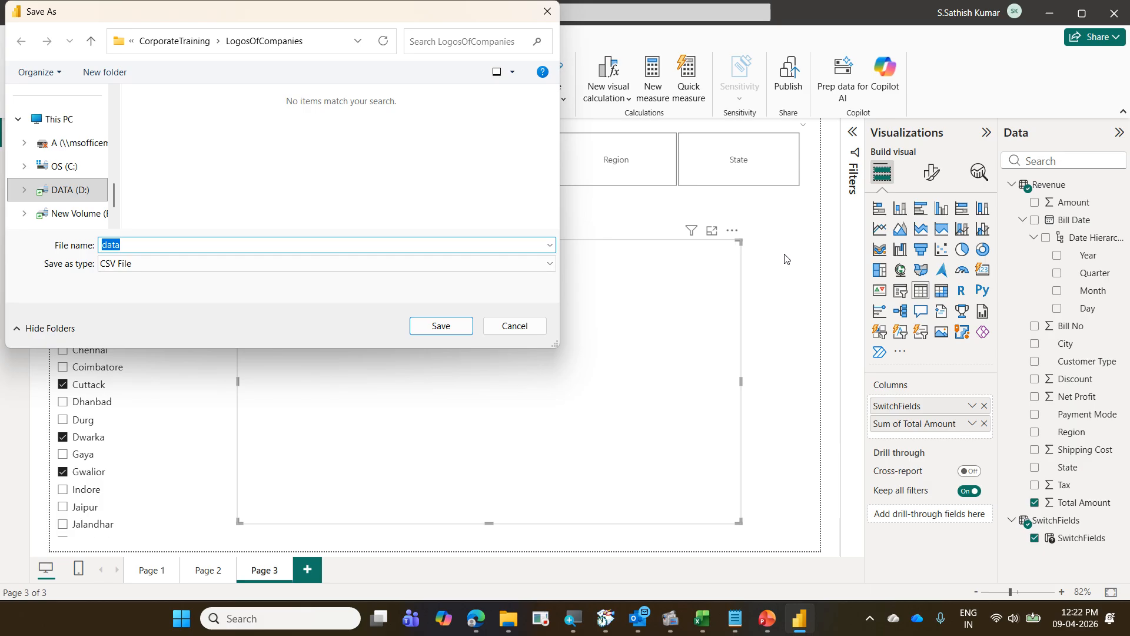
pyautogui.click(532, 325)
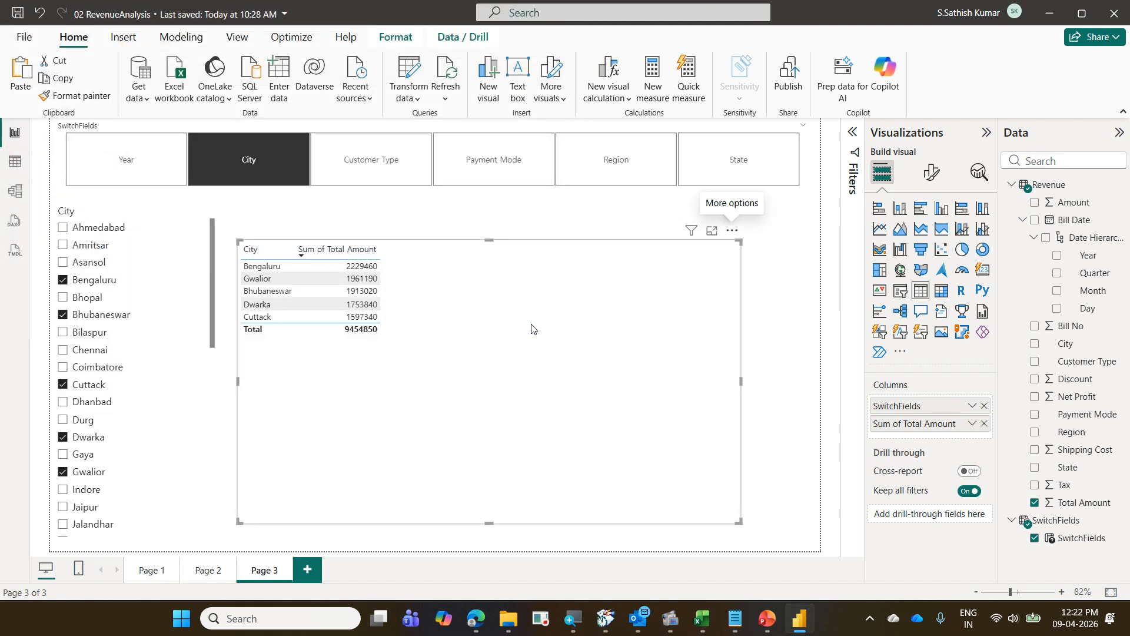
pyautogui.click(954, 252)
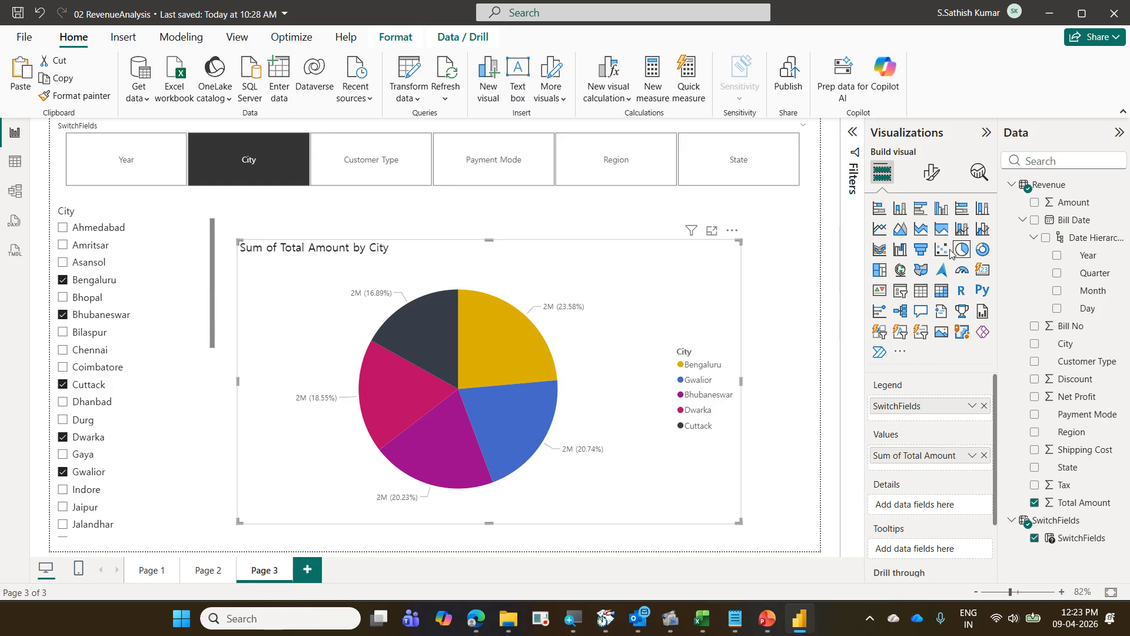
# View the incremental refresh settings of the Revenue table, cancel without applying anything, and save the report.
pyautogui.click(1060, 186)
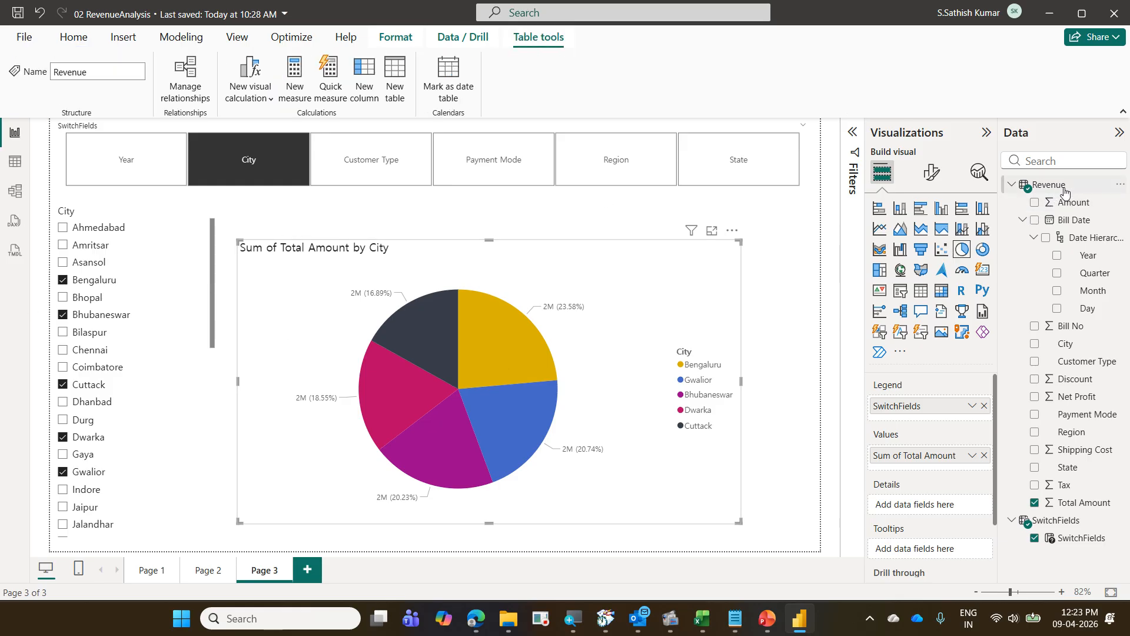
pyautogui.click(1121, 184)
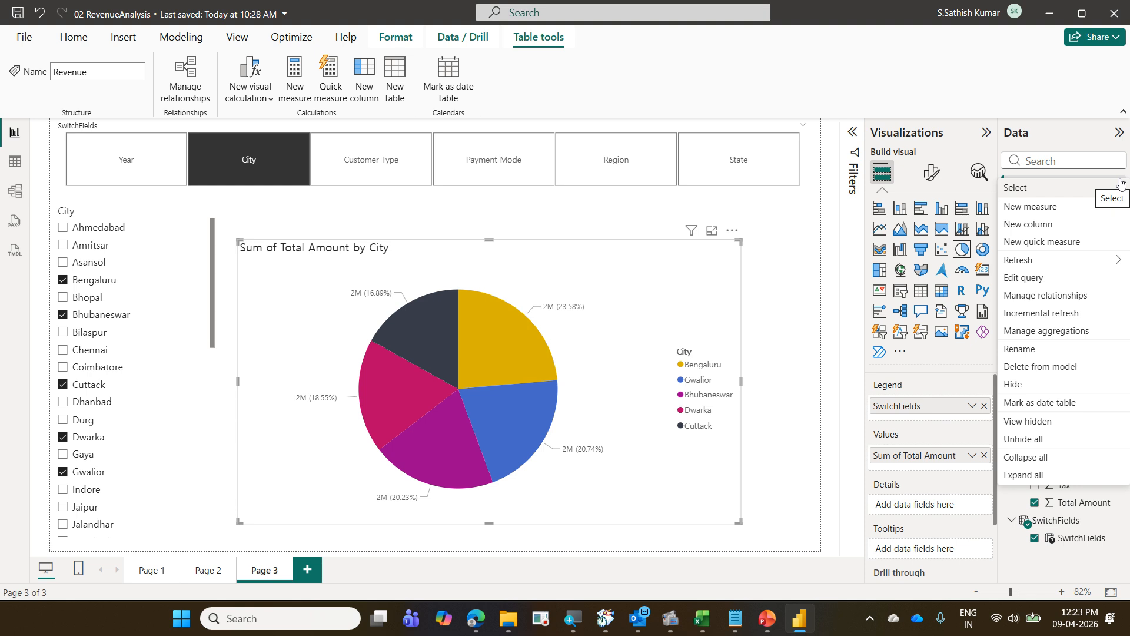
pyautogui.click(1063, 316)
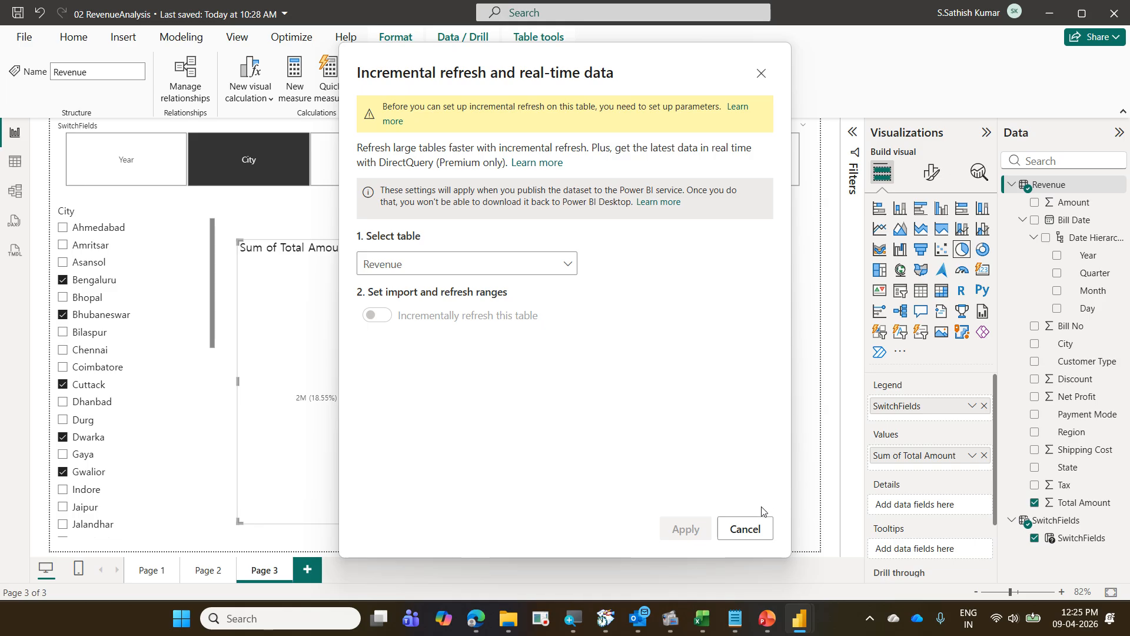
pyautogui.click(755, 529)
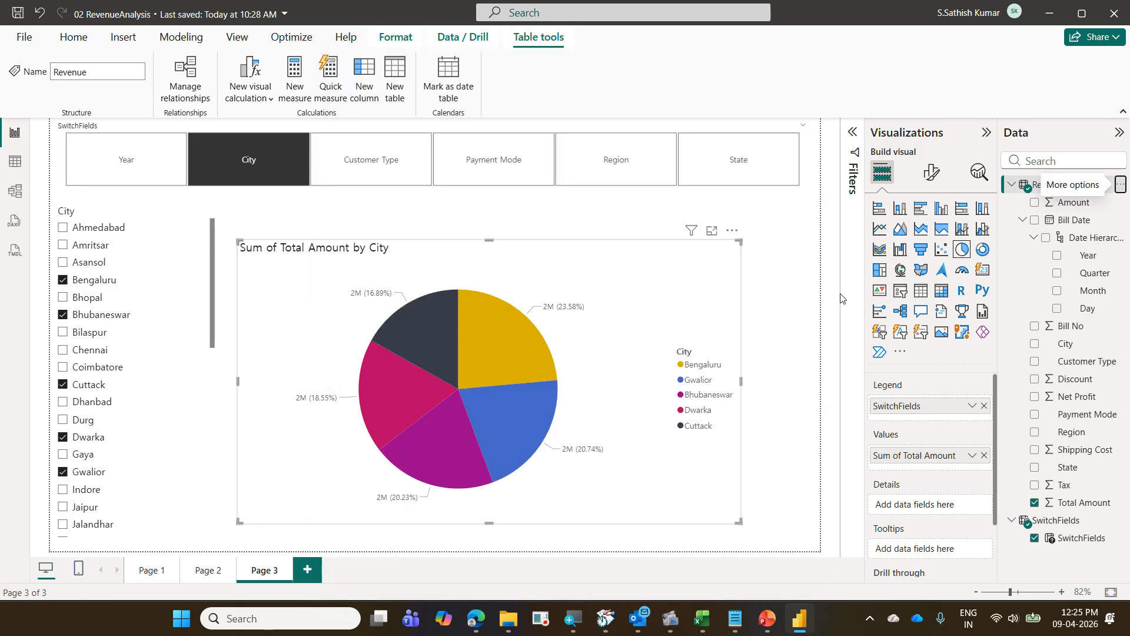
pyautogui.hotkey('ctrl', 's')
# Switch to File Explorer's 2026-05-08 Mando Power BI folder, open the 05 WareHouseSale workbook in Excel to view its data, and close it.
pyautogui.moveTo(514, 619)
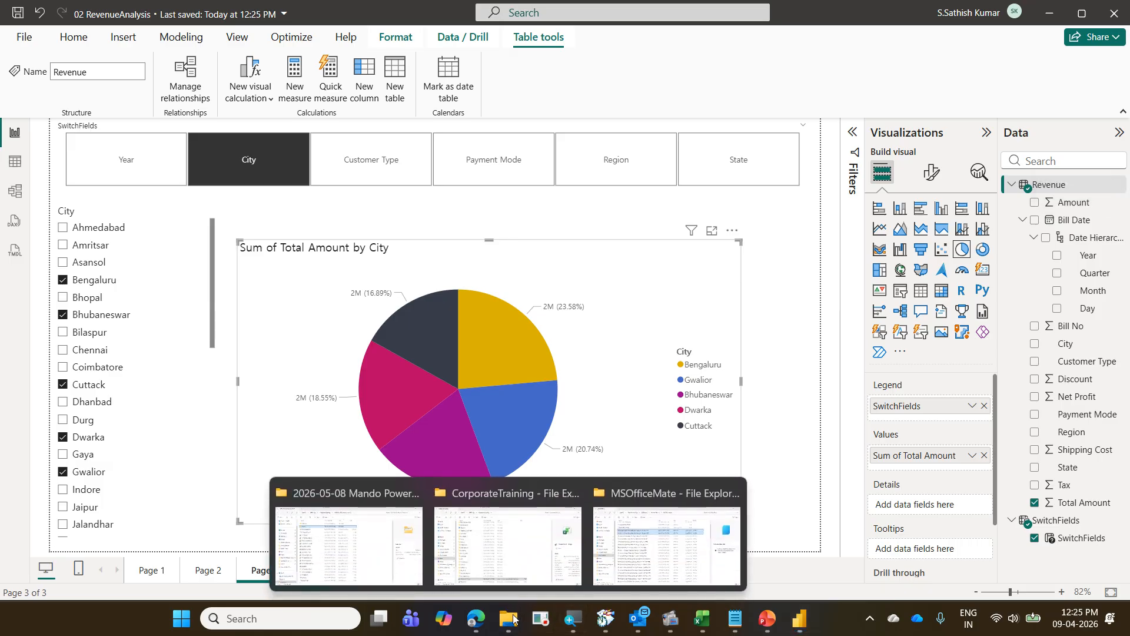
pyautogui.click(394, 553)
pyautogui.scroll(-1, 345, 385)
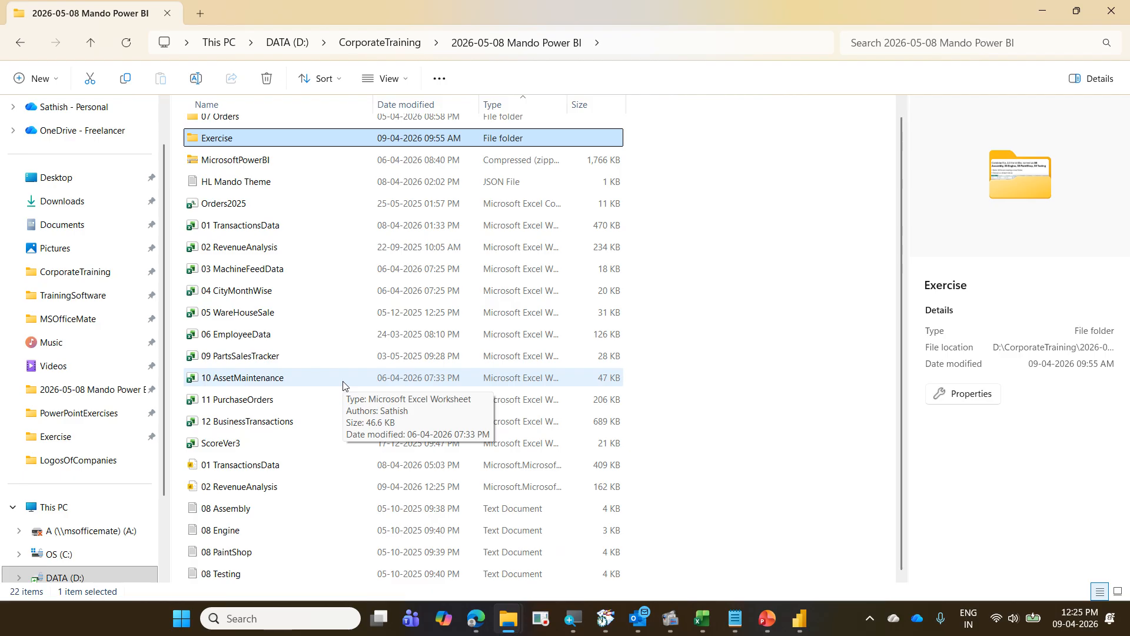
pyautogui.click(283, 278)
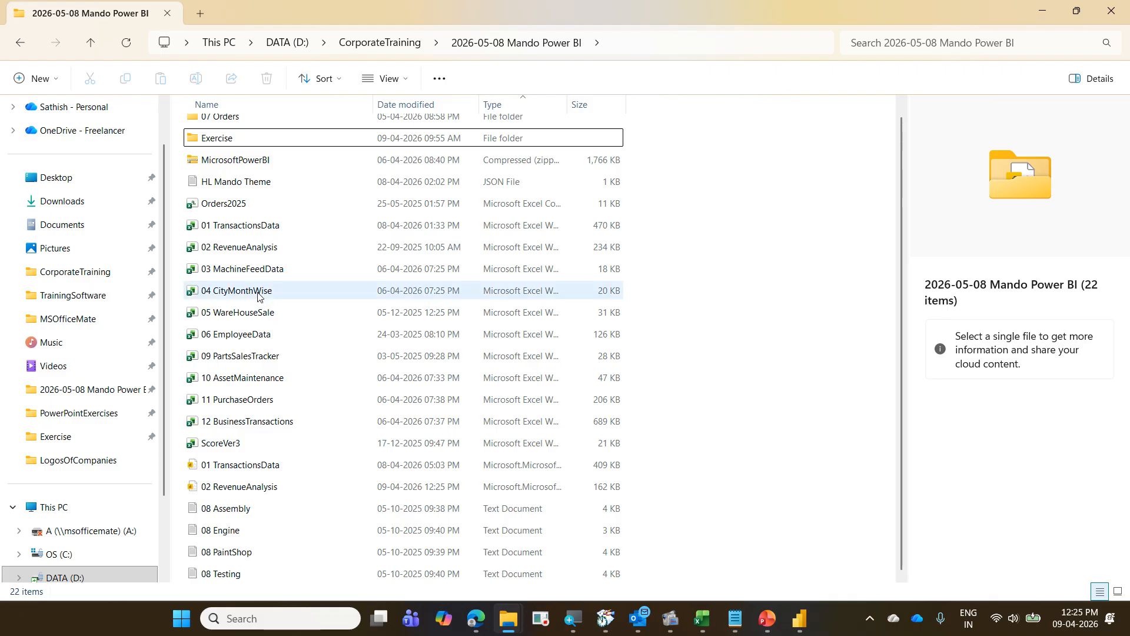
pyautogui.click(261, 315)
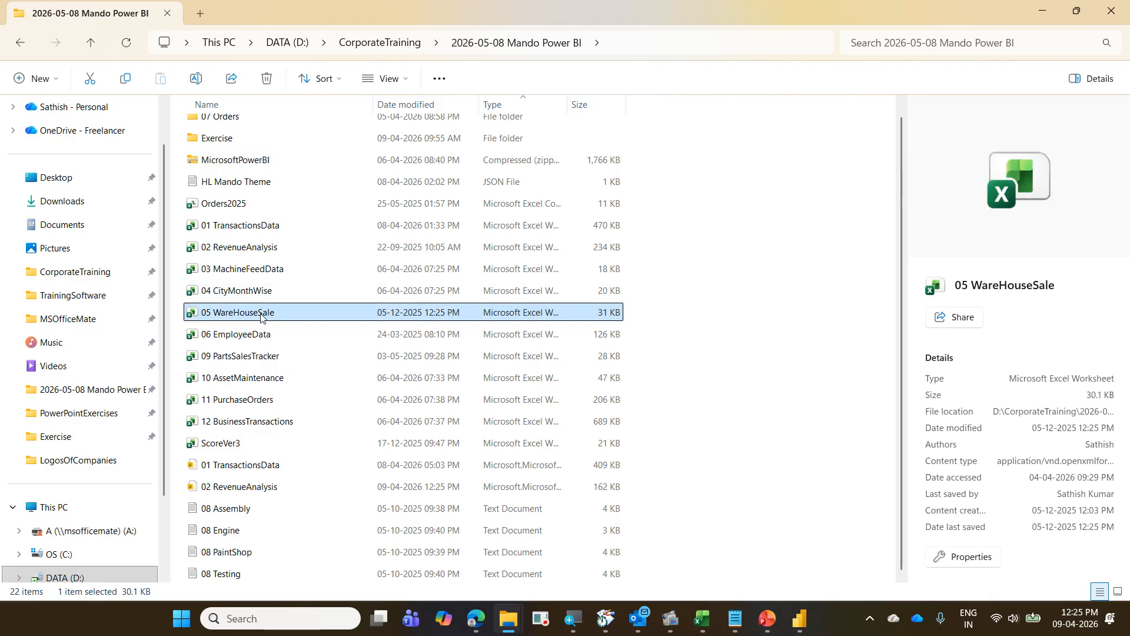
pyautogui.doubleClick(261, 315)
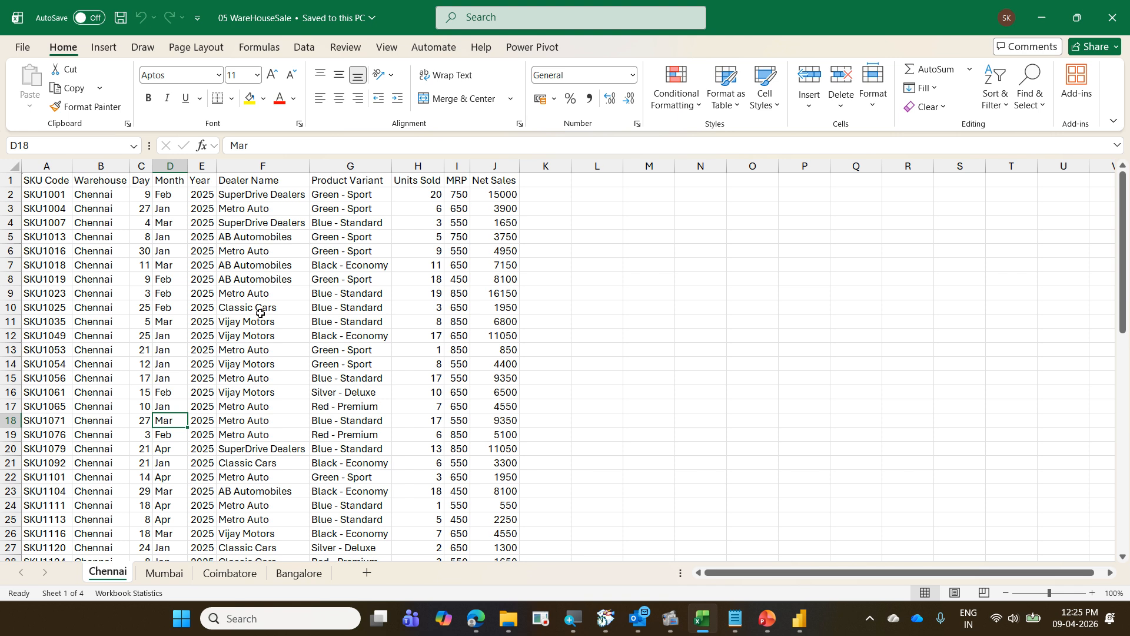
pyautogui.hotkey('ctrl', 'w')
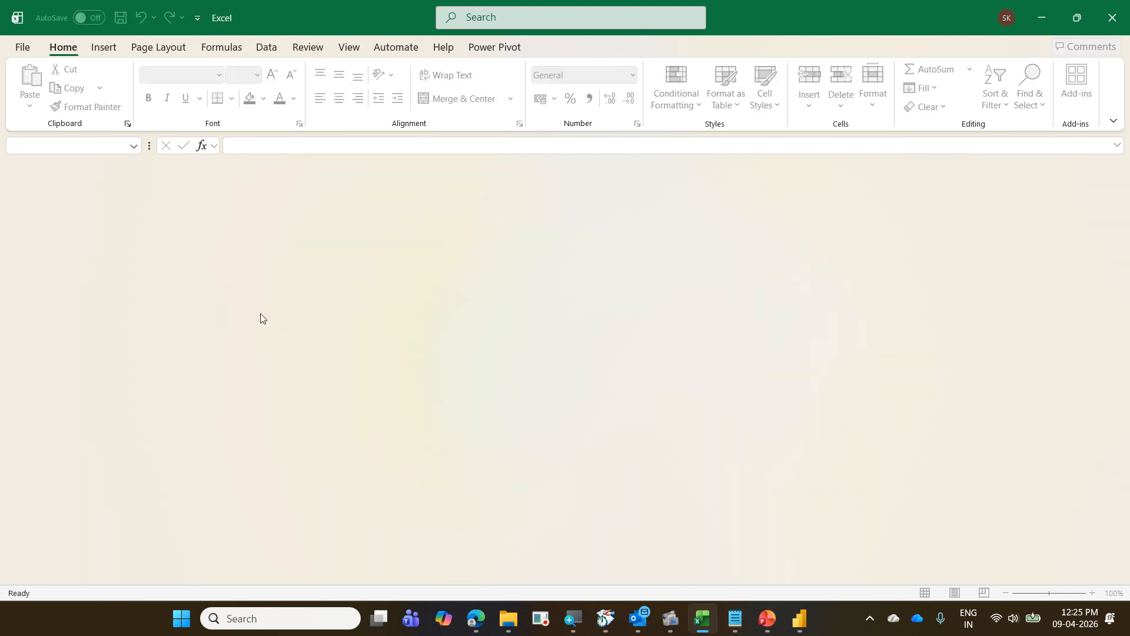
pyautogui.click(1038, 24)
# Look at the yearly order files inside the 07 Orders folder and return to the 2026-05-08 Mando Power BI folder.
pyautogui.scroll(1, 279, 247)
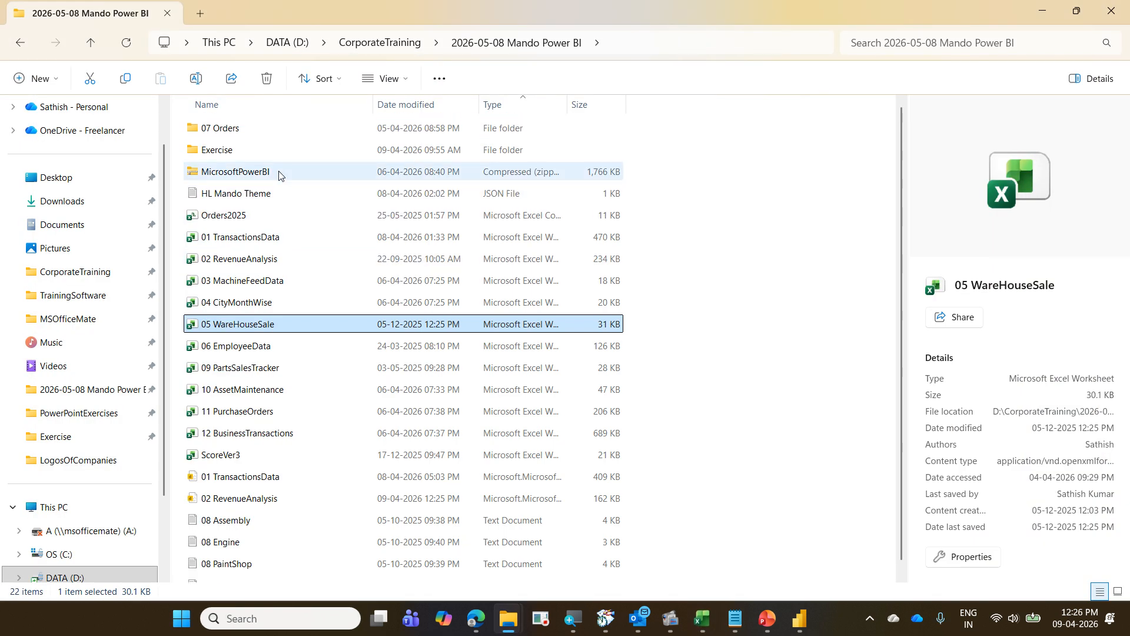
pyautogui.doubleClick(279, 132)
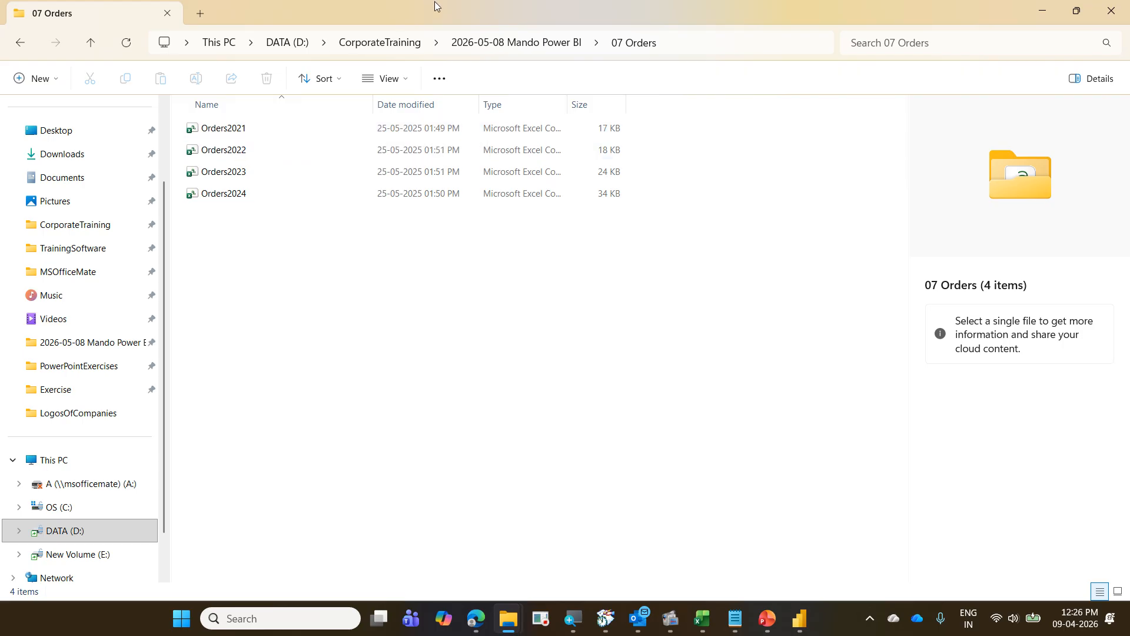
pyautogui.click(514, 39)
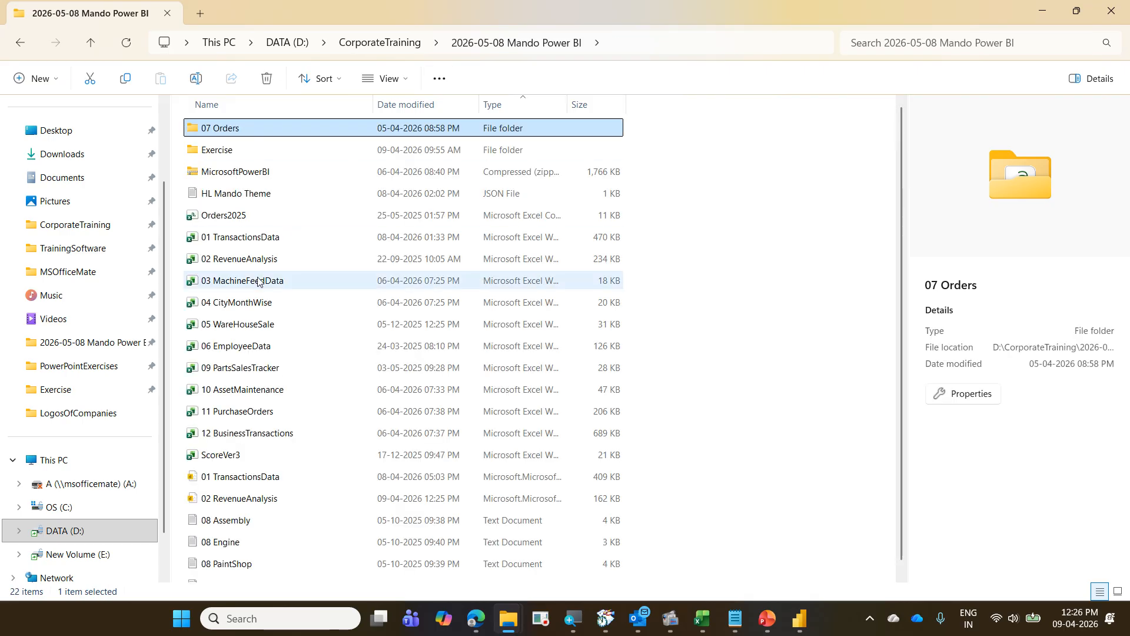
# Open the 09 PartsSalesTracker workbook on its SalesDistribution sheet, save it, and close Excel.
pyautogui.click(287, 367)
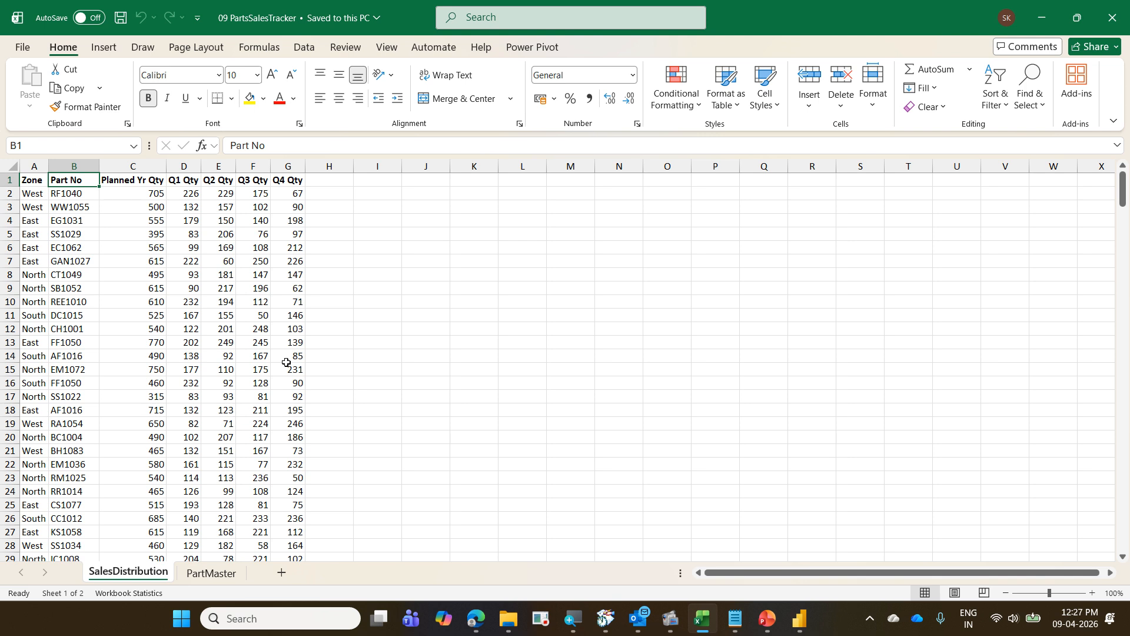
pyautogui.click(121, 18)
pyautogui.click(1109, 19)
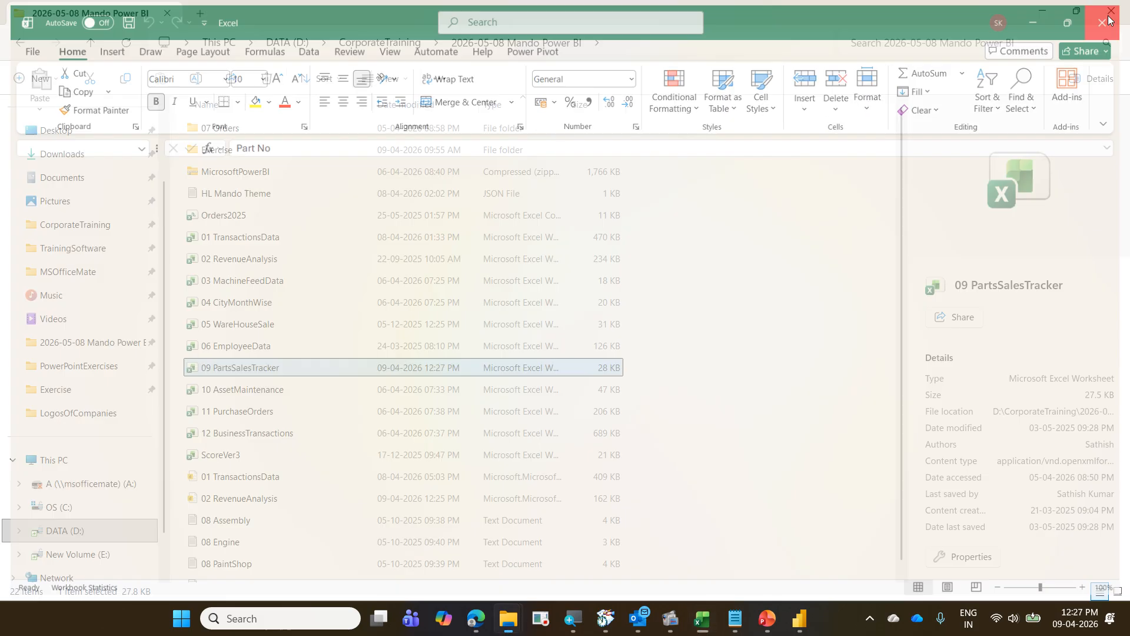